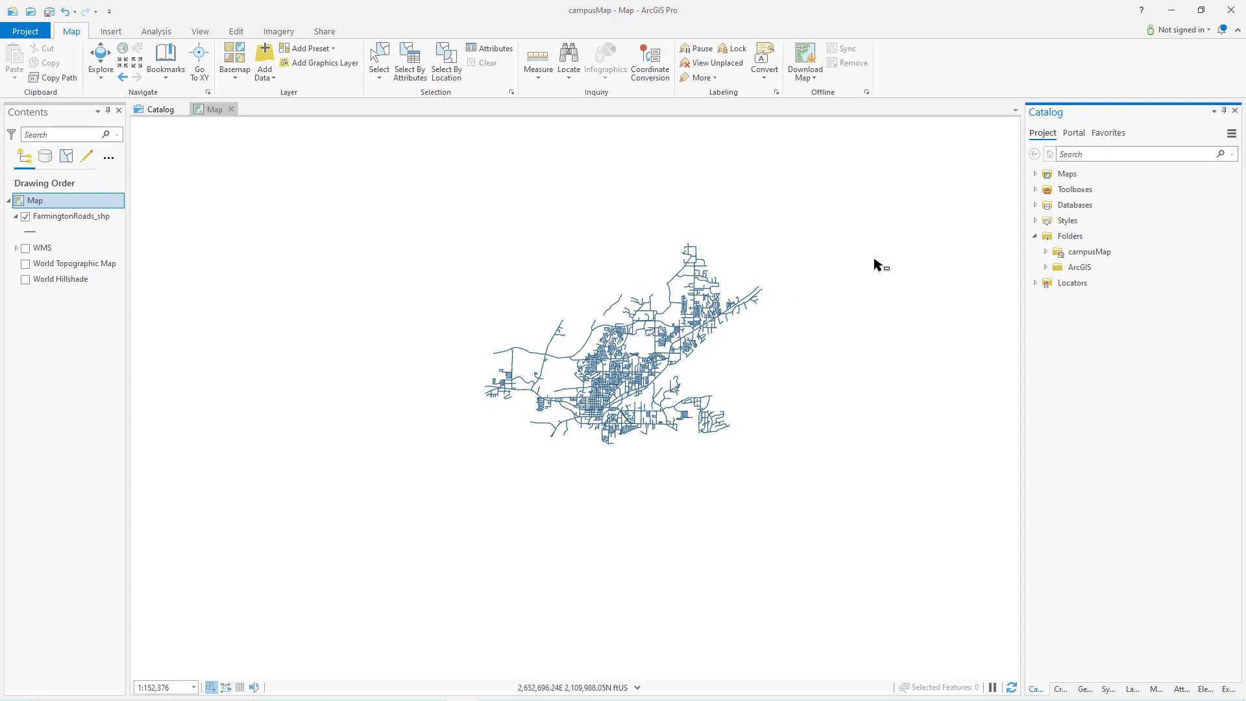
Add the Building Footprints.shp shapefile from the campusMap project folder to the map and show the campus buildings up close.
left_click(1046, 253)
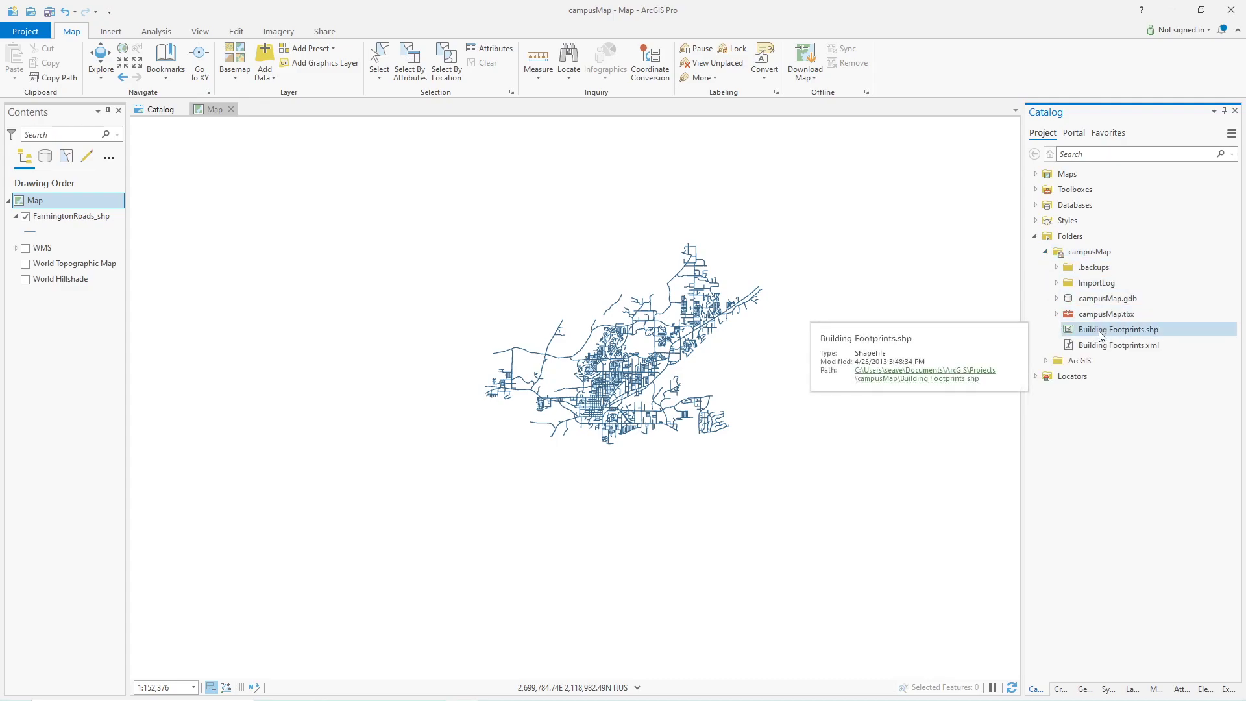
left_click_drag(1097, 333, 765, 397)
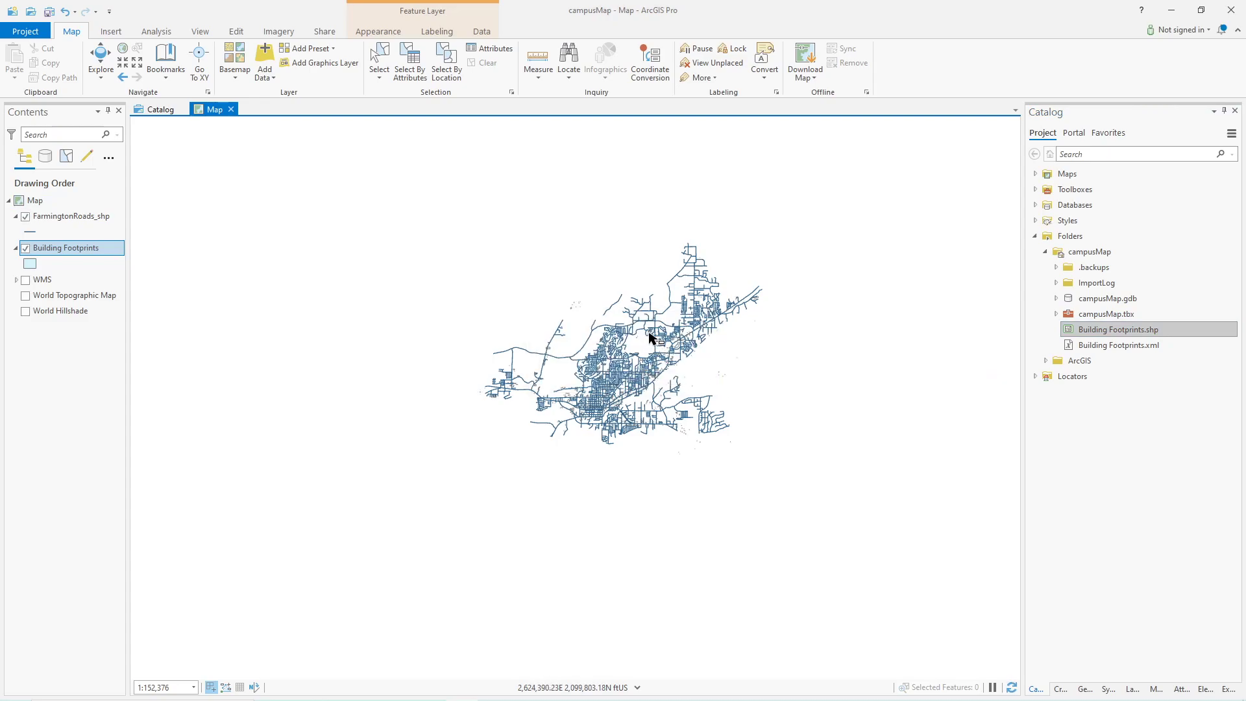
scroll(649, 335, "up", 2)
scroll(652, 336, "up", 6)
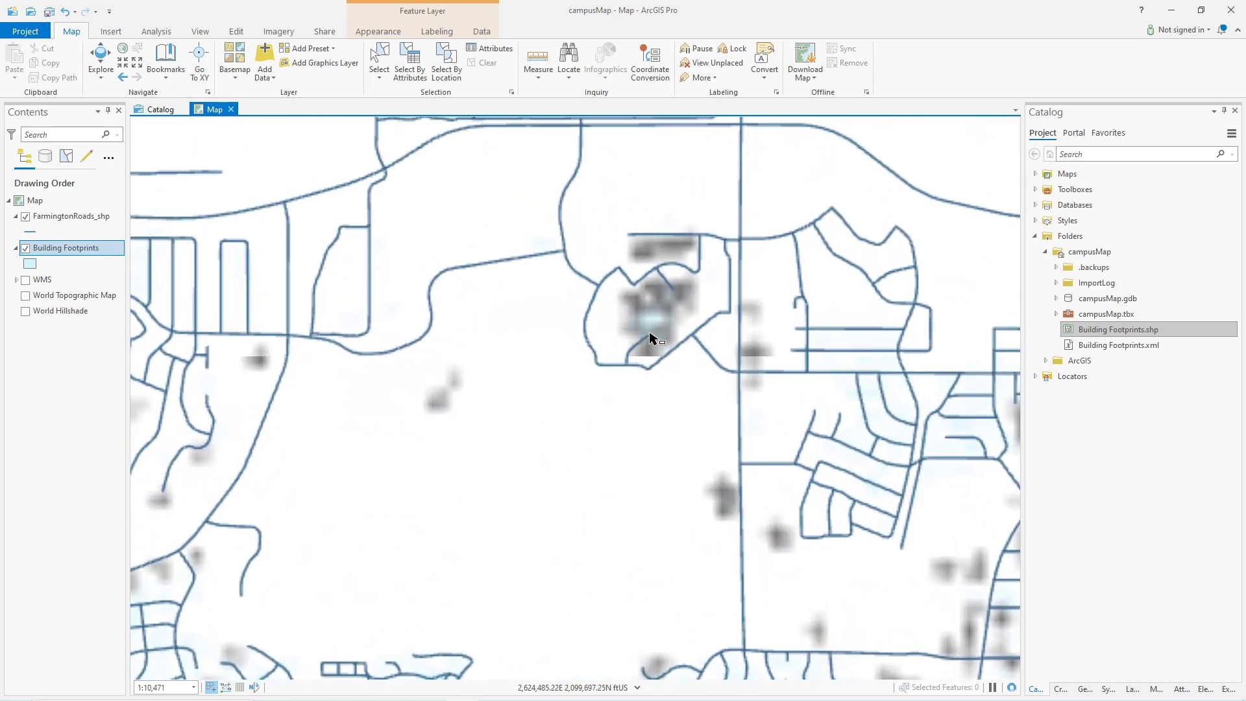
scroll(655, 335, "up", 3)
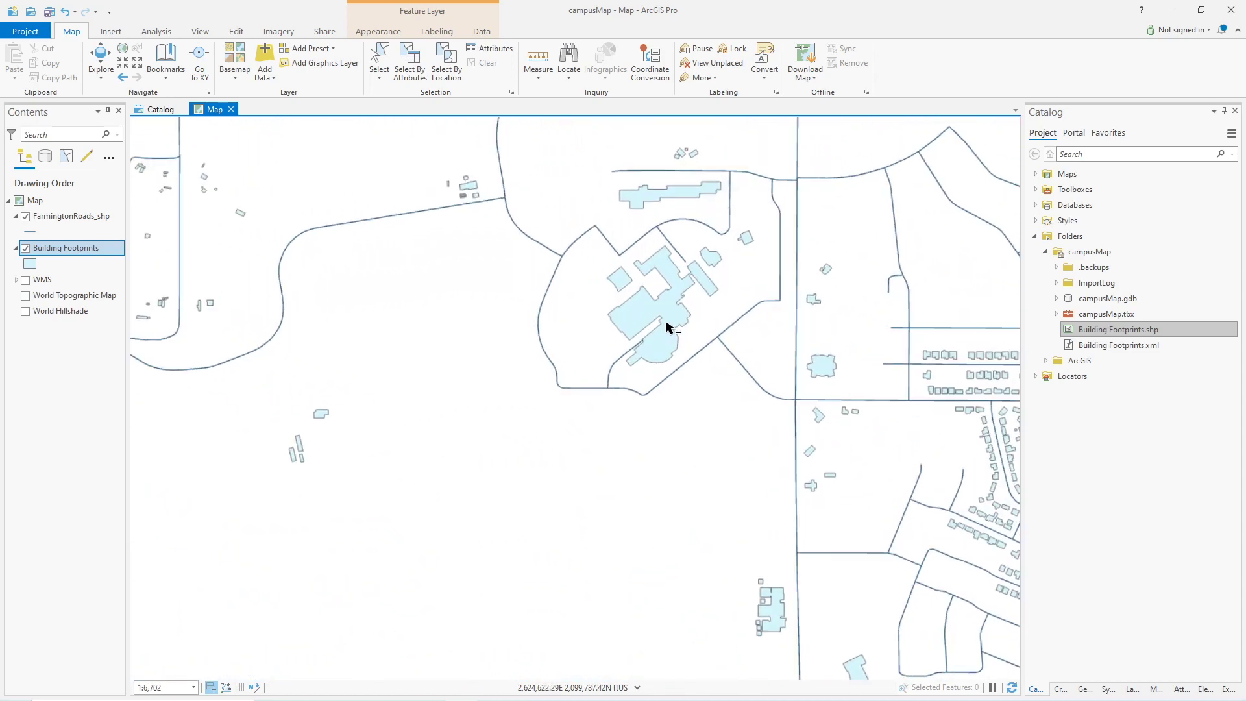
scroll(669, 327, "down", 3)
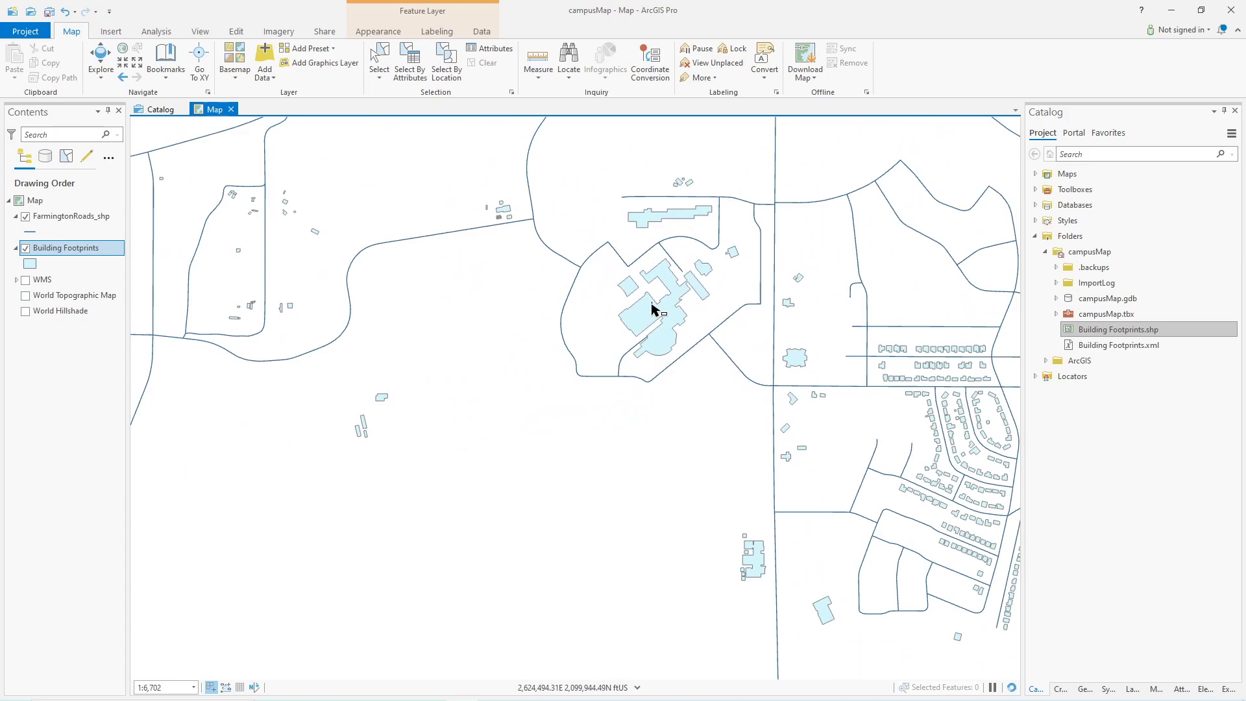
left_click_drag(654, 311, 656, 392)
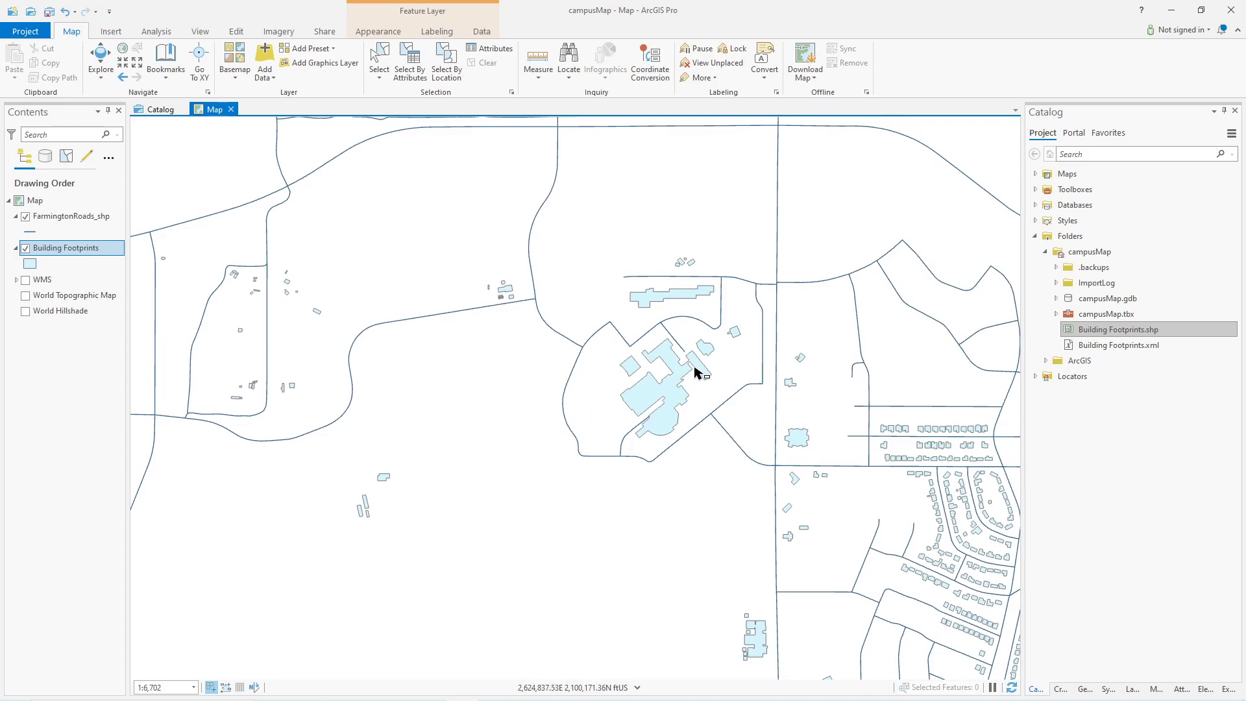
scroll(677, 375, "up", 1)
scroll(677, 375, "up", 2)
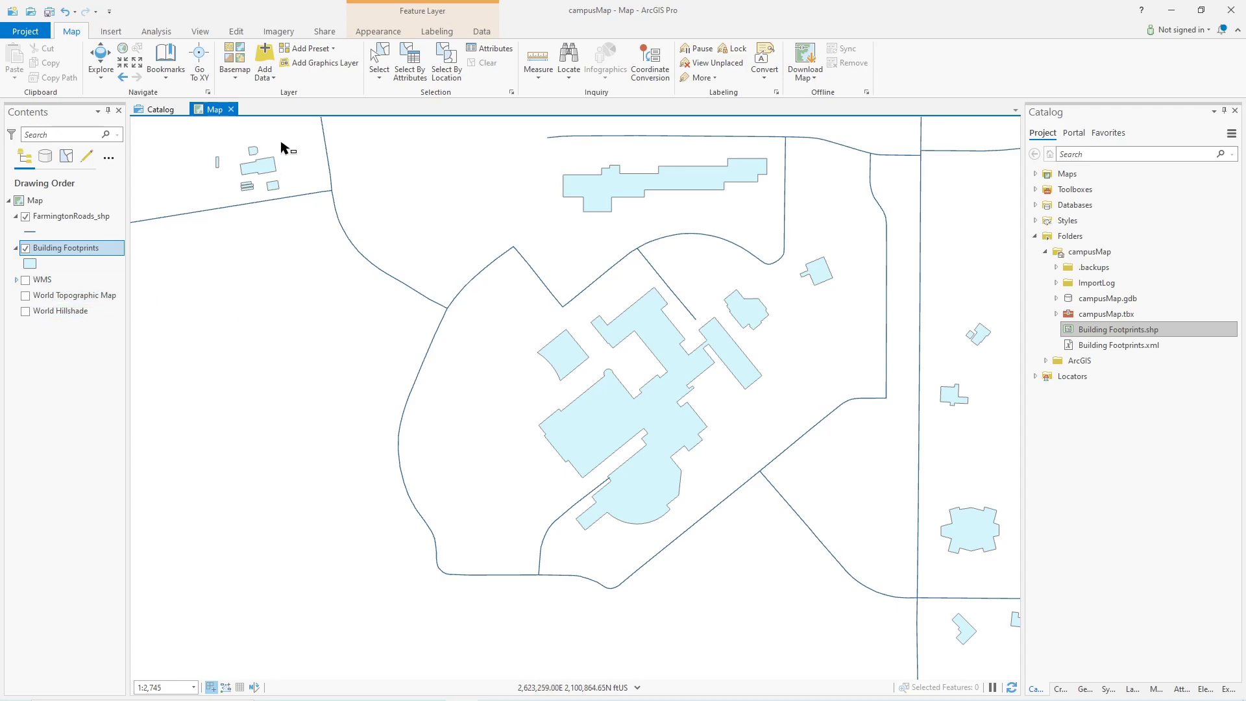
Start creating a new WMS server connection for the project.
left_click(120, 34)
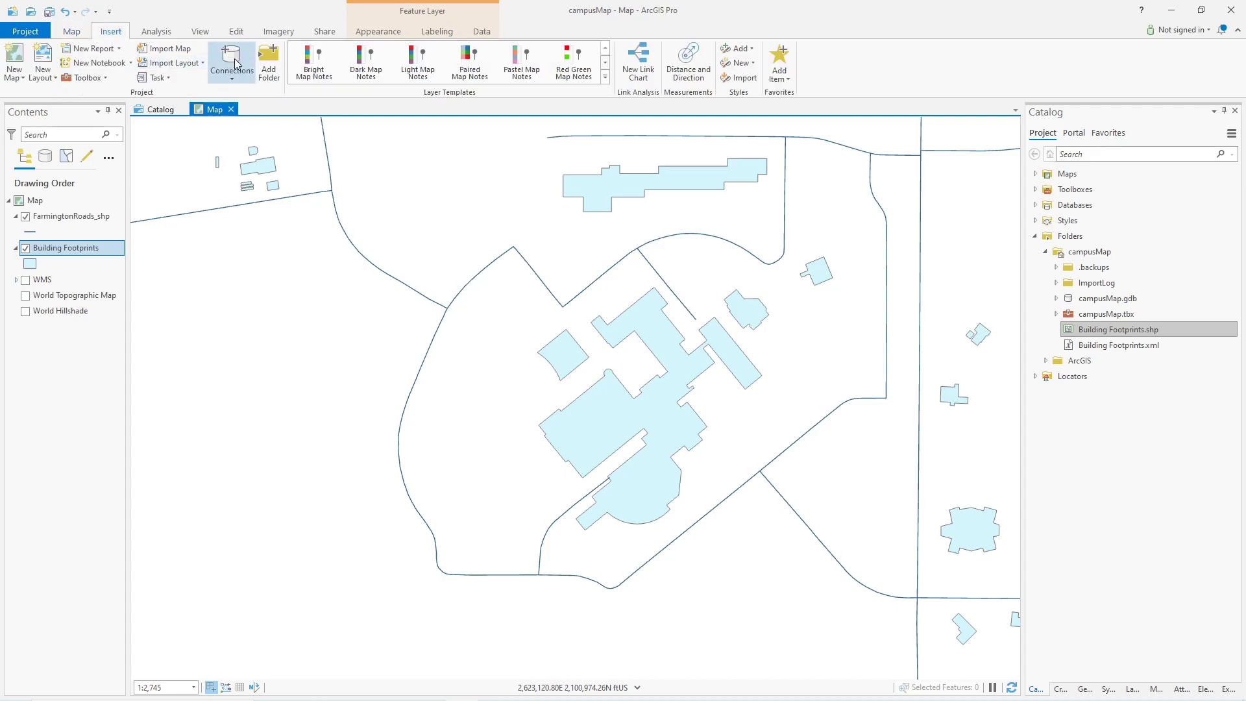
left_click(234, 78)
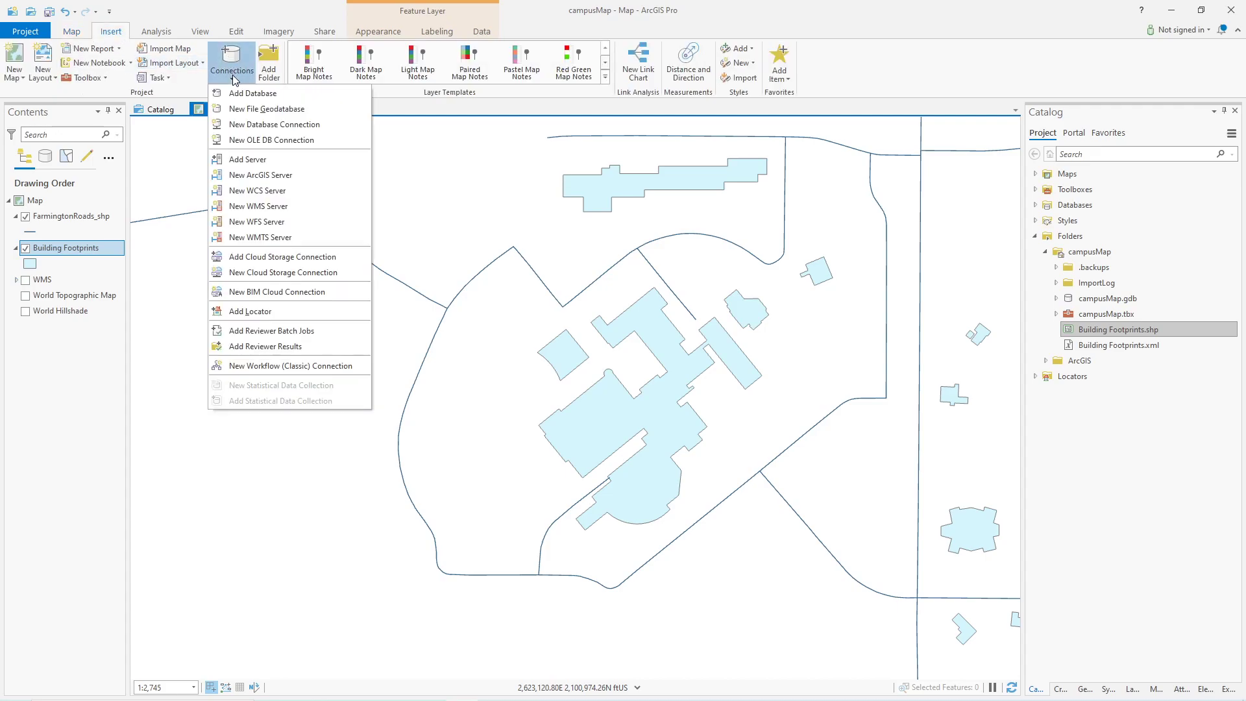
left_click(272, 208)
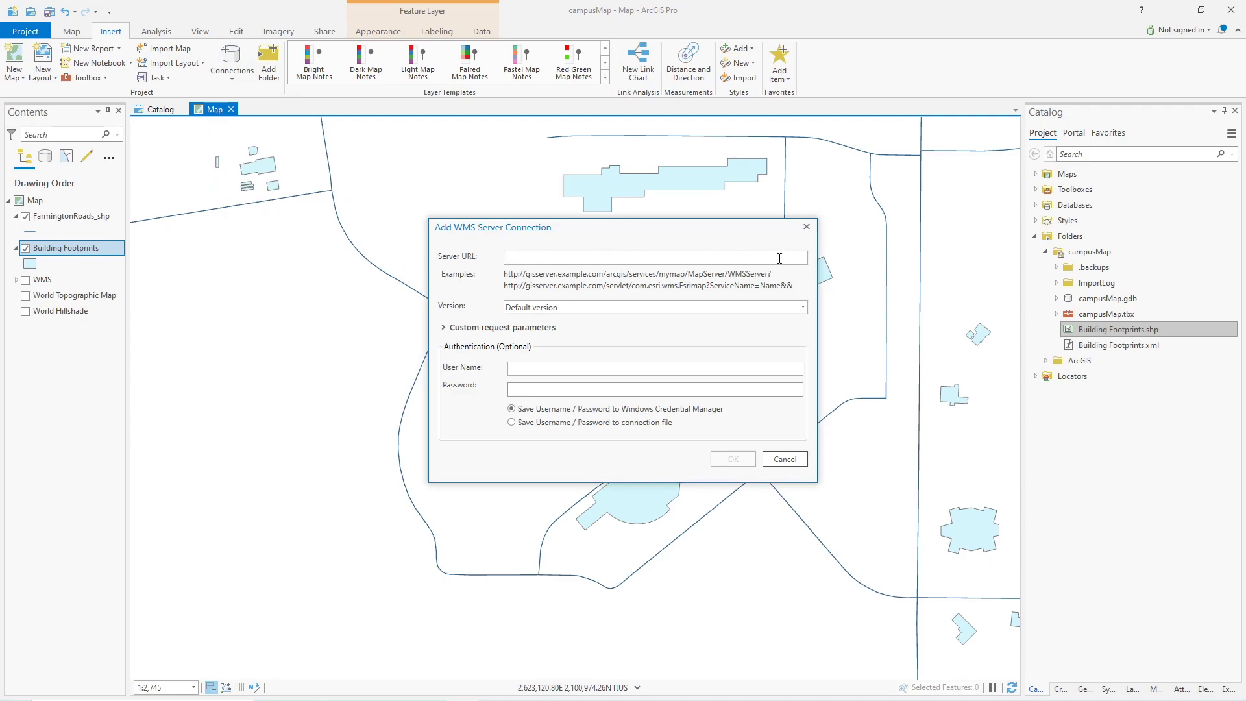
Switch to the Brave browser, load sjcounty.net and open the county government's Geographic Info Systems (GIS) site.
mouse_move(254, 699)
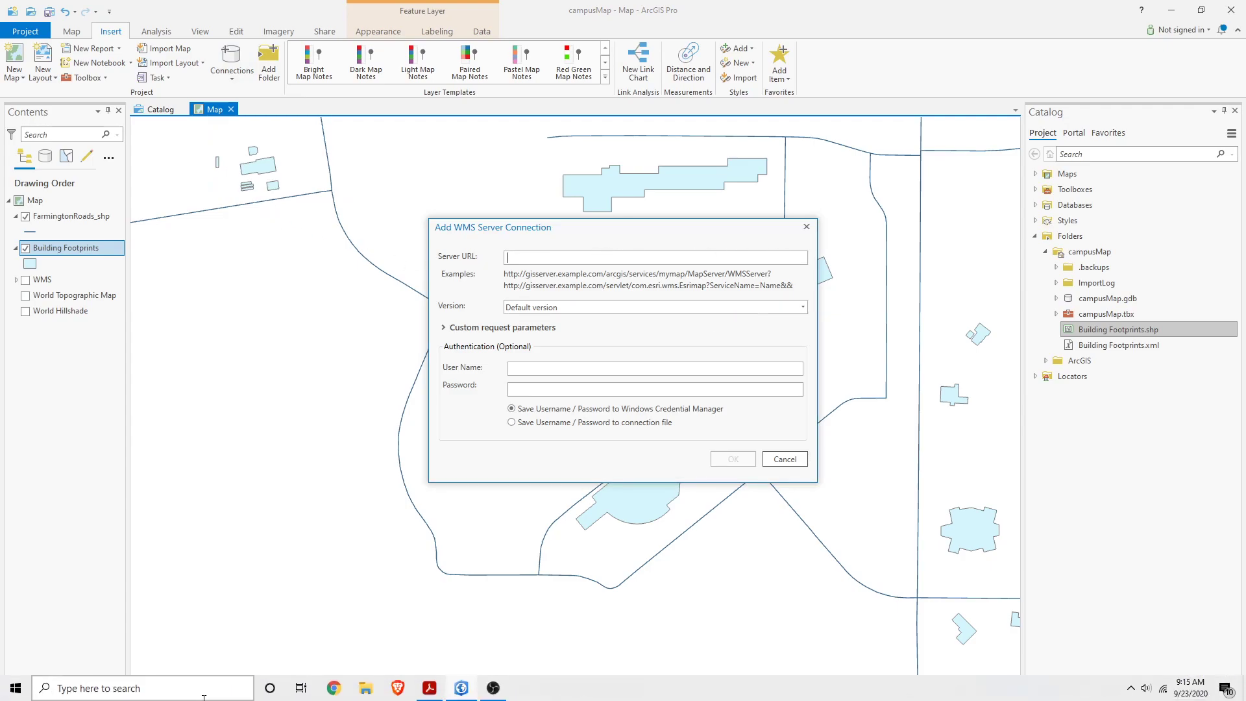
left_click(397, 688)
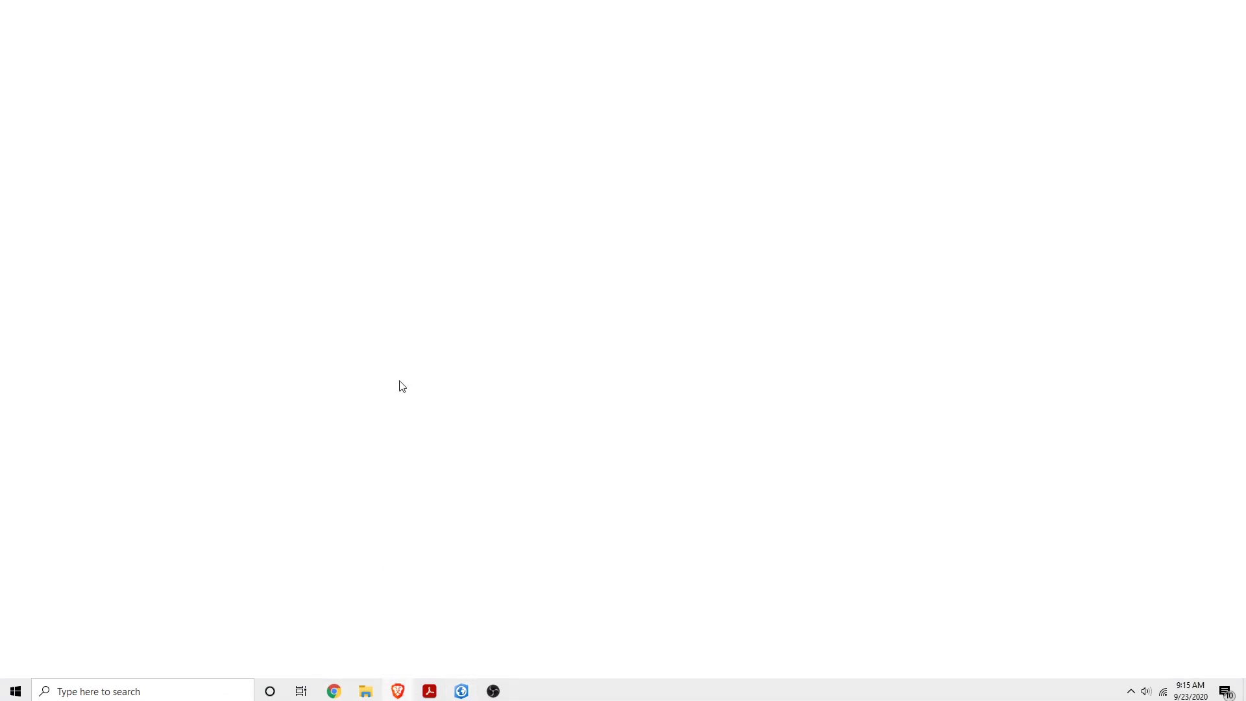
type("sjcounty.net")
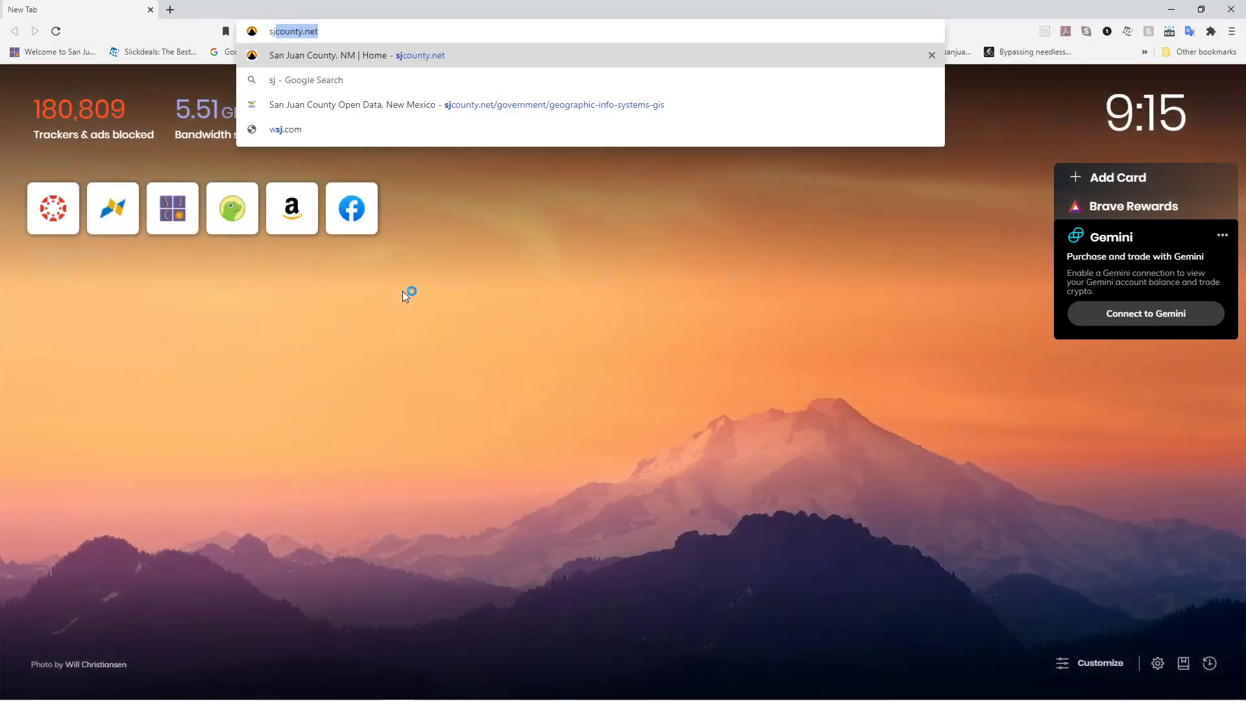
key("Return")
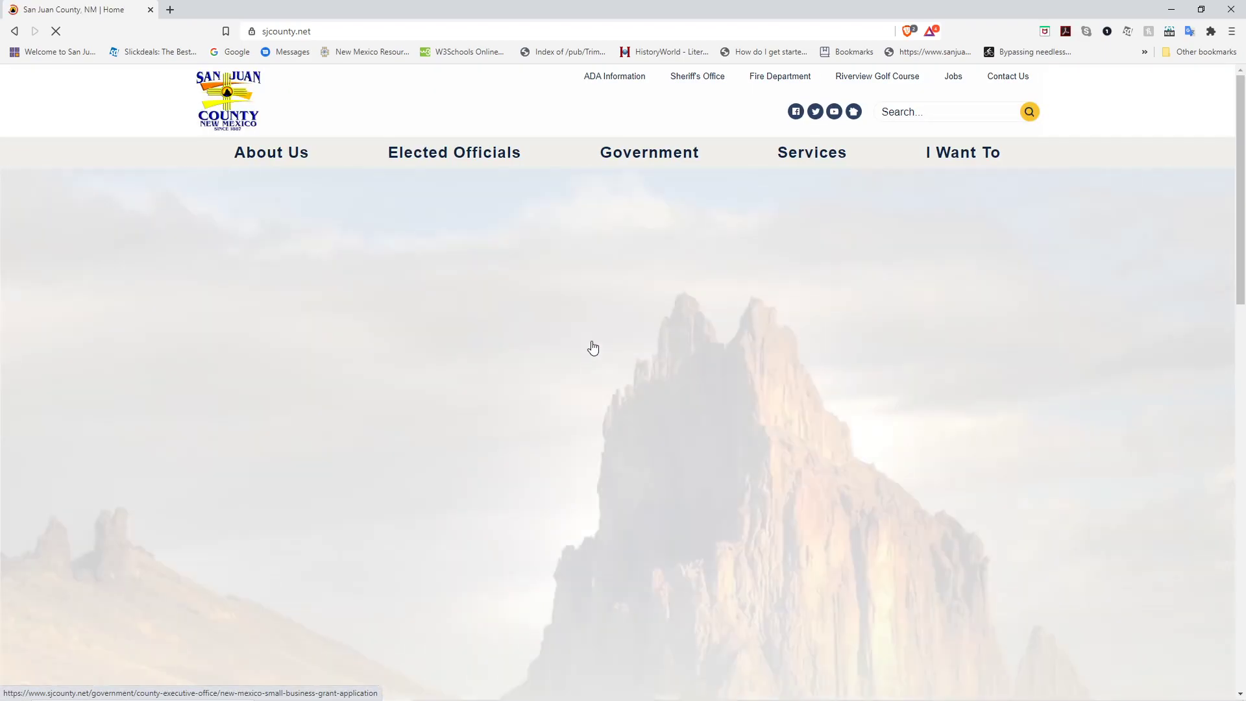
mouse_move(608, 158)
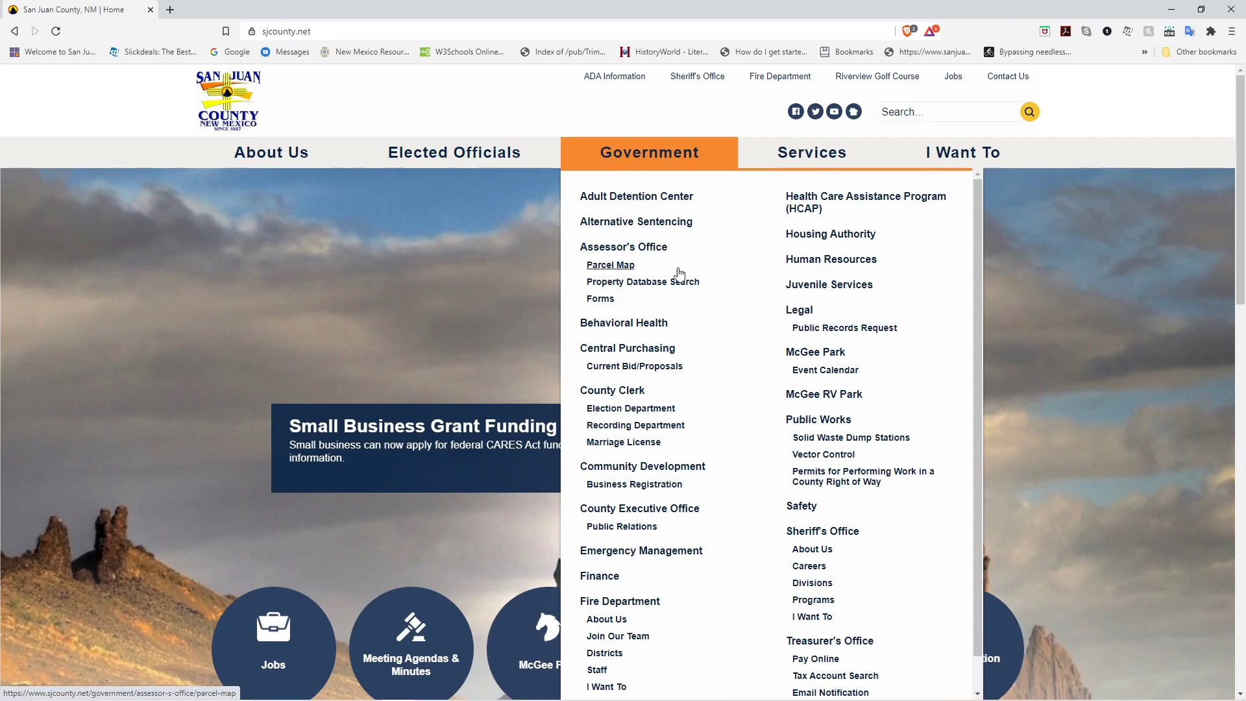
scroll(689, 301, "down", 1)
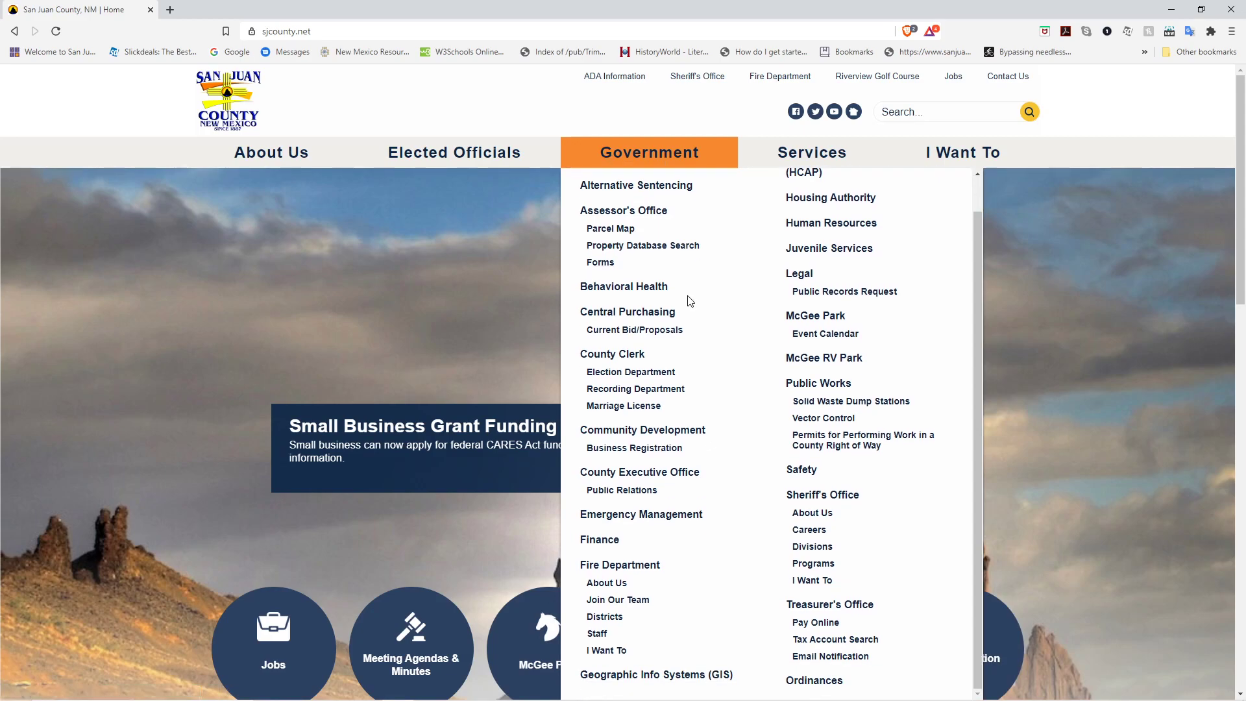
left_click(641, 674)
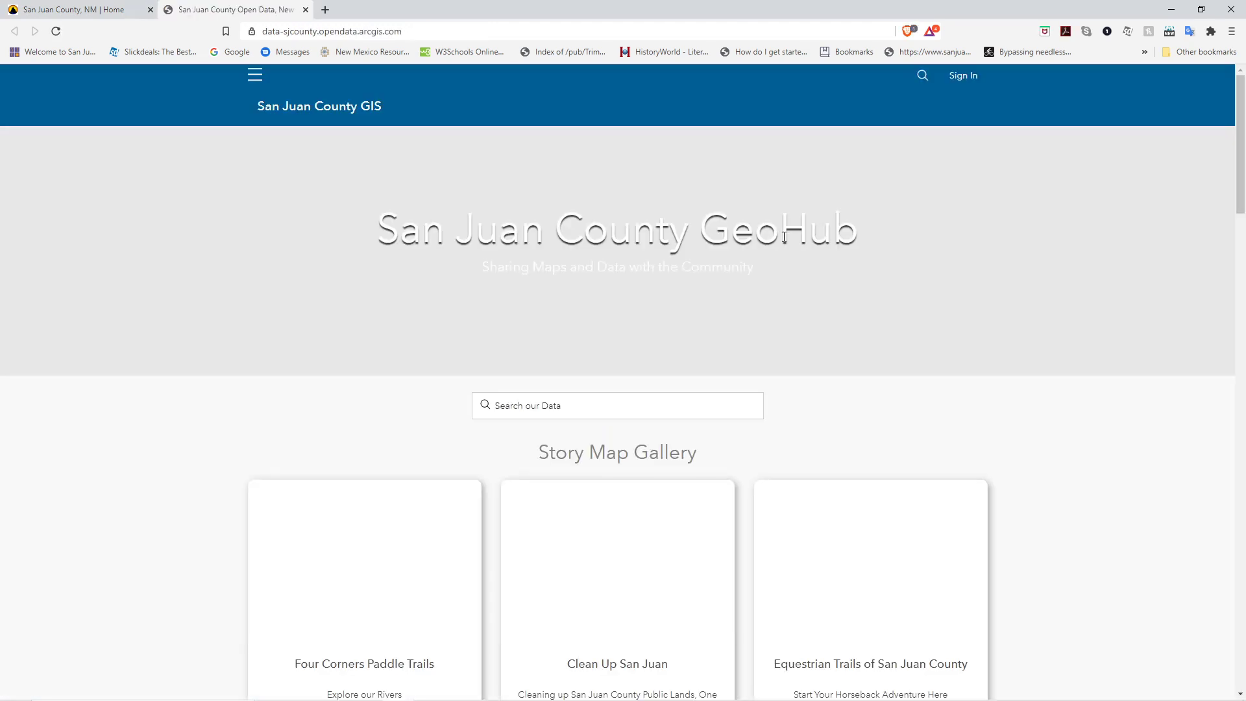
Open the San Juan County Imagery WMS Services document and copy the link address of the 2019 imagery service.
scroll(815, 273, "down", 20)
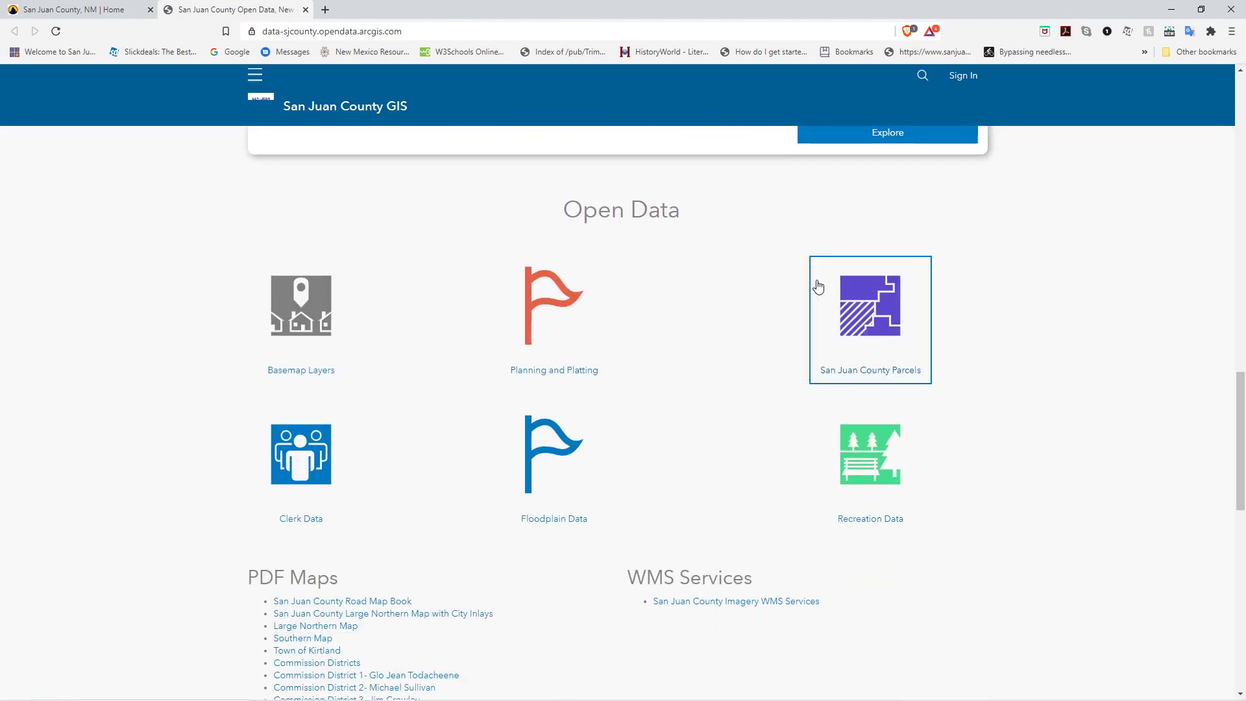
scroll(818, 318, "down", 3)
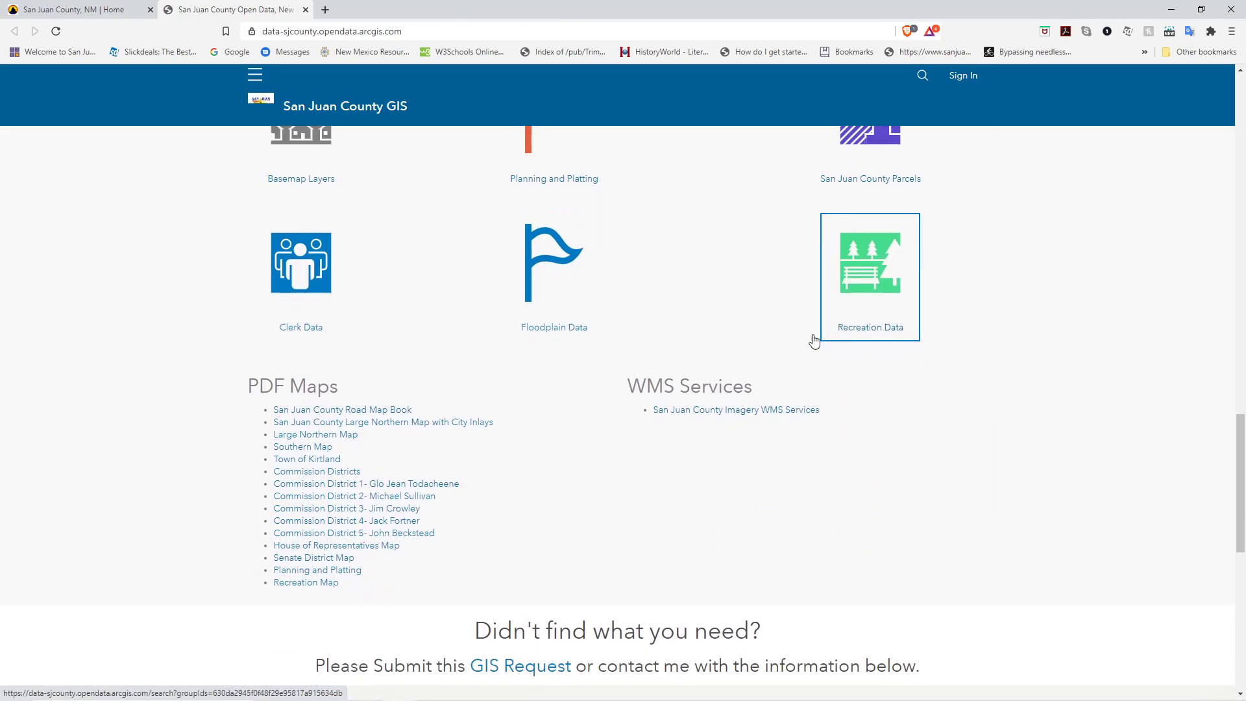
left_click(684, 407)
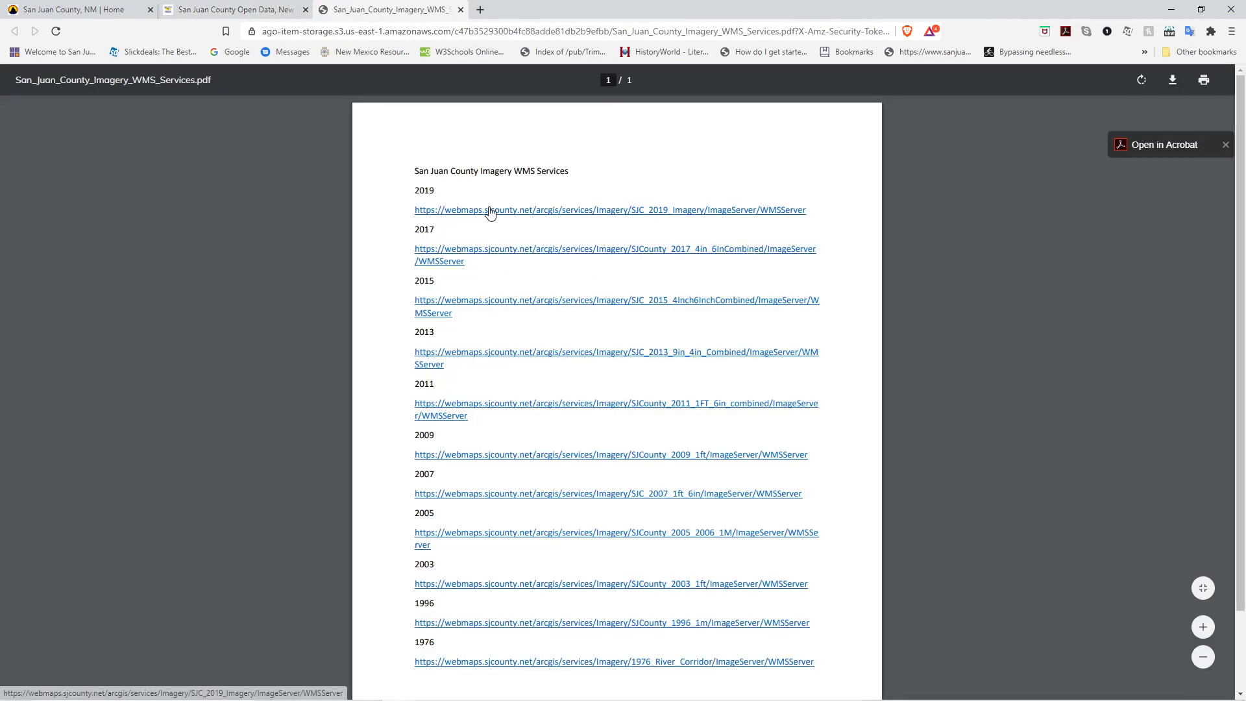
right_click(491, 211)
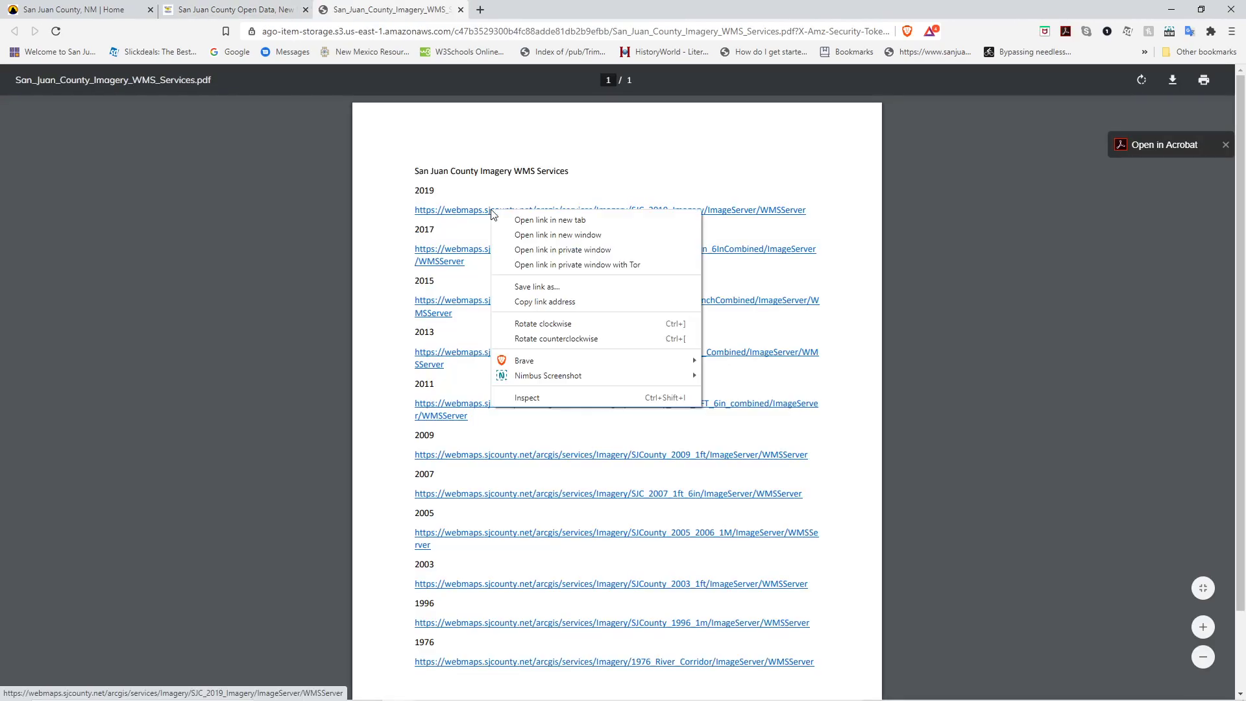
left_click(536, 302)
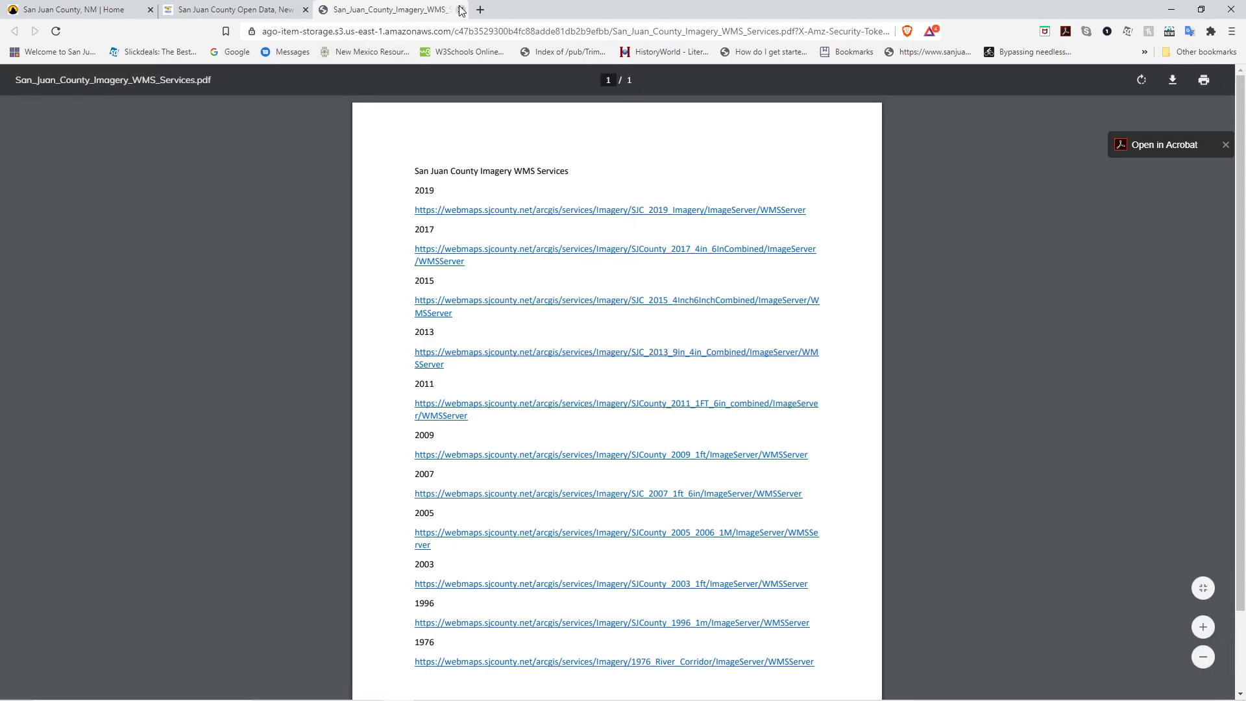
Back in ArcGIS Pro, create the WMS connection with the copied SJC_2019_Imagery server URL and turn on the WMS layer in the map.
key("alt+Tab")
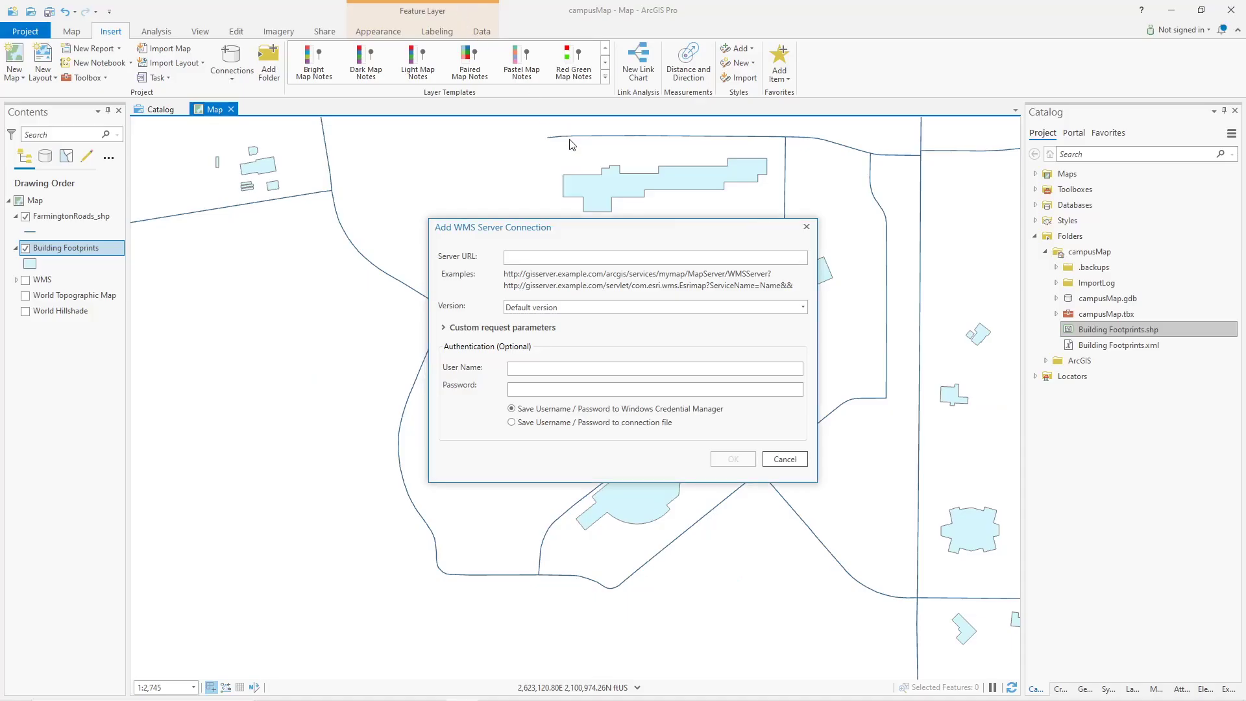
type("maps.sjcounty.net/arcgis/services/Imagery/SJC_2019_Imagery/ImageServer/WMSServer")
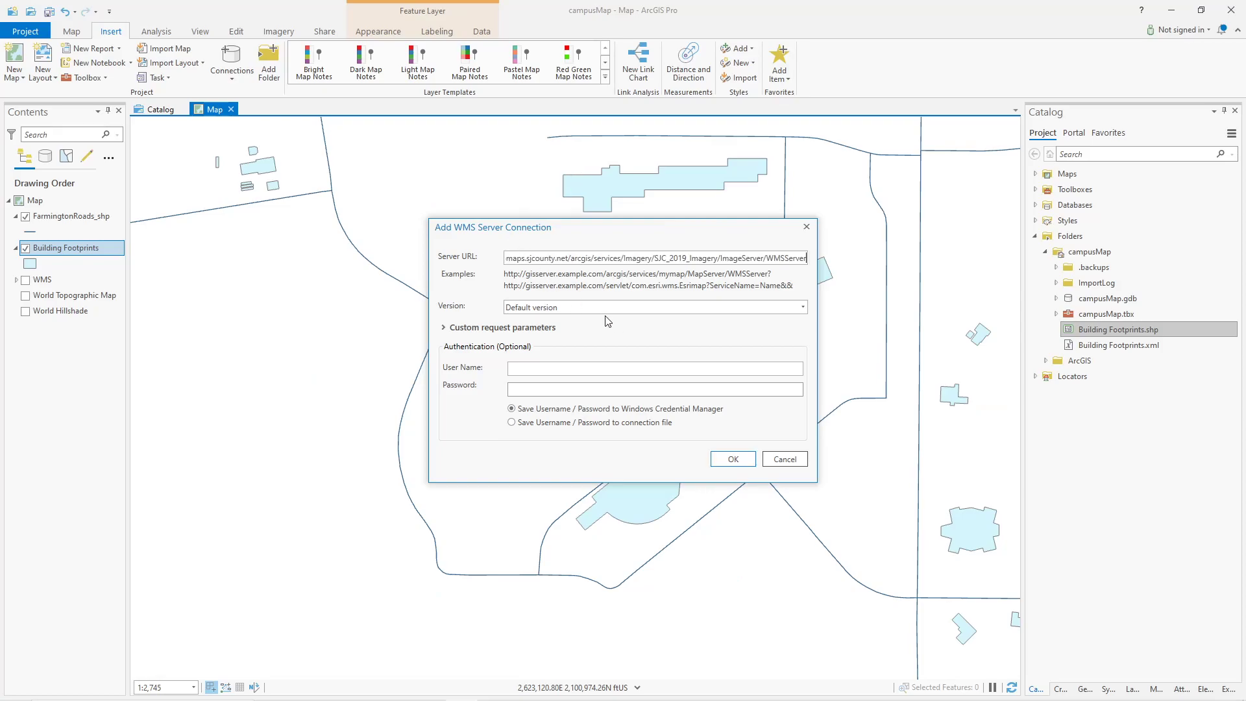
left_click(733, 459)
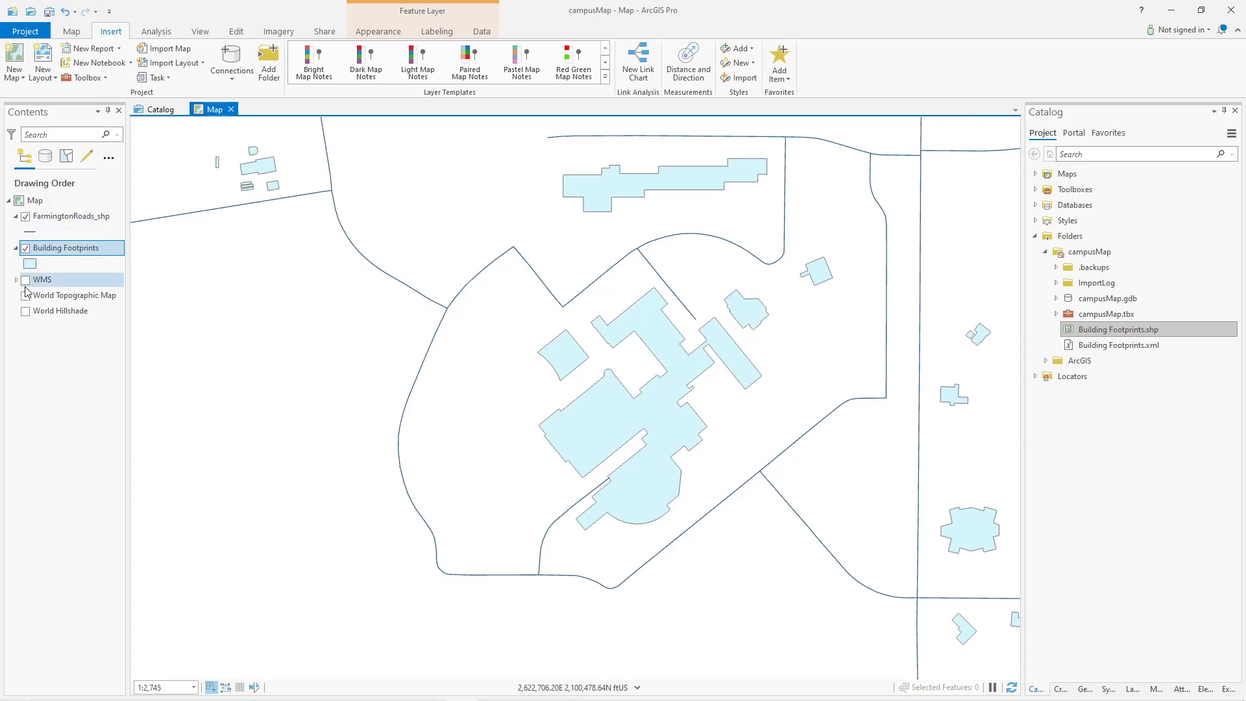
left_click(25, 279)
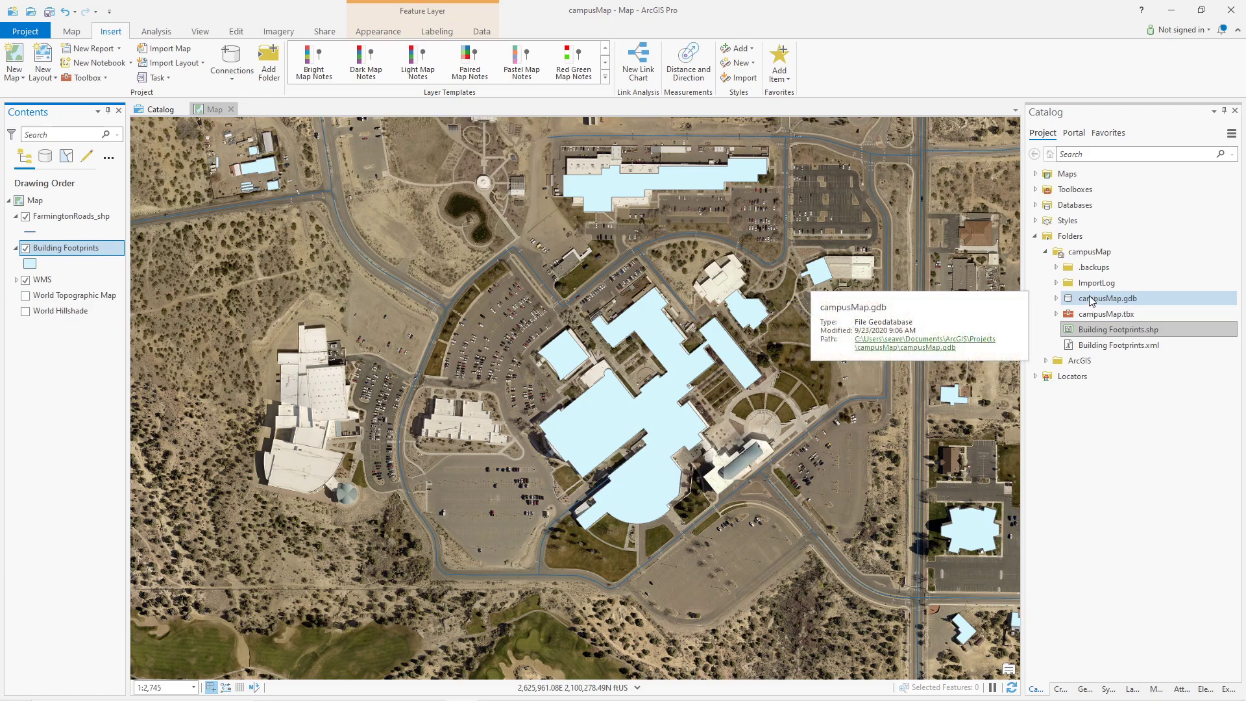
Check the projected coordinate system of Building Footprints.shp in the shapefile's properties.
left_click(1056, 298)
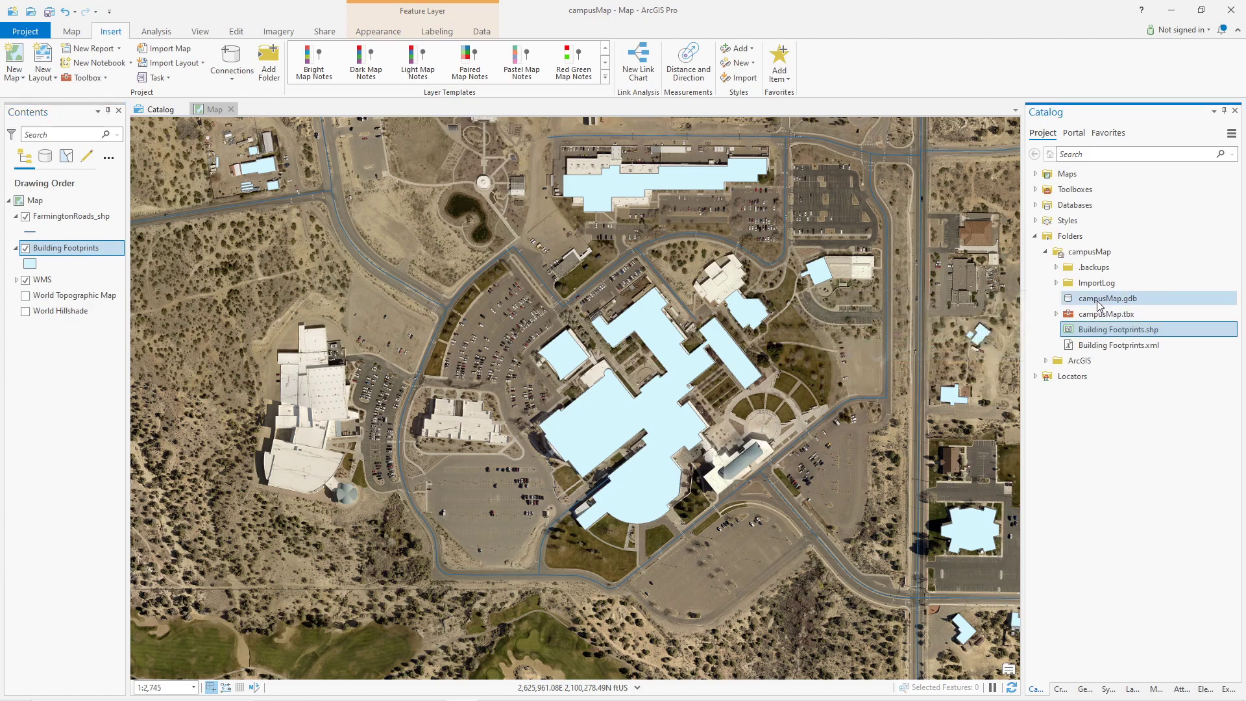
right_click(1094, 333)
left_click(1130, 497)
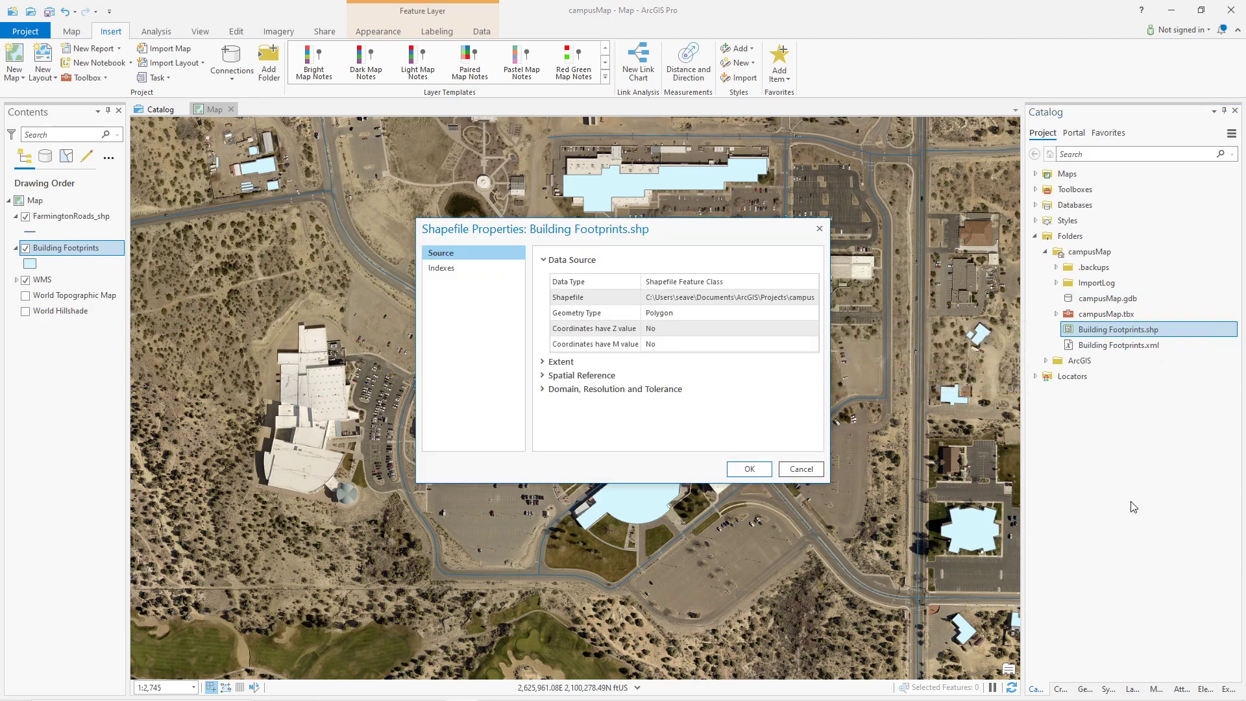
left_click(544, 376)
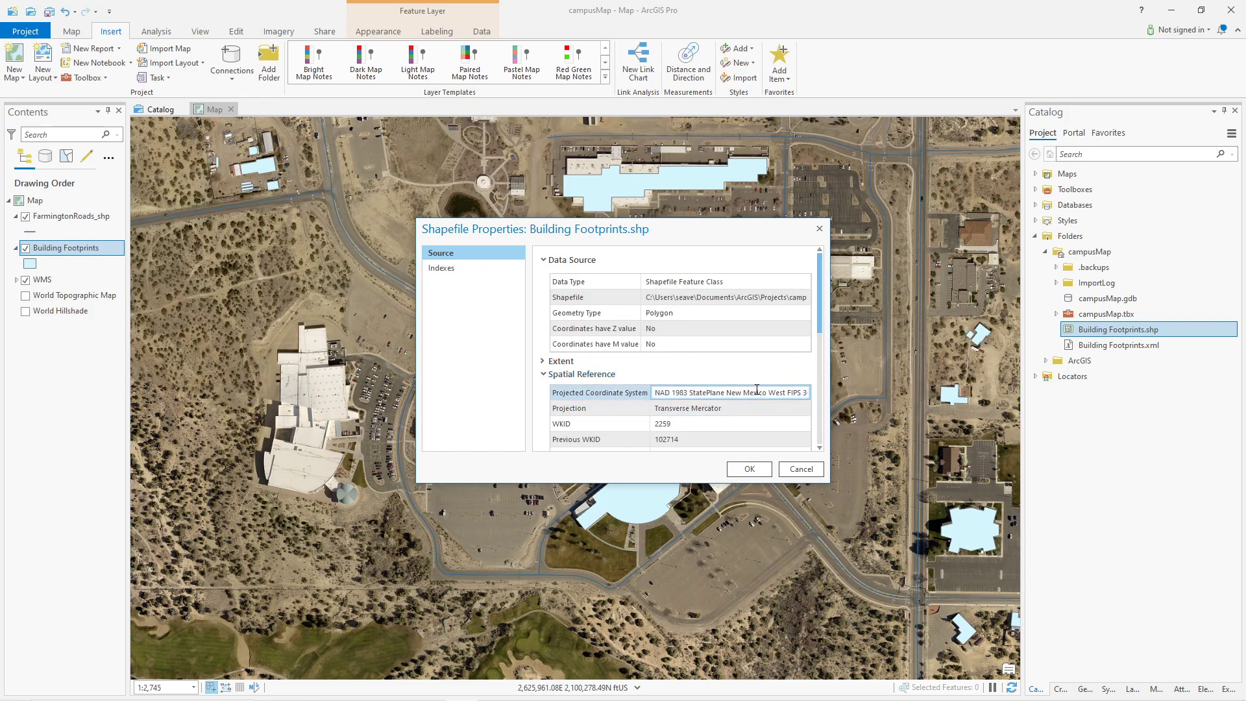
left_click(801, 468)
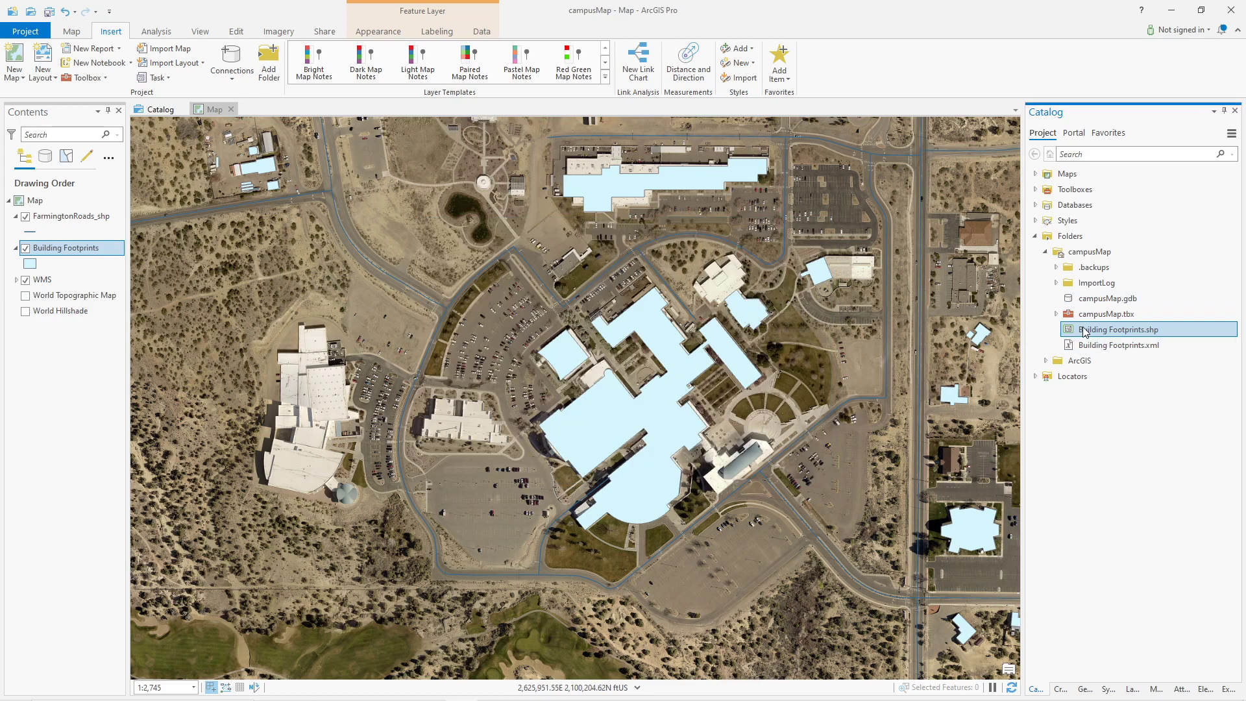
Set up a feature class import into campusMap.gdb with Building Footprints as input and SJCbldgs as output name.
right_click(1091, 299)
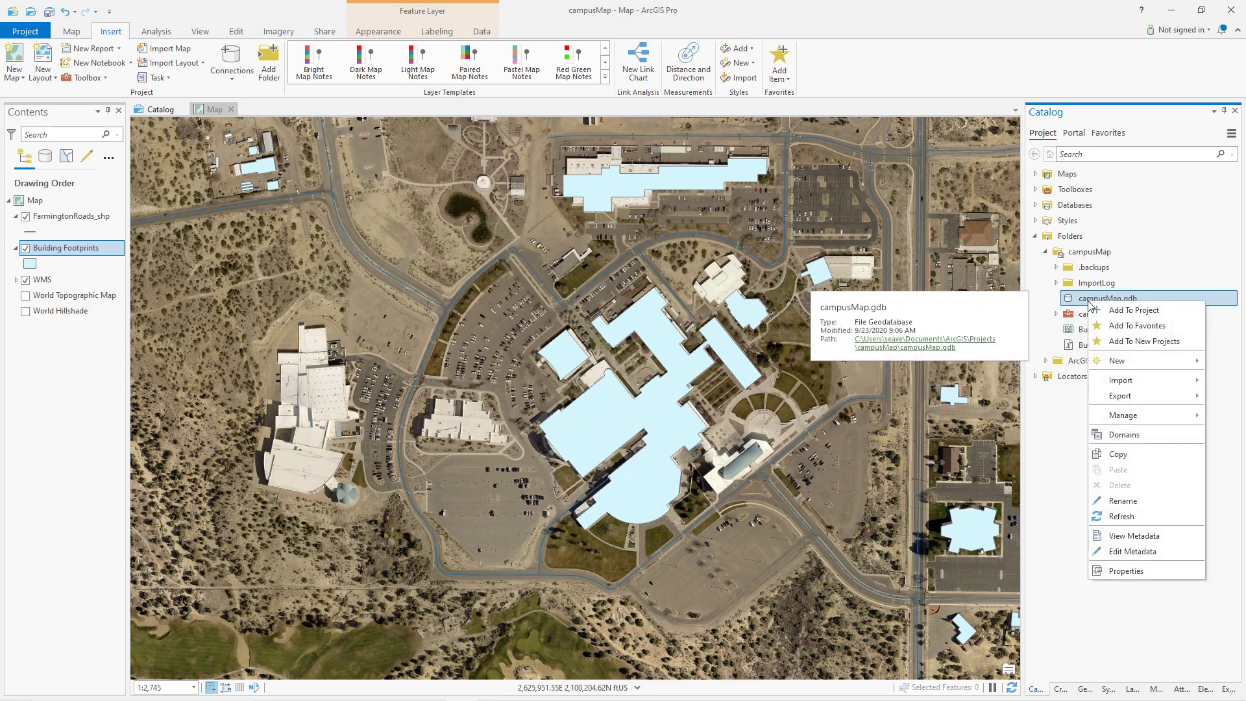
mouse_move(1121, 381)
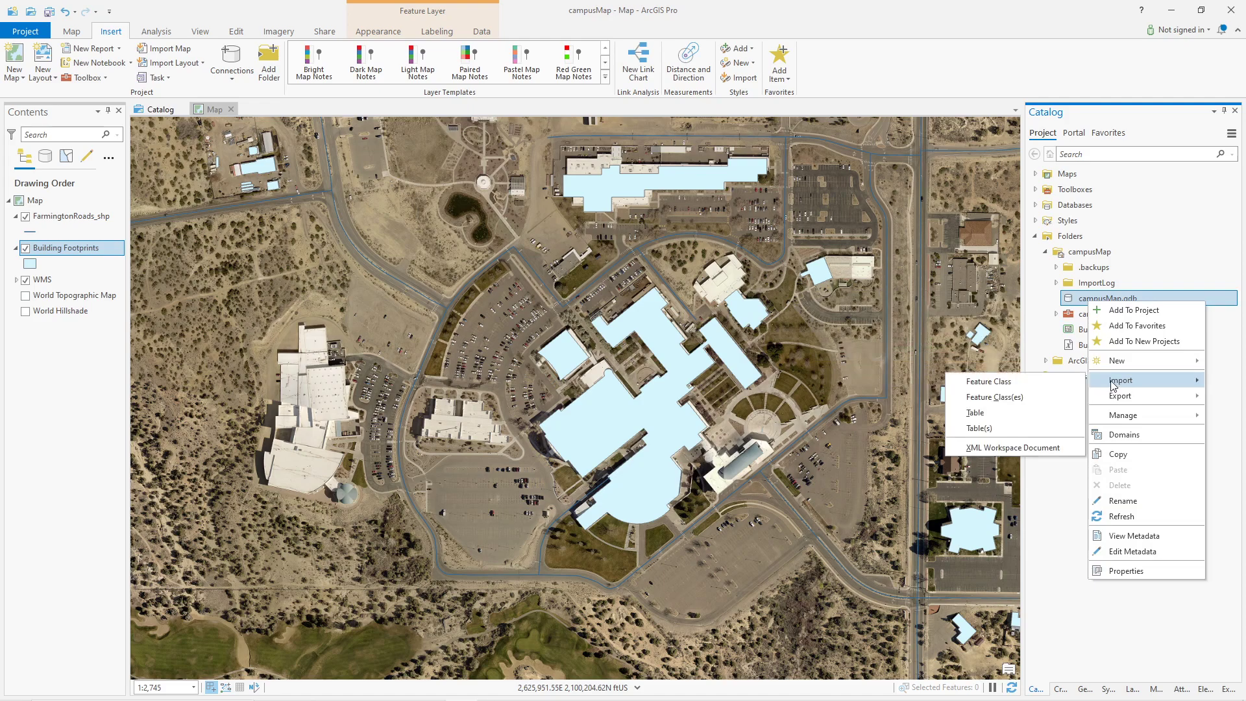
left_click(980, 383)
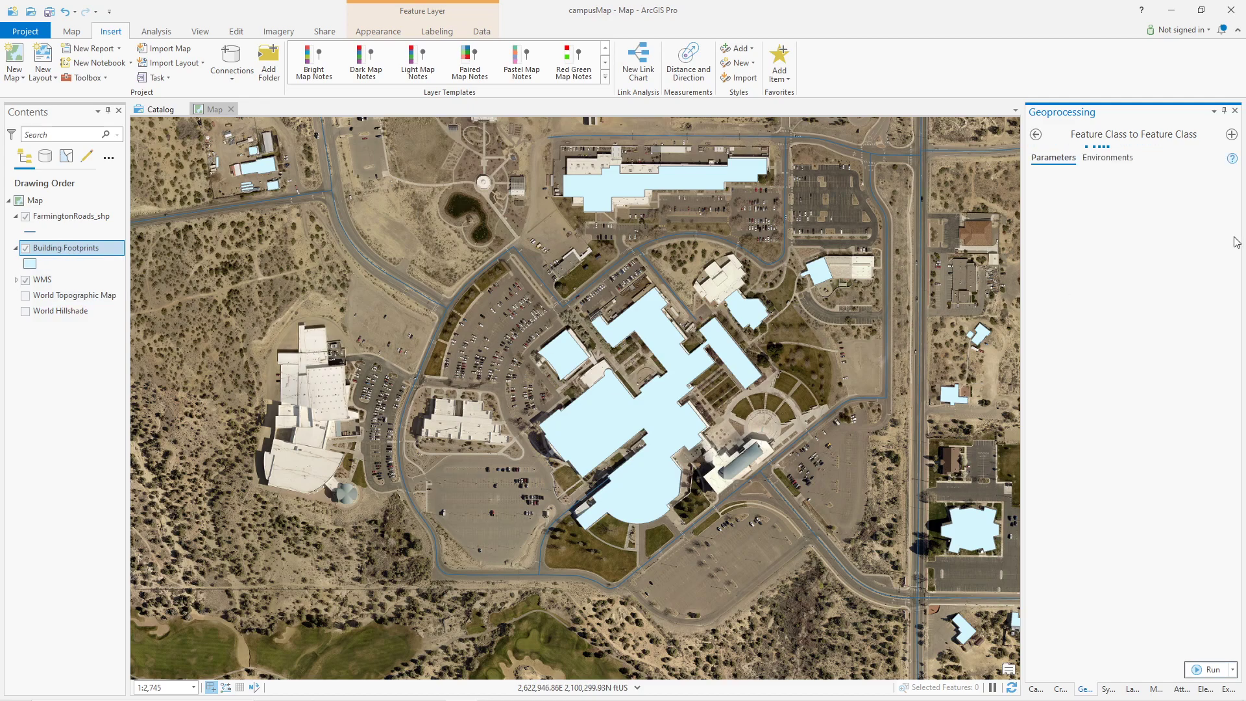
left_click(1192, 190)
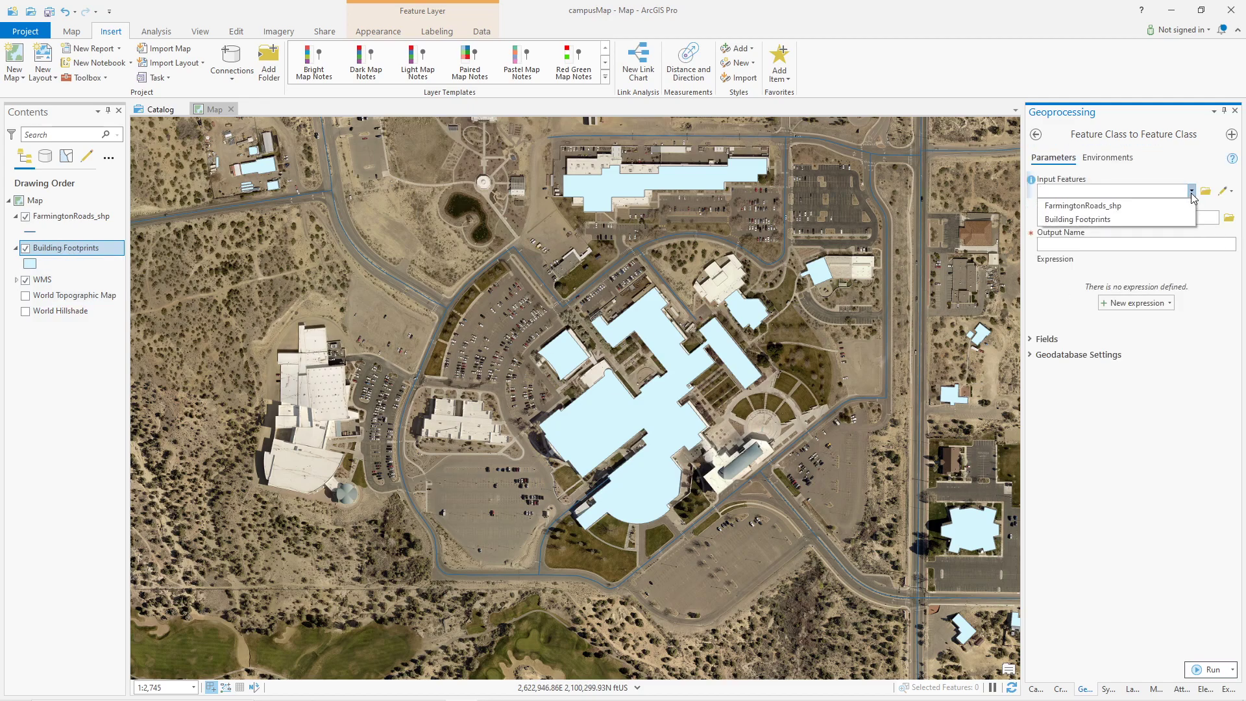
left_click(1089, 220)
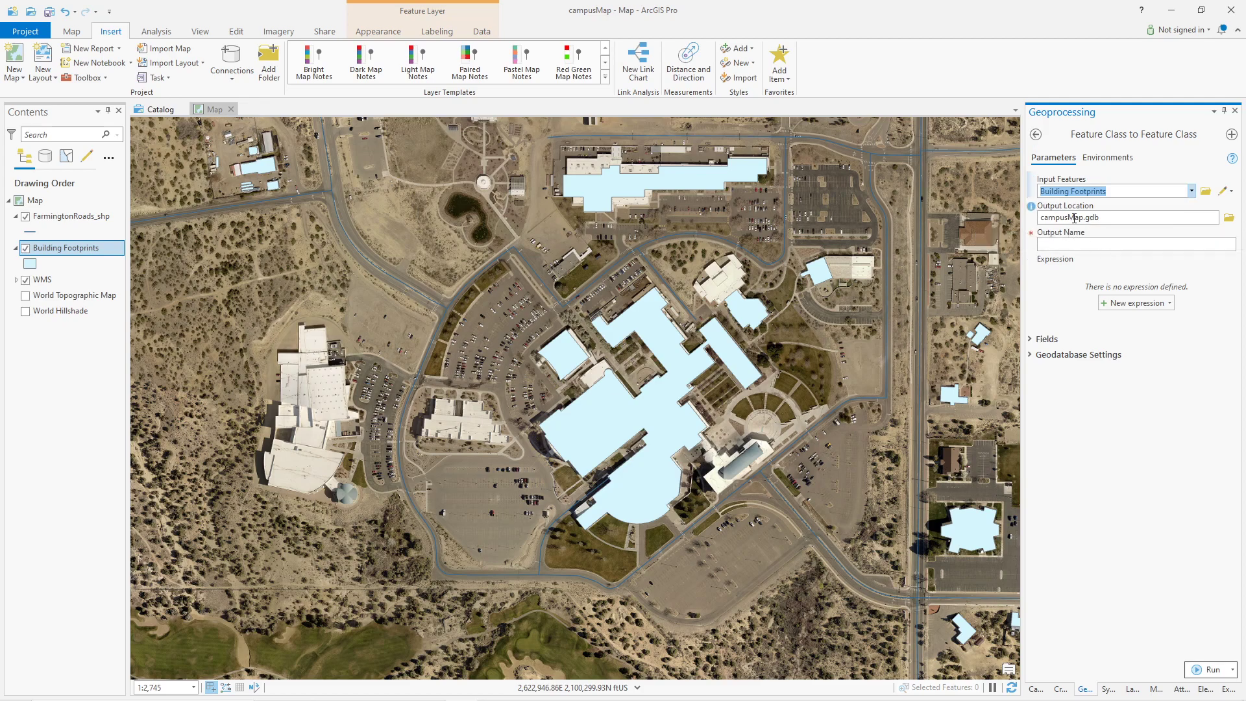
left_click(1062, 245)
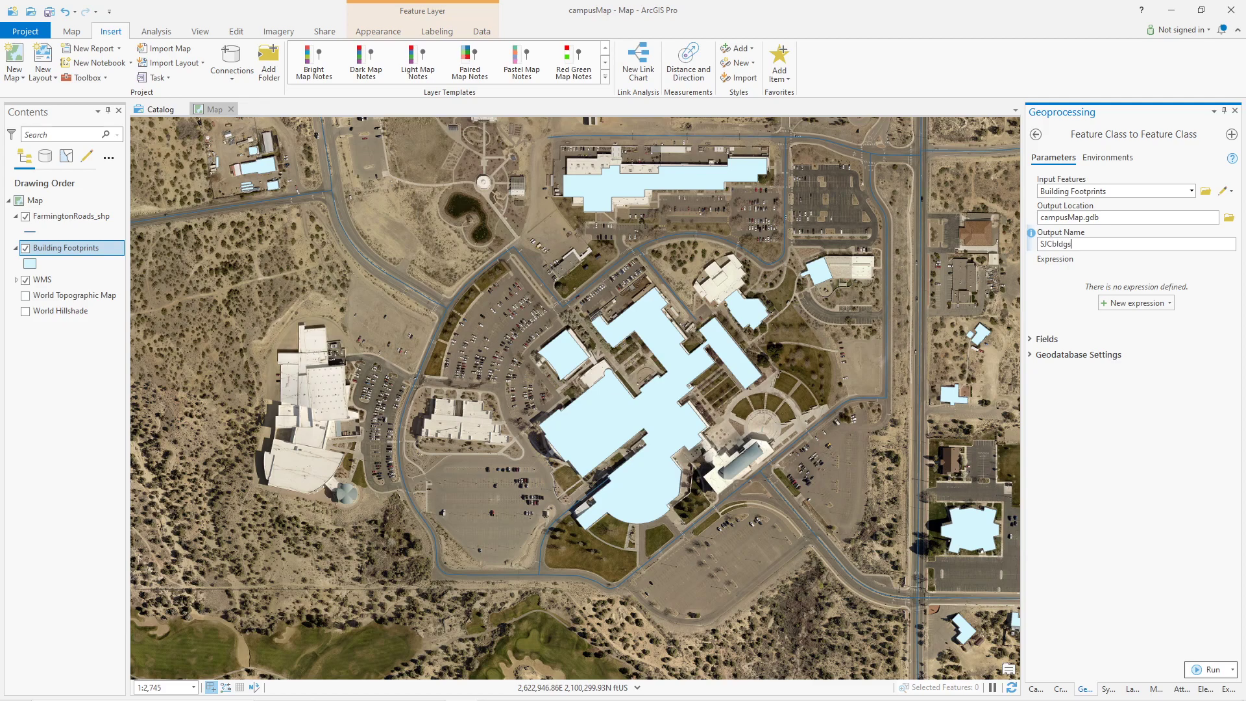
Set the import's output coordinate system to match Building Footprints and run Feature Class to Feature Class.
left_click(1108, 157)
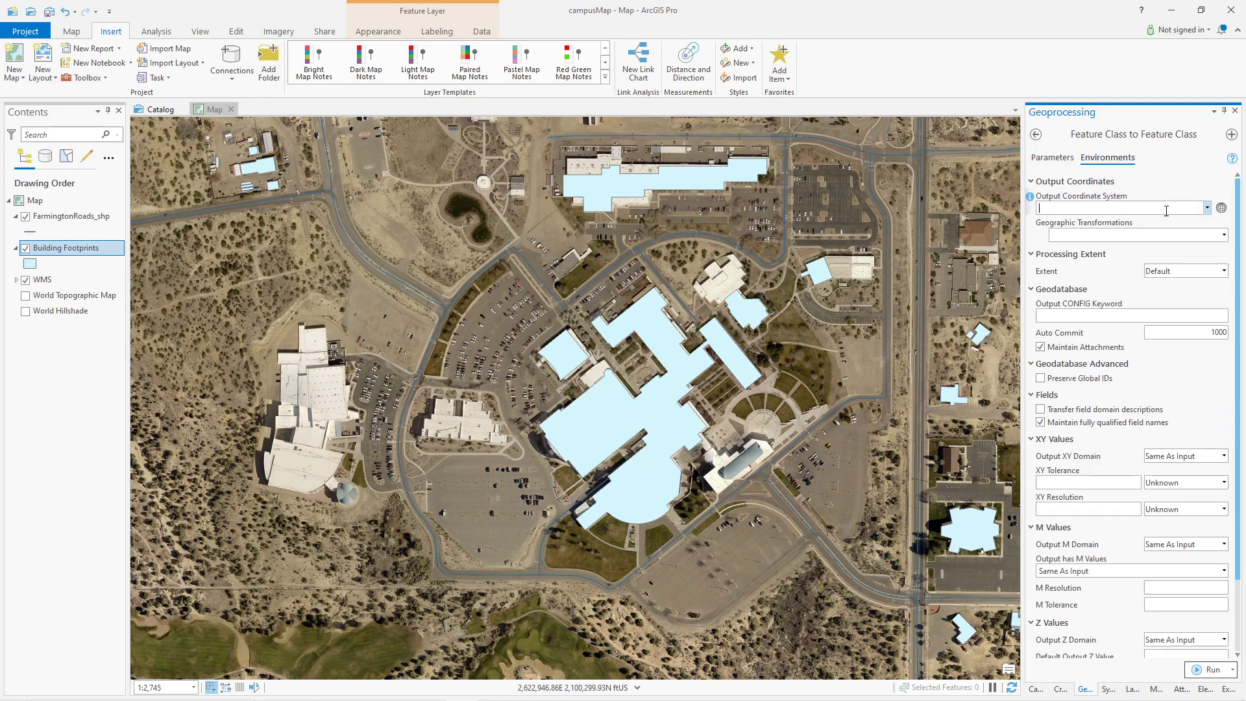
left_click(1208, 208)
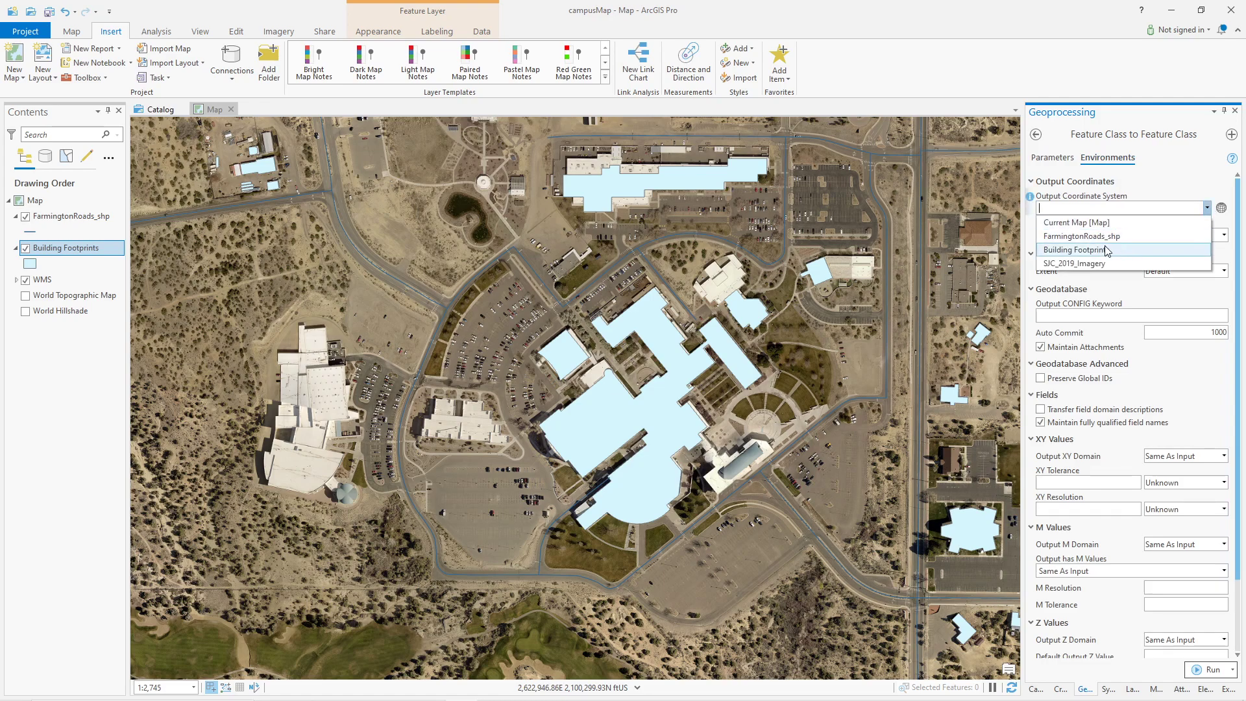
left_click(1102, 251)
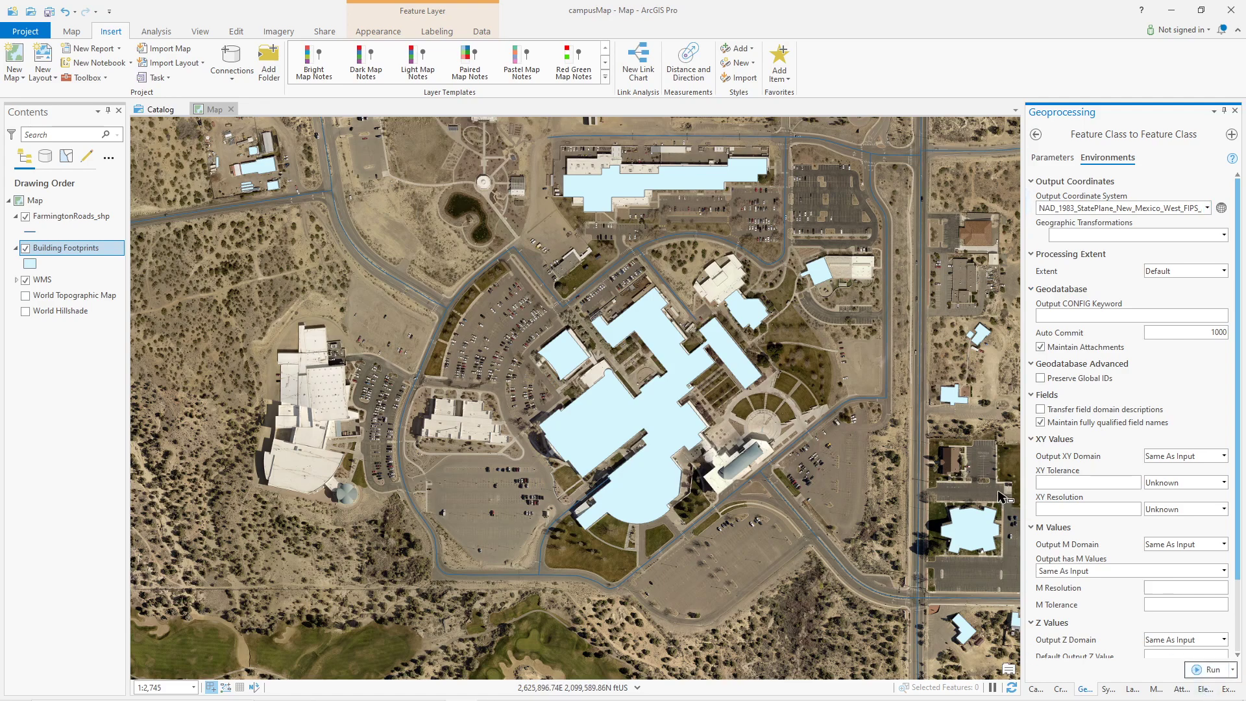
key("Return")
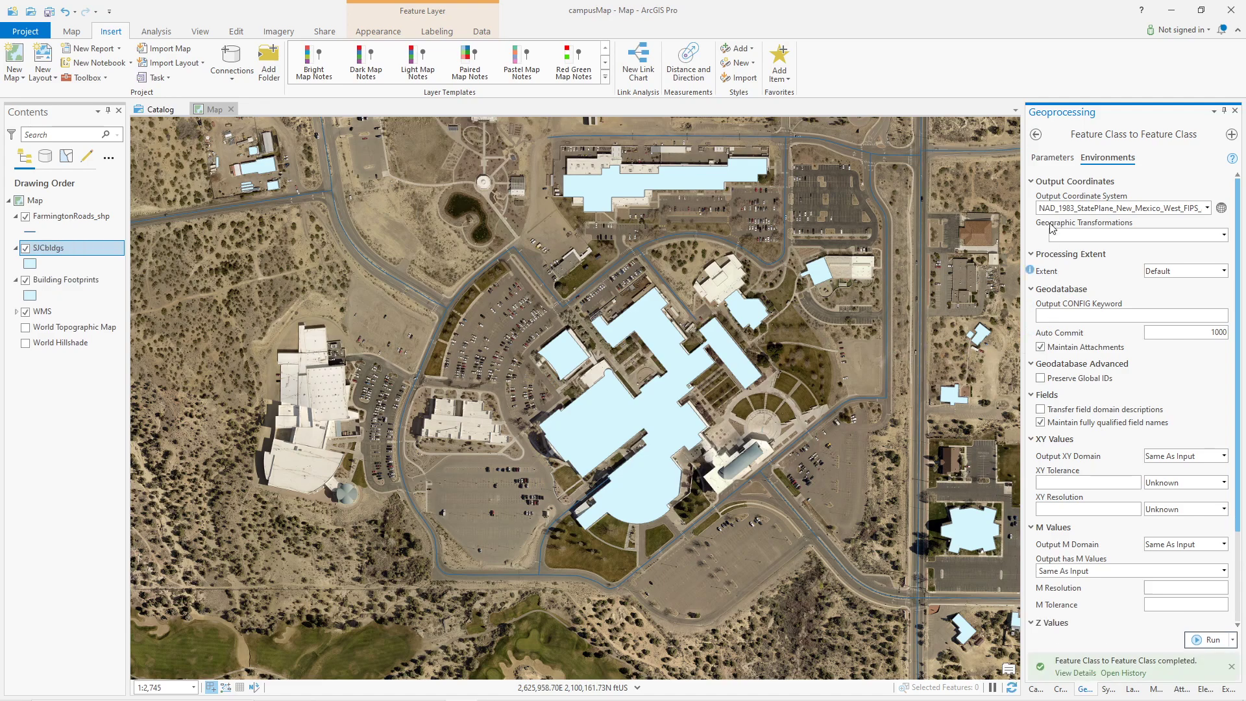
Check SJCbldgs in campusMap.gdb and set up a second feature class import of FarmingtonRoads_shp named SJCroads.
left_click(1036, 690)
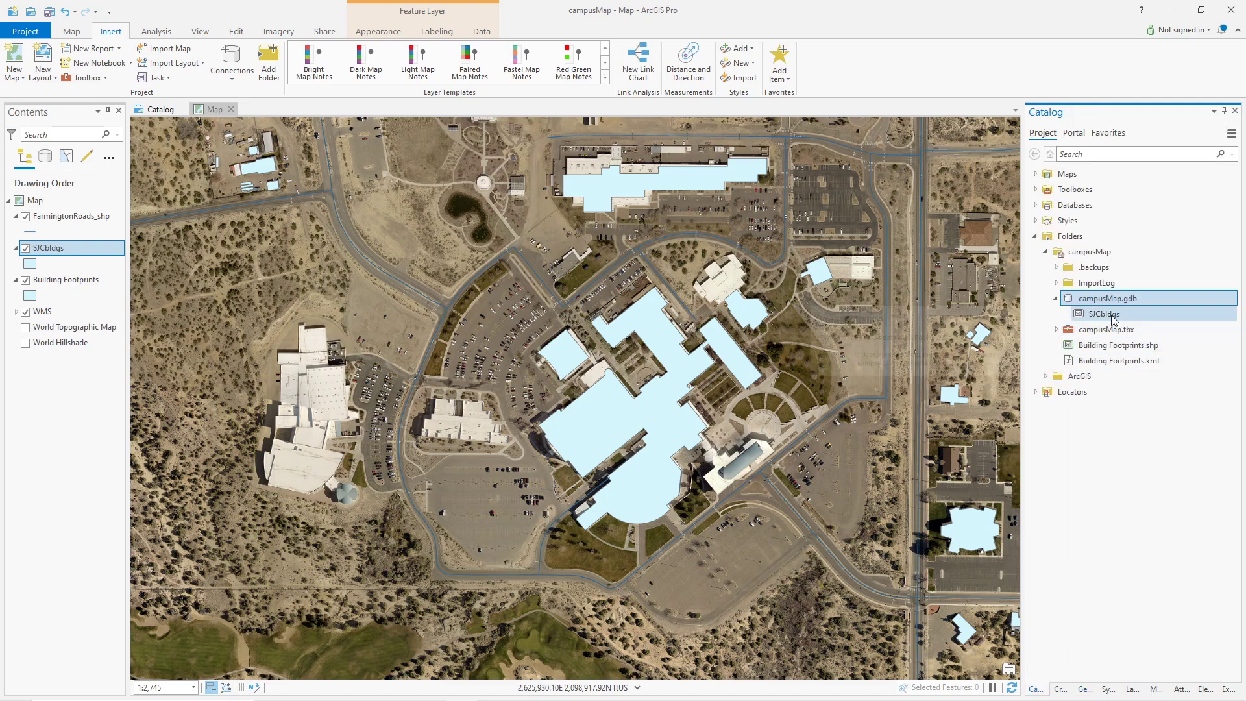
mouse_move(1096, 366)
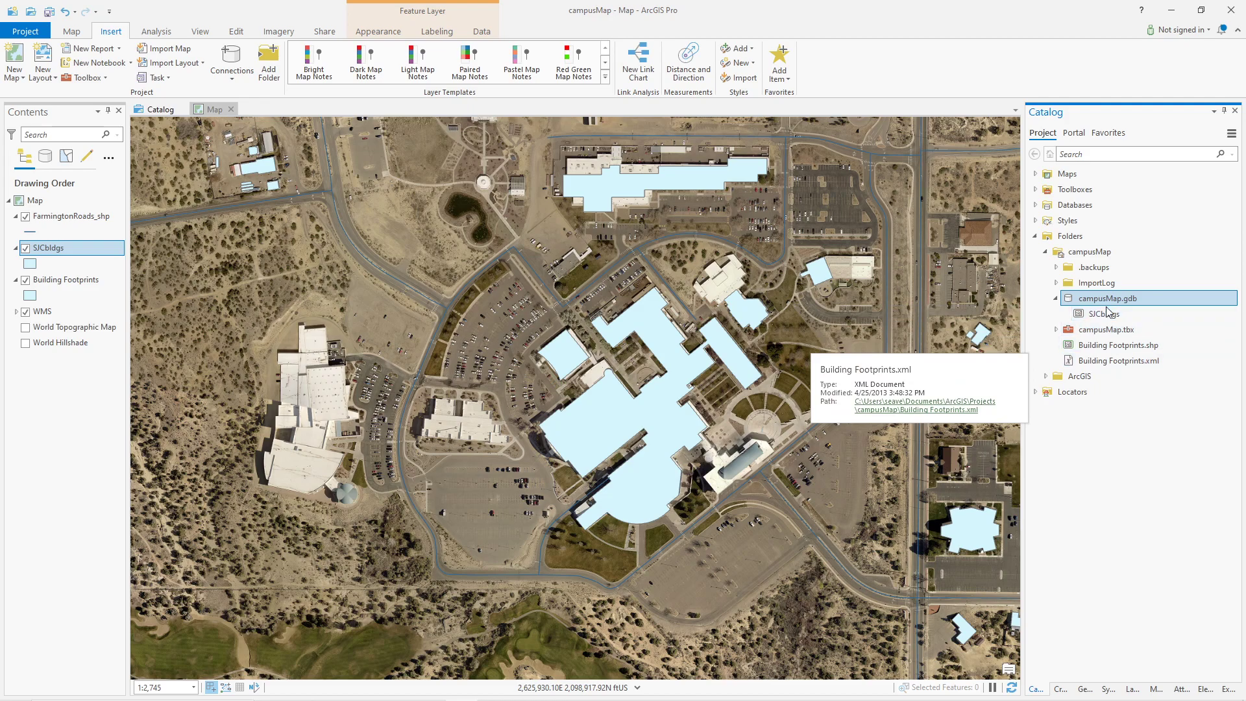
mouse_move(1103, 314)
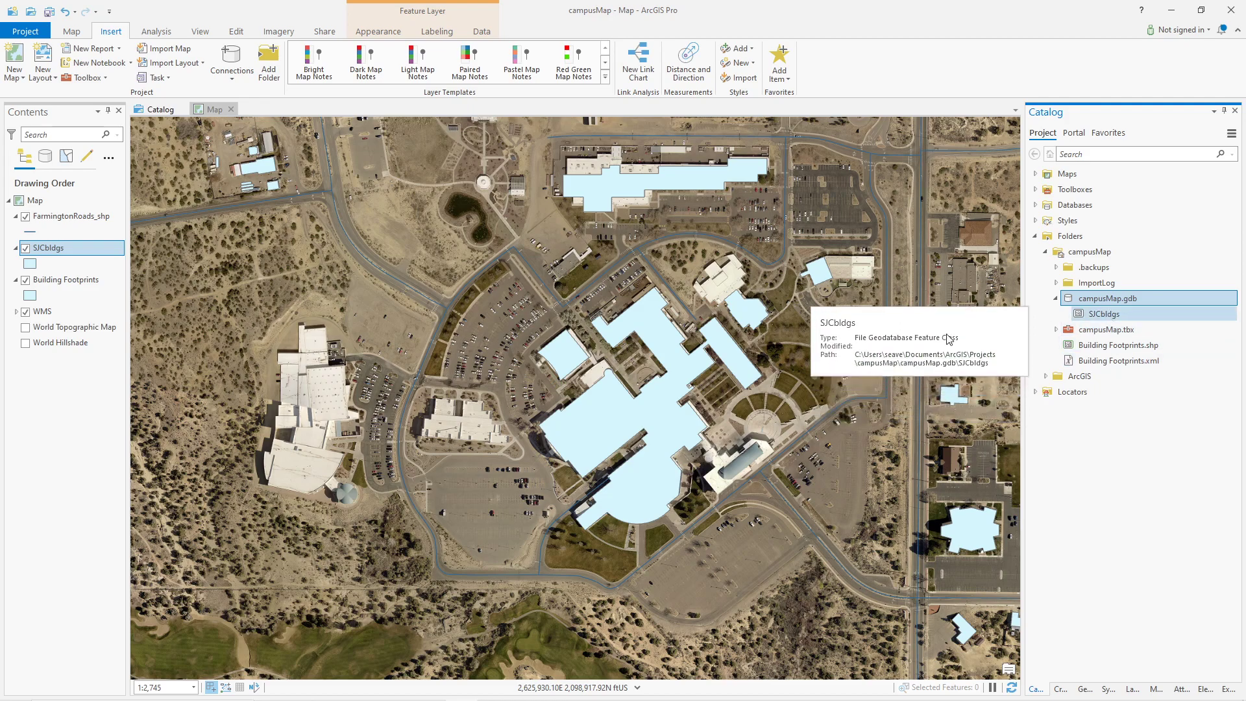
right_click(1098, 299)
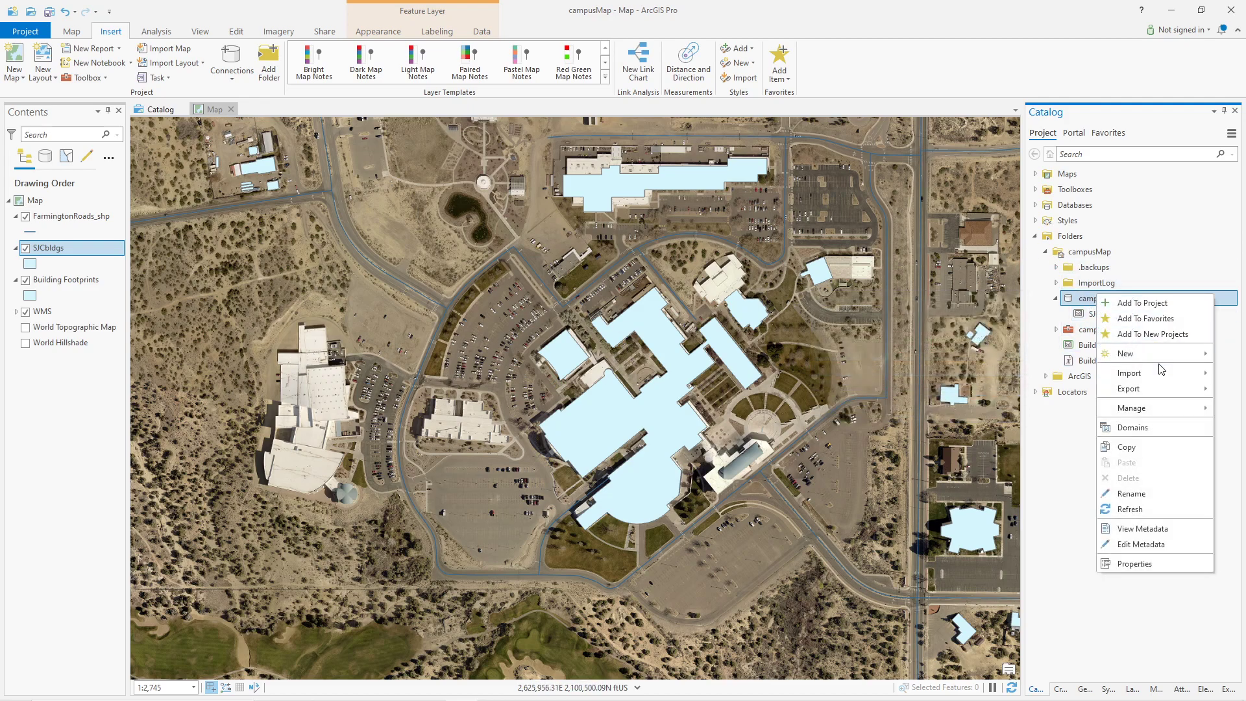
mouse_move(1162, 377)
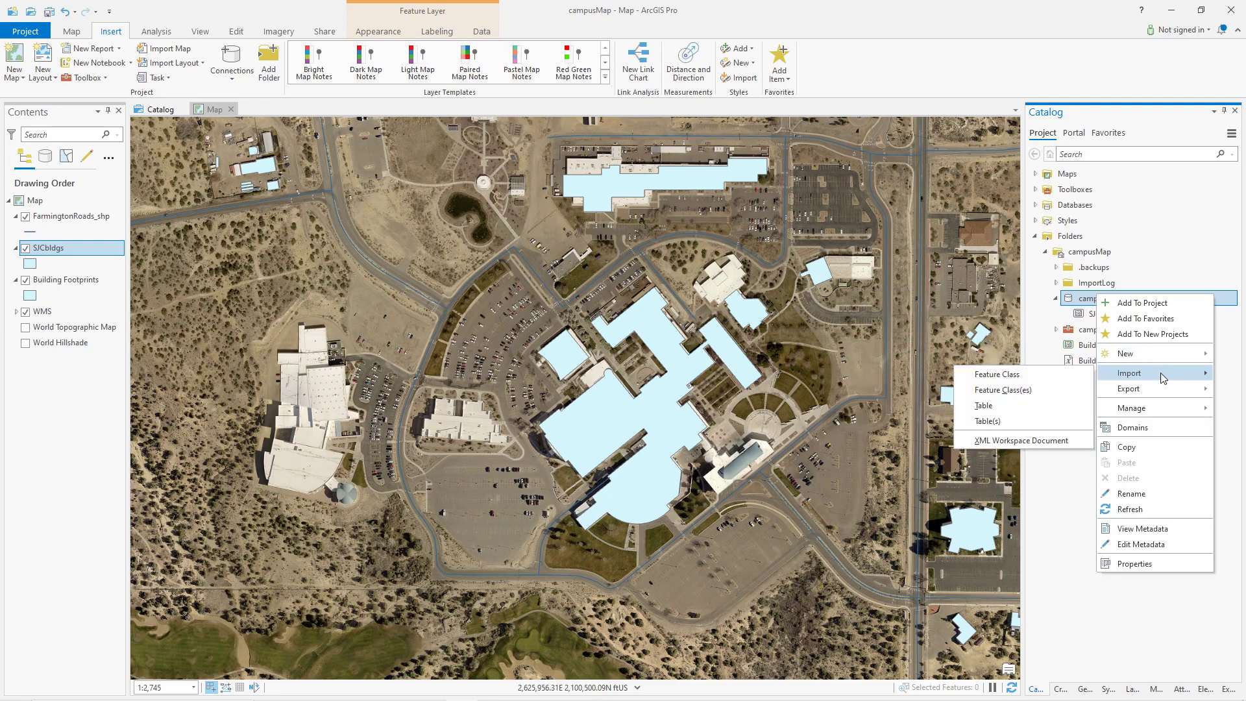
left_click(1015, 376)
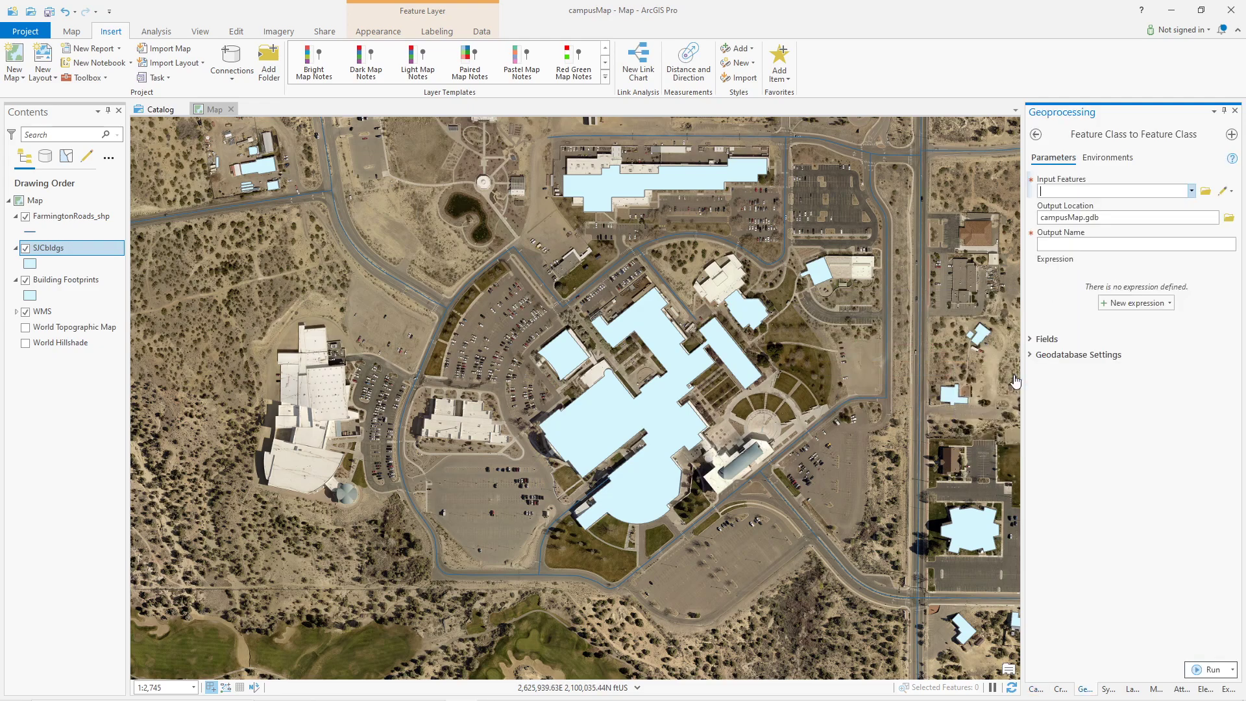
left_click(1191, 191)
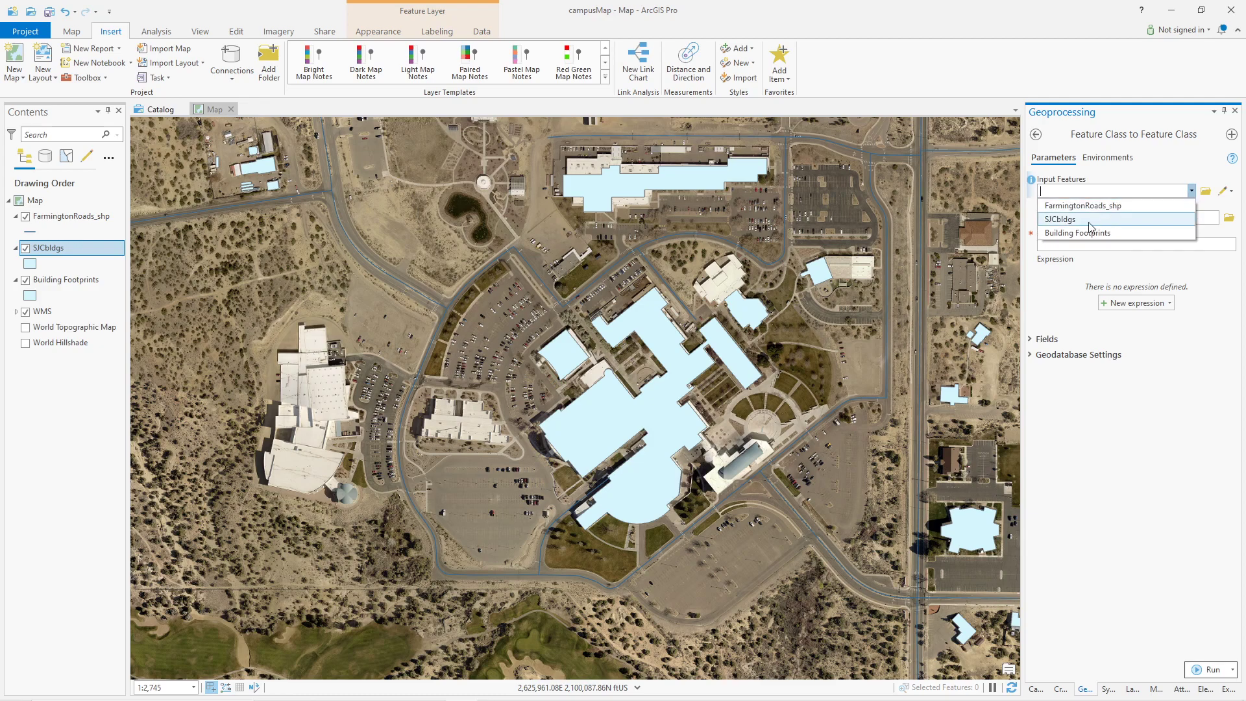
left_click(1091, 206)
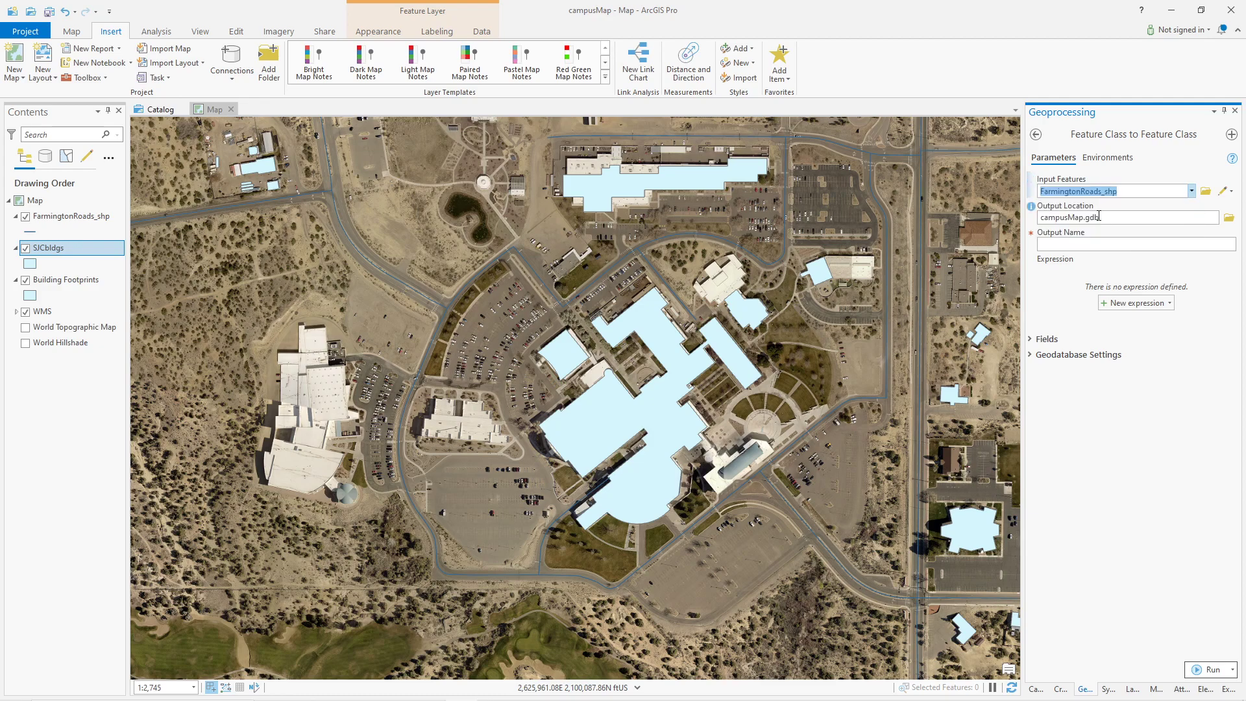
left_click(1083, 245)
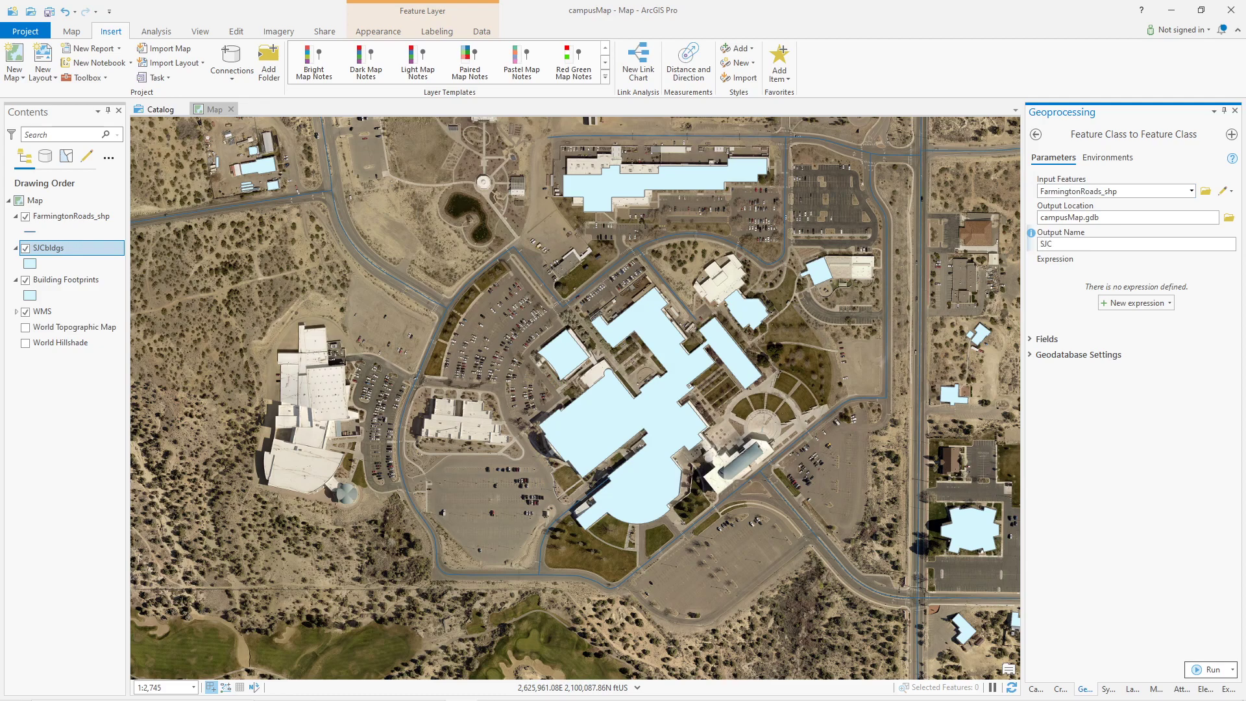
Set the roads import's output coordinate system to the current map's and run the tool.
left_click(1097, 160)
left_click(1208, 209)
left_click(1108, 221)
left_click(1204, 671)
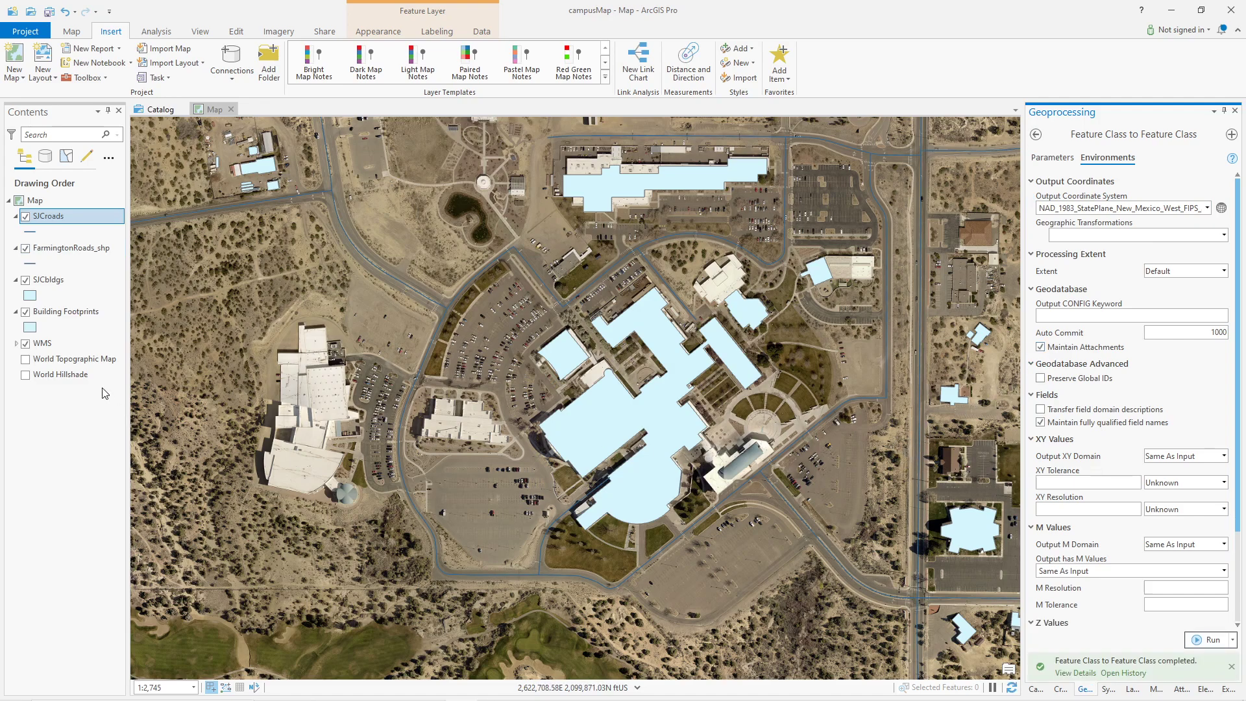
Turn off the SJCroads layer and remove the original Building Footprints and FarmingtonRoads_shp layers from the map.
left_click(26, 218)
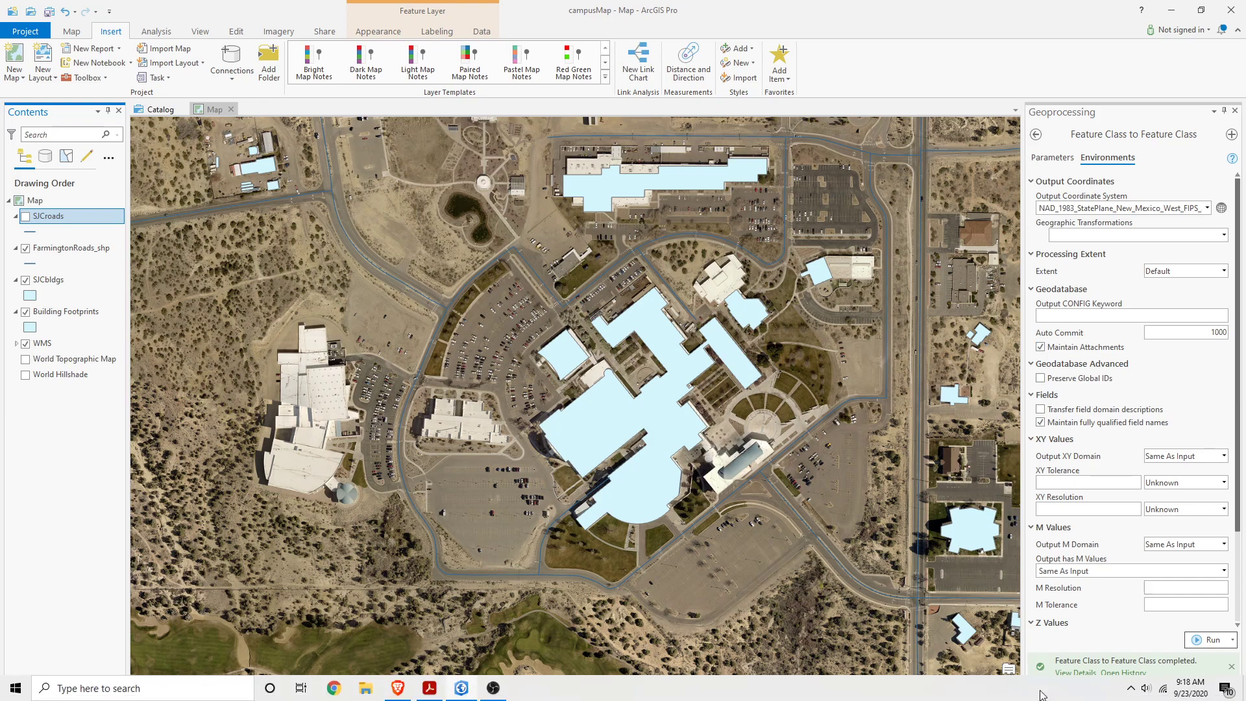
left_click(1036, 689)
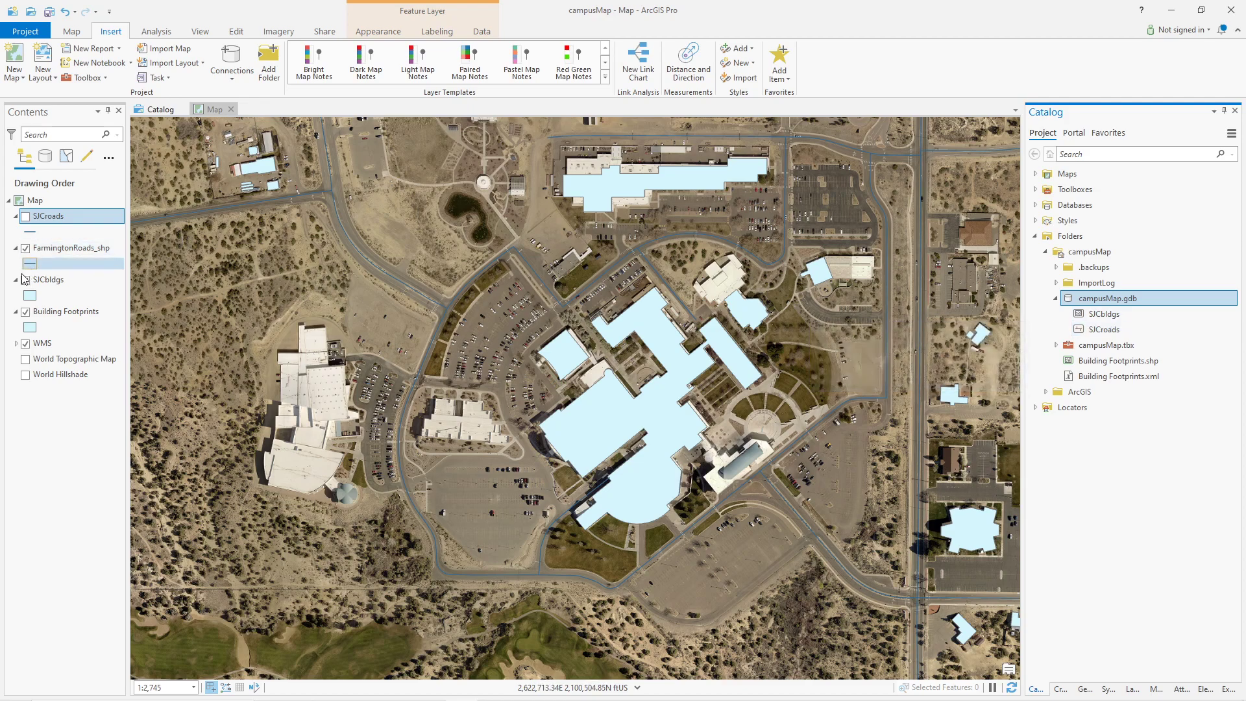
left_click(26, 313)
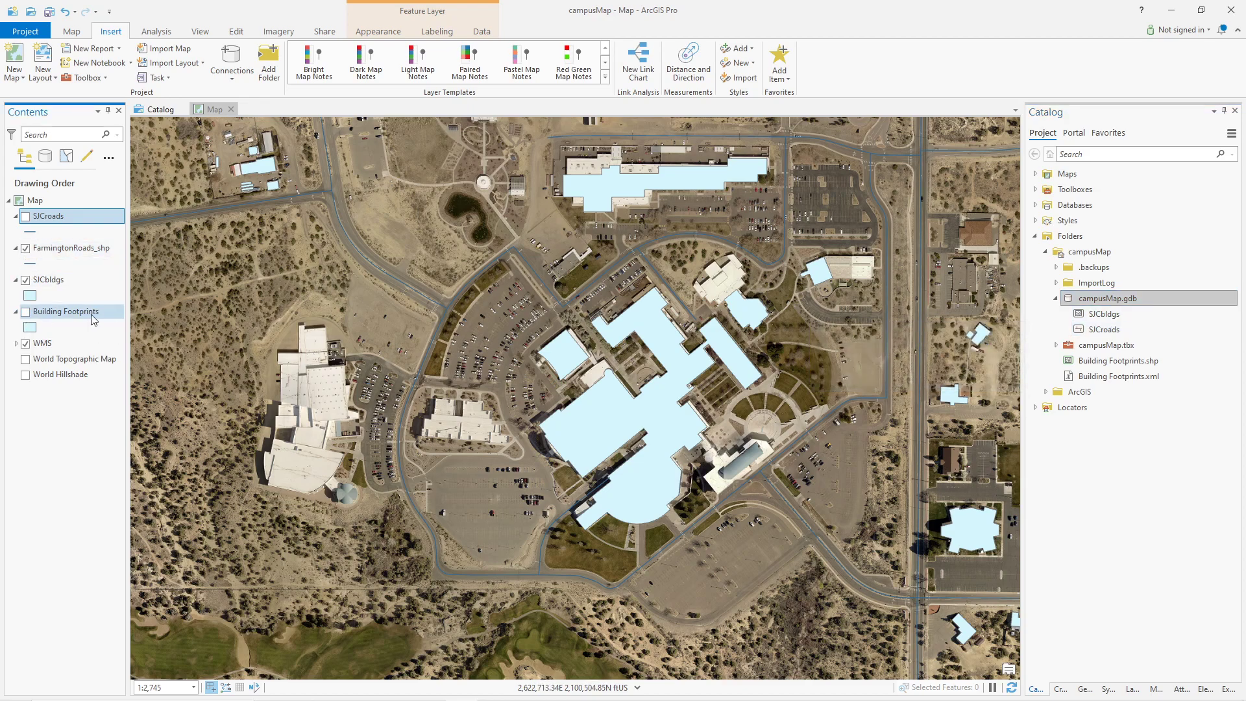
right_click(50, 314)
left_click(89, 309)
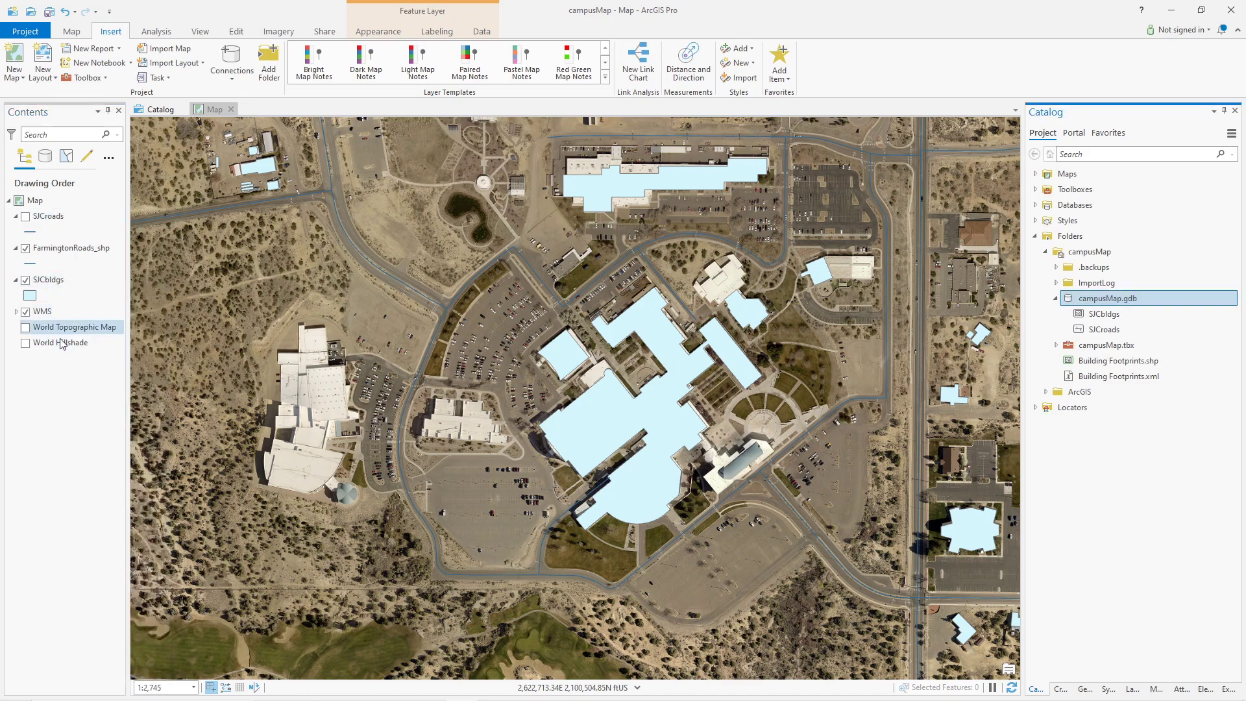
right_click(59, 252)
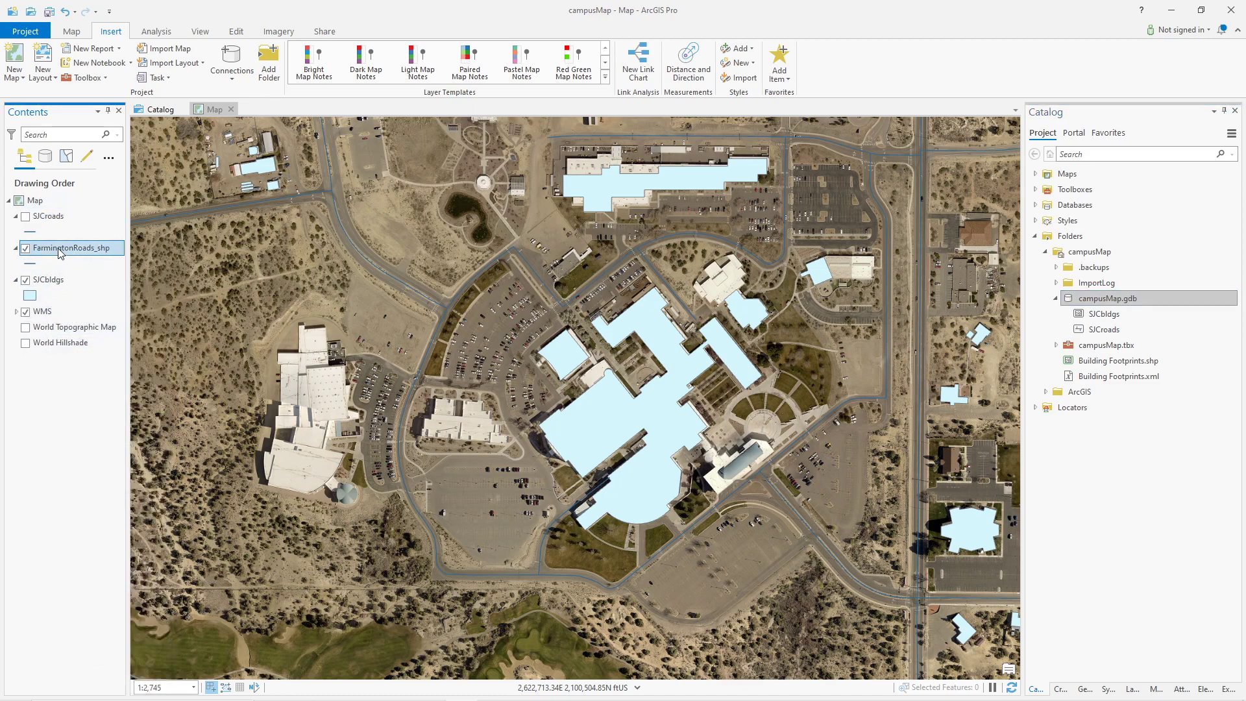
left_click(92, 273)
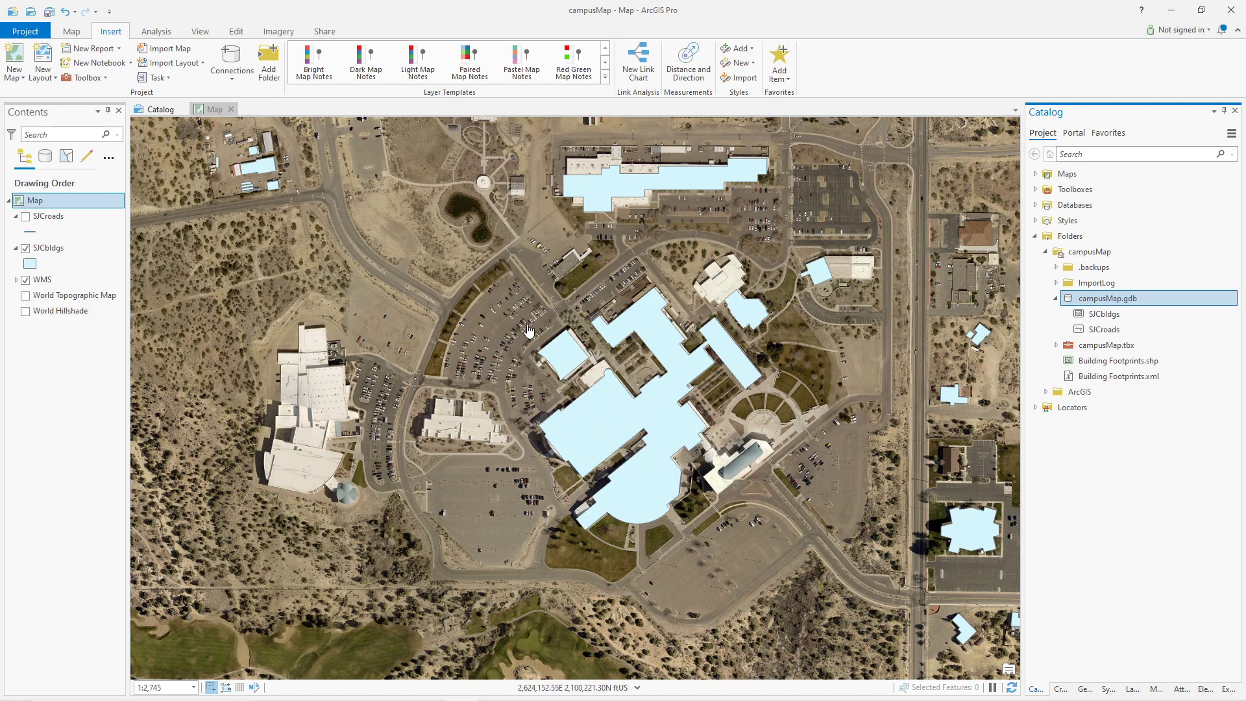
Start a new polygon feature from the SJCbldgs template at the white-roofed building without a footprint, west of the main campus building.
scroll(454, 432, "up", 1)
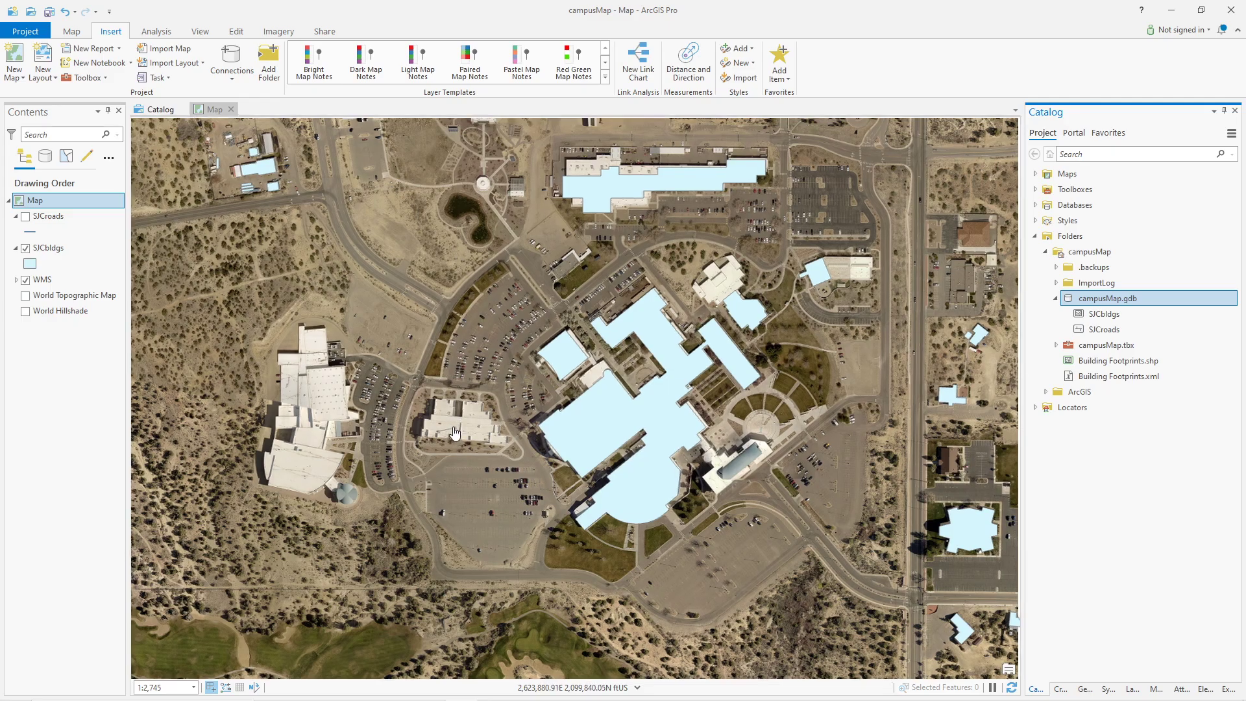
scroll(454, 431, "up", 6)
scroll(508, 431, "down", 2)
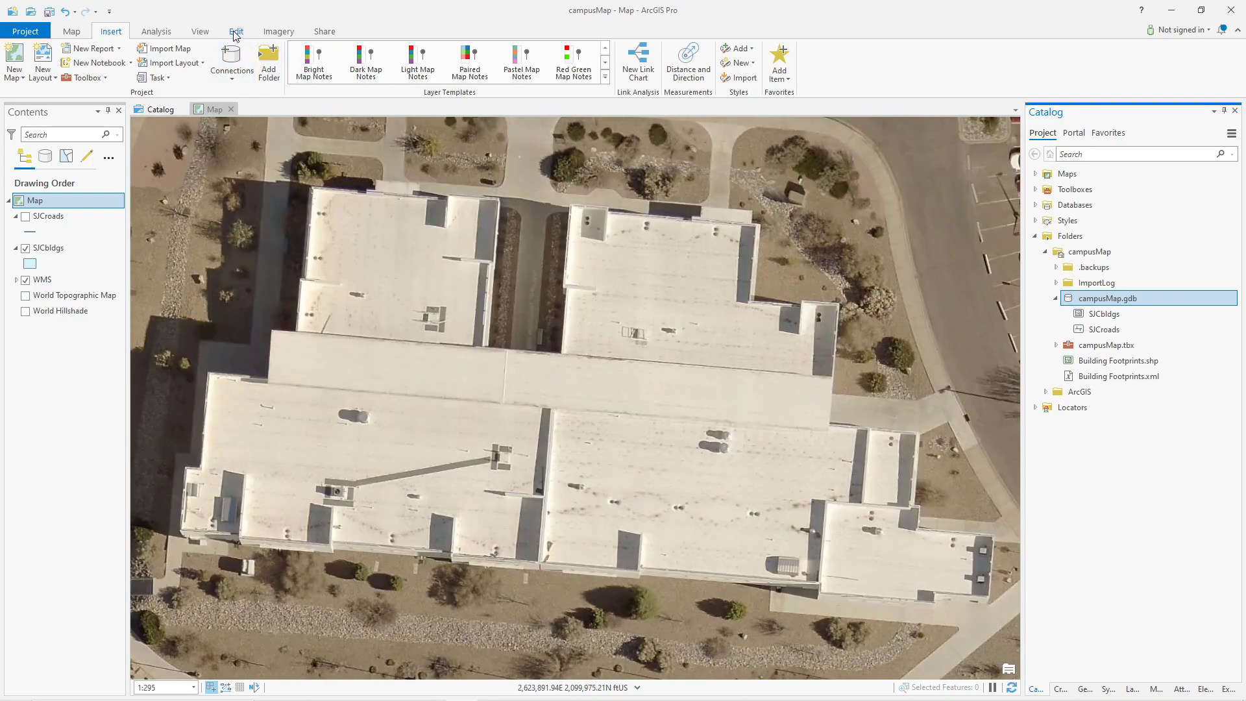
left_click(234, 33)
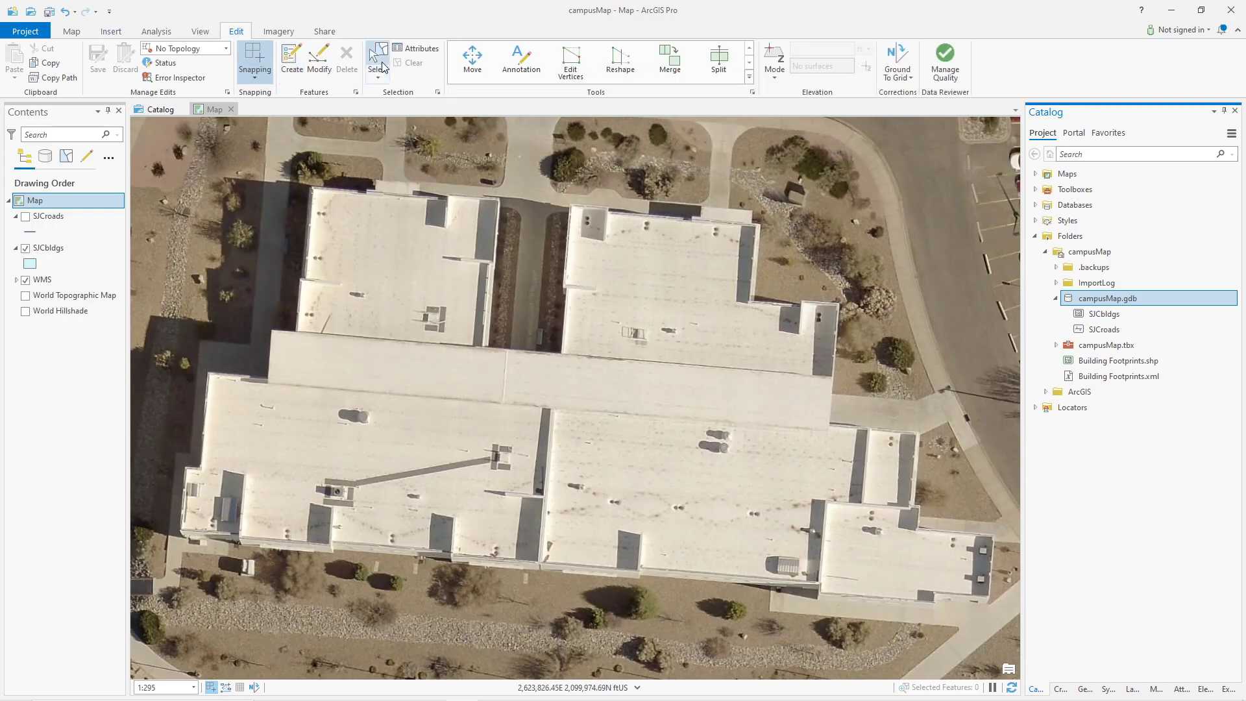
left_click(301, 62)
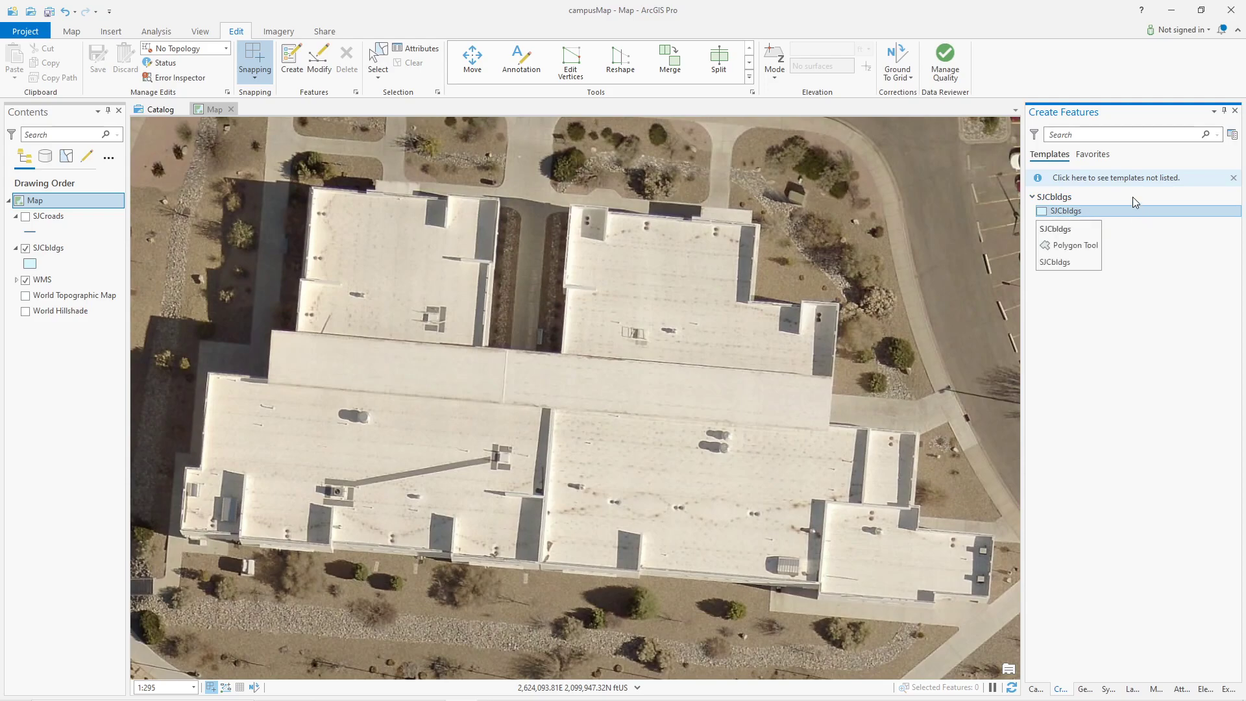
left_click(1065, 210)
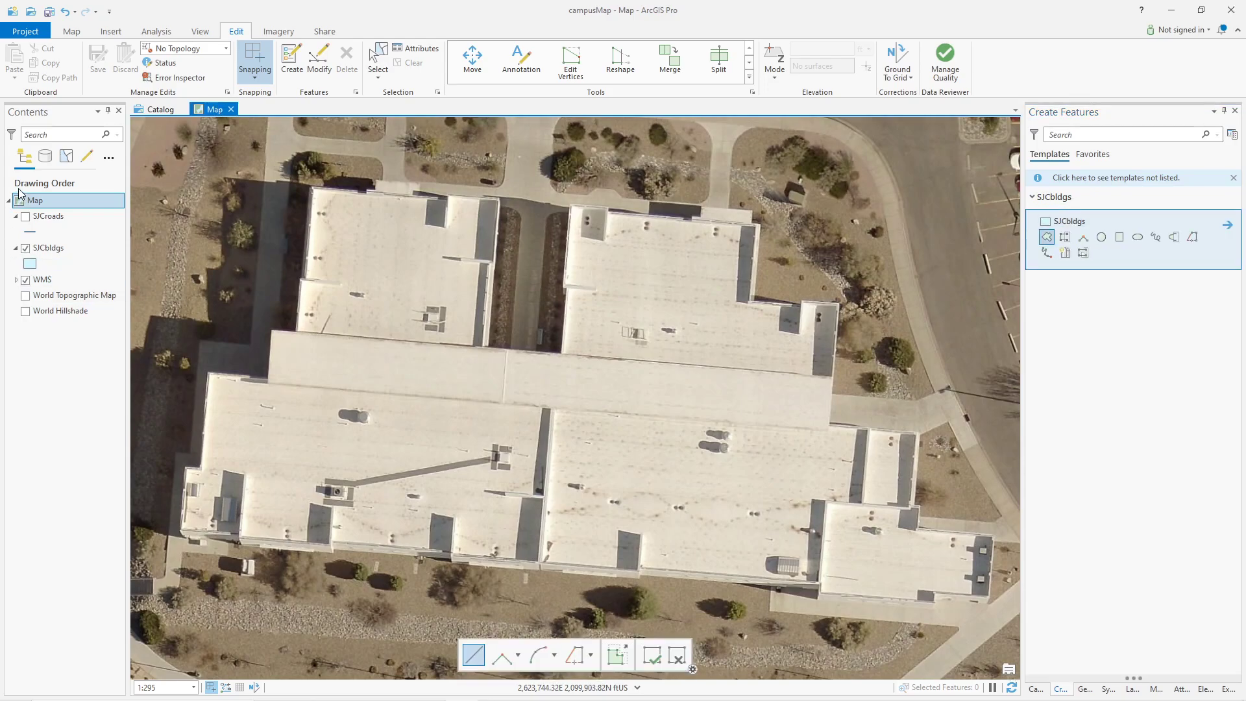
left_click(1047, 241)
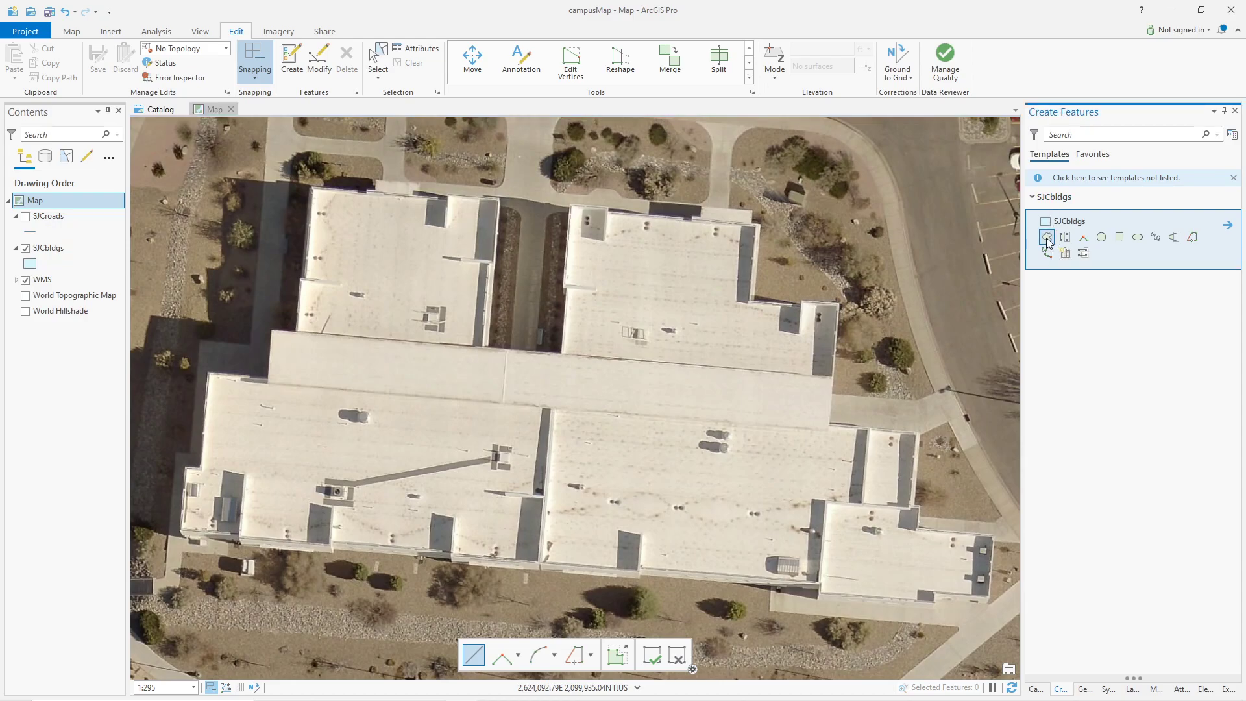
Switch the SJCbldgs construction tool to Right Angle Polygon and check the available right-angle segment options.
left_click(1084, 240)
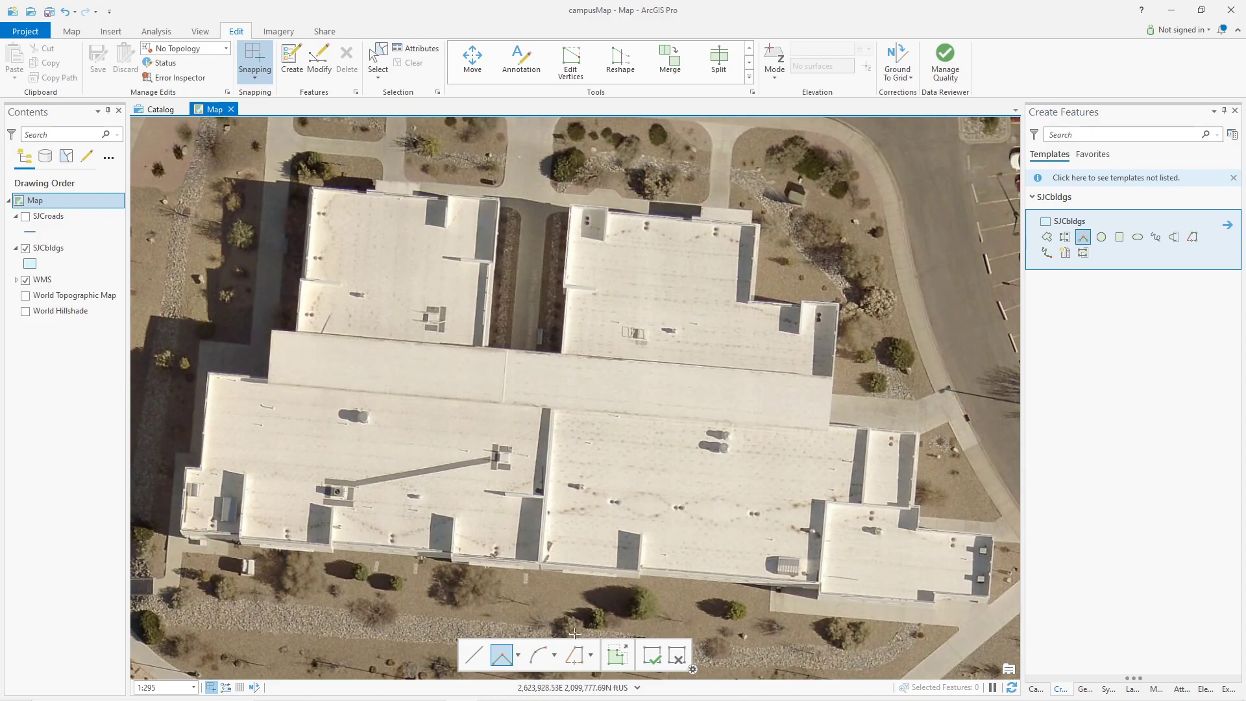
left_click(519, 654)
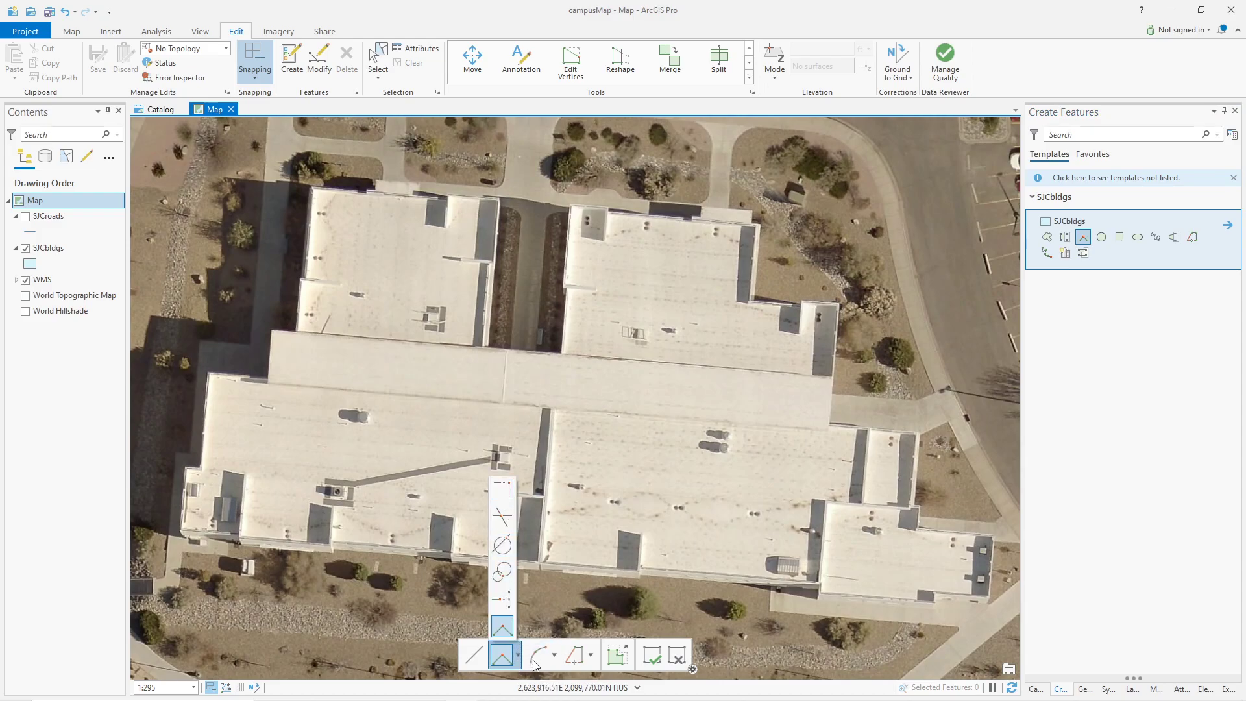
left_click(519, 662)
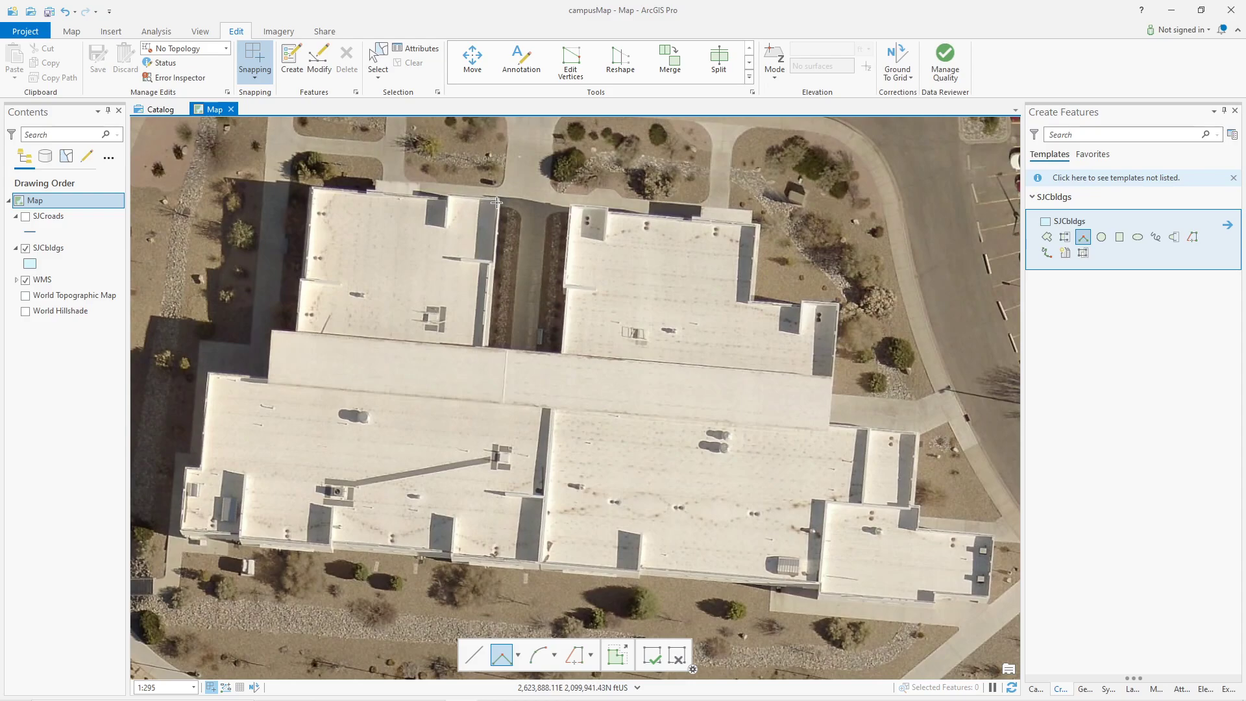
Trace the northwest wing's north edge and stepped west wall down to the west corner of the adjoining connector roof.
left_click(311, 190)
left_click(304, 278)
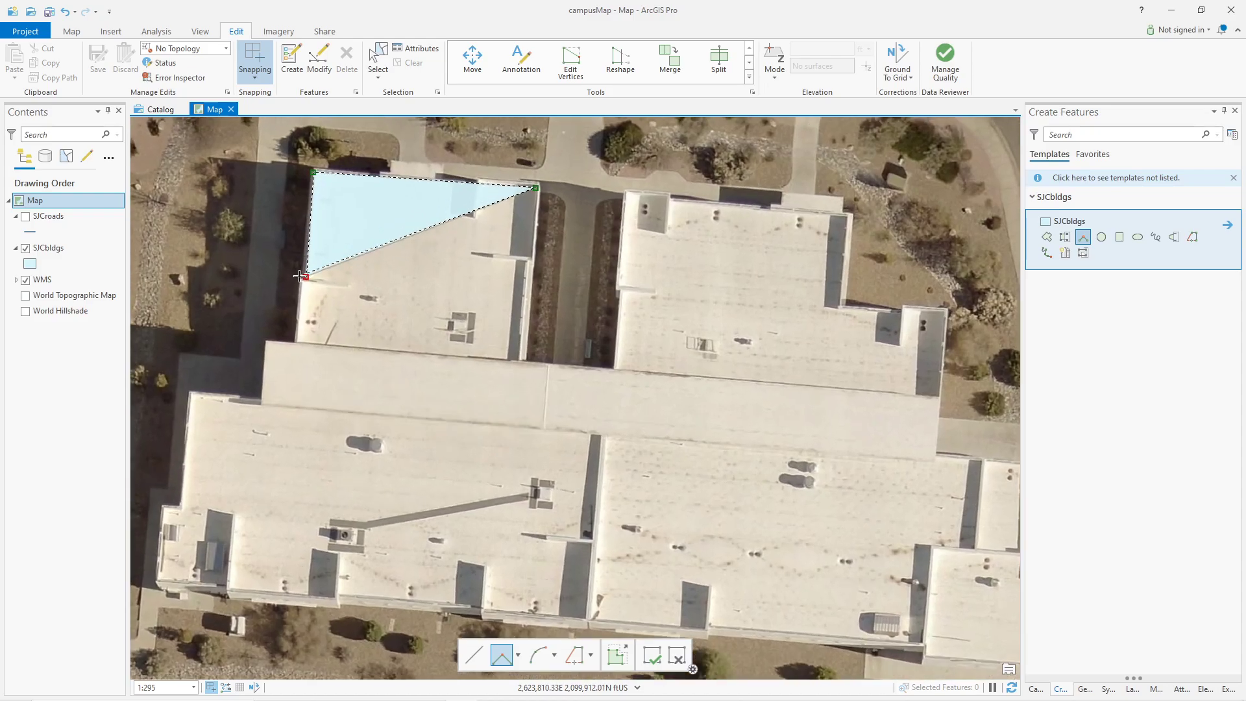
scroll(300, 276, "up", 4)
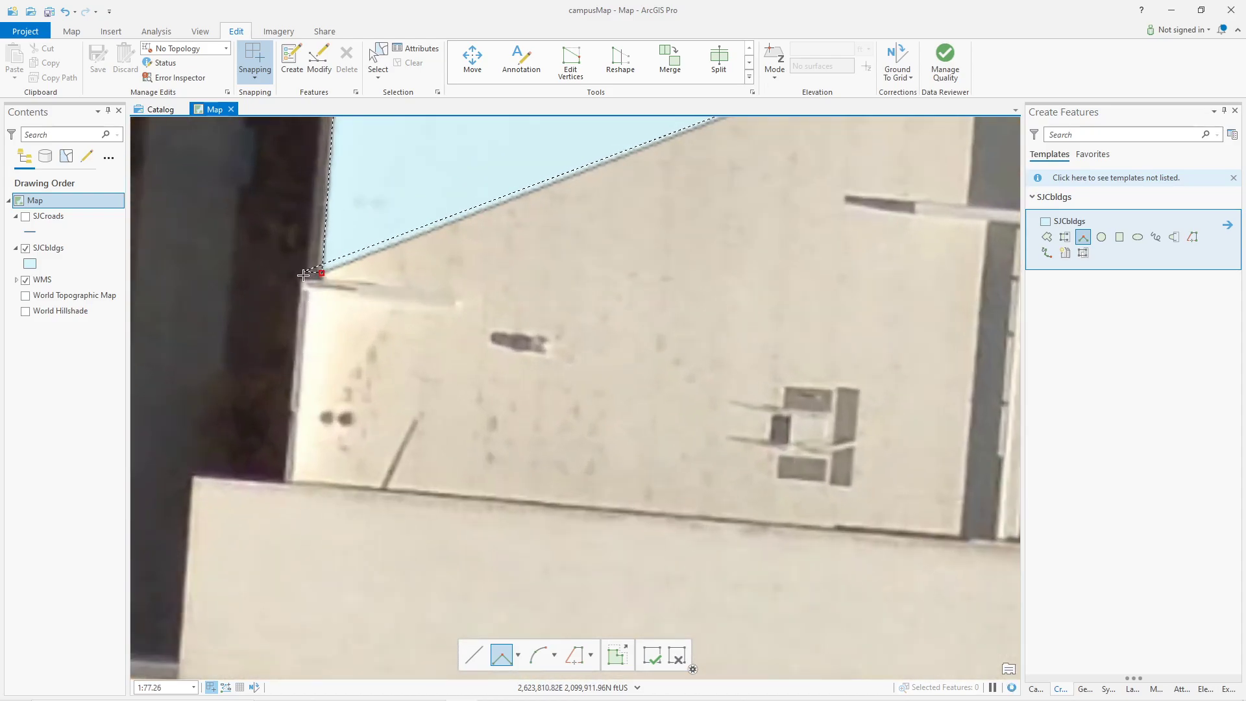
left_click(303, 273)
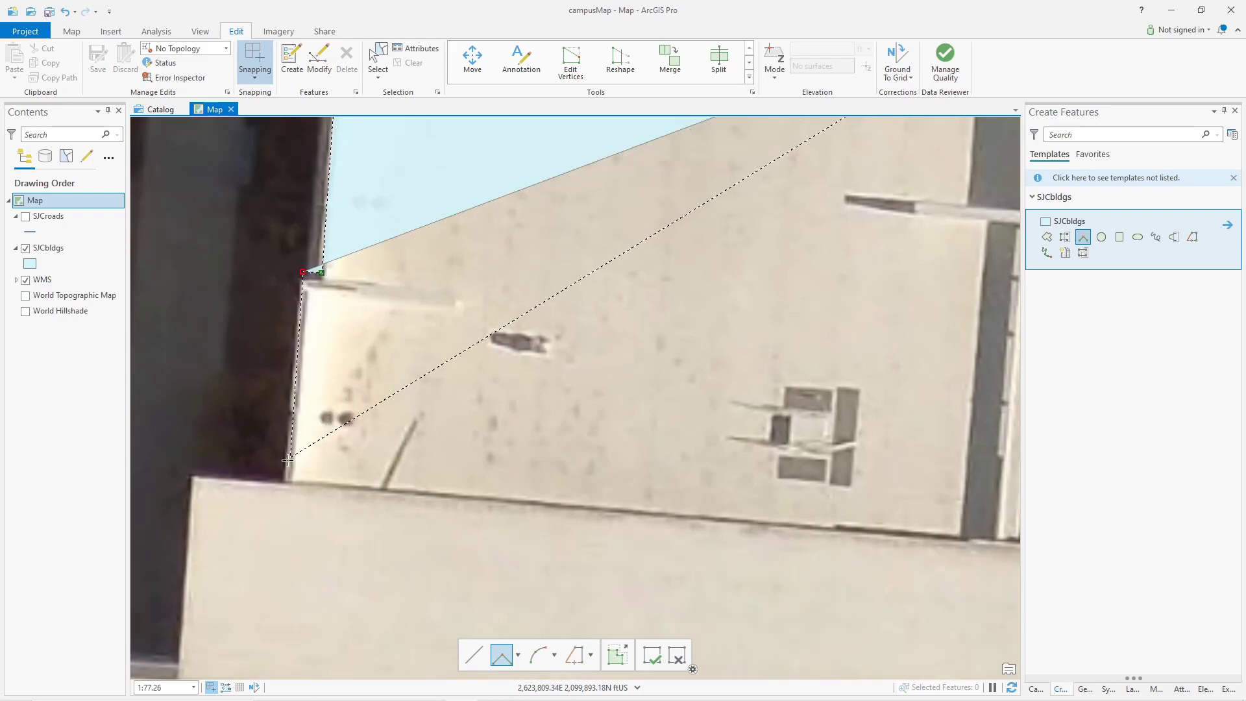
left_click(288, 480)
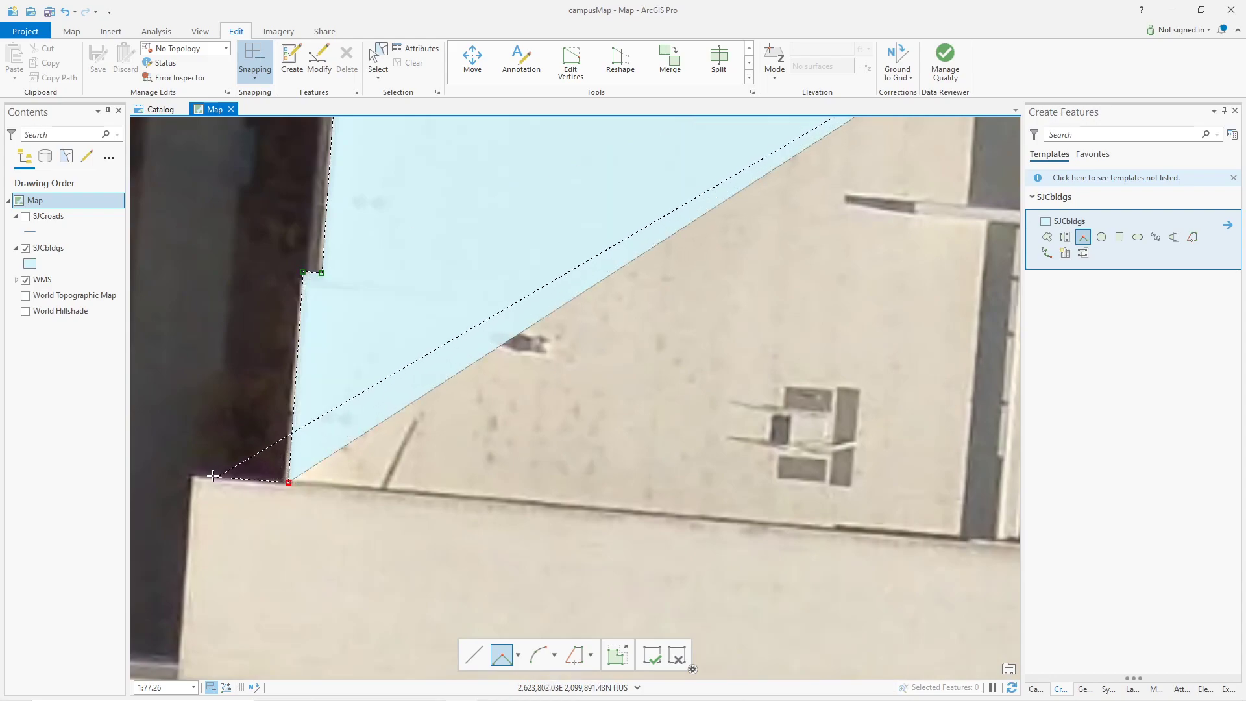
left_click(193, 477)
Continue the building outline down the stepped west side to the southwest corner, placing a right-angle vertex at each roof corner.
scroll(377, 519, "down", 3)
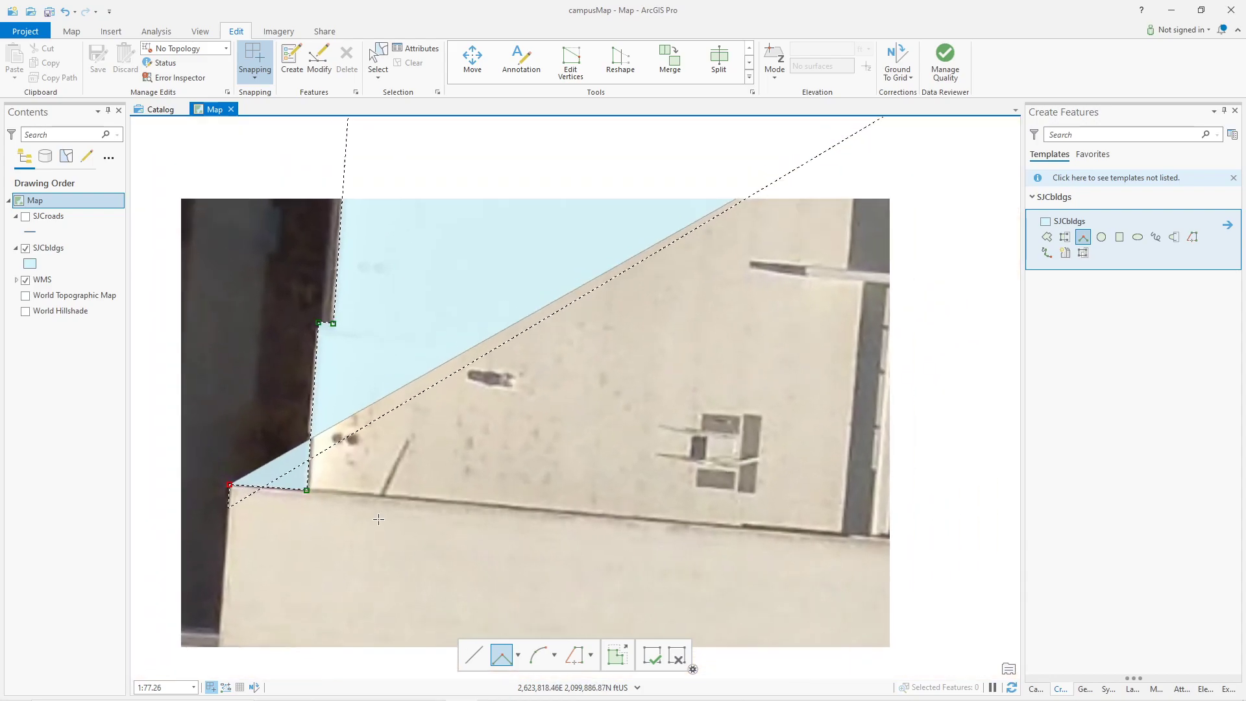
left_click_drag(384, 532, 543, 248)
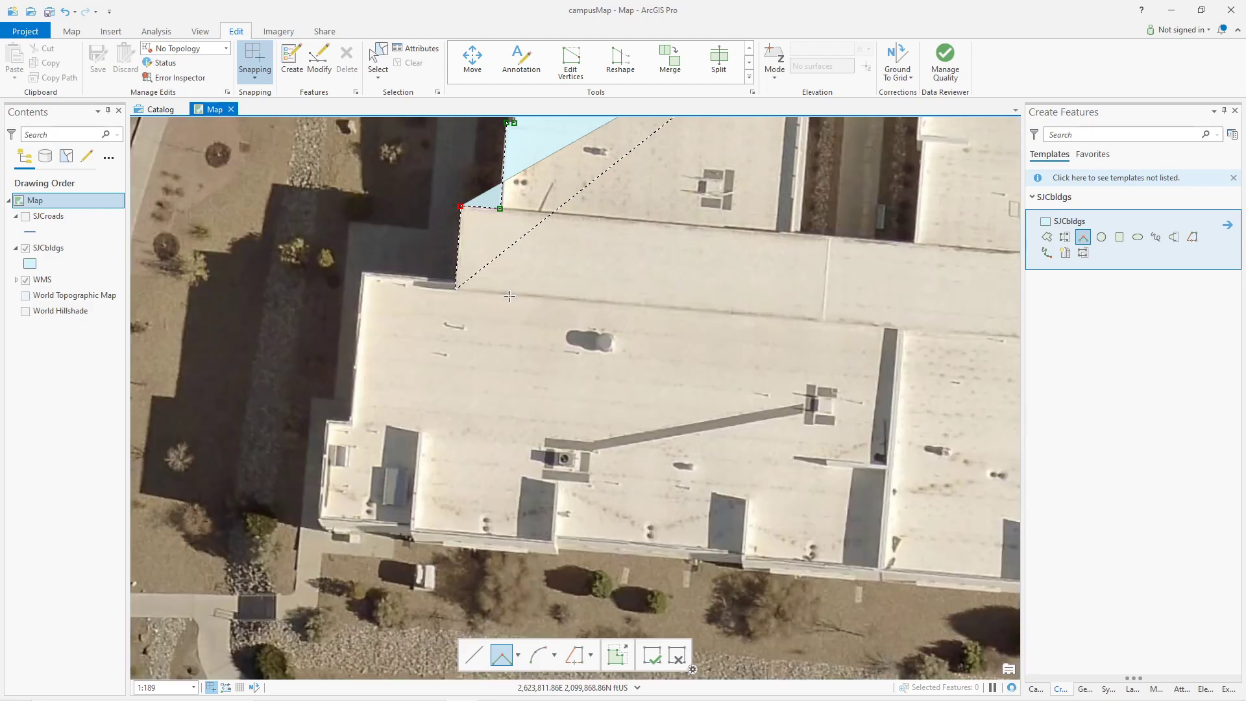
left_click(454, 279)
left_click(363, 271)
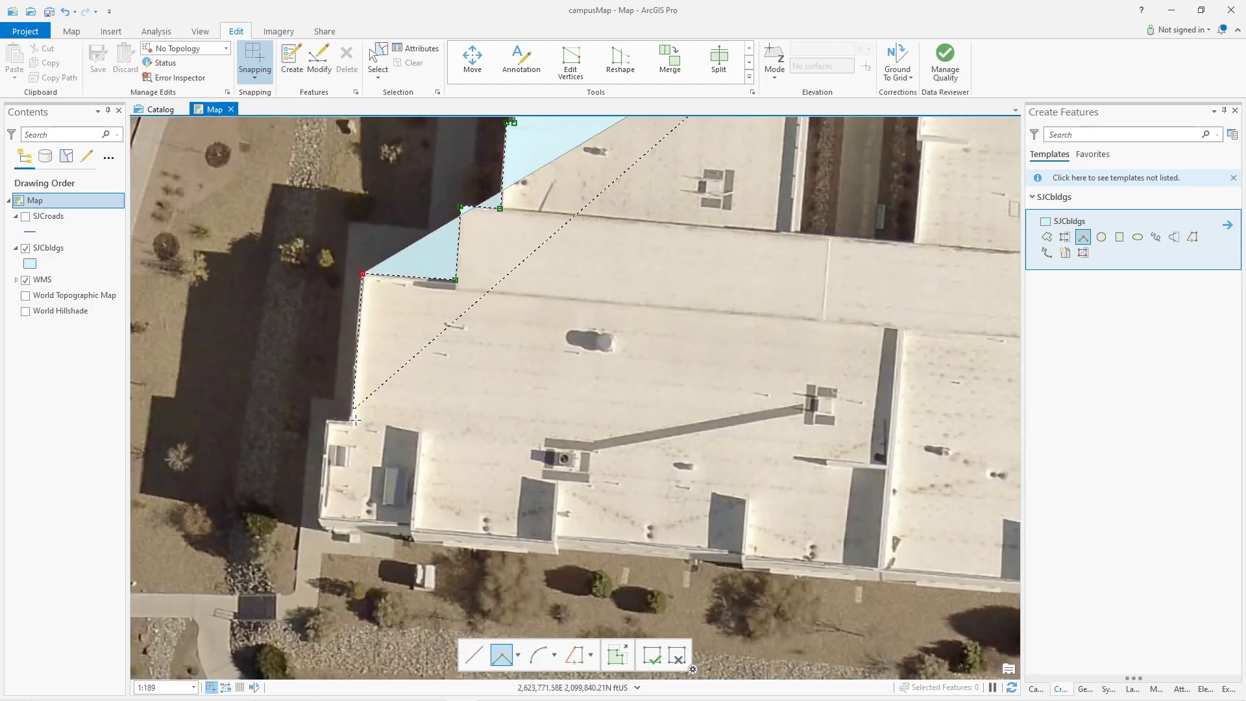
left_click(352, 420)
left_click(328, 420)
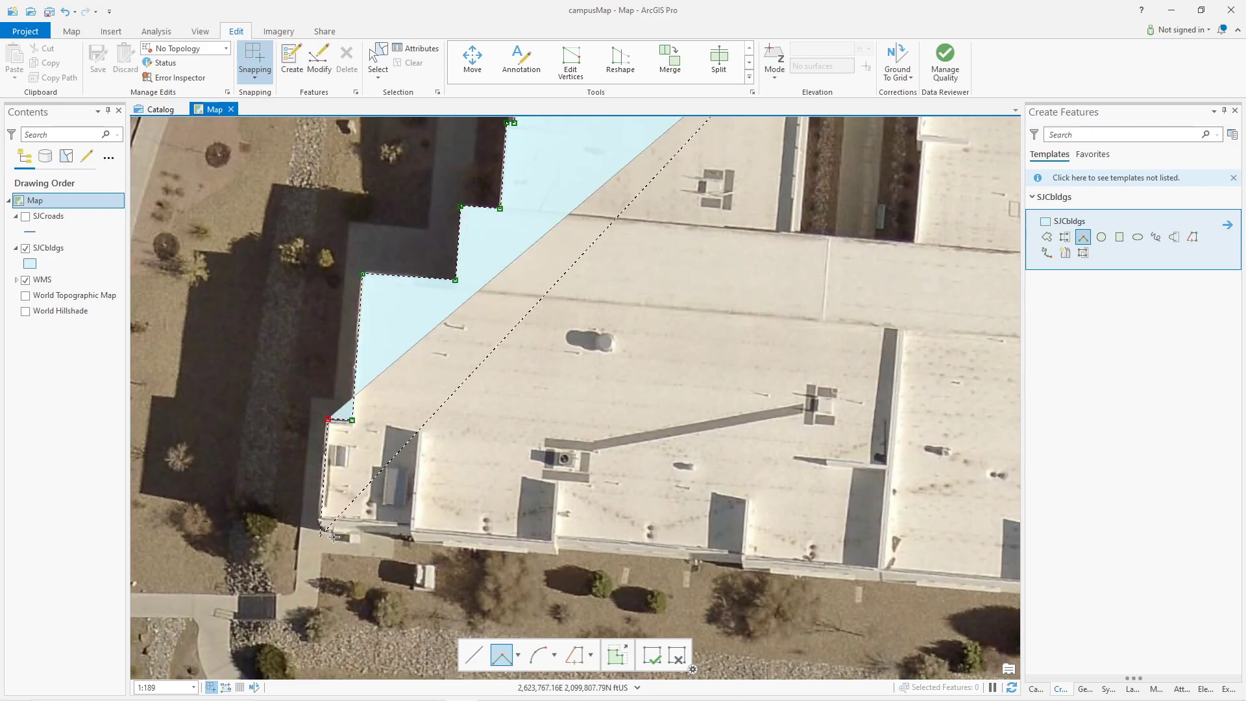
left_click(323, 526)
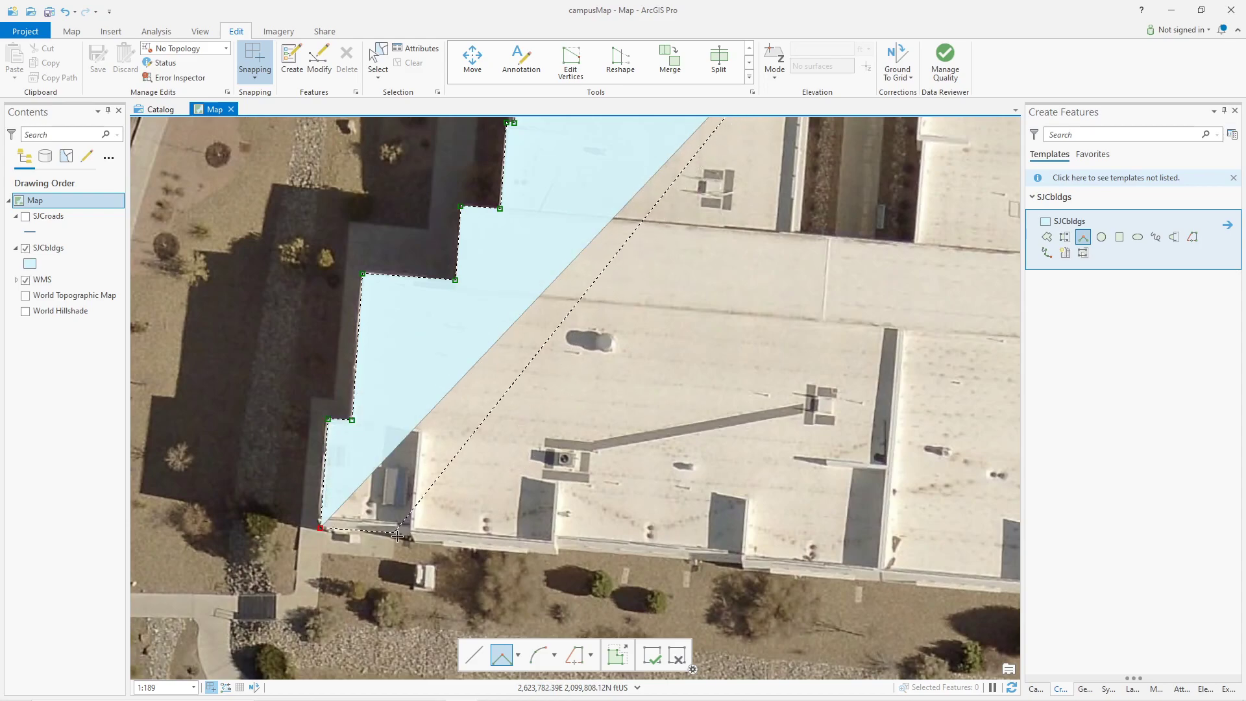
Extend the outline east along the south wall, including the first small outward step and the short wall section beyond it.
scroll(413, 536, "up", 1)
scroll(414, 536, "up", 3)
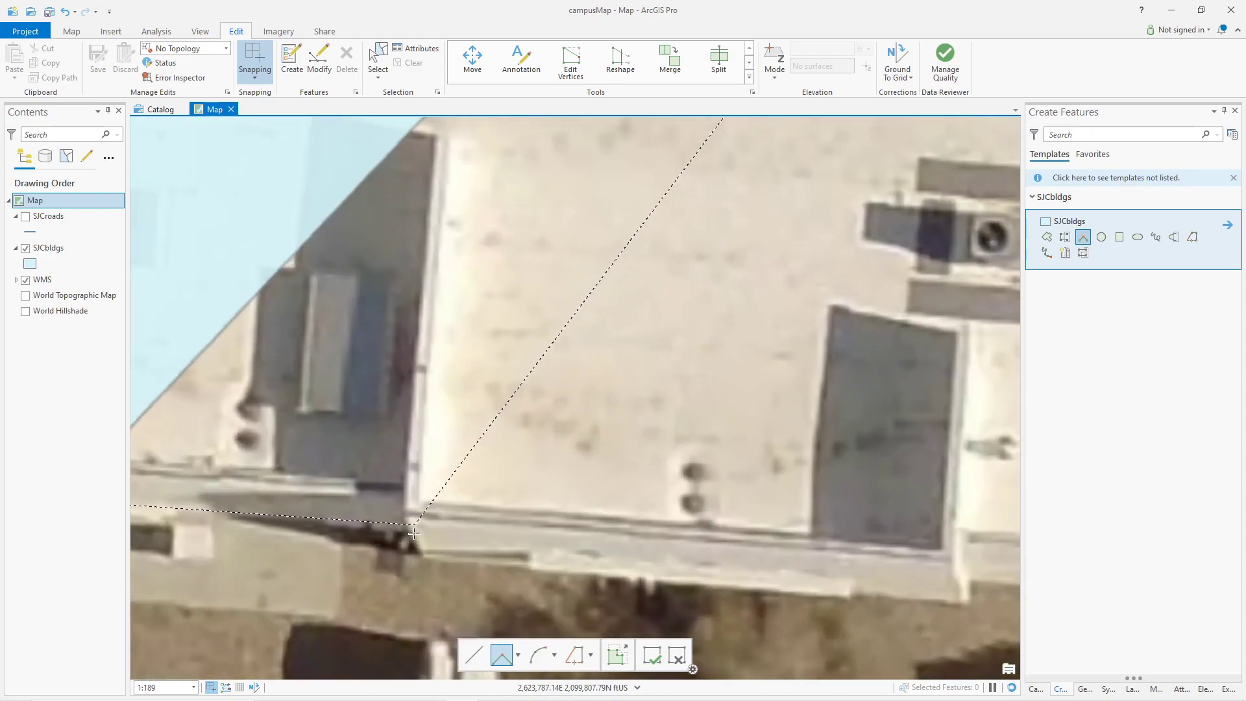
left_click(425, 525)
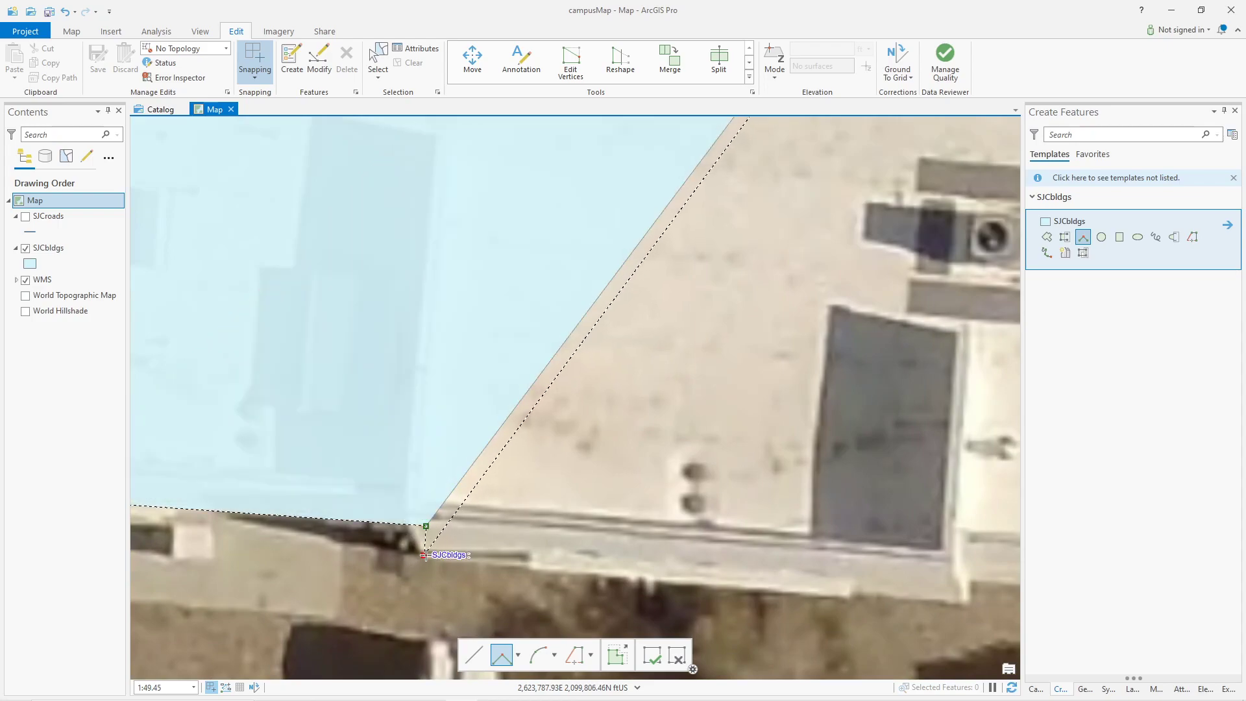
left_click(424, 556)
left_click(532, 562)
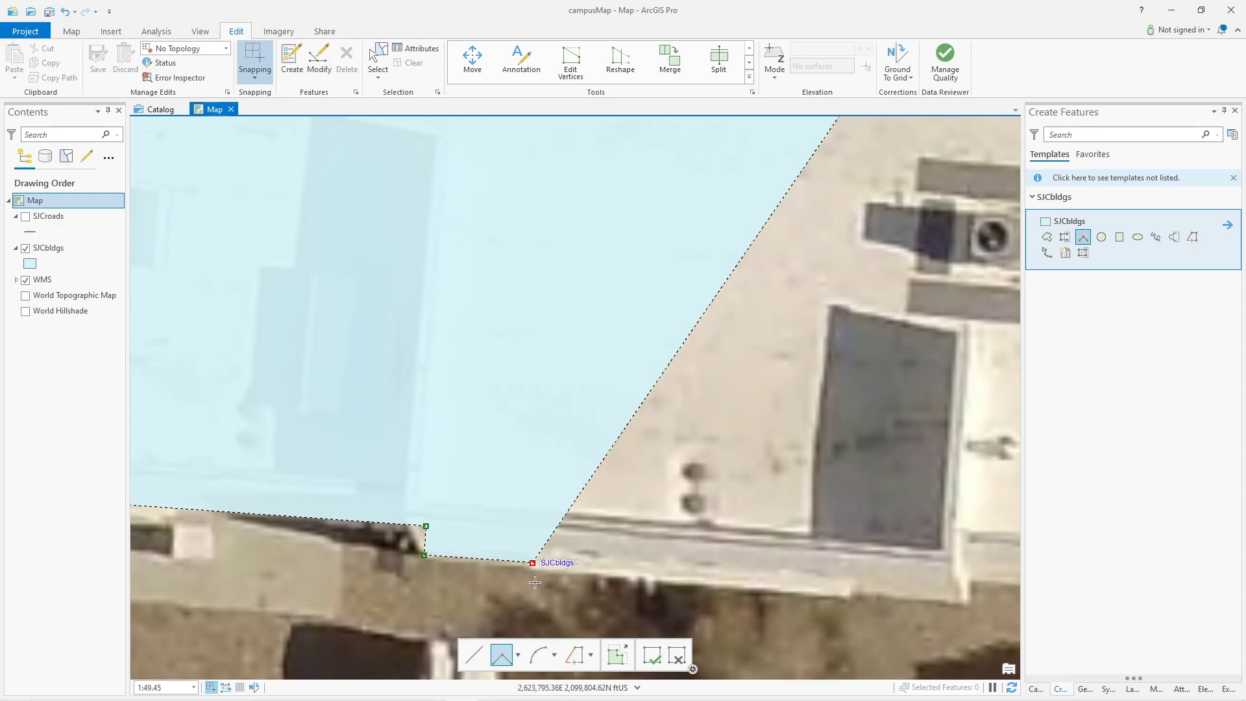
Try to add the second small step in the south wall, and delete the misplaced extra vertex.
scroll(532, 580, "up", 4)
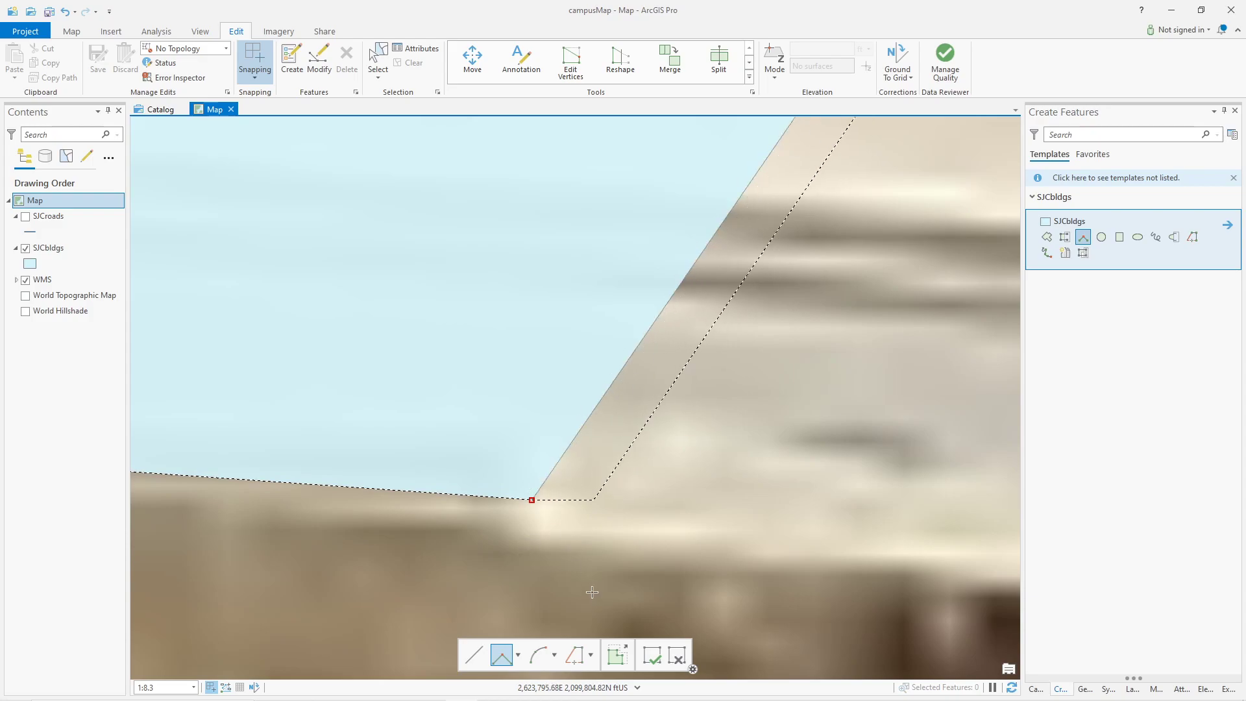
scroll(732, 504, "down", 6)
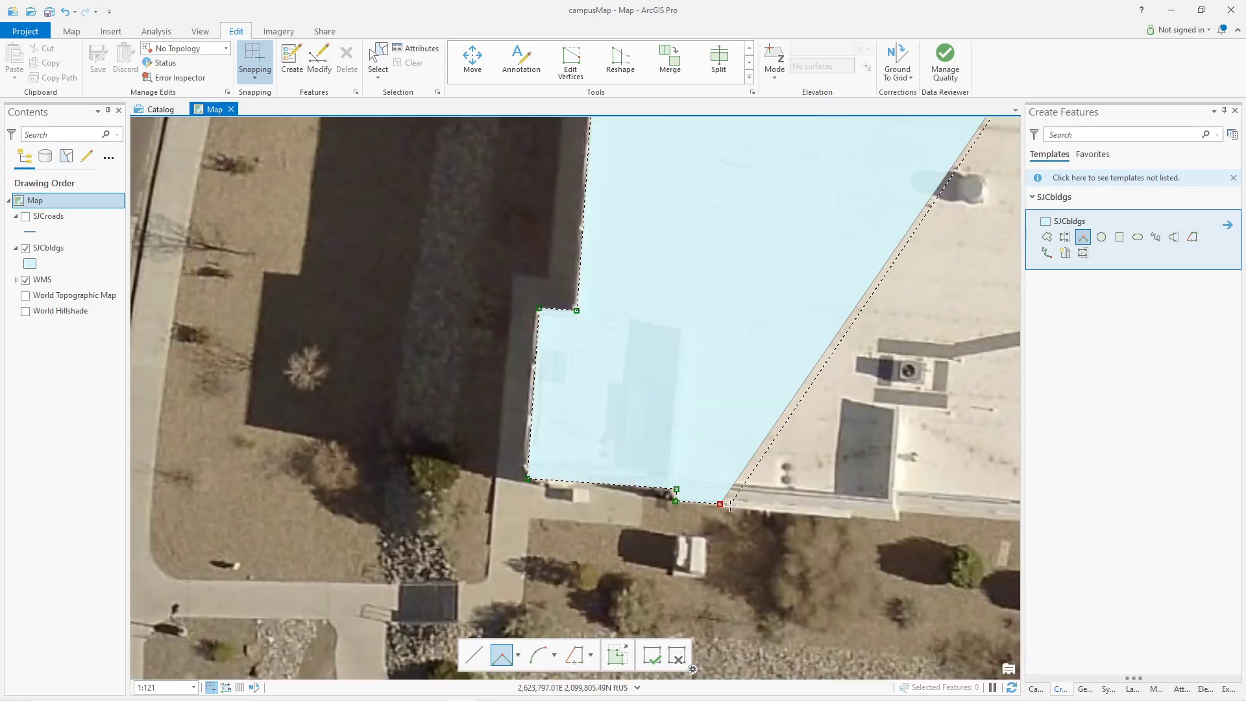
scroll(731, 505, "up", 3)
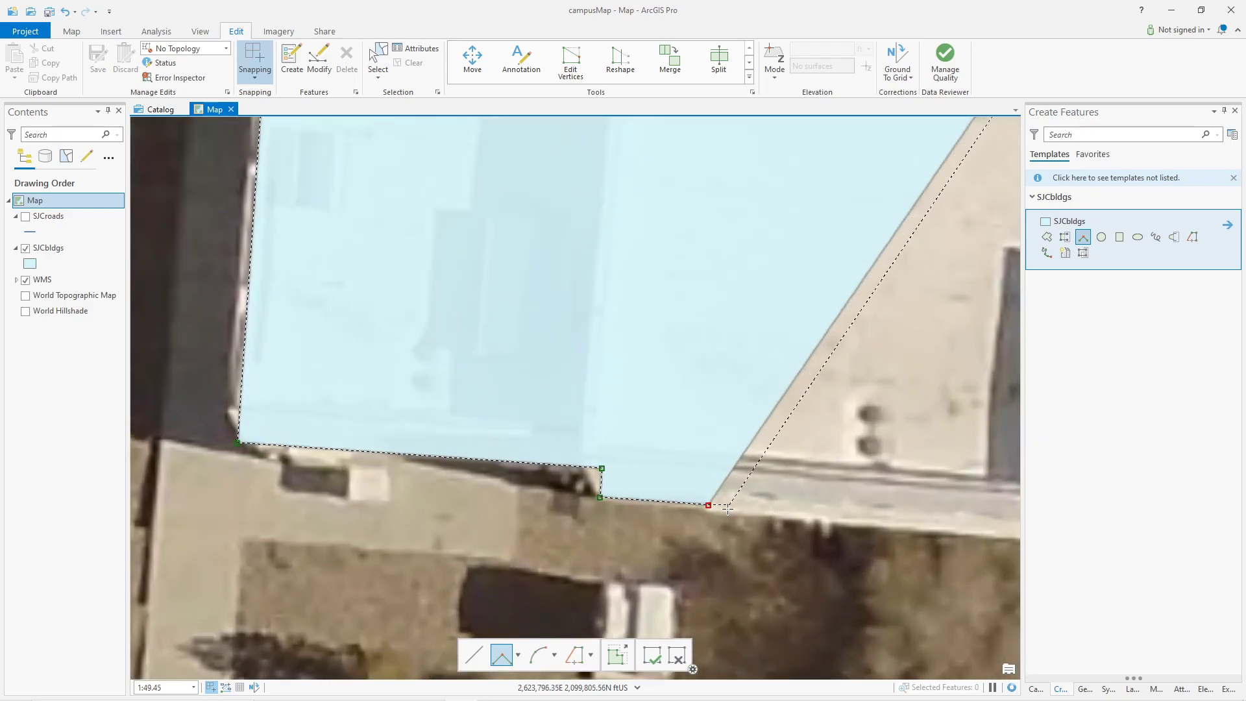
scroll(727, 510, "up", 2)
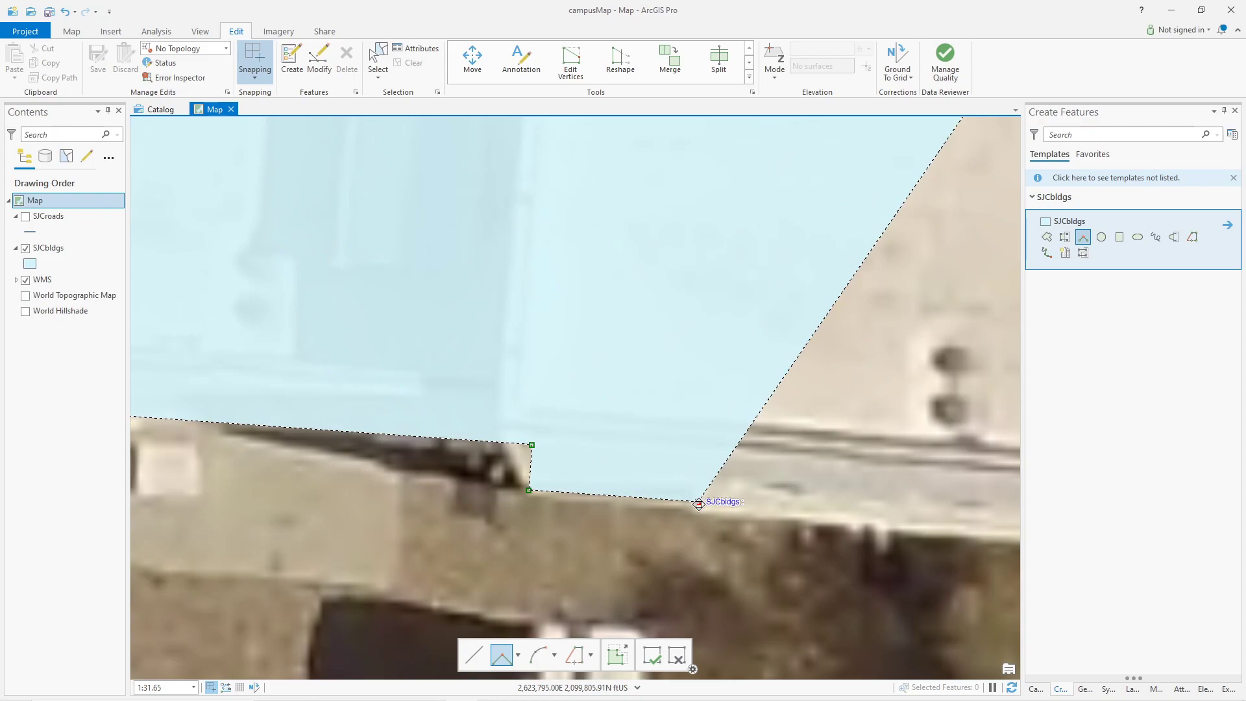
left_click(699, 503)
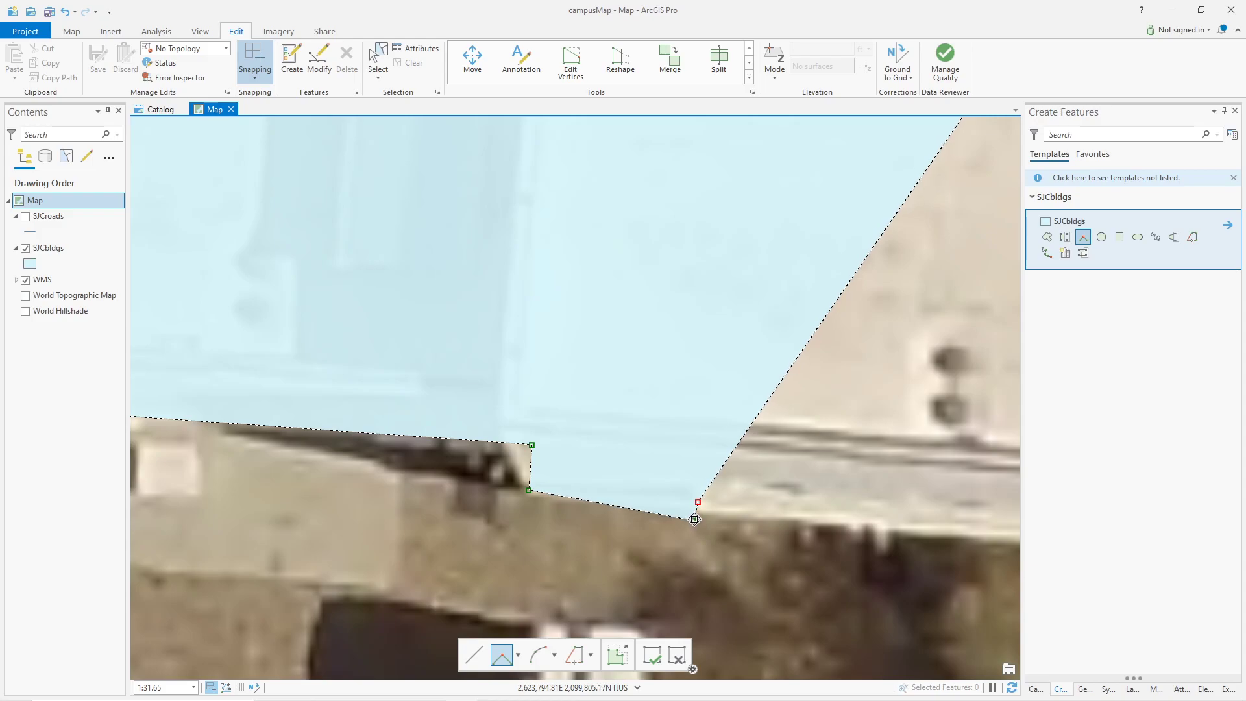
left_click(694, 516)
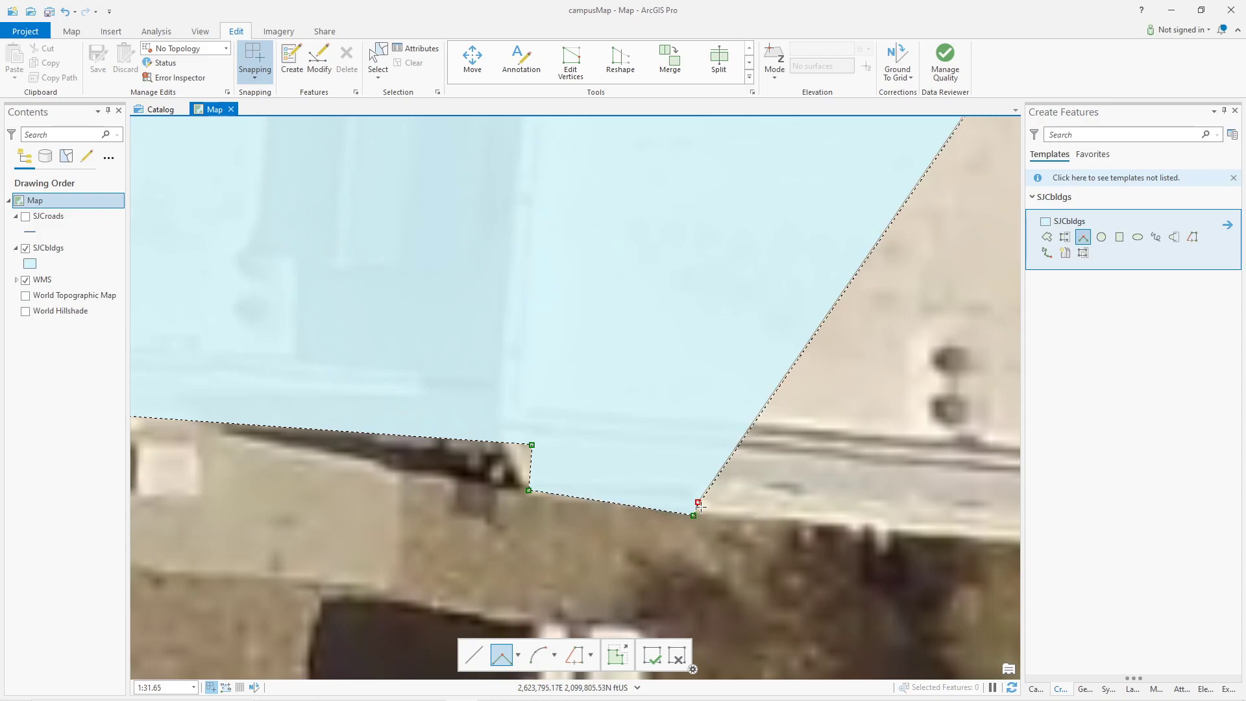
left_click(697, 503)
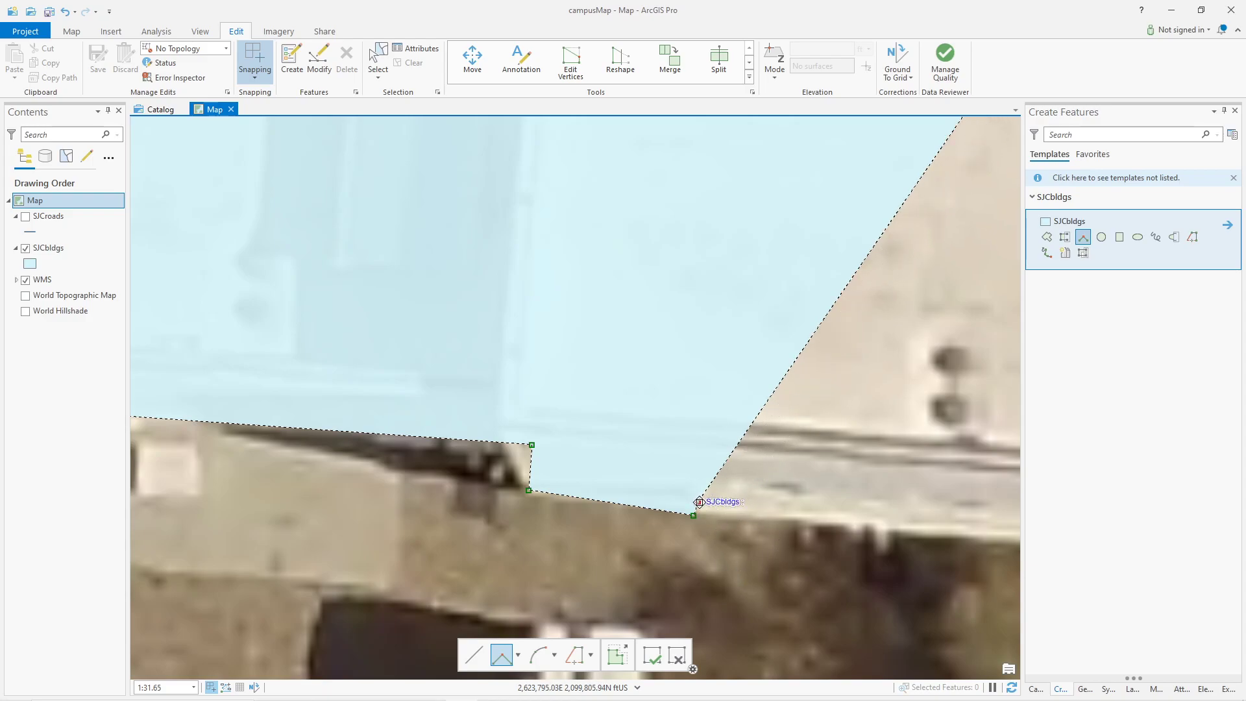
left_click(743, 517)
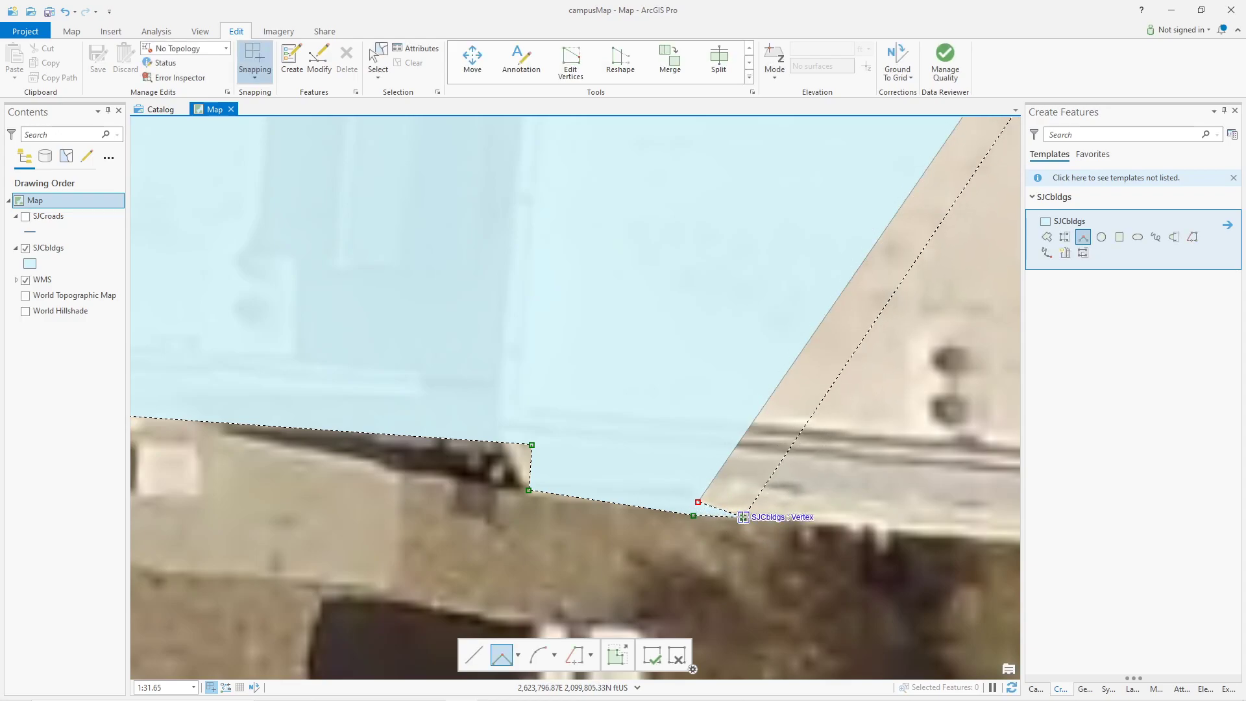
right_click(743, 518)
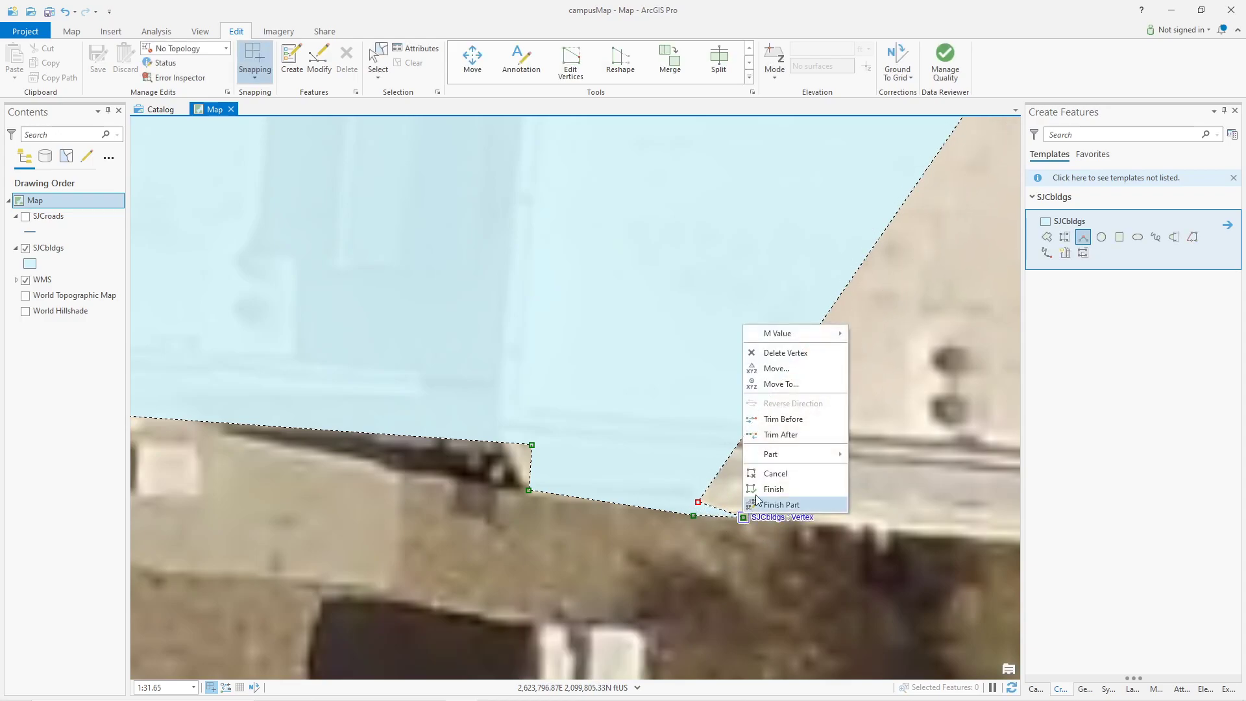
left_click(785, 353)
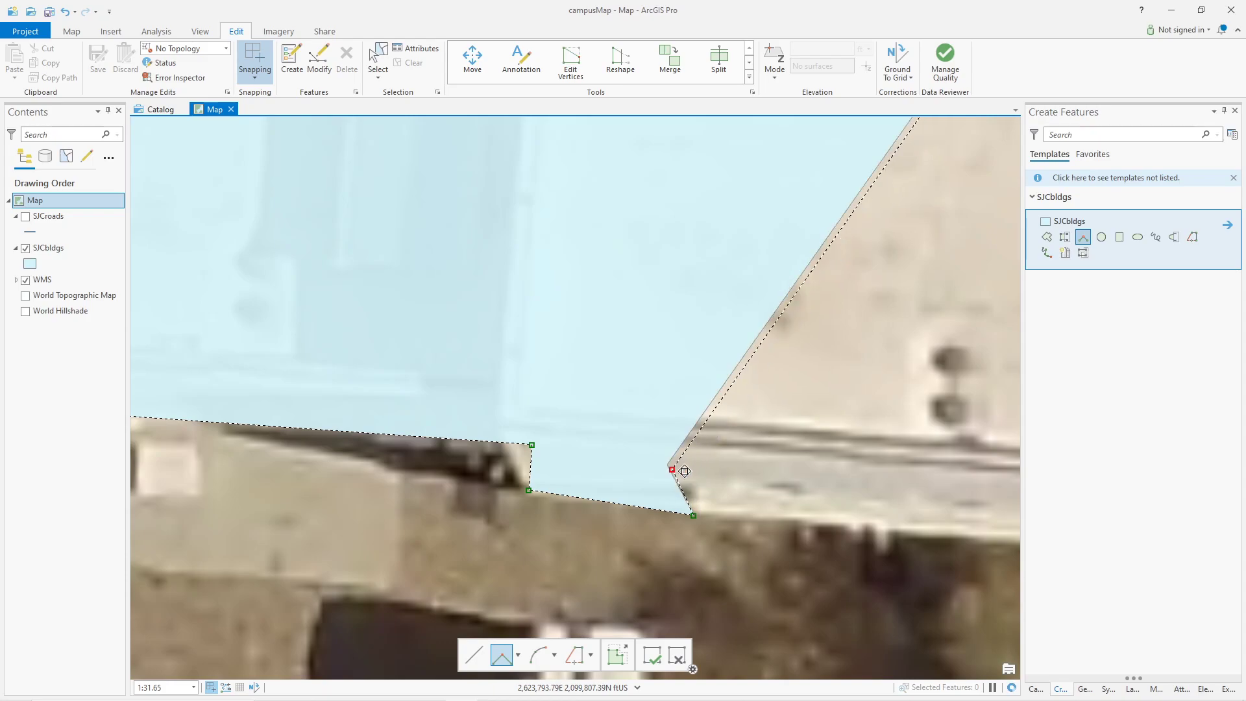
Reposition the last vertices on the south wall to form the second small outward step along the roof edge.
left_click(698, 483)
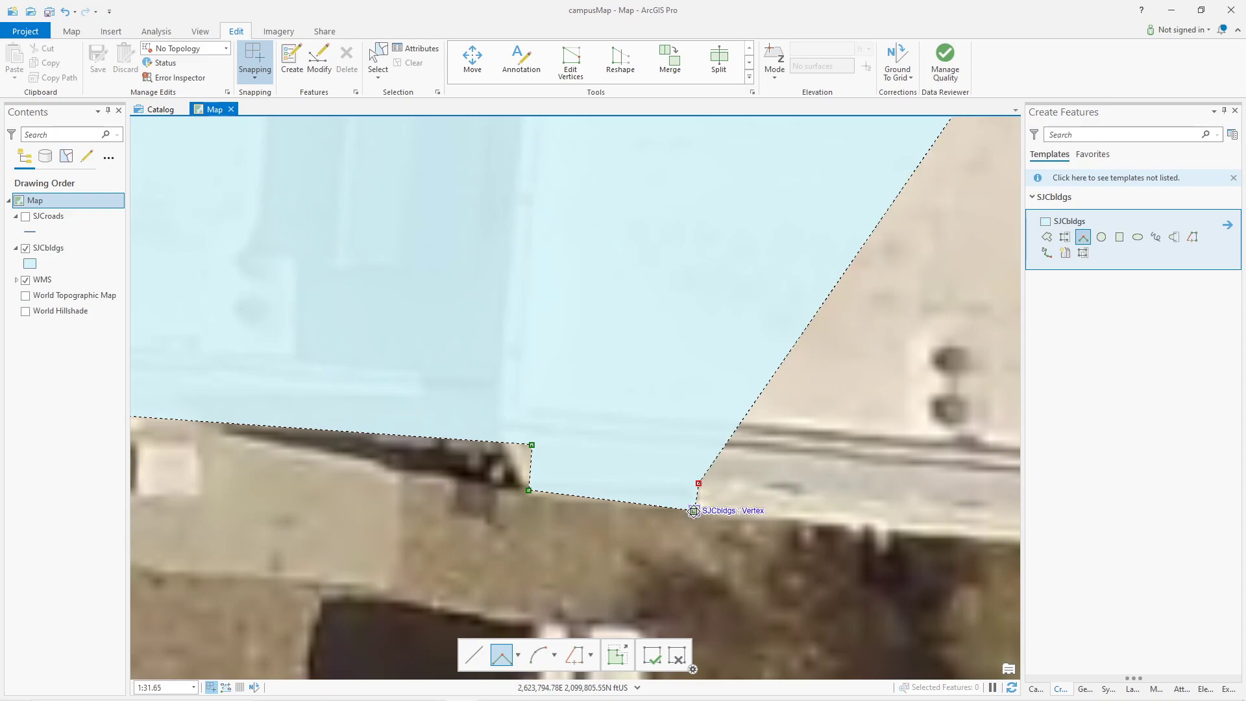
left_click(693, 511)
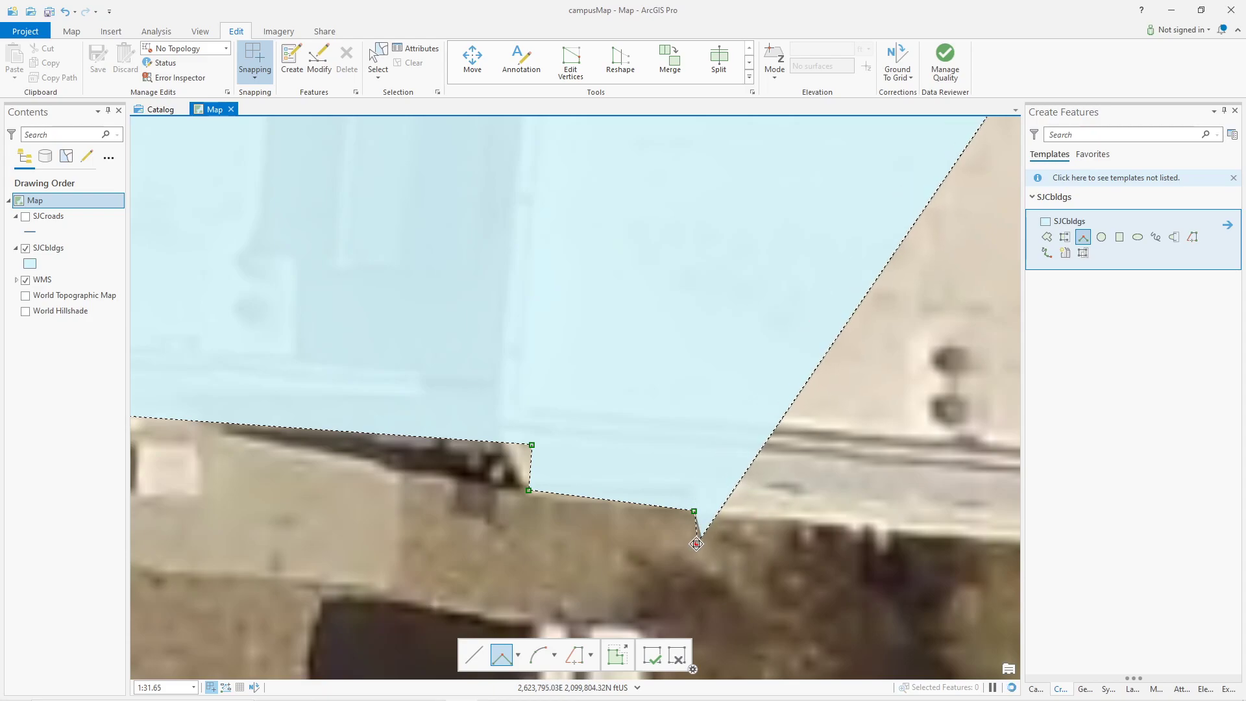
left_click(689, 547)
left_click_drag(692, 512, 696, 493)
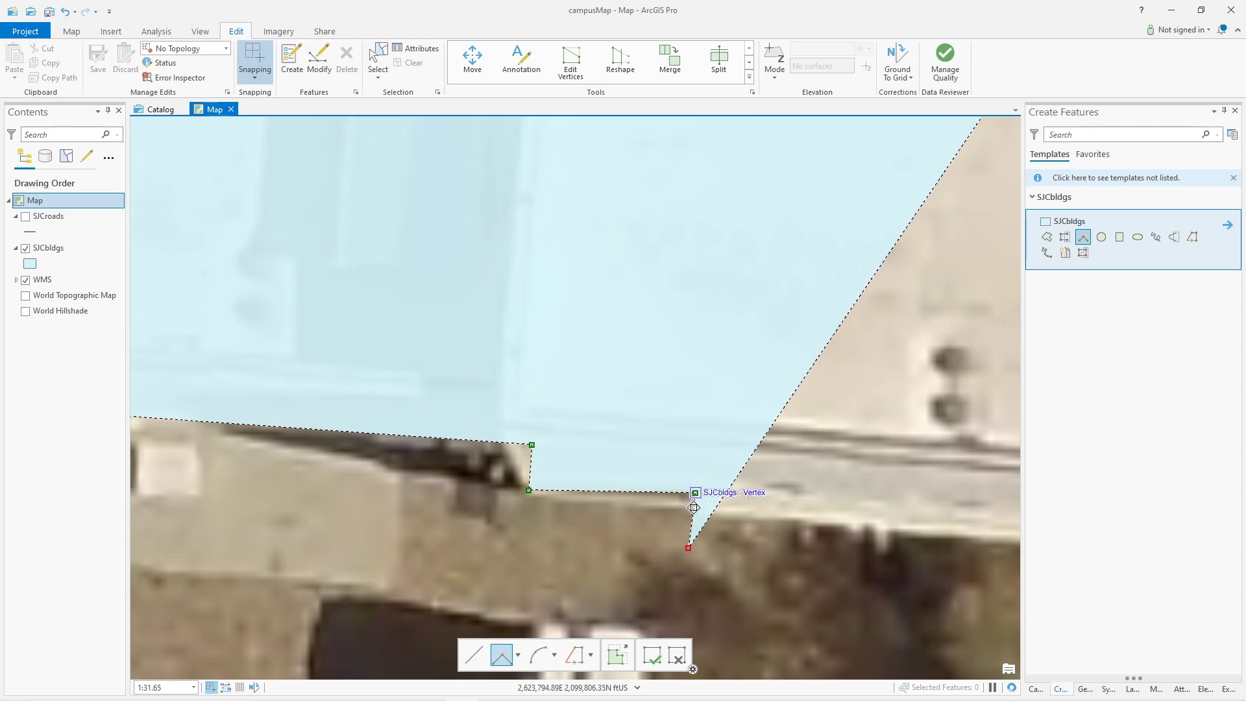
left_click_drag(689, 547, 694, 520)
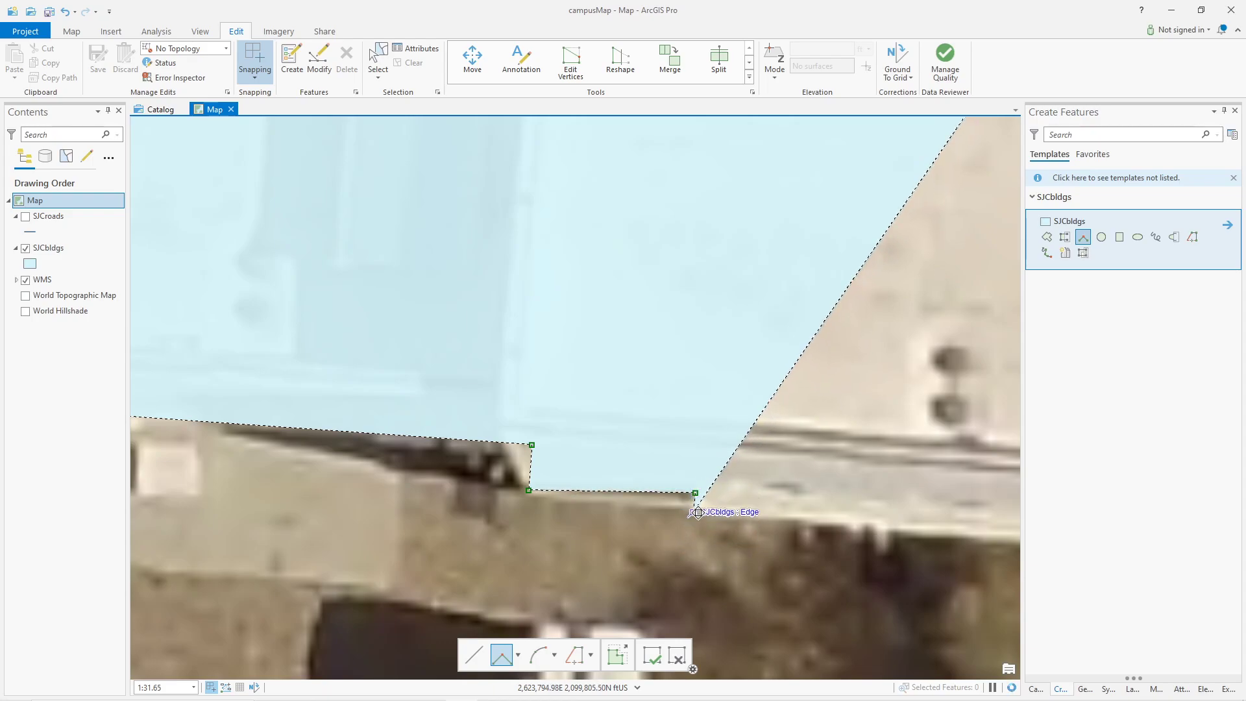
left_click(697, 512)
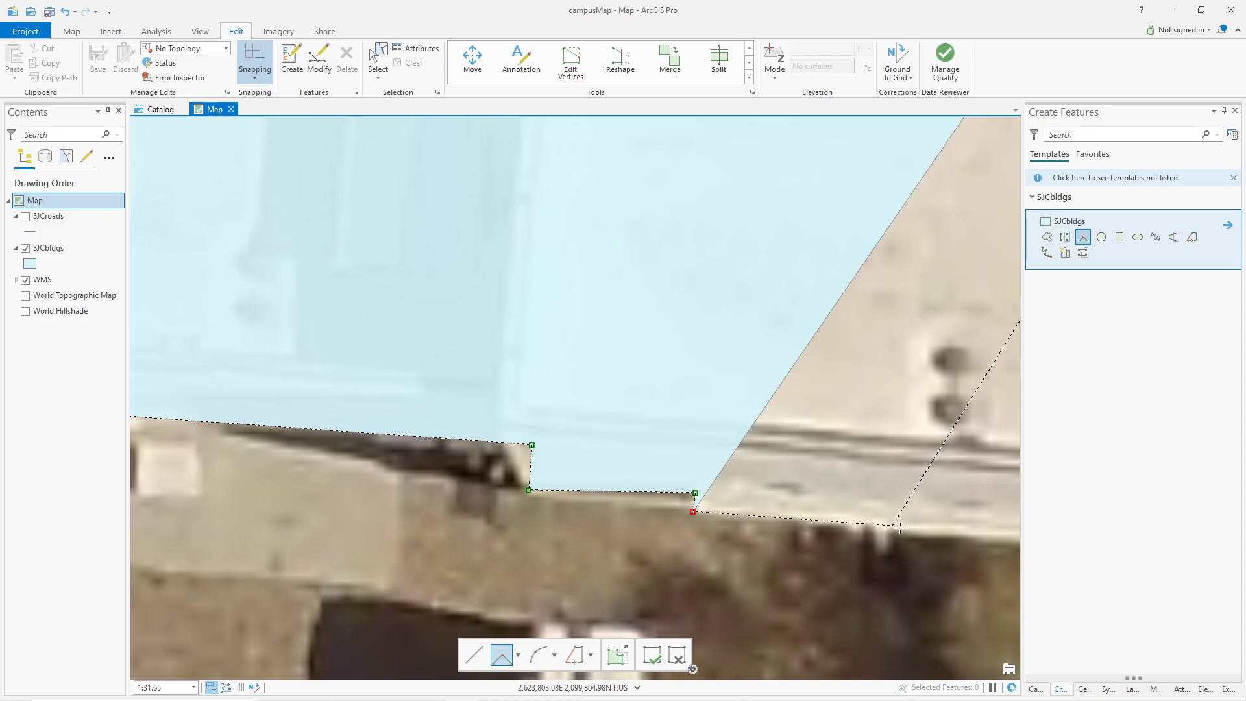
Trace the south wall east to the end of the next roof section and step the outline inward at that corner.
scroll(965, 538, "down", 2)
left_click_drag(965, 538, 619, 471)
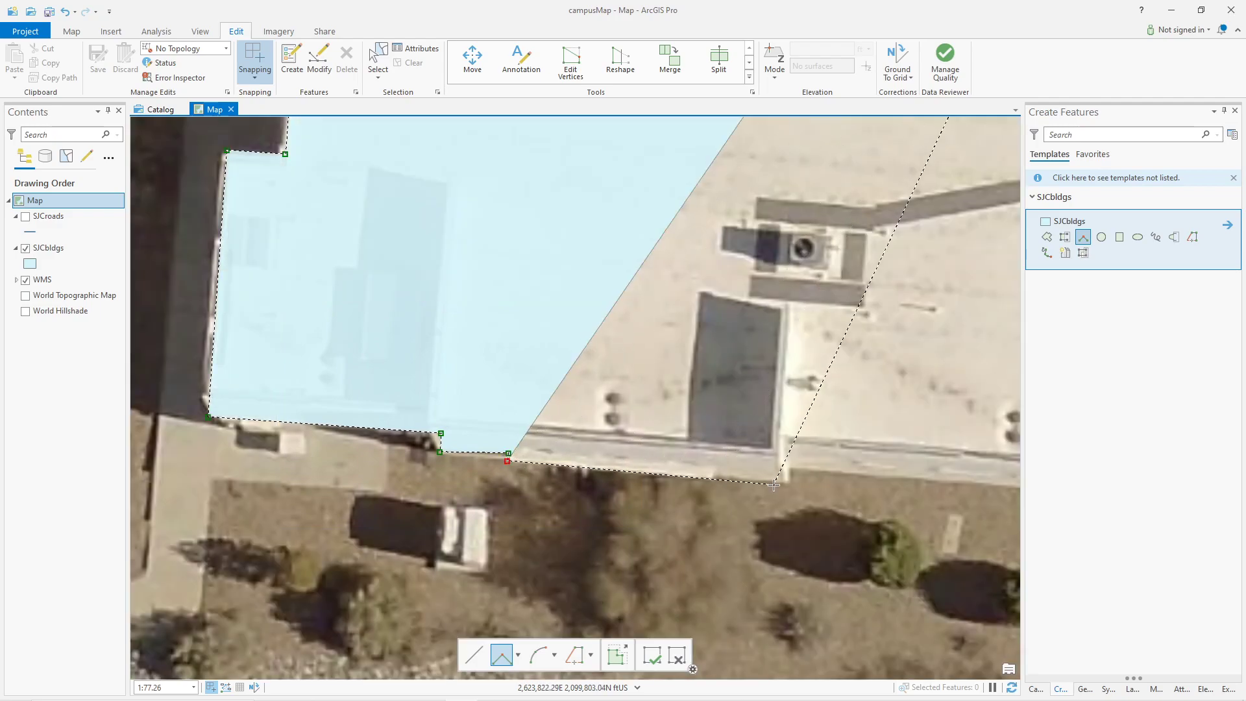
left_click(788, 482)
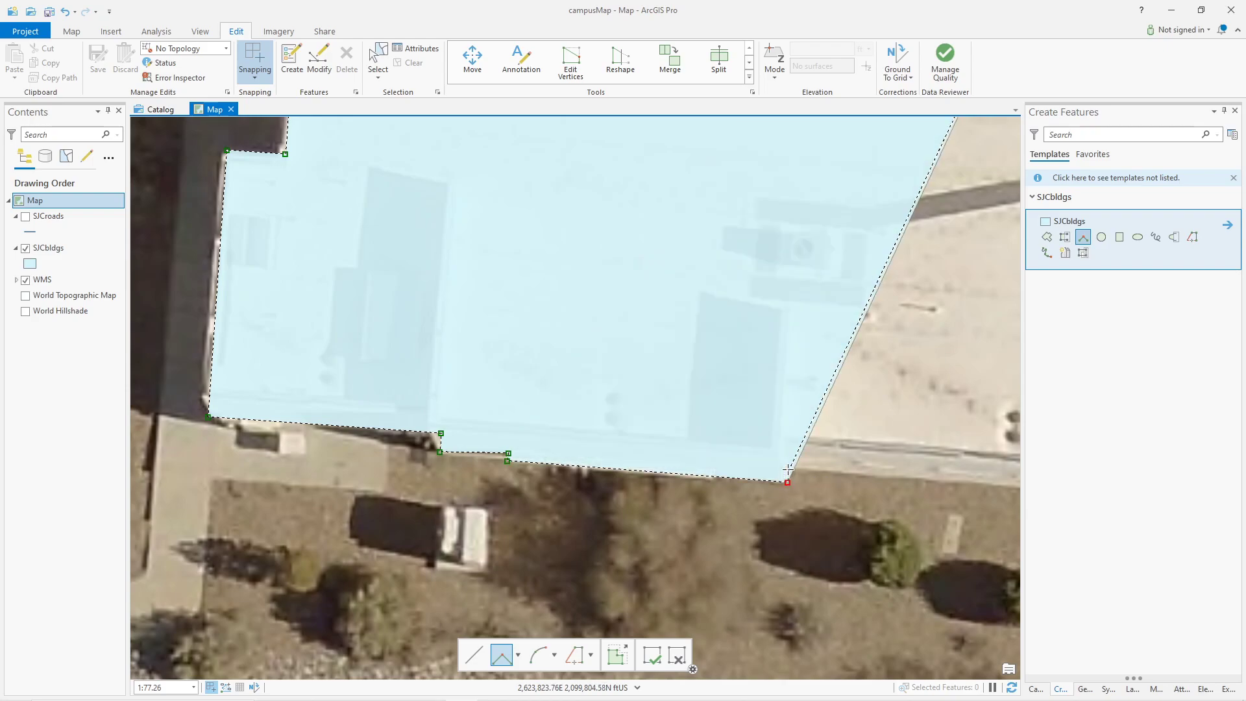
left_click_drag(979, 489, 589, 443)
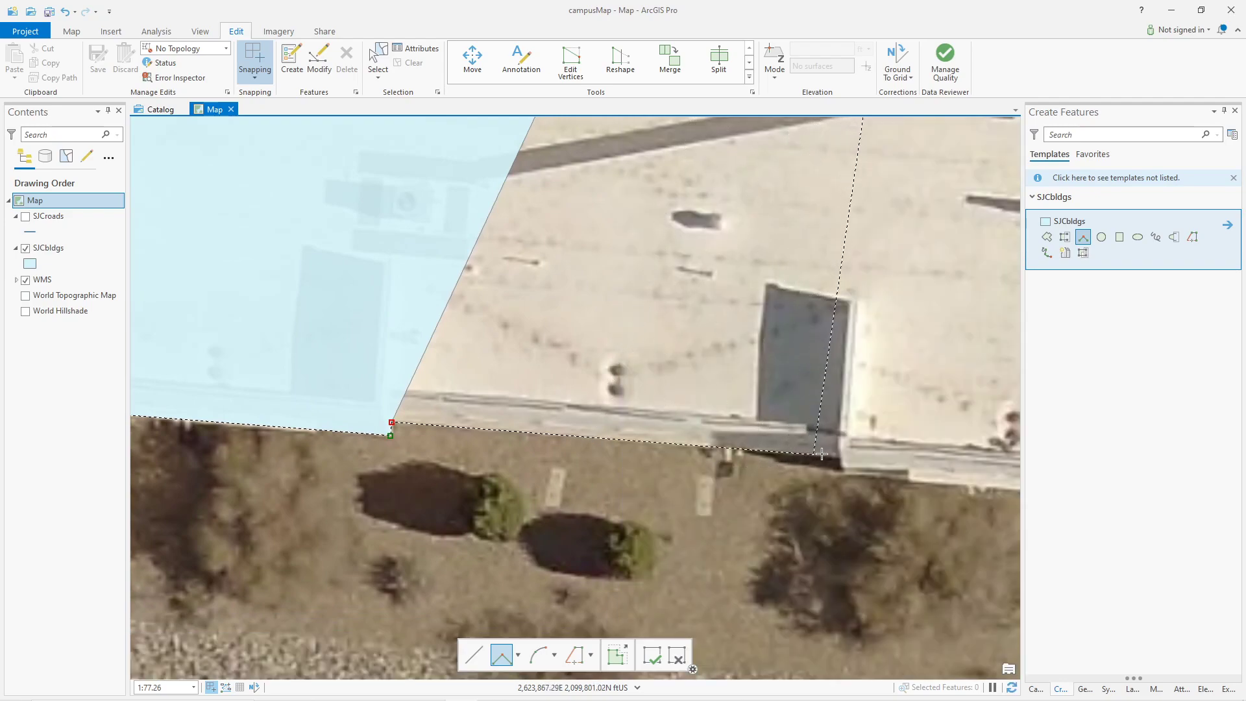
Trace the south wall to the end of the roof section, adding an outward step, a short wall section and a second small outward step.
left_click(844, 457)
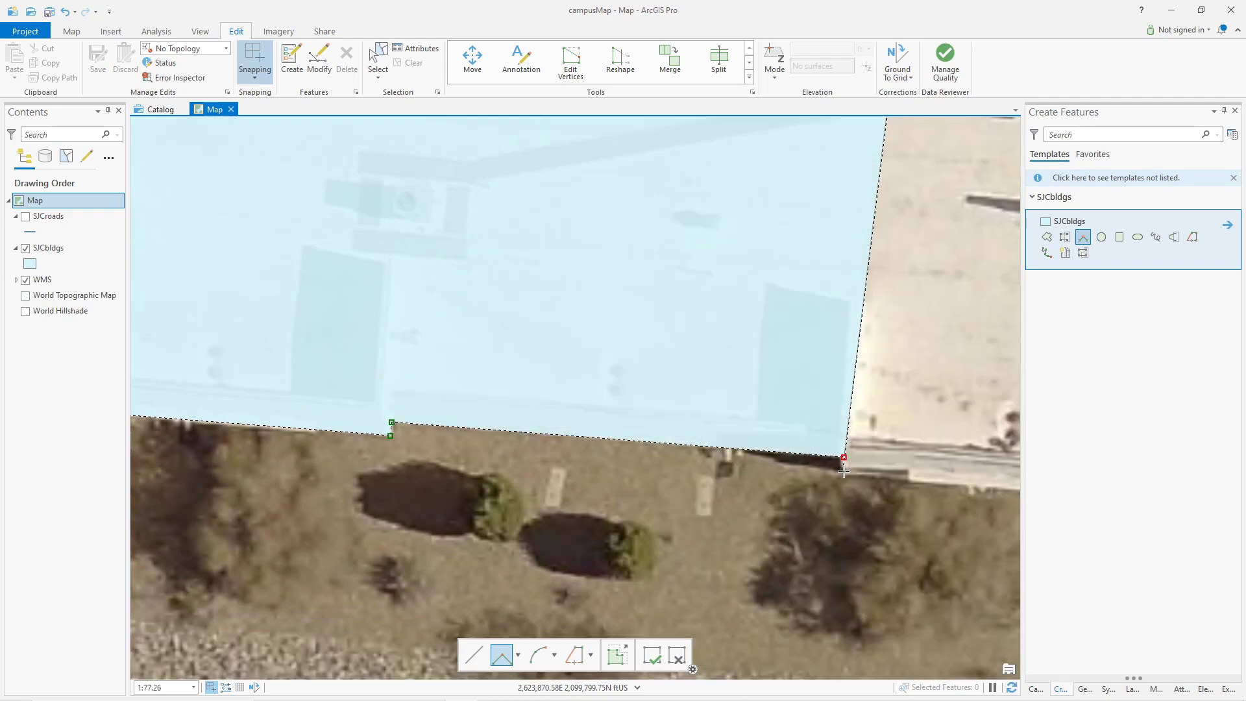
left_click(843, 469)
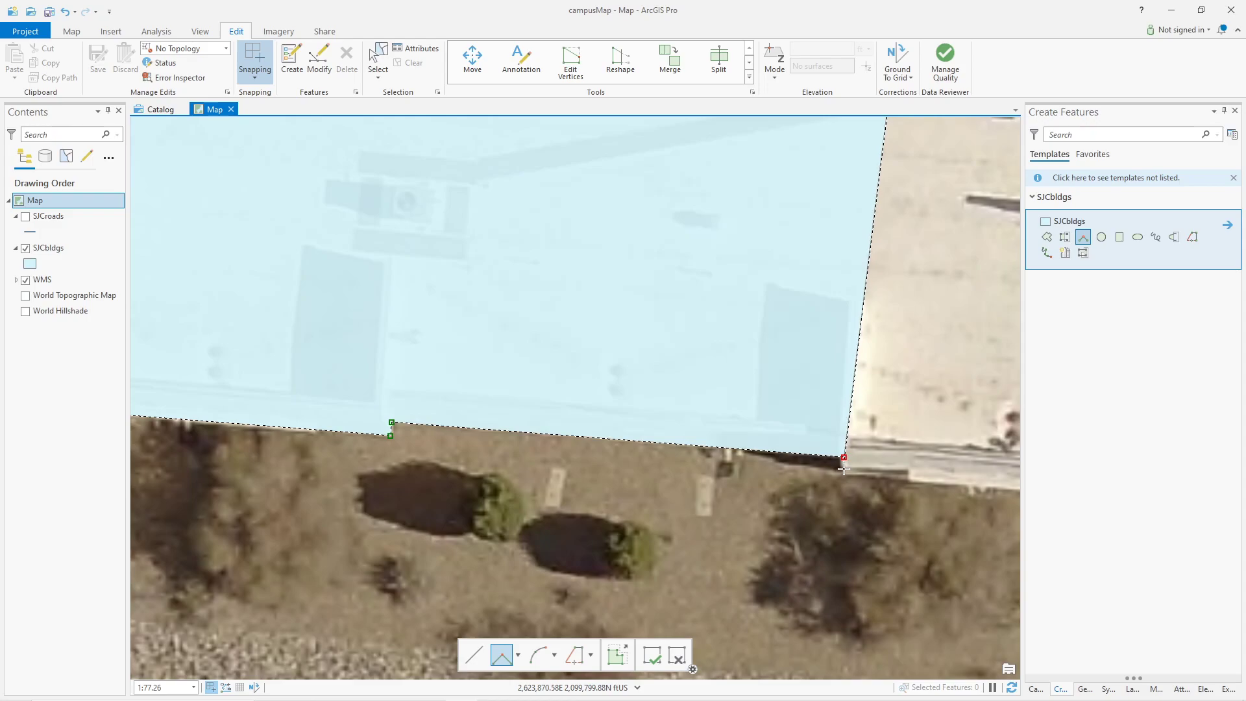
left_click(909, 472)
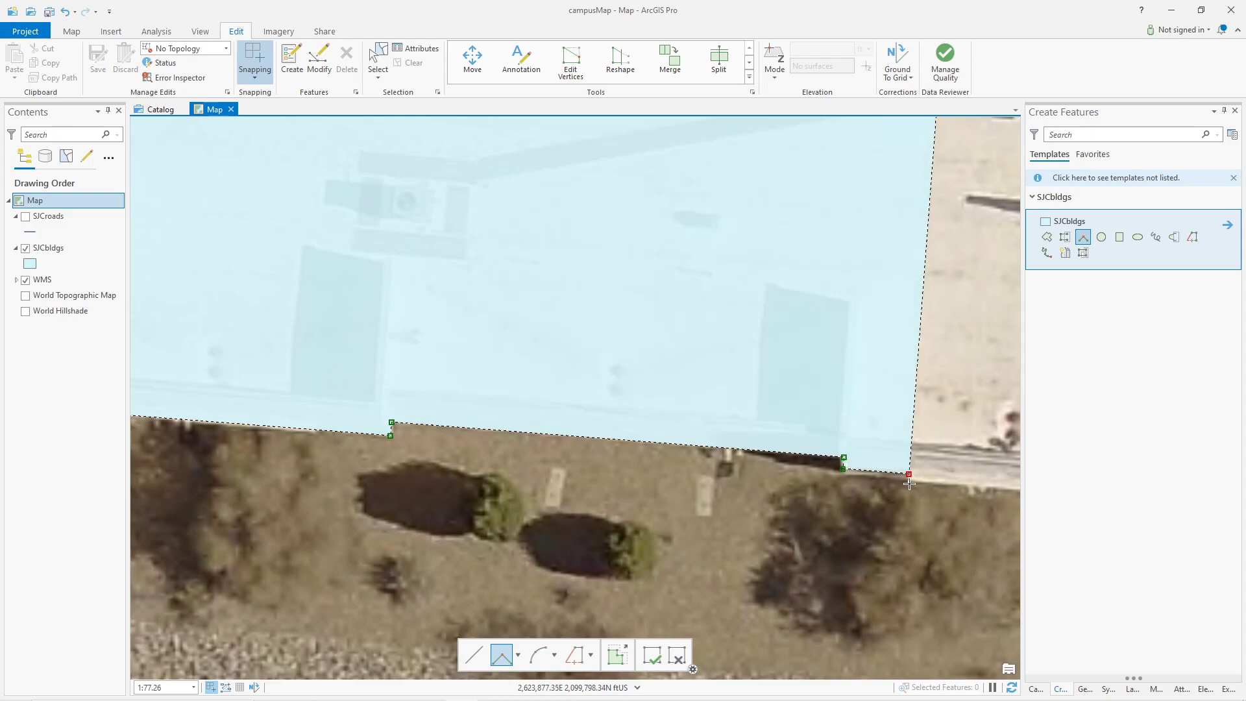
scroll(909, 484, "up", 1)
scroll(909, 483, "up", 2)
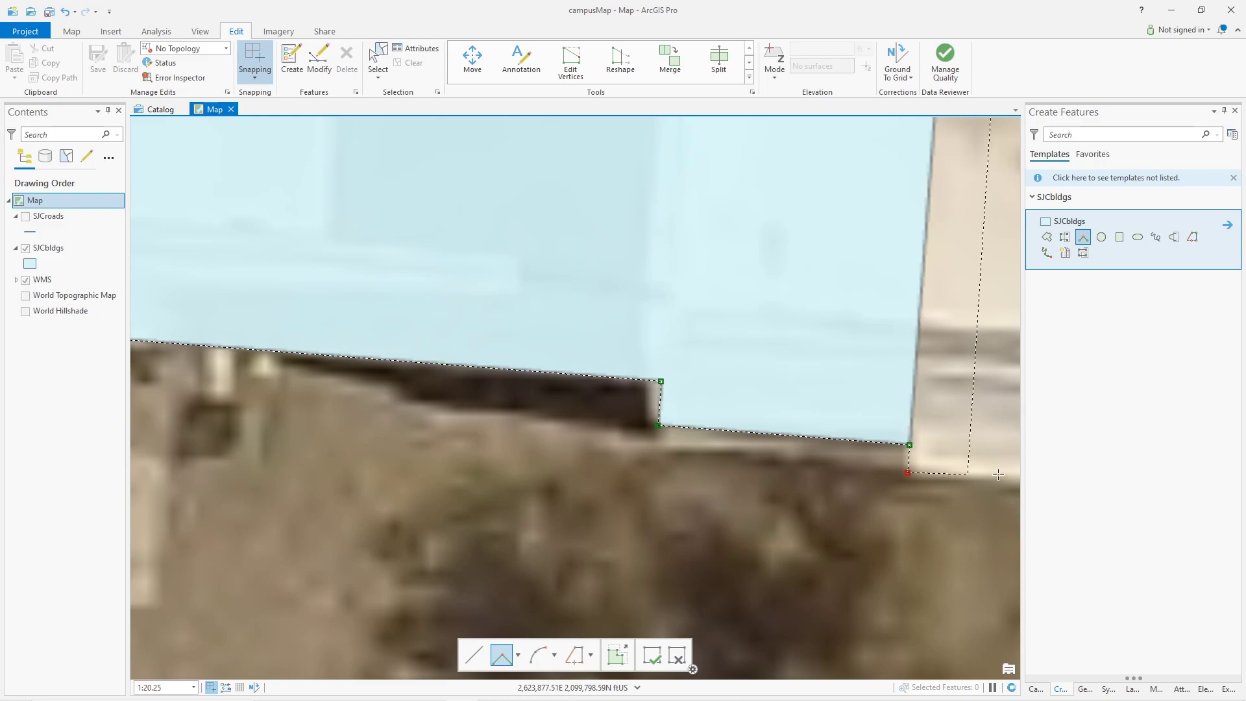
Extend the outline east past the next roof divider, add a short straight segment free of the right-angle constraint, and step it outward.
scroll(988, 484, "down", 1)
left_click_drag(988, 484, 558, 465)
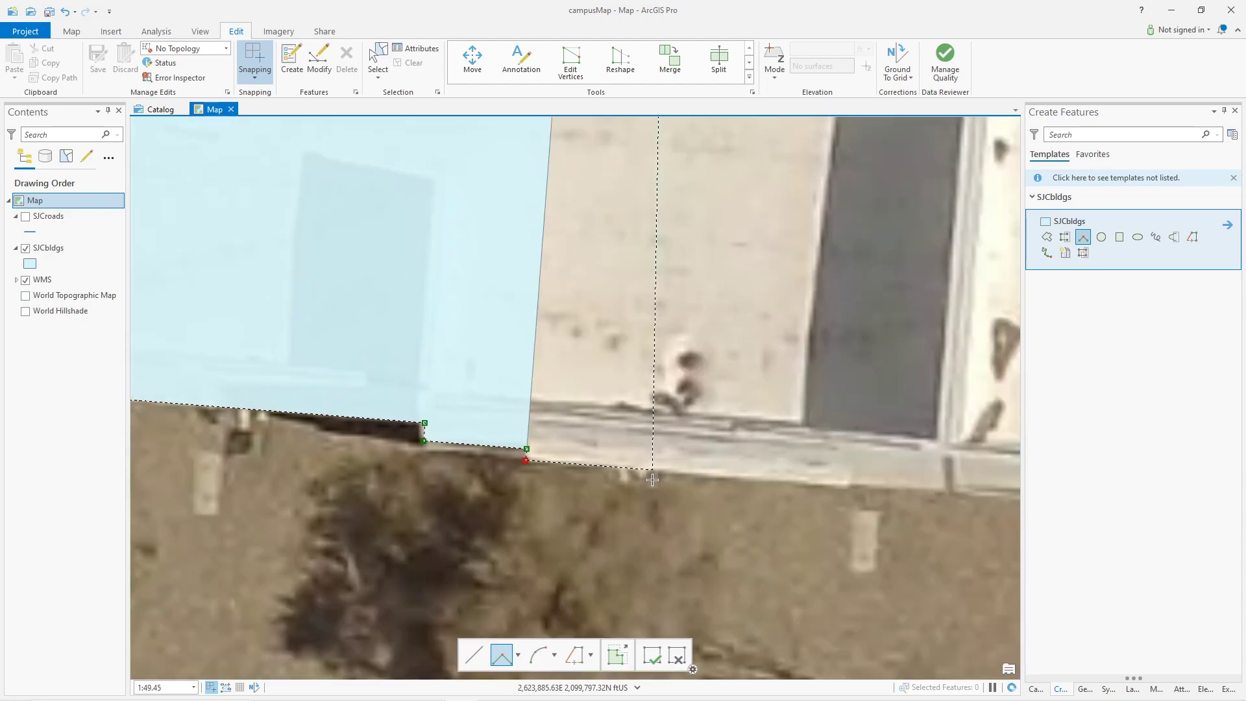
left_click_drag(933, 493, 526, 450)
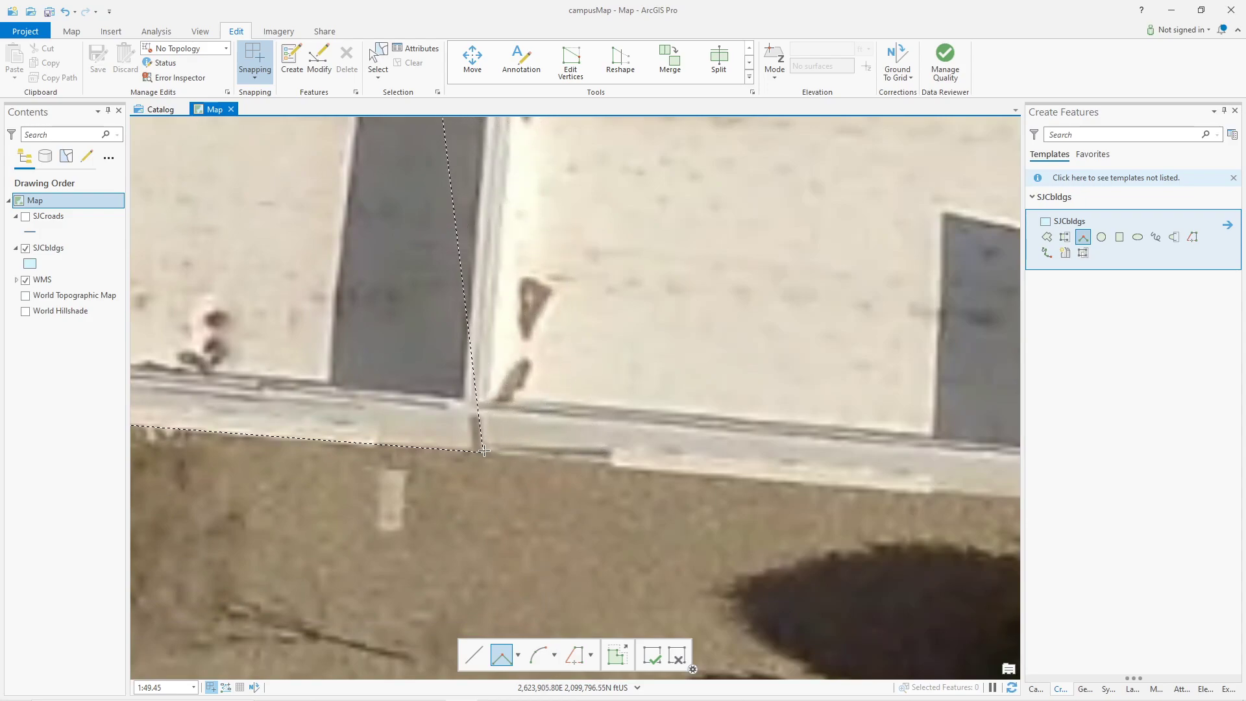
left_click(483, 451)
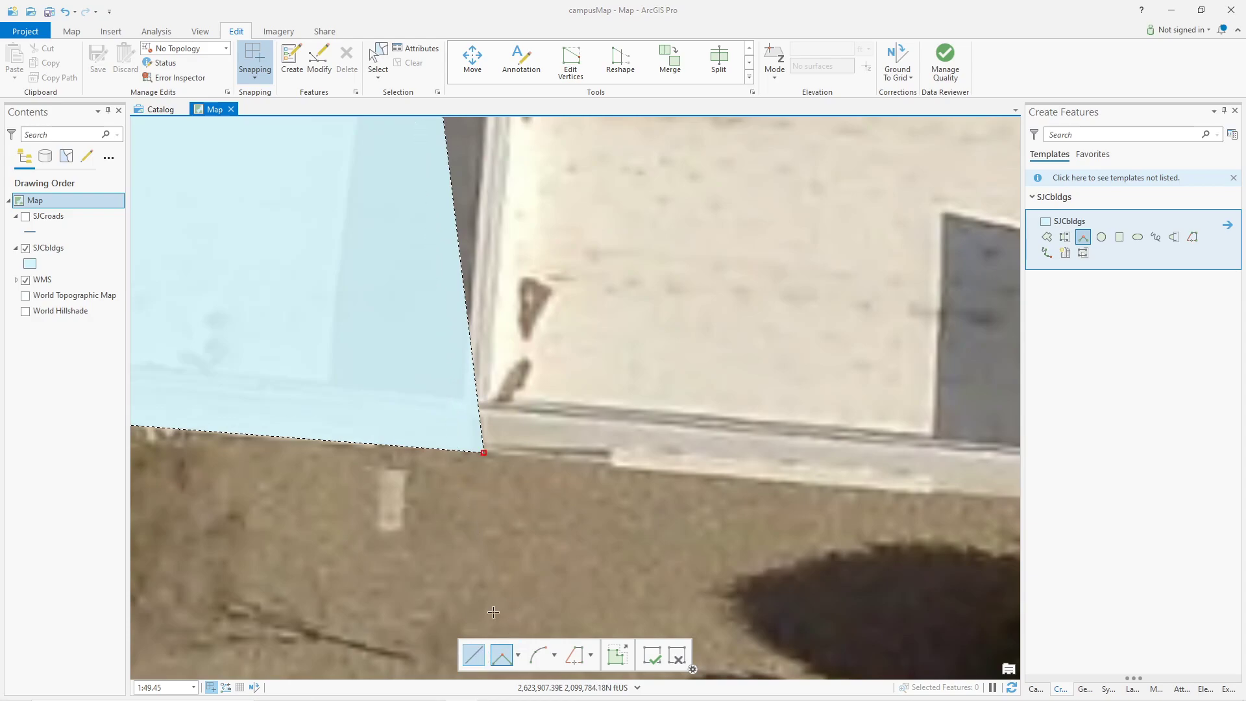
left_click(614, 449)
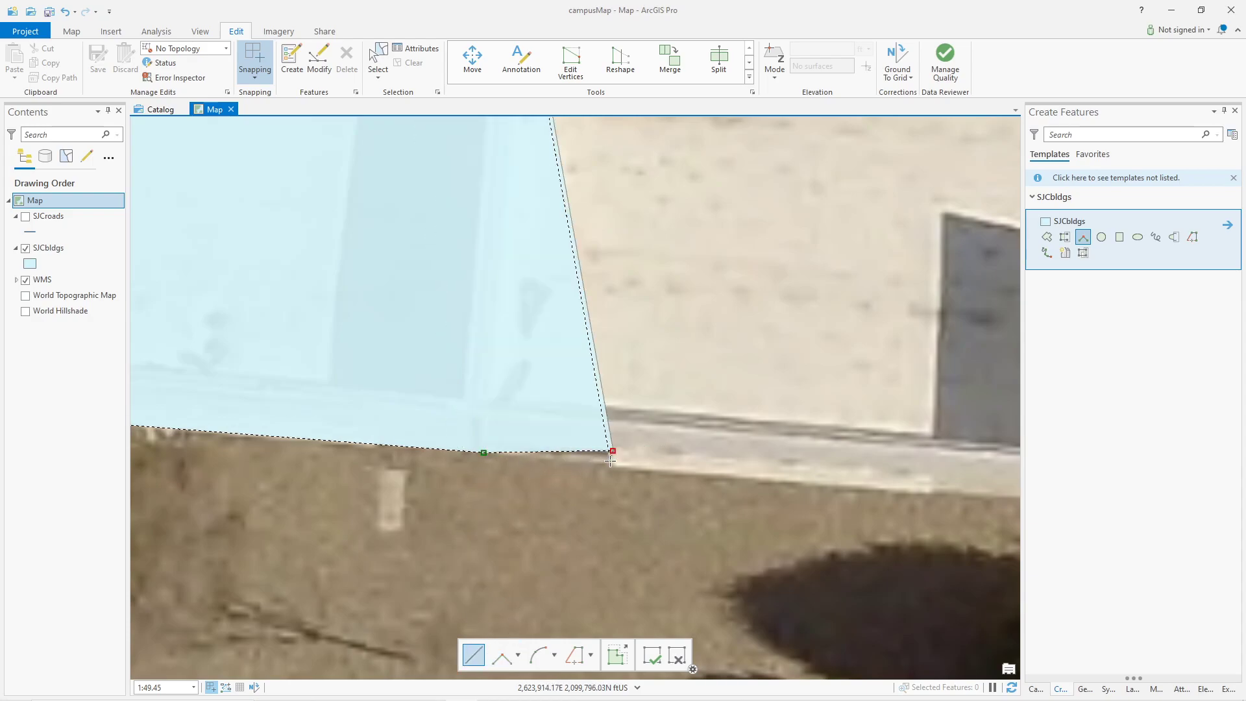
left_click(610, 463)
Trace the south wall east to the end of the next roof section and step inward there using right-angle segments.
left_click_drag(935, 494, 344, 428)
scroll(344, 428, "up", 2)
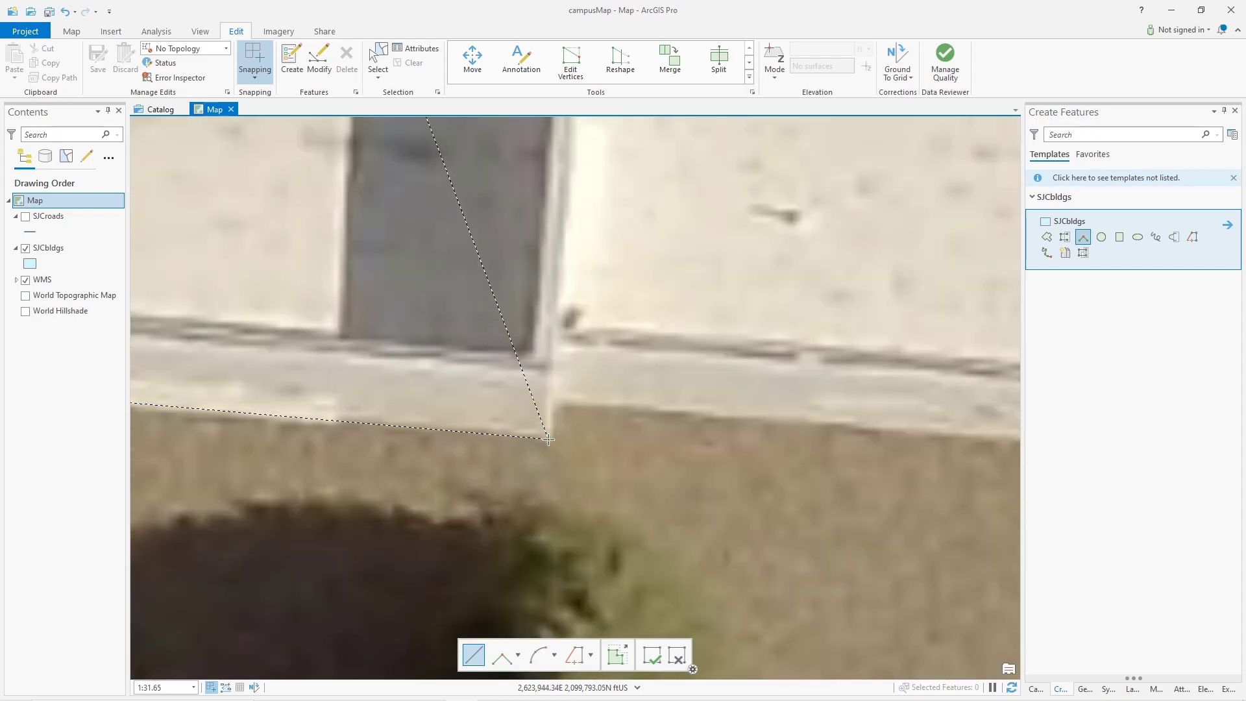
left_click(553, 439)
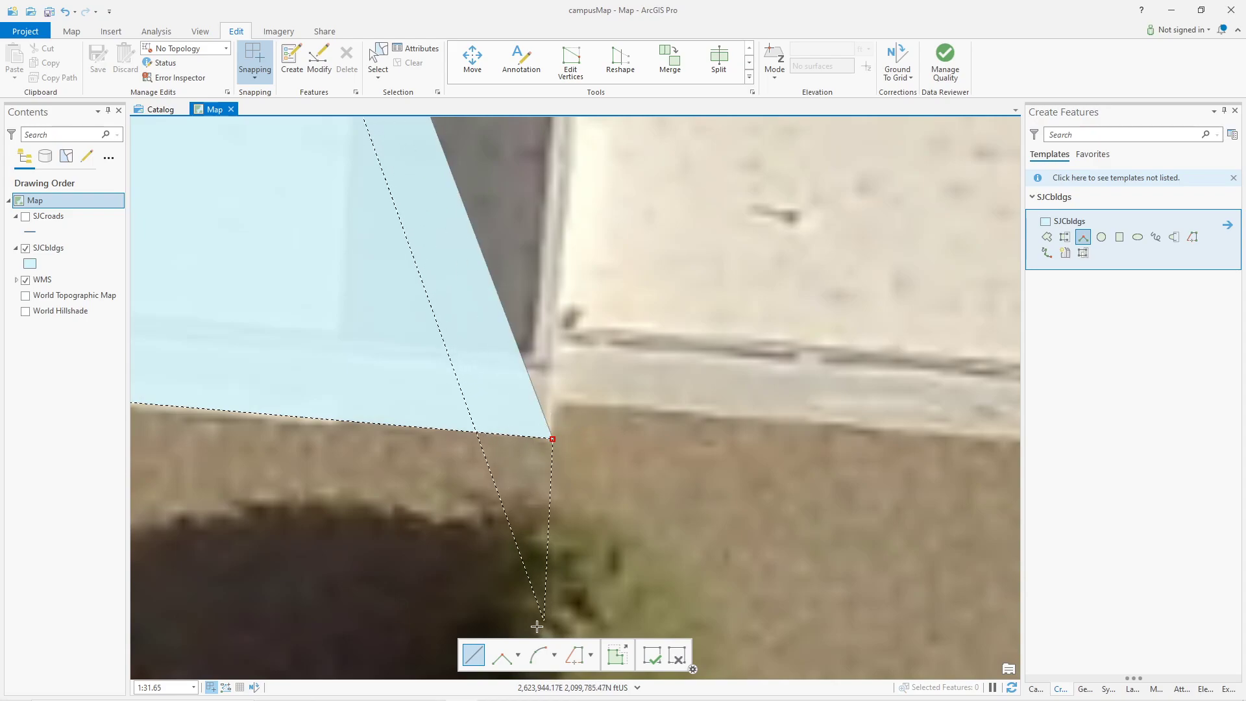
left_click(503, 657)
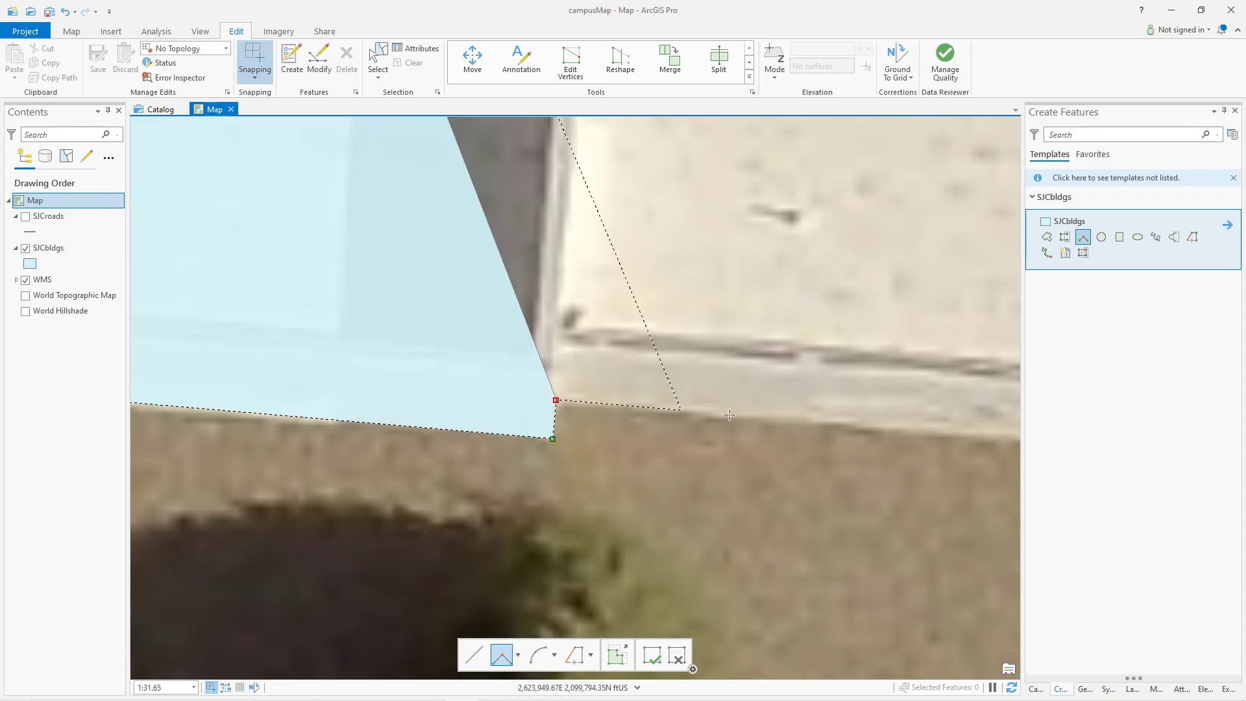
Extend the outline along the long south wall to the projecting roof section and step it outward to that section's front edge.
left_click_drag(883, 421, 181, 395)
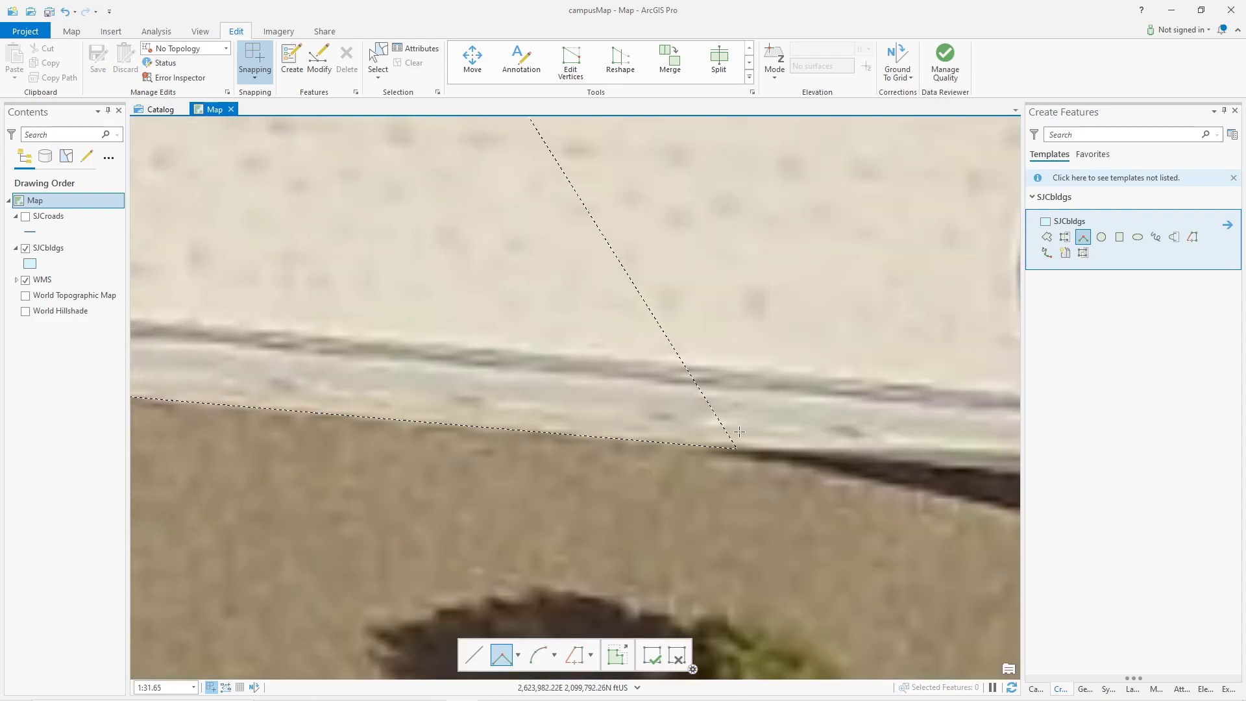
scroll(740, 433, "down", 3)
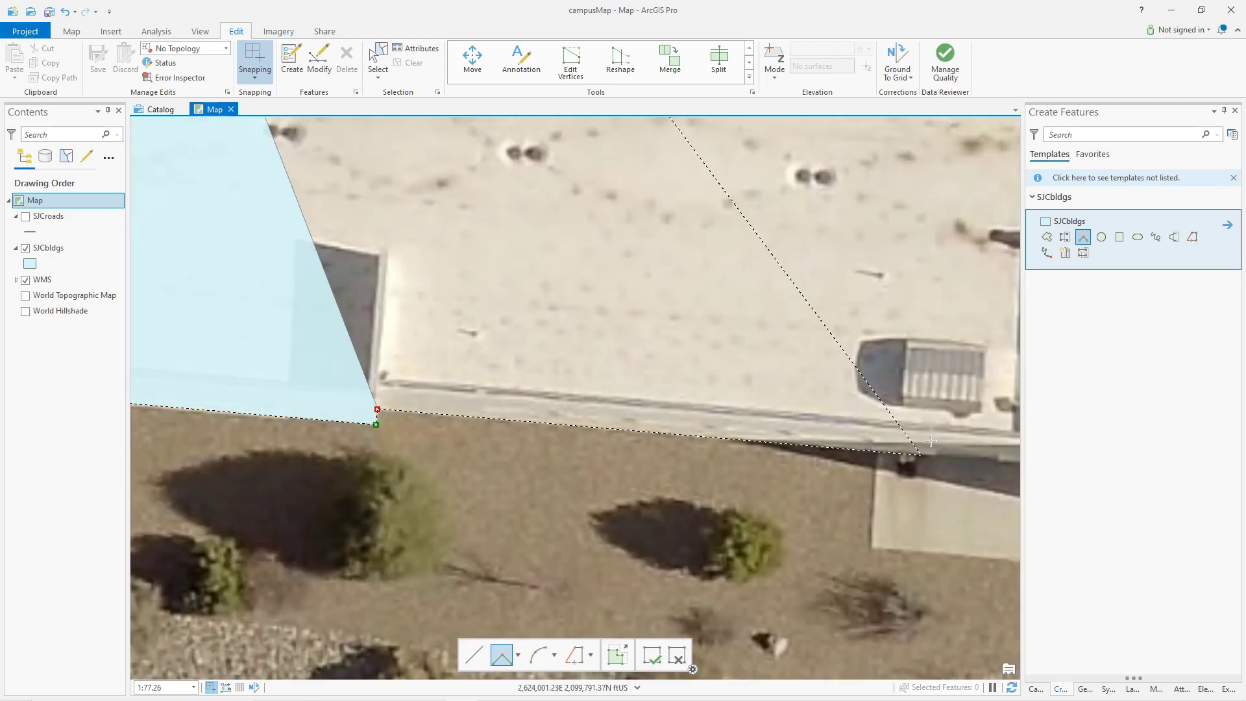
left_click_drag(742, 432, 410, 359)
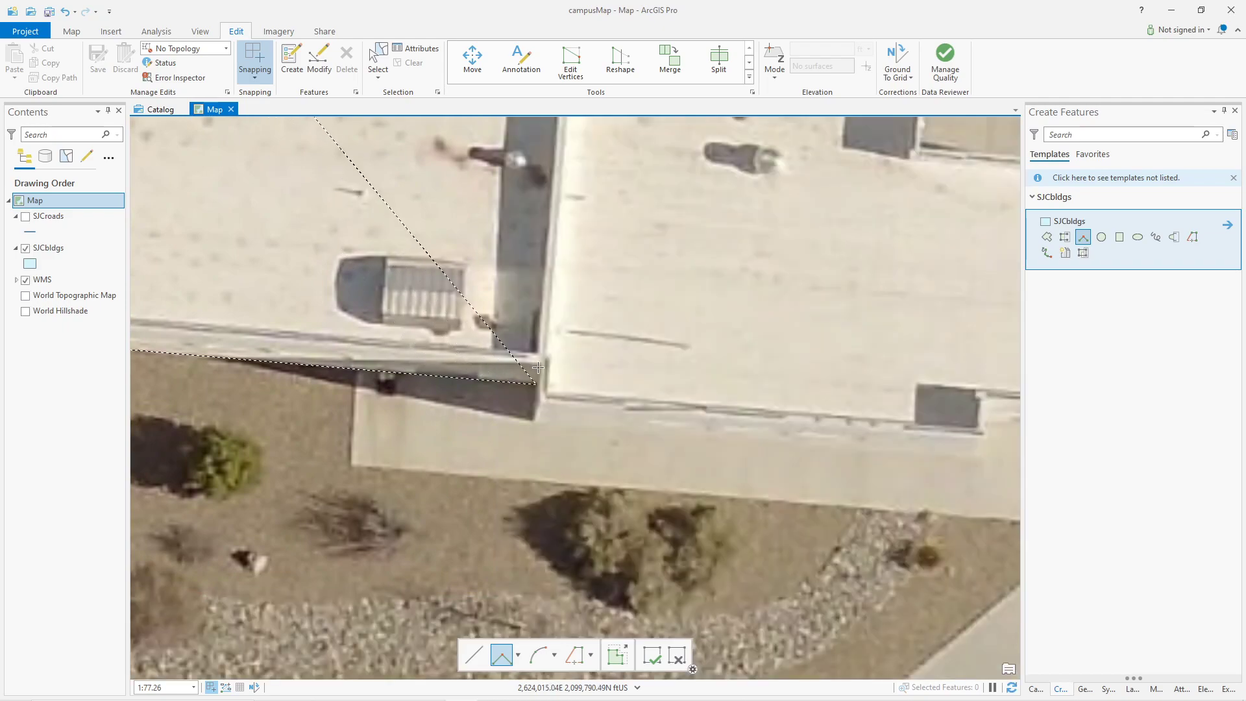
left_click(538, 368)
left_click(533, 421)
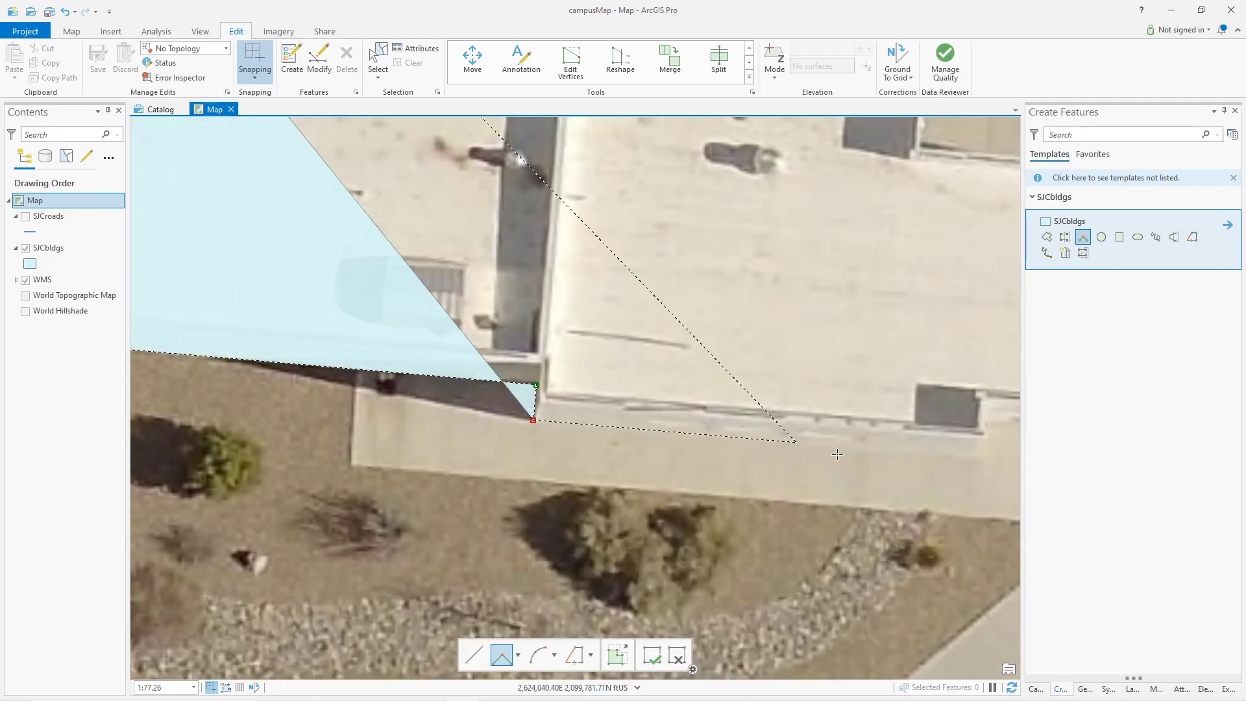
Trace the projecting section's front edge east, step inward at its end, and continue to the building's southeast corner.
left_click(982, 459)
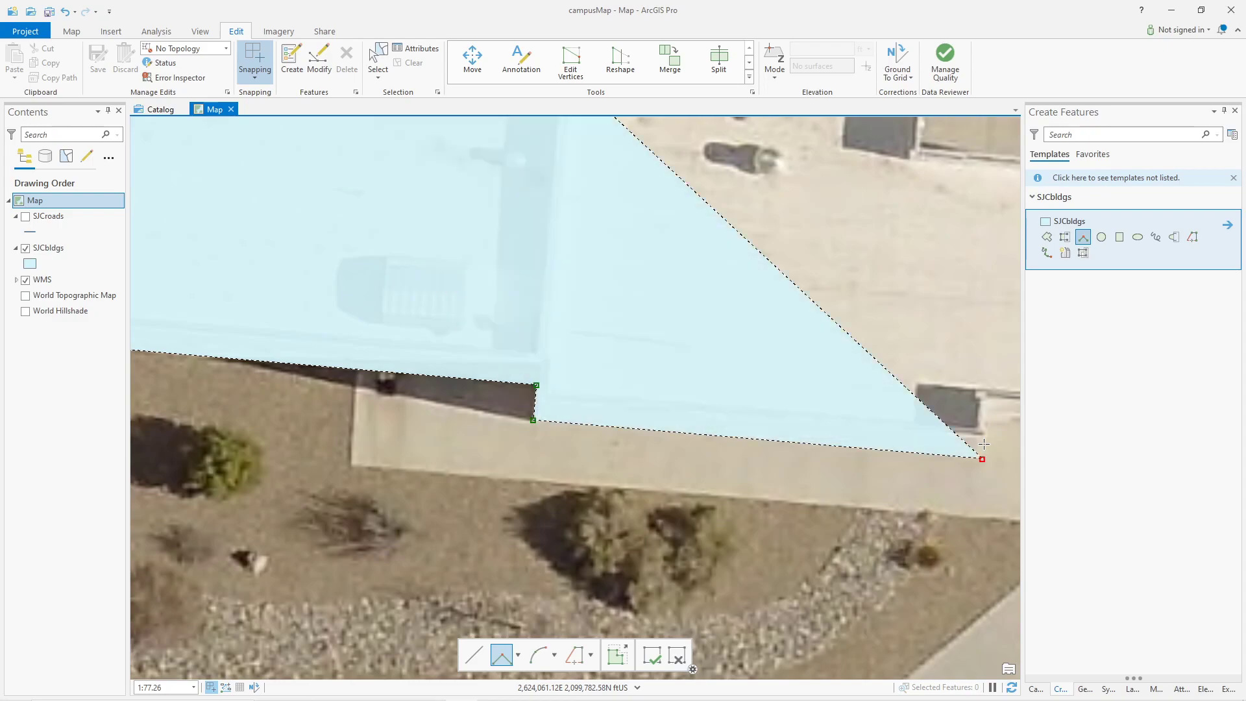
left_click(978, 420)
left_click_drag(941, 431, 381, 415)
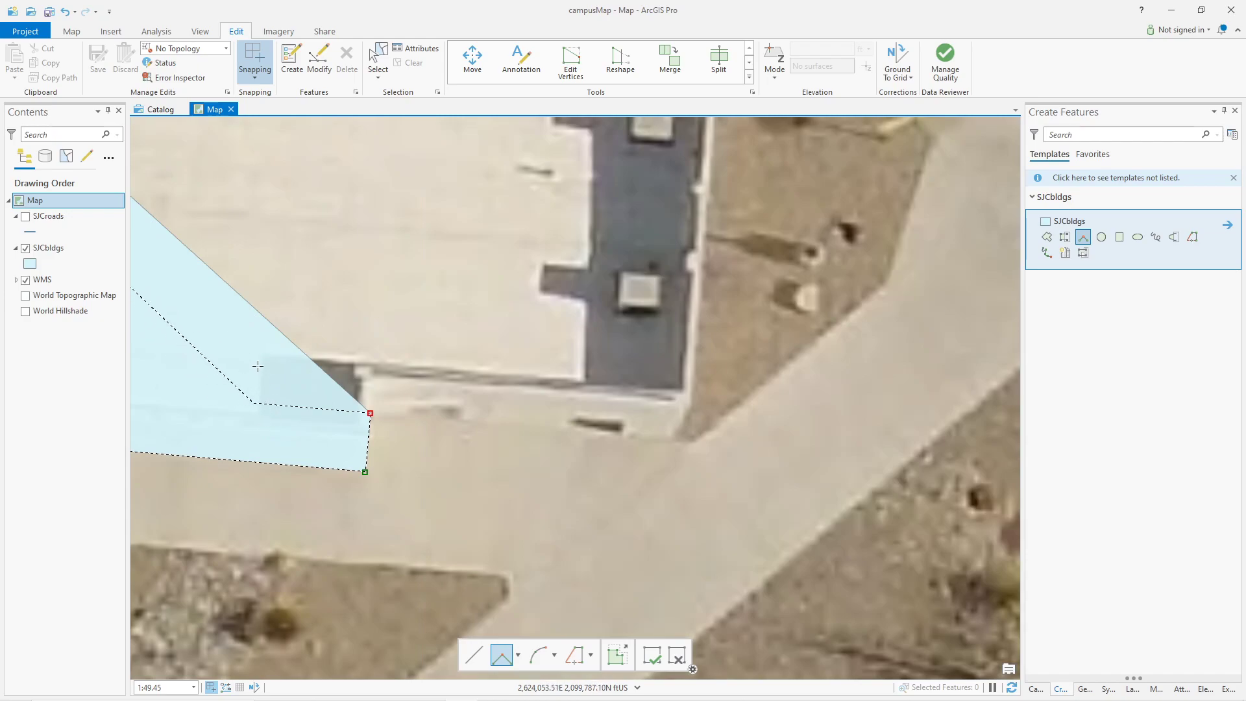
left_click(673, 434)
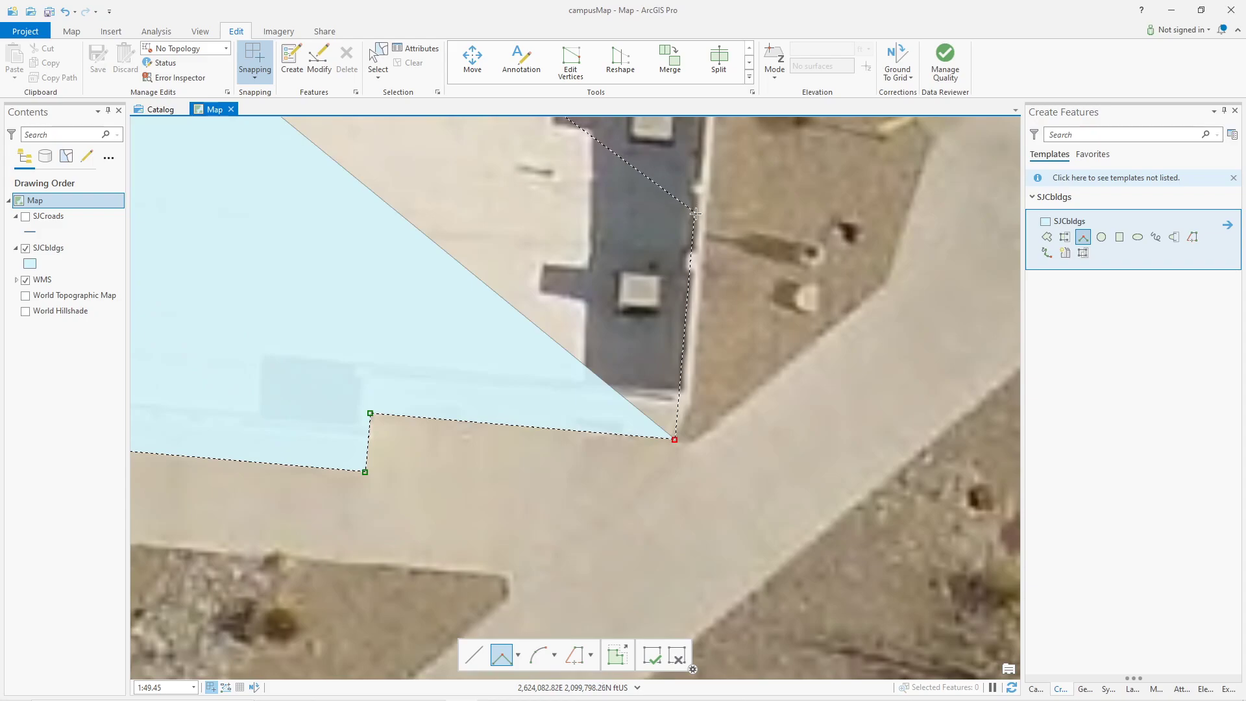
Set the SJCbldgs layer's transparency to 37%.
scroll(695, 213, "down", 2)
scroll(695, 212, "down", 1)
left_click_drag(696, 216, 675, 489)
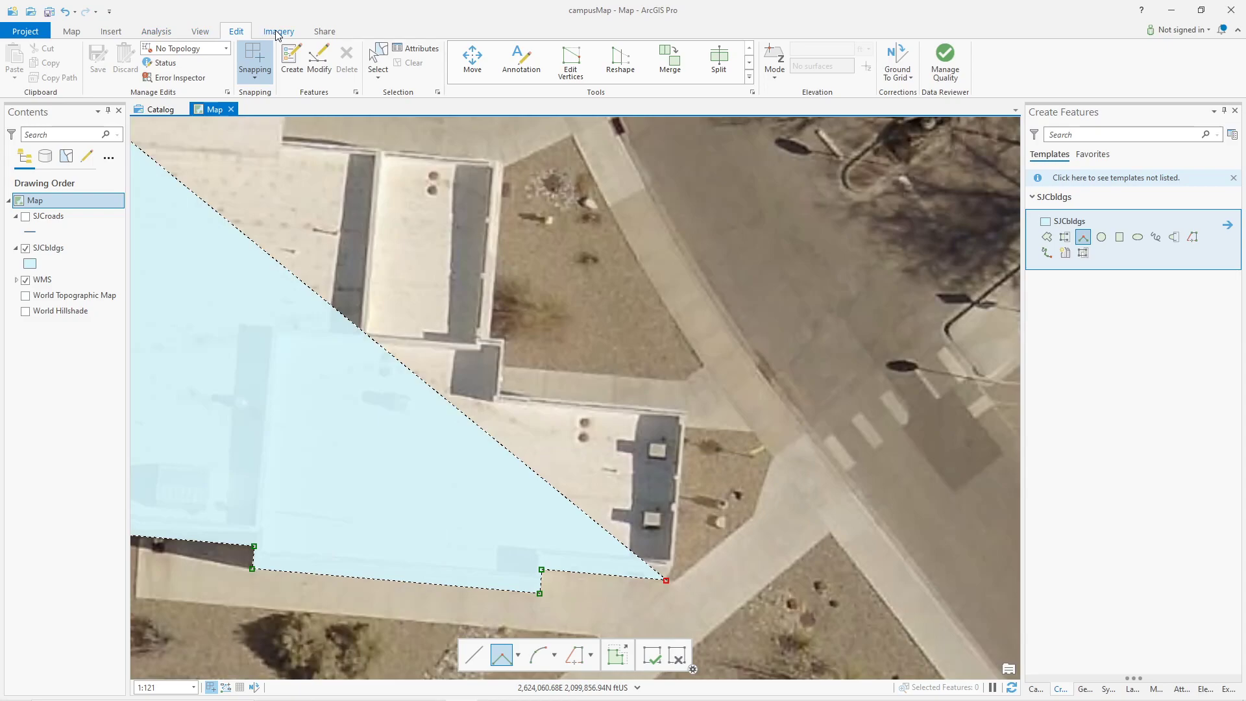
left_click(200, 32)
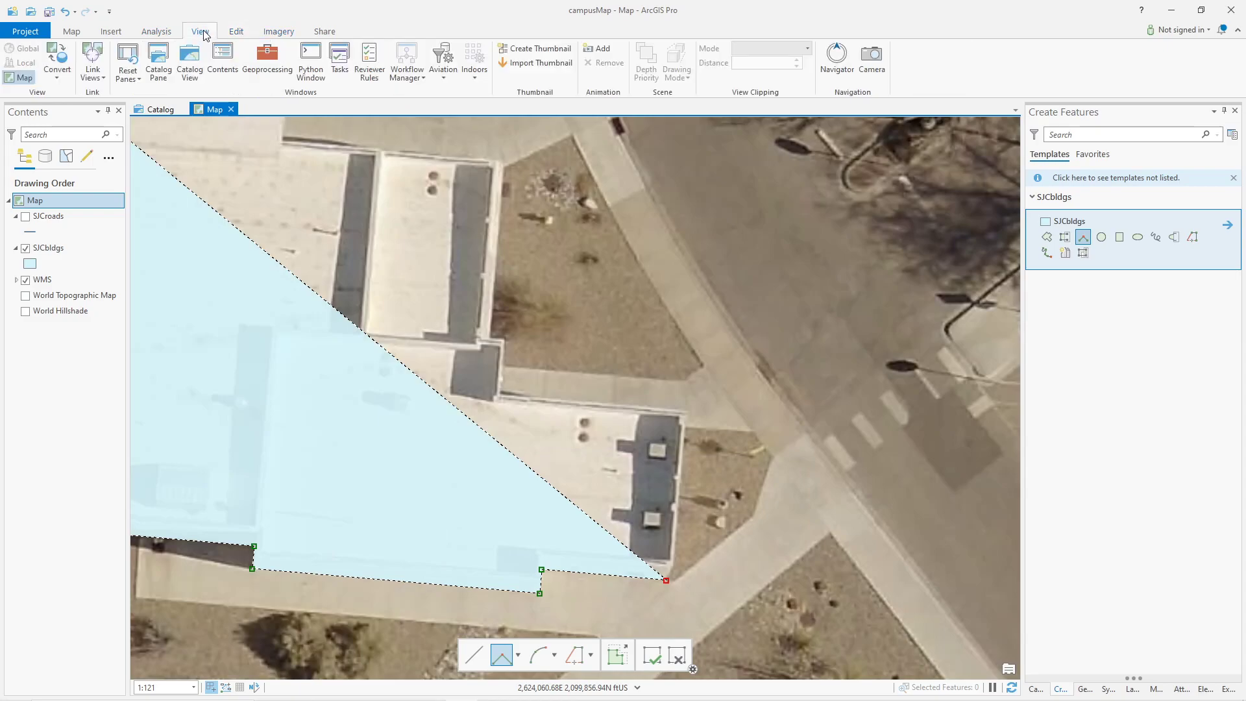
left_click(60, 247)
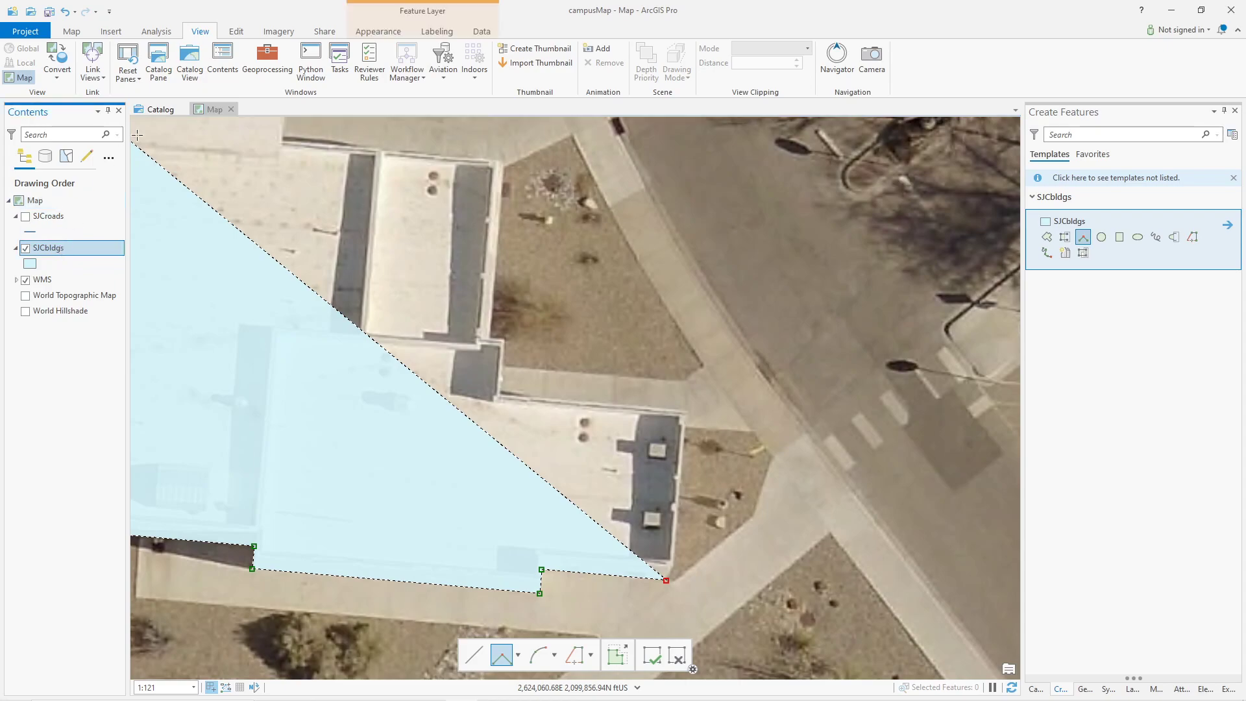
left_click(364, 33)
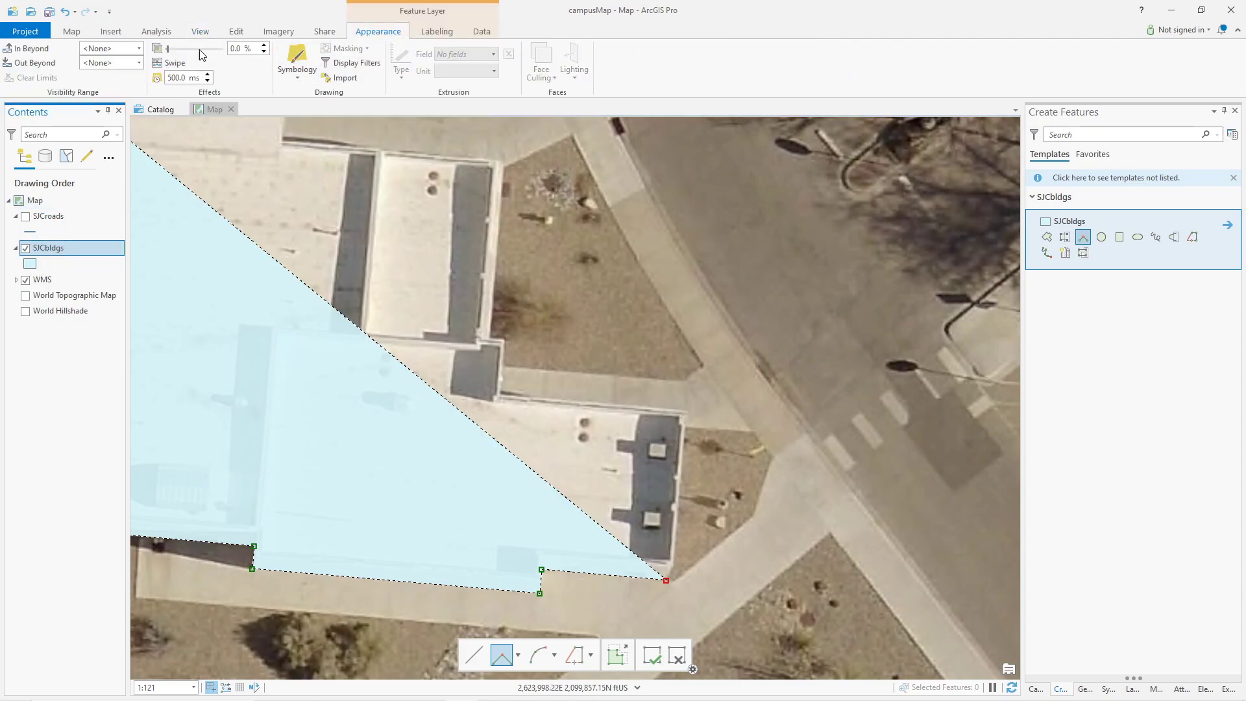
left_click(181, 51)
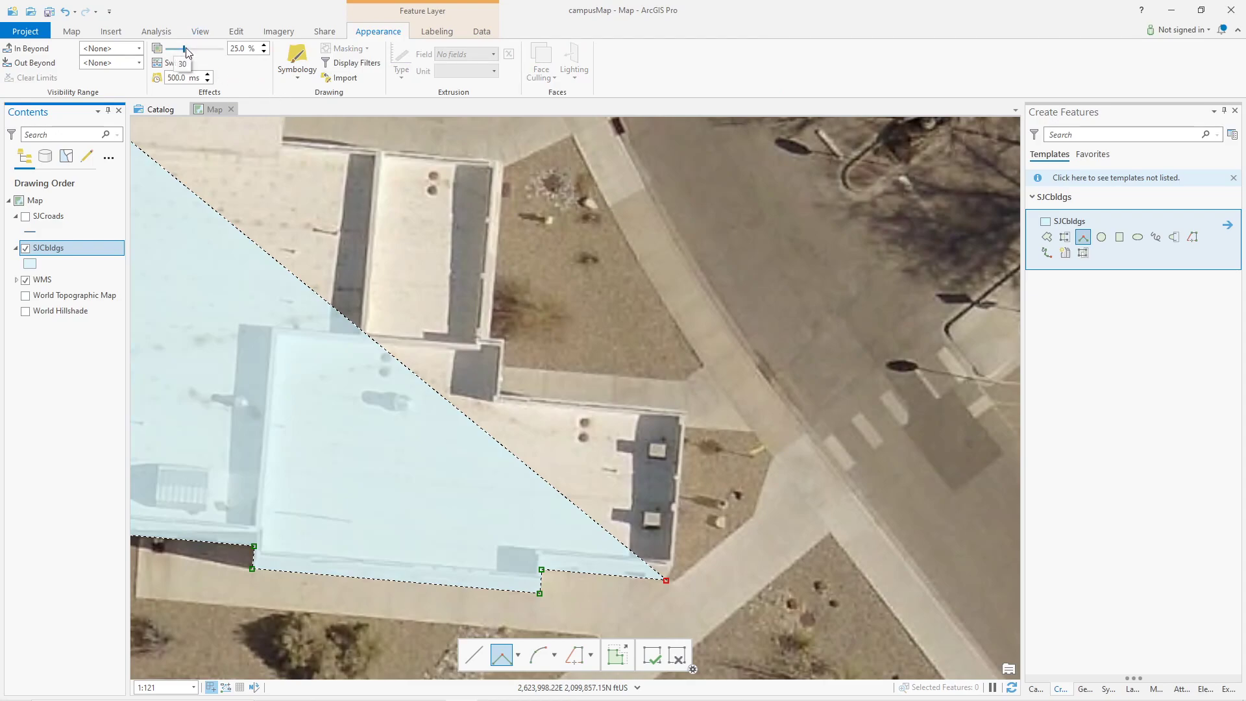
left_click_drag(186, 51, 189, 50)
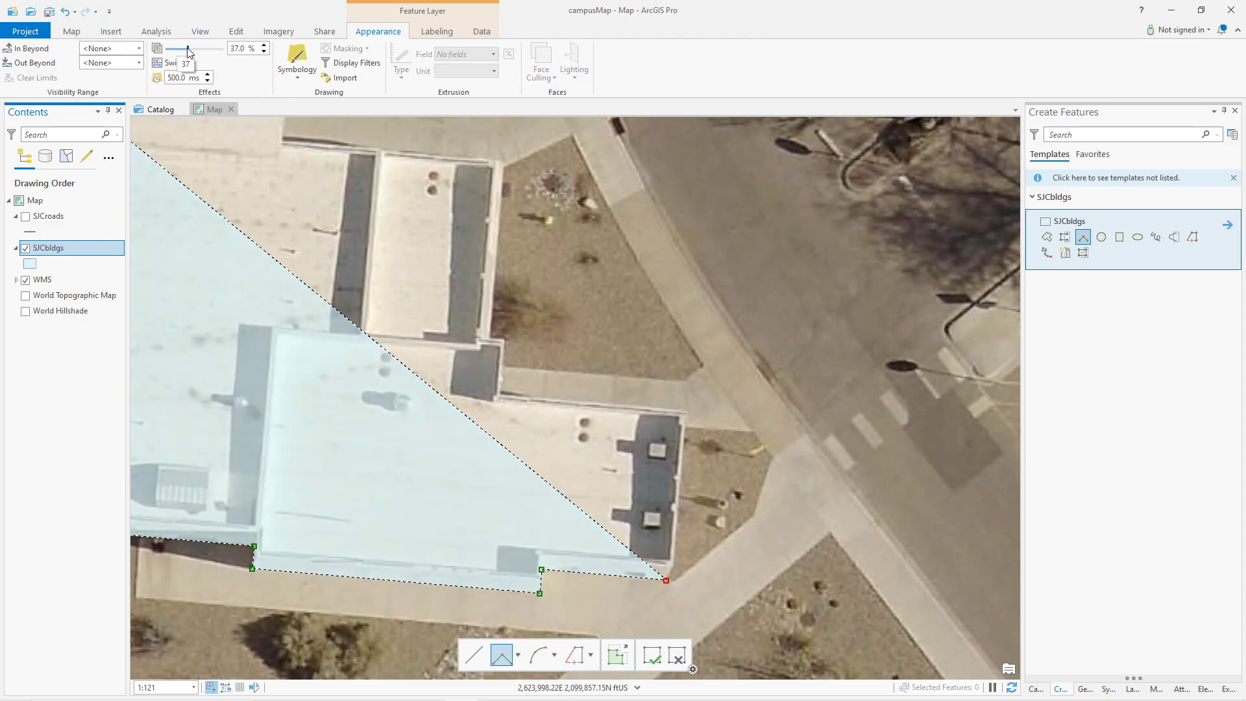
Trace the east wing's outer wall north and west around its stepped corners up to the northeast corner of the upper wing.
left_click(680, 417)
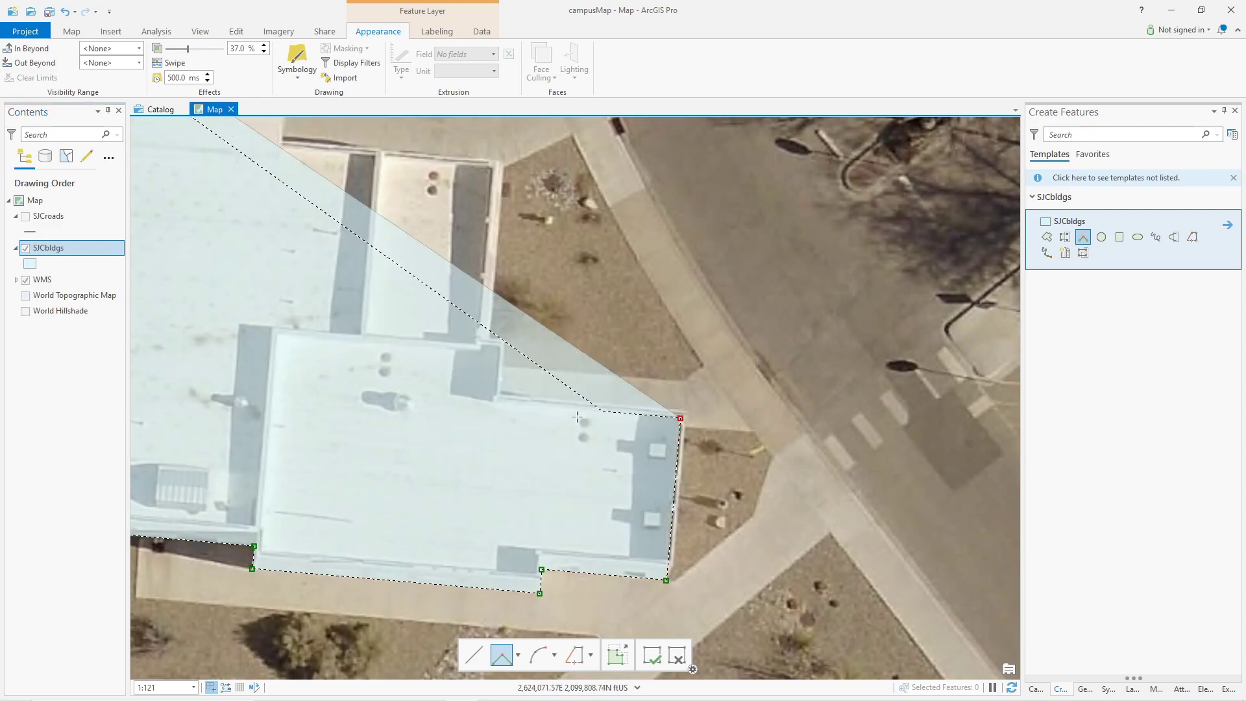
left_click(499, 402)
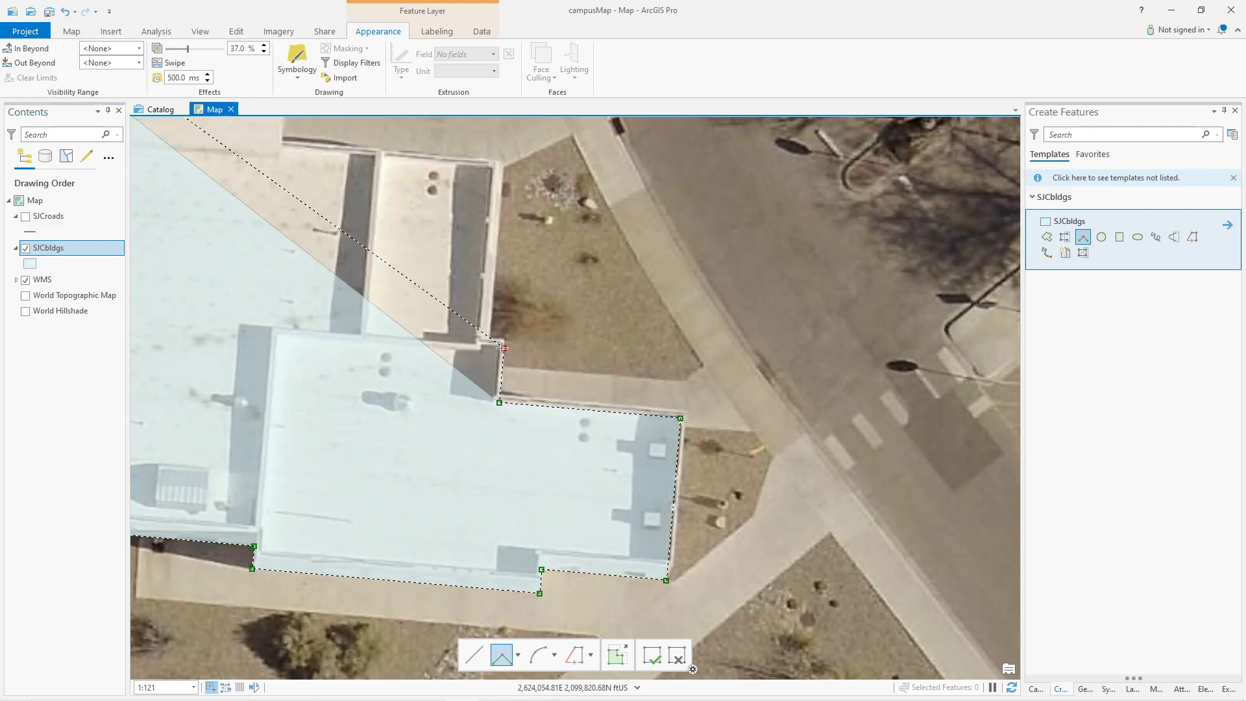
left_click(504, 349)
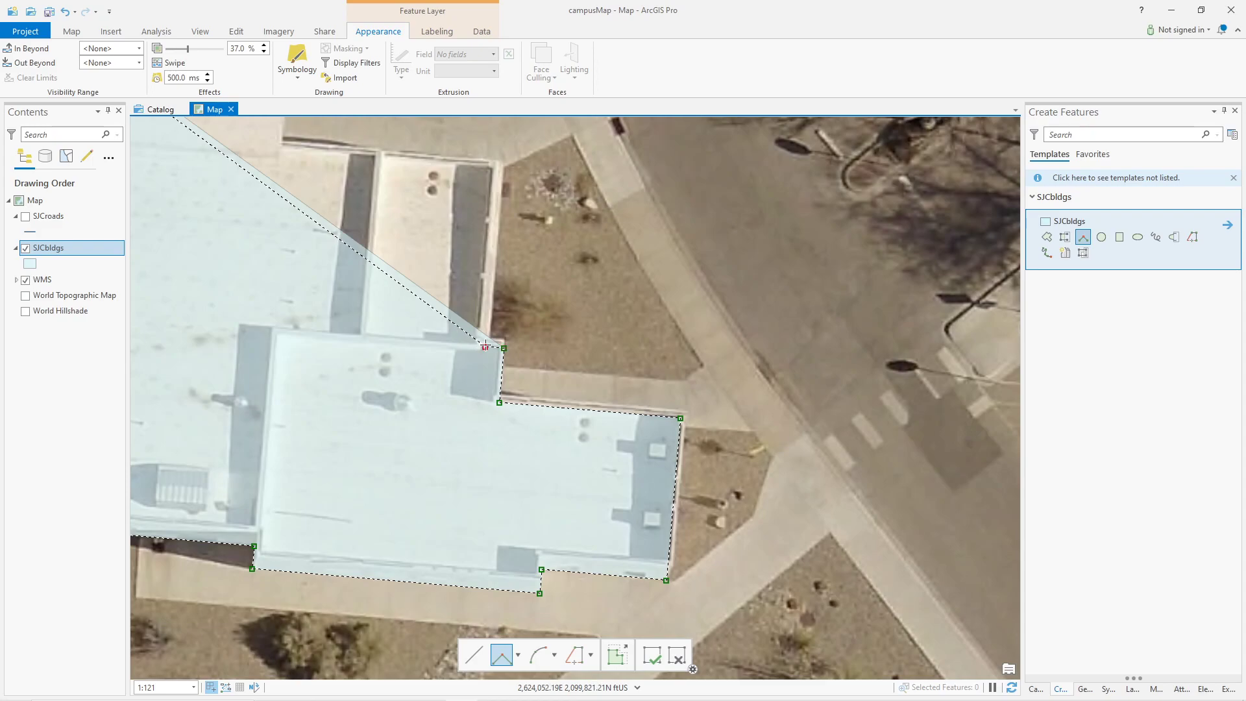
left_click(485, 345)
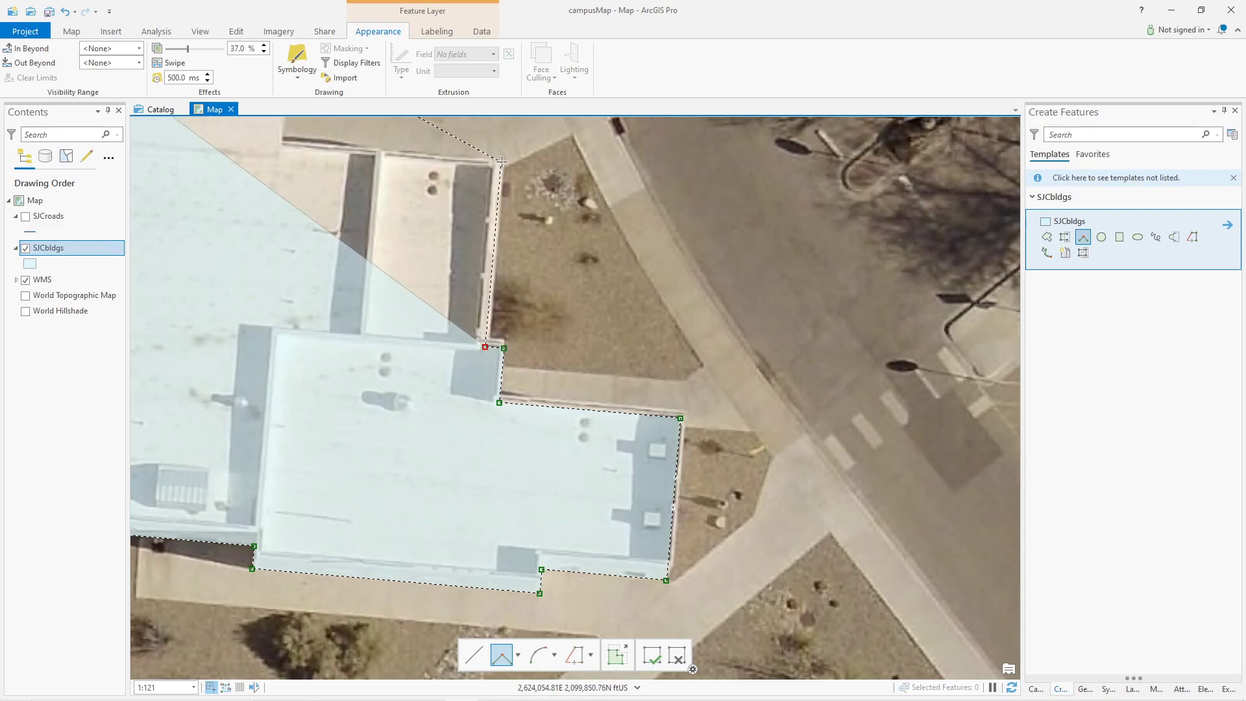
left_click(501, 161)
Extend the outline west along the upper wing's north edge, then north along the east wall to the next roof corner.
scroll(325, 167, "up", 2)
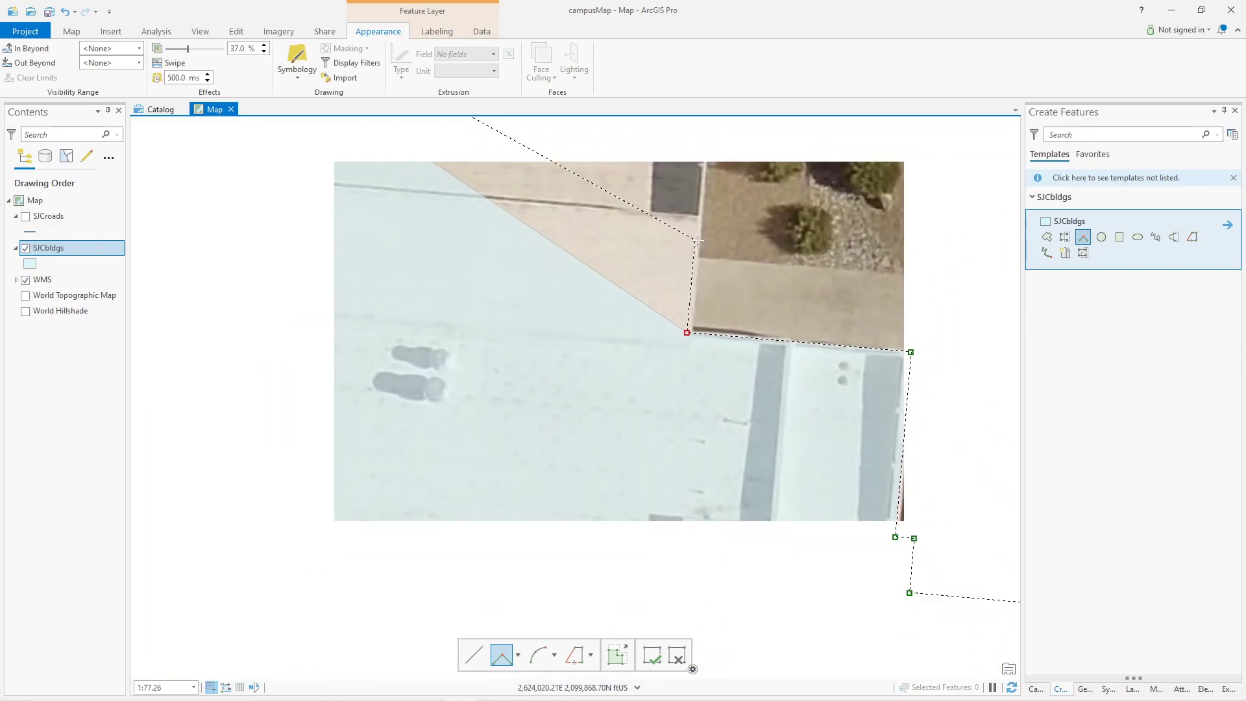
left_click_drag(698, 241, 681, 489)
scroll(685, 489, "down", 2)
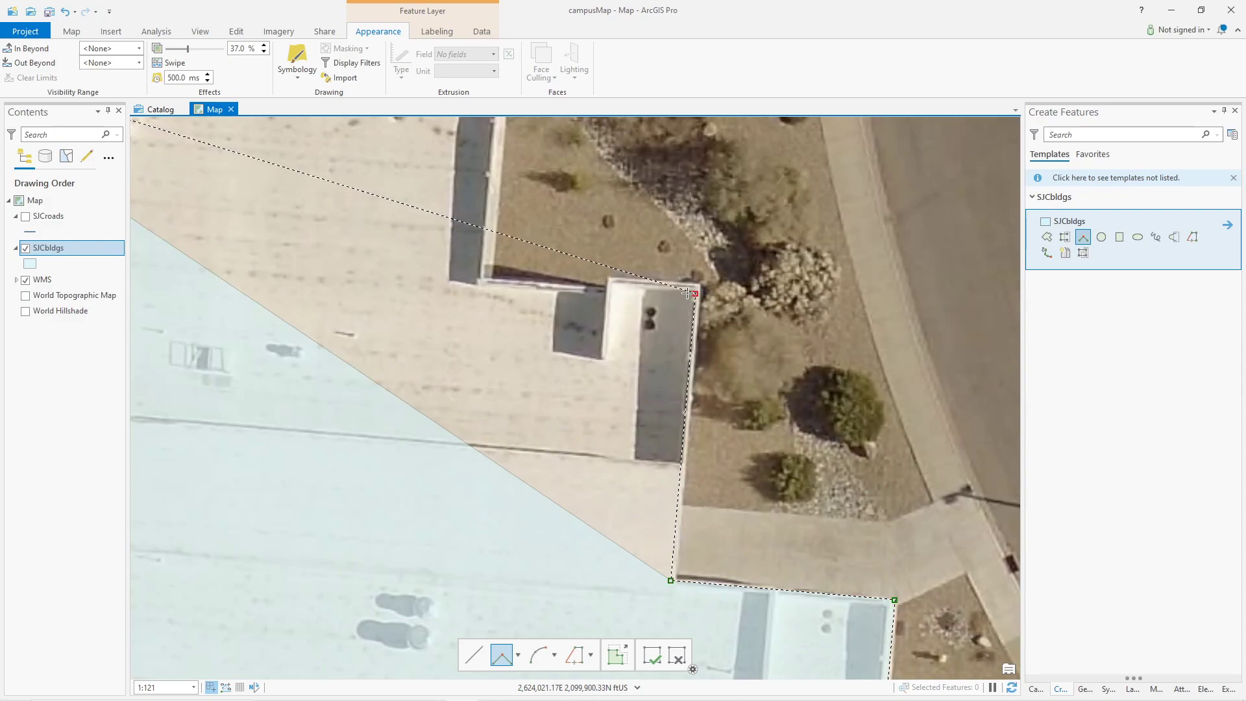
left_click(694, 293)
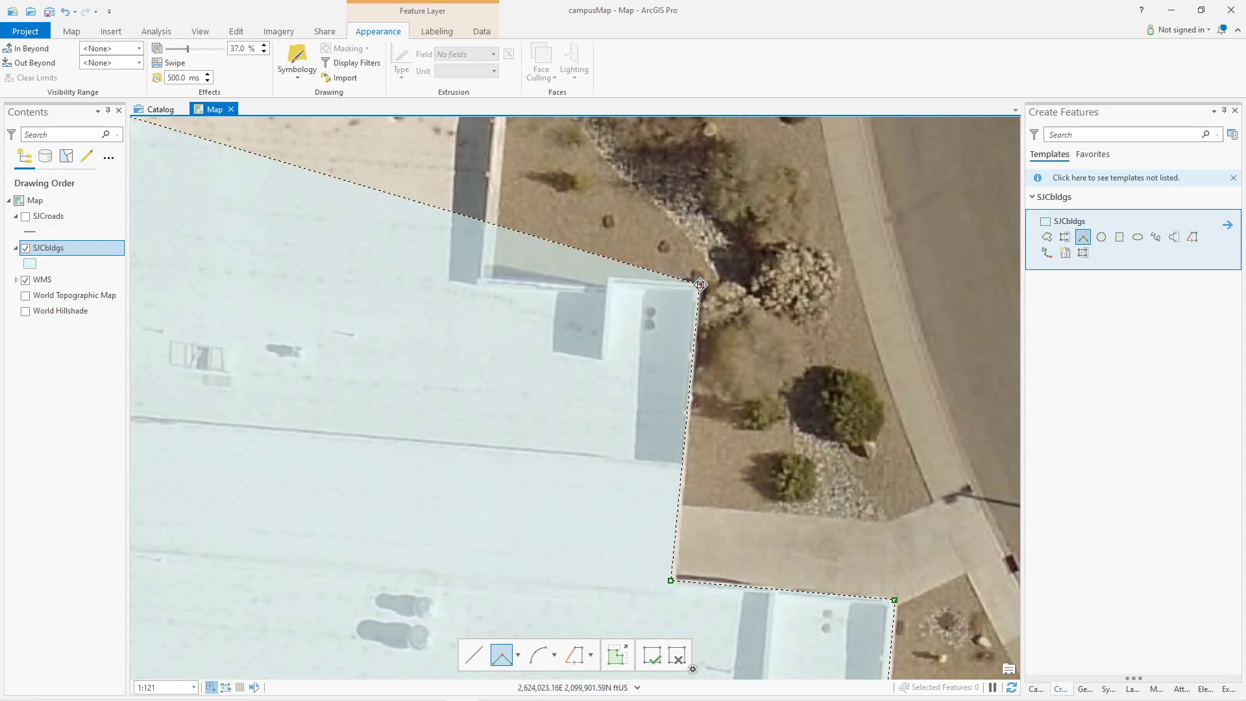
left_click(698, 283)
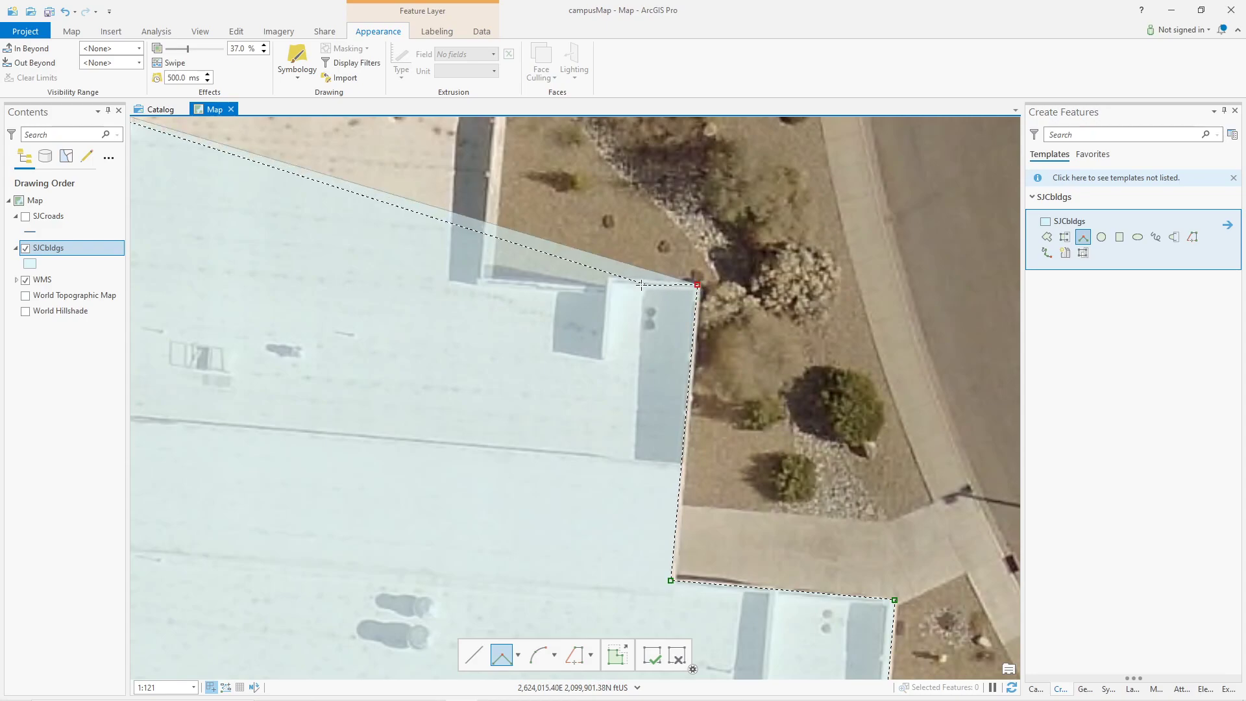
Trace the north edge of the small projection west, step inward, and continue to the inner corner with the next east-facing wall.
left_click(607, 280)
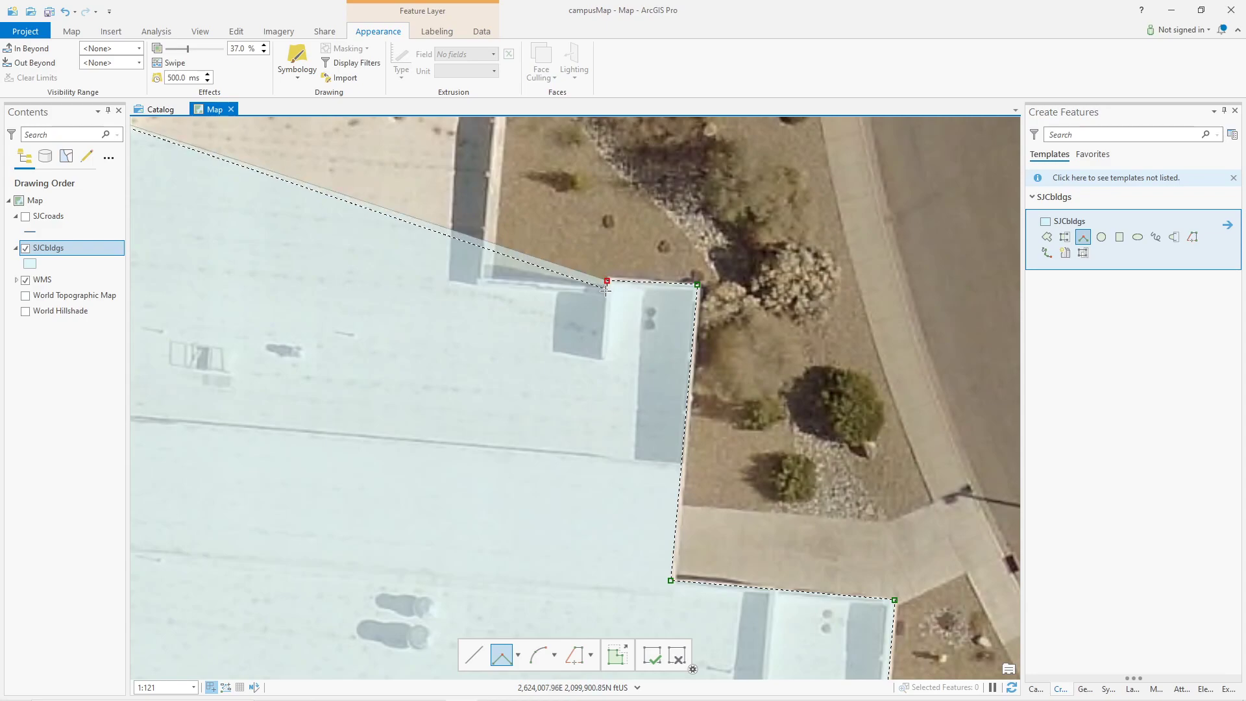
left_click(606, 292)
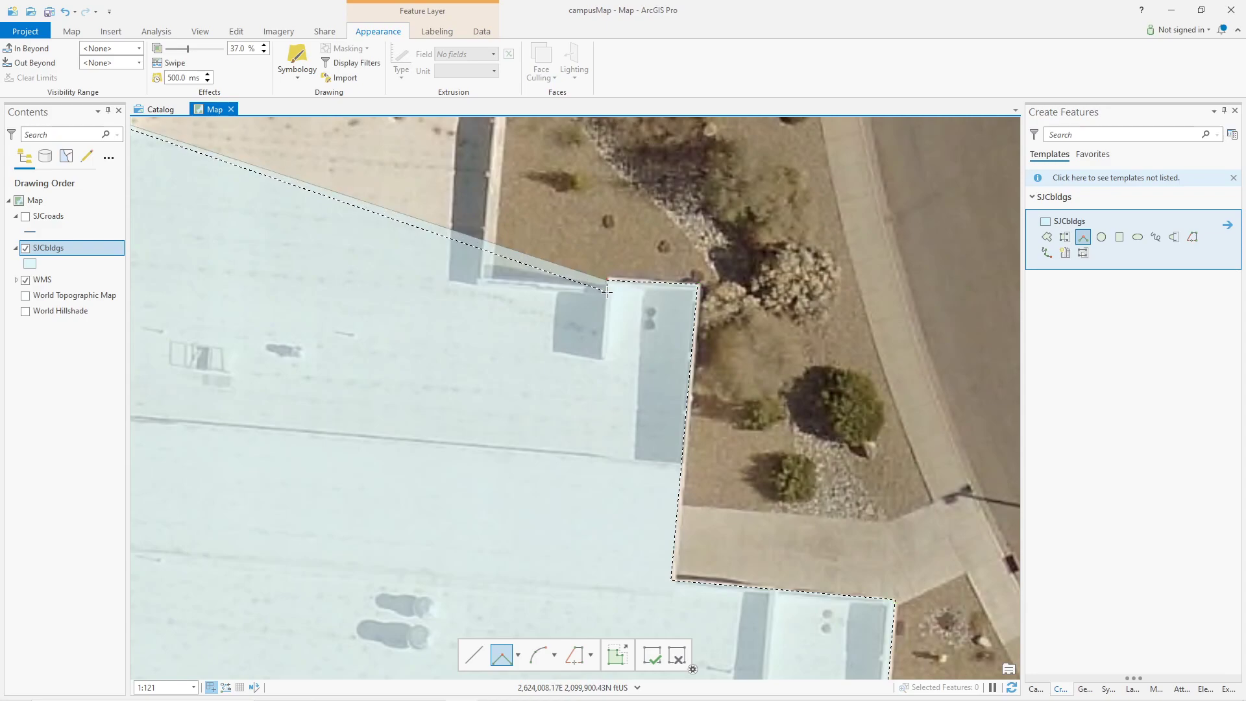
left_click(488, 287)
left_click_drag(507, 190, 541, 492)
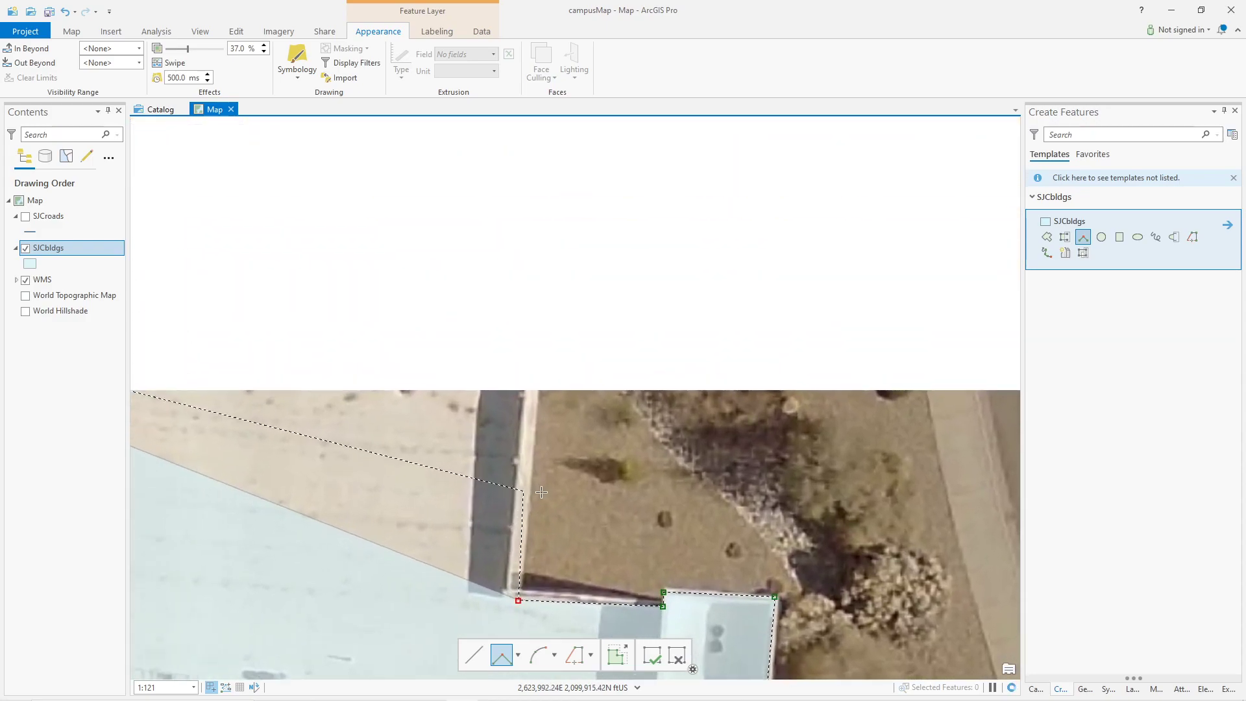
Extend the outline north along the east wall to the block's northeast corner and align that vertex with the outer roof edge.
scroll(545, 473, "up", 2)
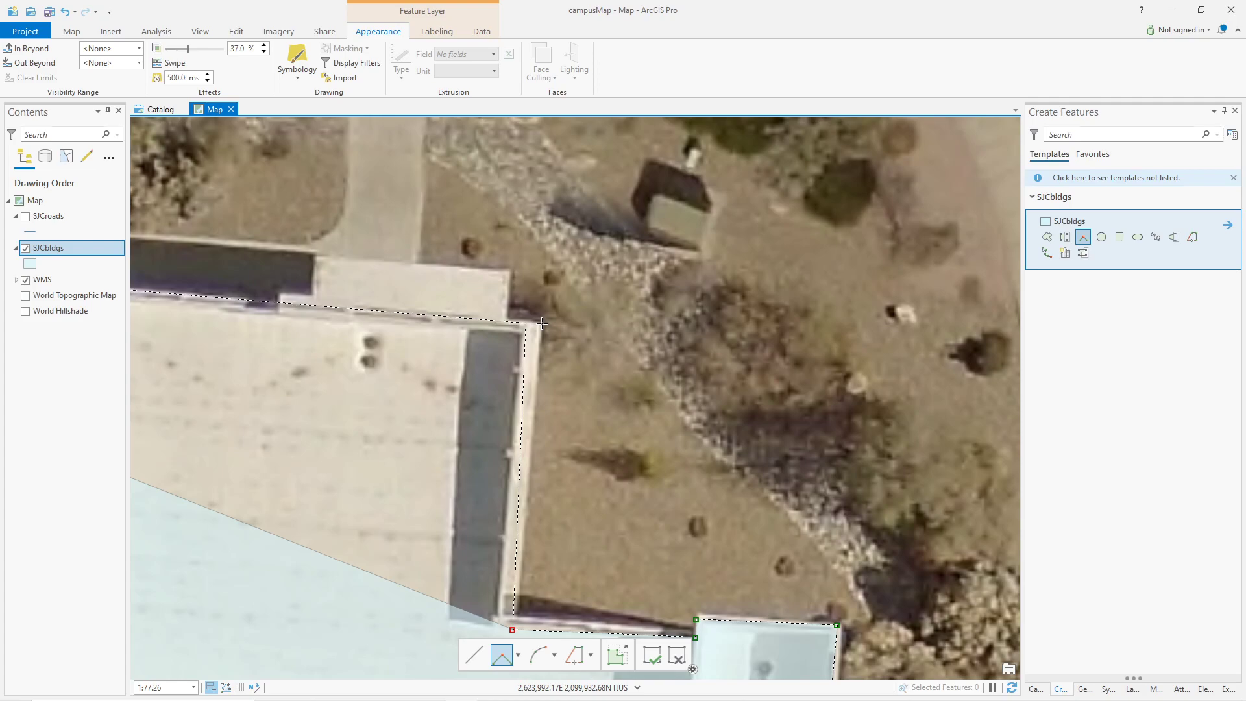
left_click(543, 323)
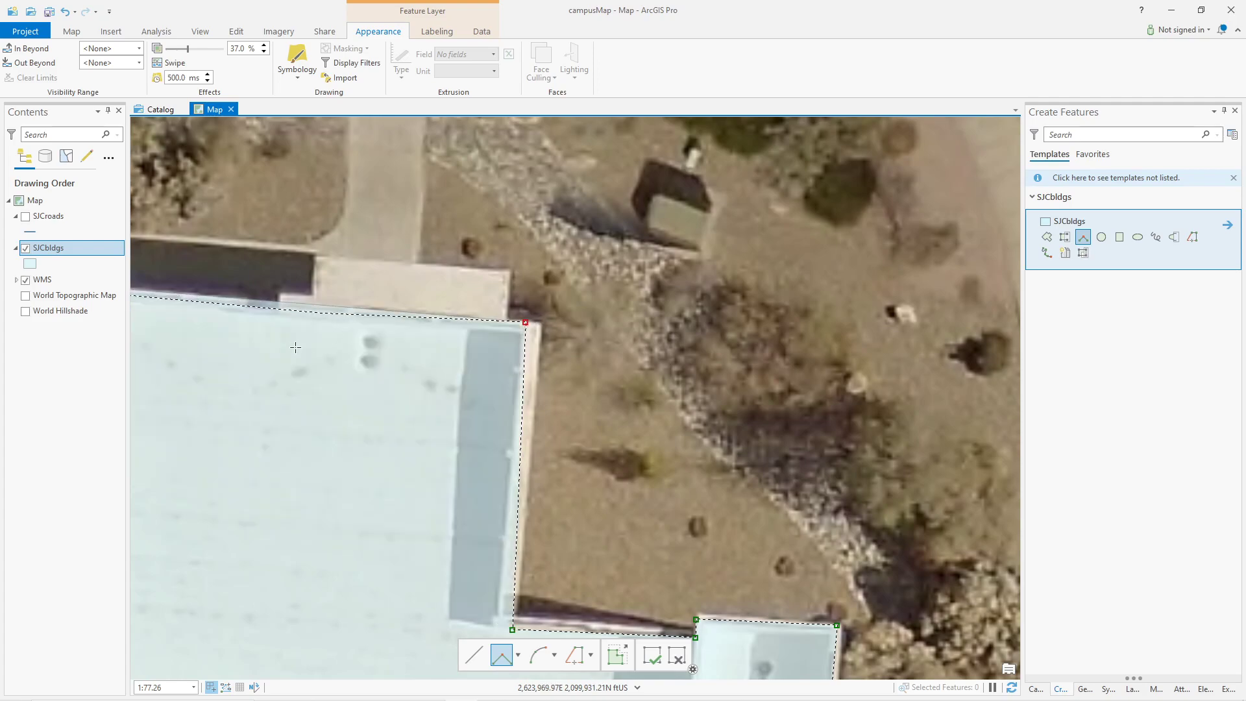
left_click_drag(317, 368, 445, 367)
scroll(445, 367, "up", 2)
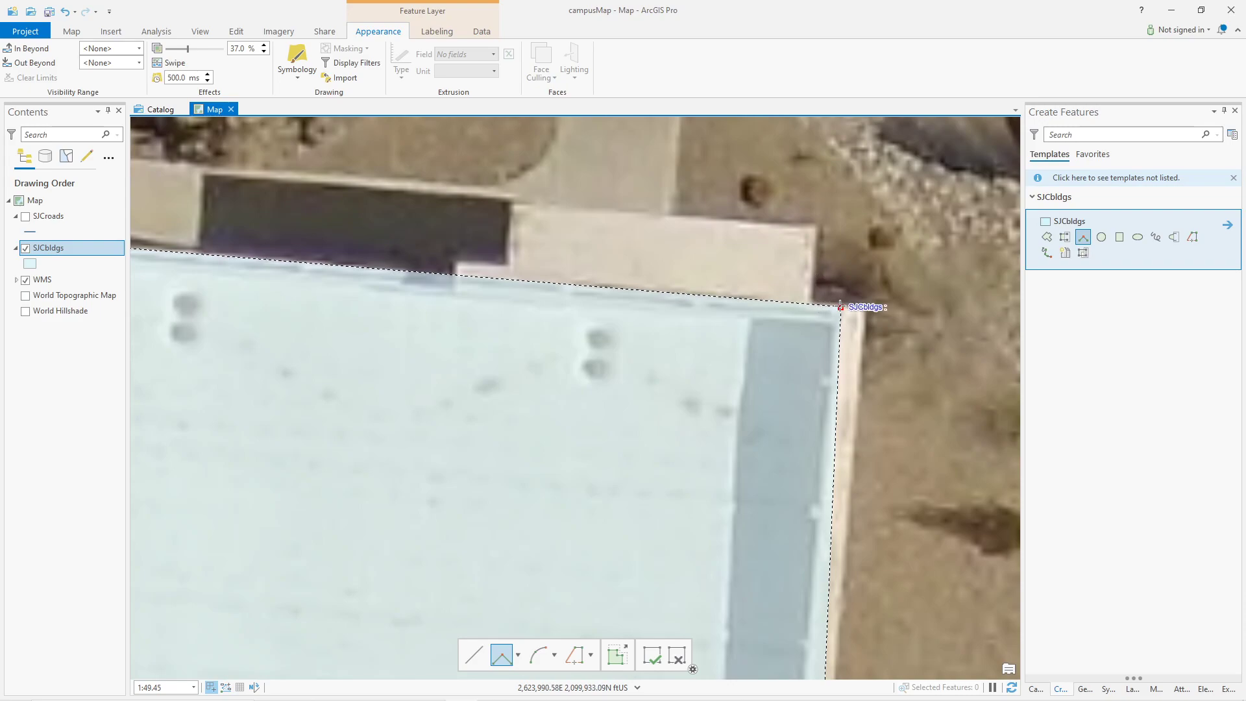
left_click_drag(842, 307, 866, 306)
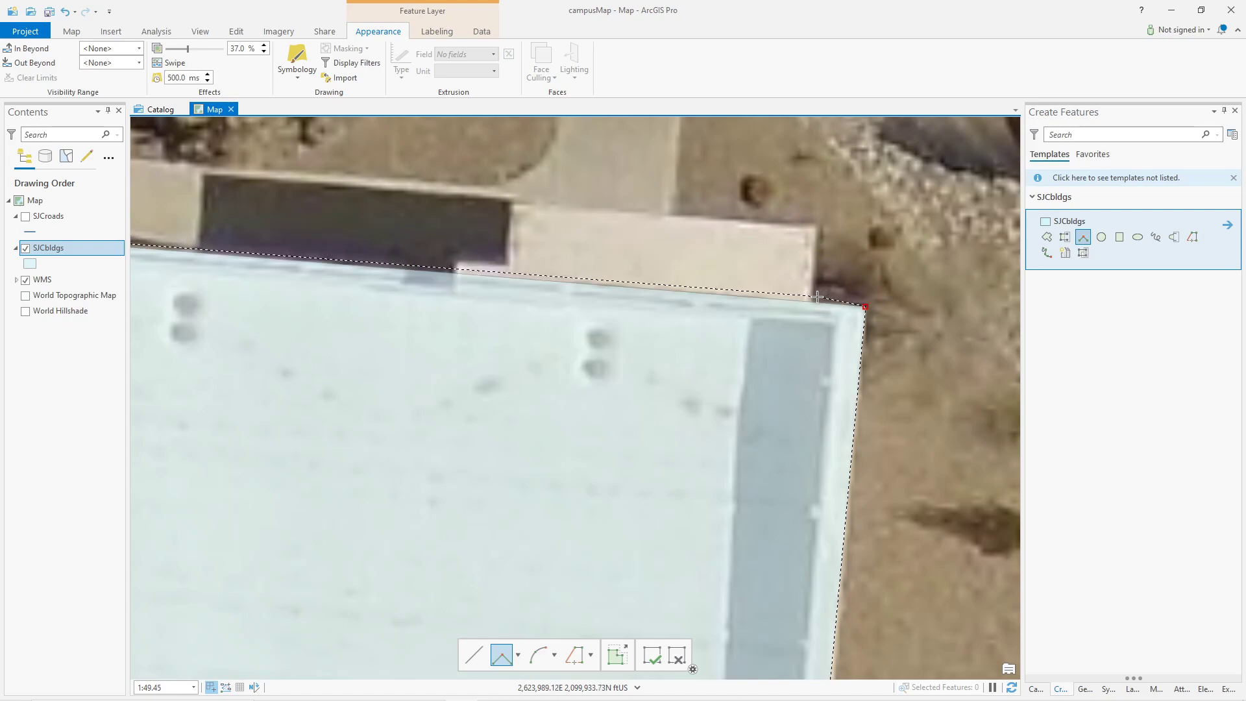
Trace the rectangular projection on the block's north side, including the small step back to the main north wall.
left_click(813, 302)
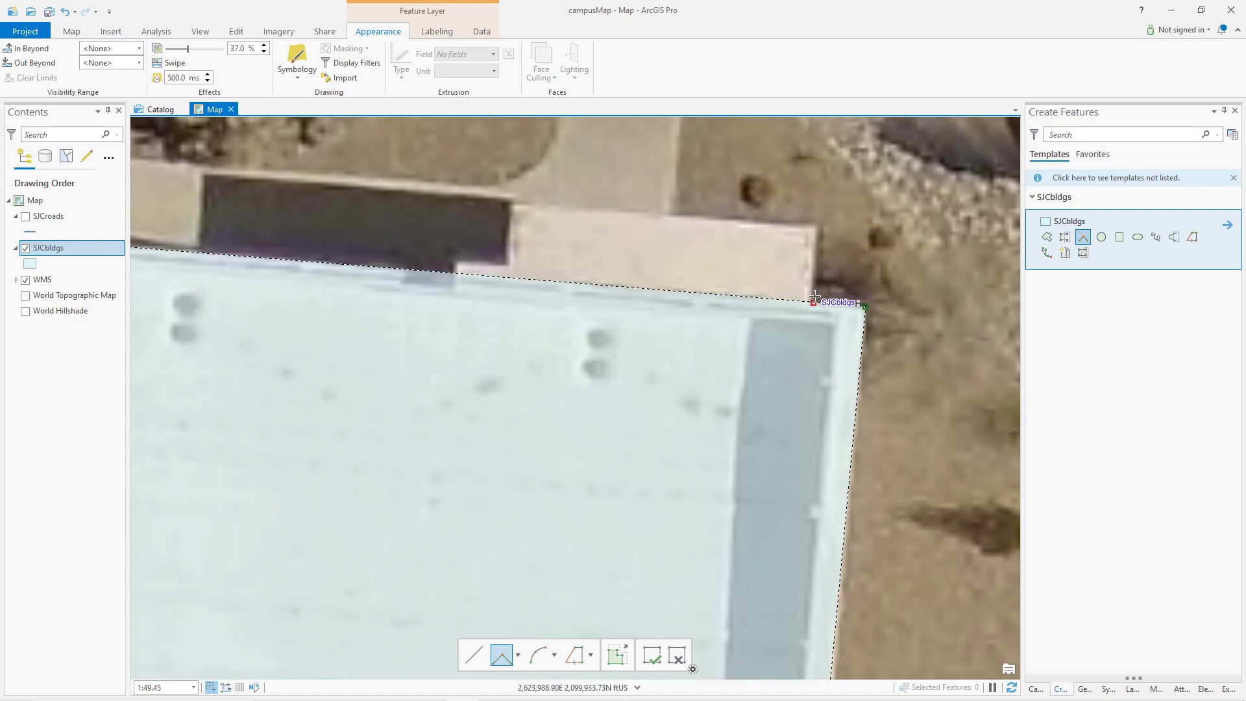
left_click(818, 228)
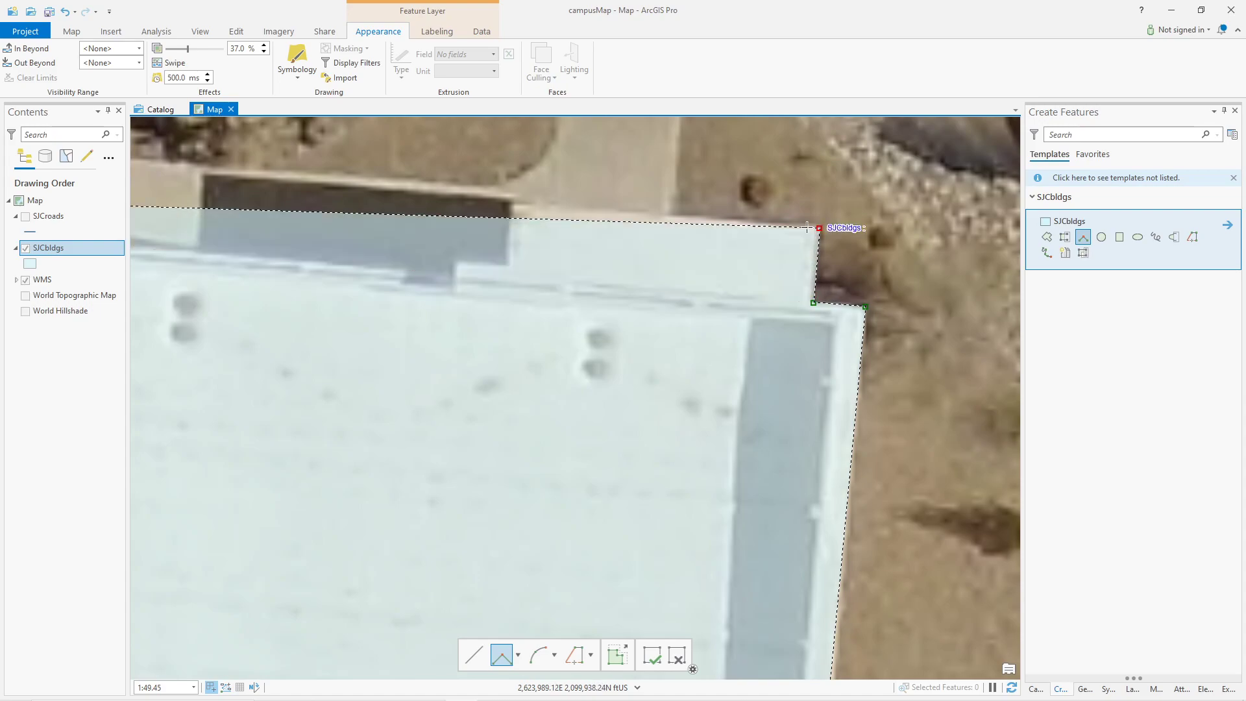
left_click(513, 204)
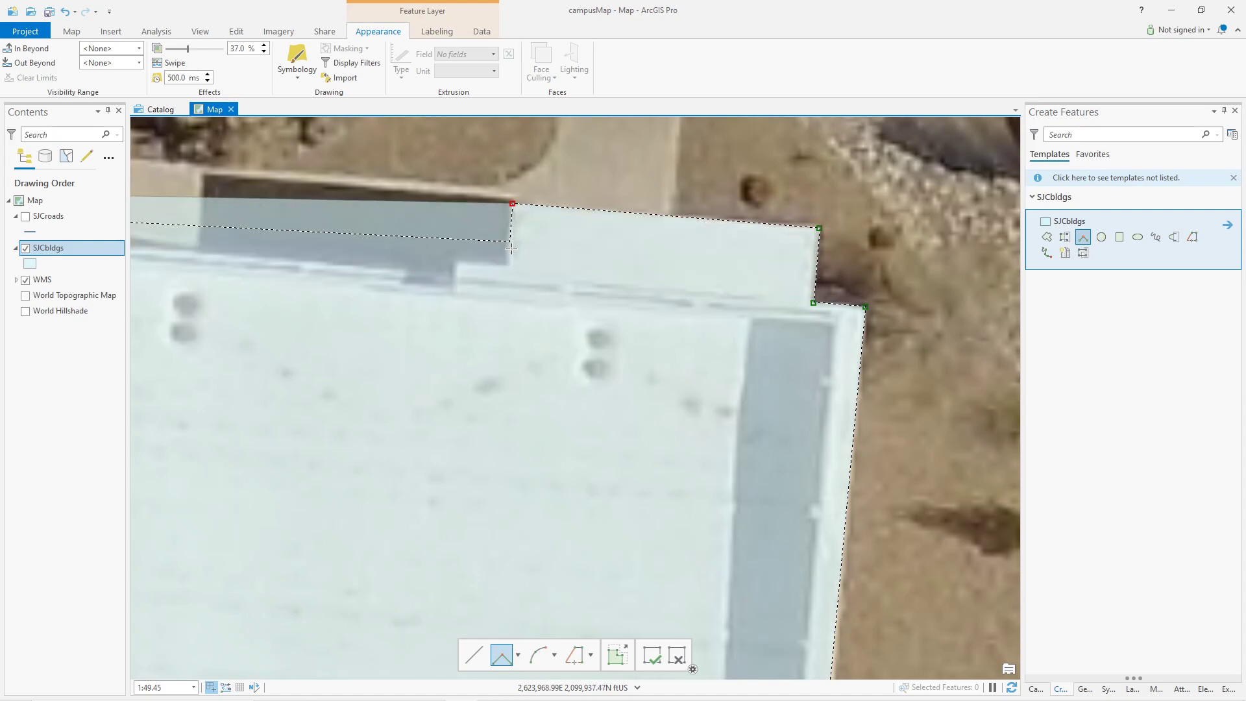
left_click(508, 262)
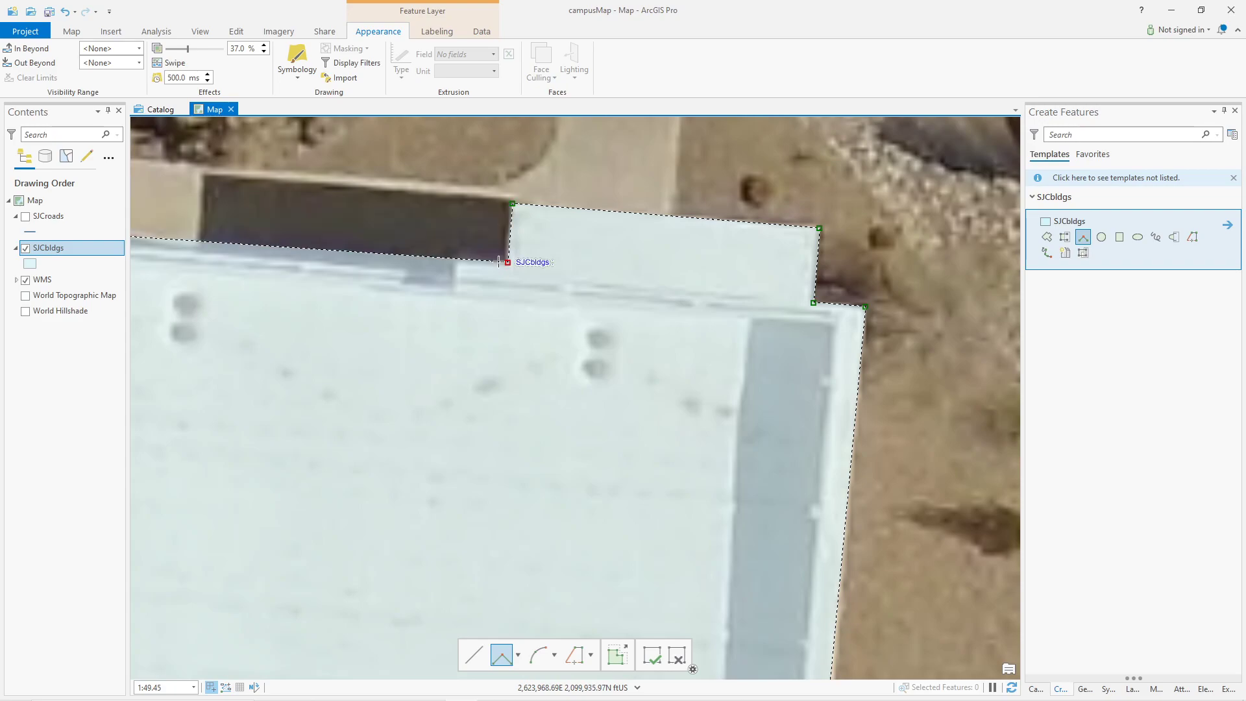
left_click(454, 259)
left_click(453, 282)
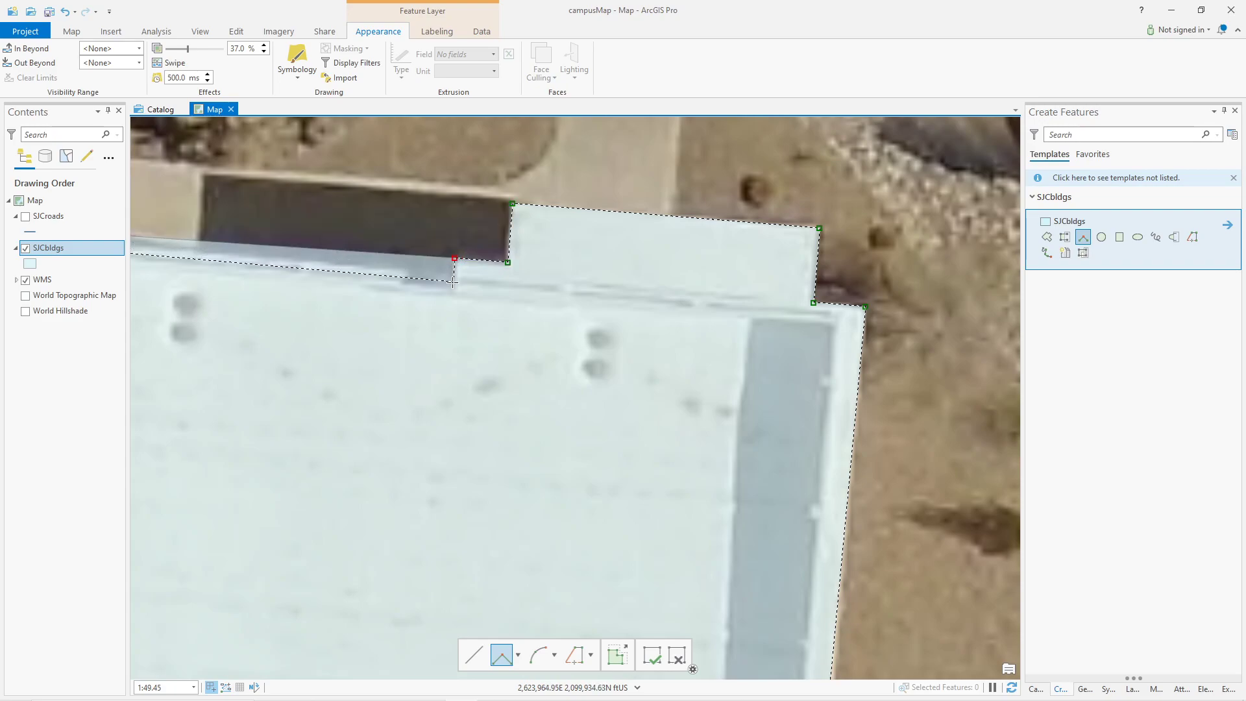
Continue west along the north wall and around the shallow corner projection to the block's northwest corner beside the courtyard.
scroll(386, 395, "down", 2)
scroll(386, 395, "down", 2)
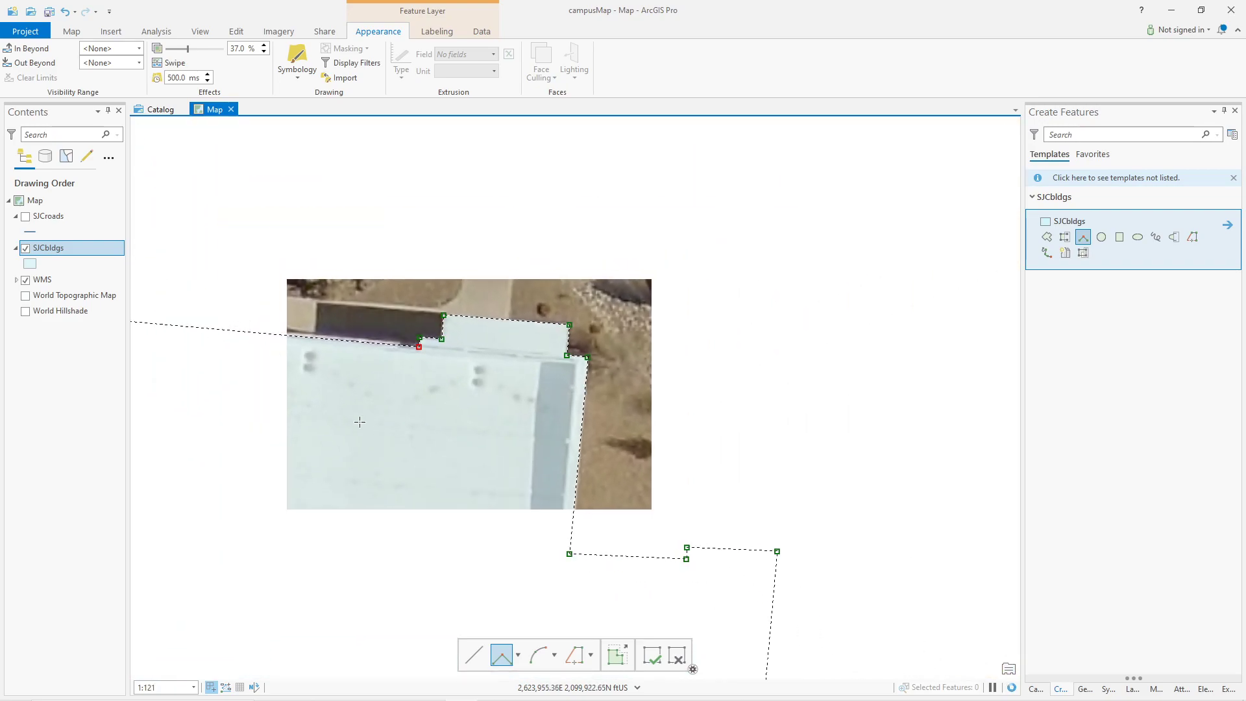
left_click_drag(328, 410, 774, 432)
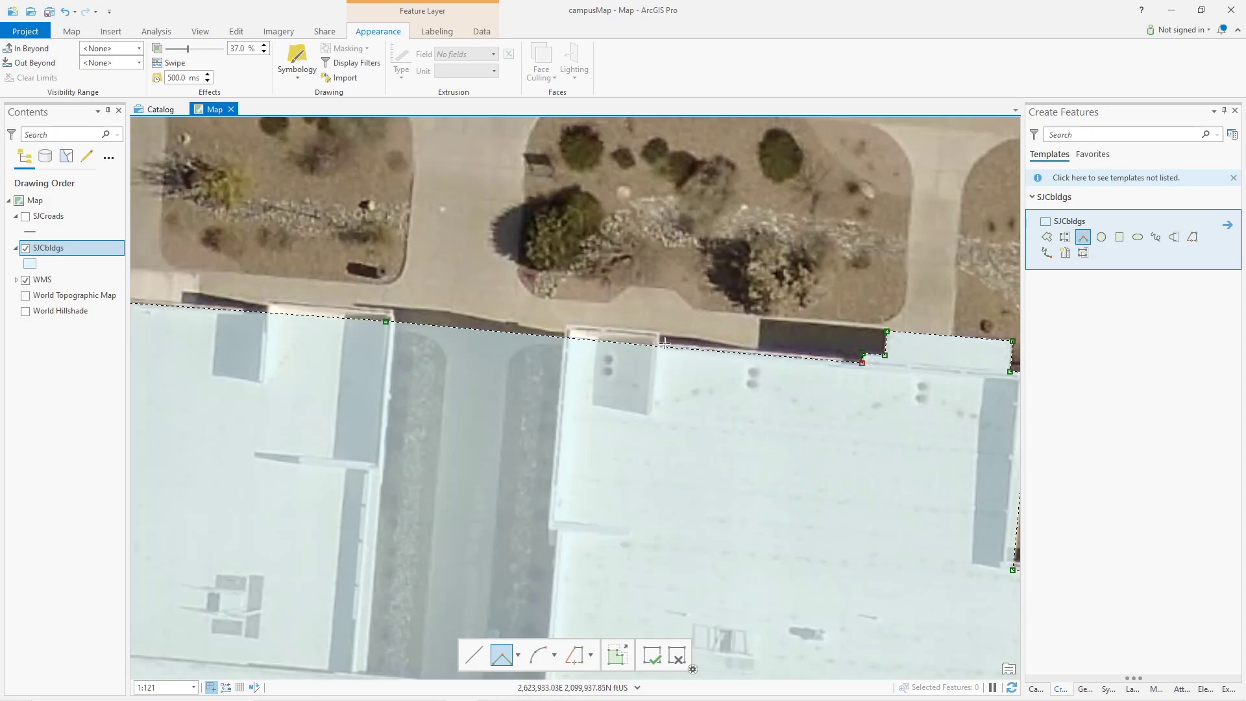
left_click(660, 346)
left_click(661, 330)
left_click(569, 322)
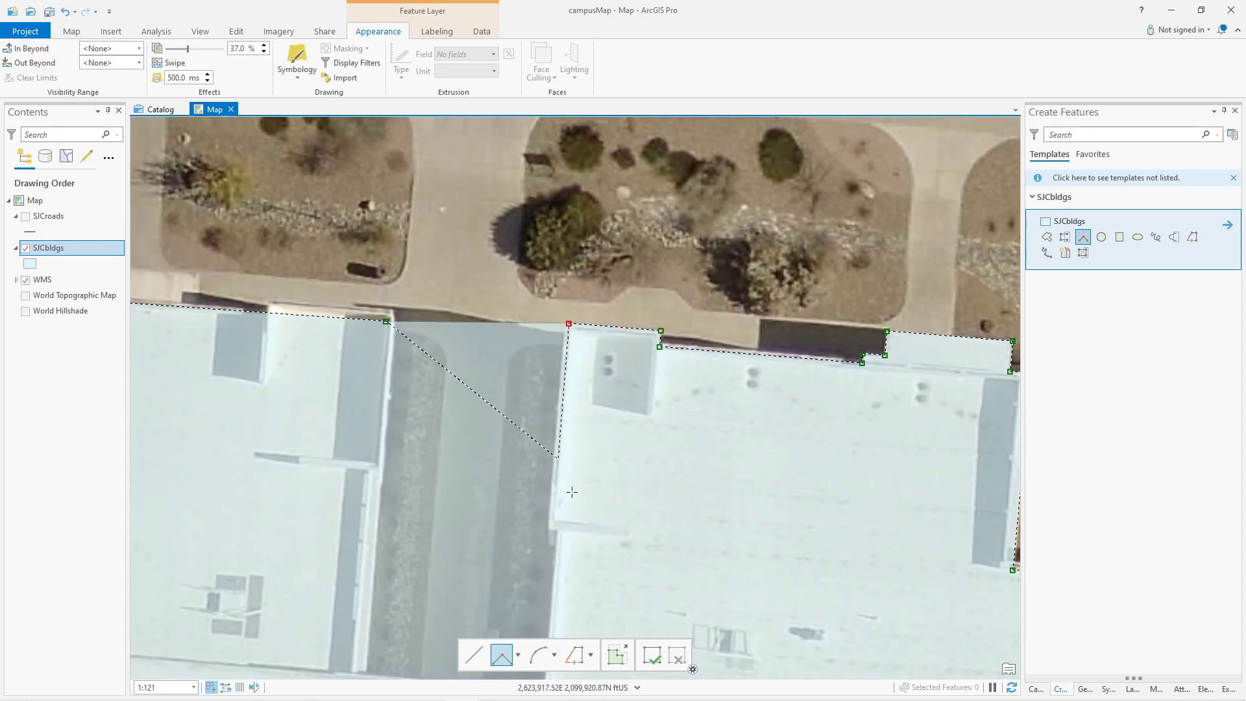
Trace the courtyard's east wall south with its small jog, then follow its south wall west to the southwest corner.
left_click(548, 544)
left_click(560, 543)
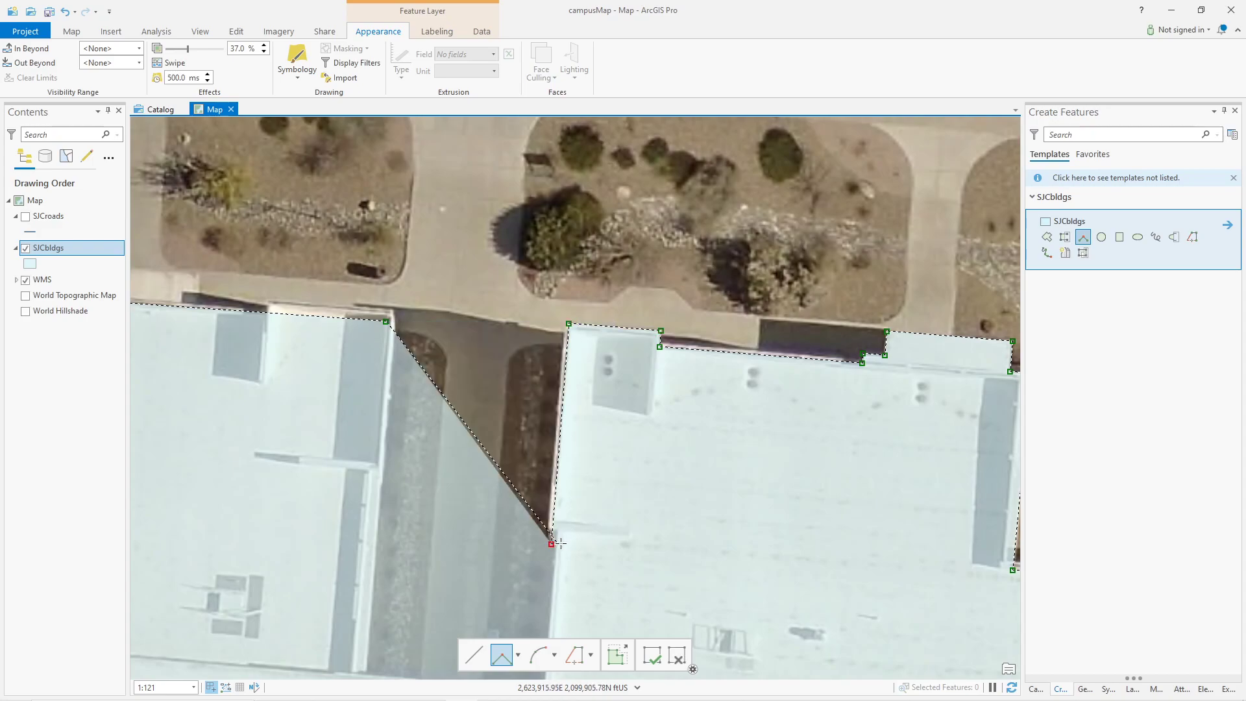
left_click_drag(562, 614, 667, 359)
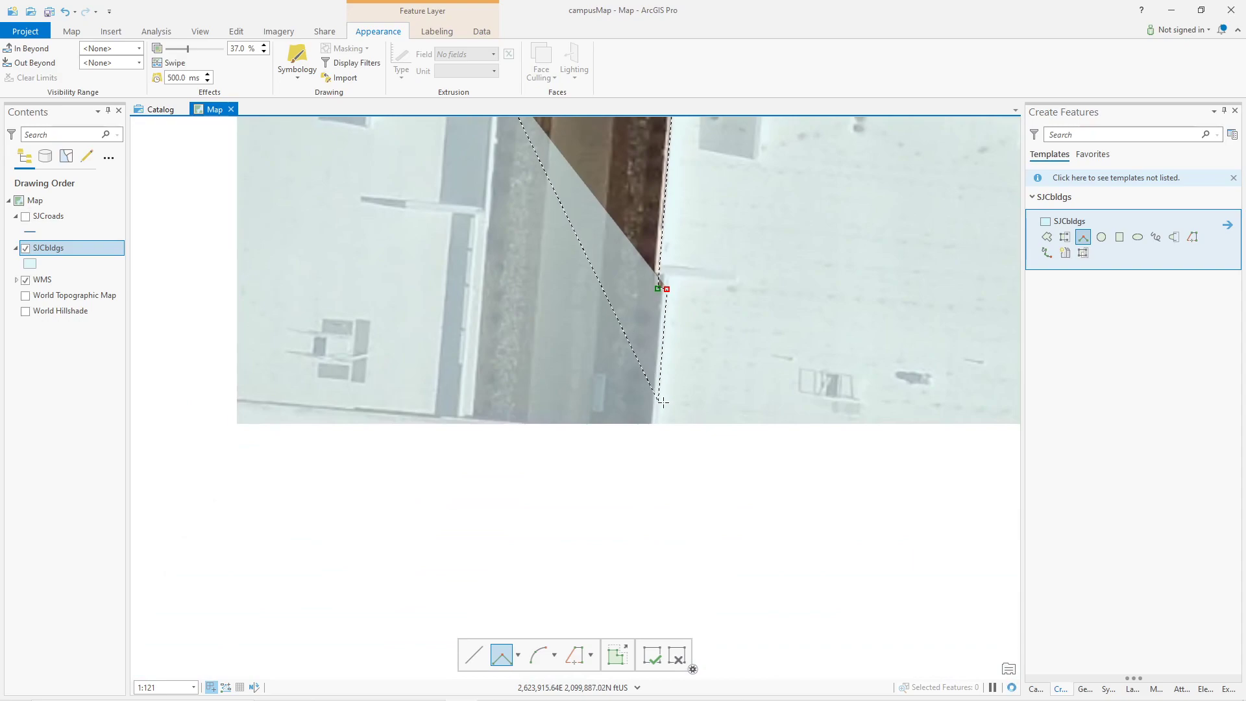
left_click(655, 439)
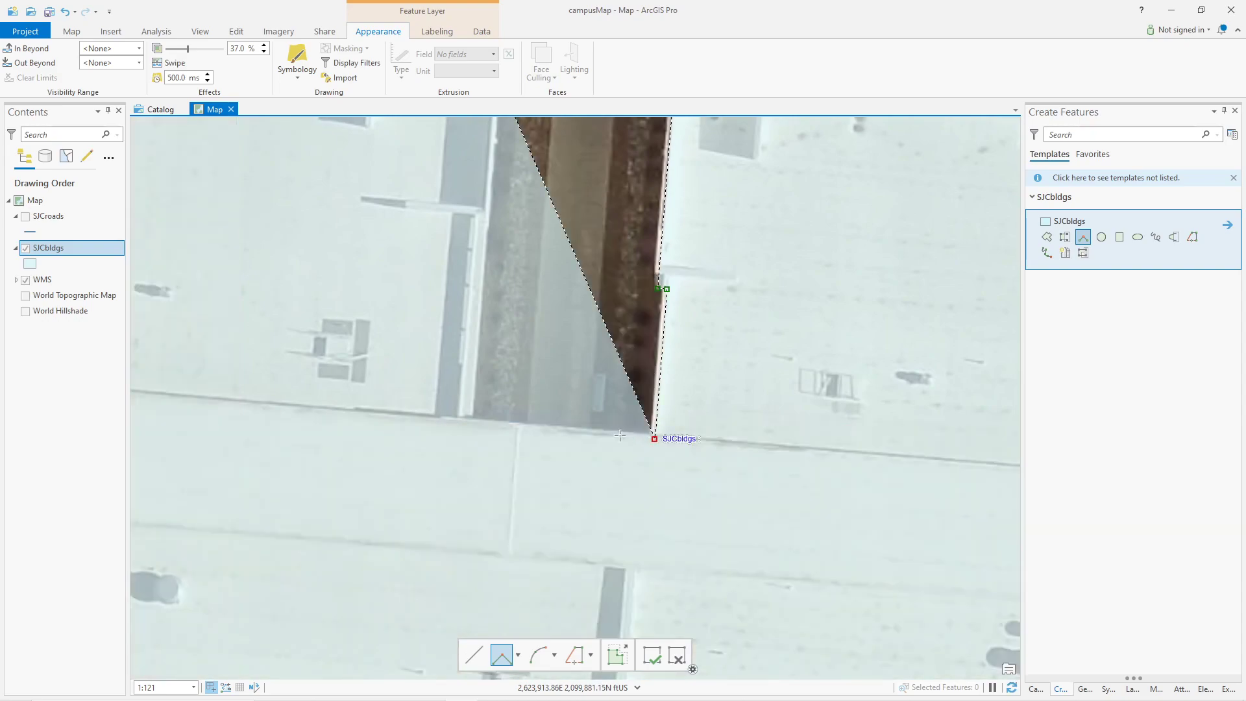
left_click(470, 424)
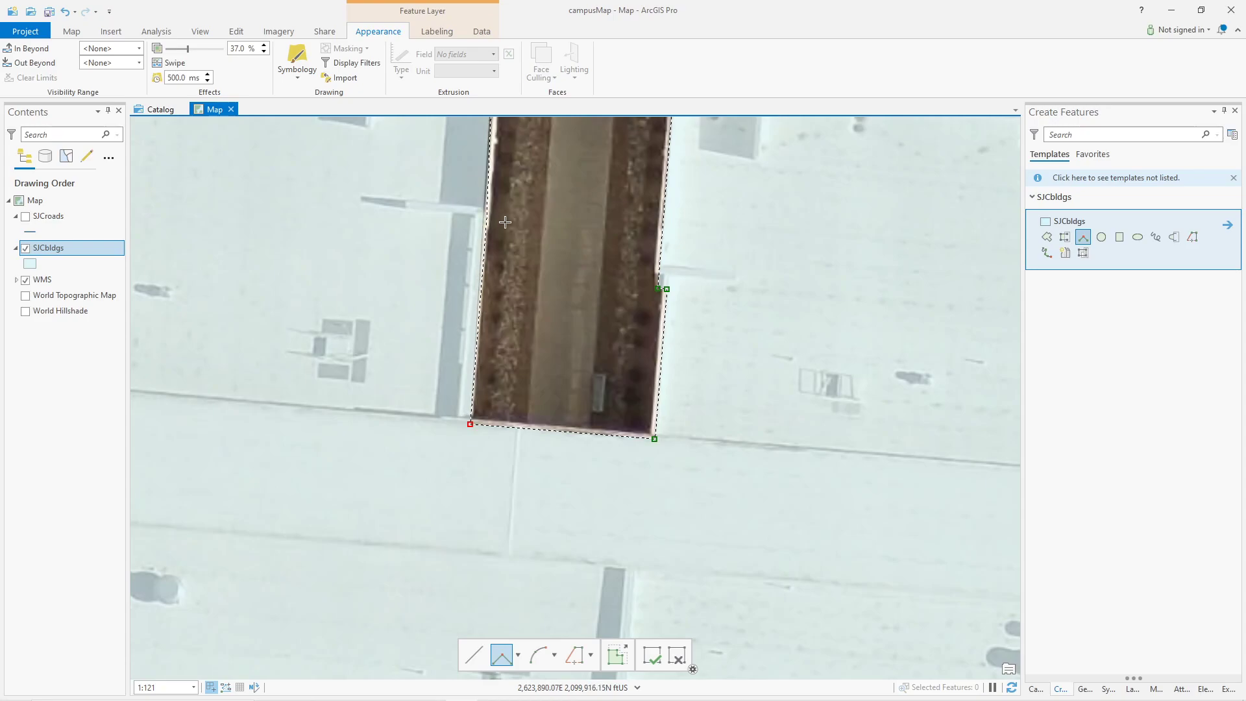
Finish the traced building polygon and save all edits.
scroll(552, 397, "down", 4)
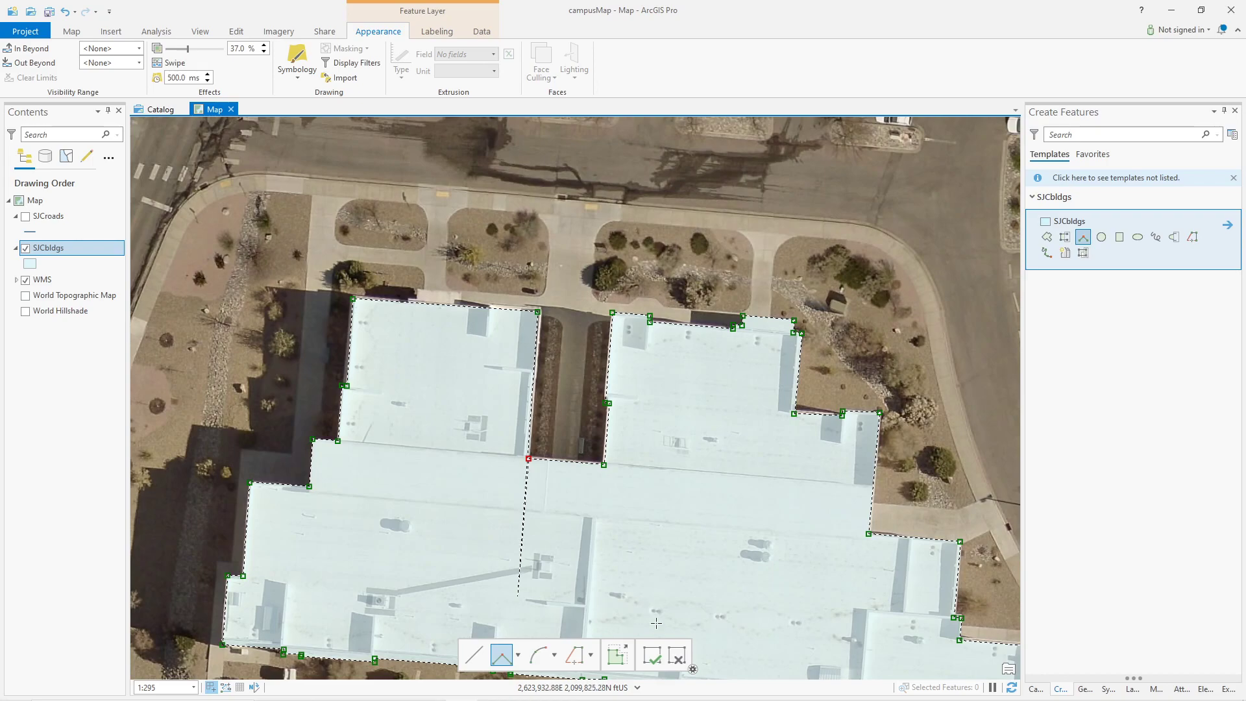
left_click(653, 660)
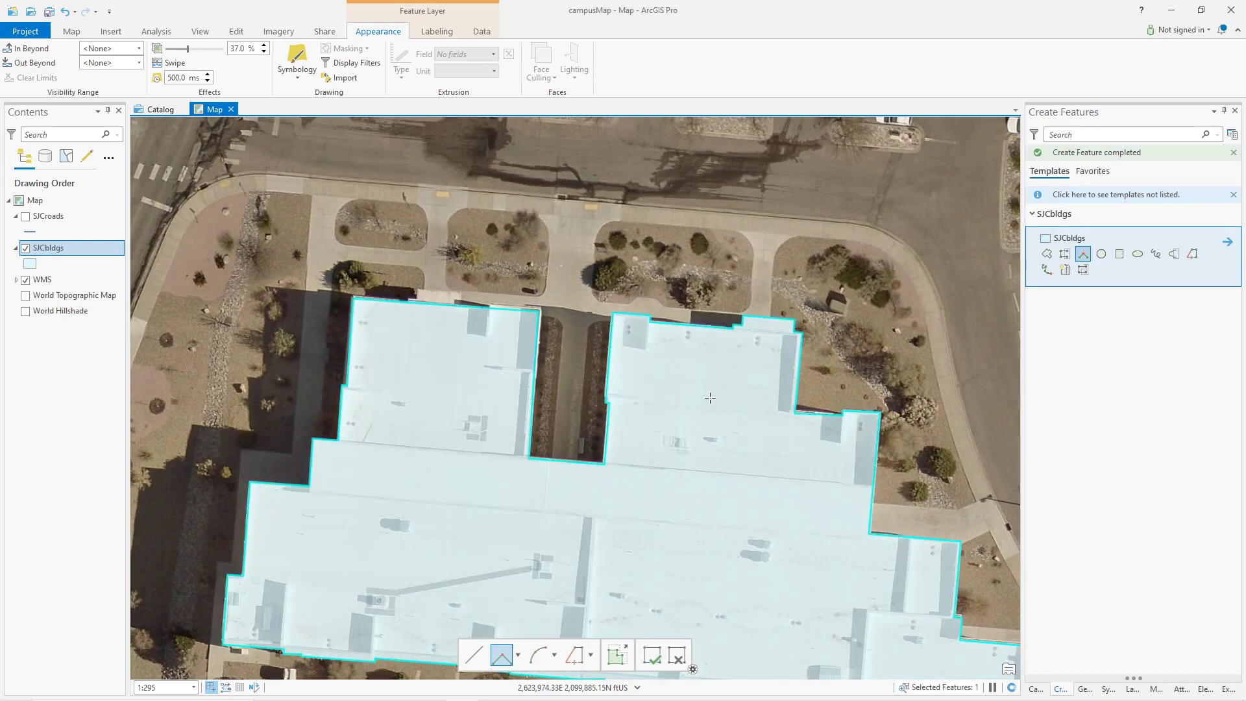
scroll(681, 446, "down", 2)
left_click_drag(670, 456, 614, 379)
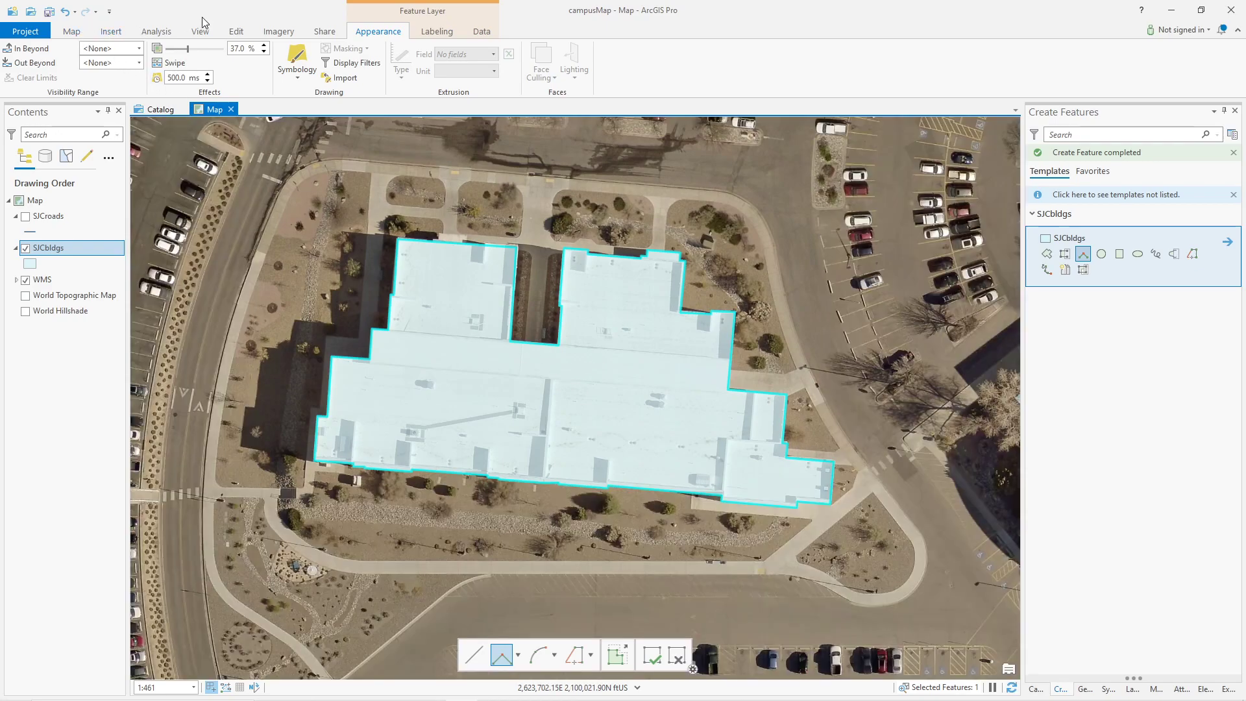
left_click(236, 32)
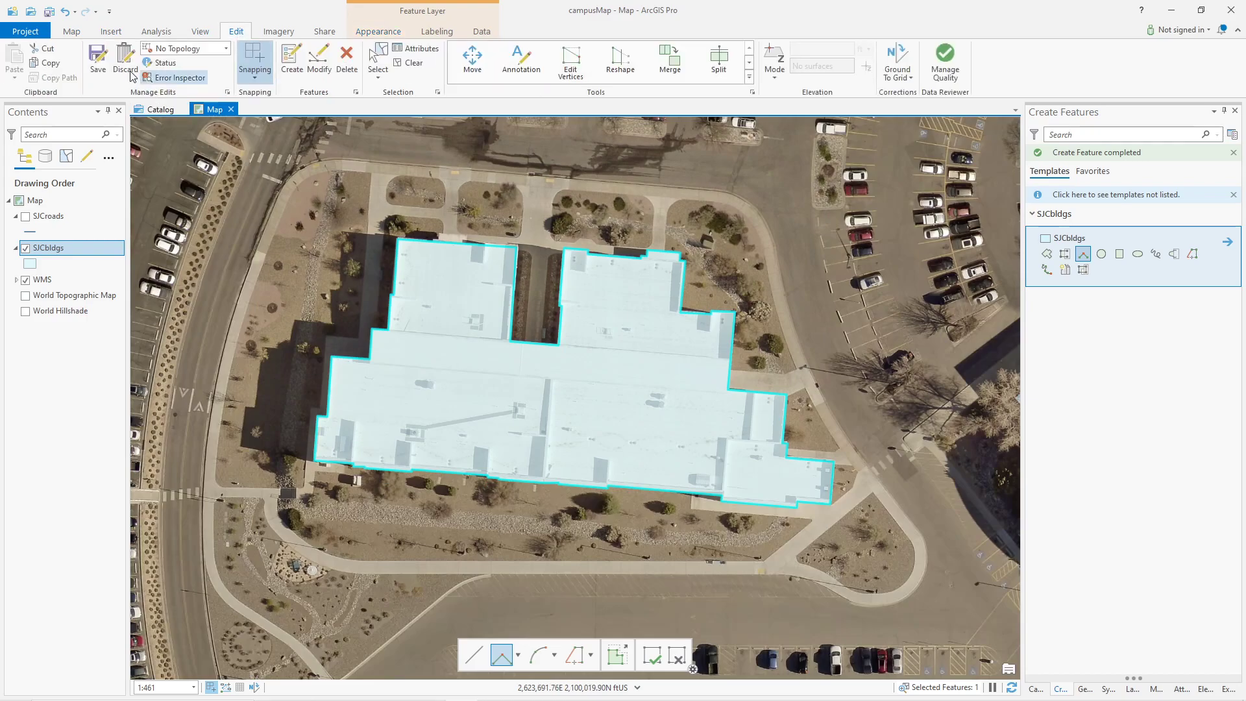
left_click(98, 60)
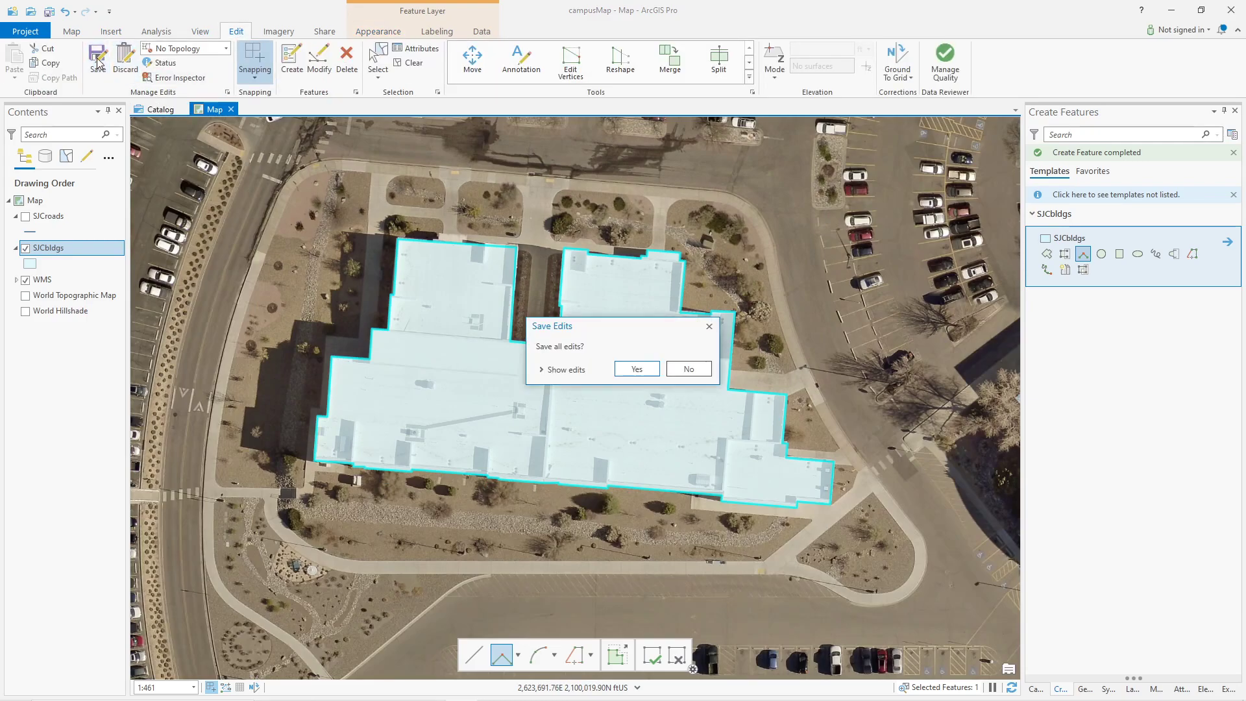
left_click(635, 368)
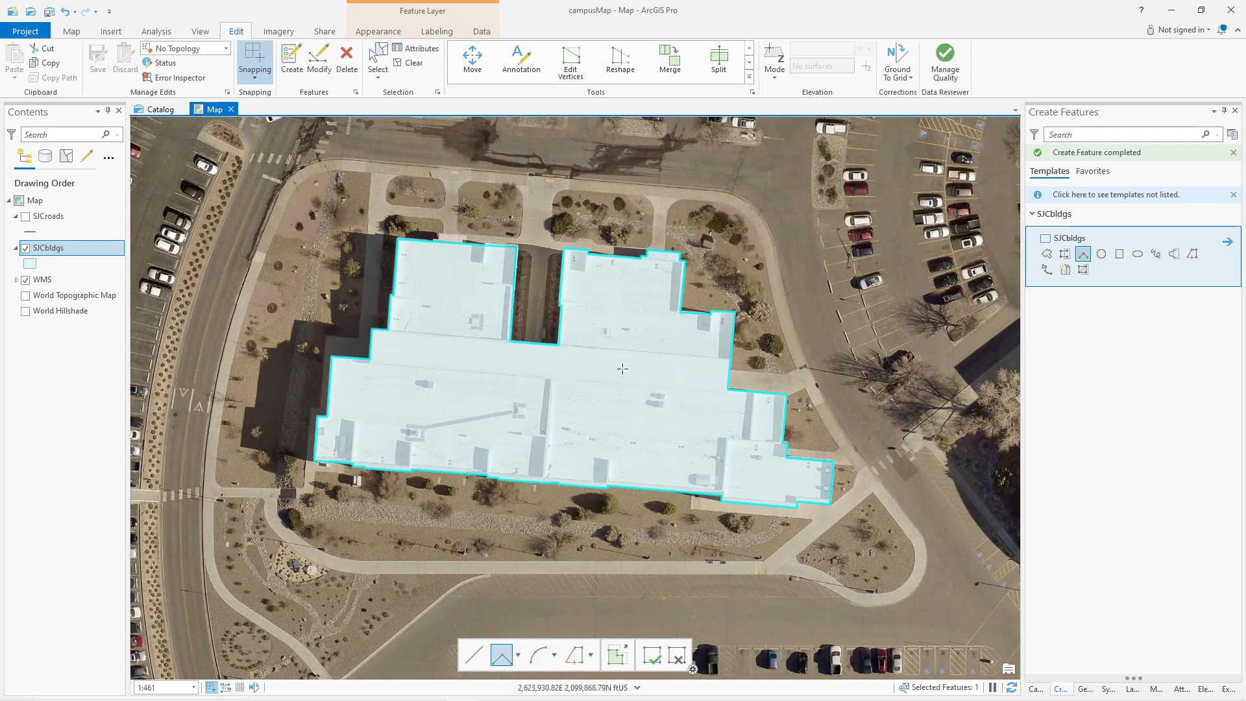
Select the campus building footprints with the Lasso tool, including the small clusters to the north, northwest and southwest.
scroll(795, 410, "down", 5)
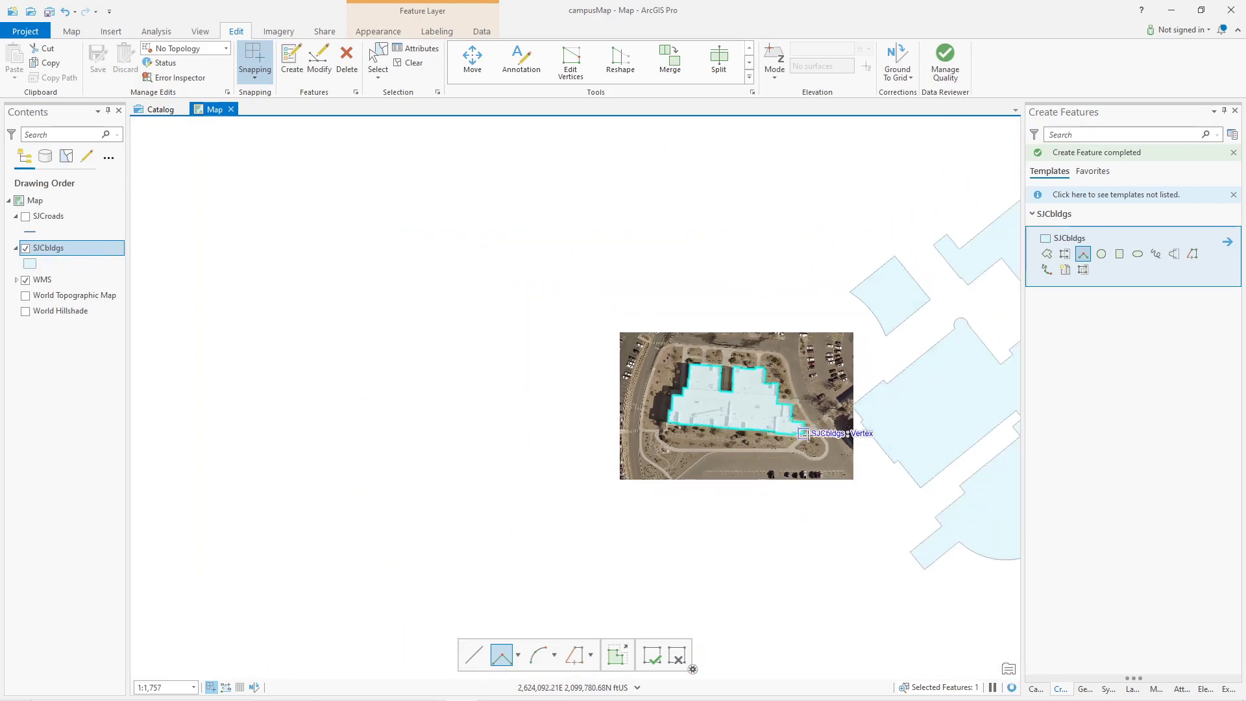
scroll(823, 434, "down", 2)
left_click_drag(880, 434, 615, 506)
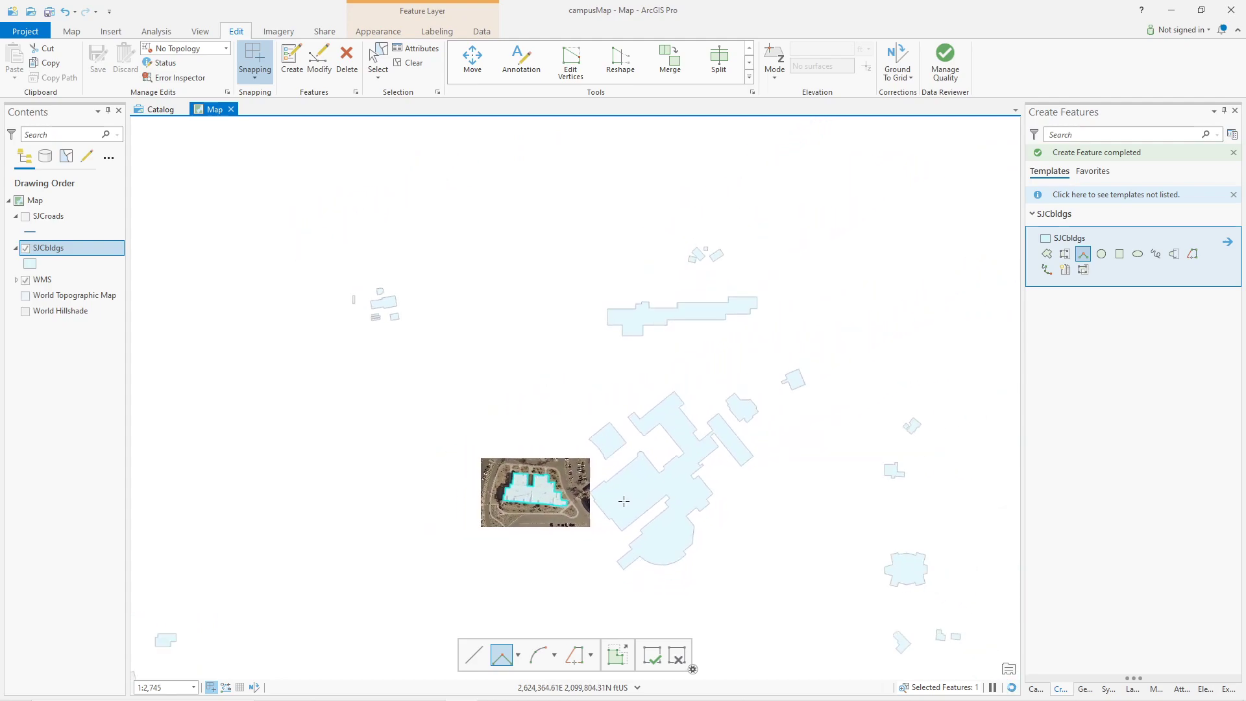
scroll(624, 501, "down", 2)
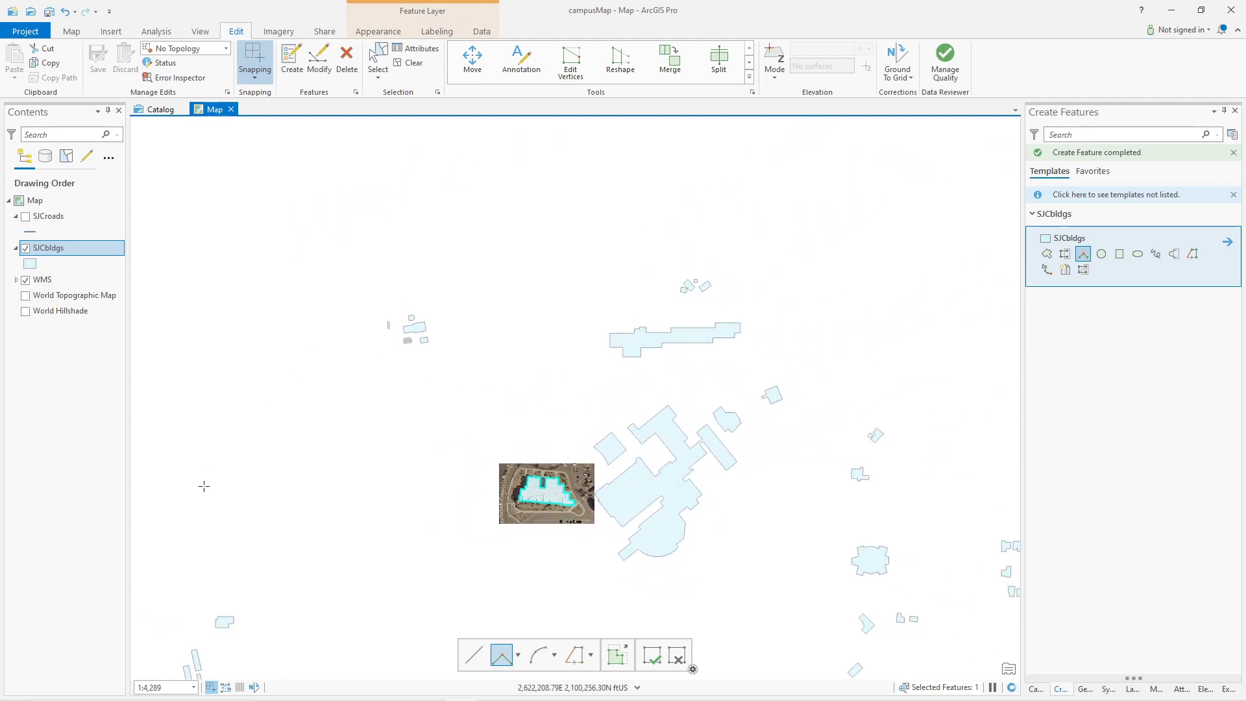
scroll(207, 471, "down", 6)
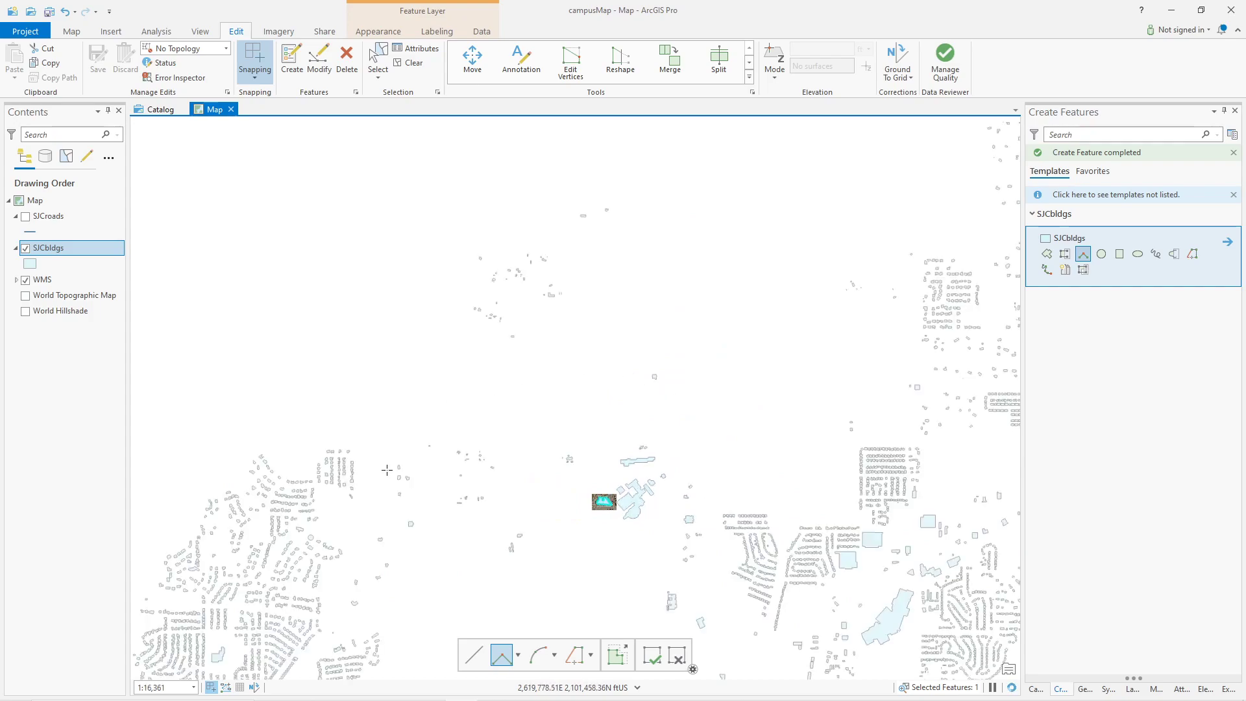
scroll(643, 501, "up", 6)
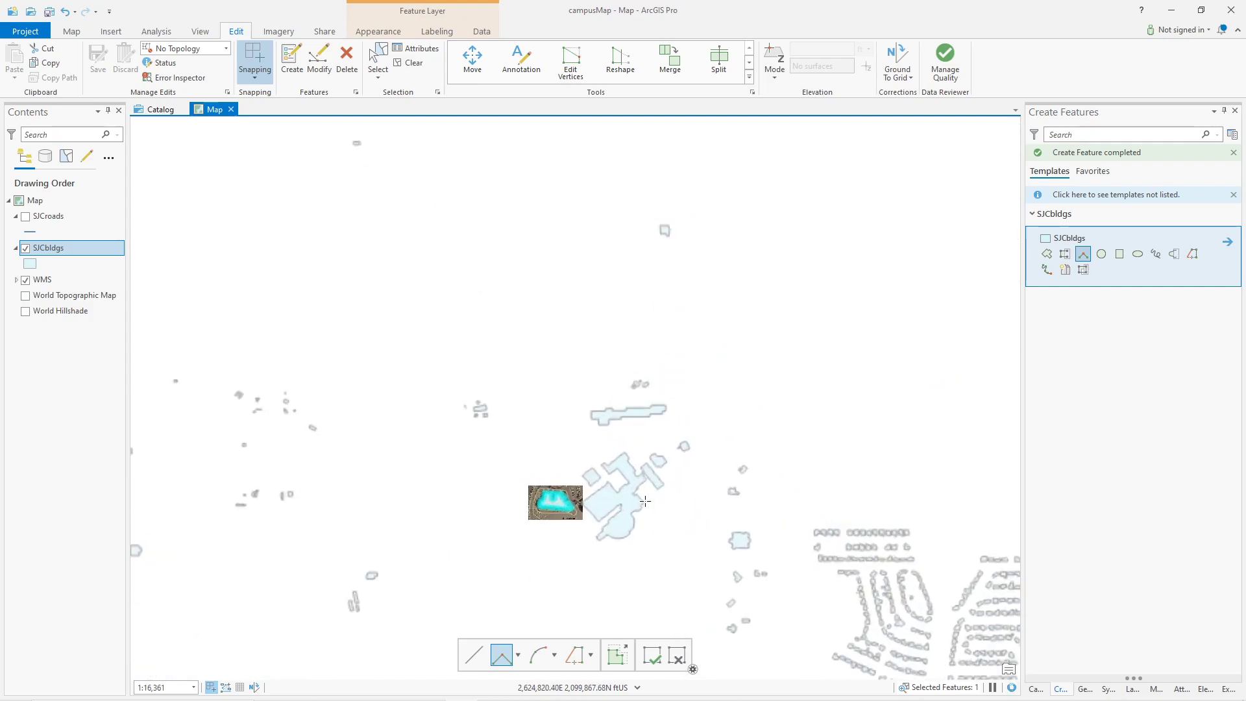
scroll(644, 501, "up", 2)
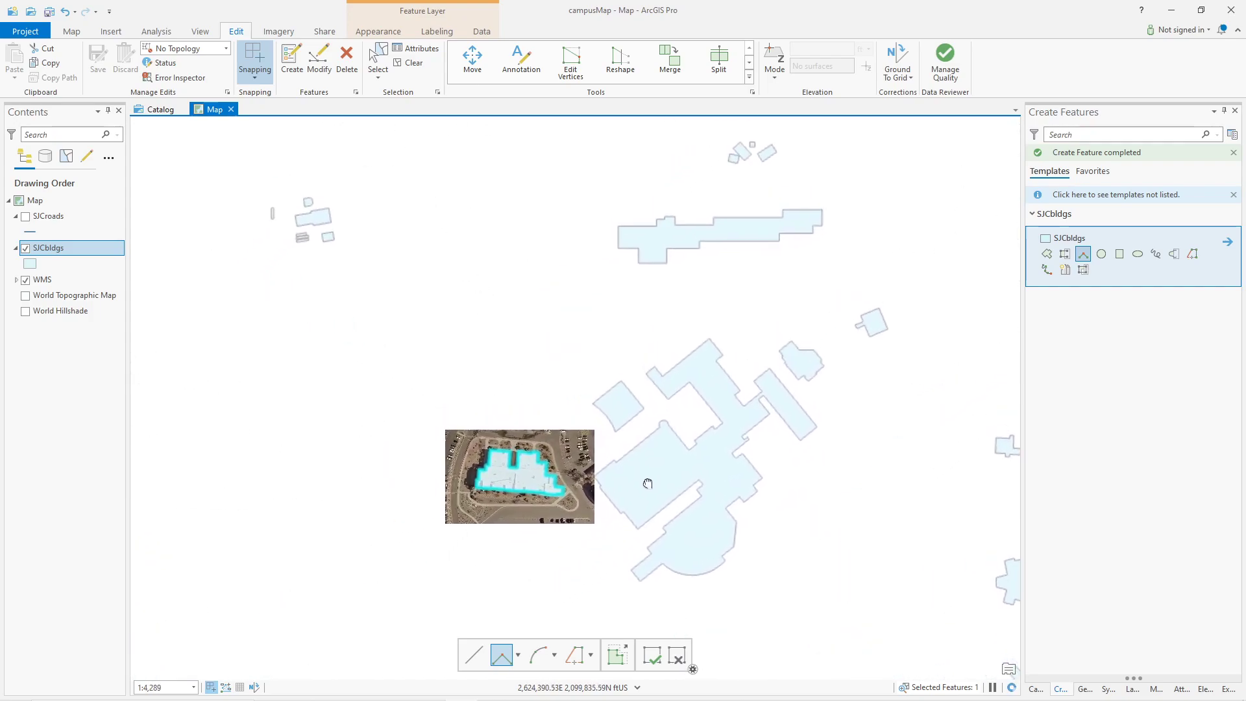
scroll(695, 494, "down", 2)
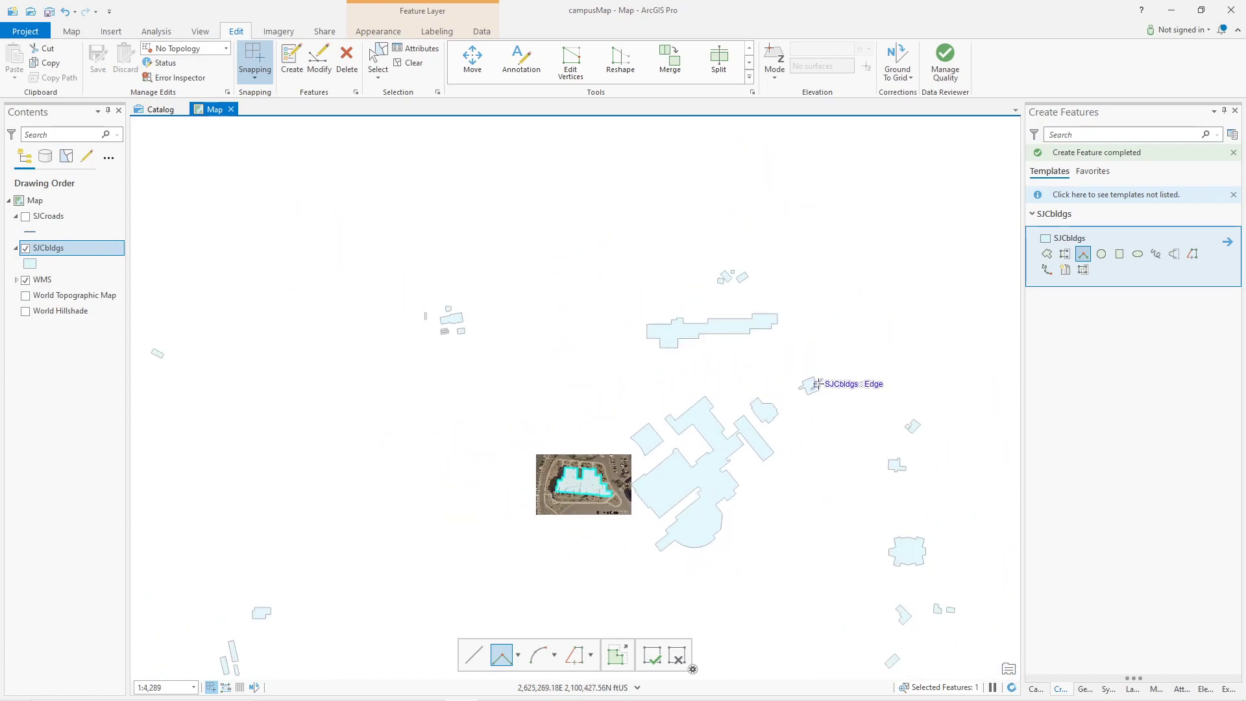
left_click(382, 58)
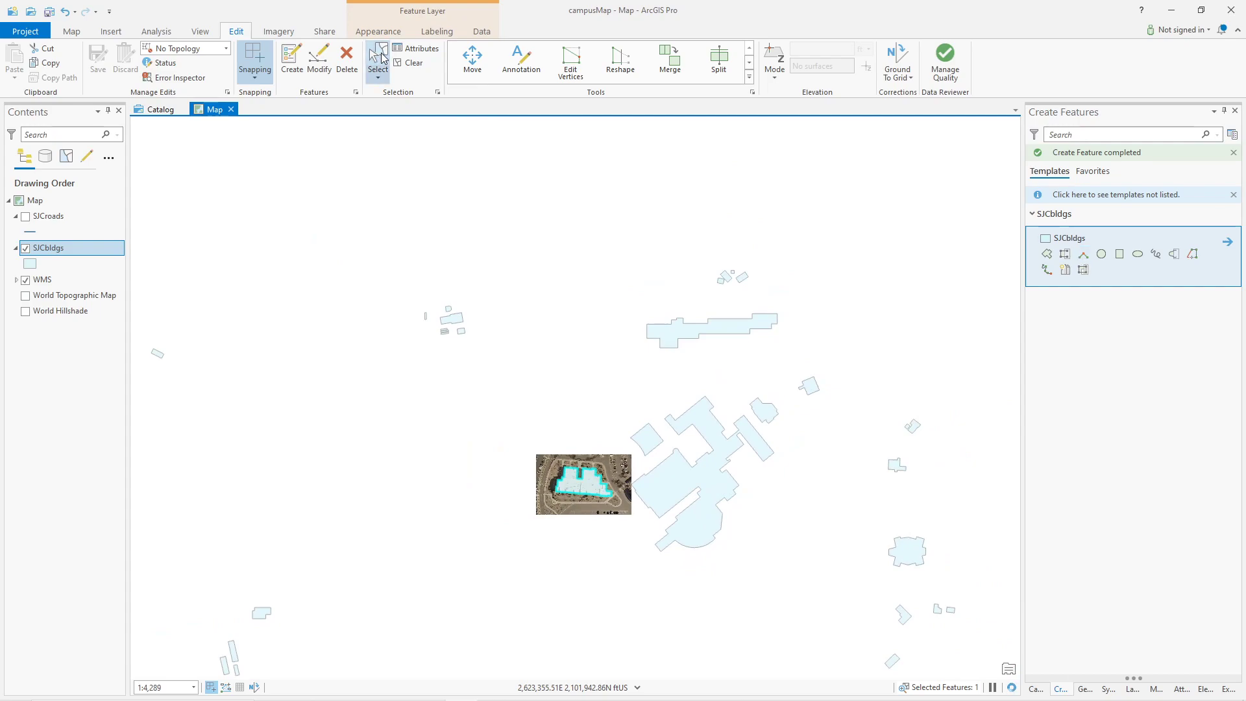
left_click(377, 77)
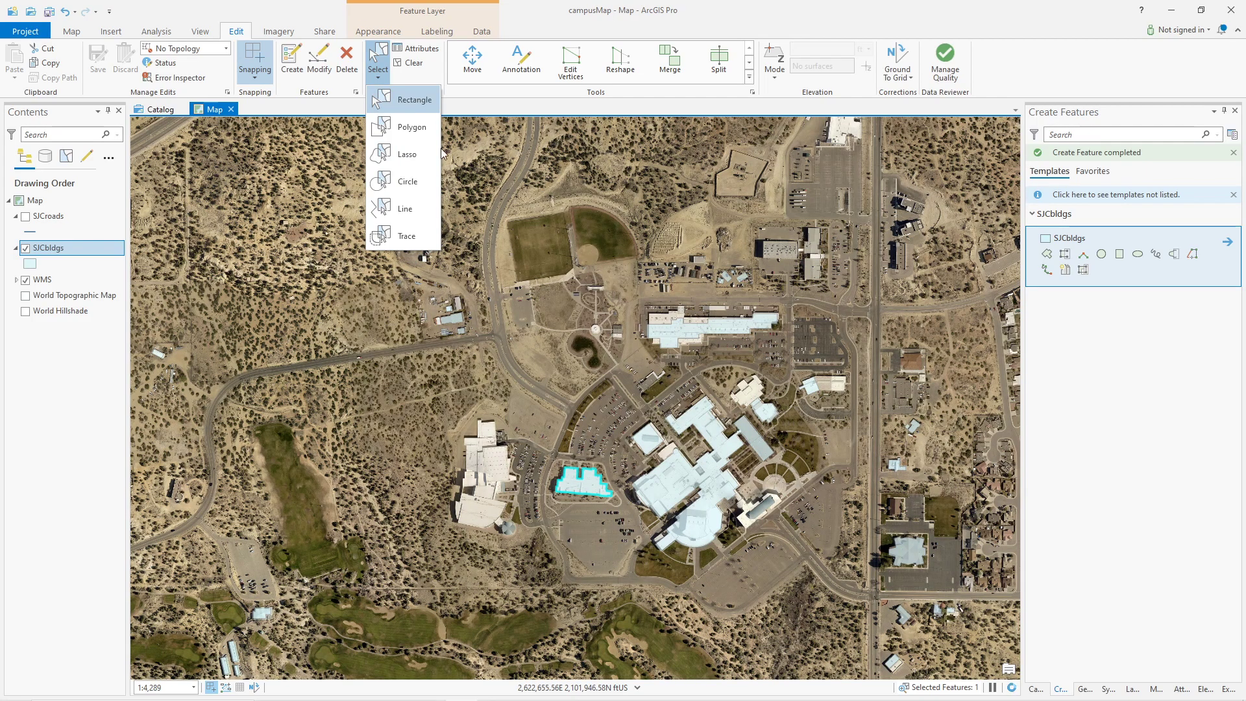
left_click(407, 156)
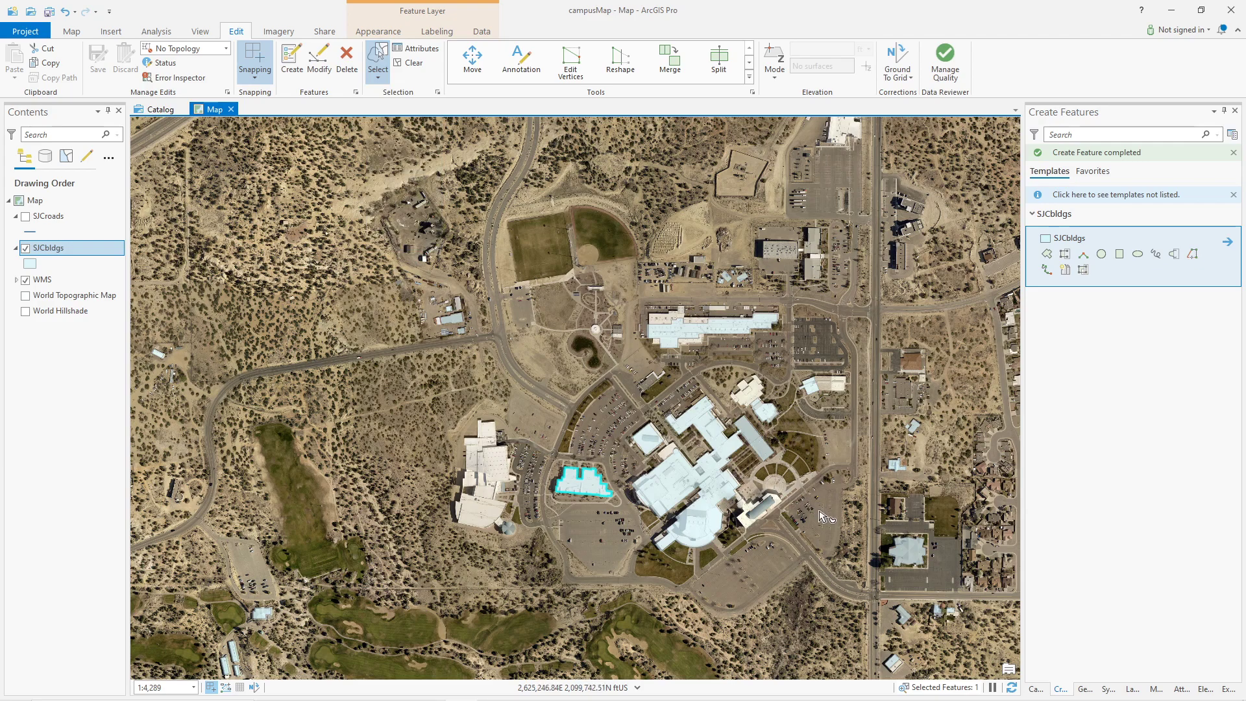
mouse_move(842, 563)
left_mouse_down()
mouse_move(856, 217)
mouse_move(802, 181)
mouse_move(500, 211)
mouse_move(461, 185)
mouse_move(326, 243)
mouse_move(274, 345)
mouse_move(209, 638)
mouse_move(221, 678)
mouse_move(805, 593)
mouse_move(834, 574)
left_mouse_up()
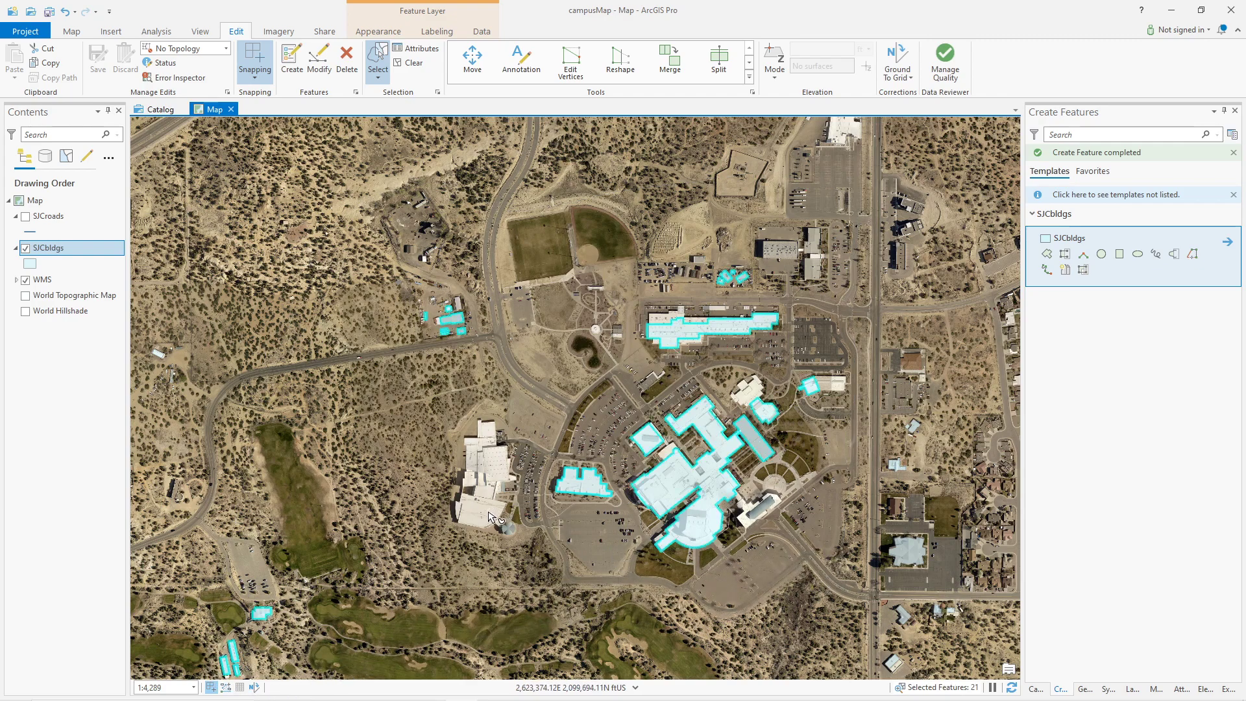
Open the SJCbldgs attribute table and switch the selection from the campus footprints to all other buildings.
scroll(659, 519, "down", 2)
left_click_drag(636, 544, 633, 447)
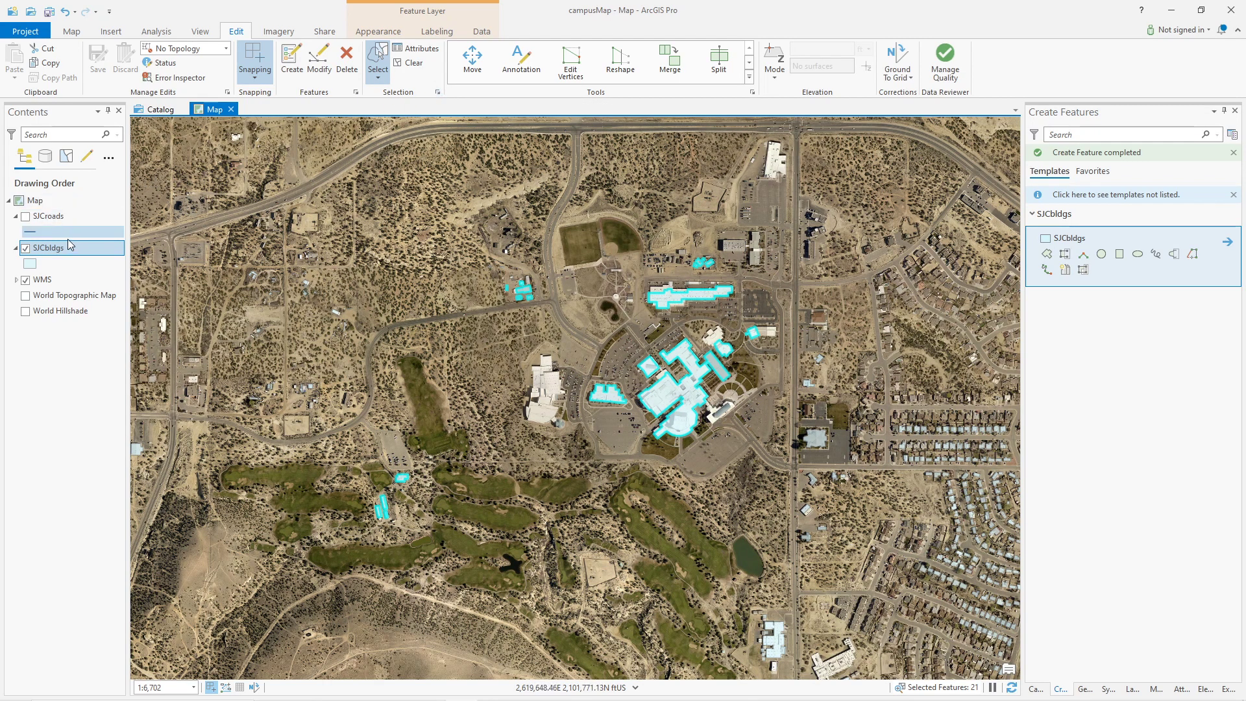
right_click(54, 252)
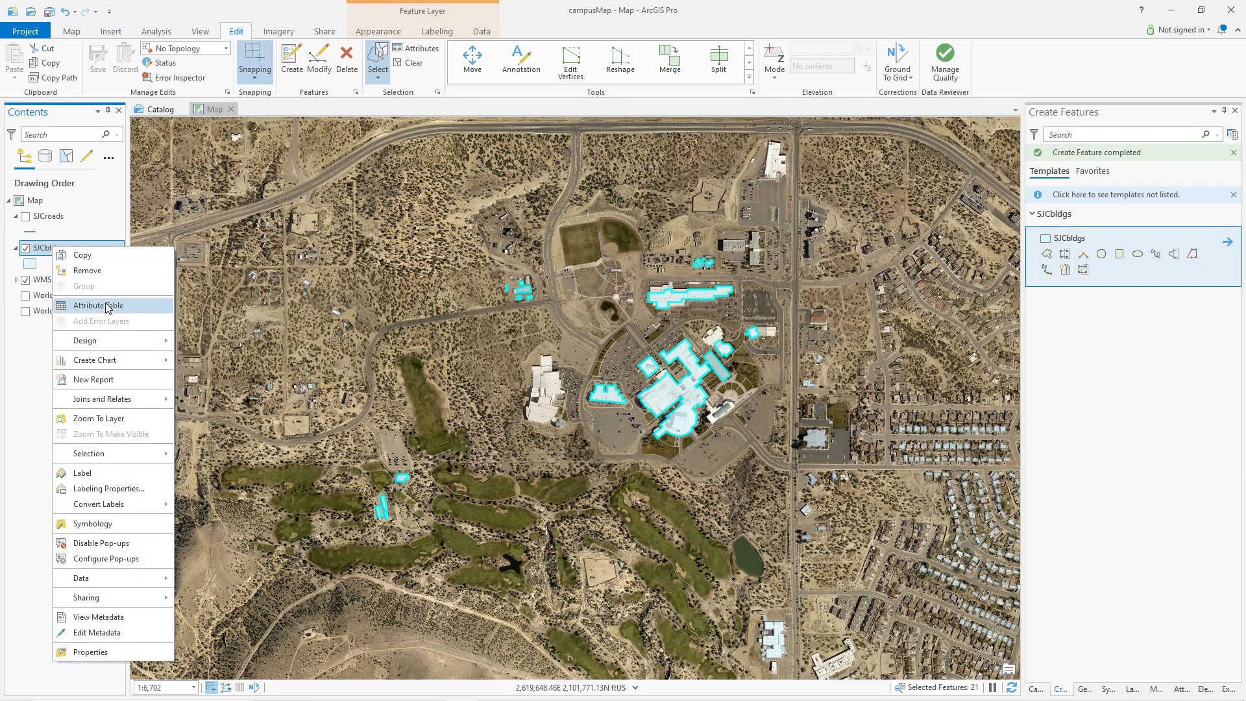
left_click(106, 304)
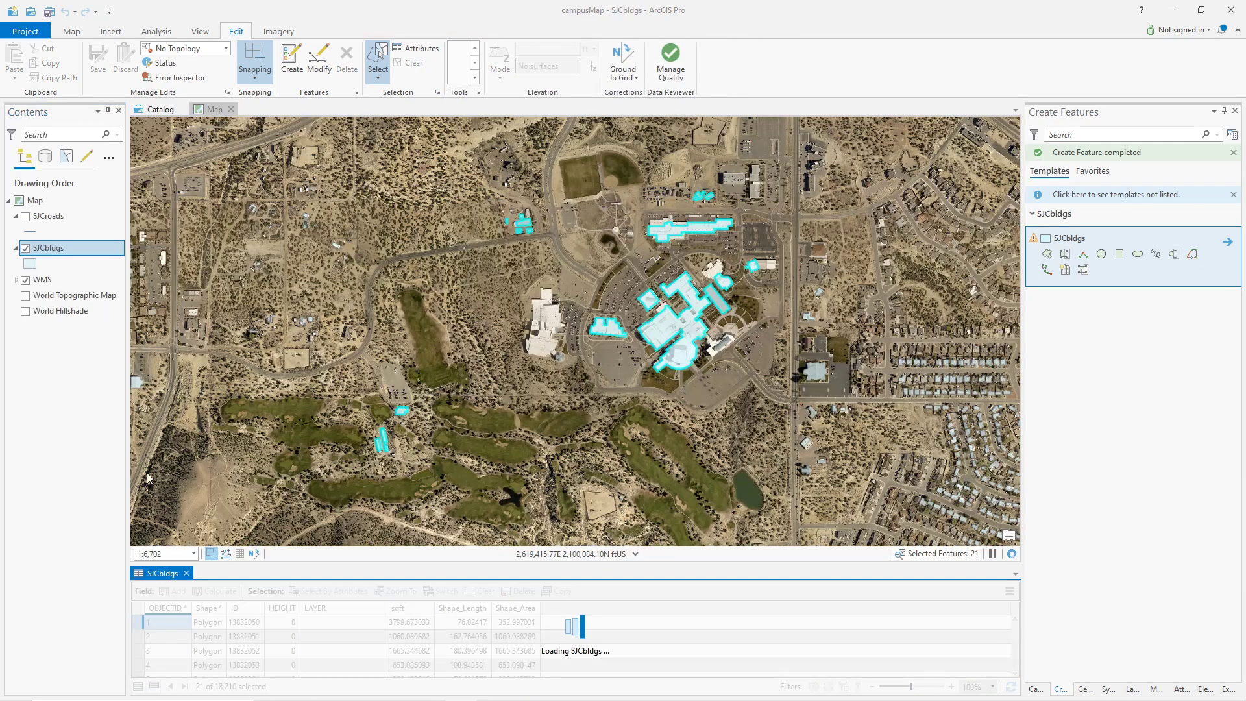
left_click_drag(164, 573, 371, 112)
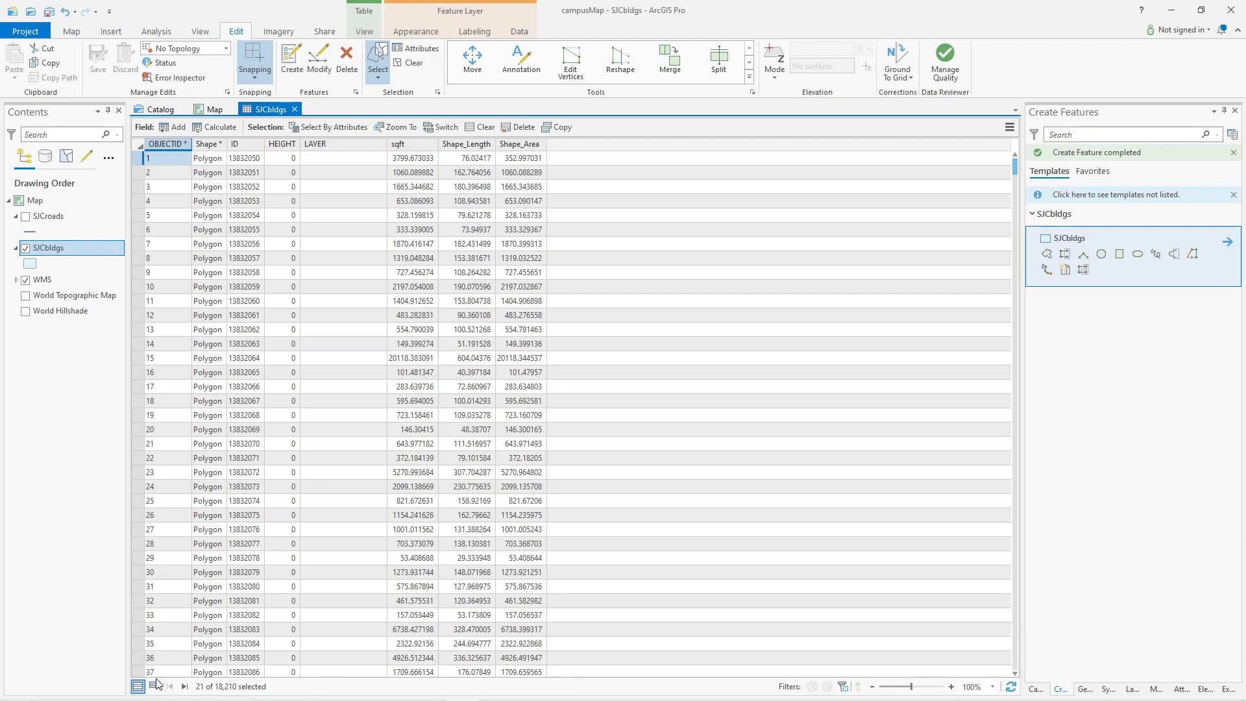
left_click(441, 127)
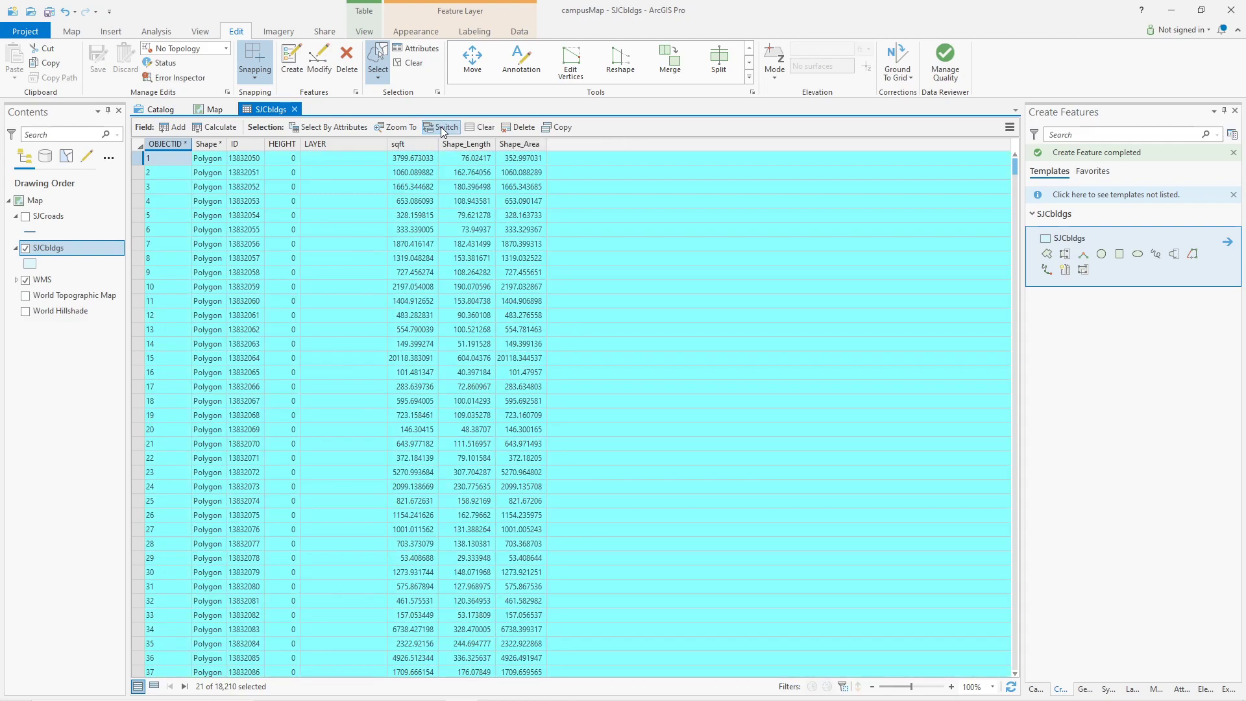
left_click(295, 110)
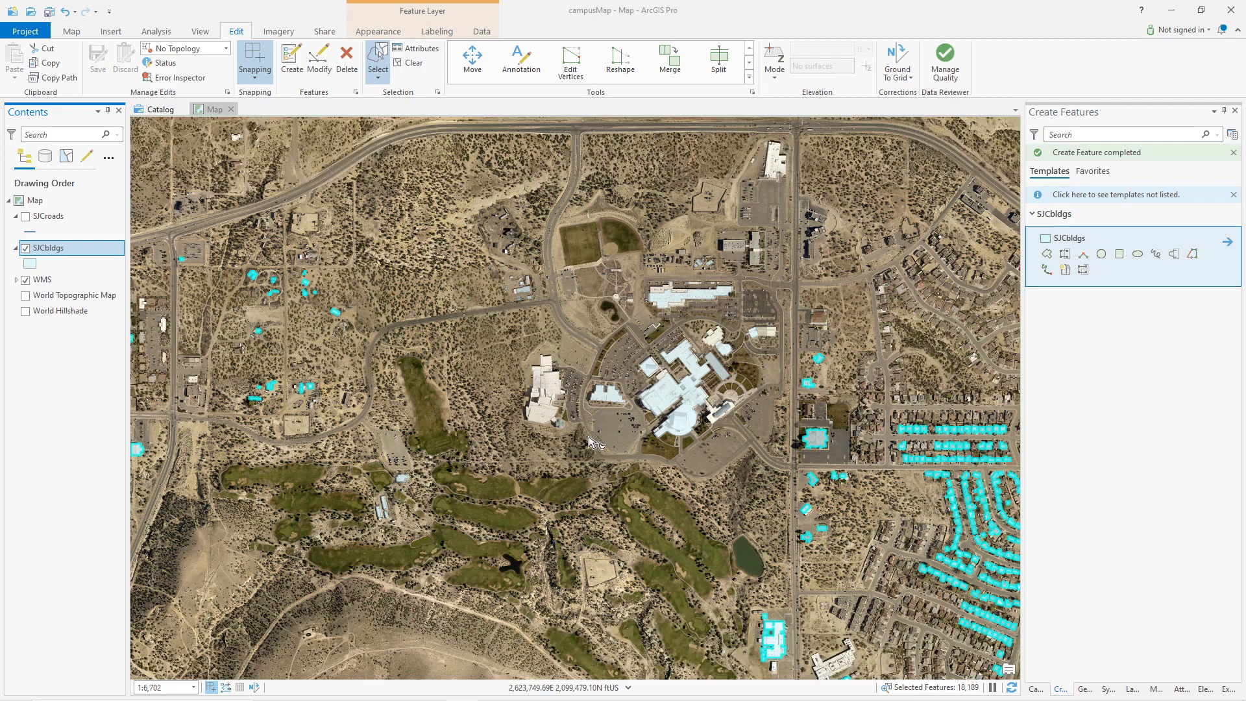
Try to delete the selected off-campus buildings directly from the map view.
scroll(652, 401, "down", 3)
scroll(644, 401, "up", 3)
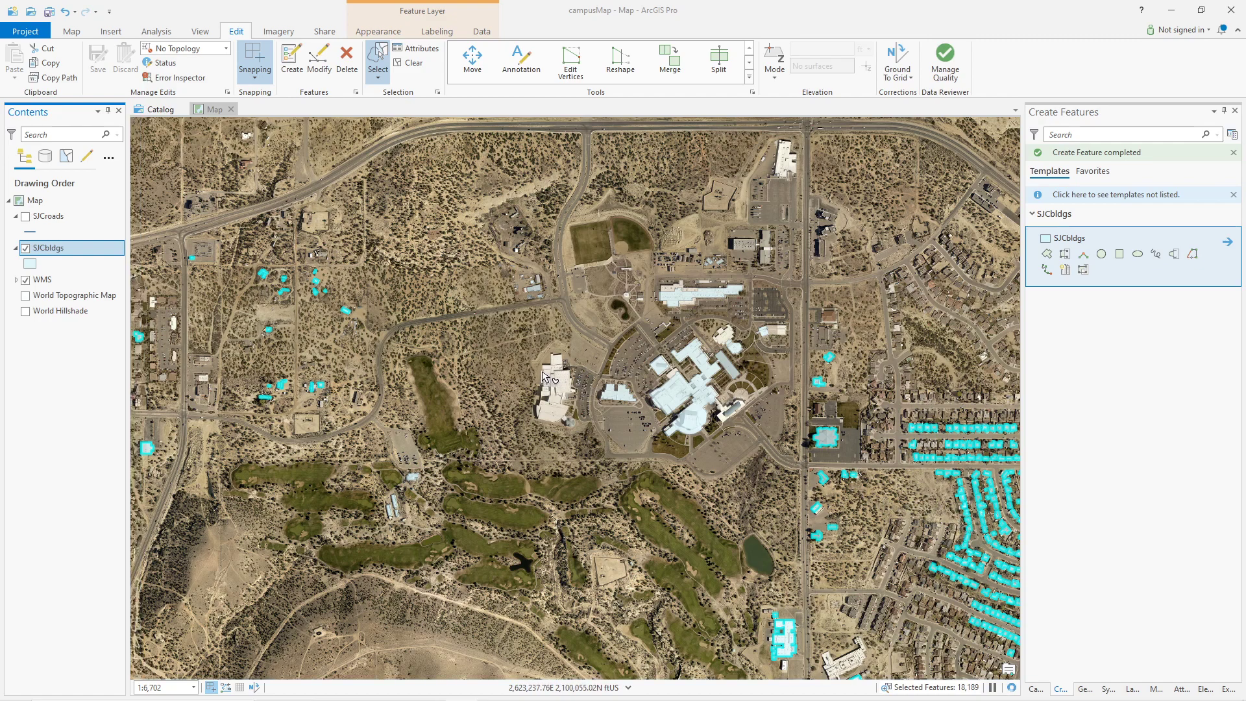
key("Delete")
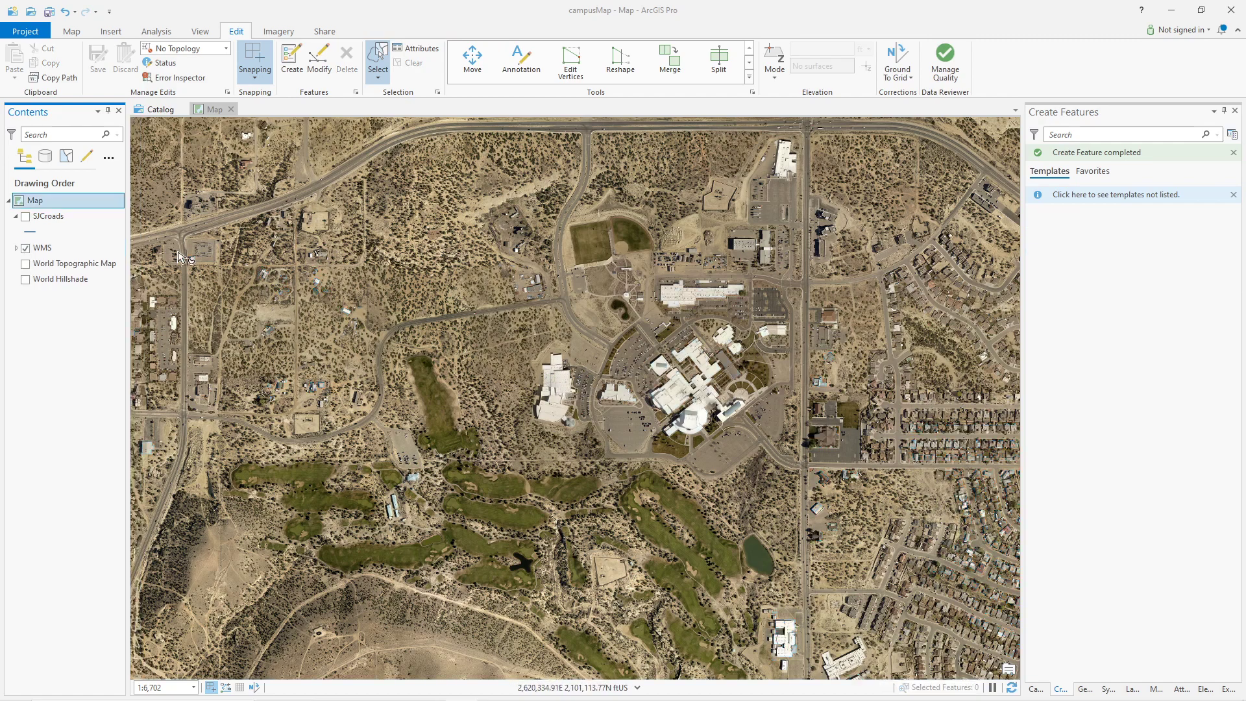
Toggle the WMS imagery, and undo the recent actions back through the removal of the SJCbldgs layer.
left_click(25, 248)
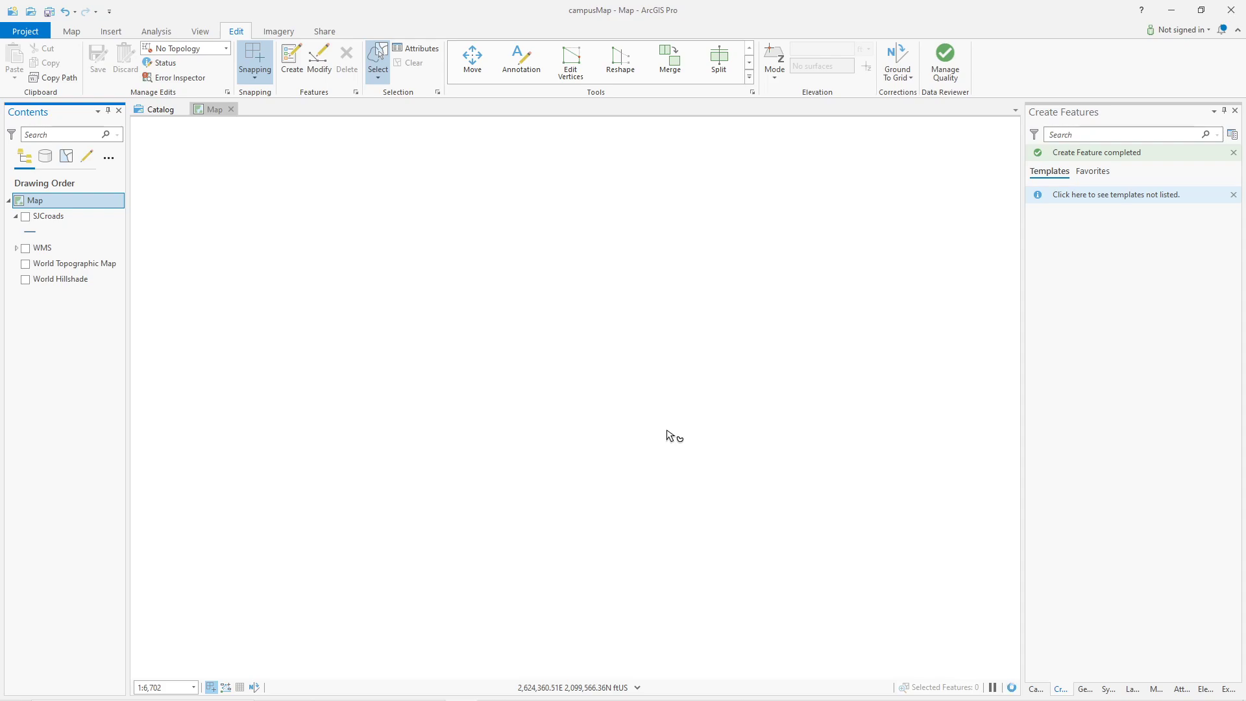
left_click(26, 249)
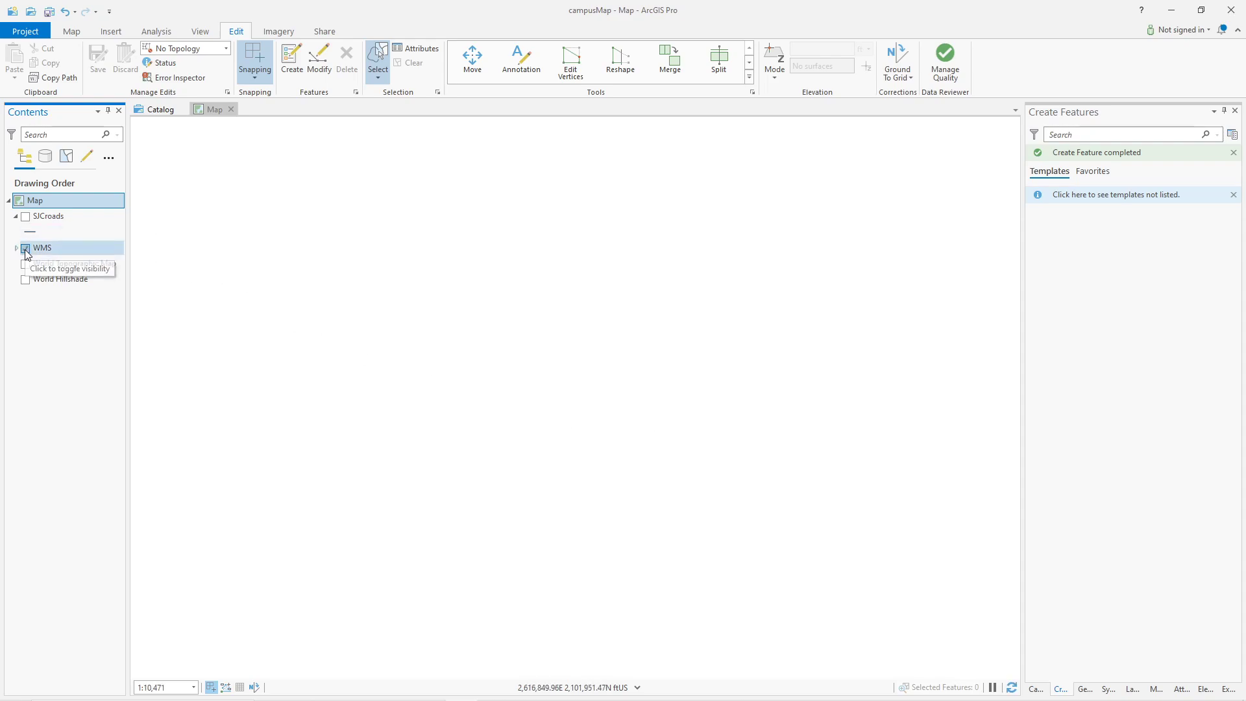
scroll(672, 402, "up", 3)
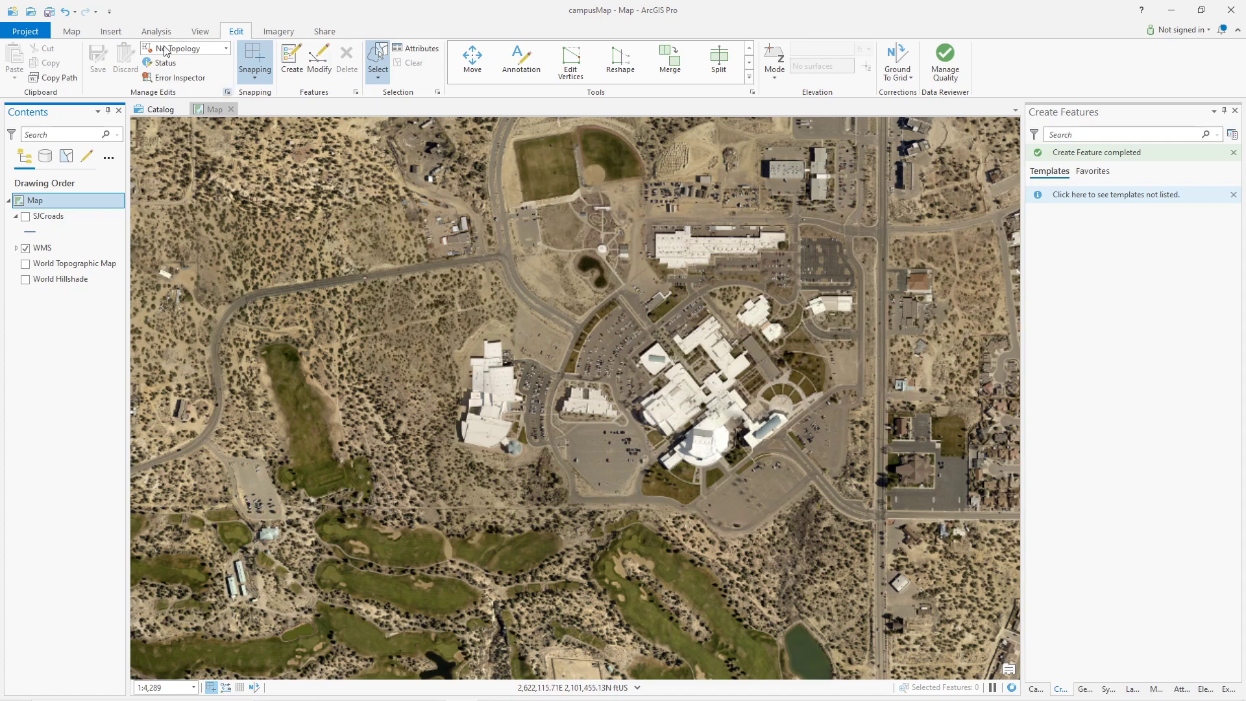
left_click(68, 12)
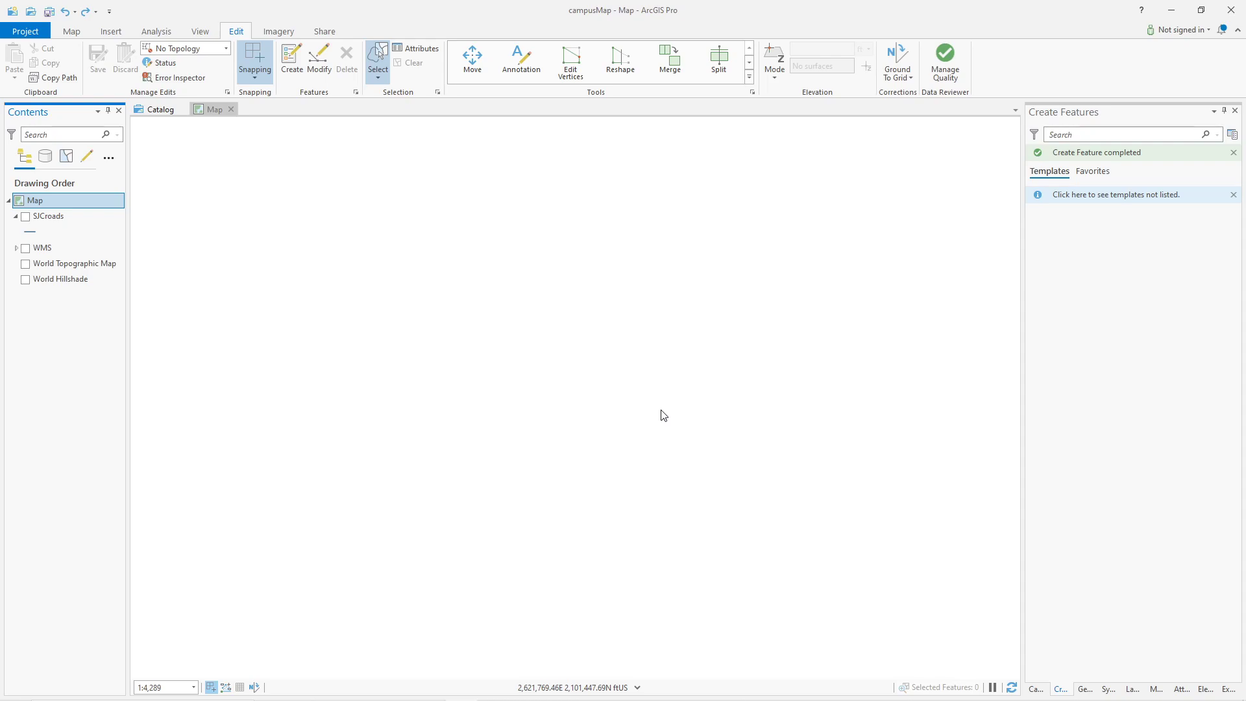
left_click(75, 12)
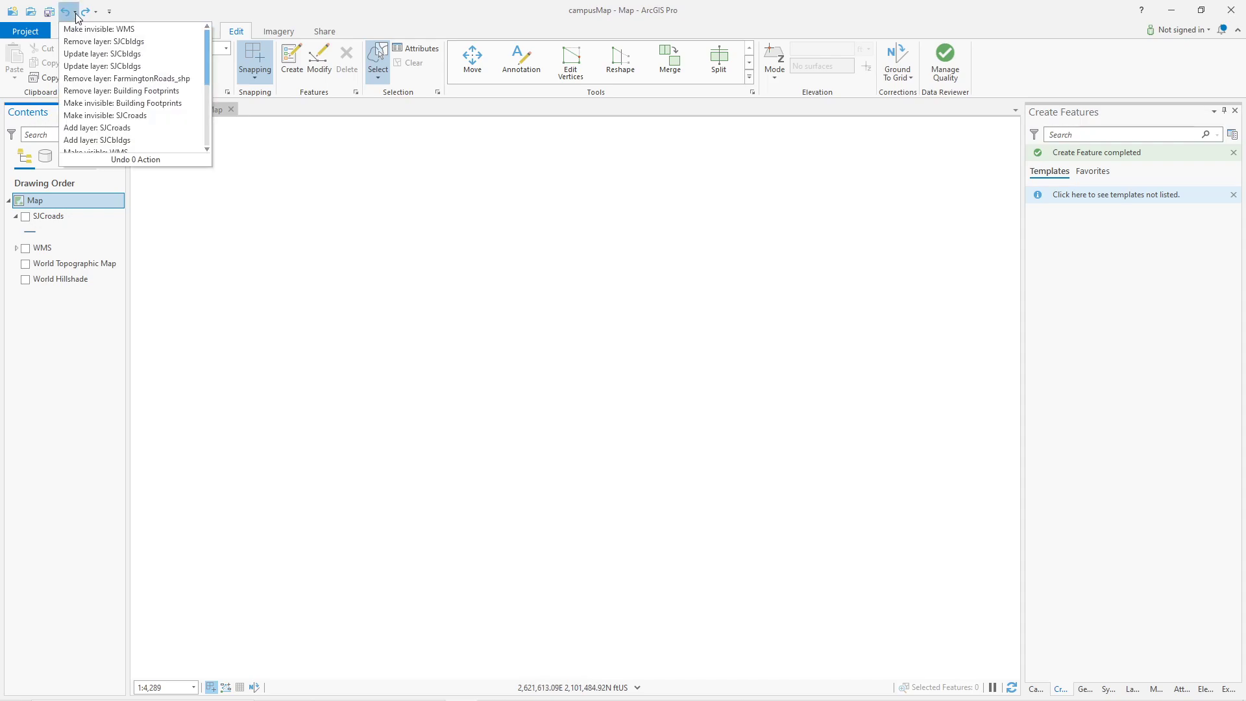
left_click(122, 42)
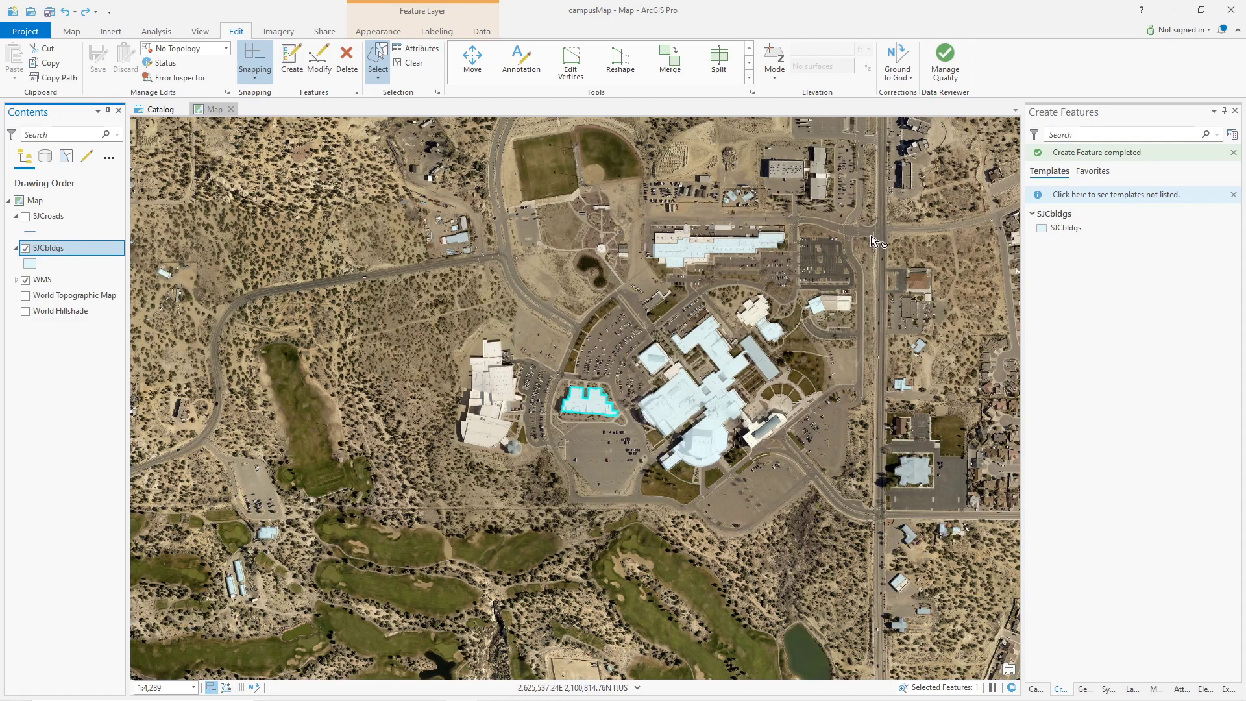
Hide the WMS imagery and lasso all campus building footprints, including the outlying north, northwest and southwest clusters.
scroll(875, 242, "down", 2)
left_click_drag(826, 388, 778, 474)
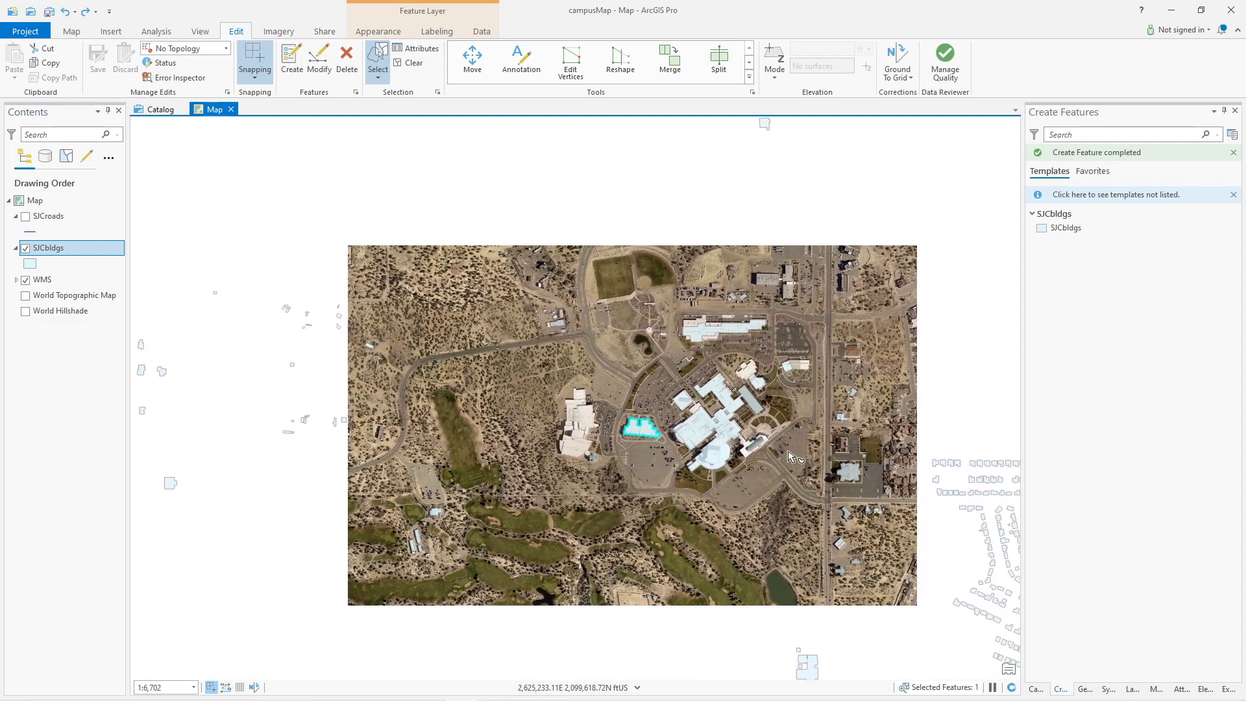
left_click(25, 280)
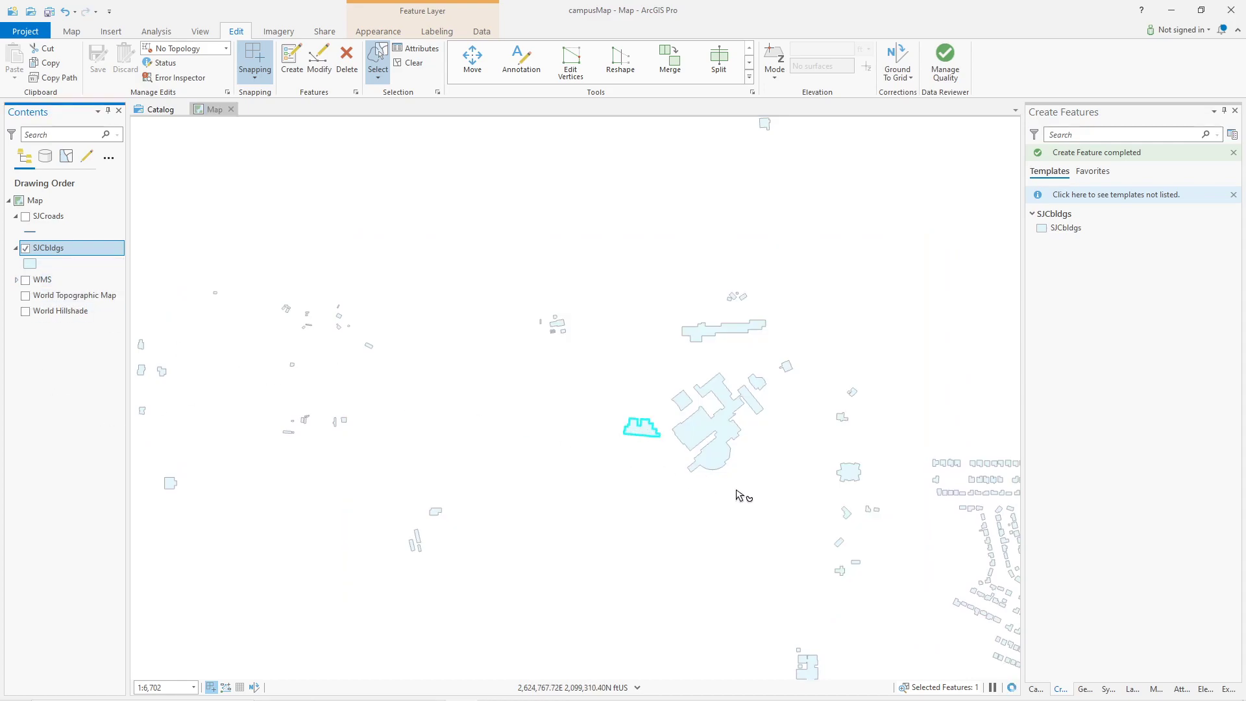
mouse_move(797, 469)
left_mouse_down()
mouse_move(807, 454)
mouse_move(792, 314)
mouse_move(628, 255)
mouse_move(495, 334)
mouse_move(371, 529)
mouse_move(732, 503)
left_mouse_up()
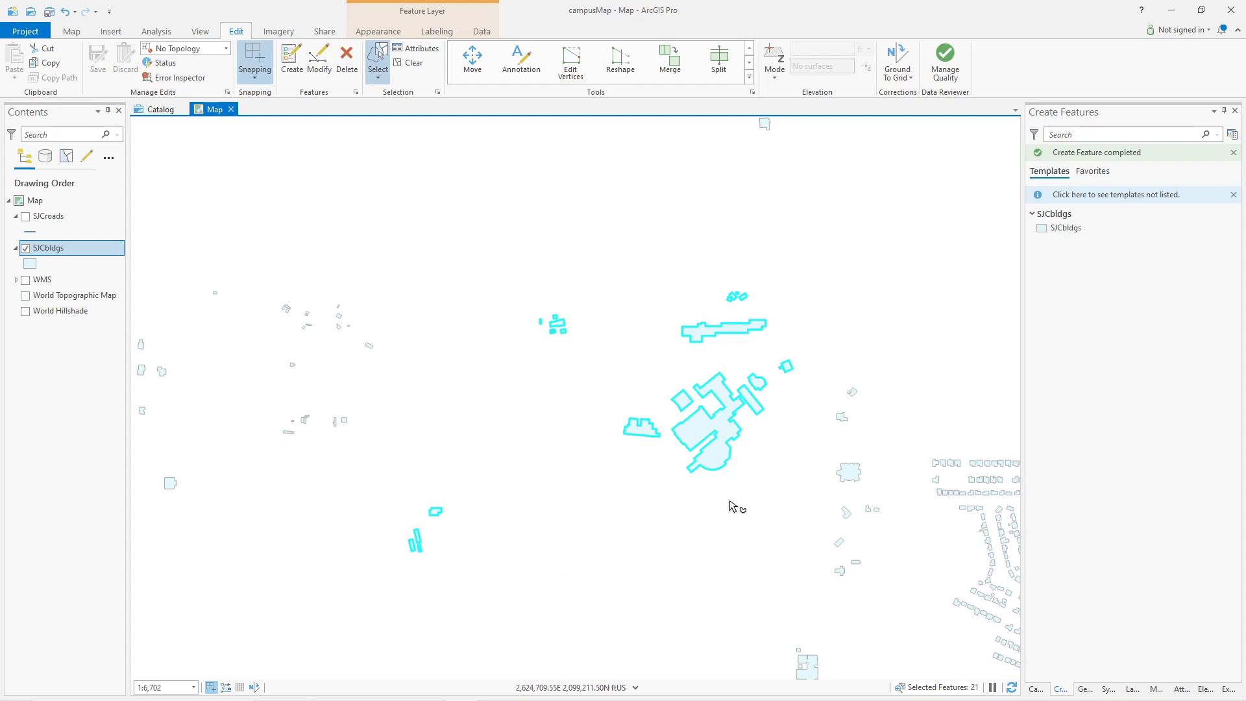
Switch the selection in the SJCbldgs attribute table to the off-campus buildings and delete those records.
right_click(44, 251)
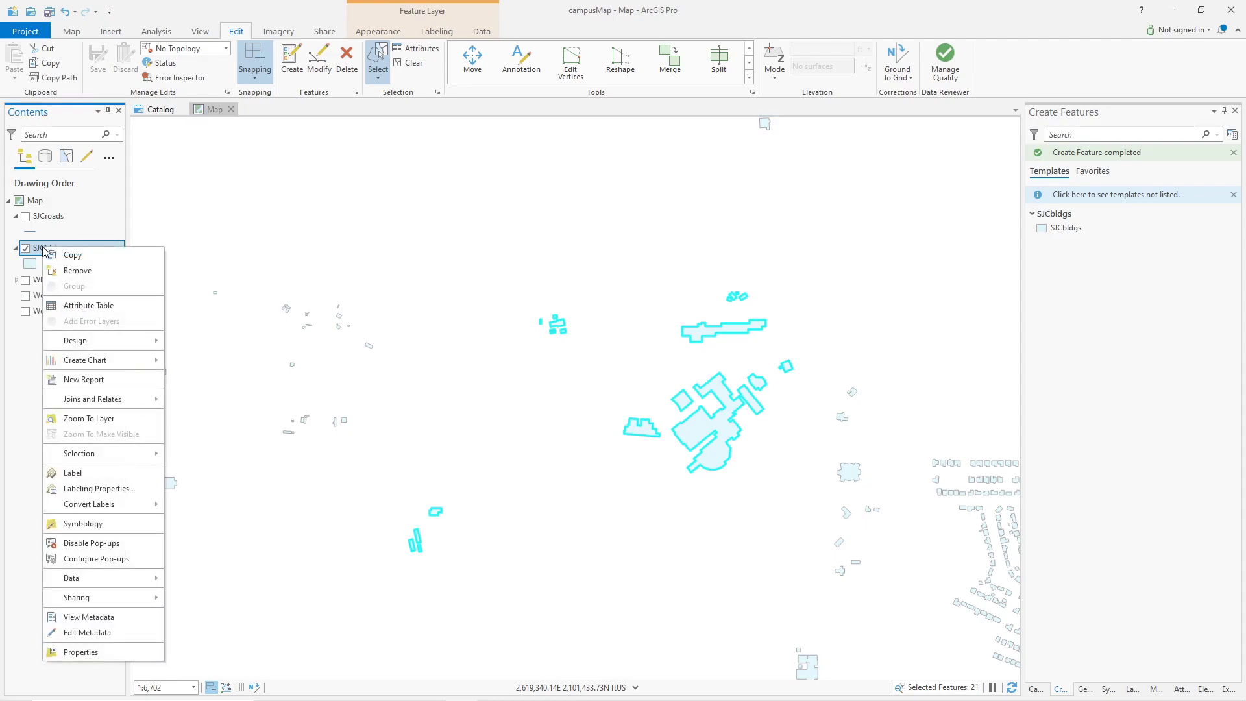
left_click(89, 306)
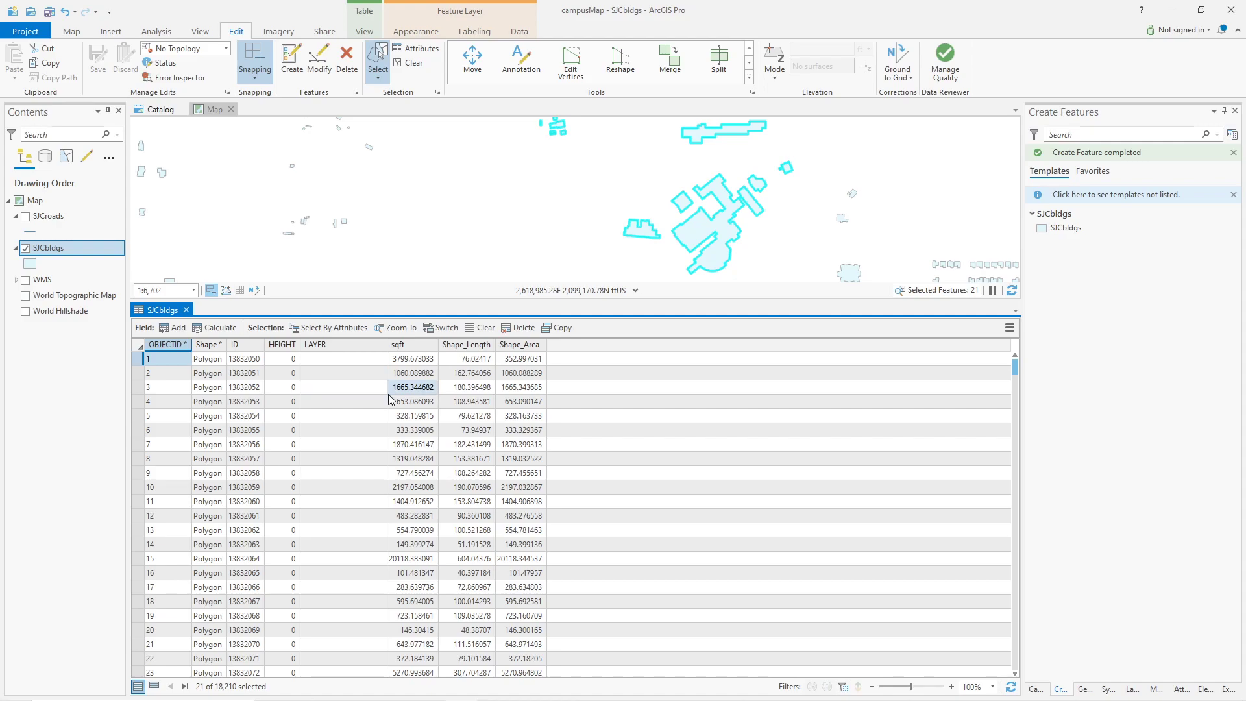
key("ctrl+u")
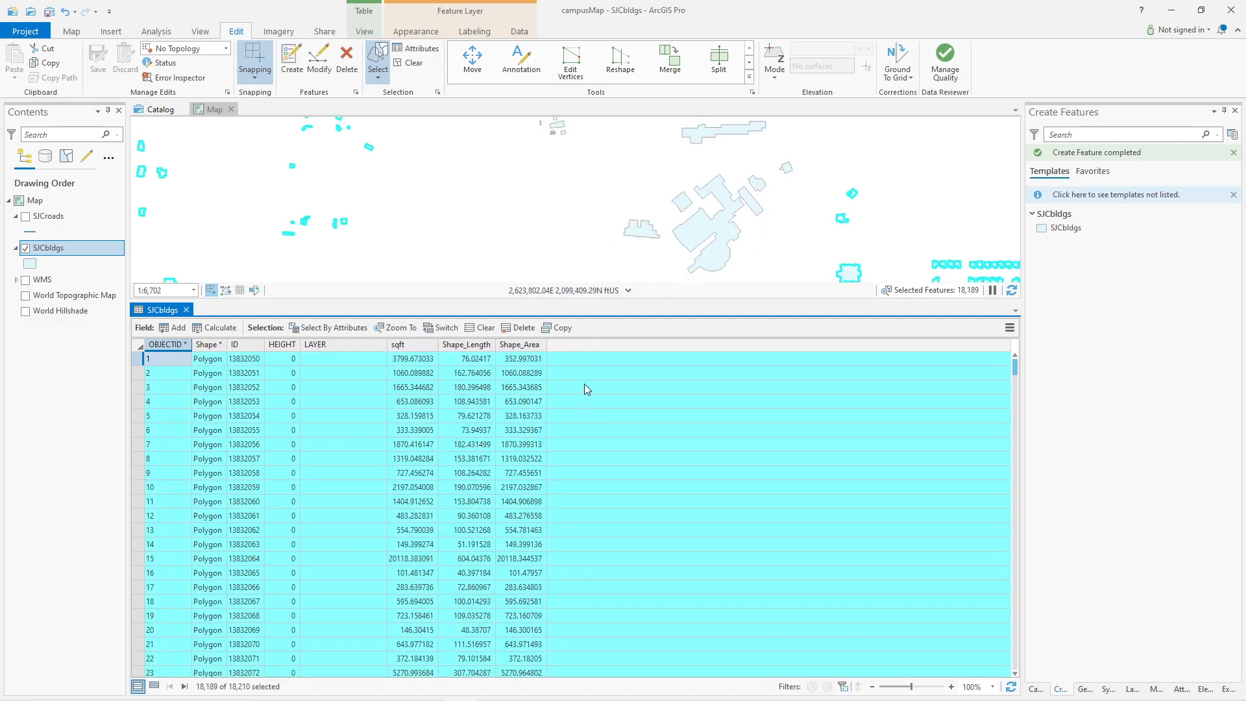
left_click(521, 327)
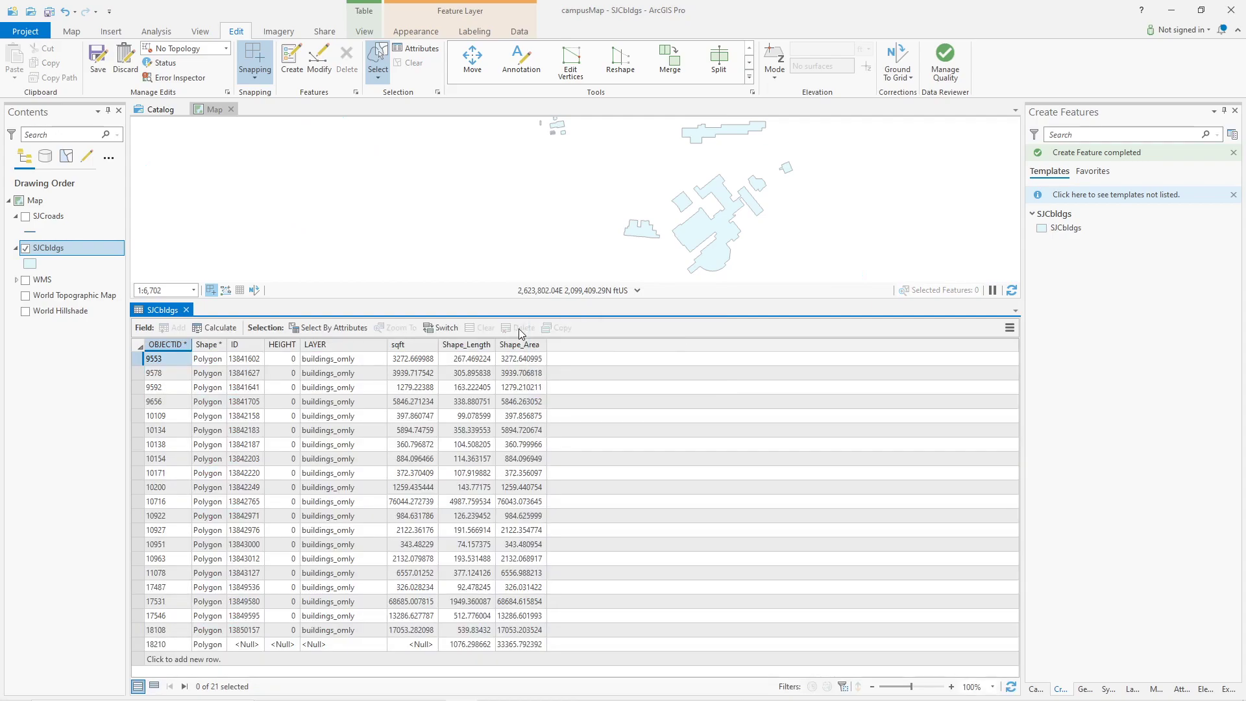
left_click(186, 310)
Check the remaining campus footprints on the map and turn the WMS imagery back on.
scroll(639, 360, "down", 5)
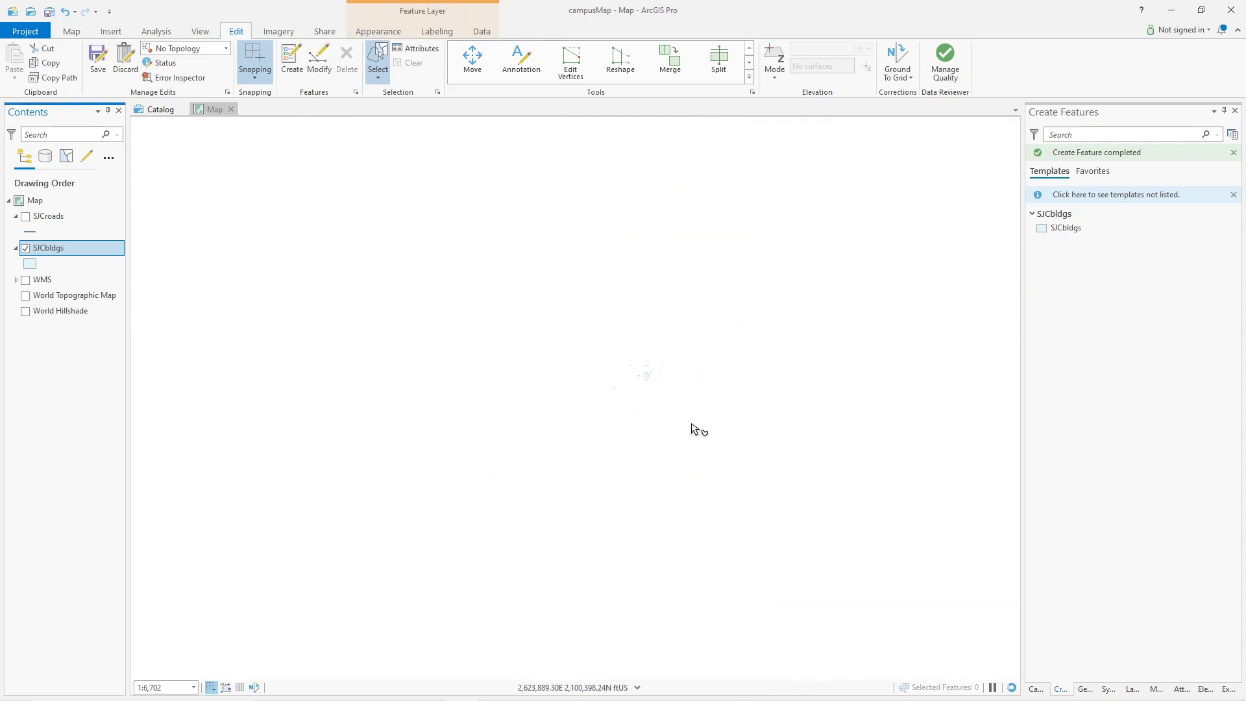
scroll(645, 375, "up", 5)
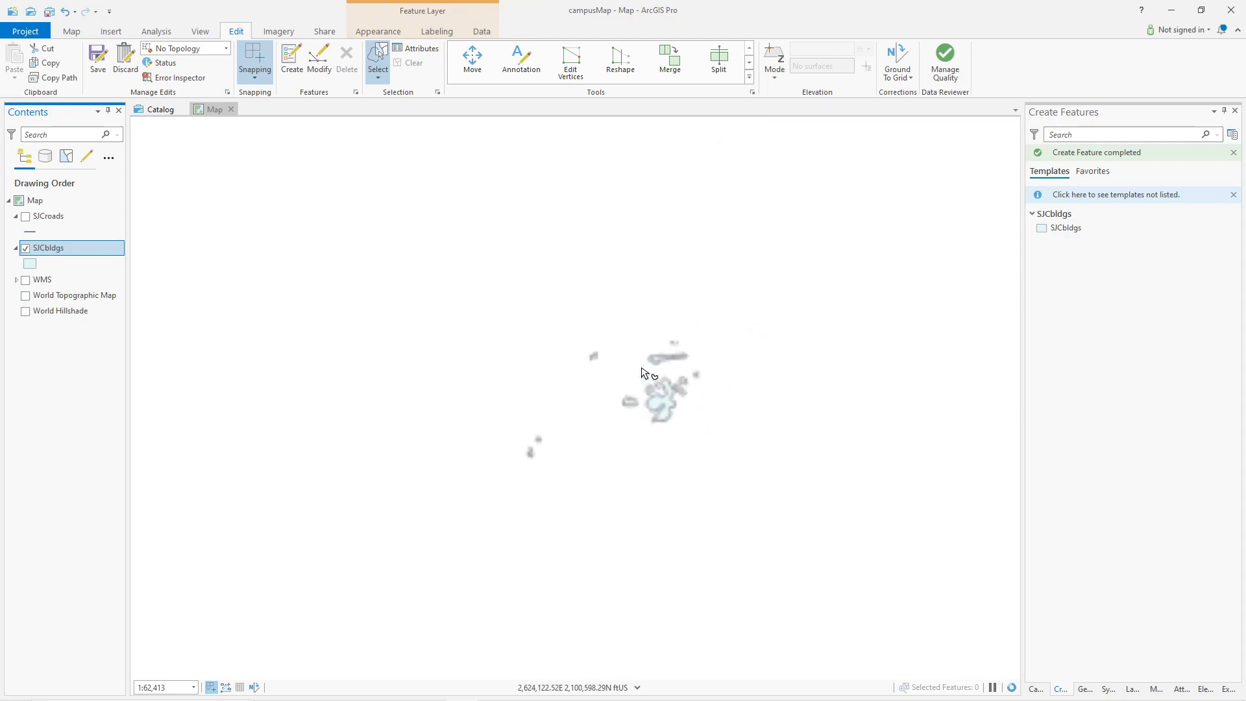
scroll(646, 383, "up", 3)
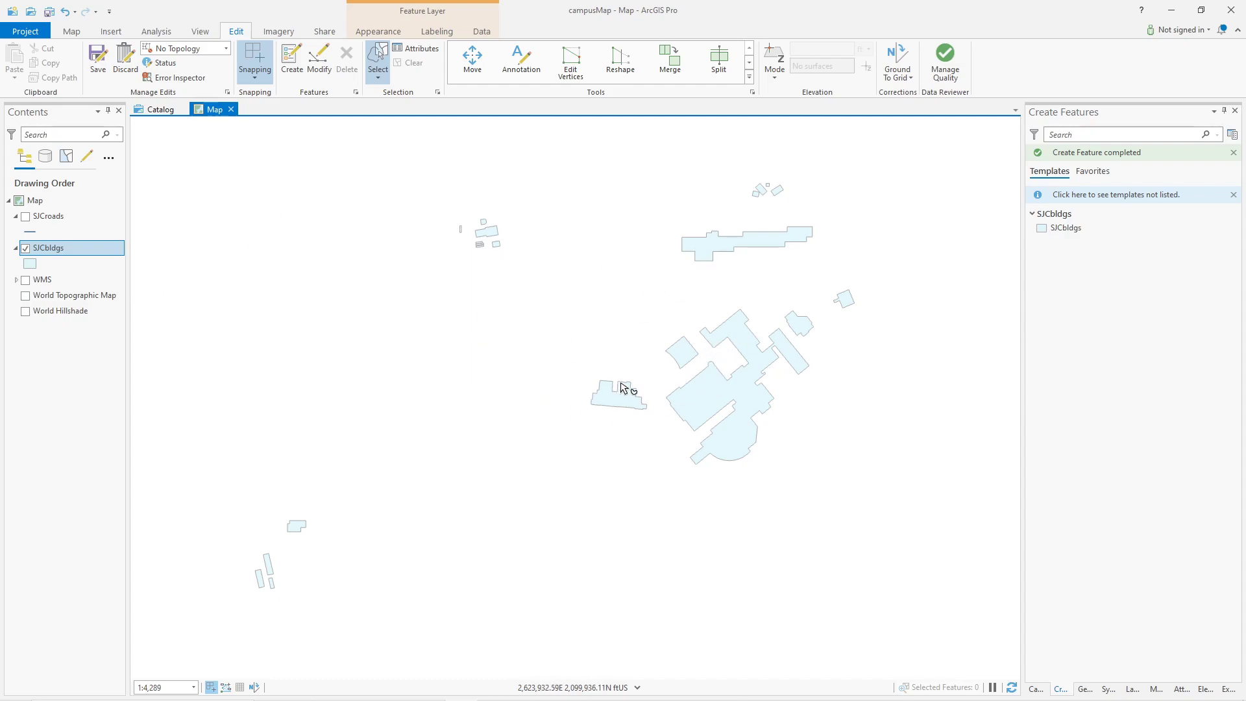
left_click(26, 280)
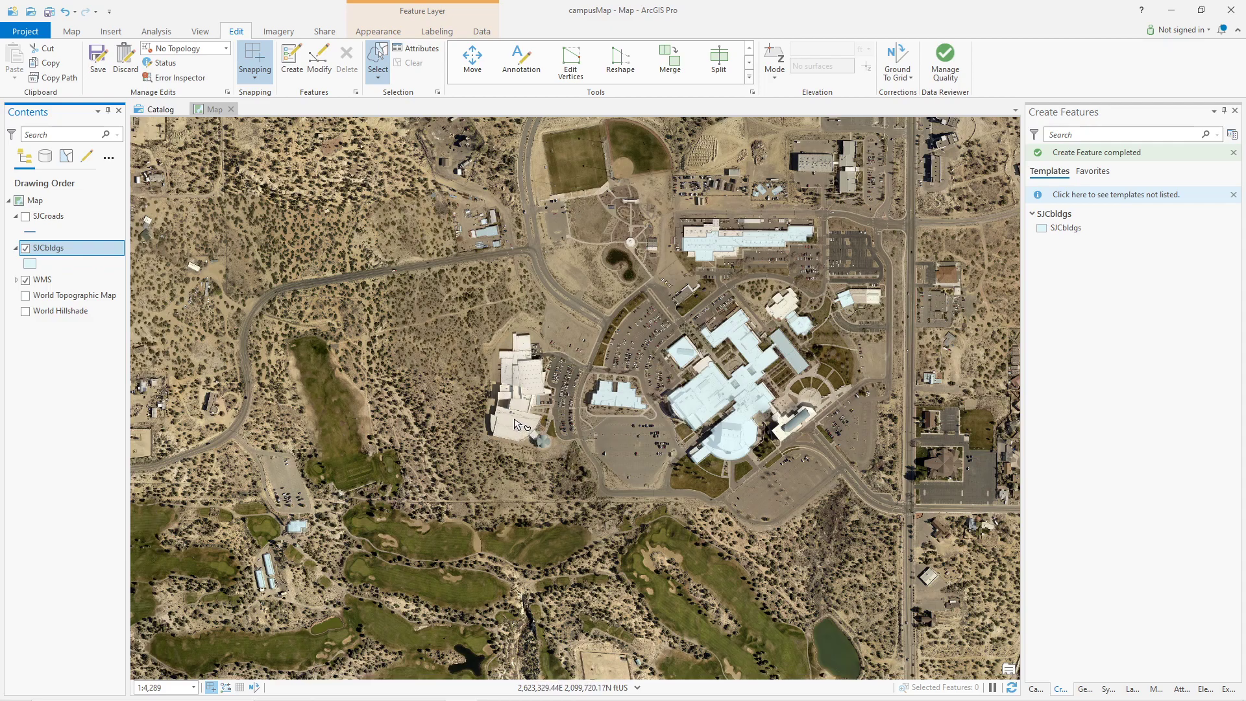
Start a new SJCbldgs polygon on the large unmapped western building and trace its south wall from the southwest corner eastward.
scroll(516, 423, "up", 3)
scroll(628, 447, "up", 3)
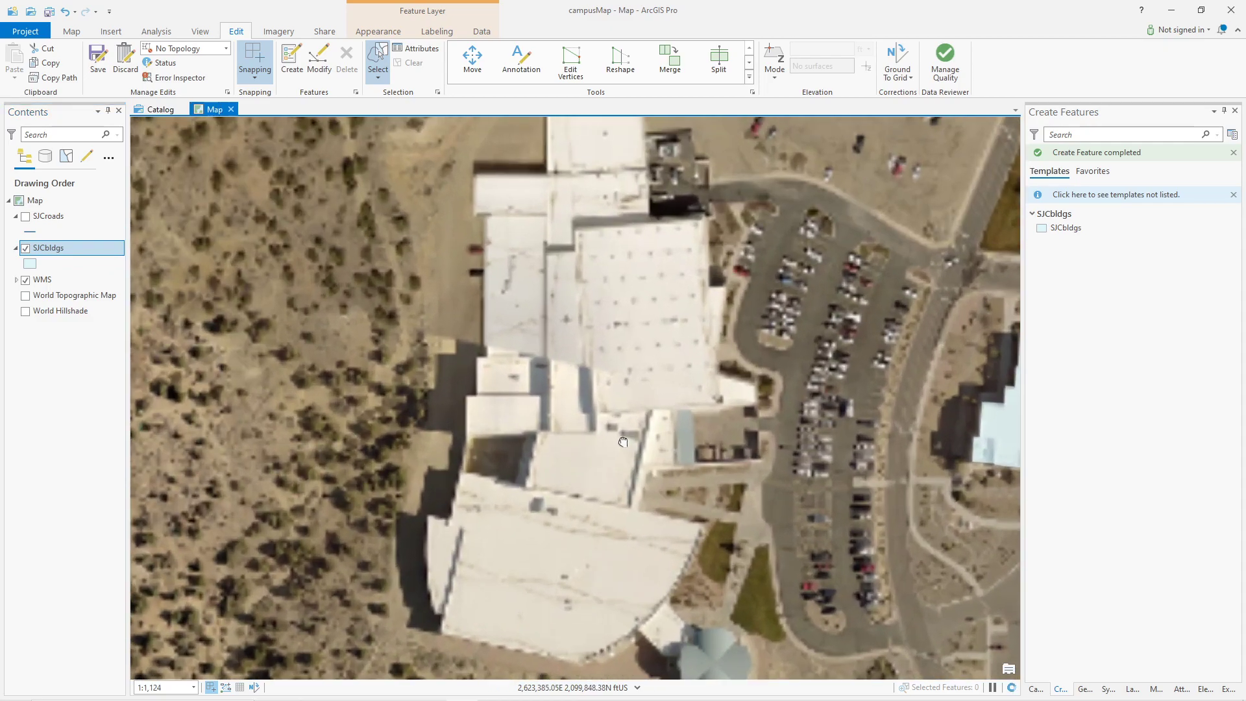
scroll(627, 447, "down", 1)
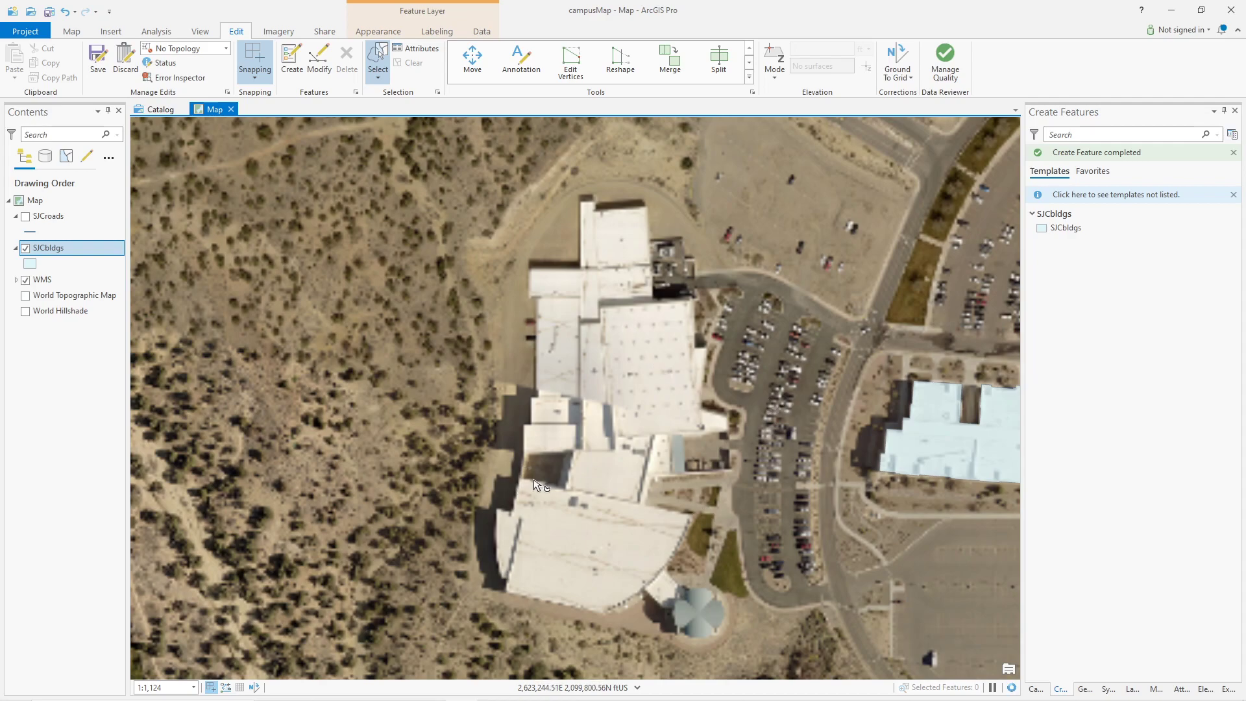
left_click(1065, 228)
key("Escape")
left_click(292, 62)
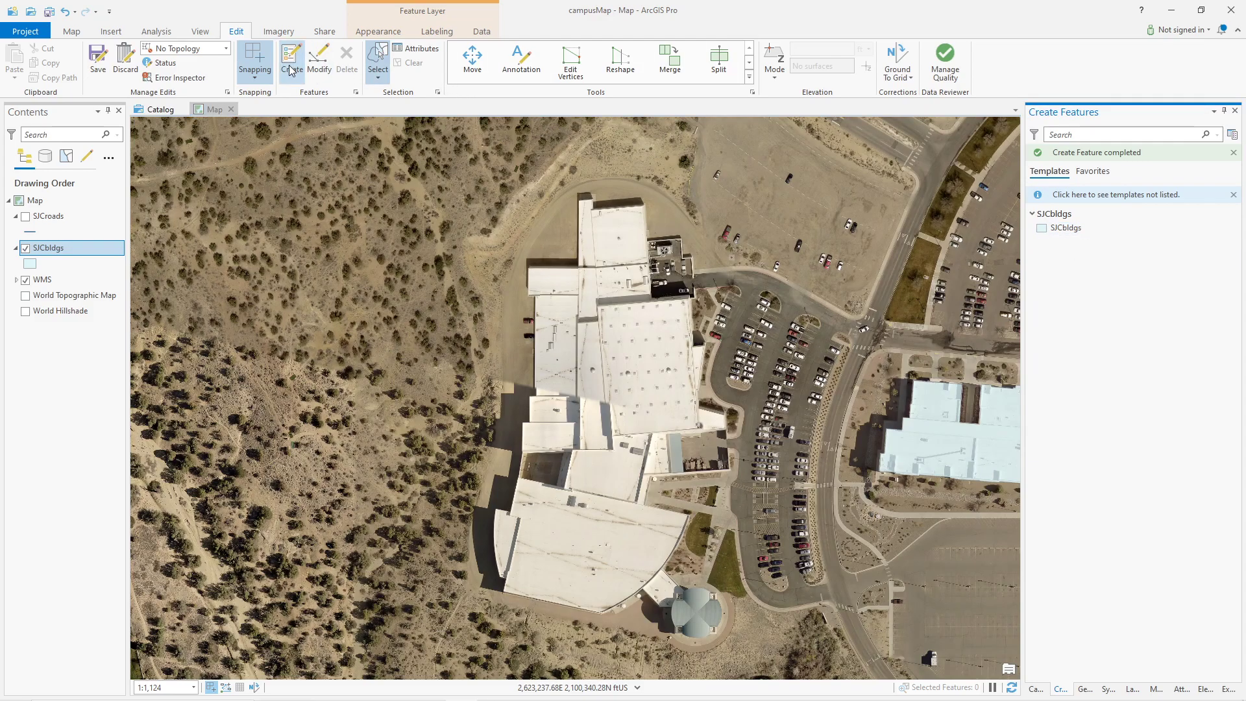
left_click(1074, 232)
left_click(1047, 239)
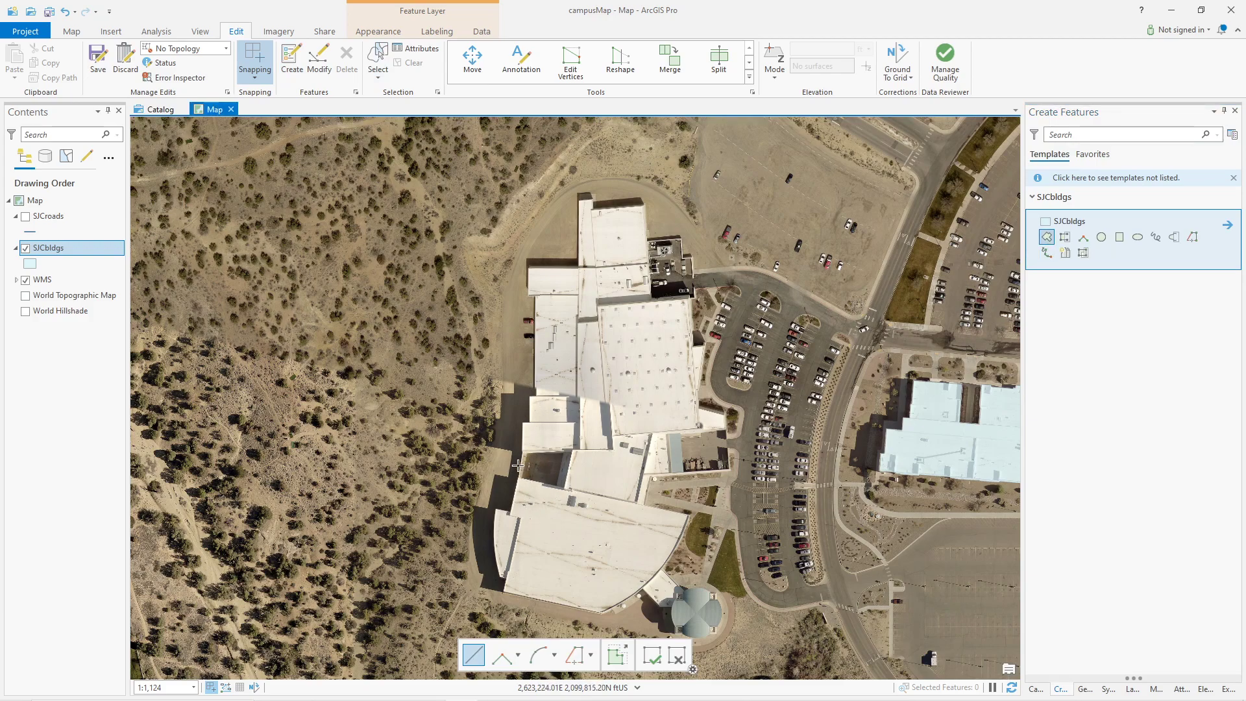
scroll(514, 482, "up", 3)
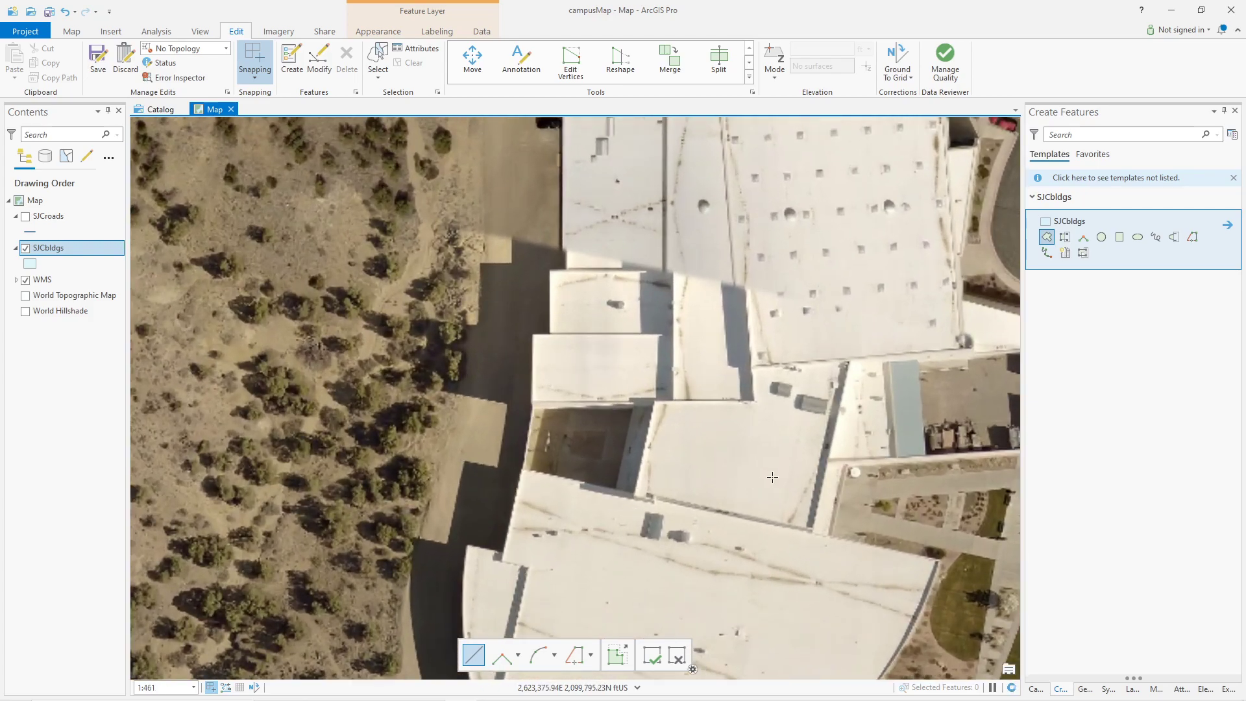
scroll(774, 478, "down", 2)
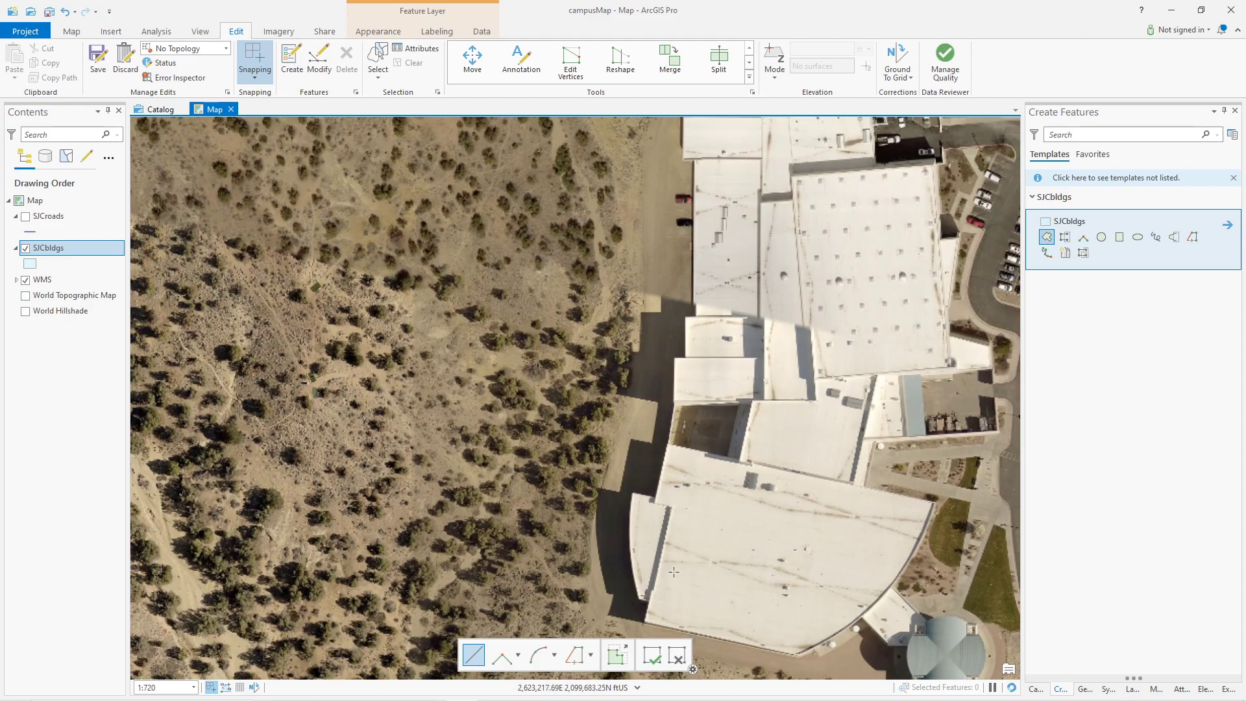
scroll(720, 405, "up", 2)
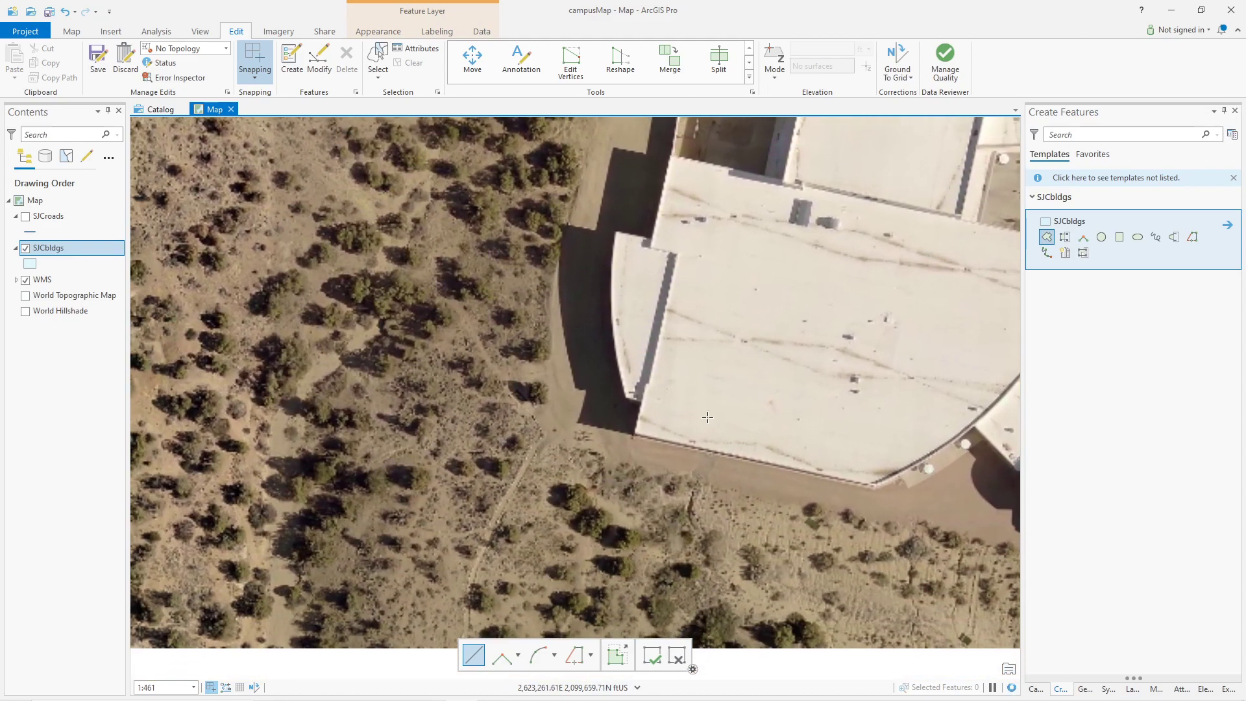
left_click(634, 435)
left_click(872, 488)
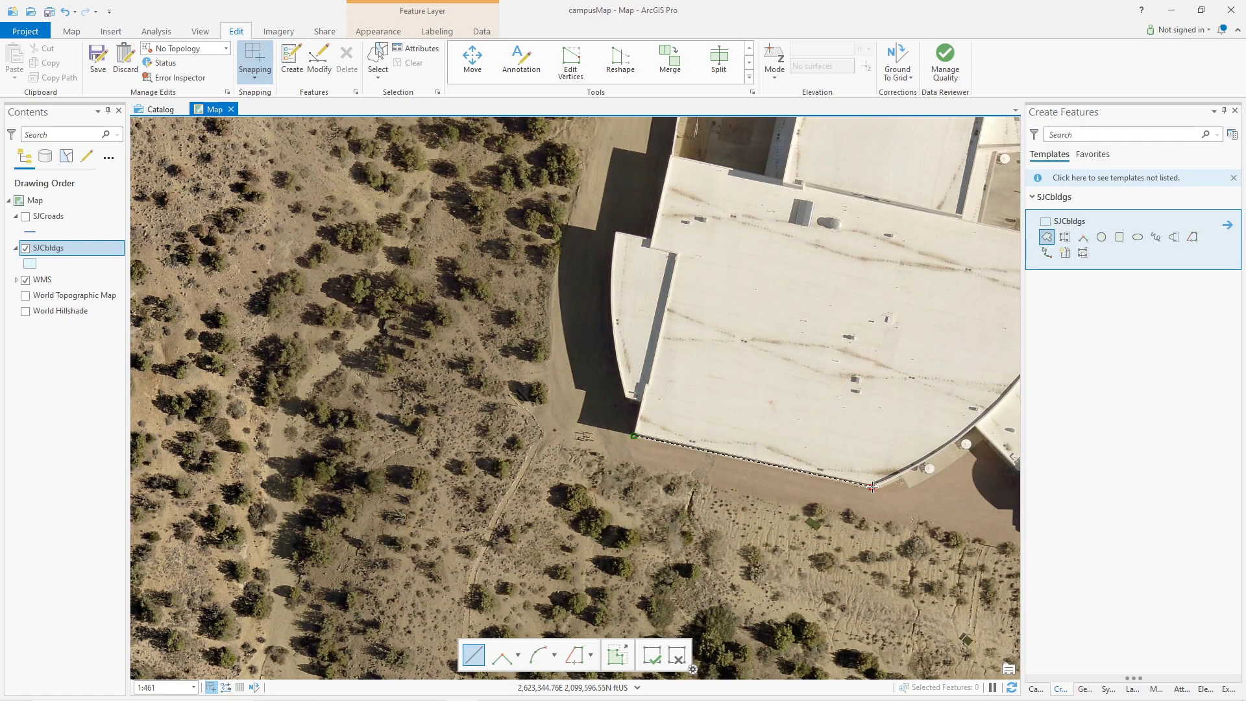
Trace the building's curved southeast wall with an arc segment ending at the roof's eastern tip.
left_click_drag(969, 436, 629, 465)
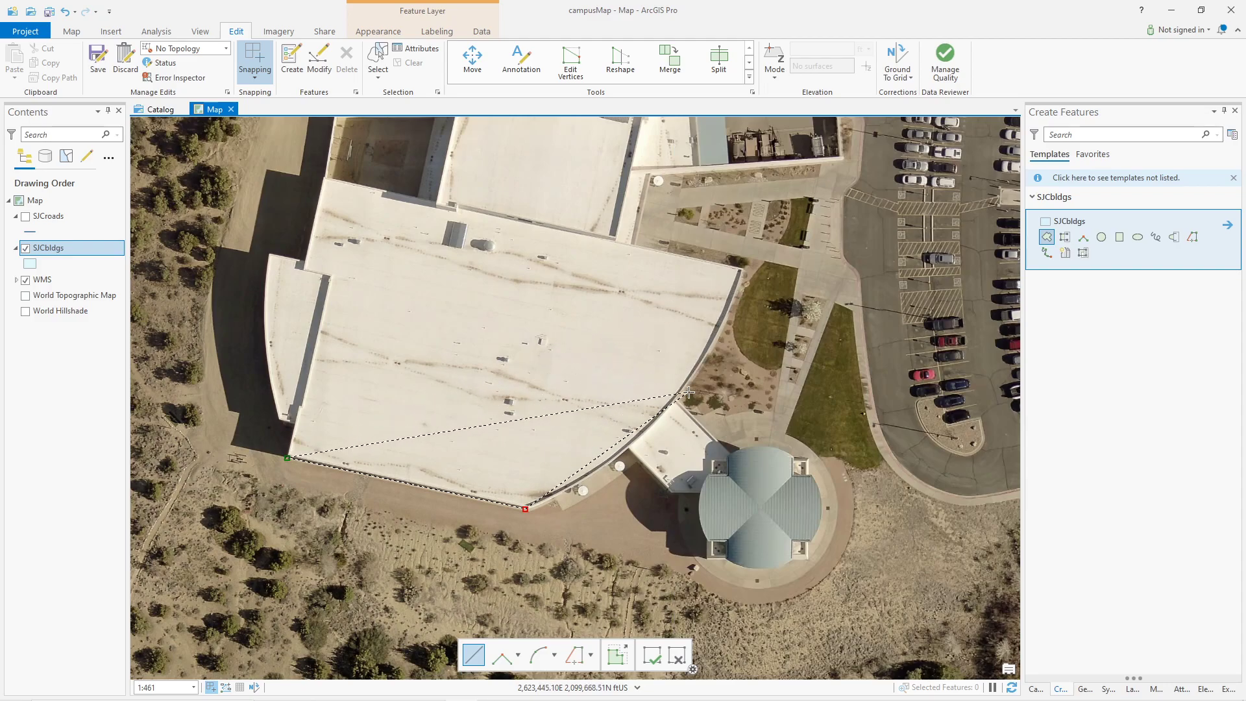
left_click(538, 657)
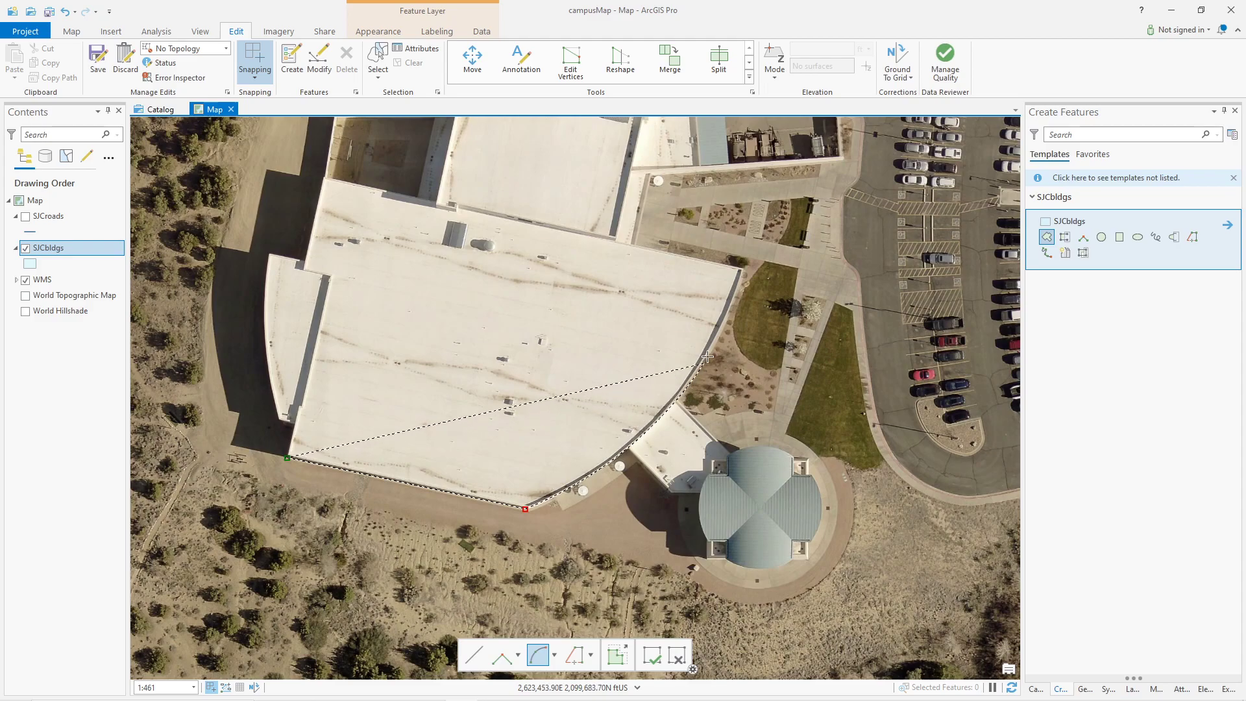
left_click(742, 269)
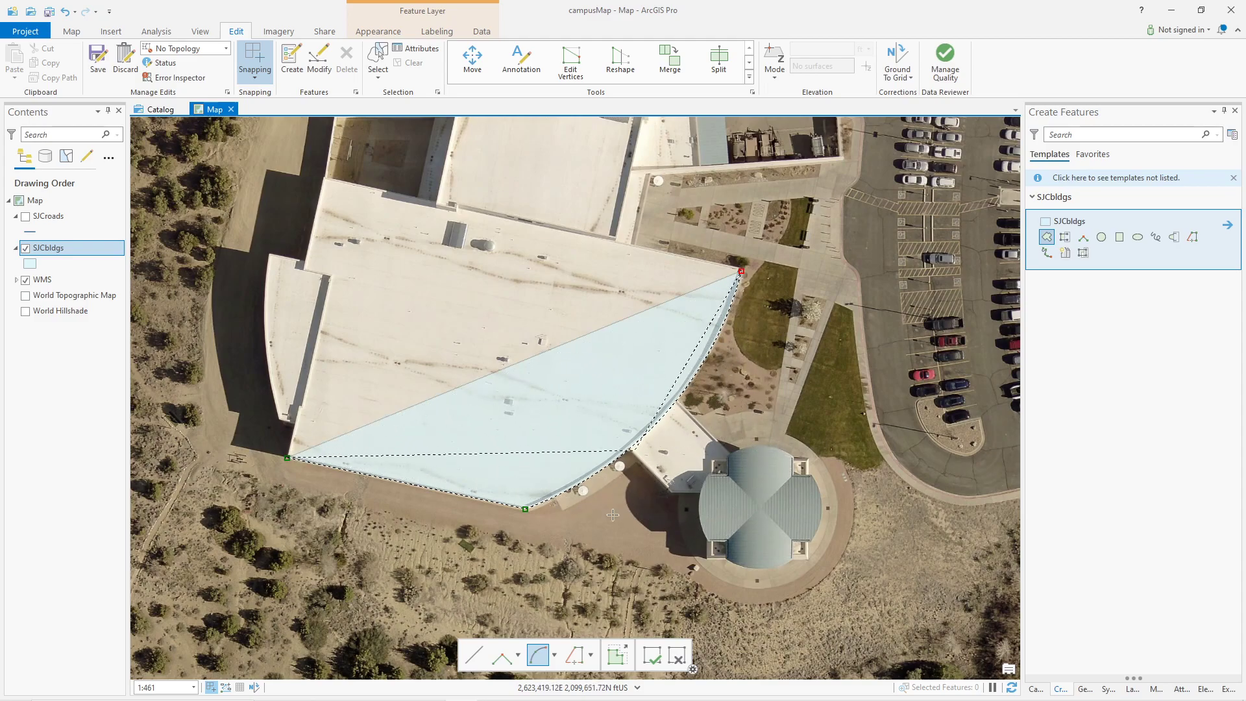
Trace straight segments around the southeast entrance recess and the outside of the walled equipment yard to its north corner.
left_click(474, 656)
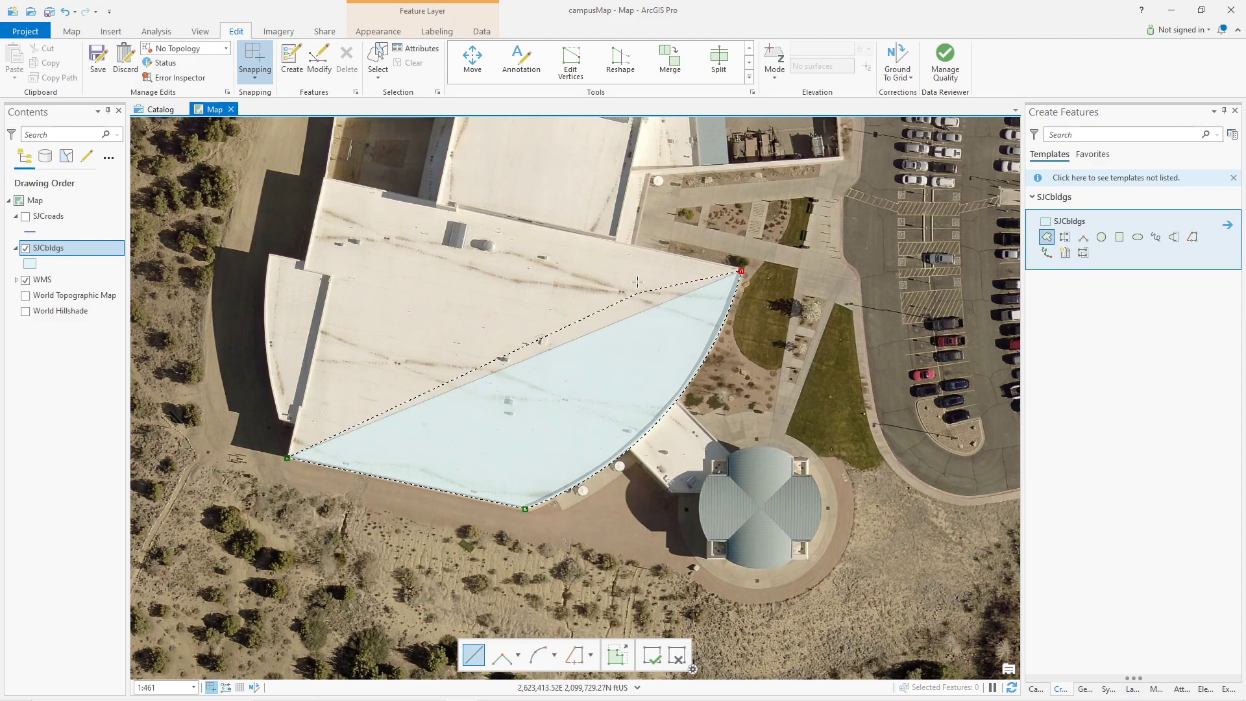
left_click(630, 245)
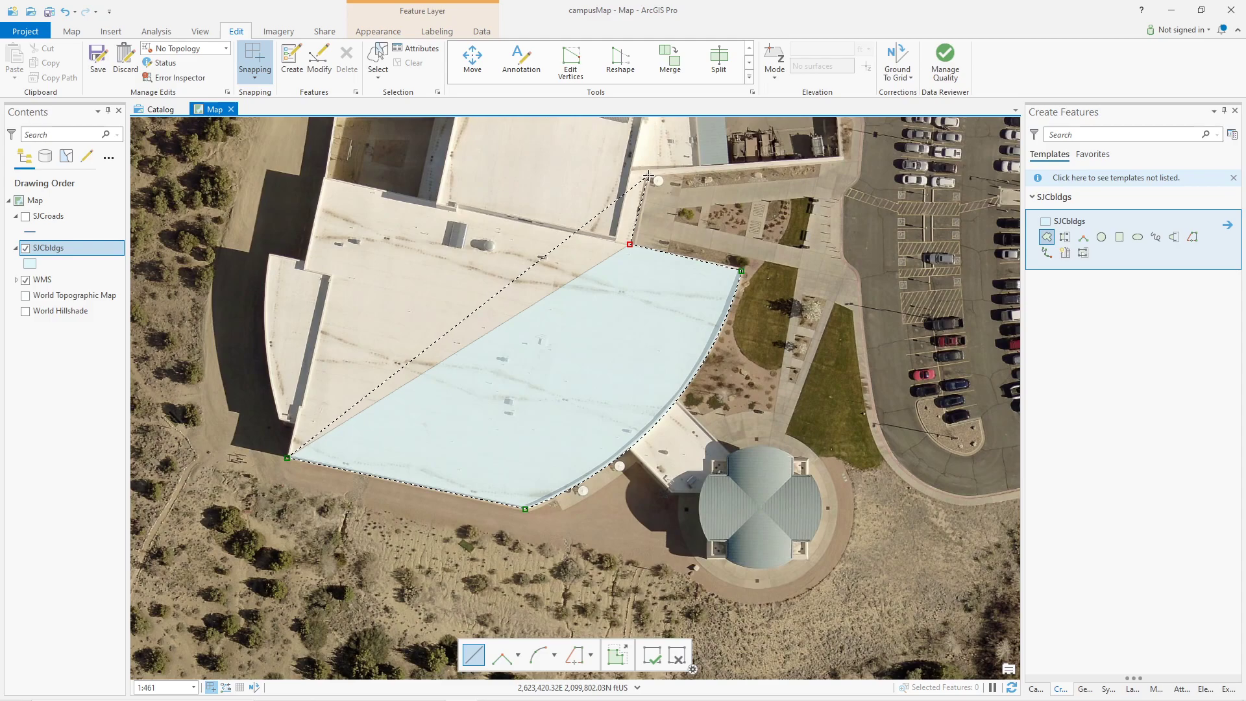
left_click(645, 176)
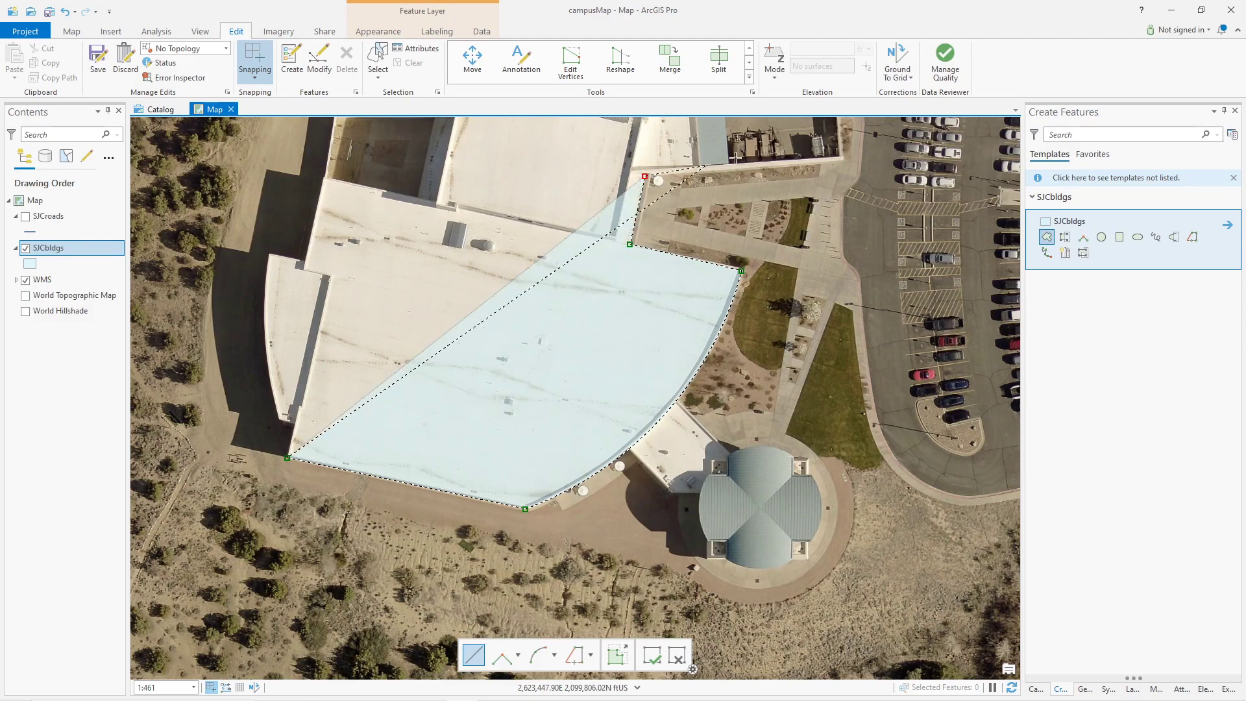
left_click(838, 162)
left_click_drag(780, 221, 705, 543)
scroll(705, 542, "up", 2)
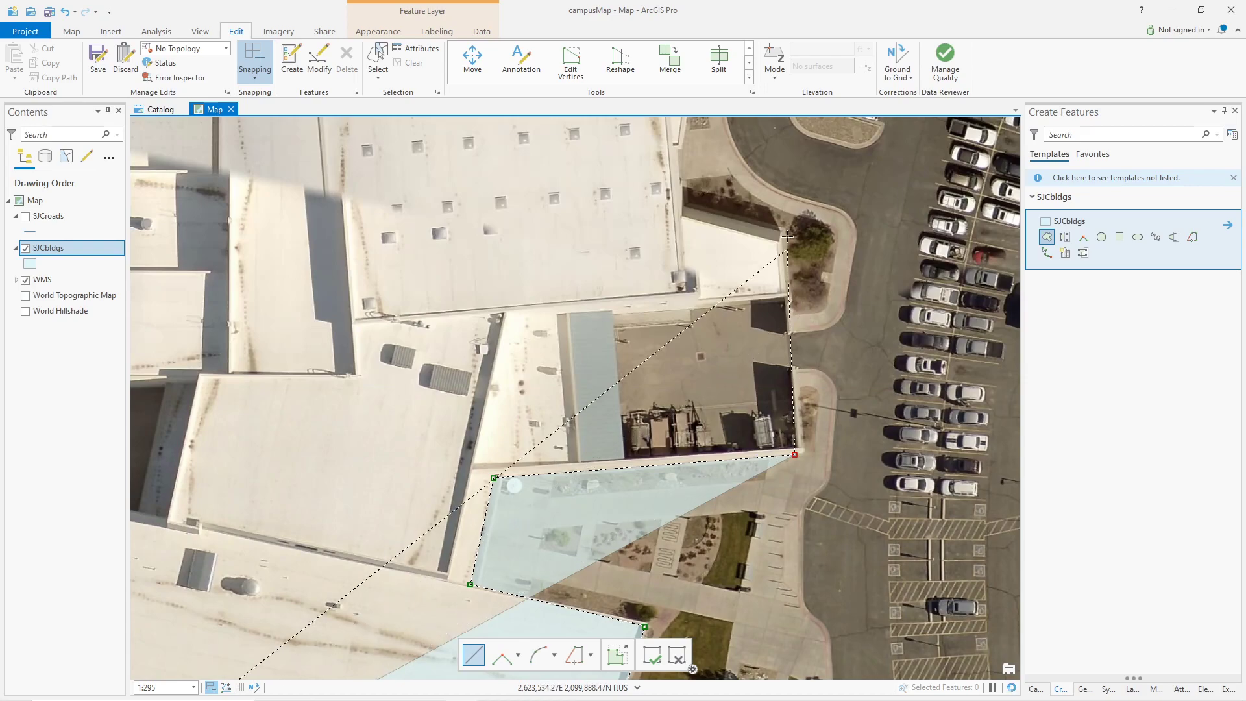
left_click(780, 229)
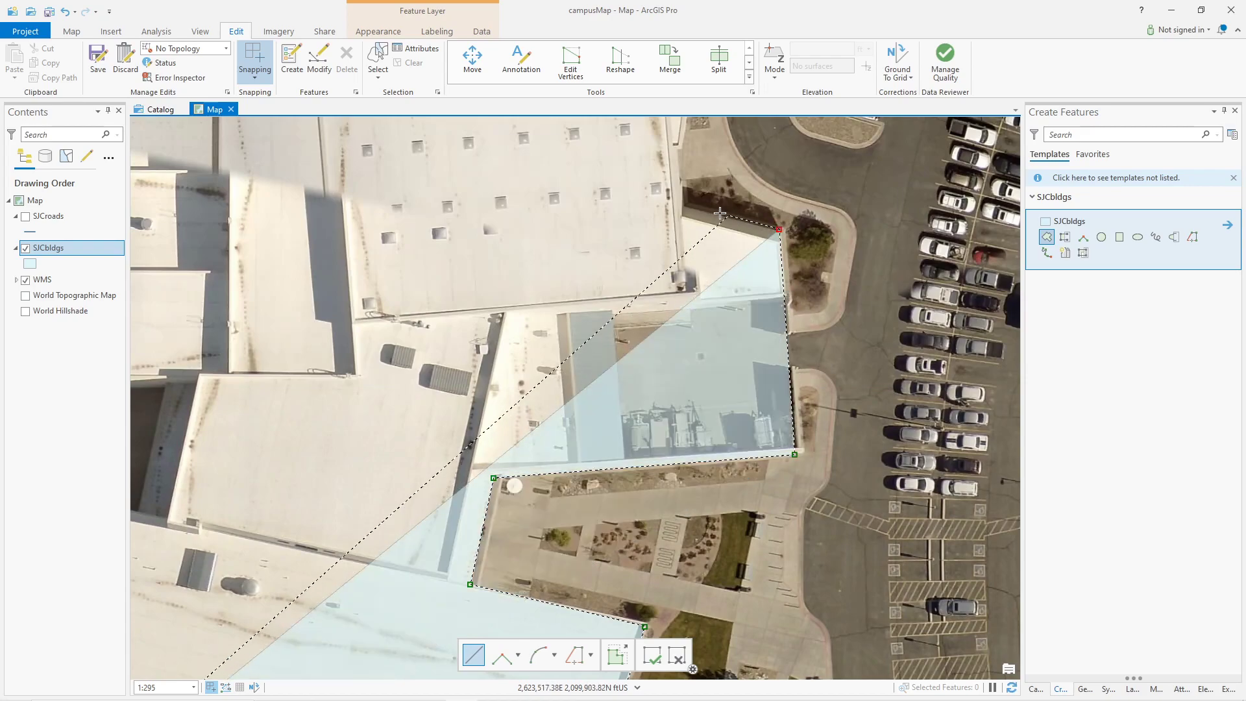
left_click(685, 205)
Trace the east side northward around the narrow wedge-shaped roof and on to the large skylit roof's northeast corner.
left_click_drag(685, 204, 710, 526)
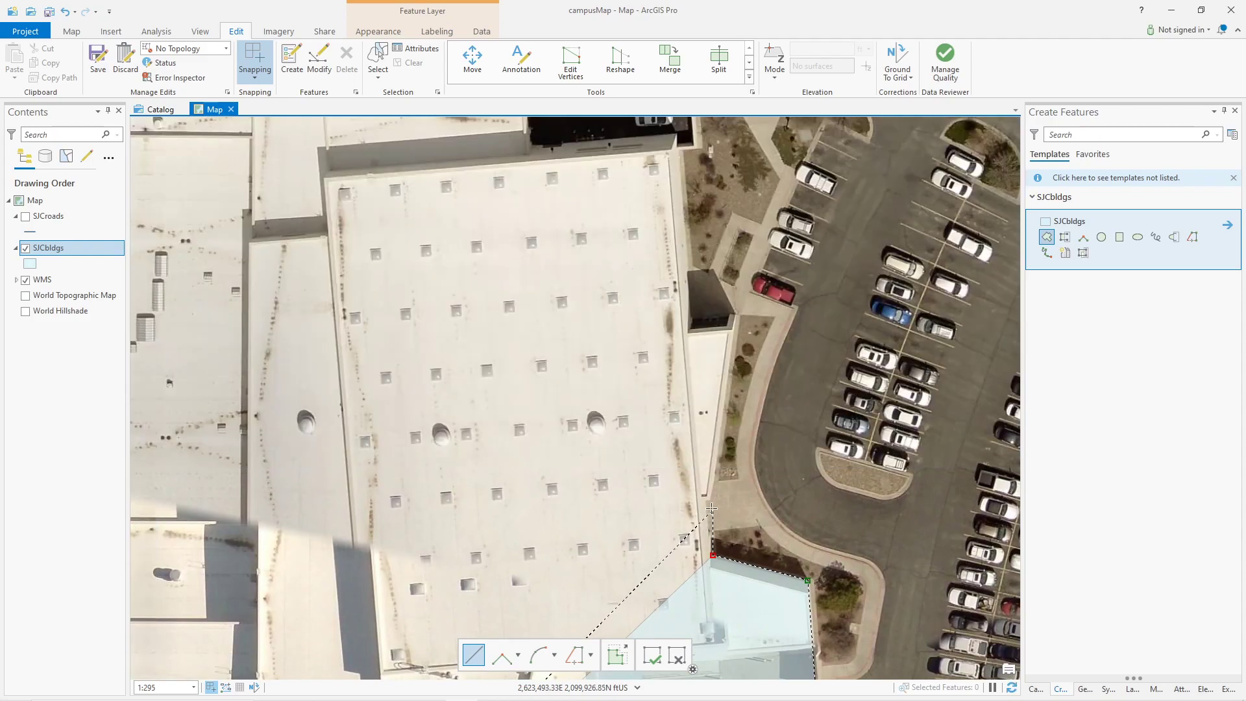
left_click(705, 501)
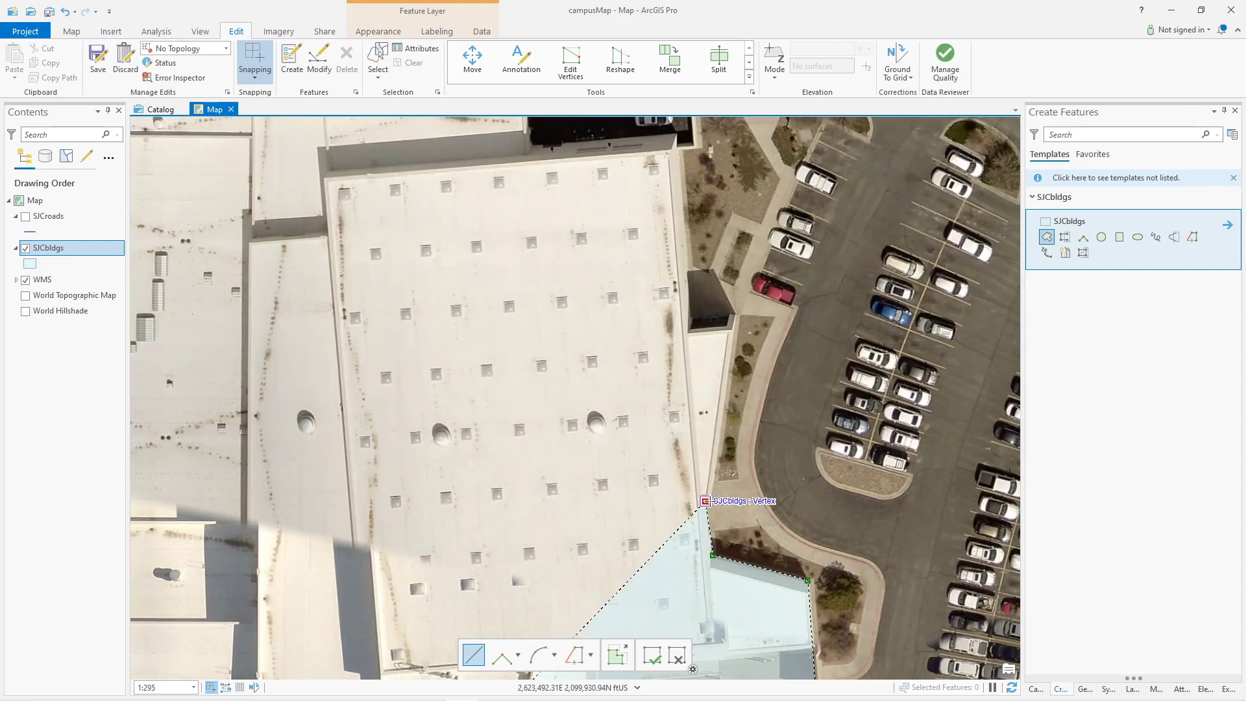
scroll(706, 501, "up", 5)
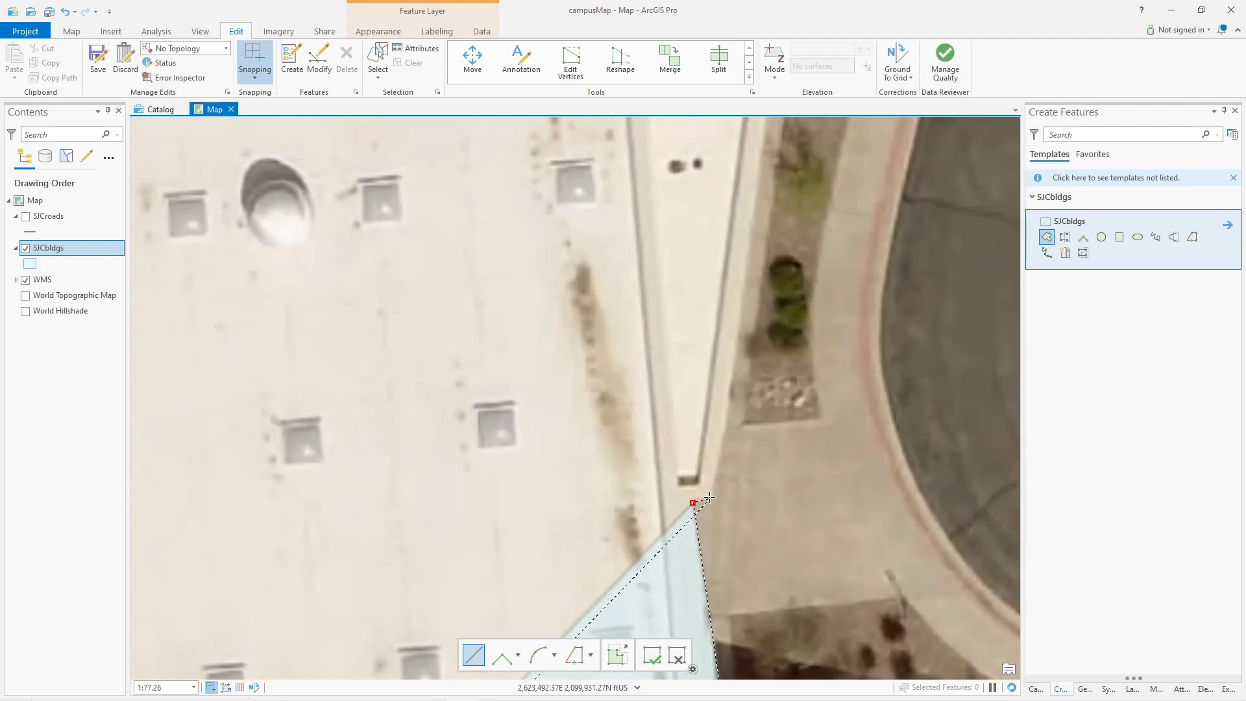
left_click(710, 498)
scroll(746, 331, "down", 3)
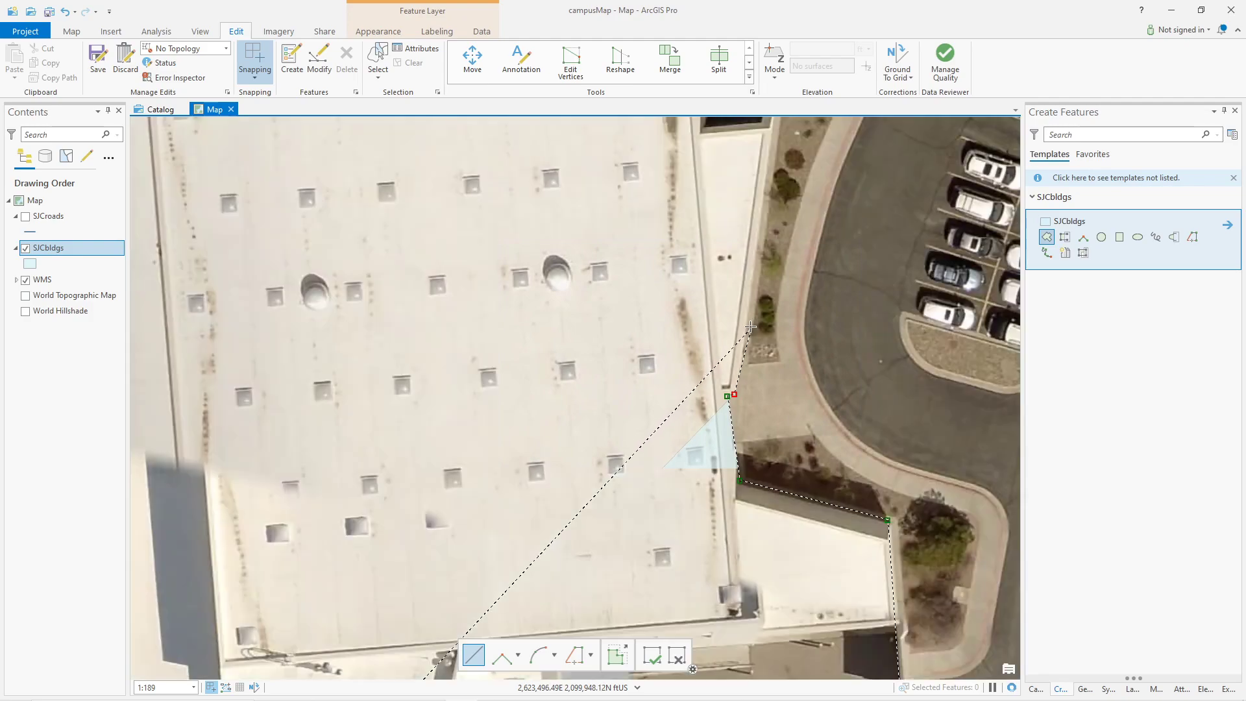
left_click_drag(751, 328, 698, 583)
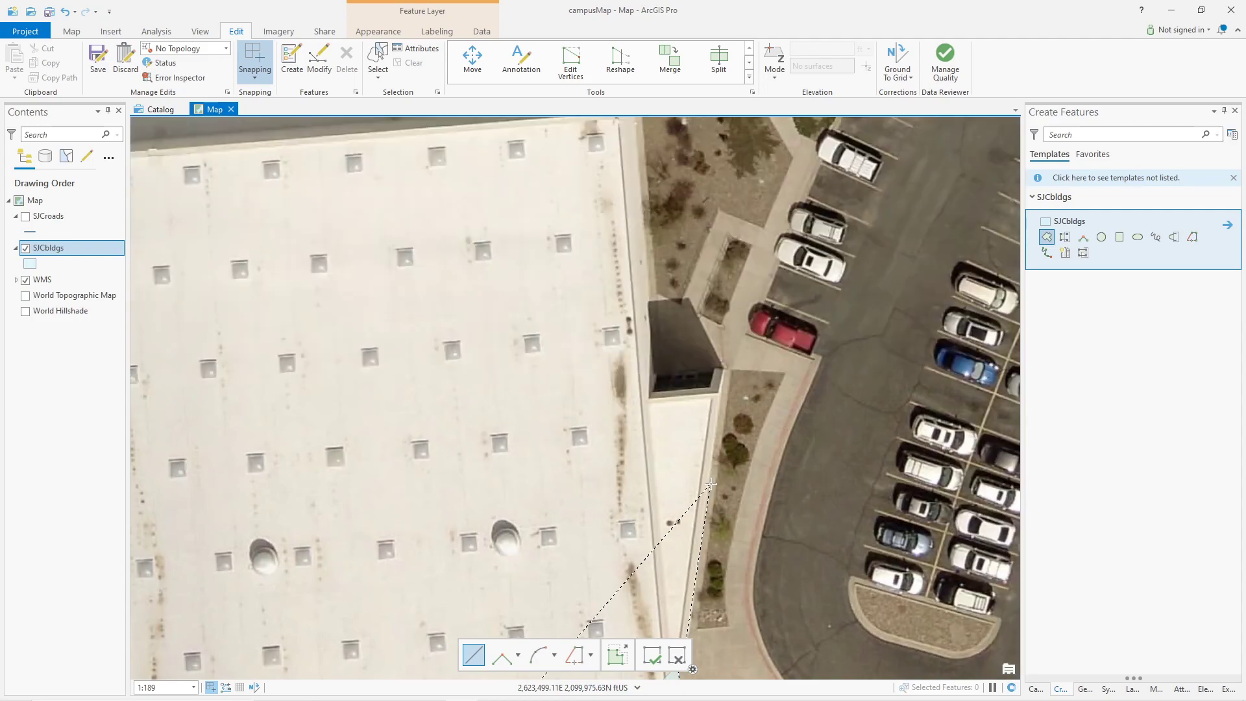
left_click(724, 369)
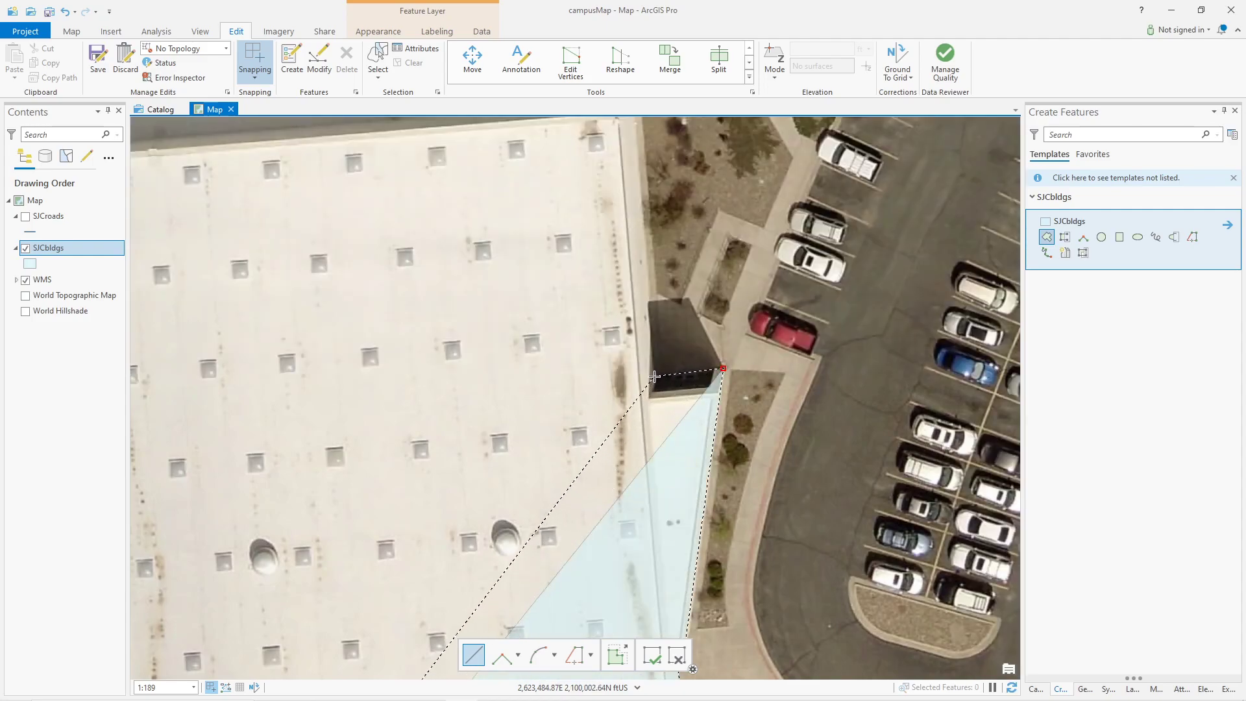
left_click_drag(638, 203, 689, 605)
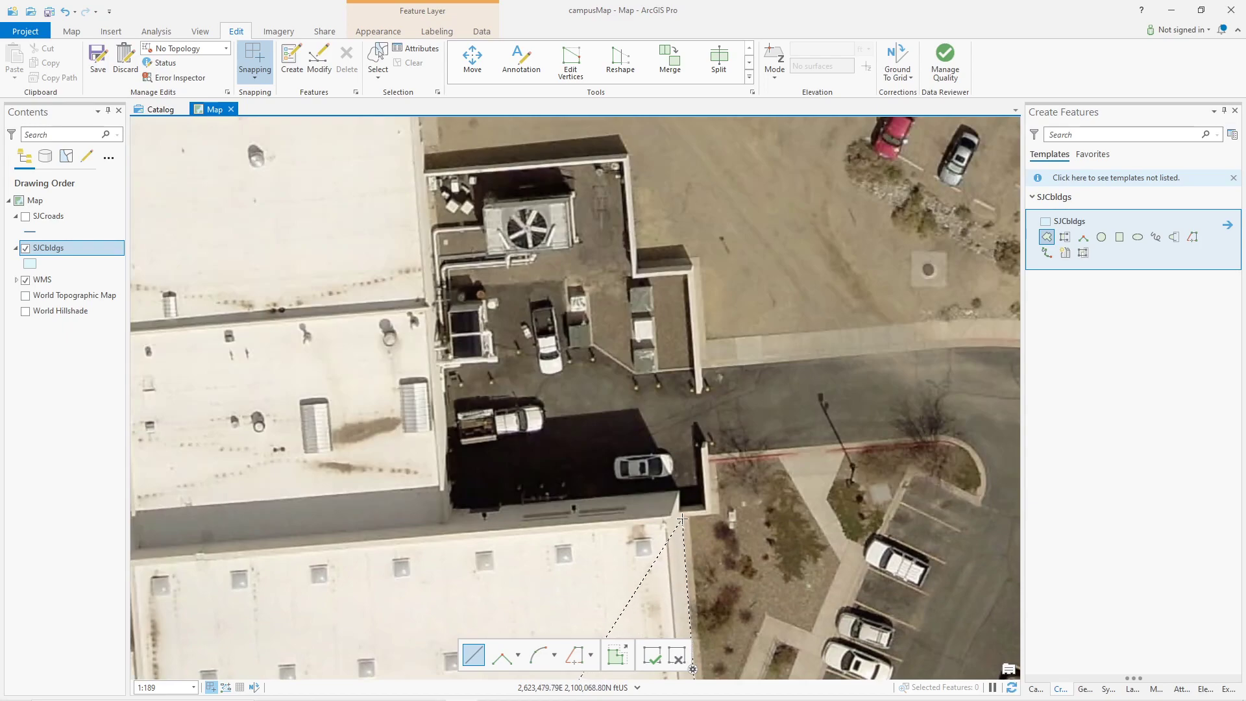
left_click(683, 518)
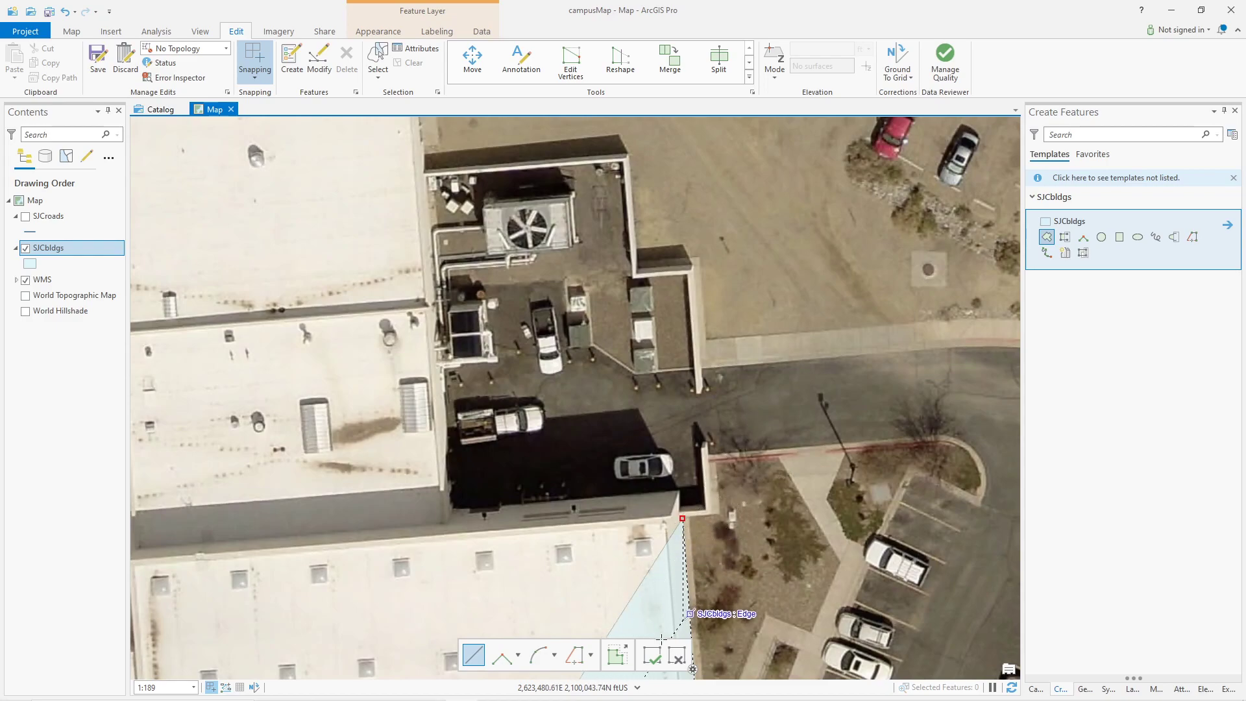
Outline the stepped walls of the northeast service yard with right-angle segments, back to the main building's east wall.
left_click(509, 656)
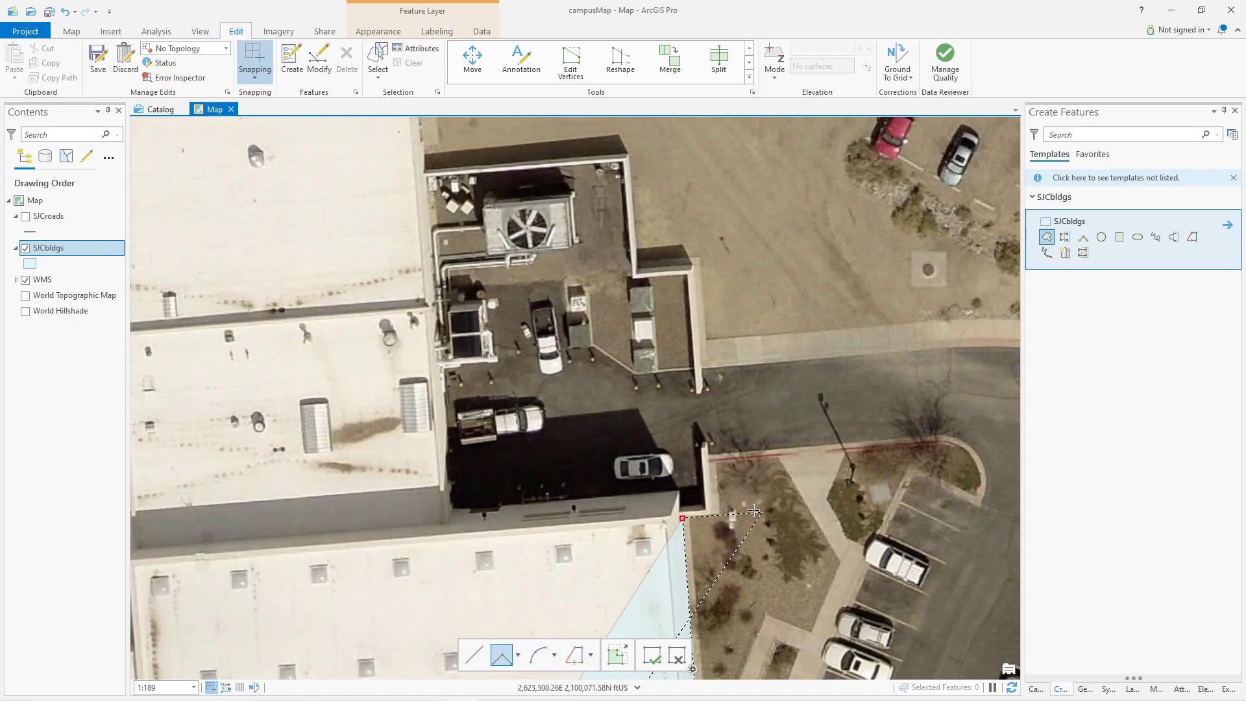
left_click(712, 514)
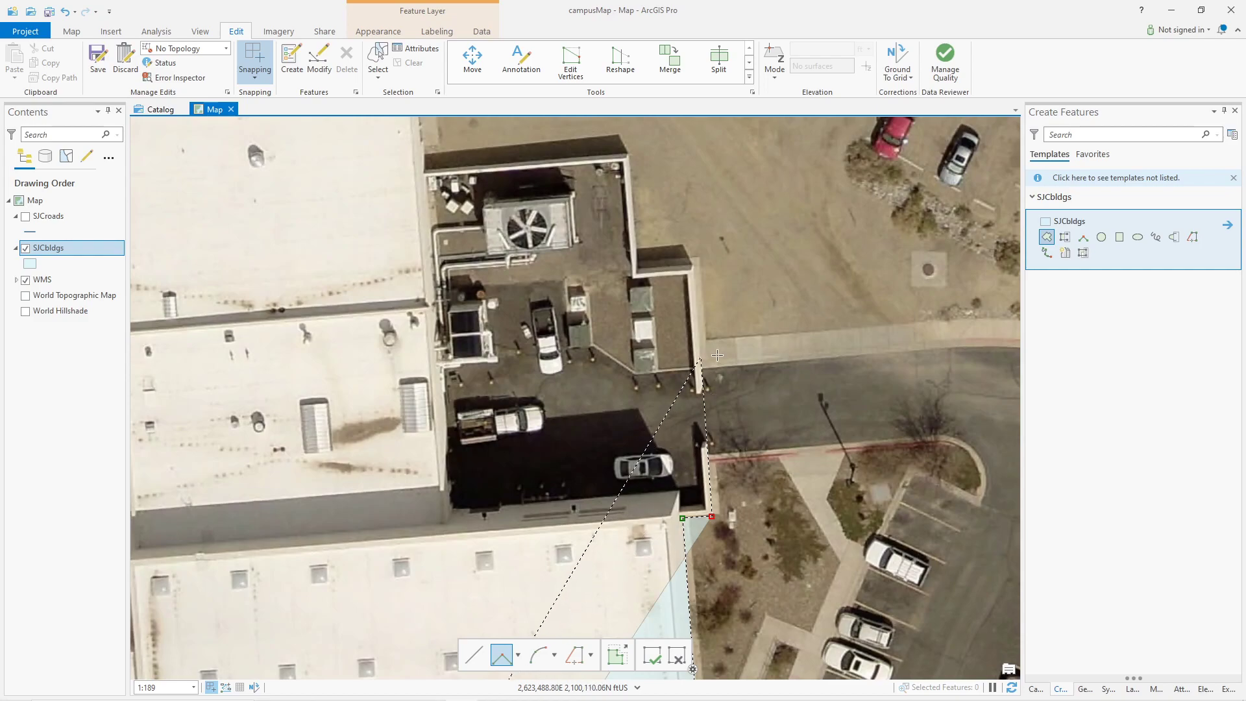
left_click(691, 263)
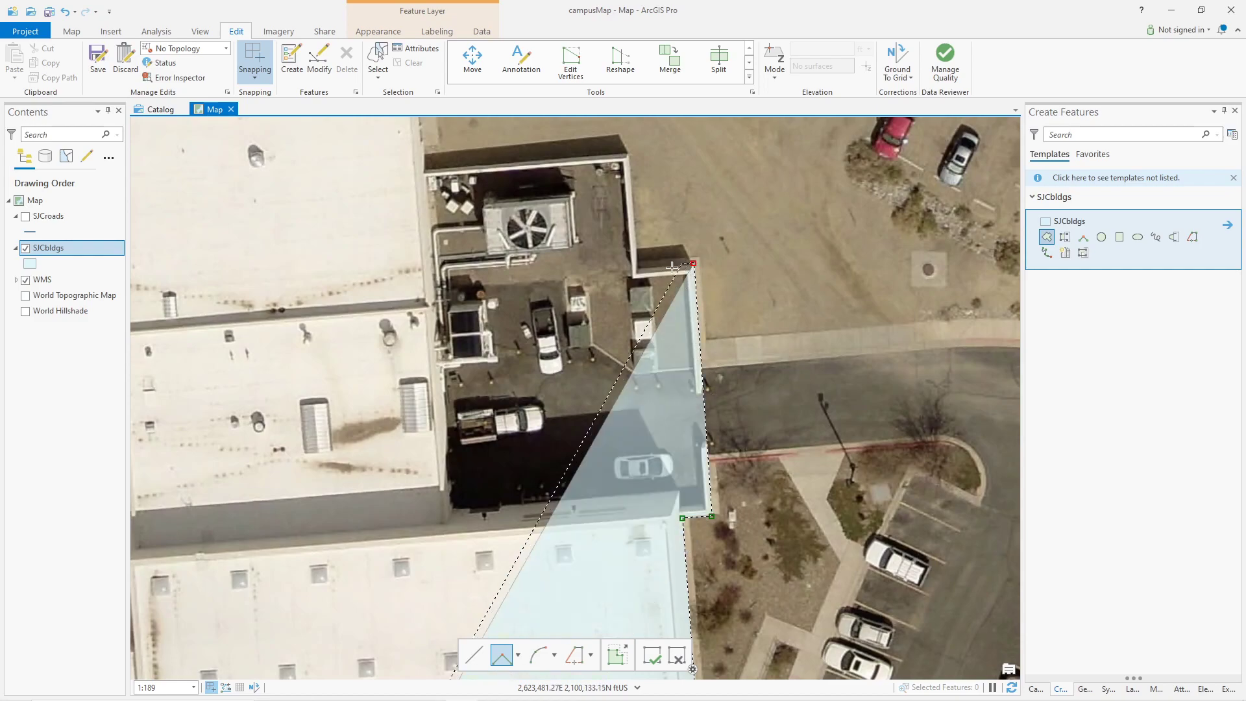
left_click(636, 267)
left_click(628, 156)
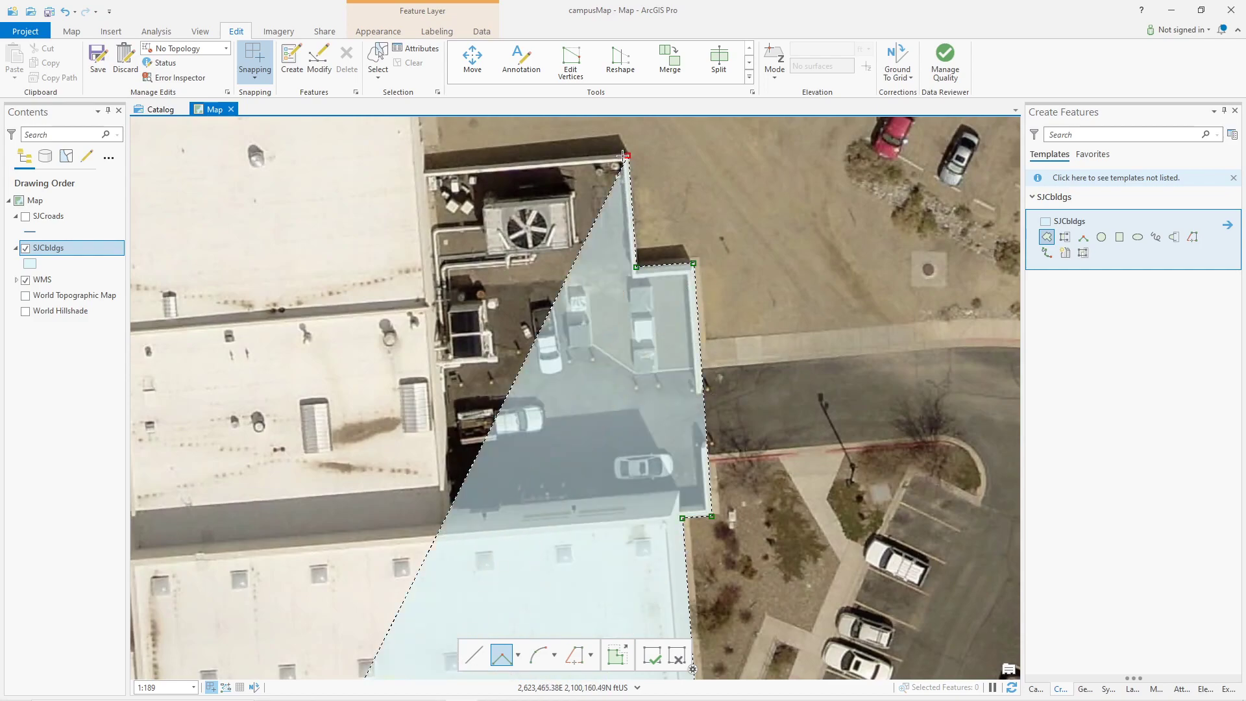
left_click(423, 170)
Trace the north wing's east and north walls with right-angle segments, finishing with a straight line to the building's northwest corner.
left_click_drag(479, 258, 653, 683)
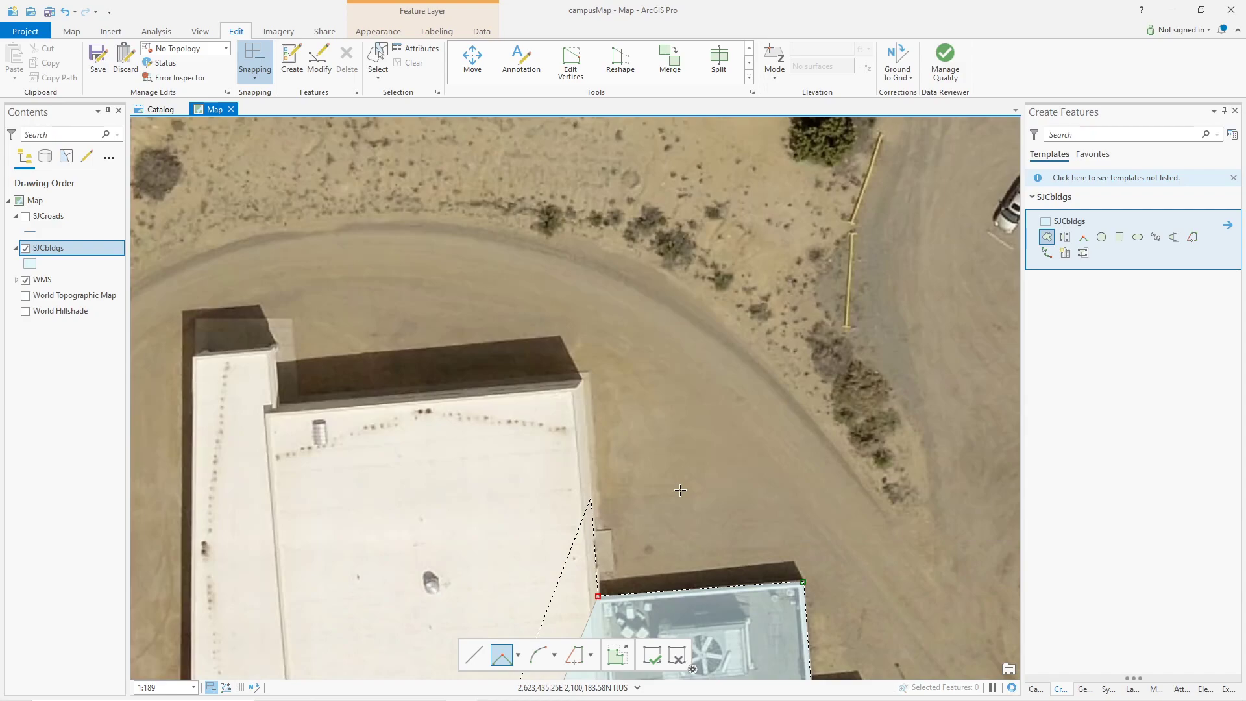
left_click(582, 379)
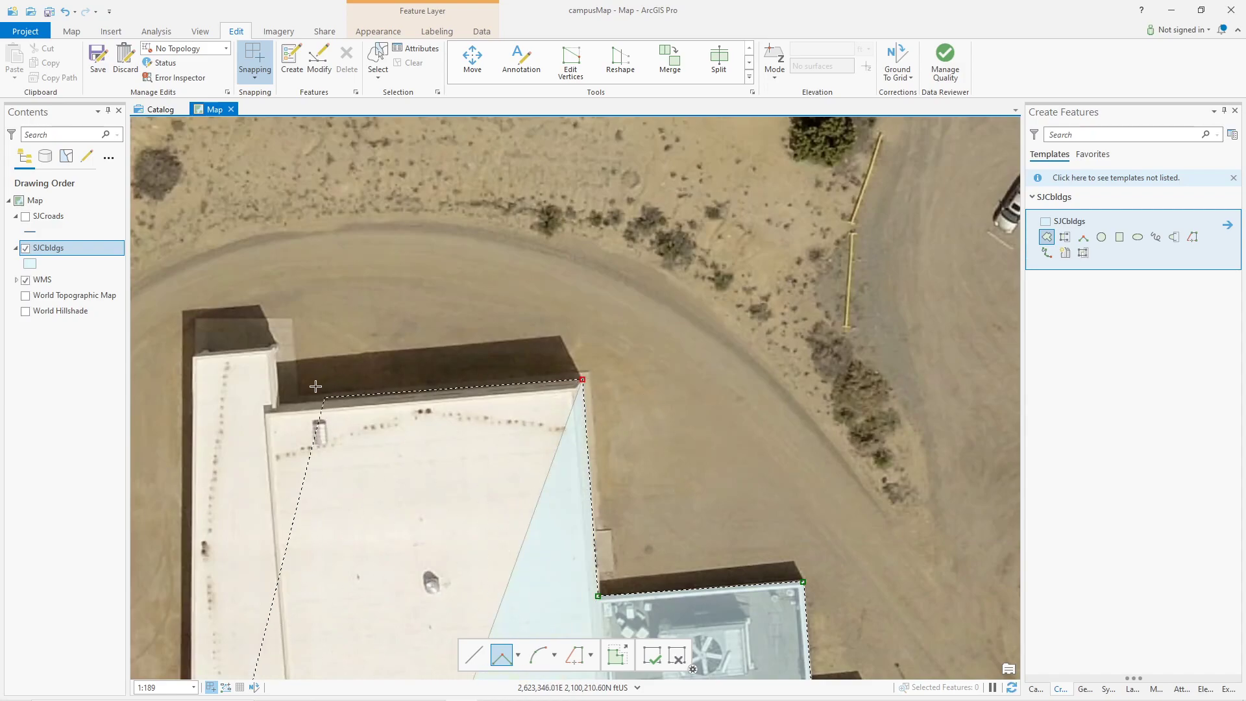
left_click(278, 403)
left_click(273, 331)
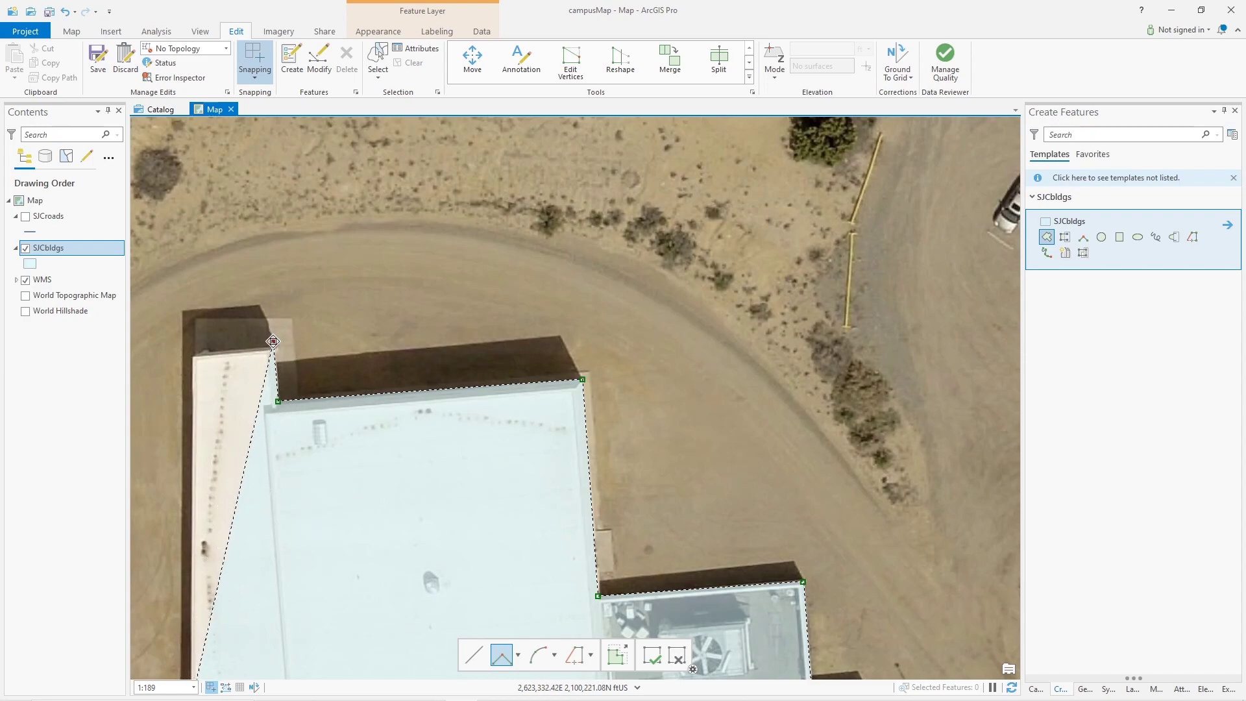
left_click(474, 658)
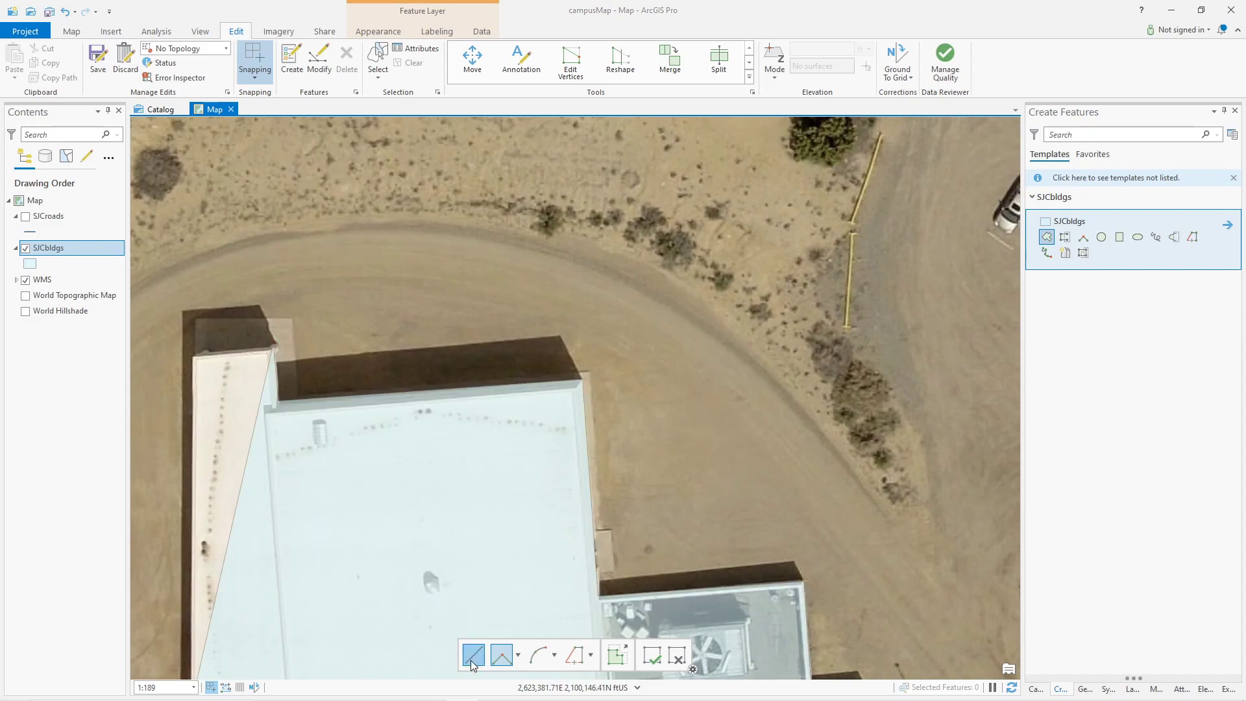
left_click(201, 350)
Trace down the west wall and around the projecting west wing, using a right-angle segment for its west side.
left_click_drag(310, 554, 682, 195)
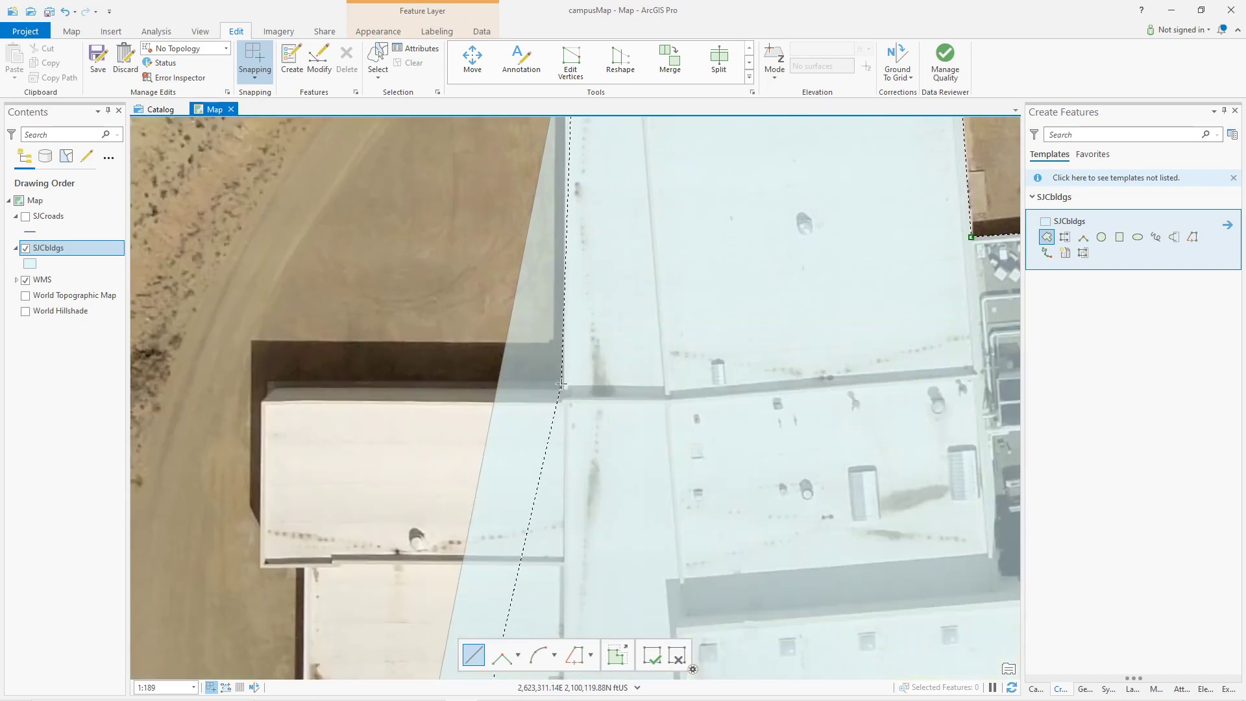
left_click(562, 387)
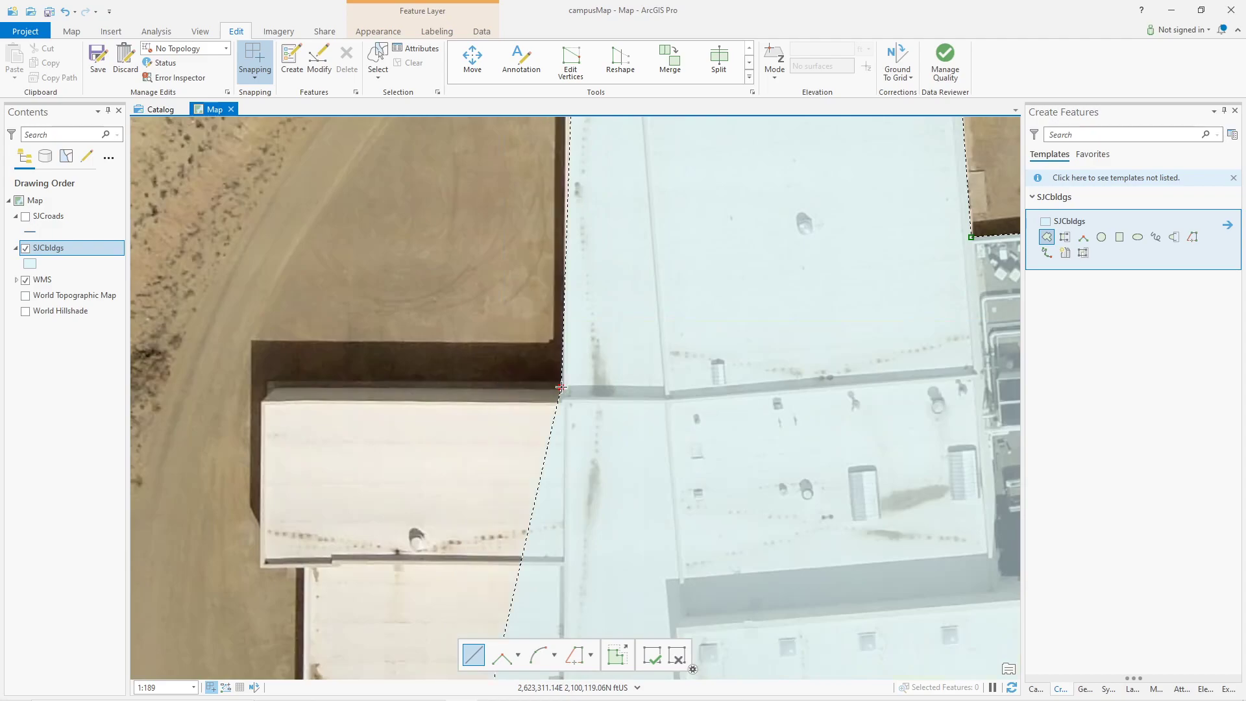
left_click(273, 387)
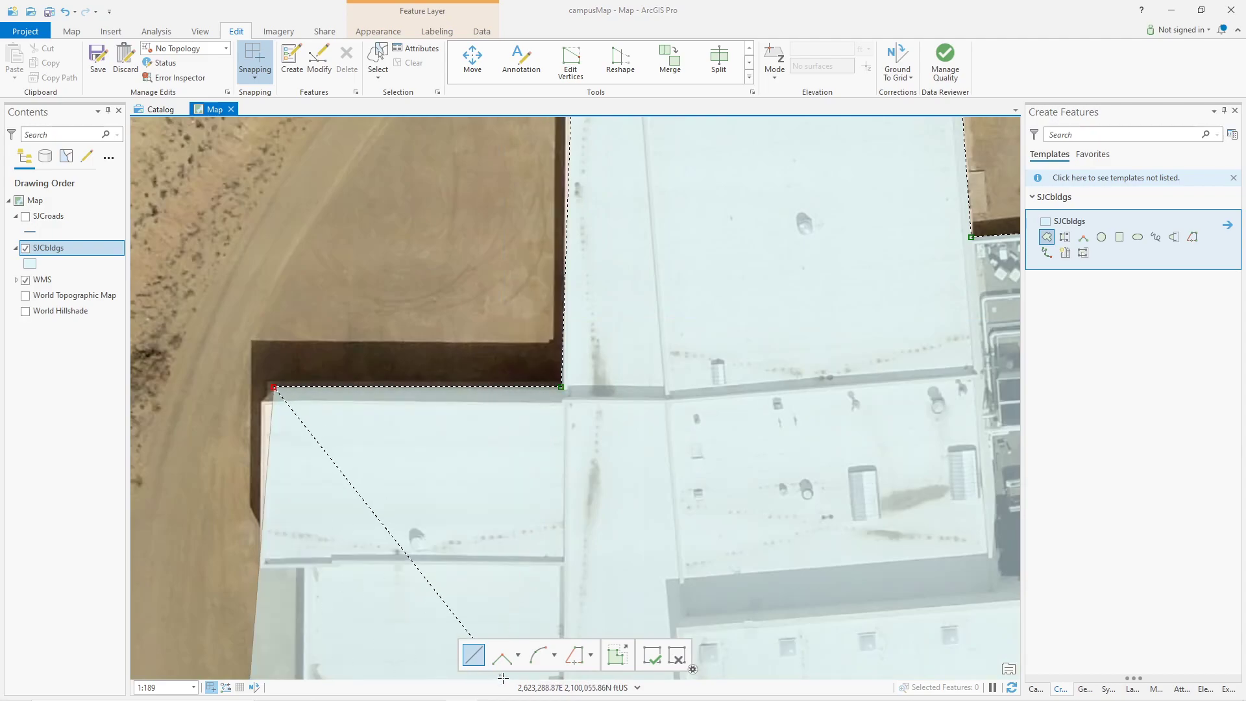
left_click(505, 659)
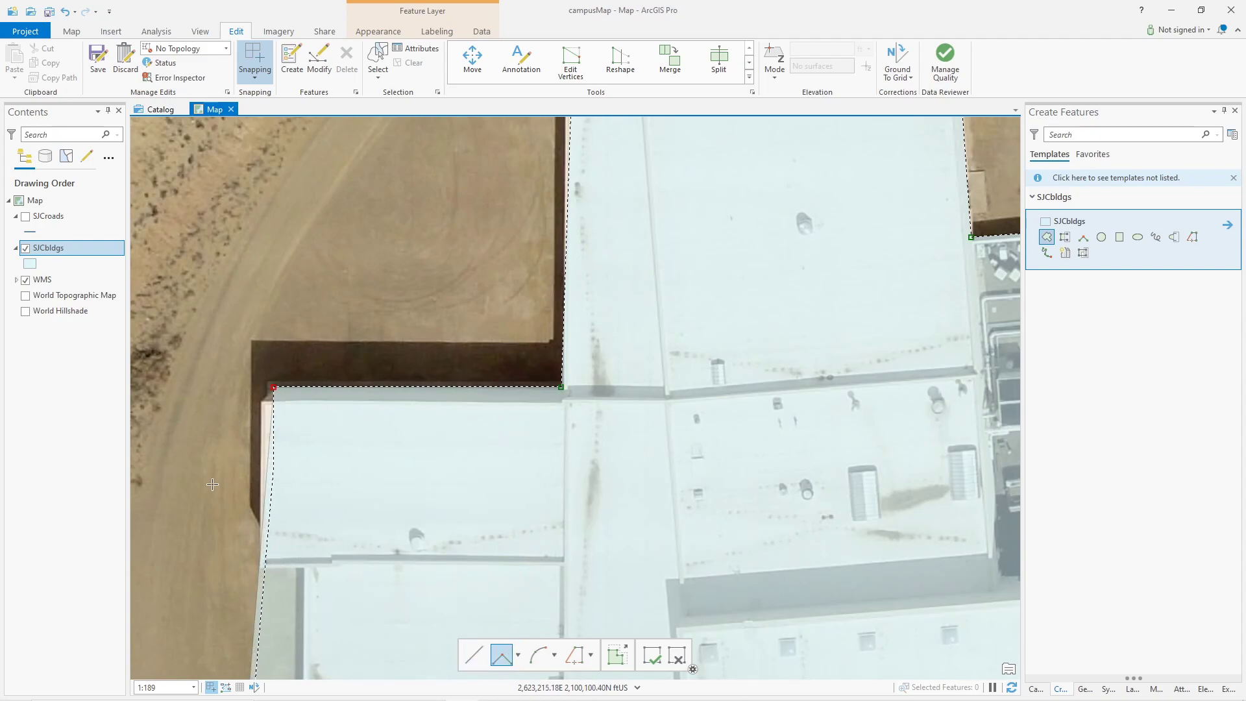
left_click(272, 562)
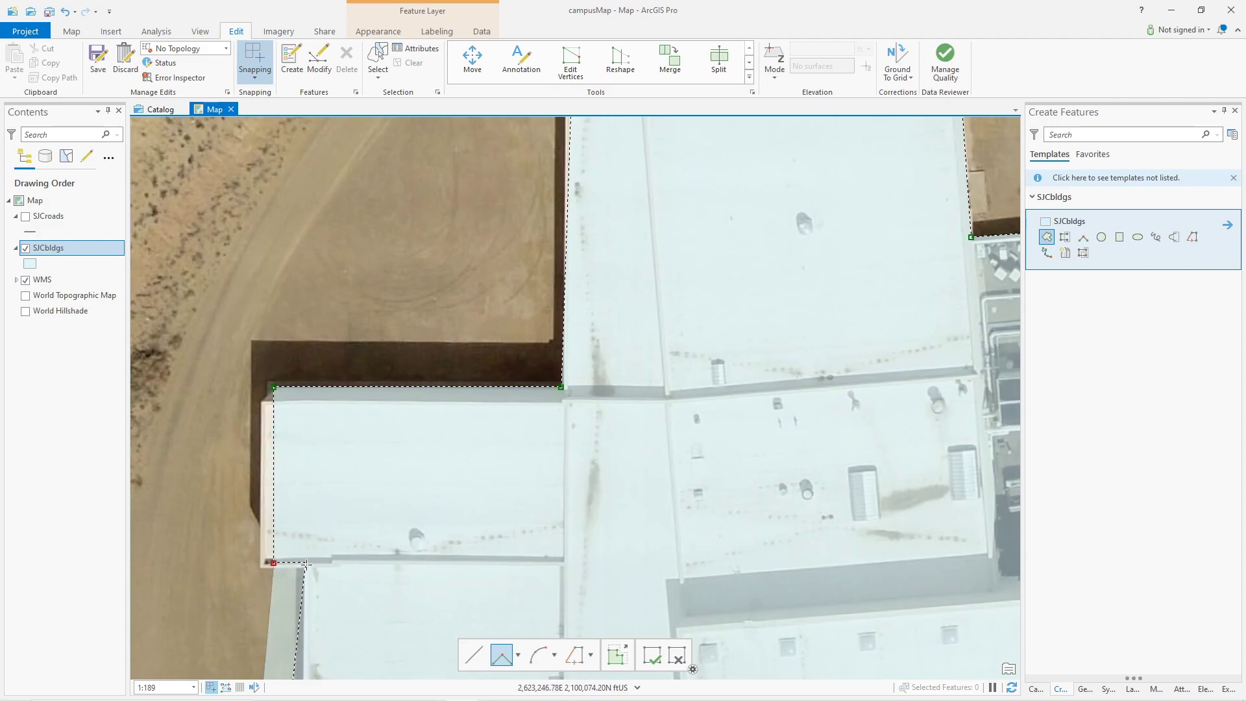
Trace the long west wall southward with right-angle segments, following the small notch and both stepped roof corners.
scroll(552, 321, "up", 3)
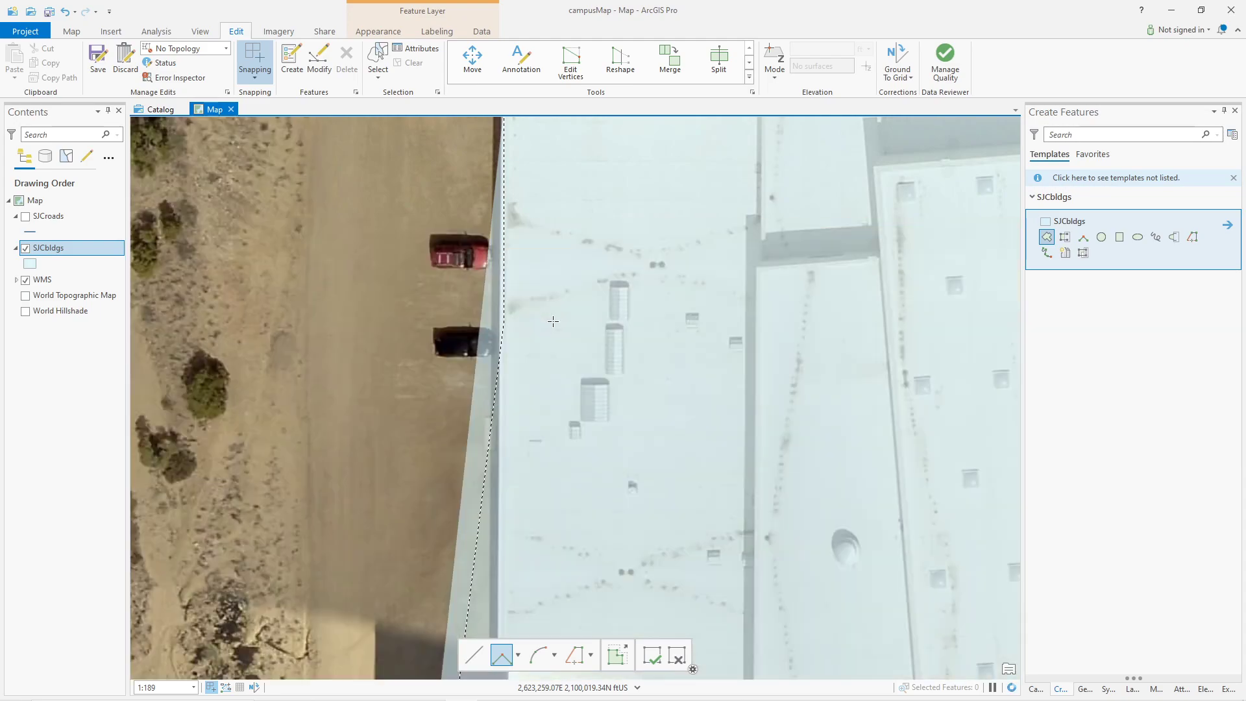
left_click_drag(512, 547, 571, 239)
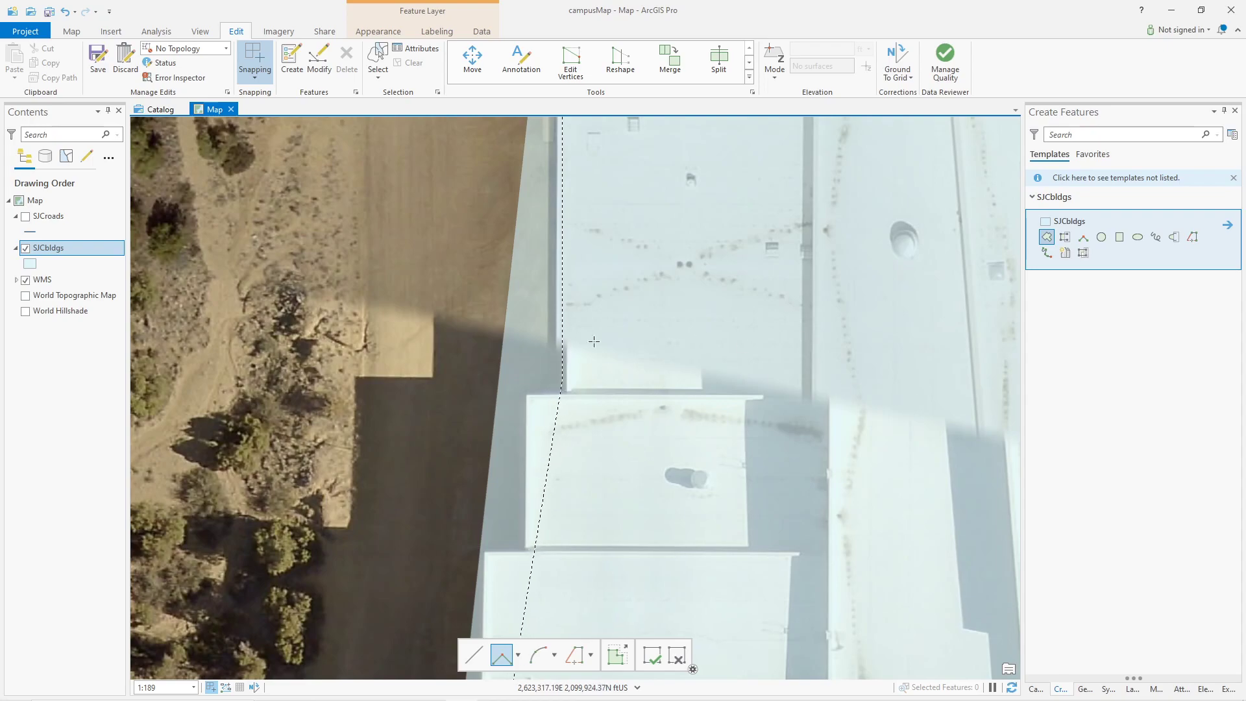
left_click(561, 346)
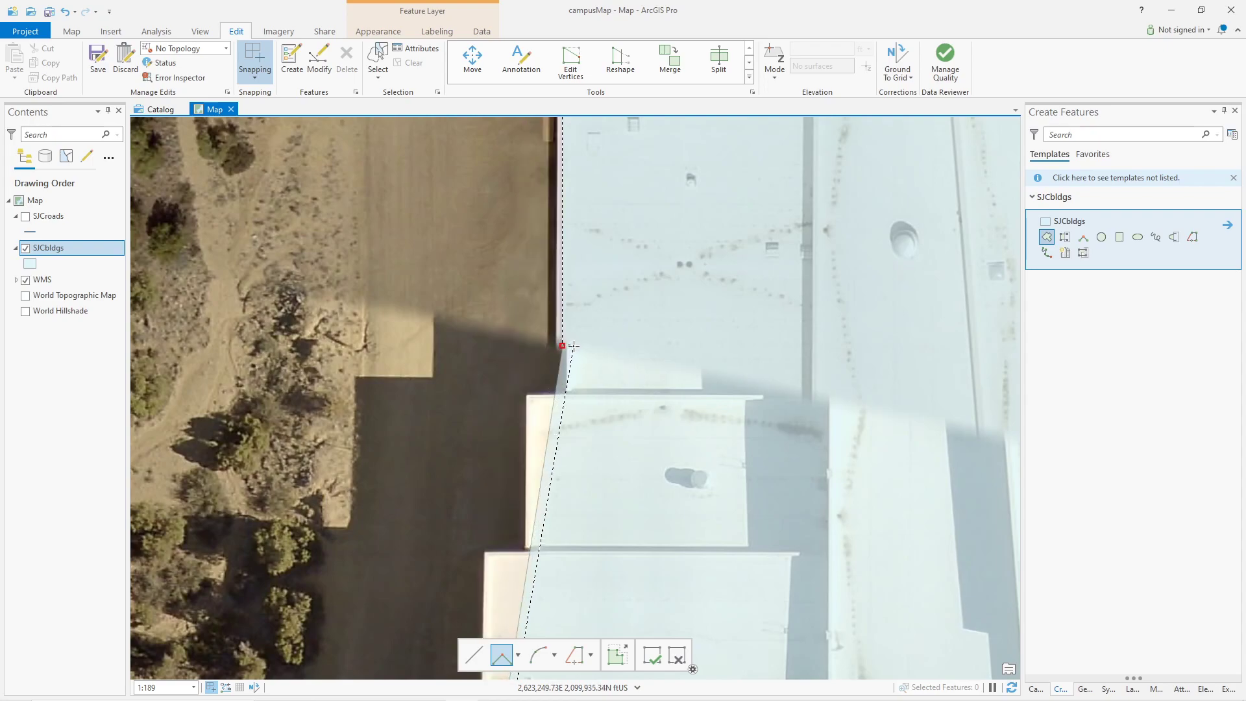
left_click(569, 345)
left_click(570, 393)
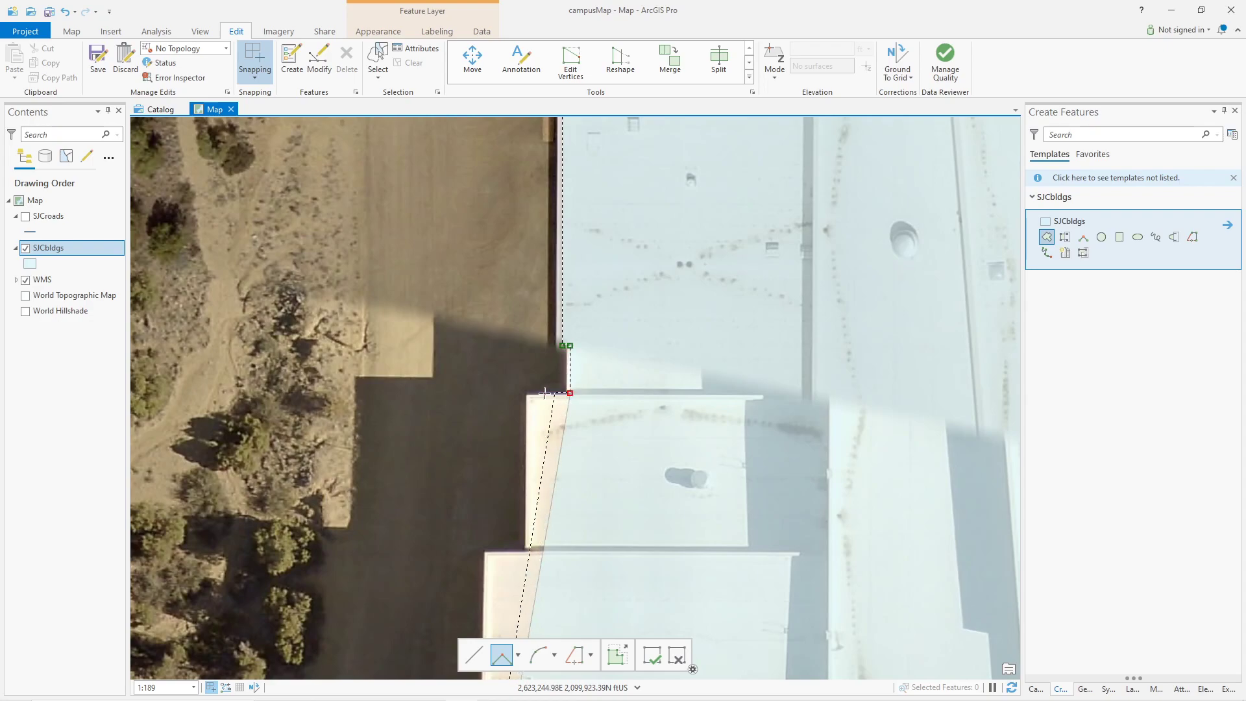
left_click(527, 393)
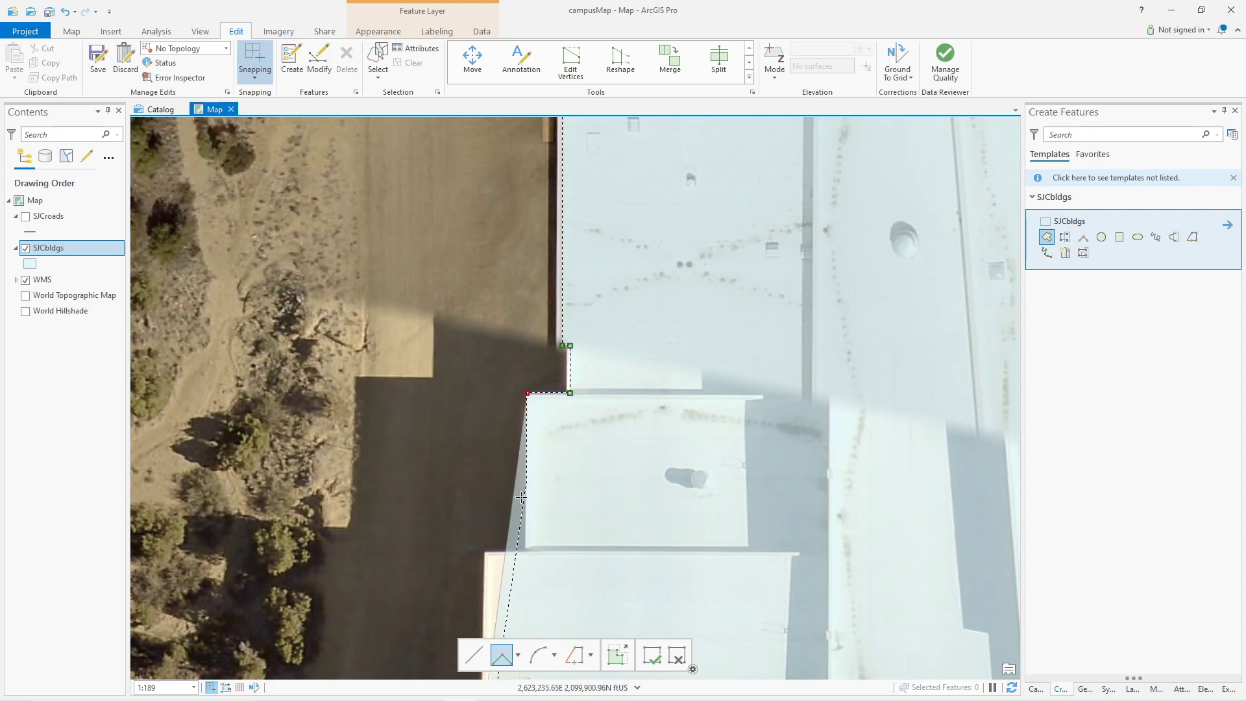
left_click(526, 549)
left_click(485, 549)
left_click_drag(506, 592, 717, 188)
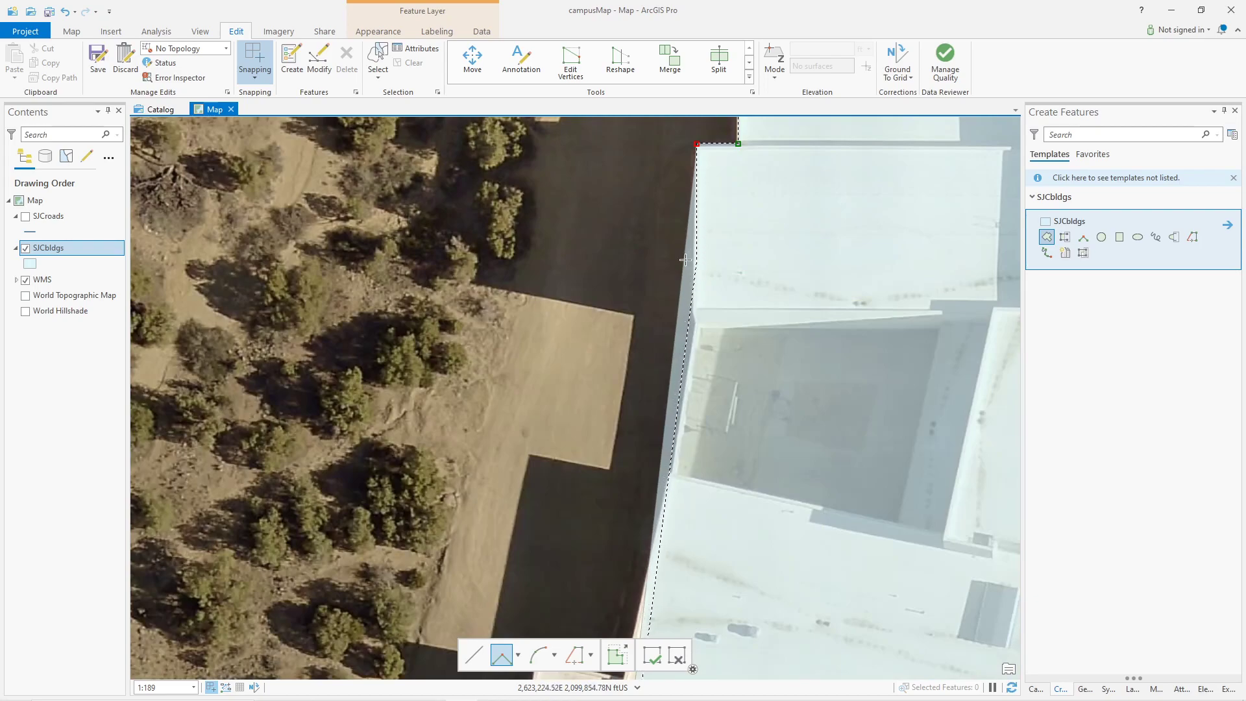
Continue the west wall southward to the curved southwest wing, using straight segments after the bend and along the wing's north edge.
left_click(695, 322)
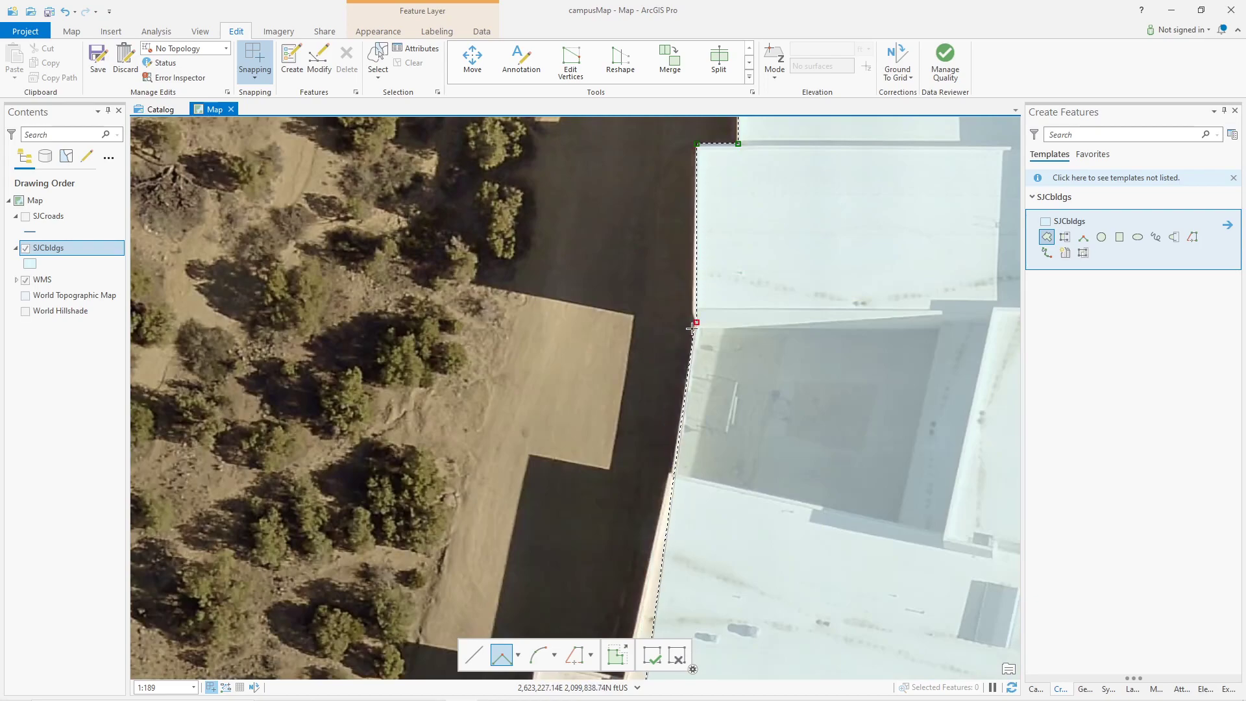
left_click(474, 655)
left_click_drag(692, 524, 785, 159)
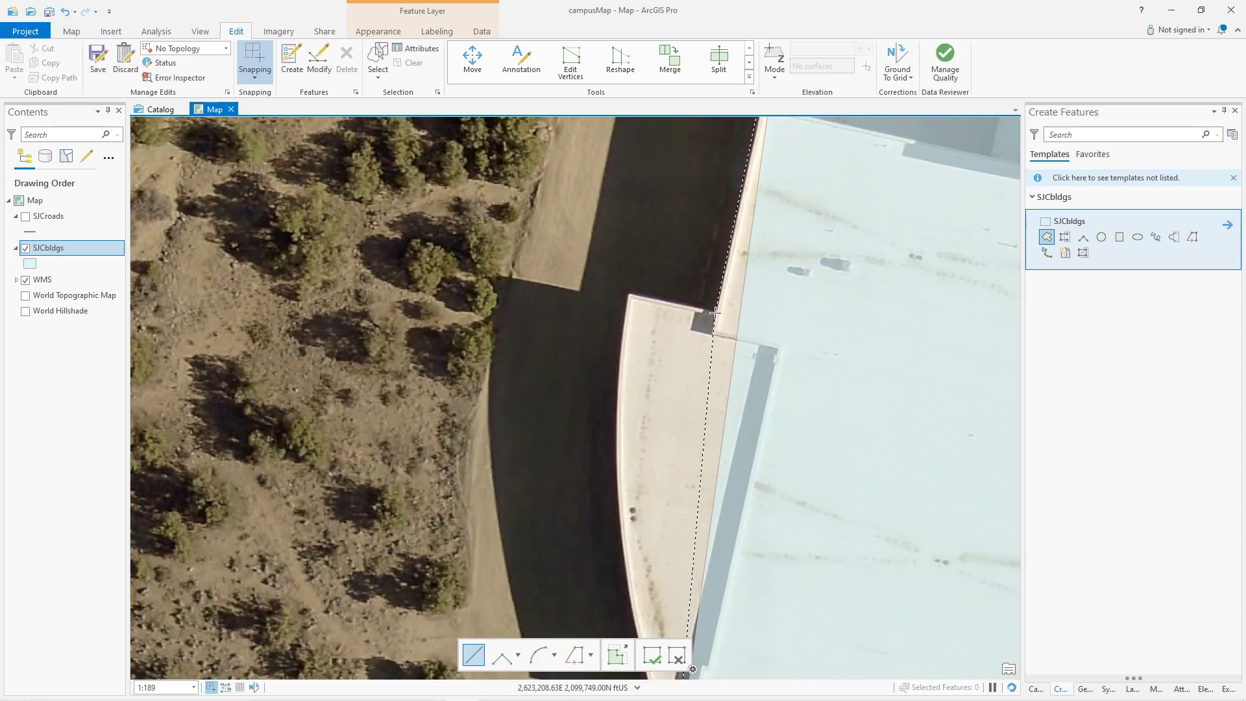
left_click(715, 313)
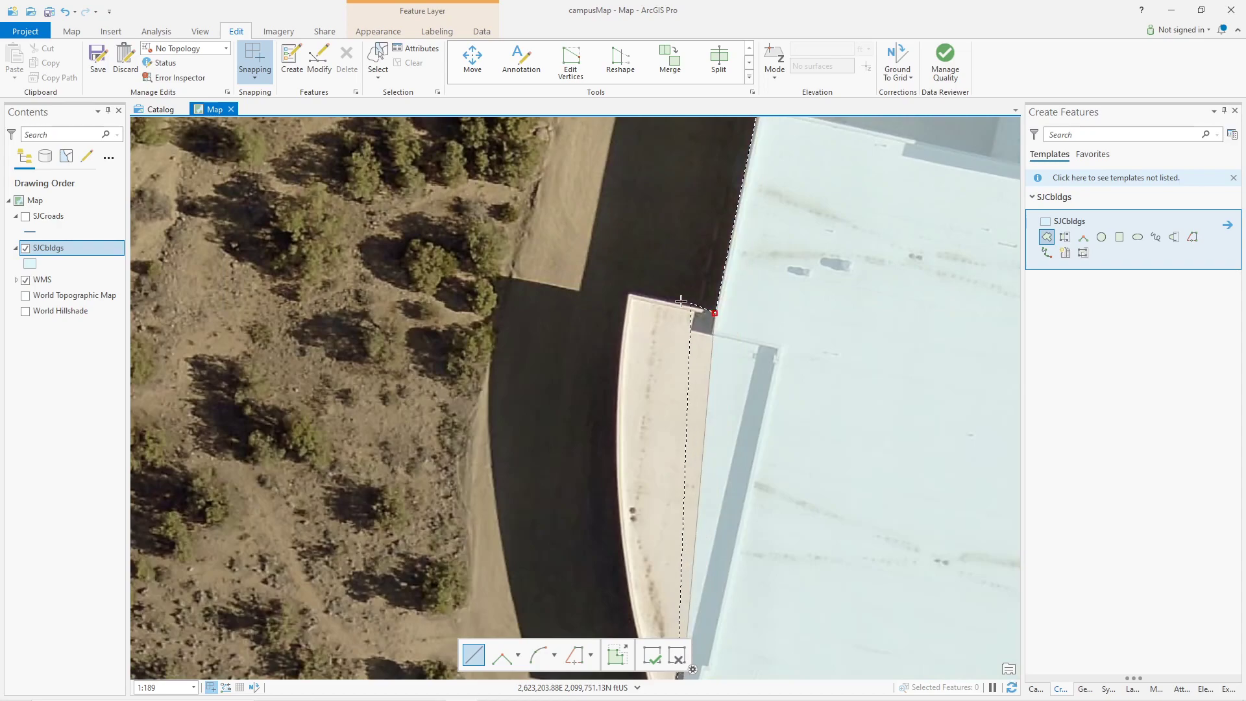
left_click(631, 292)
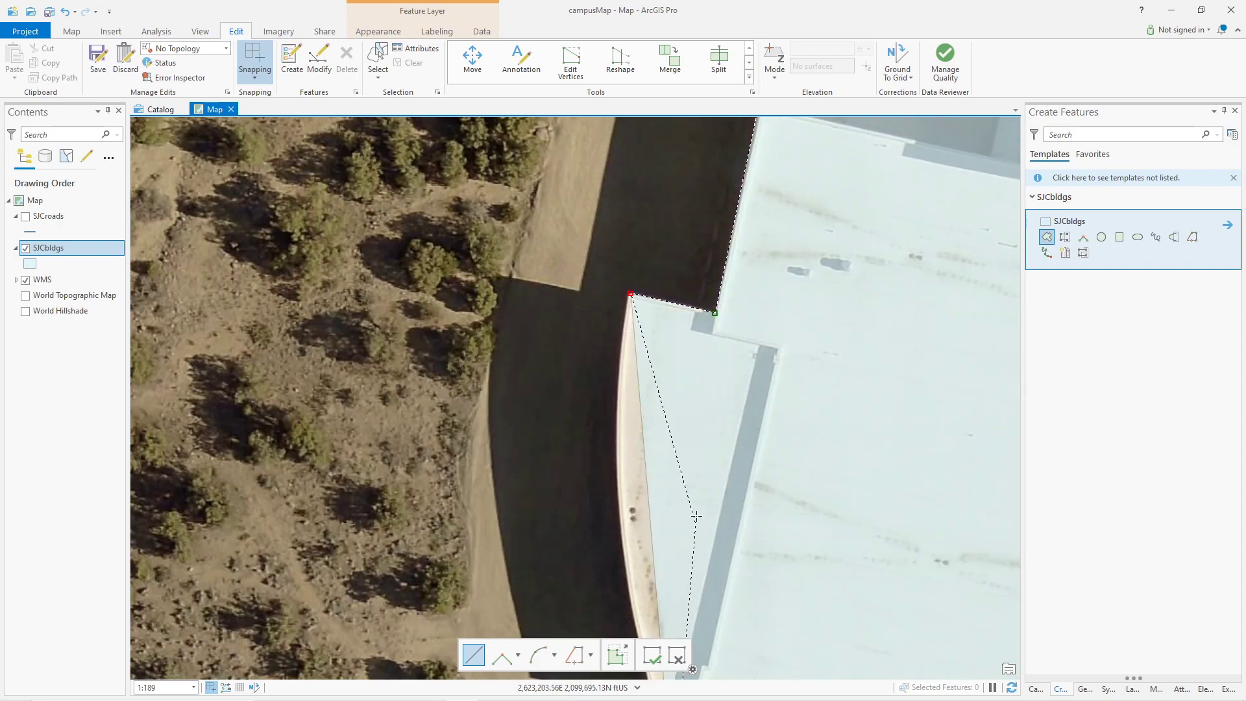
Trace the southwest wing's curved wall with an arc segment, add a straight segment to the inner corner, and finish the building polygon.
left_click_drag(699, 513, 735, 204)
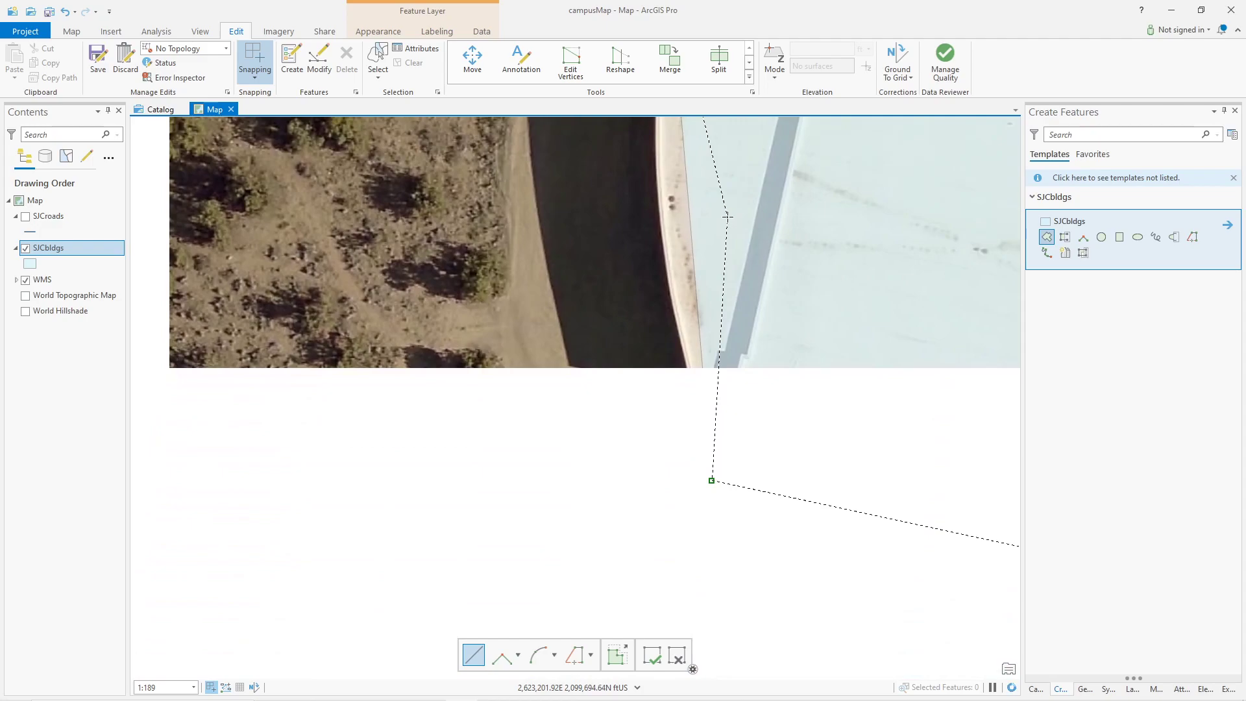
left_click(538, 654)
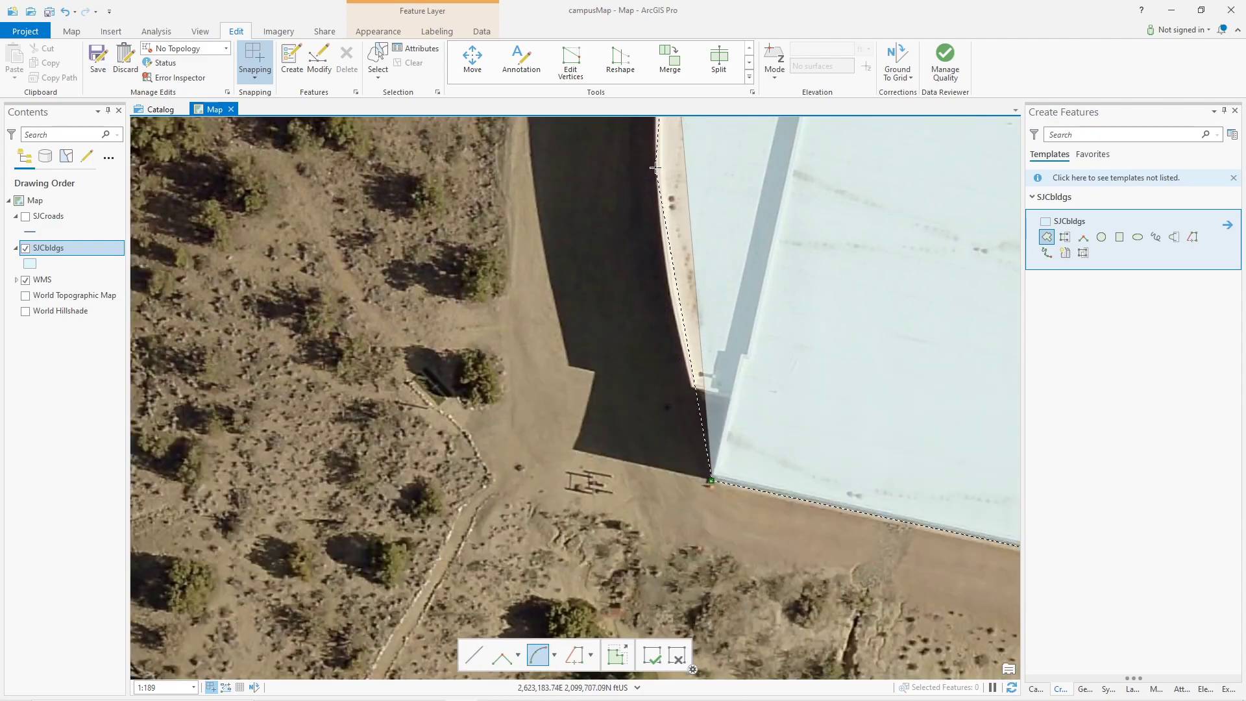
left_click(693, 387)
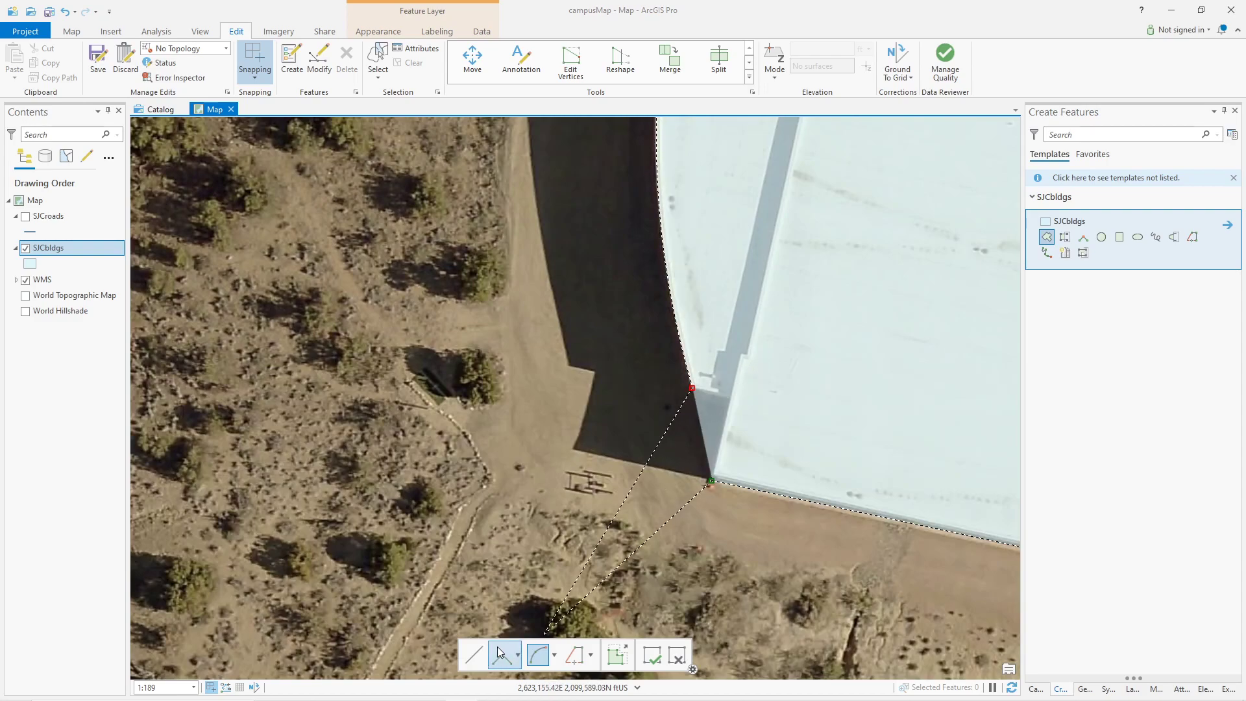
left_click(472, 654)
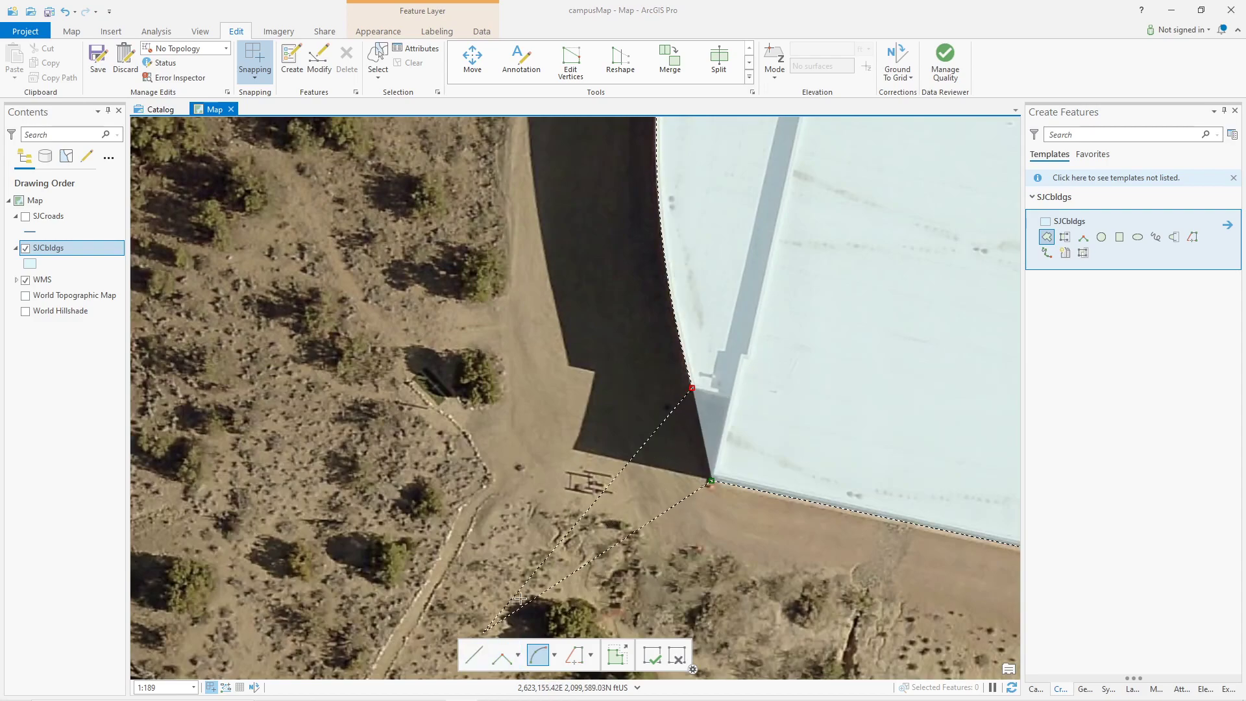
left_click(731, 398)
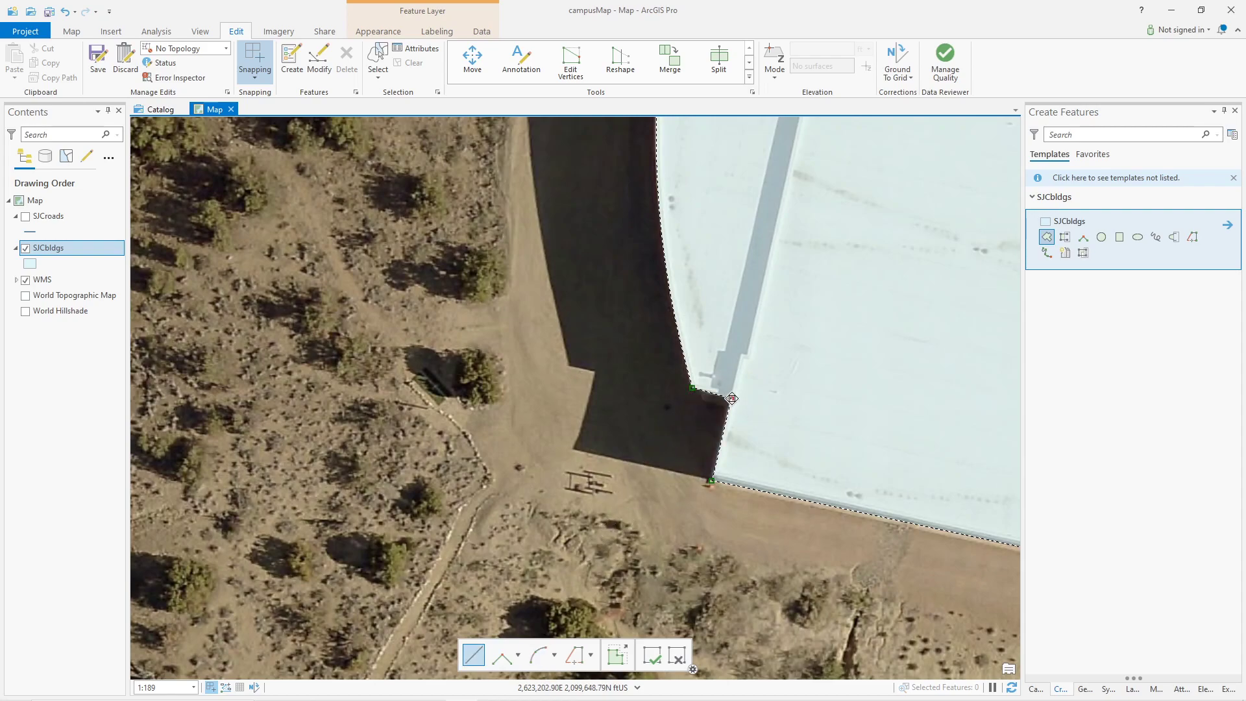
key("F2")
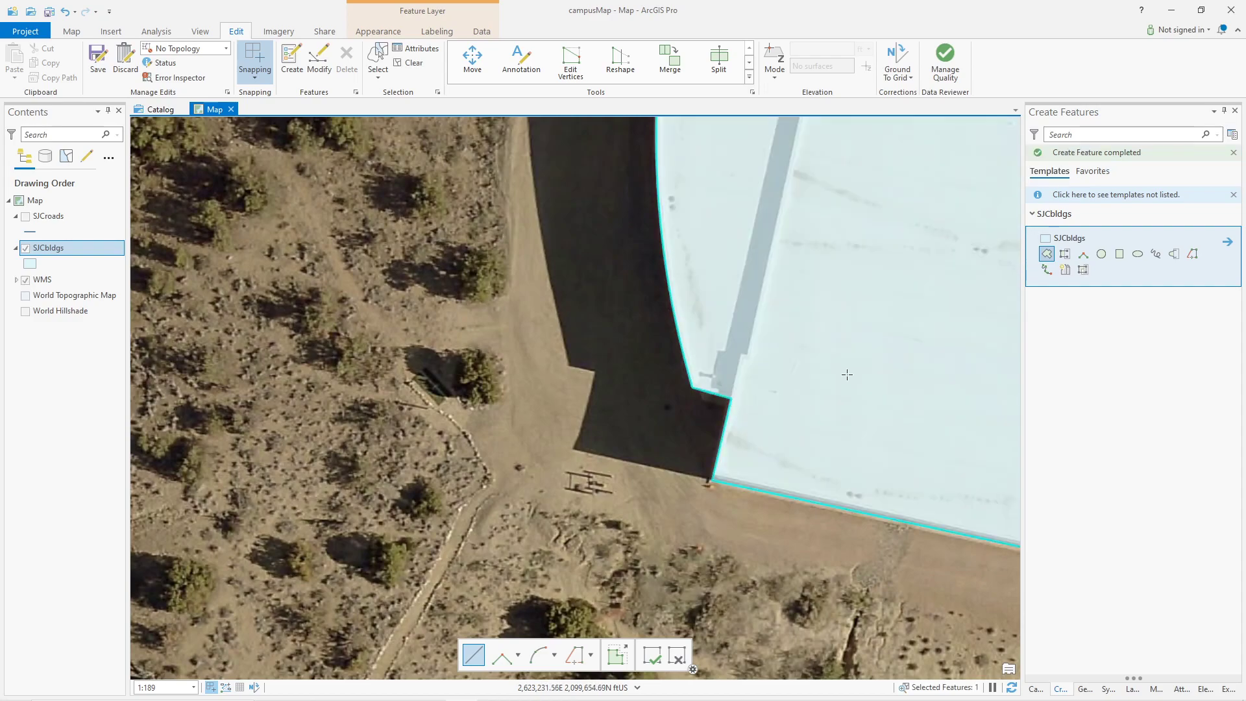
Start a circular SJCbldgs footprint for the round, domed building southeast of the main building.
scroll(864, 370, "down", 5)
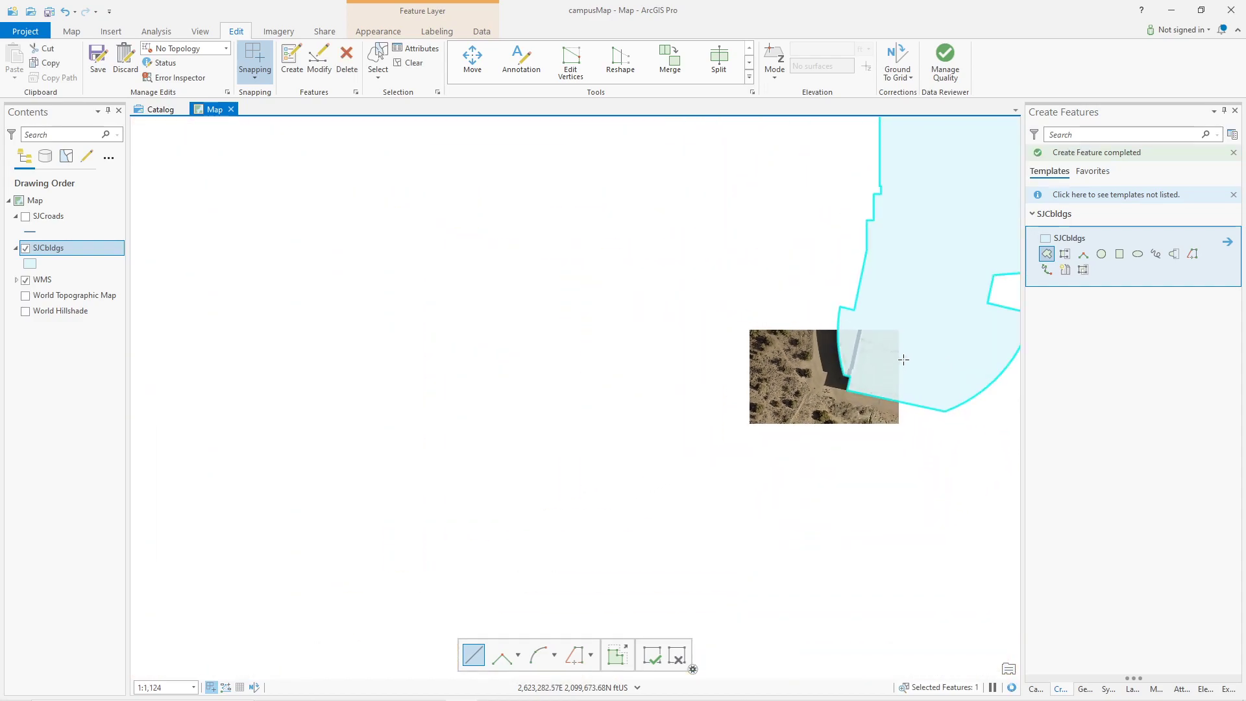
left_click_drag(914, 368, 547, 409)
scroll(459, 465, "up", 1)
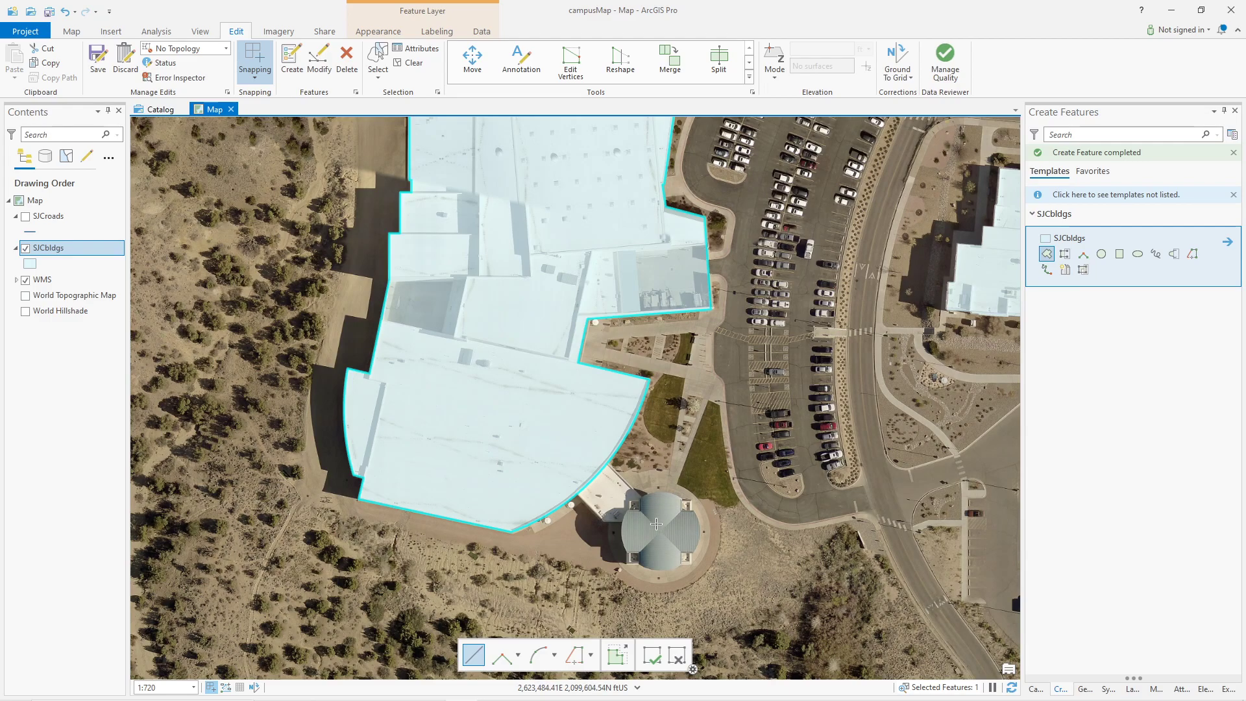
scroll(658, 544, "up", 4)
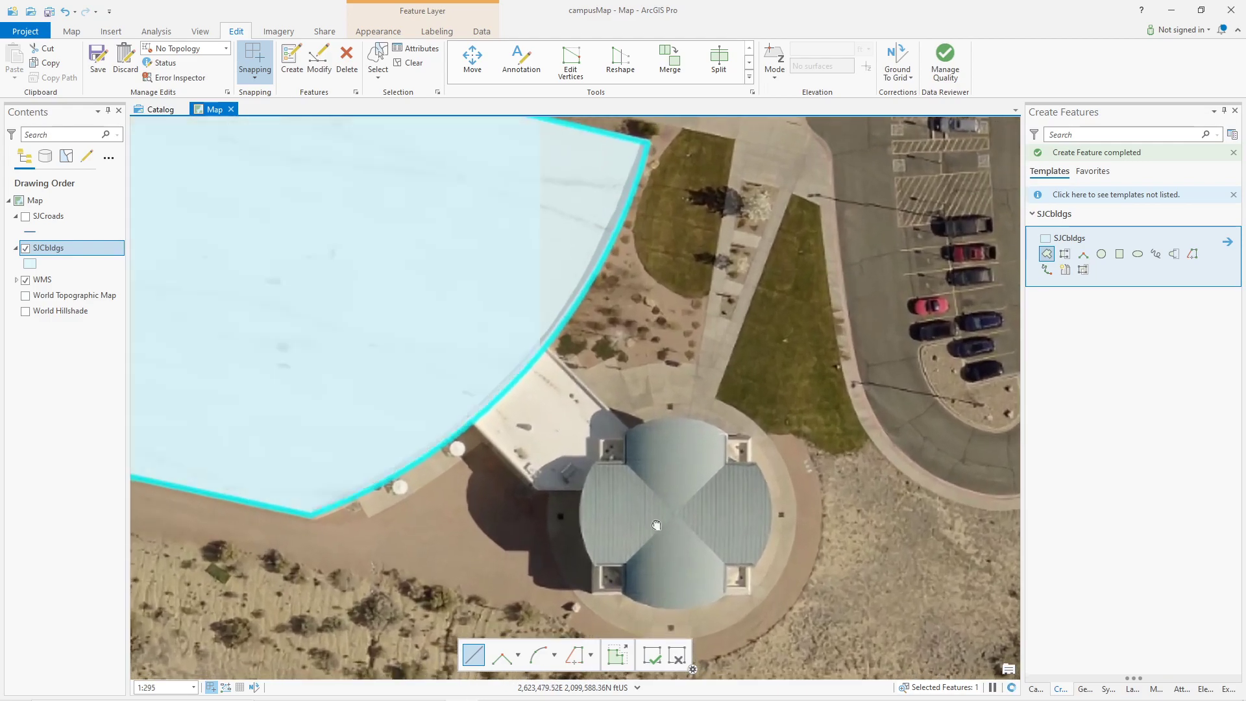
left_click_drag(658, 545, 675, 398)
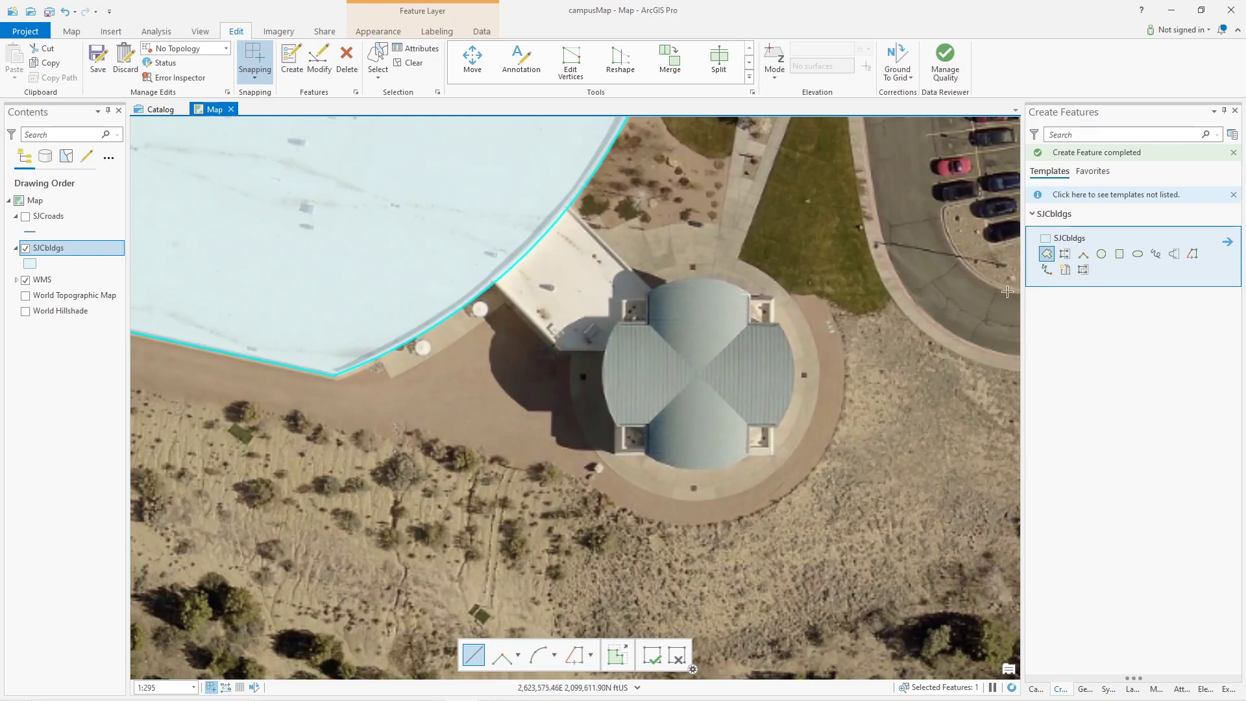
left_click(1102, 256)
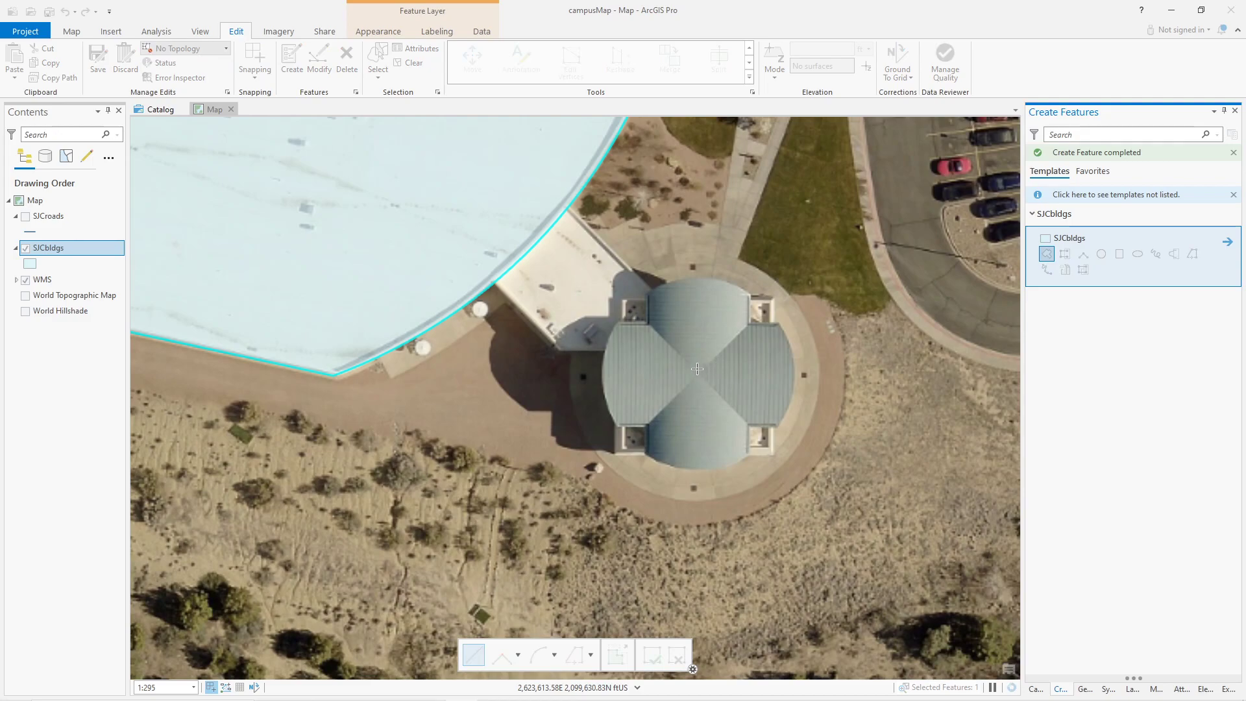
Create a circular SJCbldgs polygon centred on the peak of the round building's roof and reaching its outer roof edge.
left_click(629, 289)
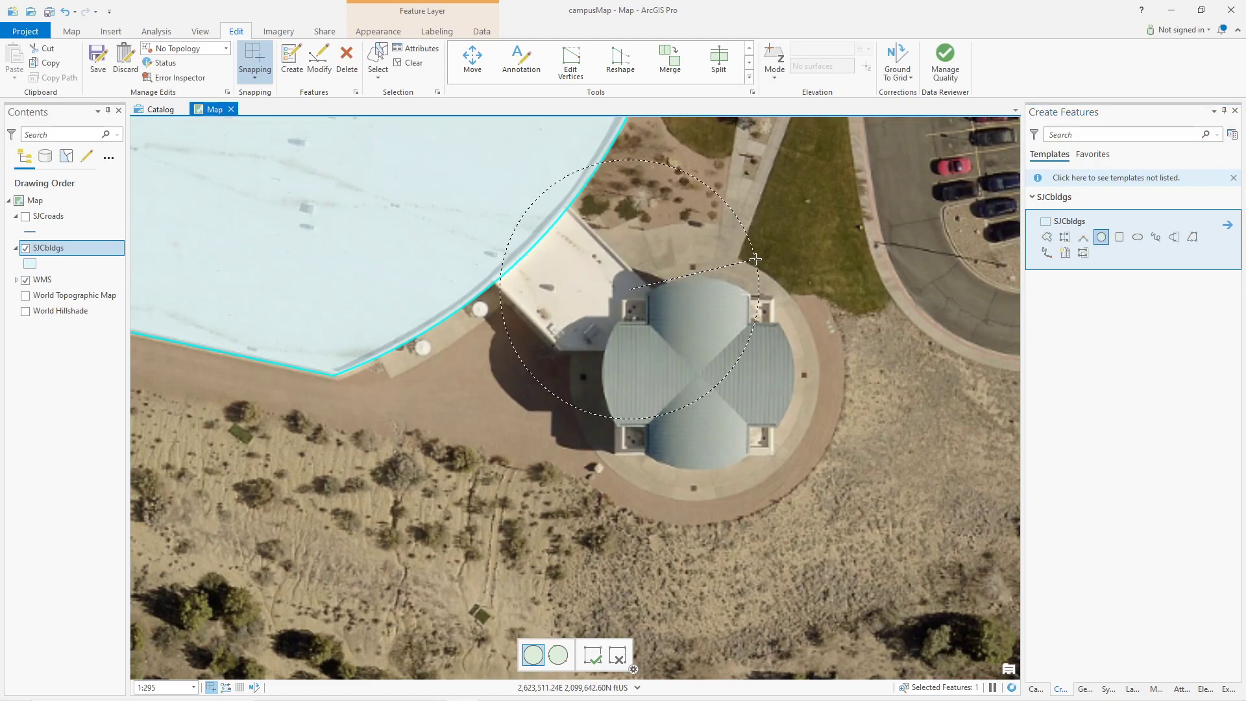
left_click(698, 342)
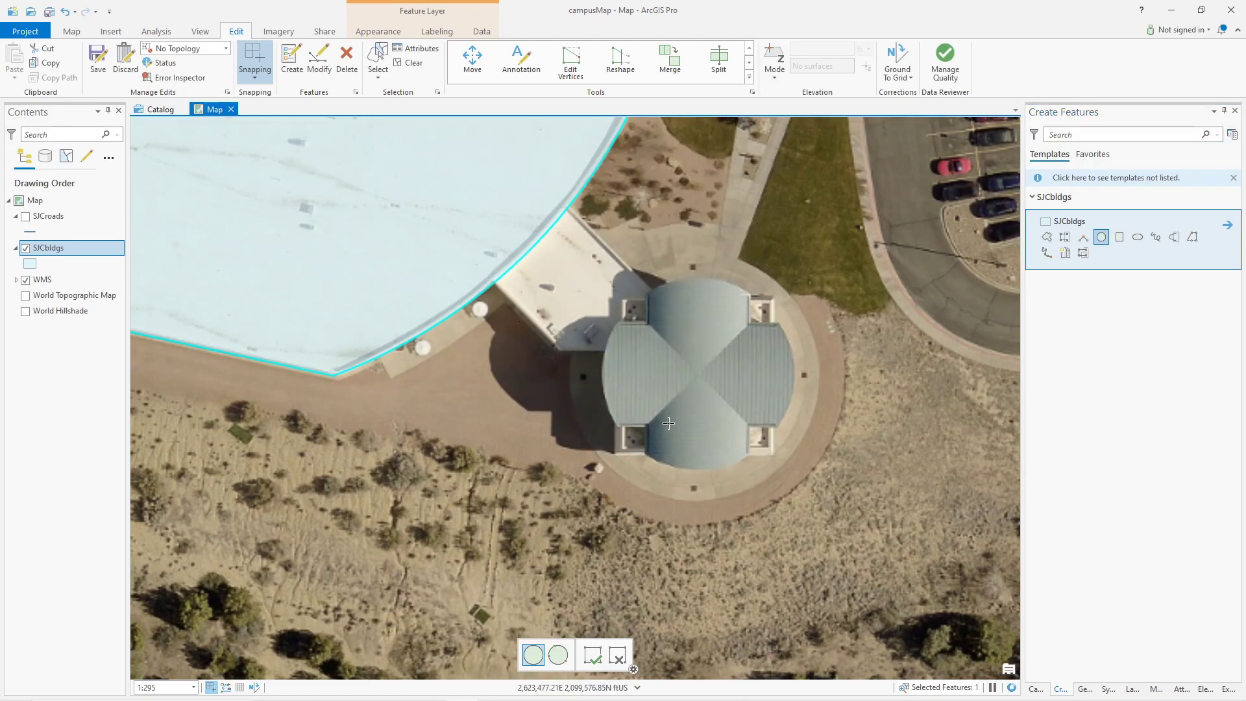
left_click(700, 373)
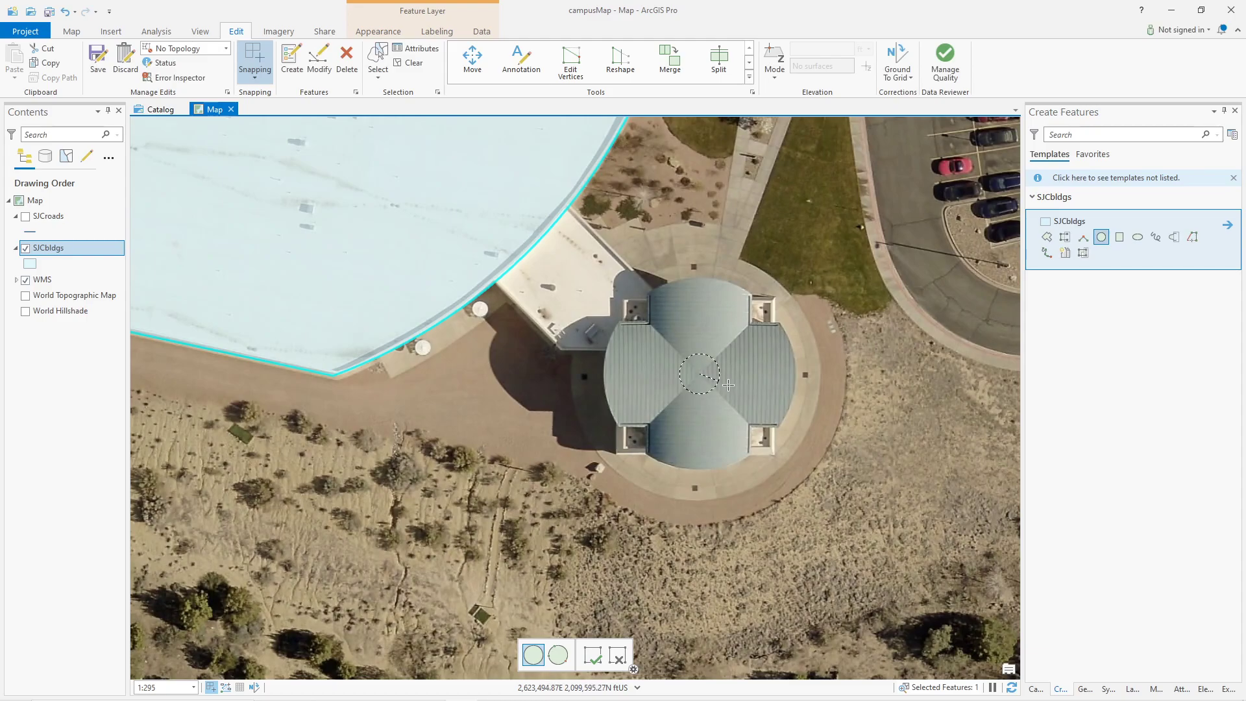
left_click(785, 422)
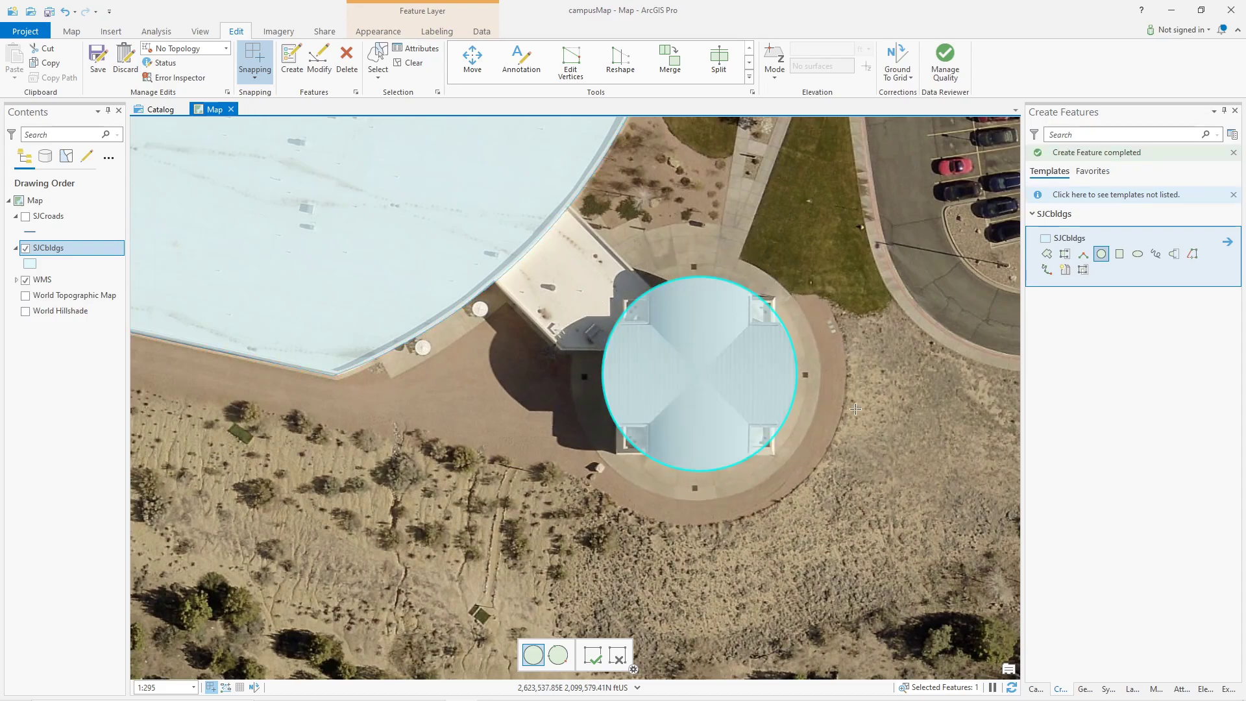
Create a rectangular SJCbldgs polygon over the round building, spanning the outer corners of its four corner towers.
left_click(1118, 256)
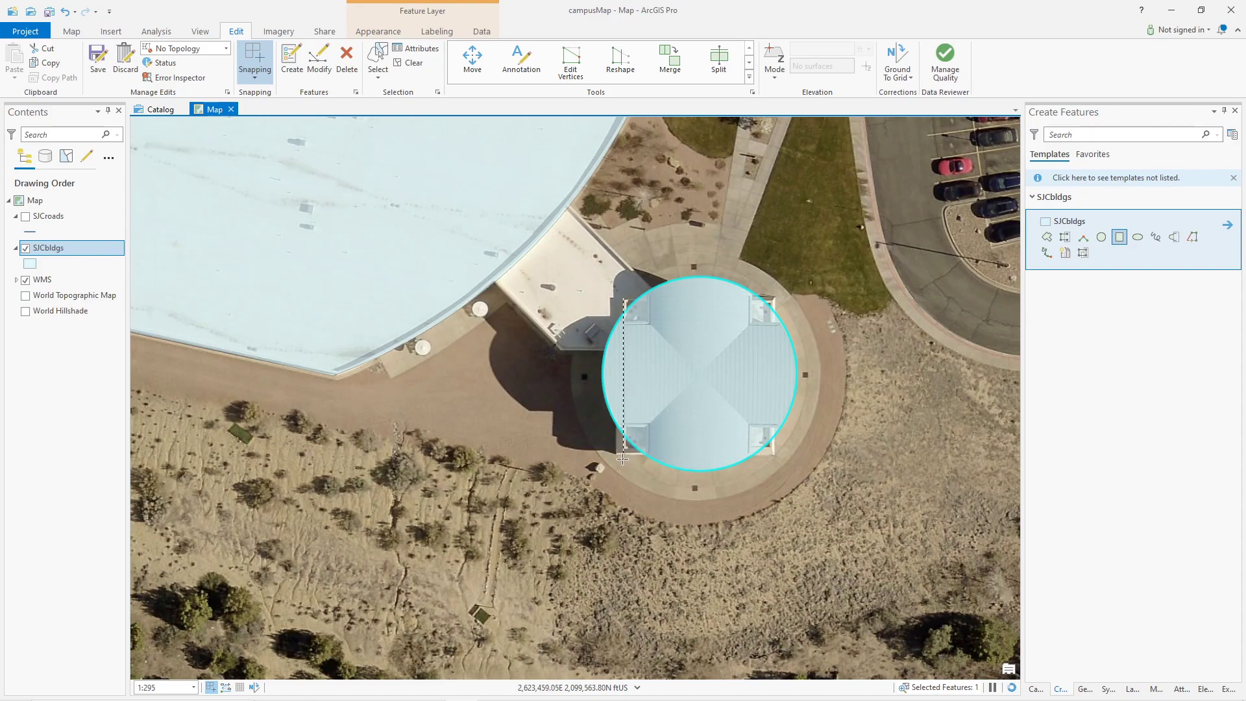
left_click(622, 452)
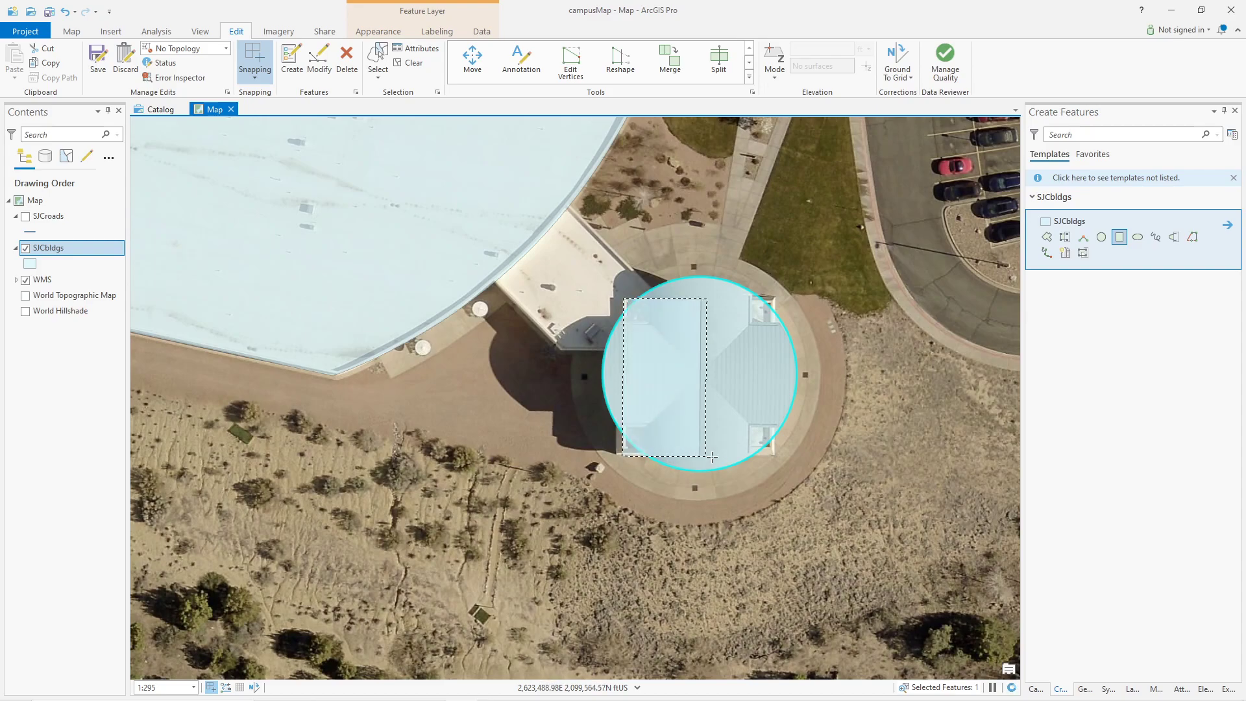
left_click(774, 455)
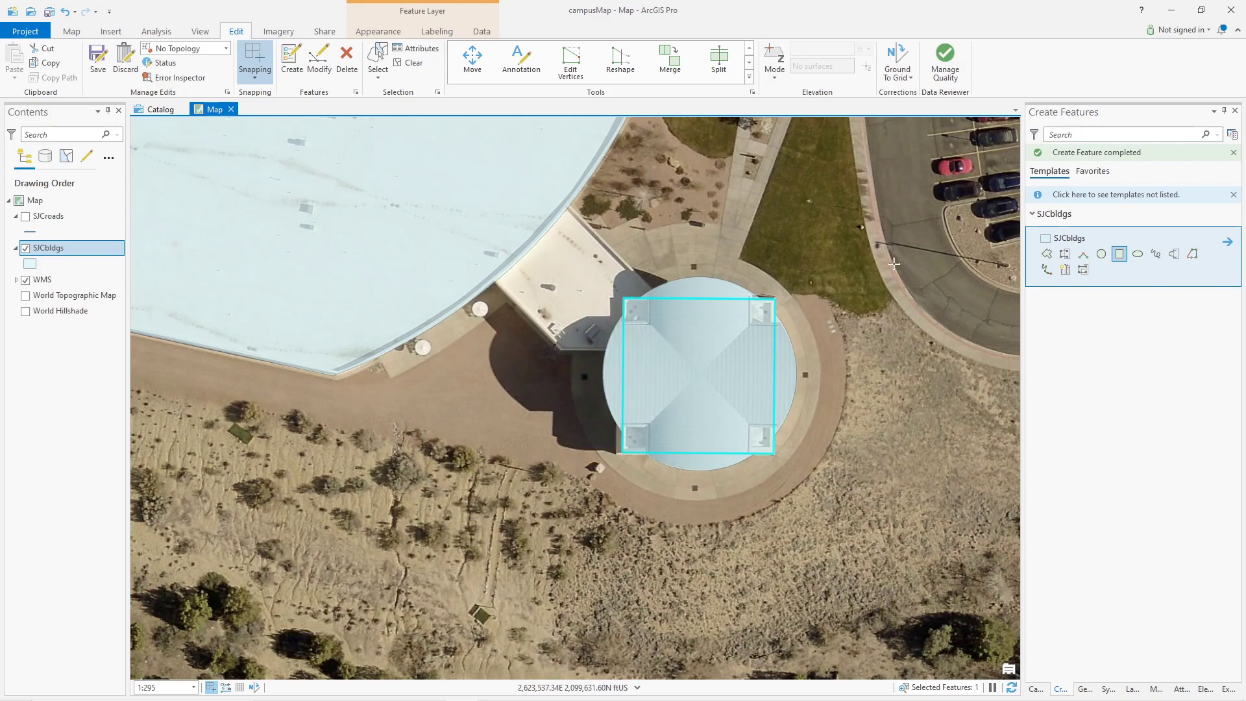
Digitize an SJCbldgs polygon along the connecting wing, overlapping both the round building and the large building it joins.
left_click(1047, 253)
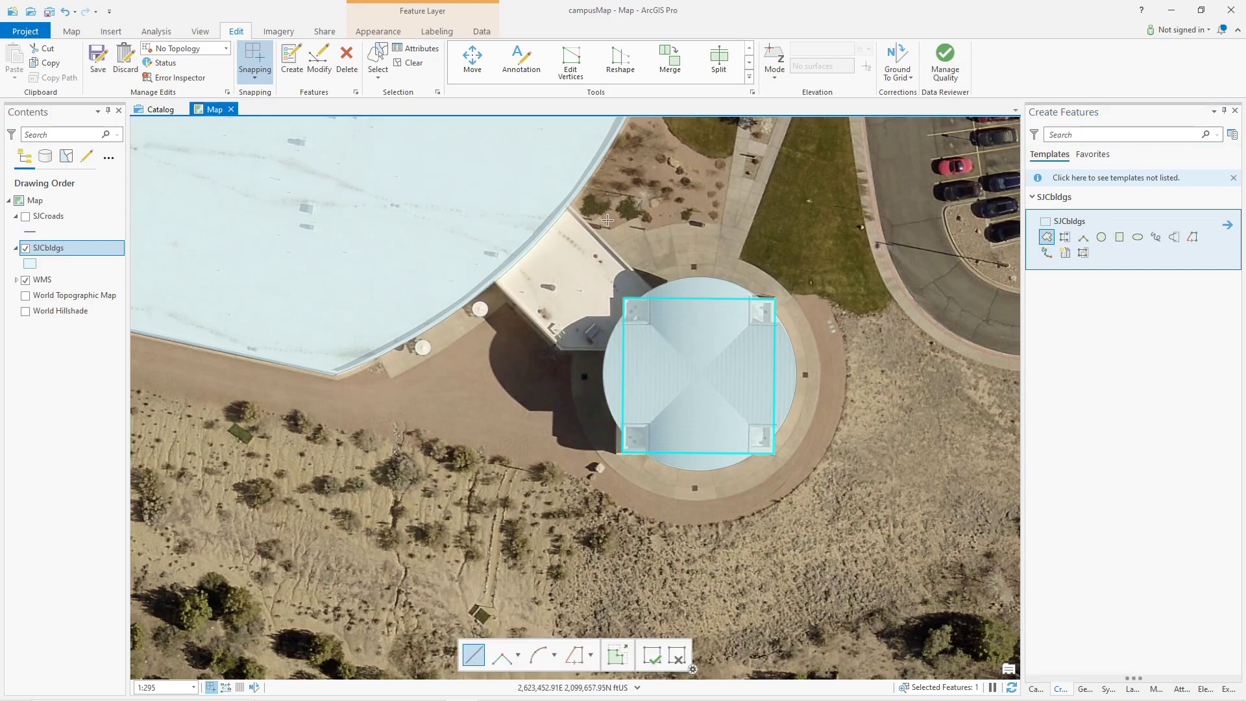
left_click(570, 205)
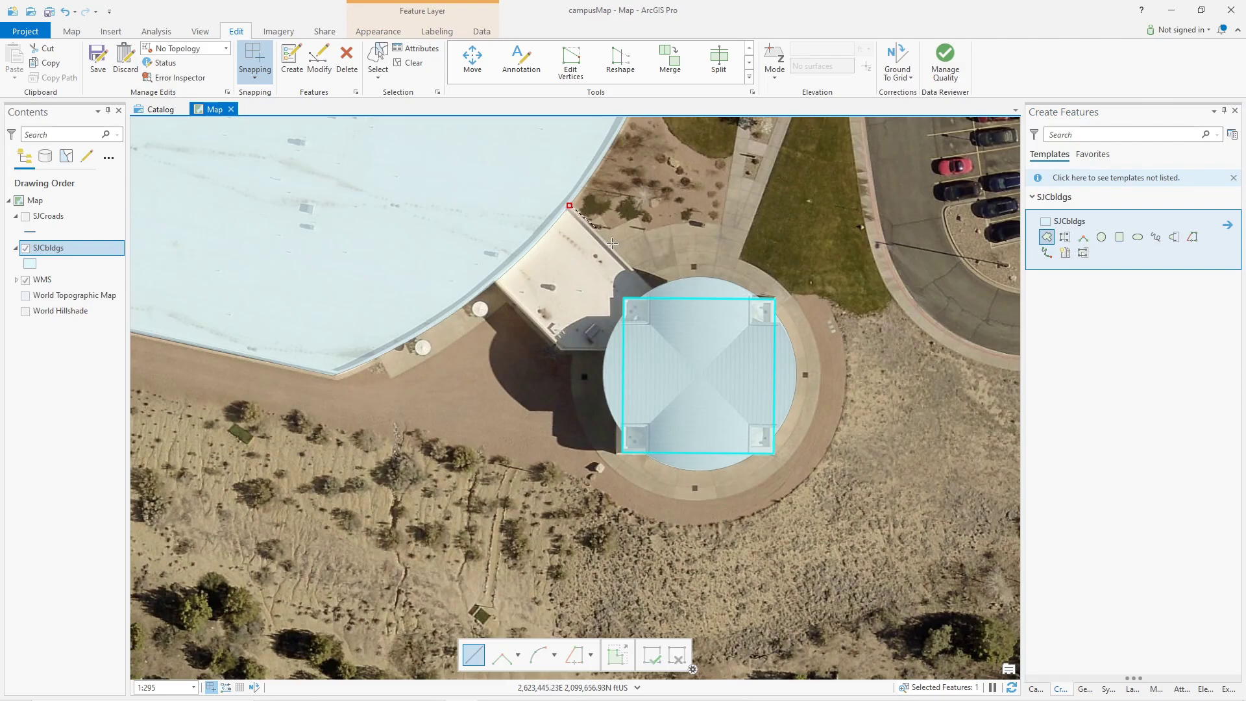
left_click(653, 288)
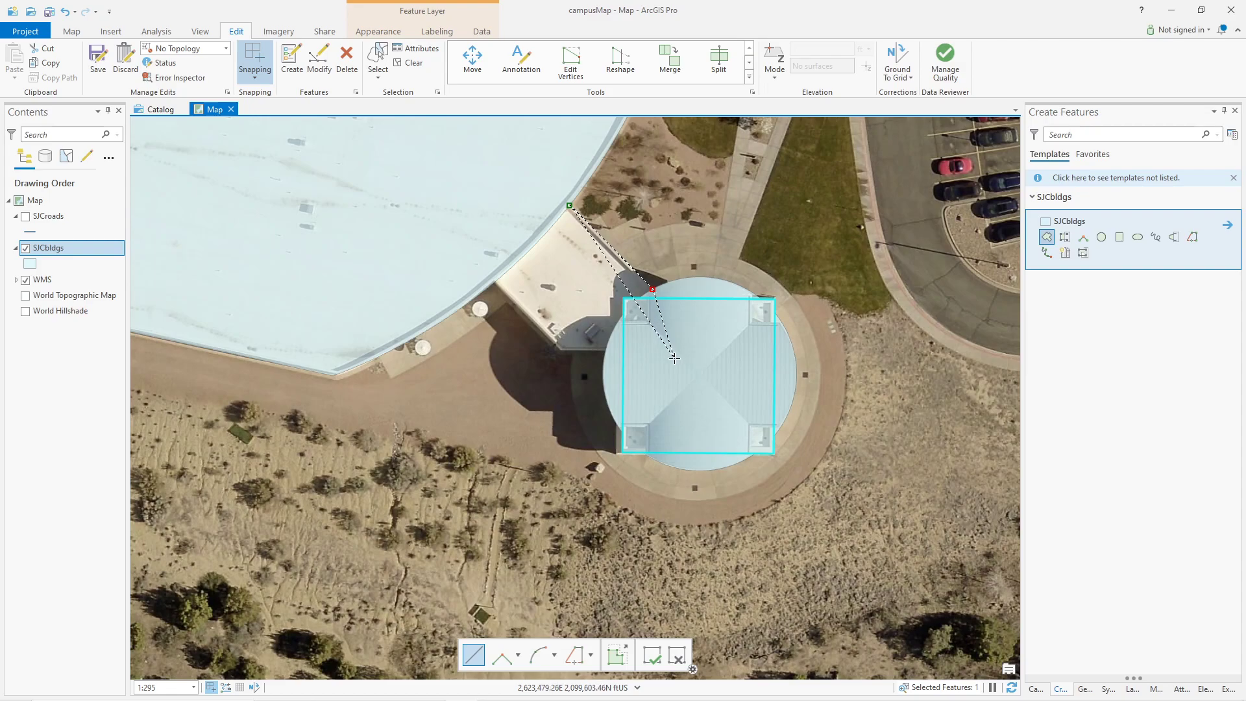
left_click(674, 358)
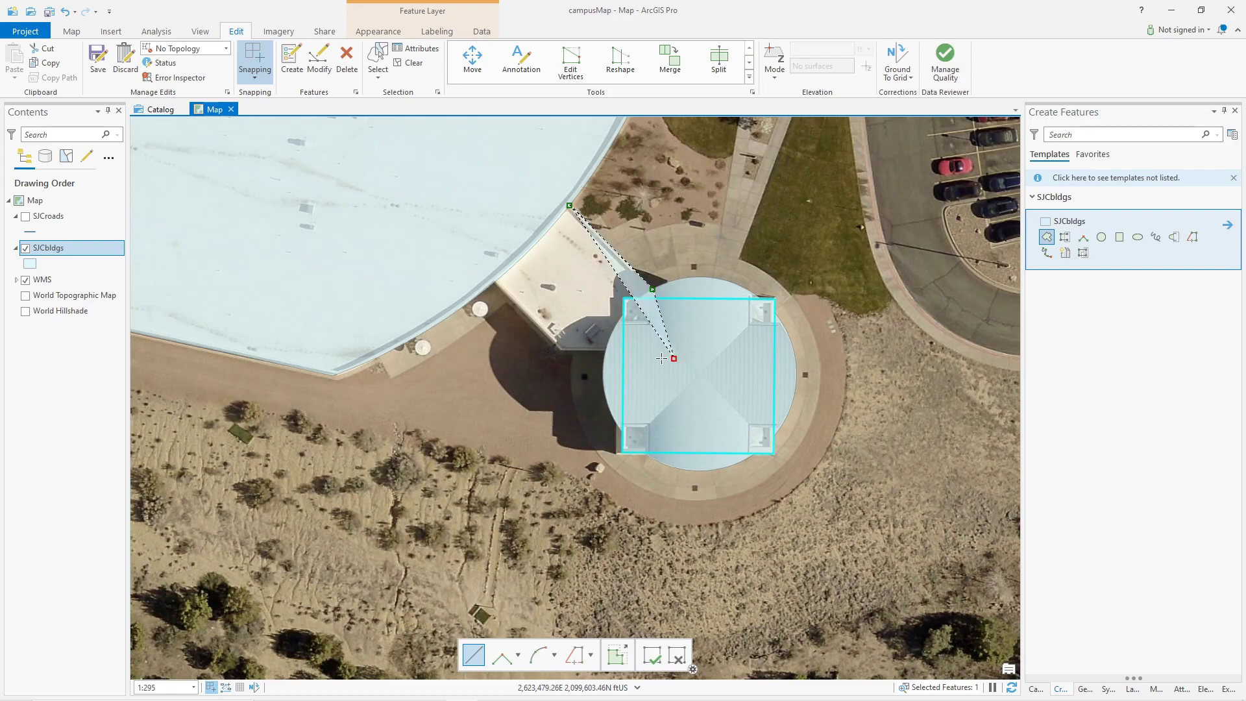
left_click(605, 351)
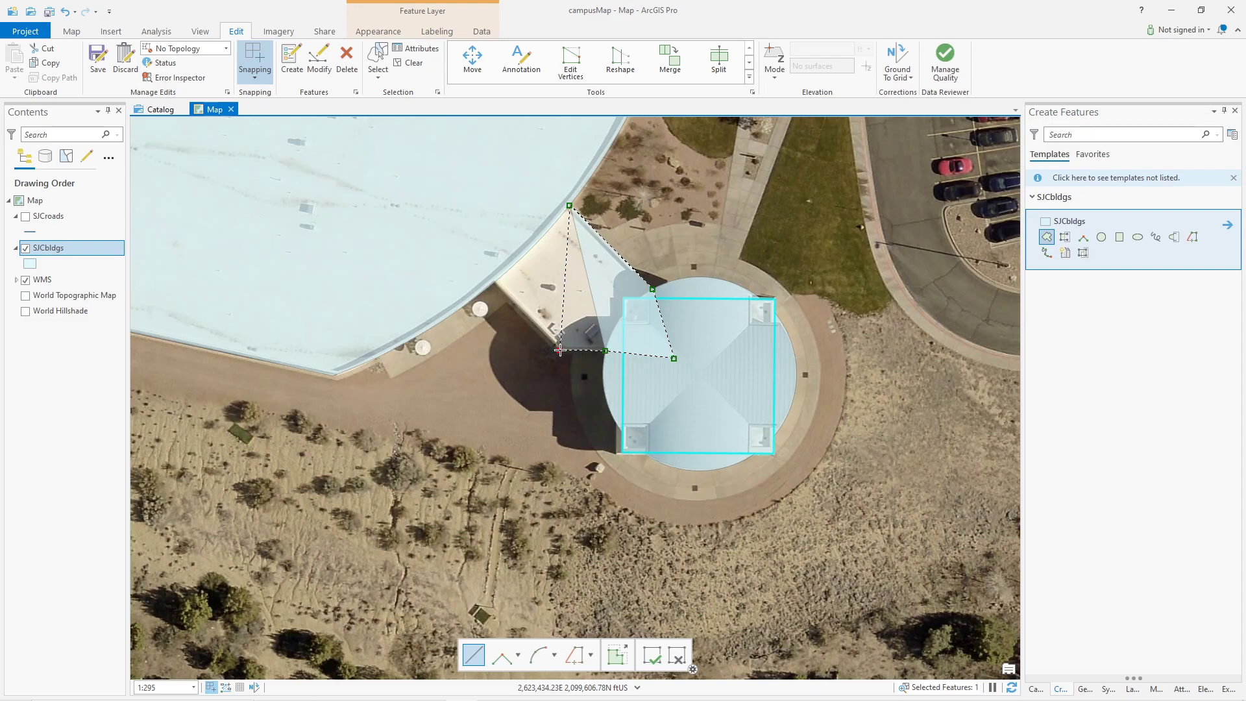
left_click(560, 351)
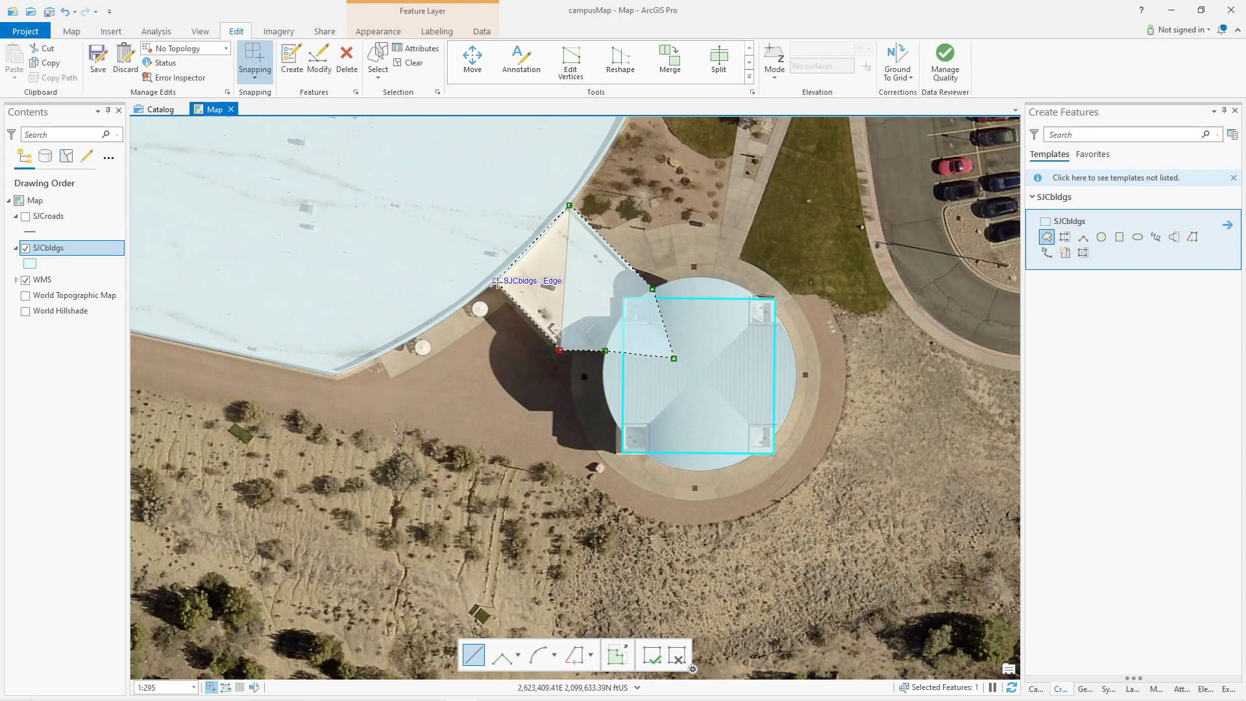
left_click(497, 281)
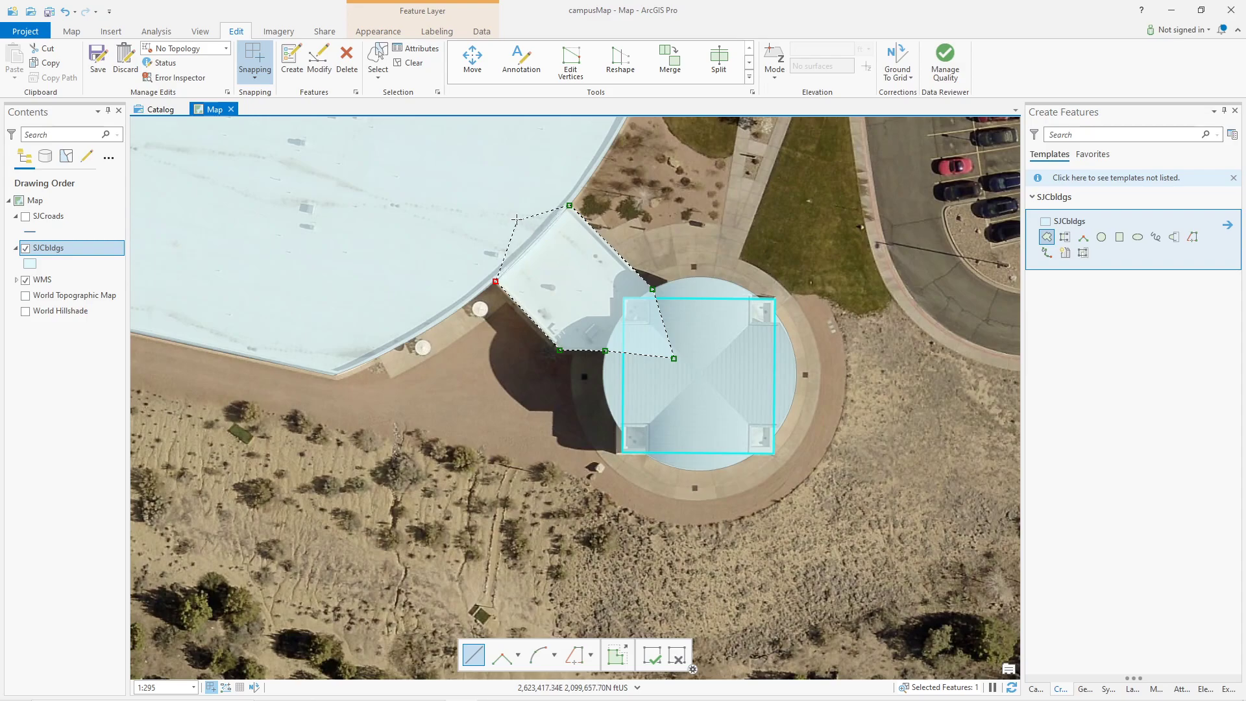
left_click(479, 189)
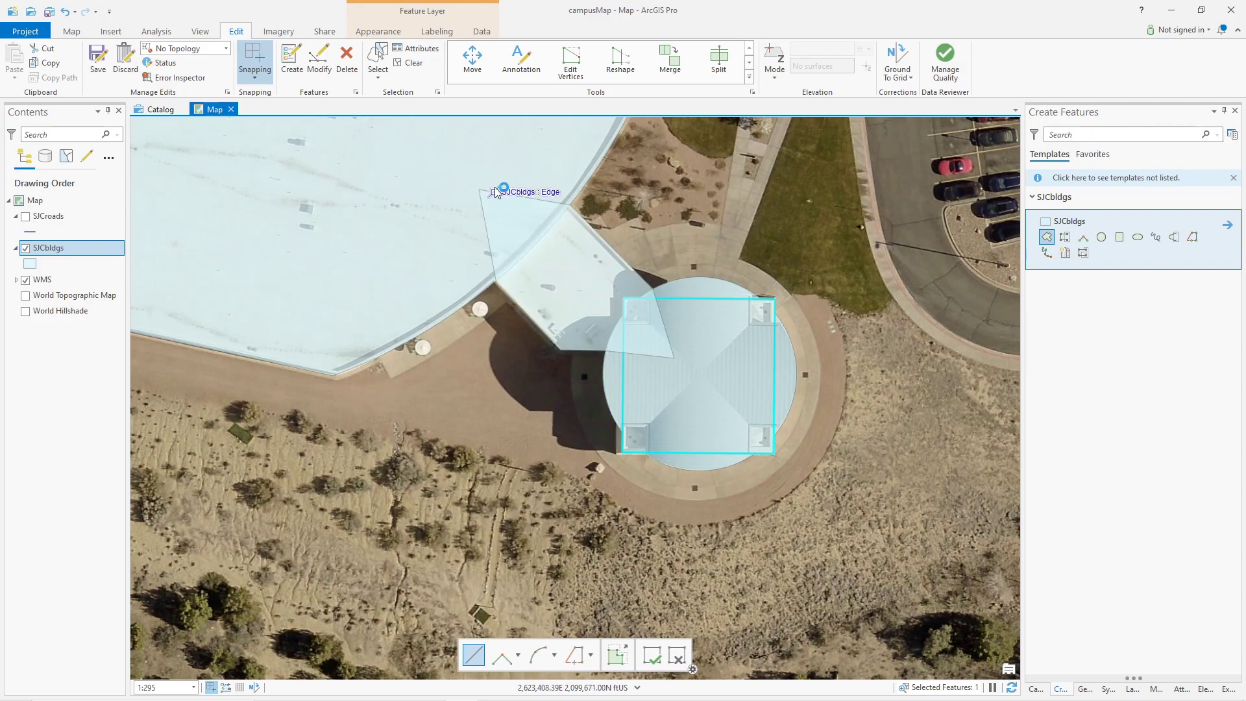
key("F2")
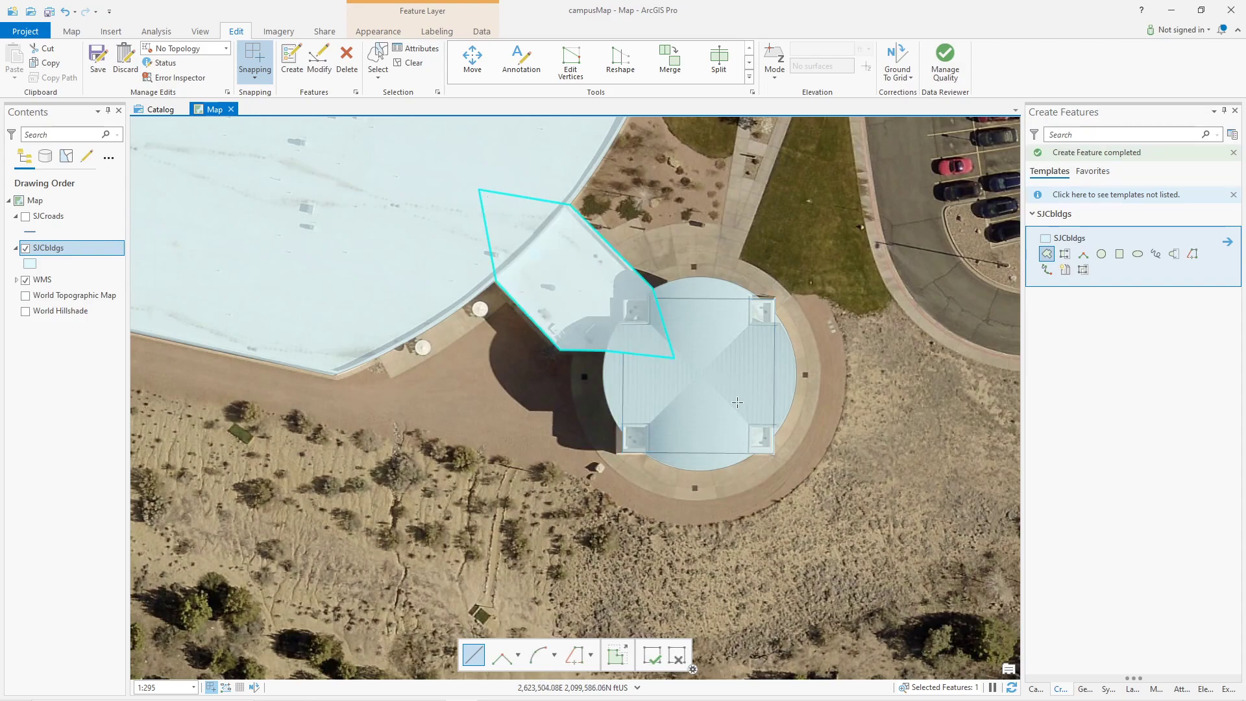
Select the large building, connecting wing, circle and rectangle polygons and merge them into the large building's existing SJCbldgs feature.
left_click(379, 65)
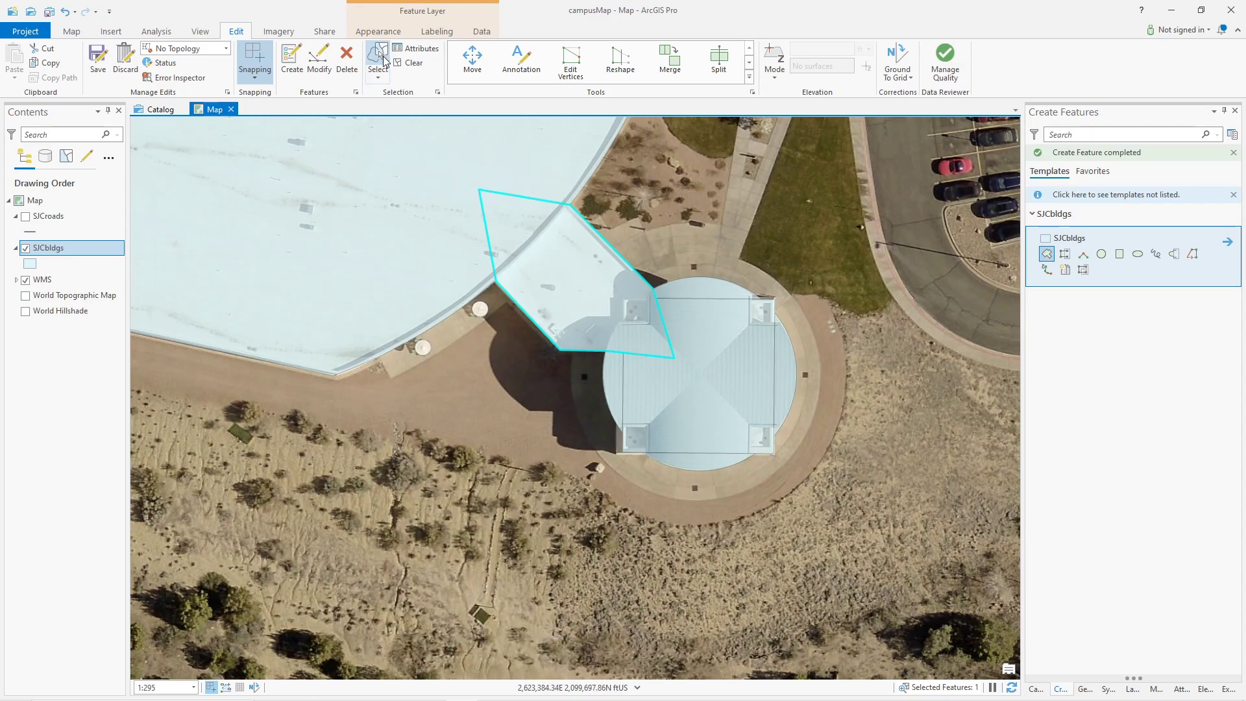
left_click(378, 78)
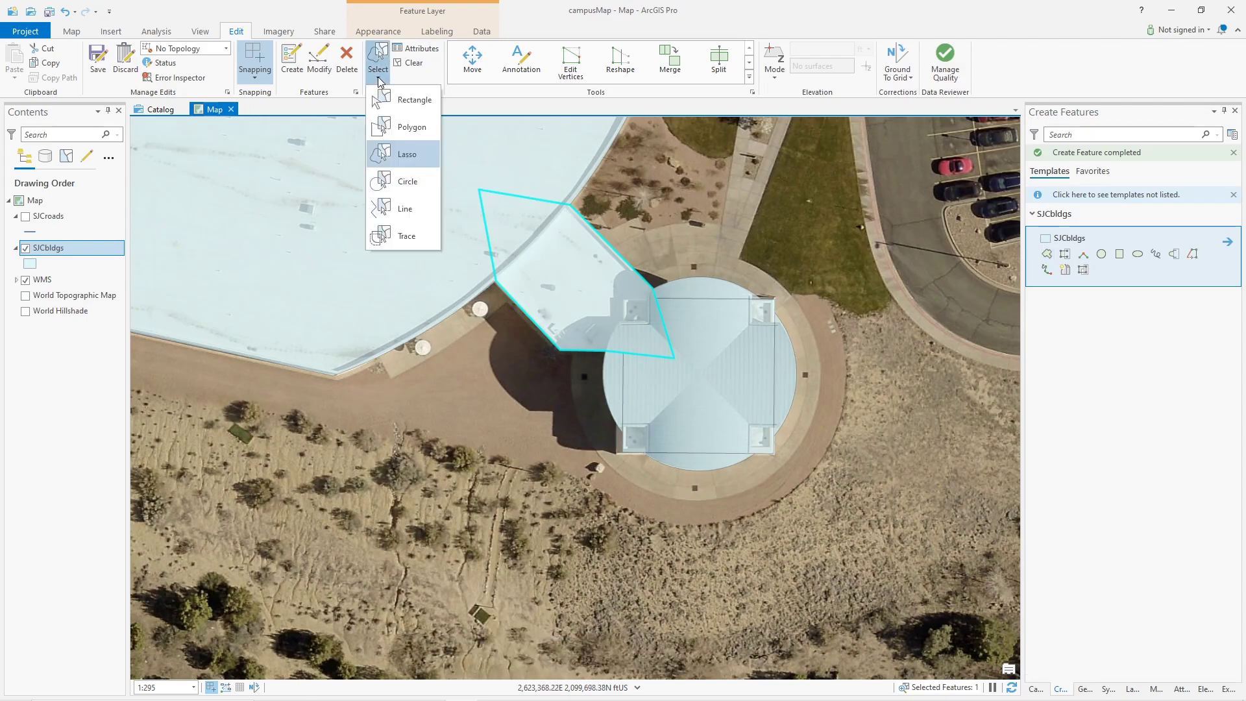
left_click(405, 101)
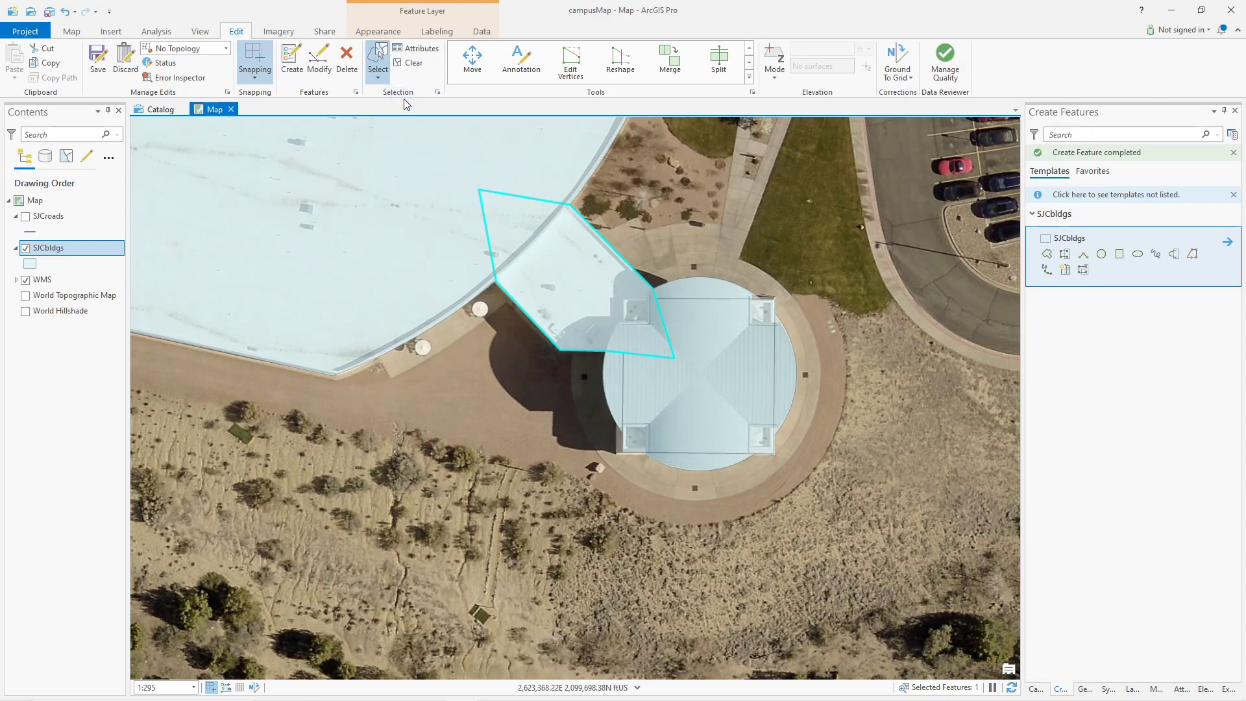
left_click(429, 250)
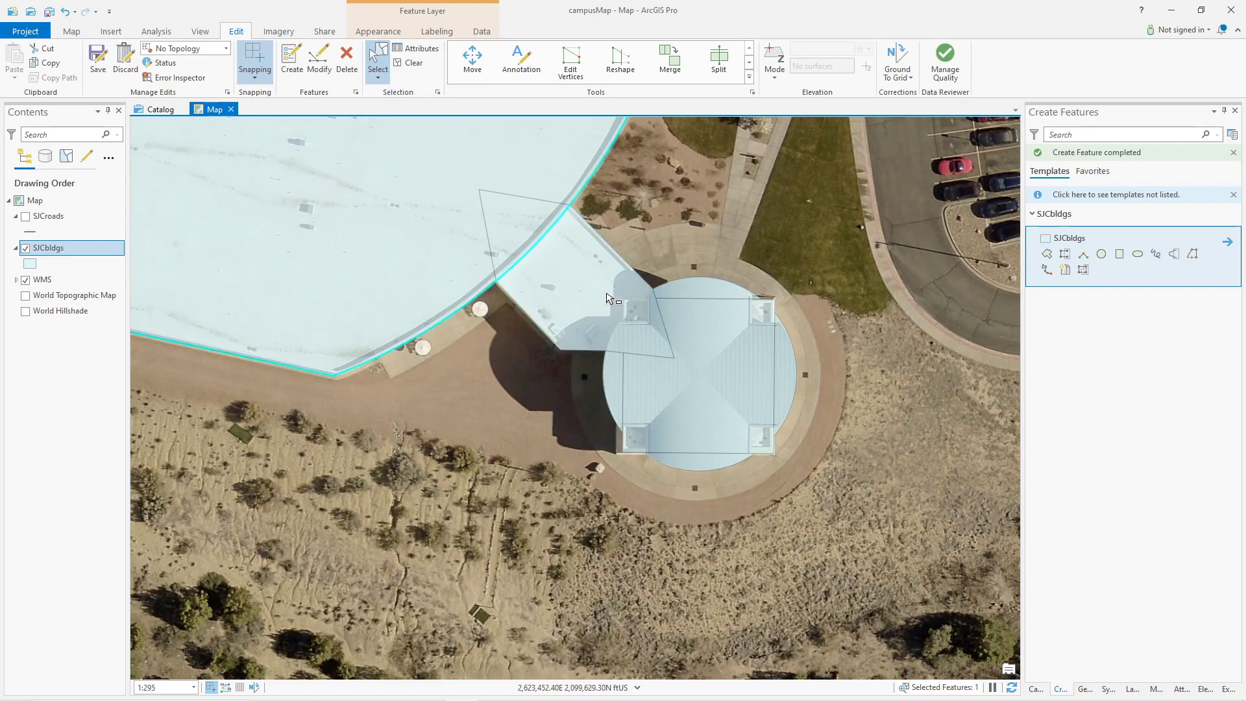
left_click(571, 279, "shift")
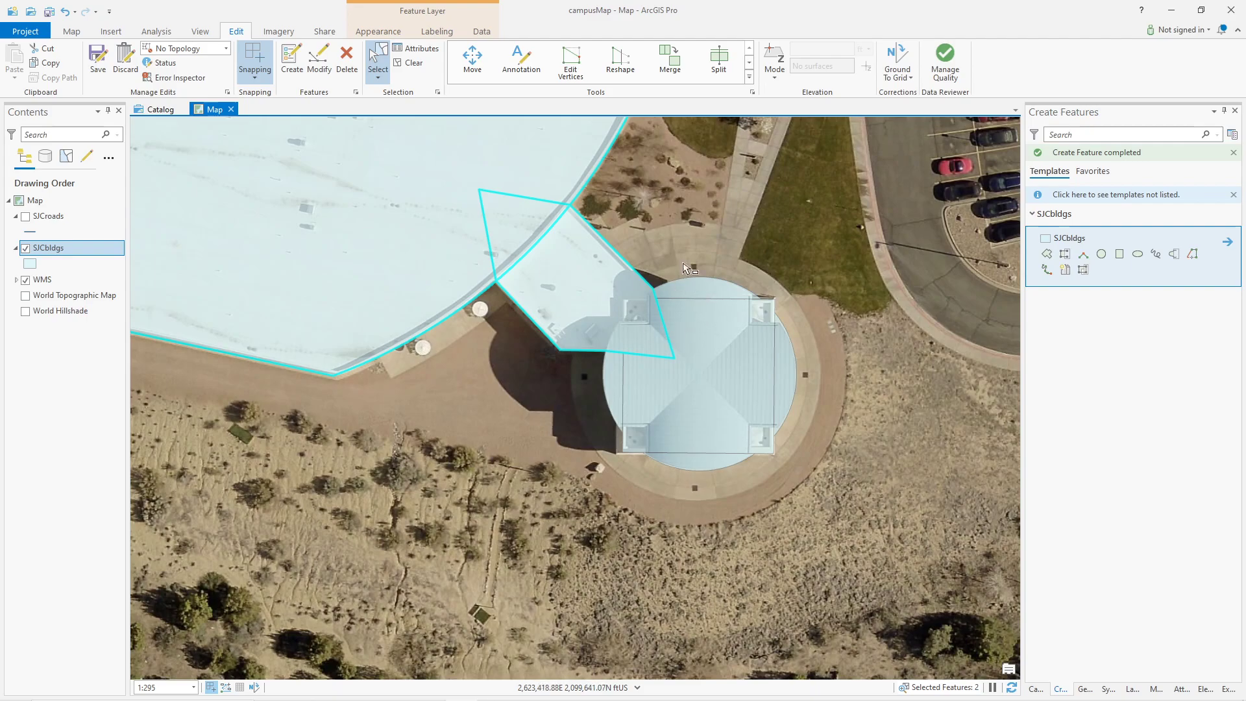
left_click(411, 232)
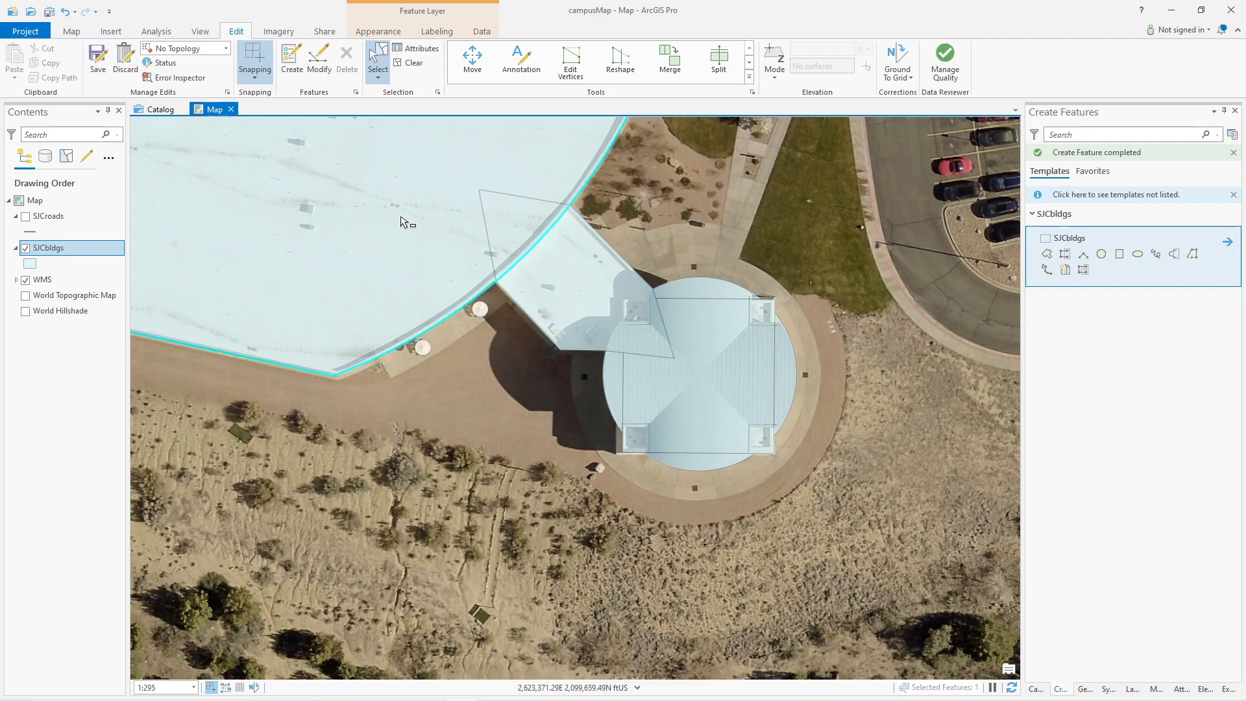
left_click(571, 276, "shift")
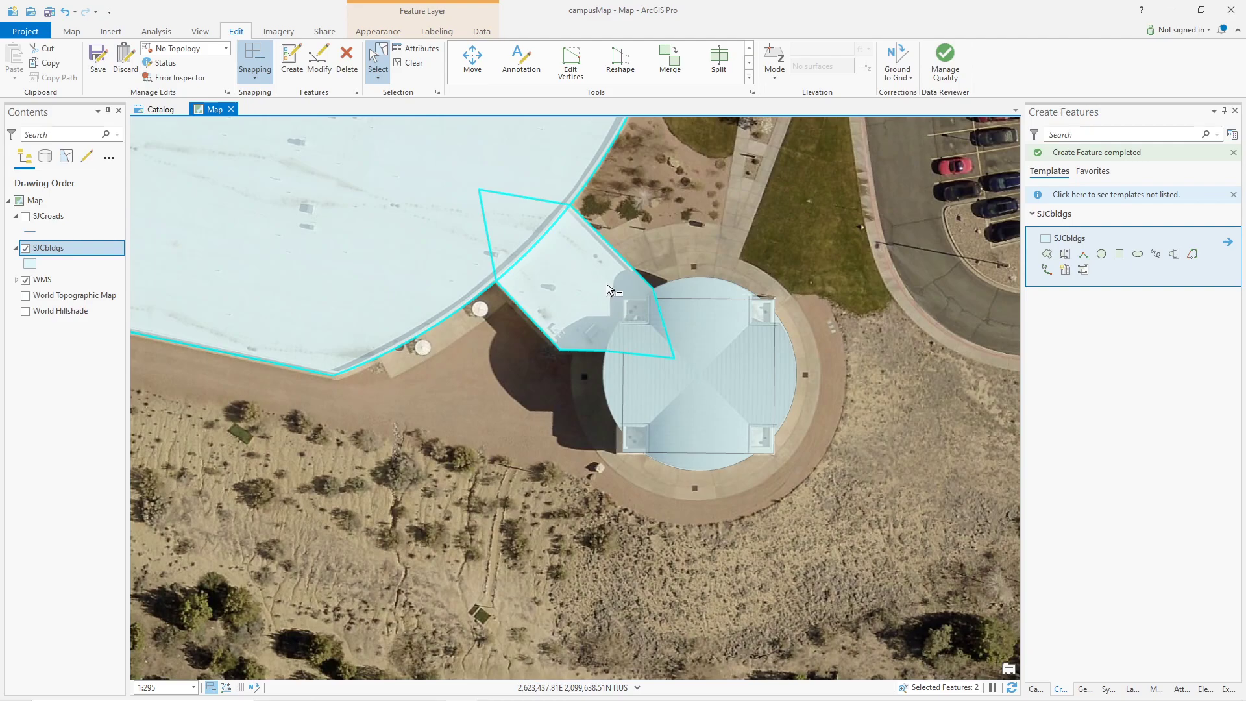
left_click(697, 292, "shift")
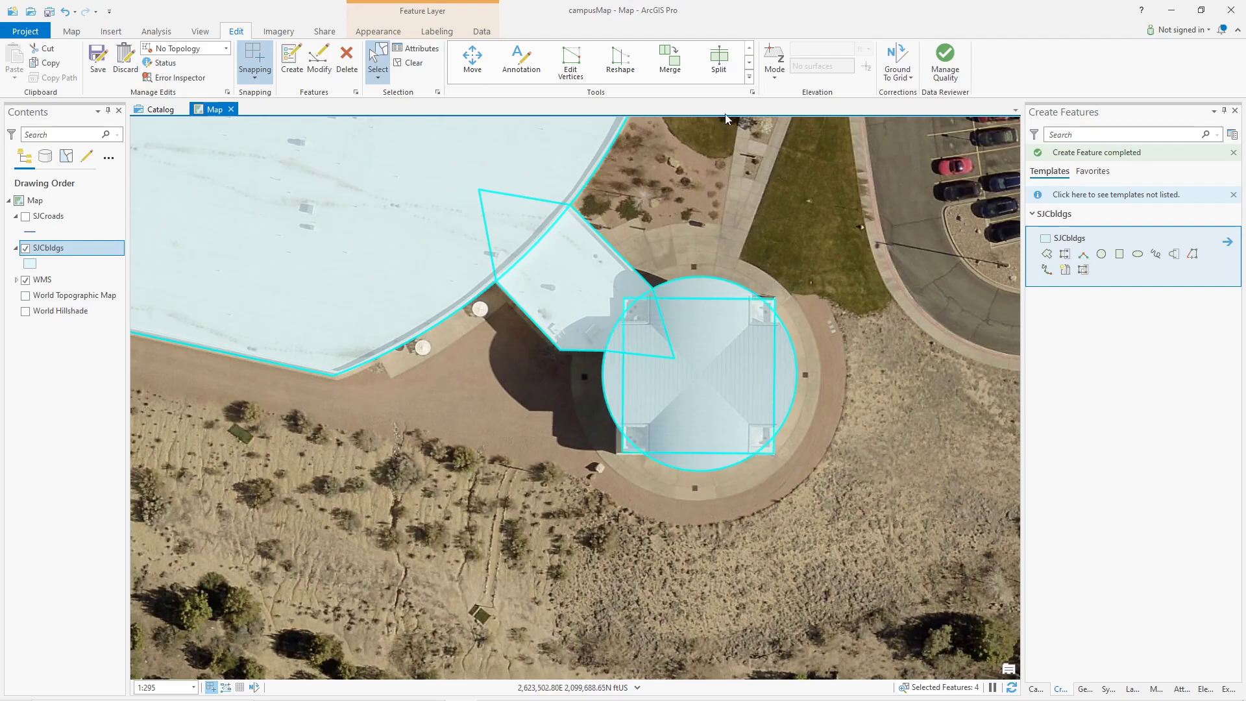
left_click(671, 60)
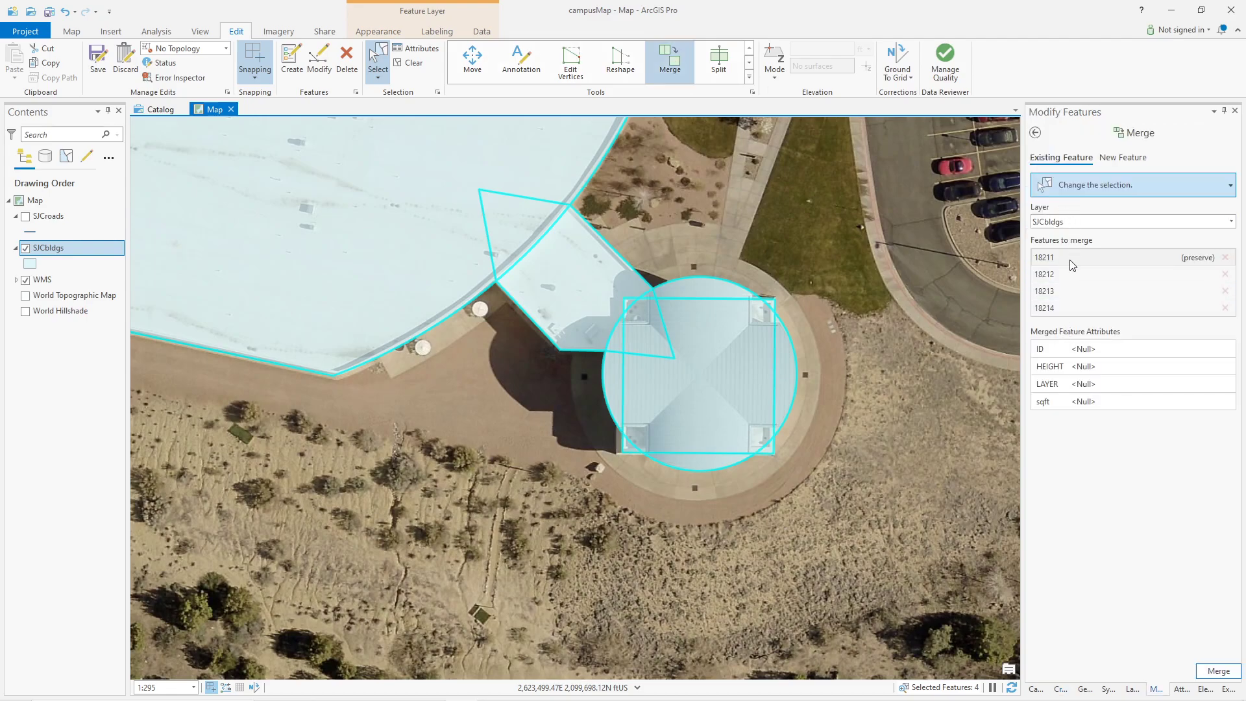
left_click(1057, 307)
left_click(1219, 670)
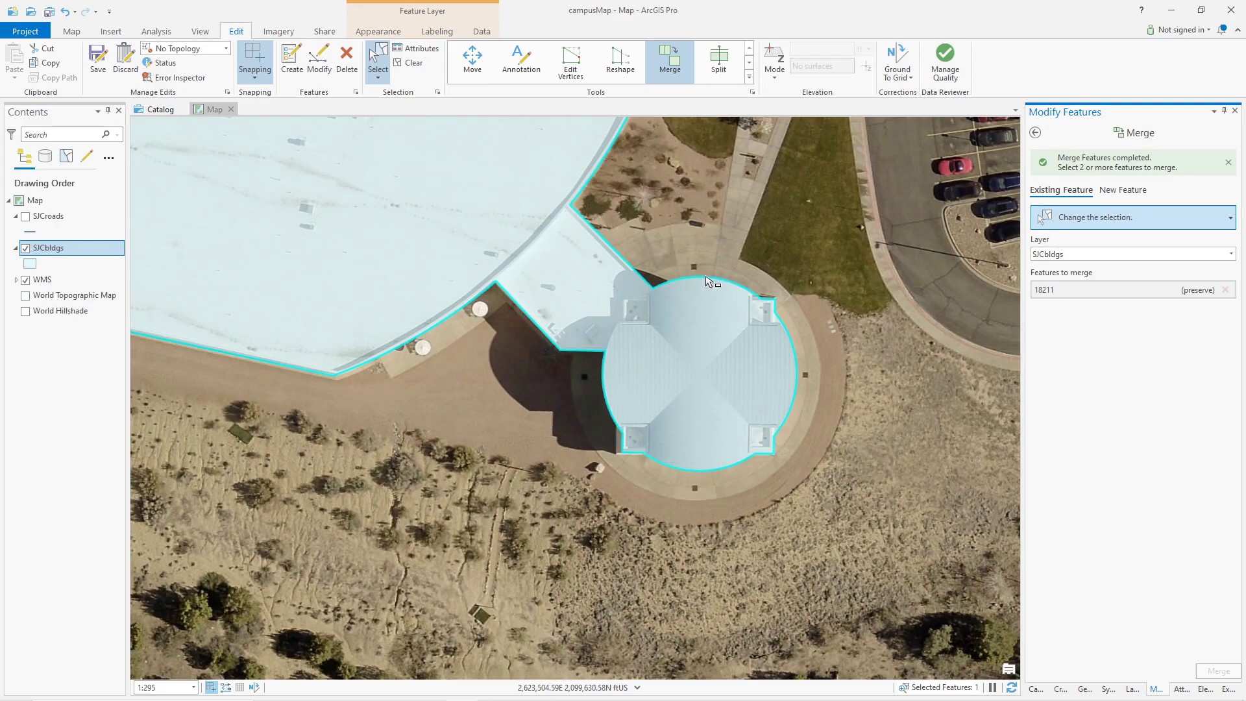
Expand the WMS layer to list its imagery sublayer while viewing the campus buildings east of the merged footprint.
scroll(551, 263, "down", 3)
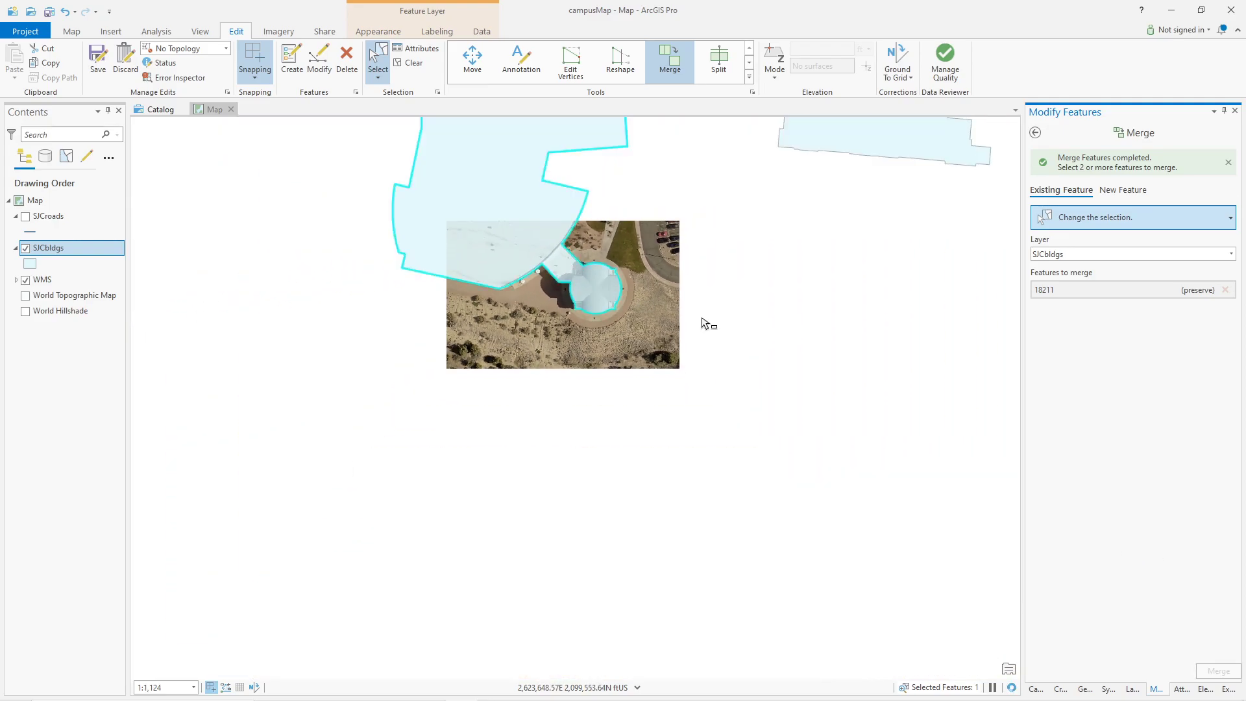
left_click_drag(703, 323, 588, 569)
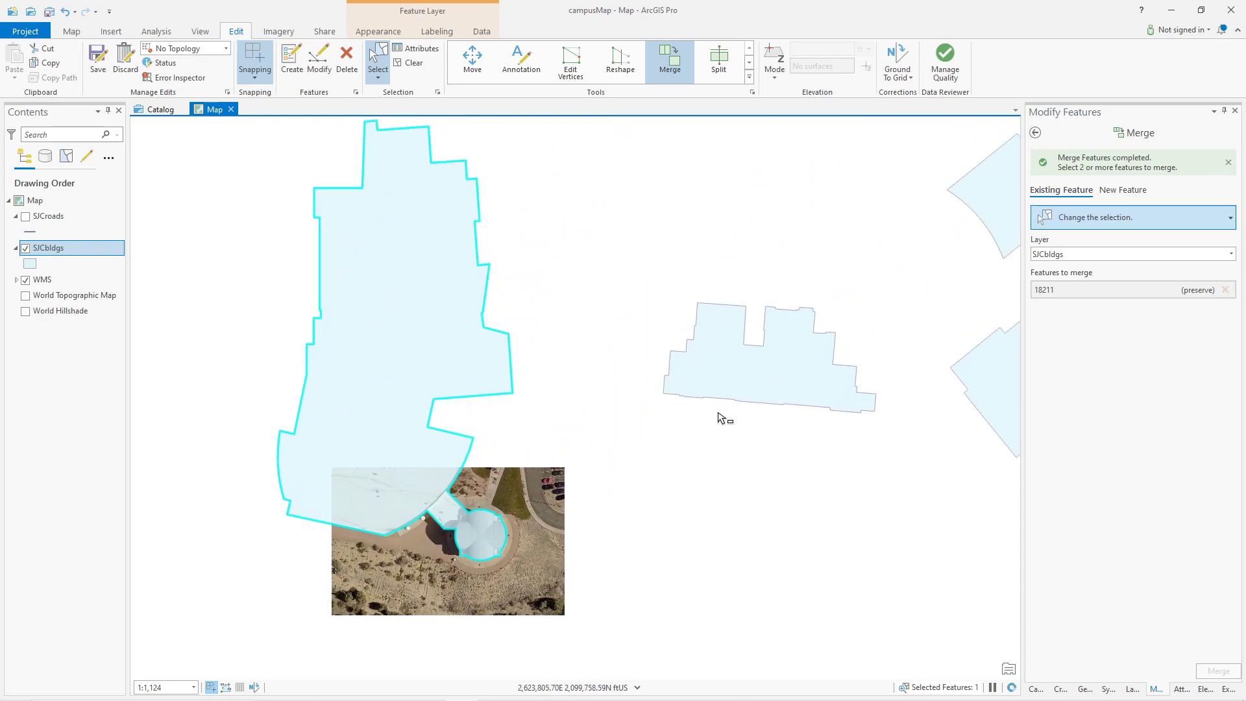
left_click_drag(915, 394, 576, 454)
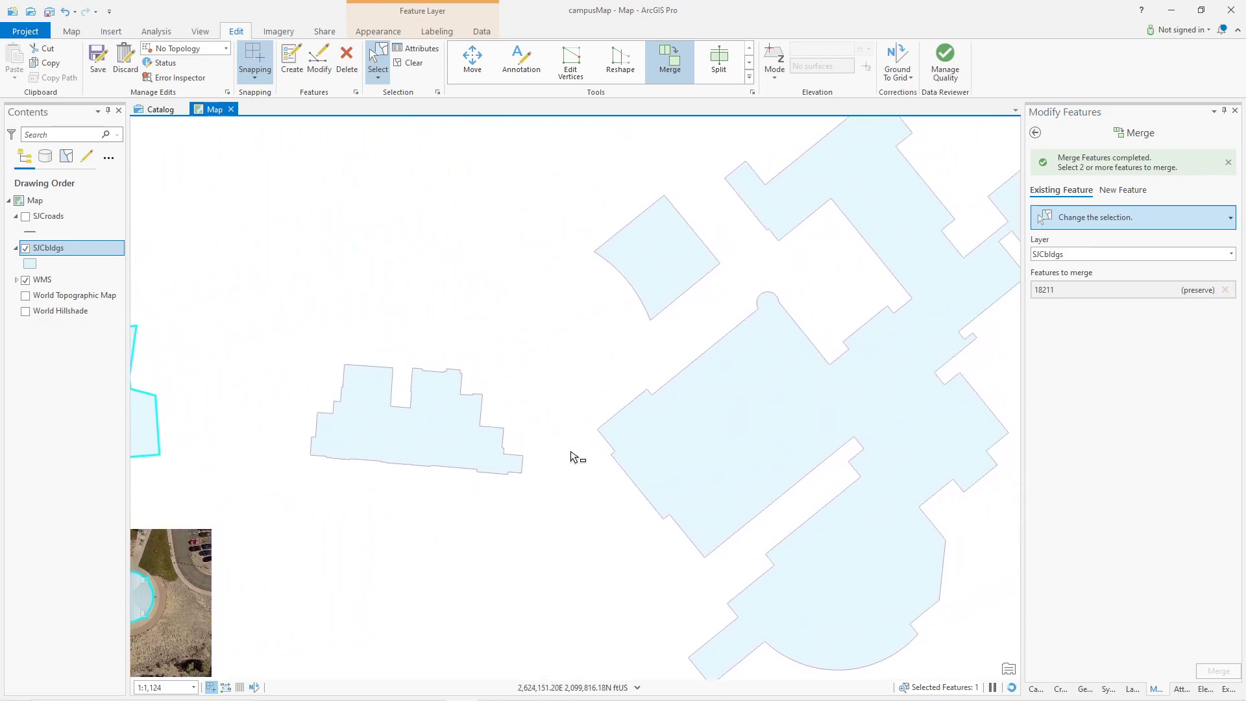
left_click(15, 280)
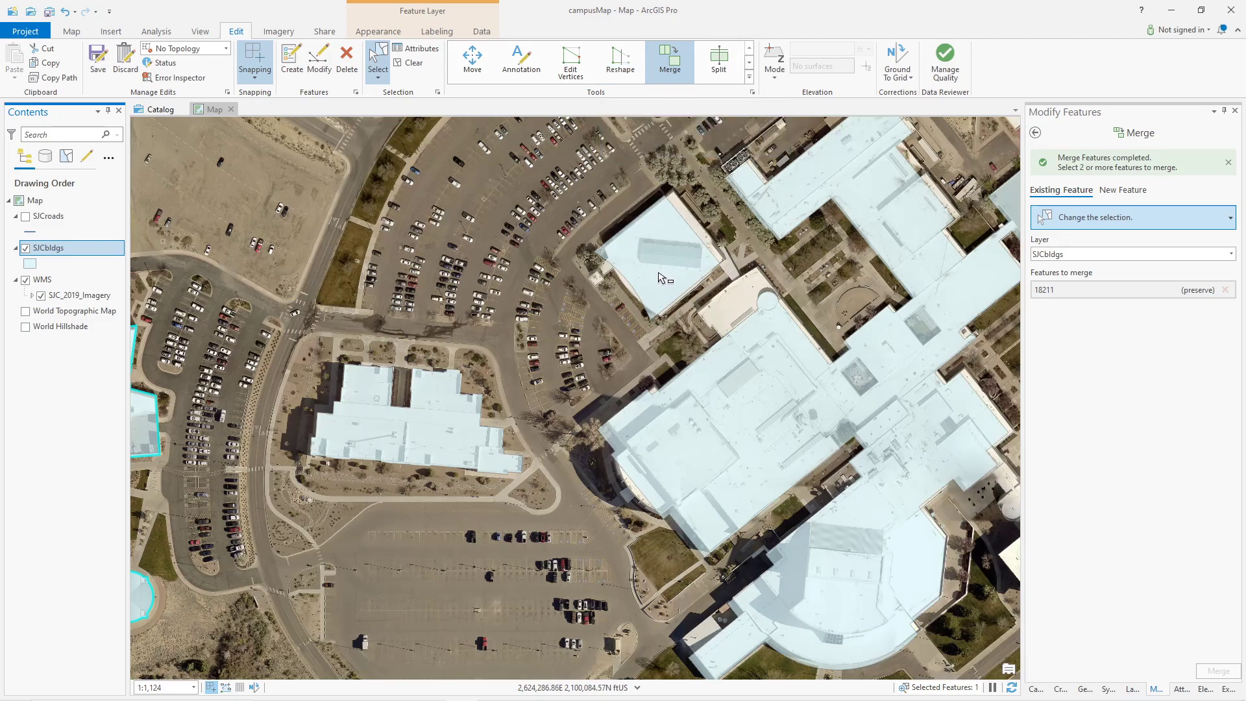
Move the SJCbldgs vertices at both notches flanking the large building's curved southwest front onto the building corners in the imagery.
scroll(661, 277, "up", 1)
scroll(661, 277, "up", 1)
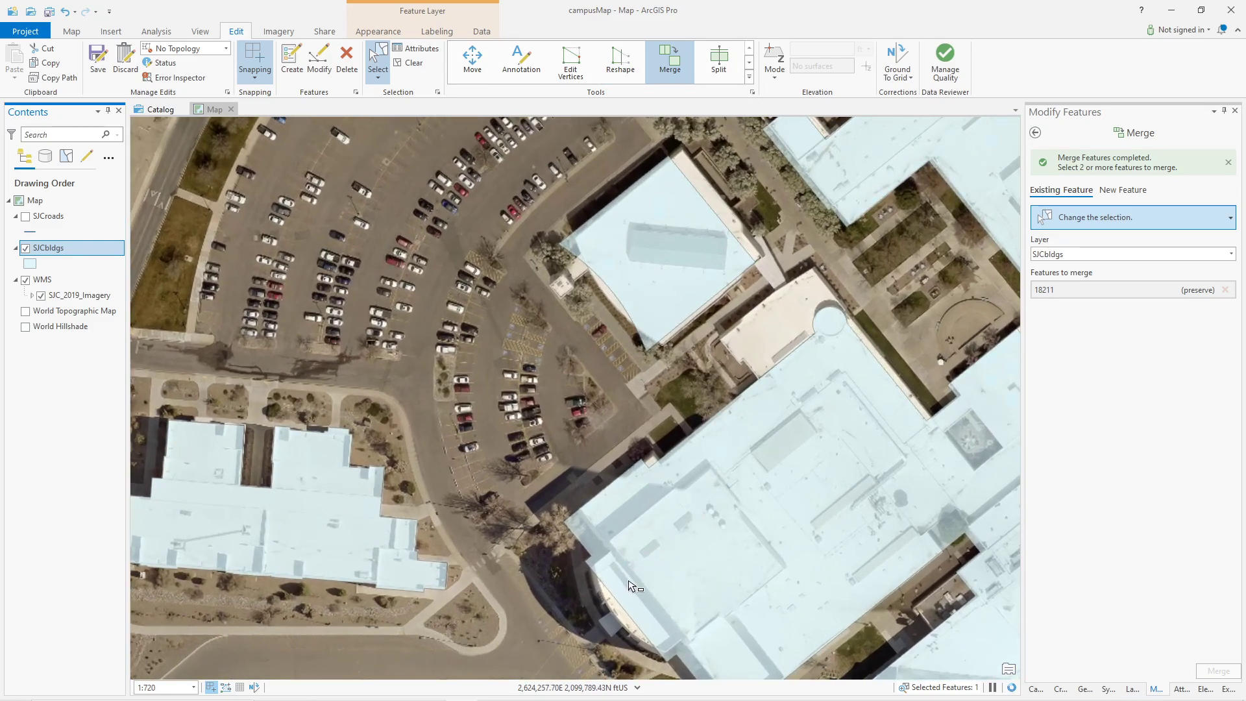
left_click_drag(651, 566, 634, 345)
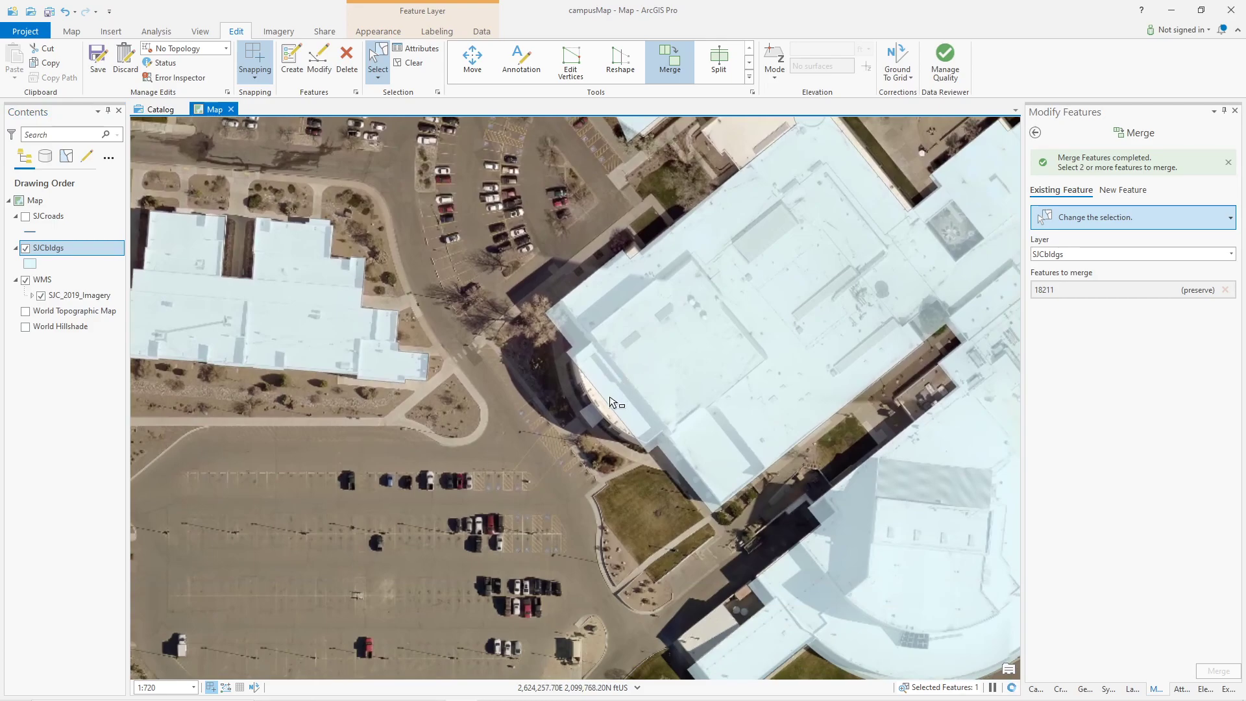
scroll(610, 403, "up", 2)
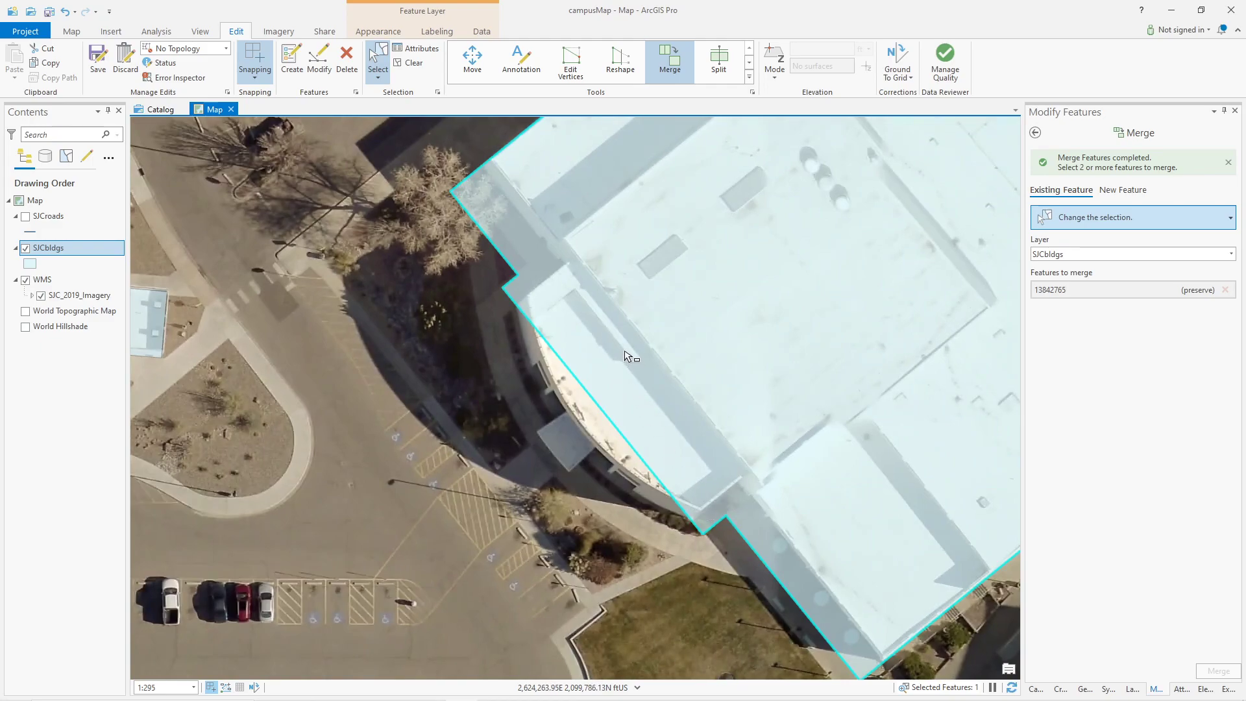
left_click(572, 60)
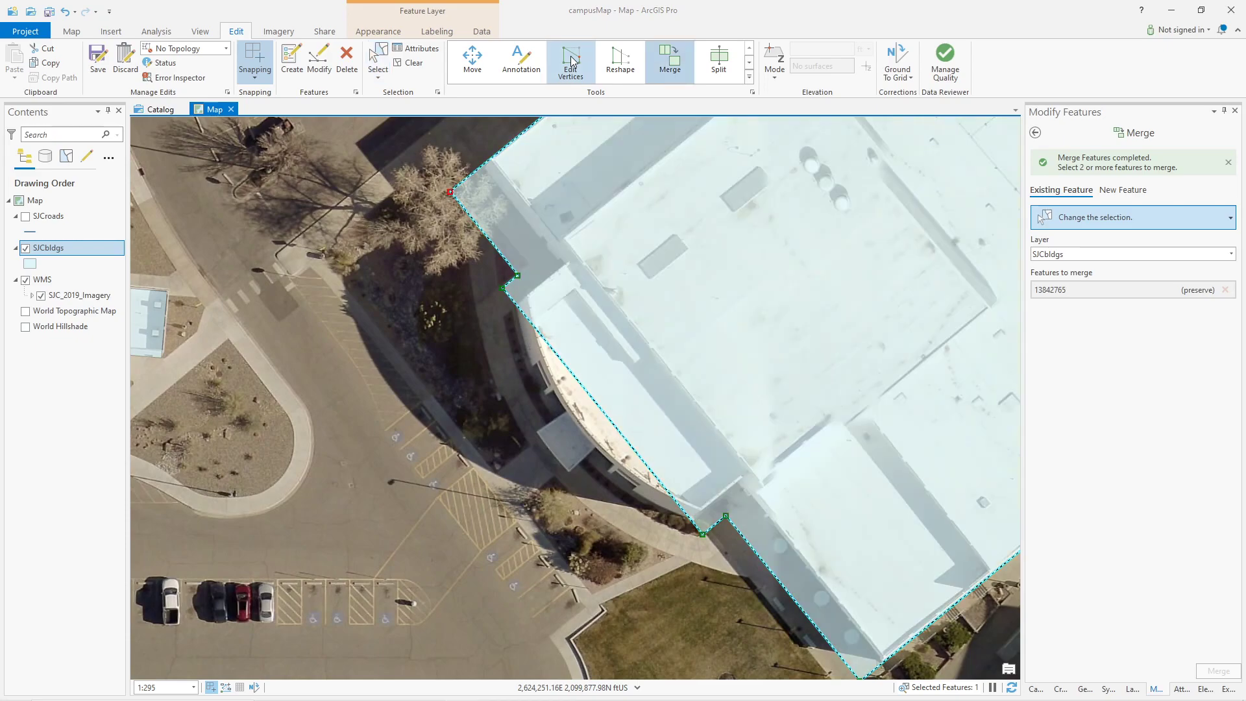
scroll(869, 326, "down", 5)
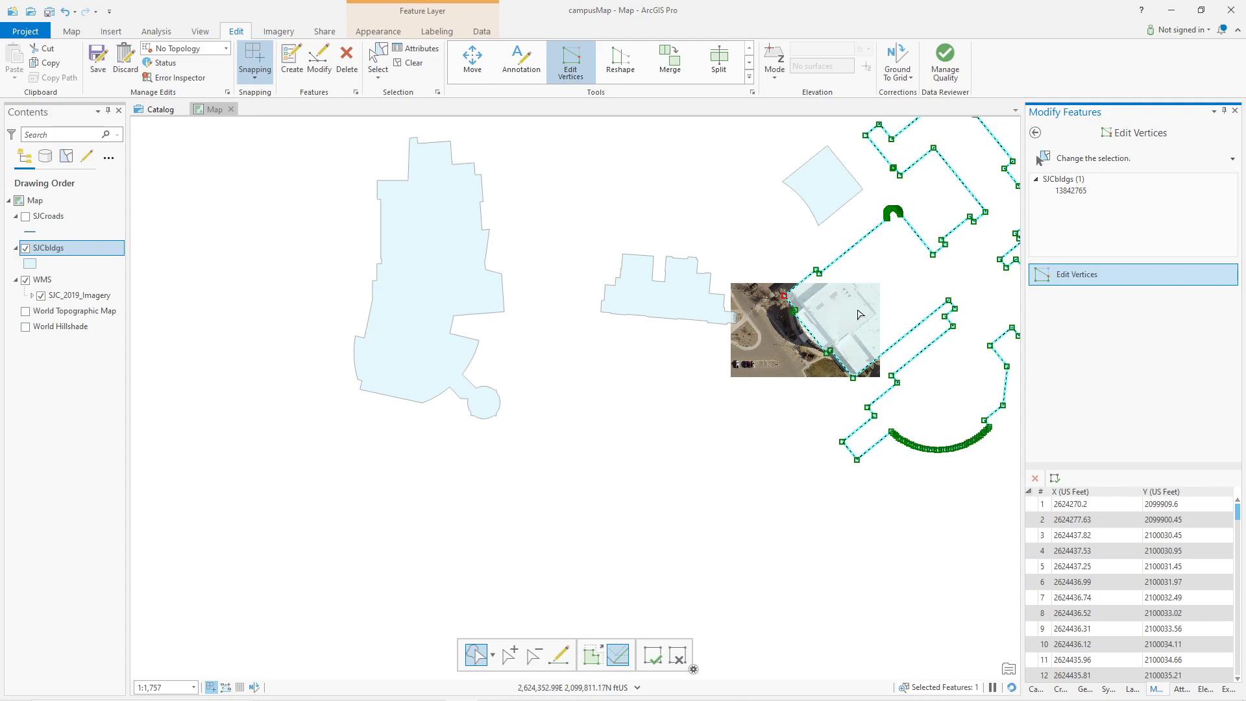
scroll(849, 334, "up", 5)
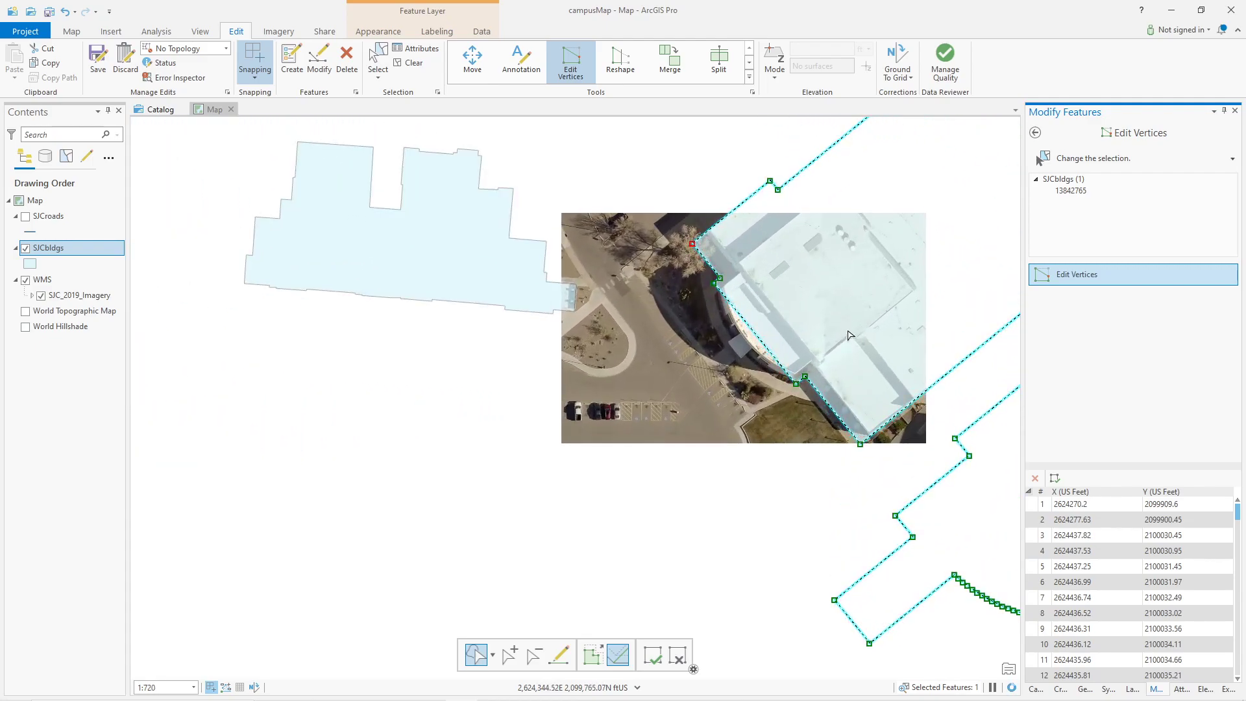
scroll(850, 334, "up", 2)
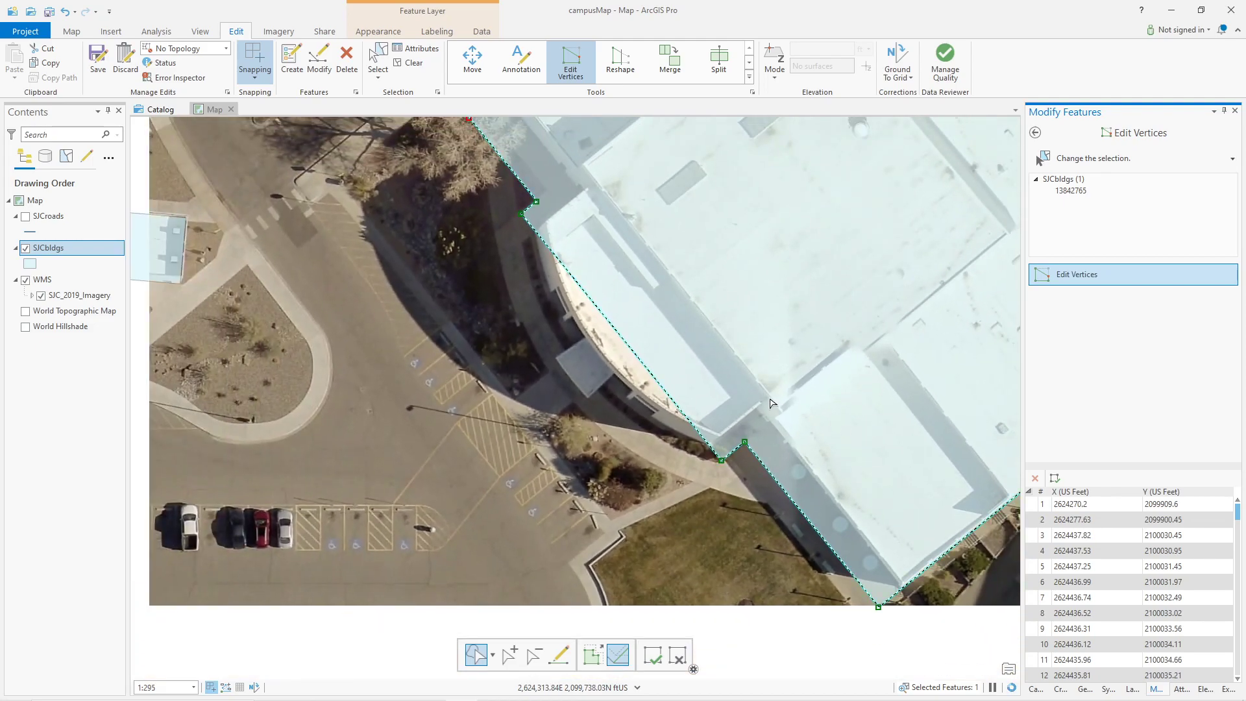
left_click(732, 449)
mouse_move(733, 449)
left_mouse_down()
mouse_move(677, 475)
mouse_move(728, 439)
left_mouse_up()
left_click_drag(724, 439, 725, 437)
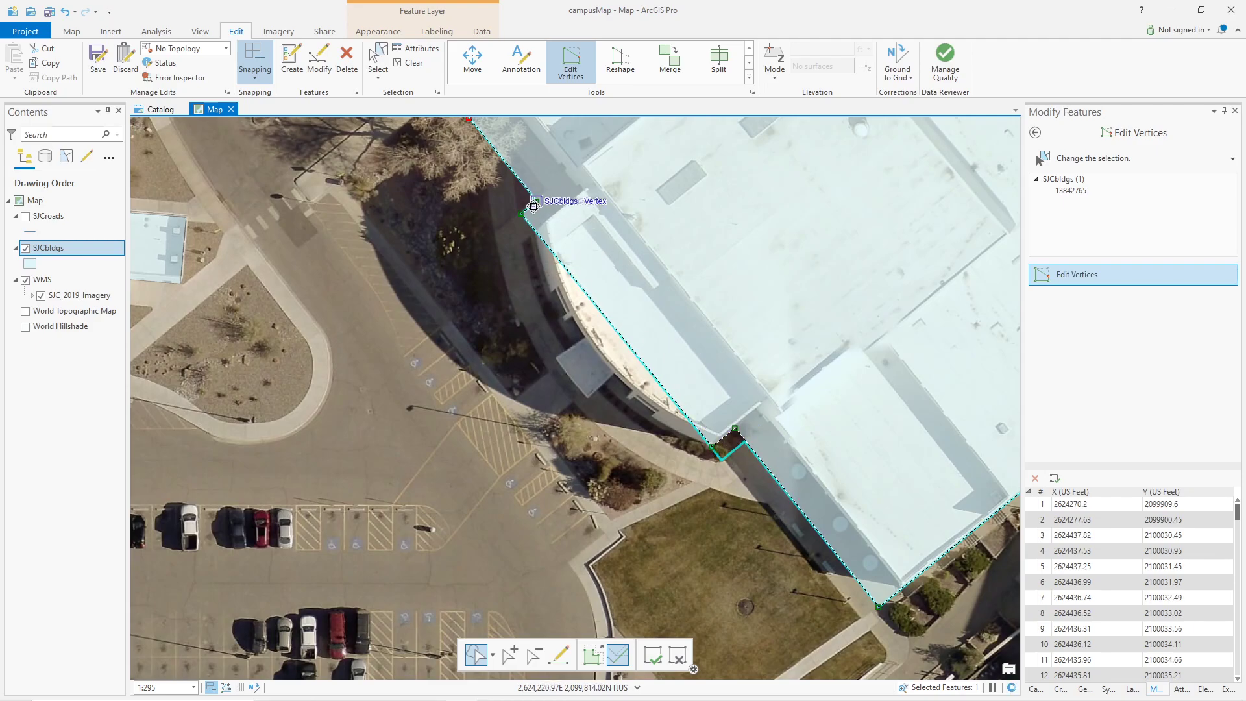
left_click_drag(531, 202, 546, 230)
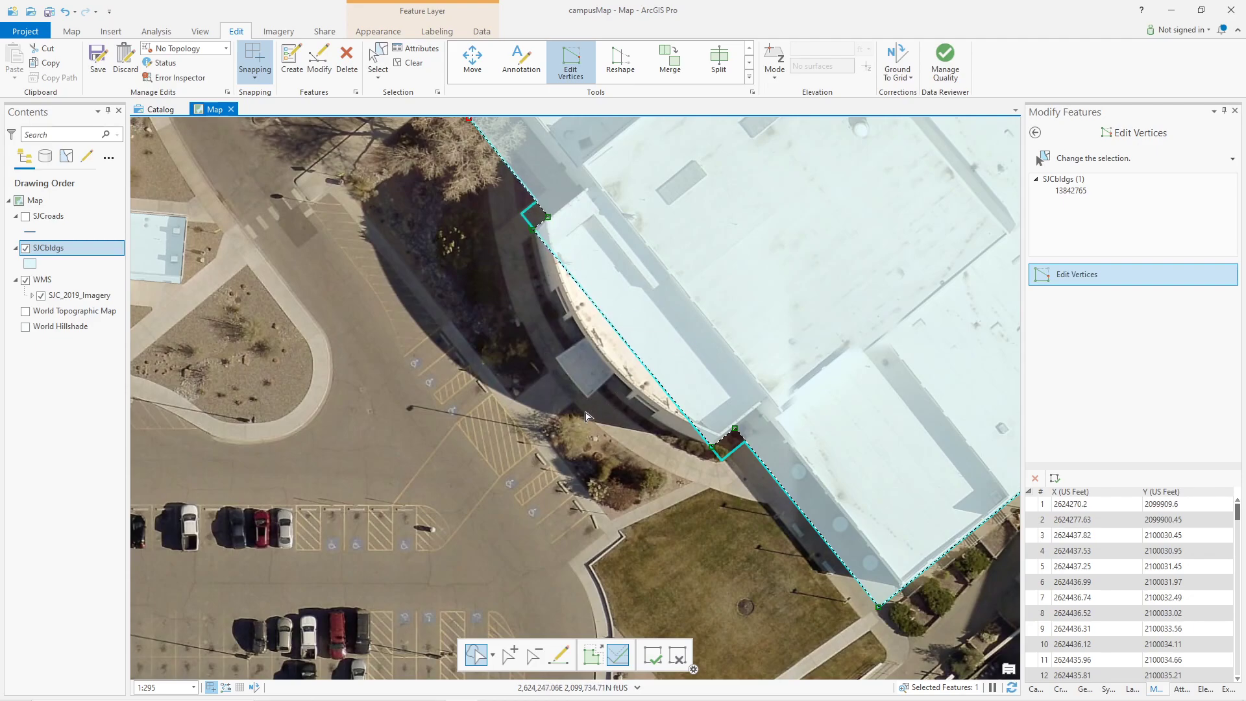
left_click(412, 361)
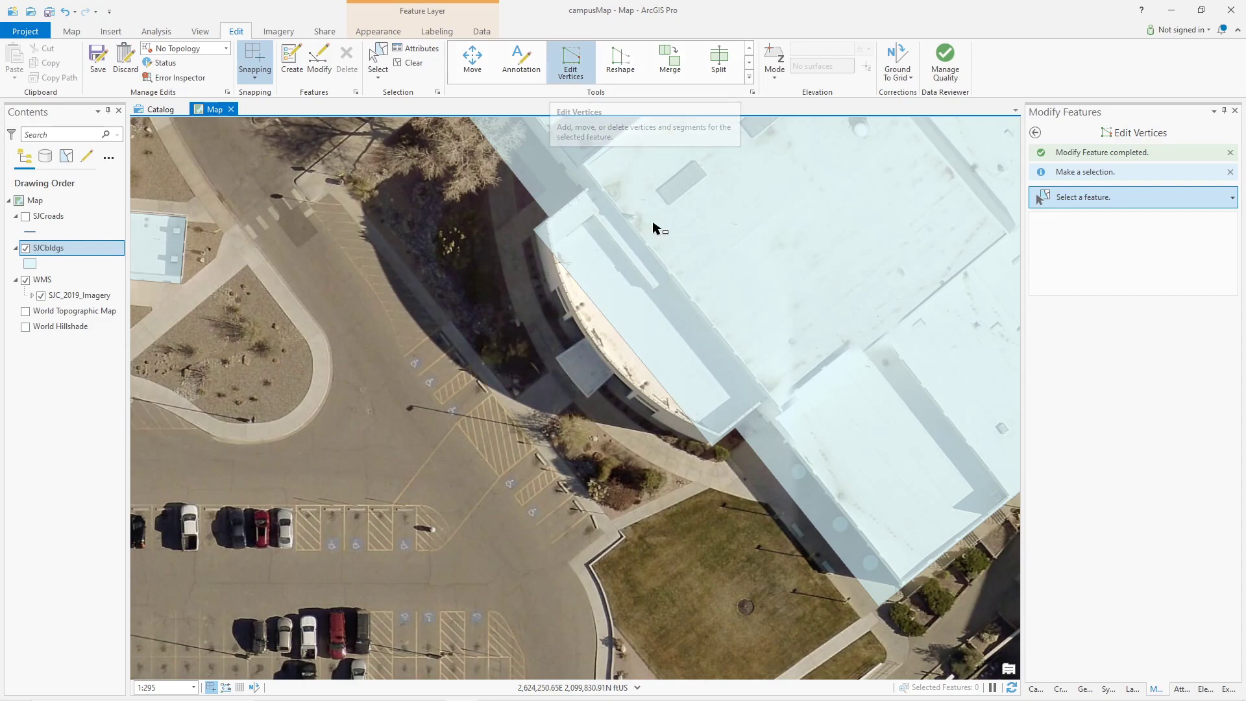
Change the straight segment between the two notches to a circular arc bulging outward along the curved southwest facade.
left_click(660, 233)
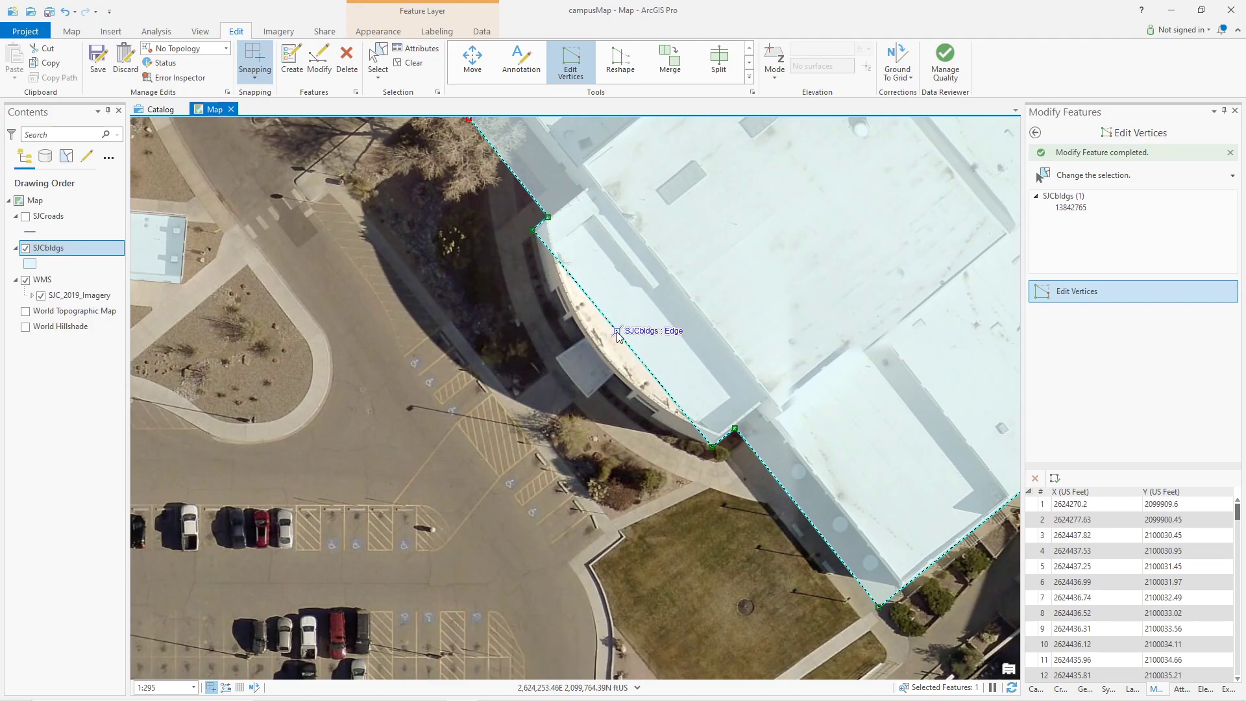
right_click(616, 331)
mouse_move(678, 383)
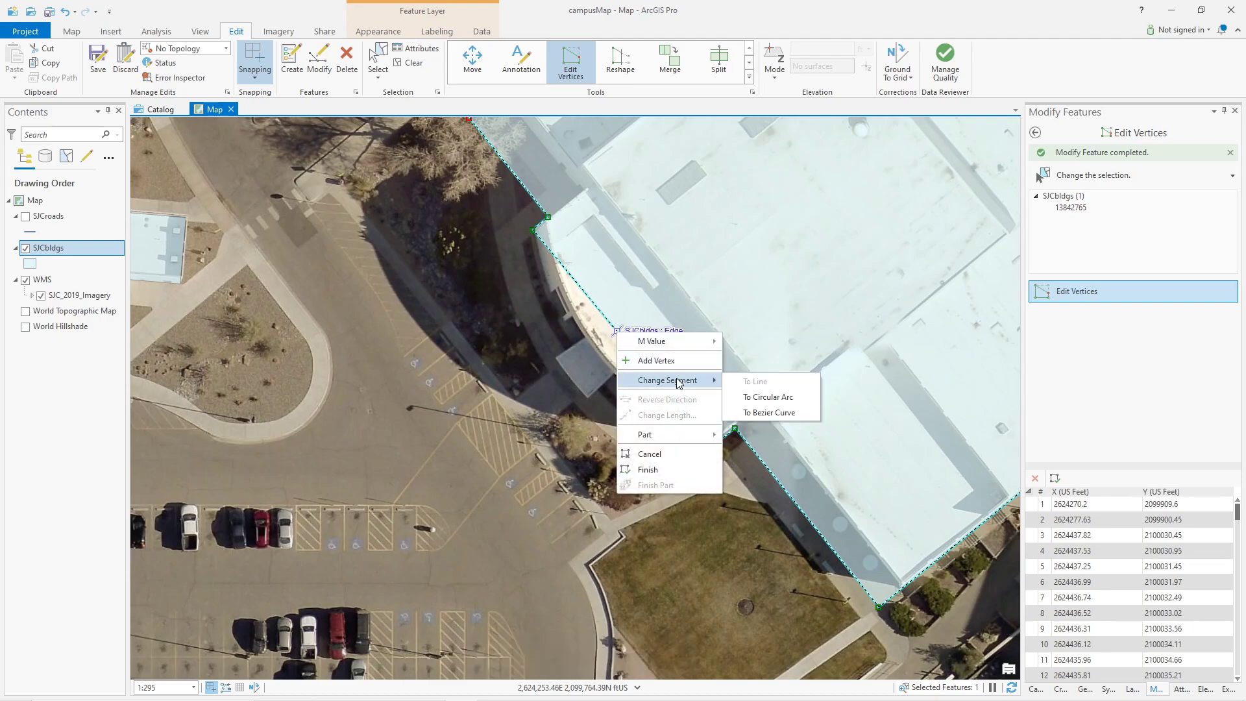
left_click(760, 399)
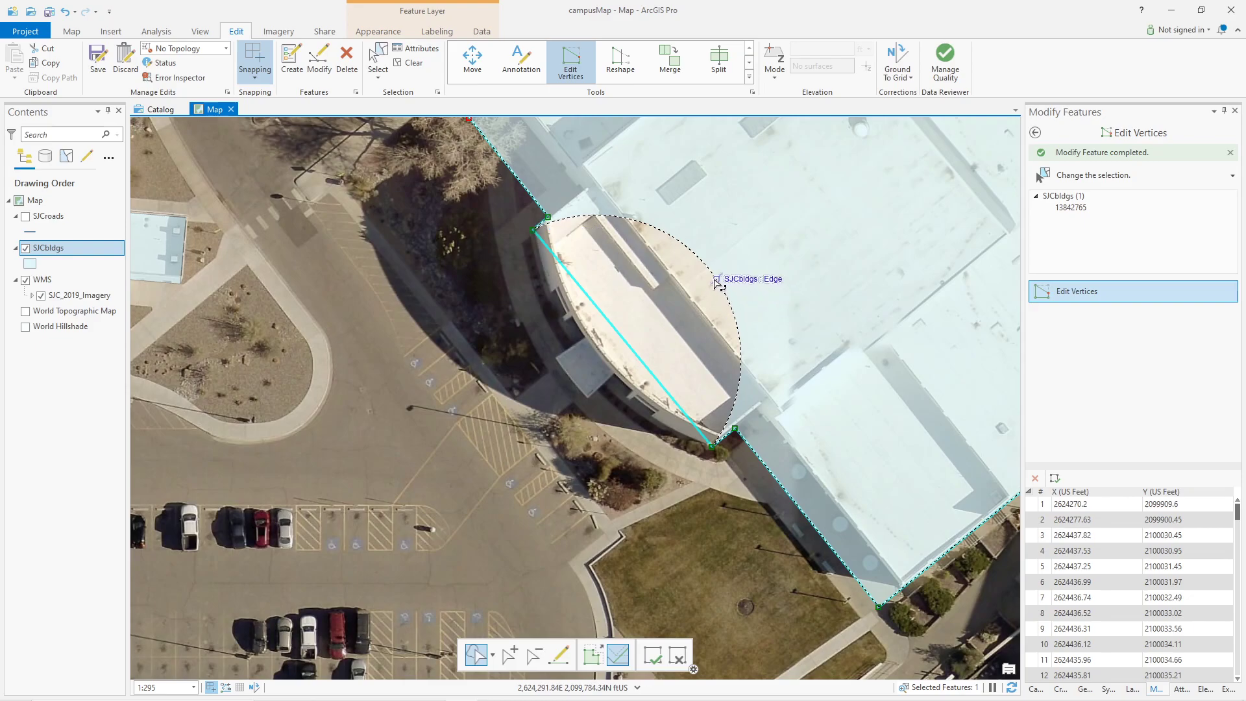
left_click(594, 372)
left_click(652, 656)
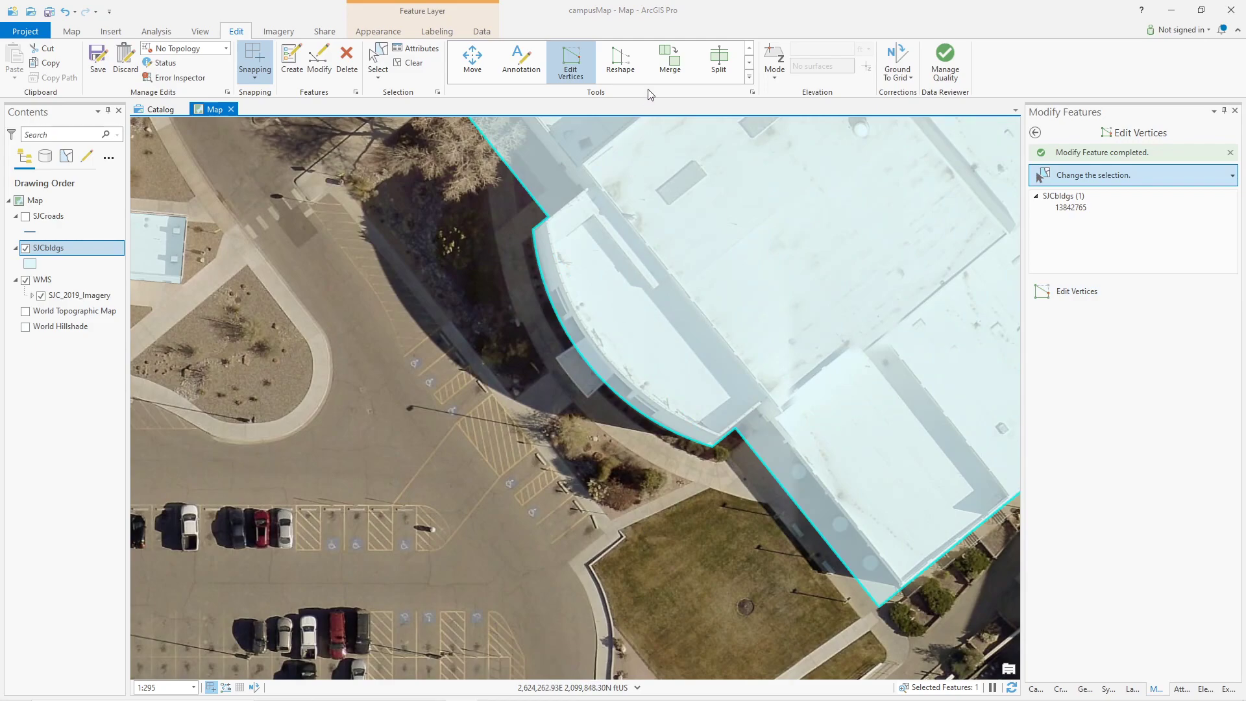
Reshape the large building's curved front to include the rectangular entrance canopy projecting to the southwest.
left_click(622, 68)
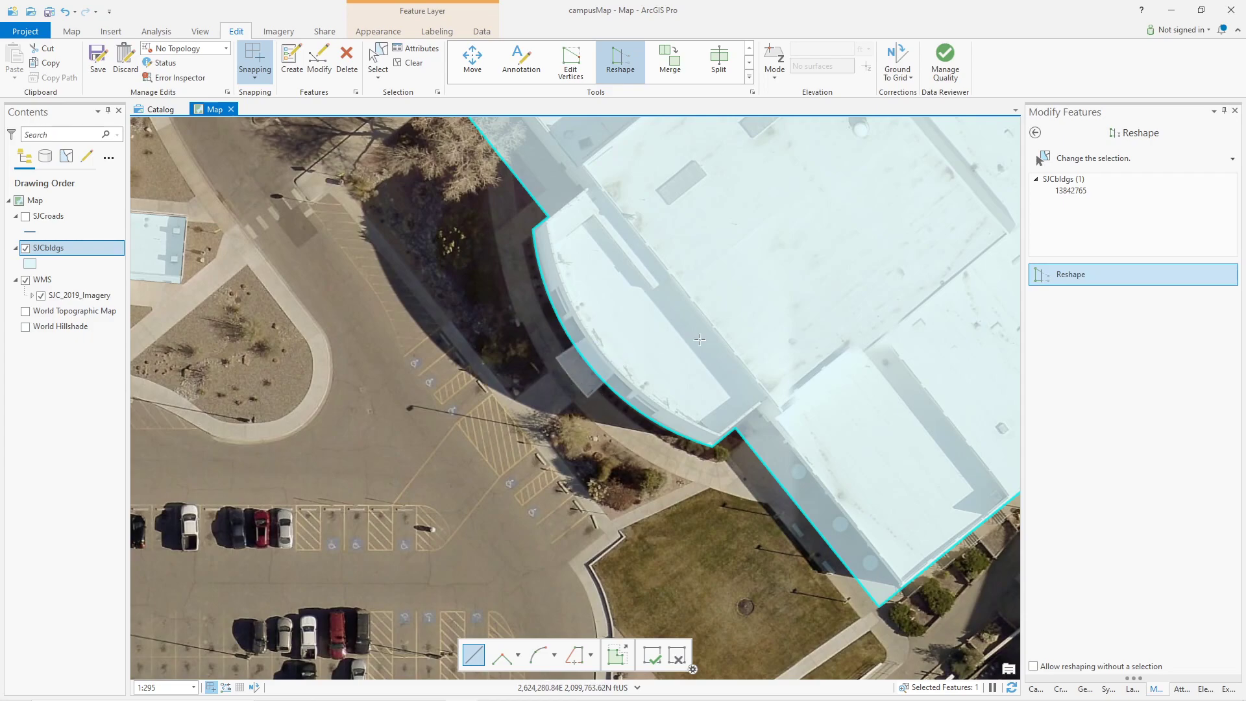
left_click(588, 336)
double_click(629, 334)
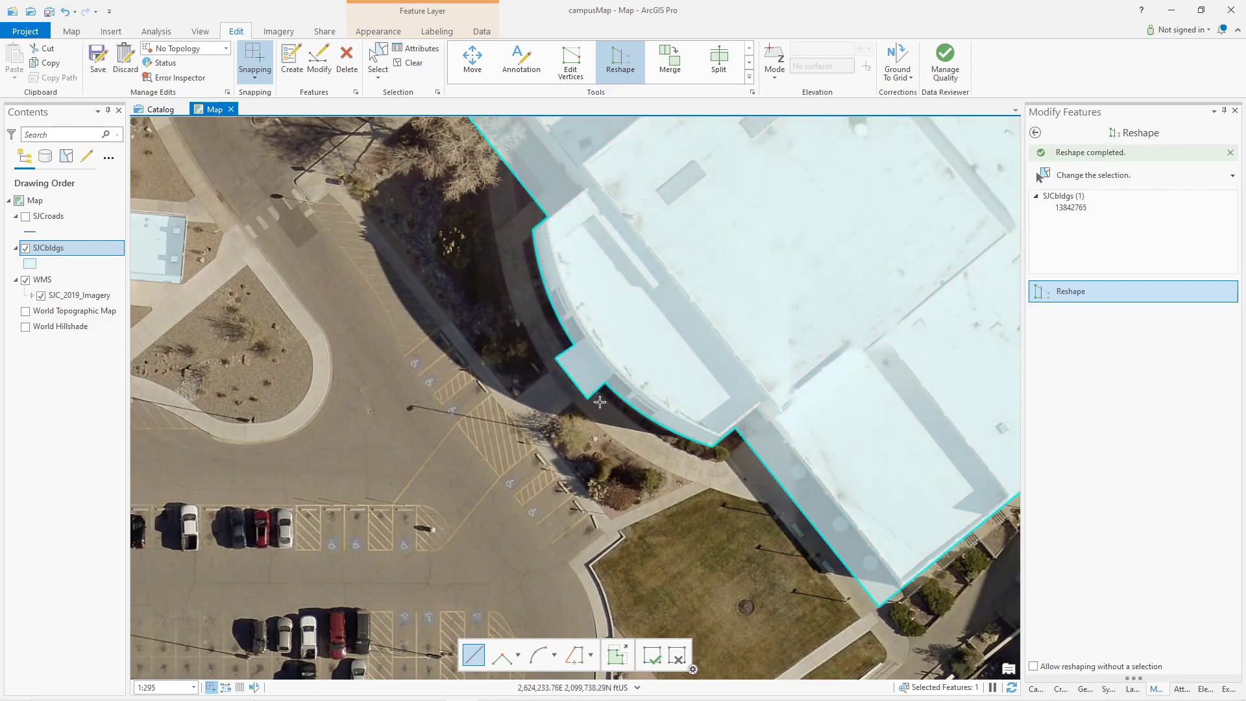
Select the square building north of the large one and move its footprint slightly northeast to line up with the roof.
scroll(622, 425, "down", 3)
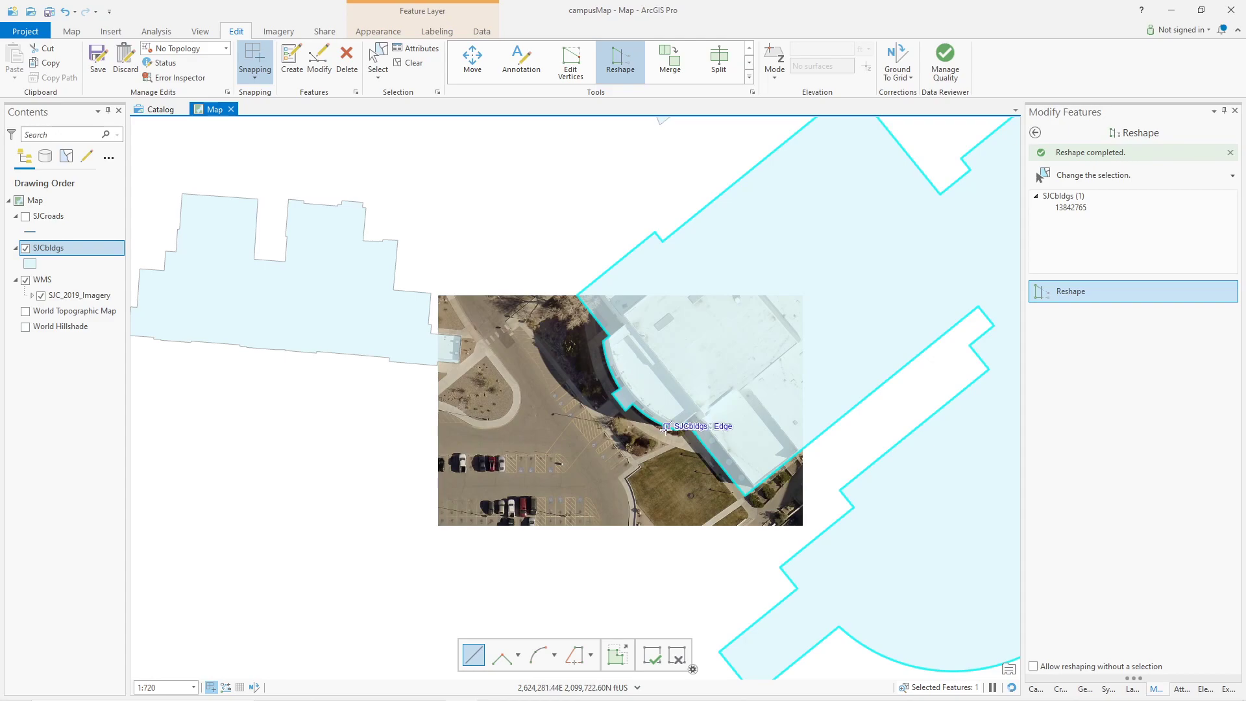
scroll(790, 387, "down", 1)
scroll(790, 386, "down", 1)
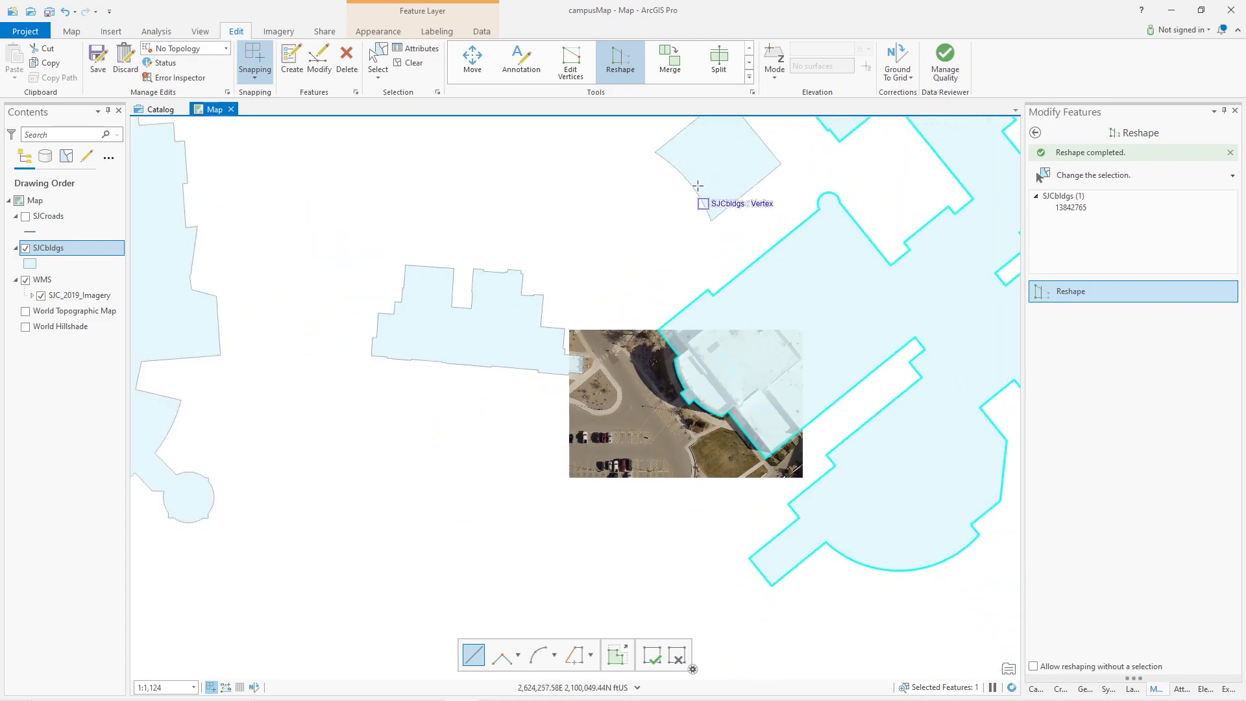
left_click_drag(693, 194, 711, 375)
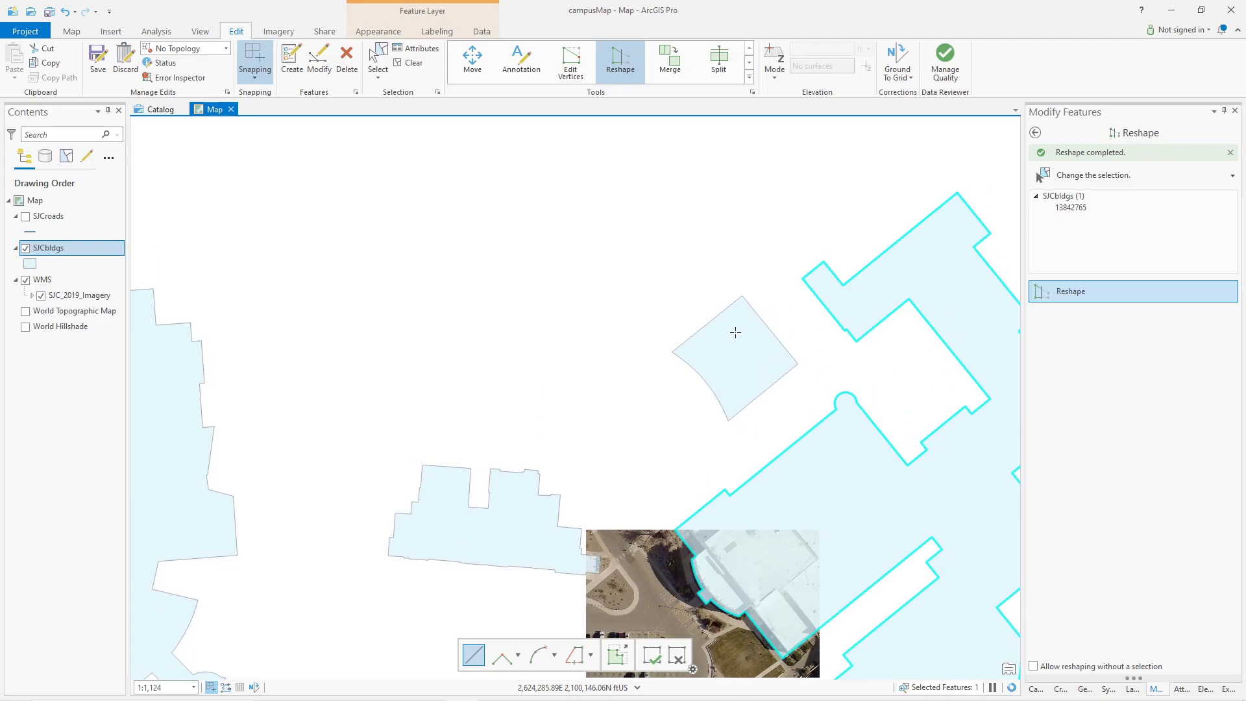
scroll(735, 333, "up", 3)
left_click_drag(737, 341, 707, 274)
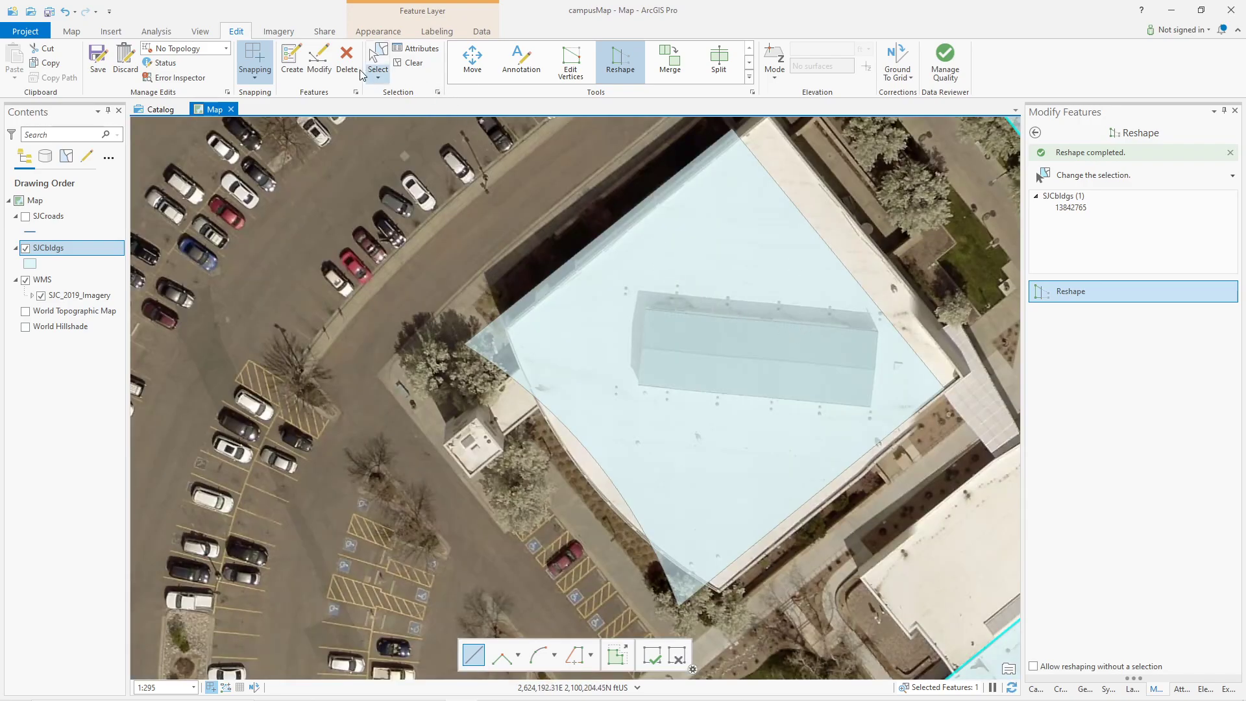
left_click(379, 55)
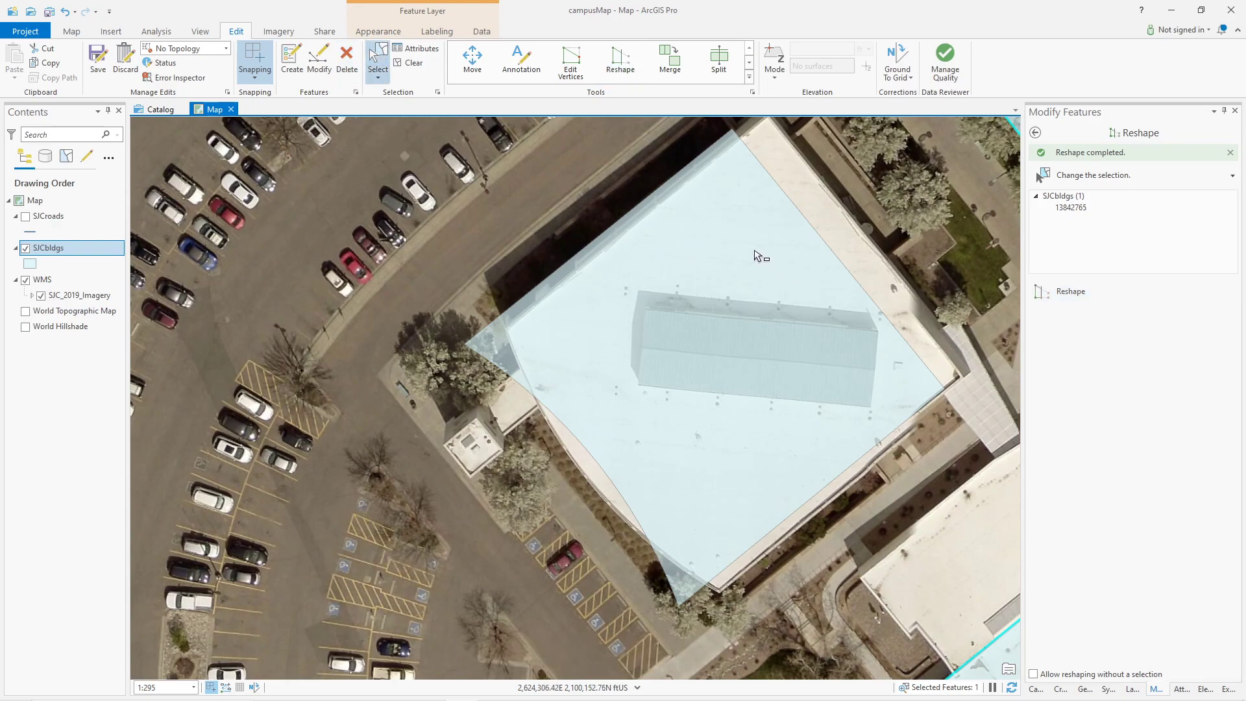
left_click(756, 257)
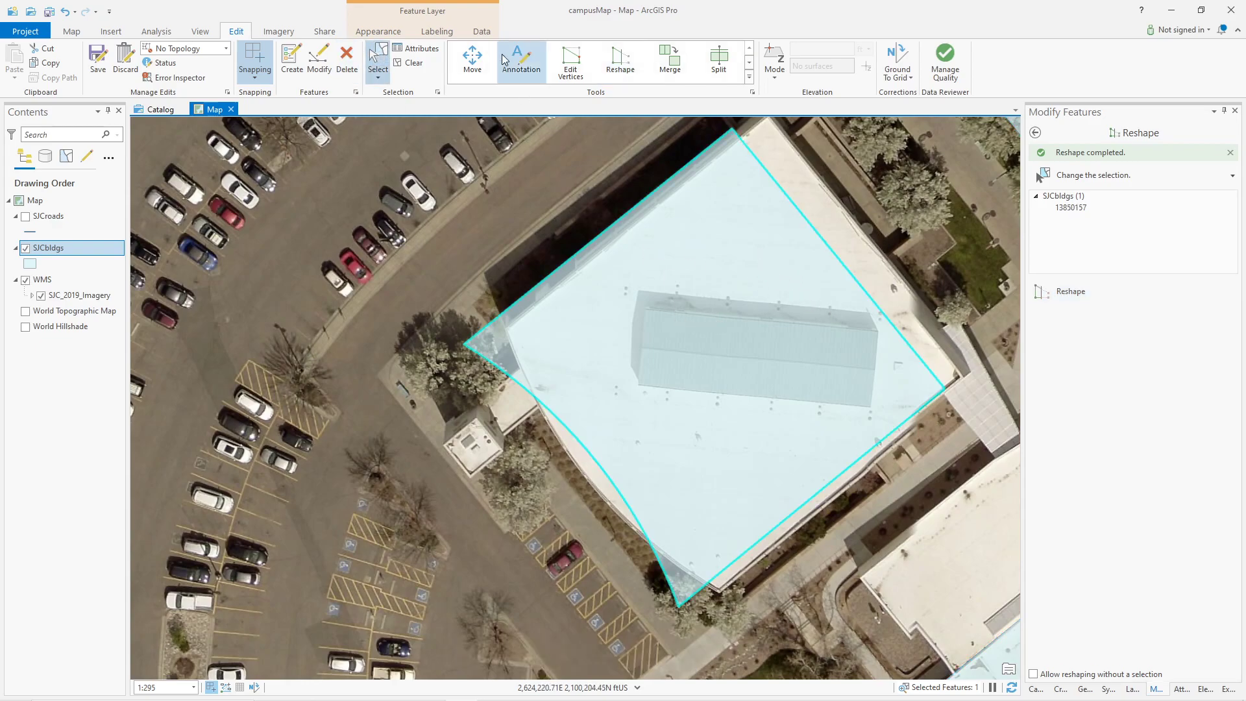
left_click(472, 59)
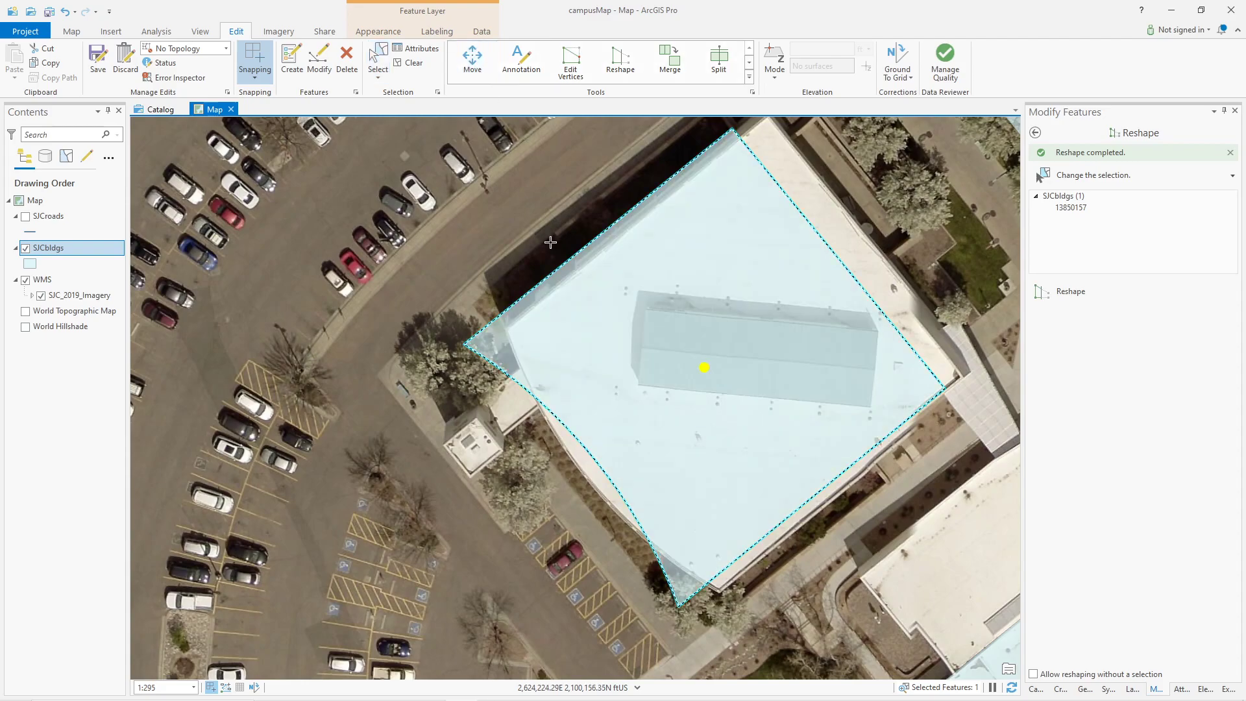
left_click_drag(695, 236, 720, 220)
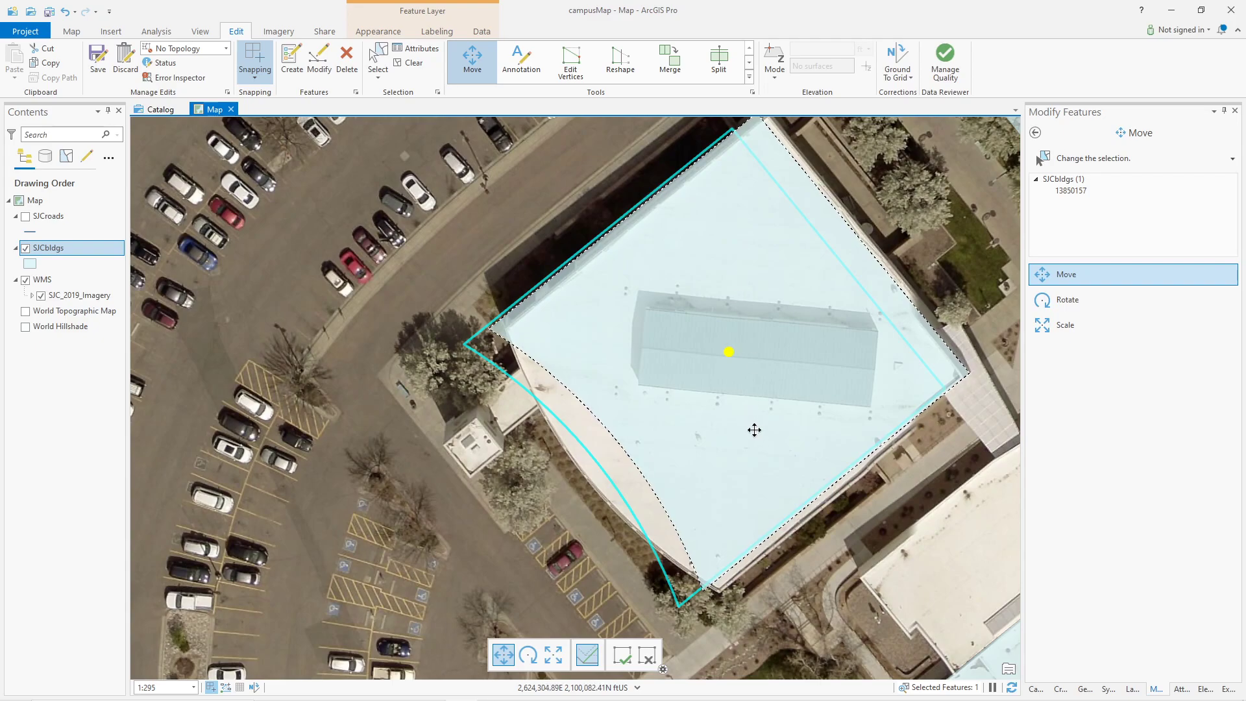
Adjust the square building's north, west and south corner vertices to the roof corners in the imagery.
left_click_drag(734, 437, 648, 473)
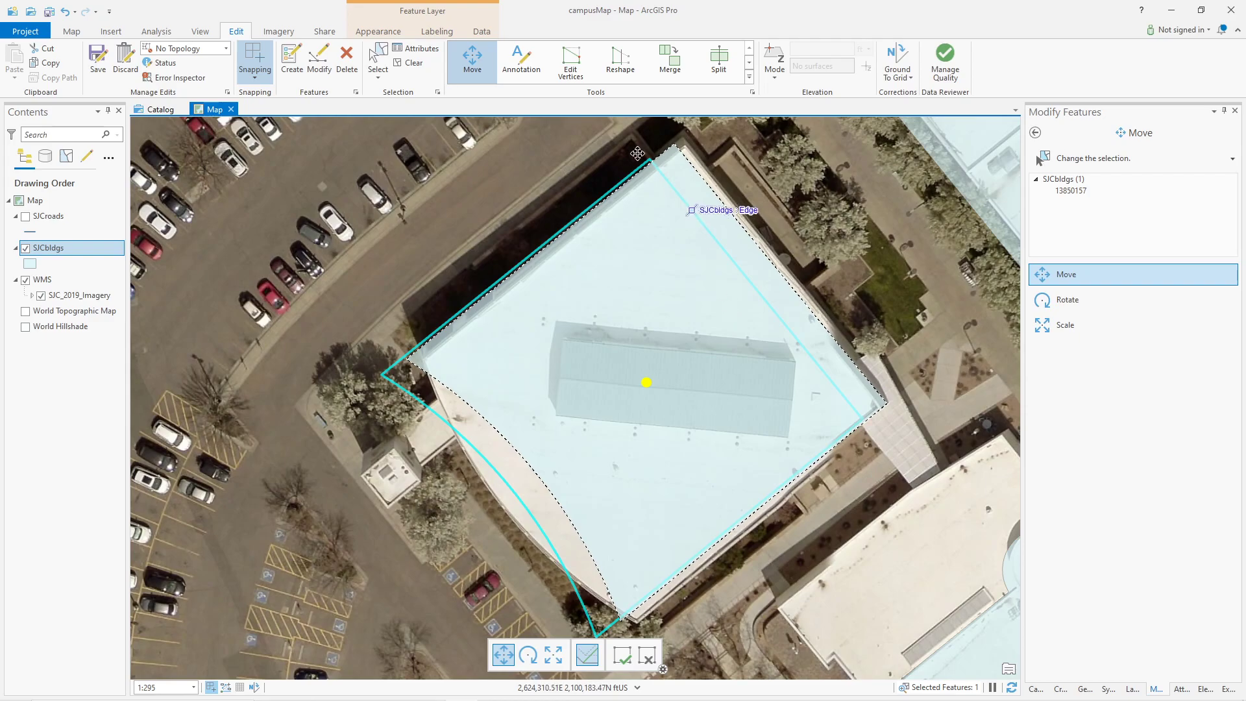
left_click(574, 63)
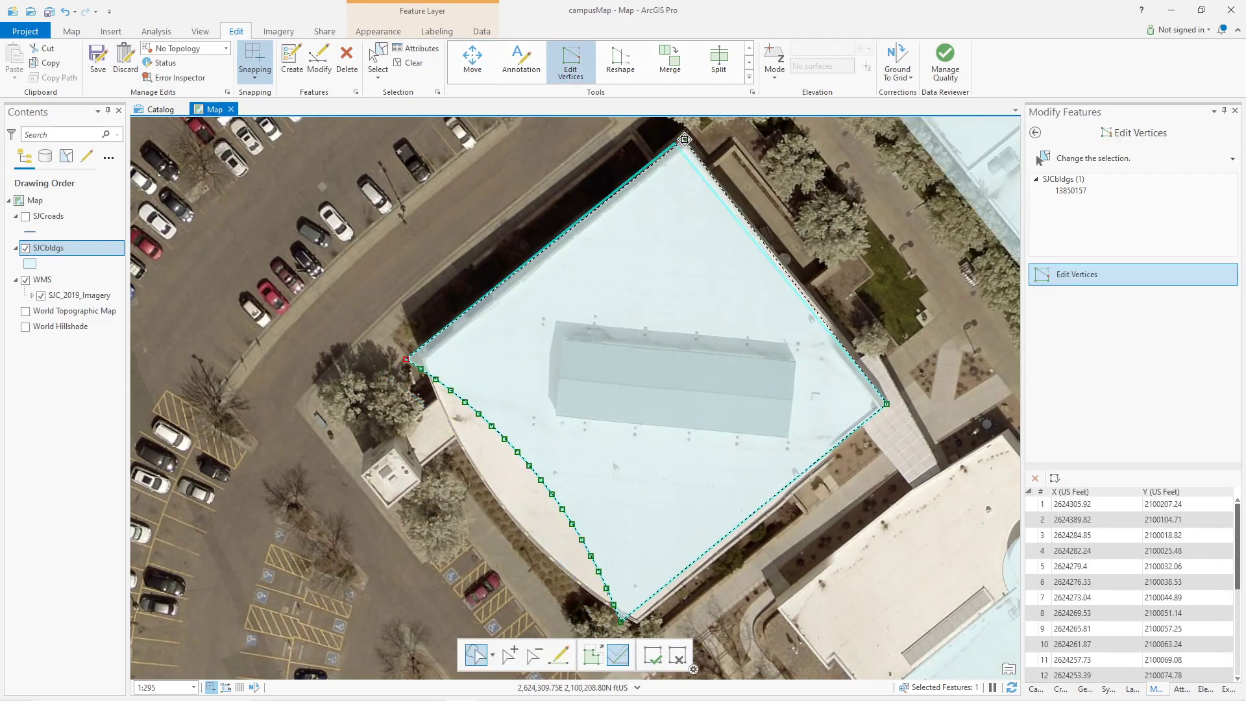
left_click_drag(676, 144, 685, 140)
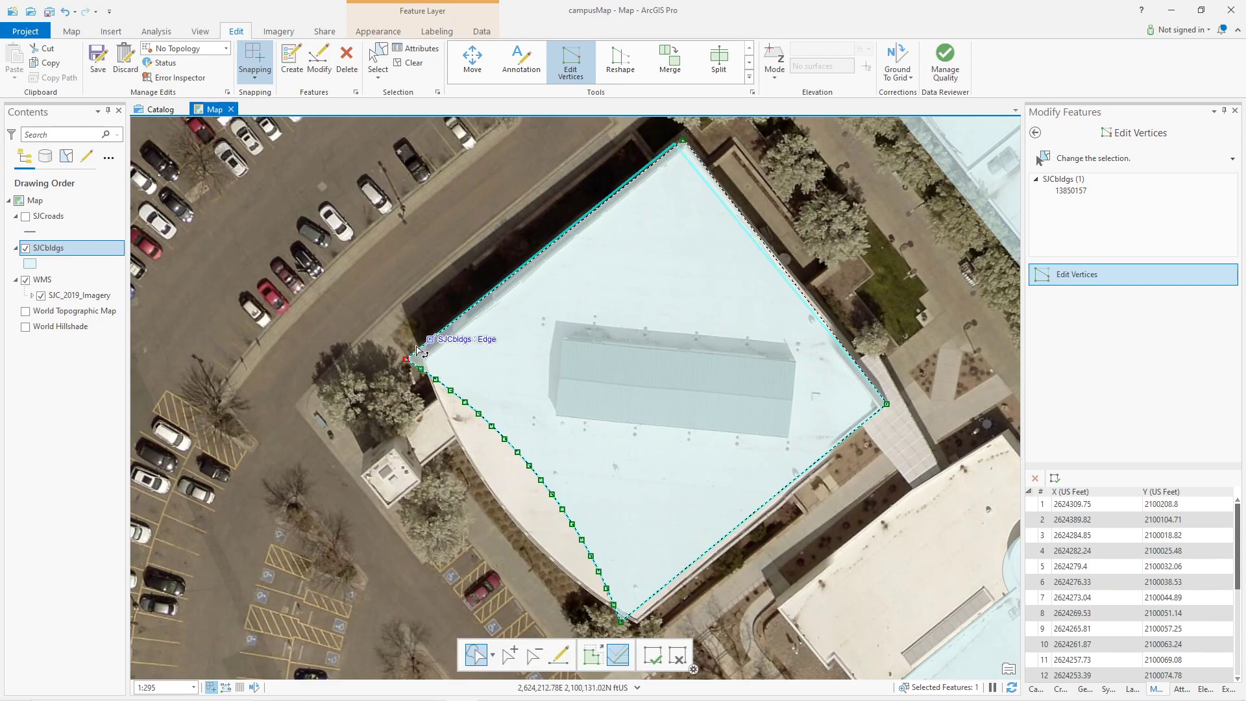
left_click_drag(413, 355, 424, 357)
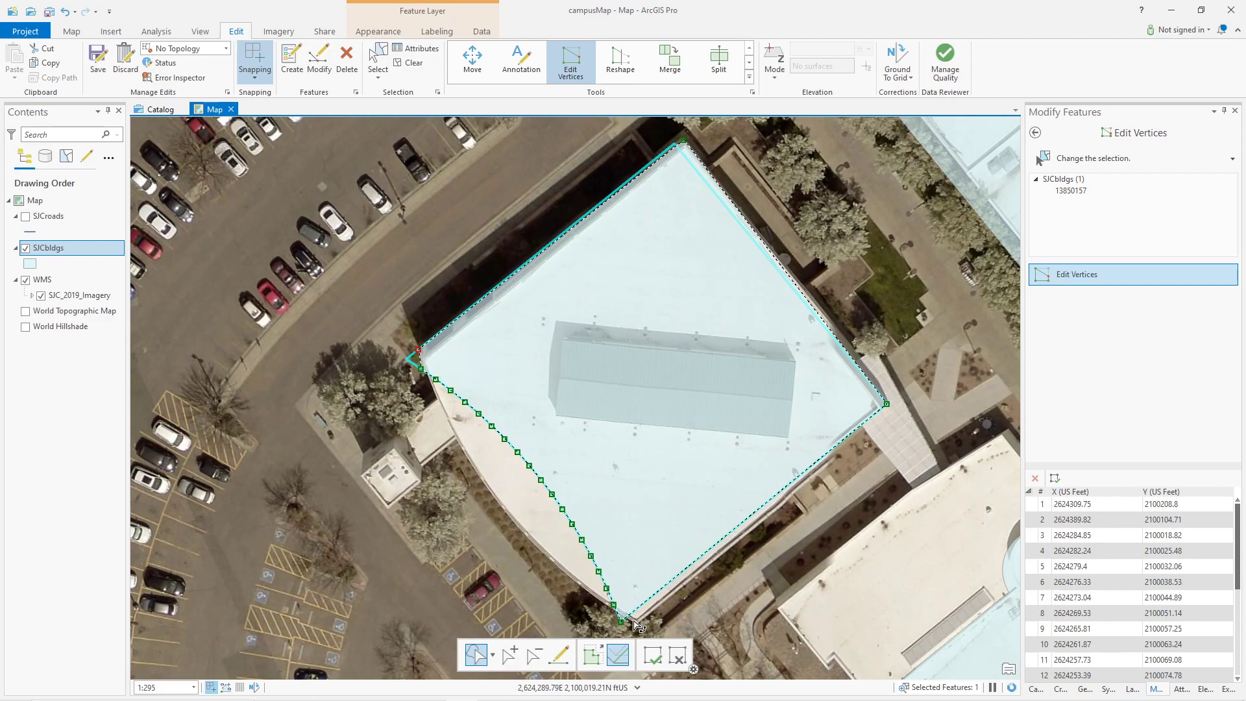
left_click_drag(695, 552, 708, 427)
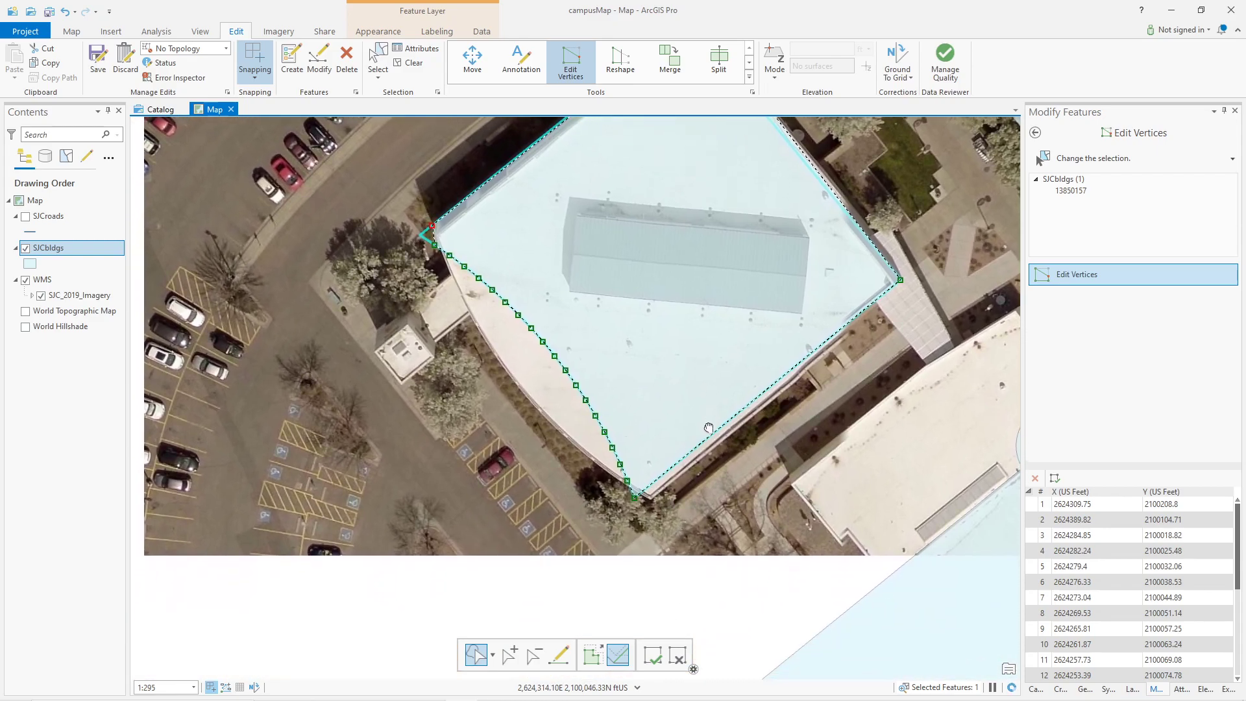
left_click_drag(640, 498, 651, 499)
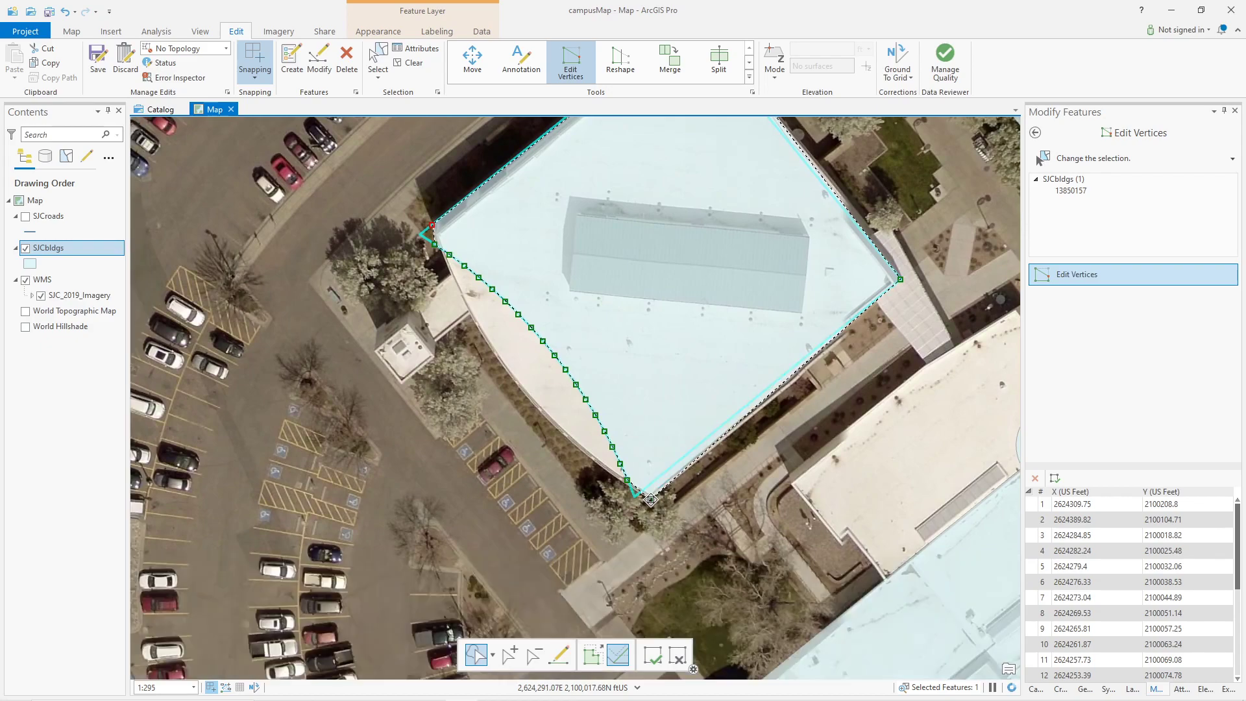
left_click_drag(651, 500, 649, 500)
left_click(652, 657)
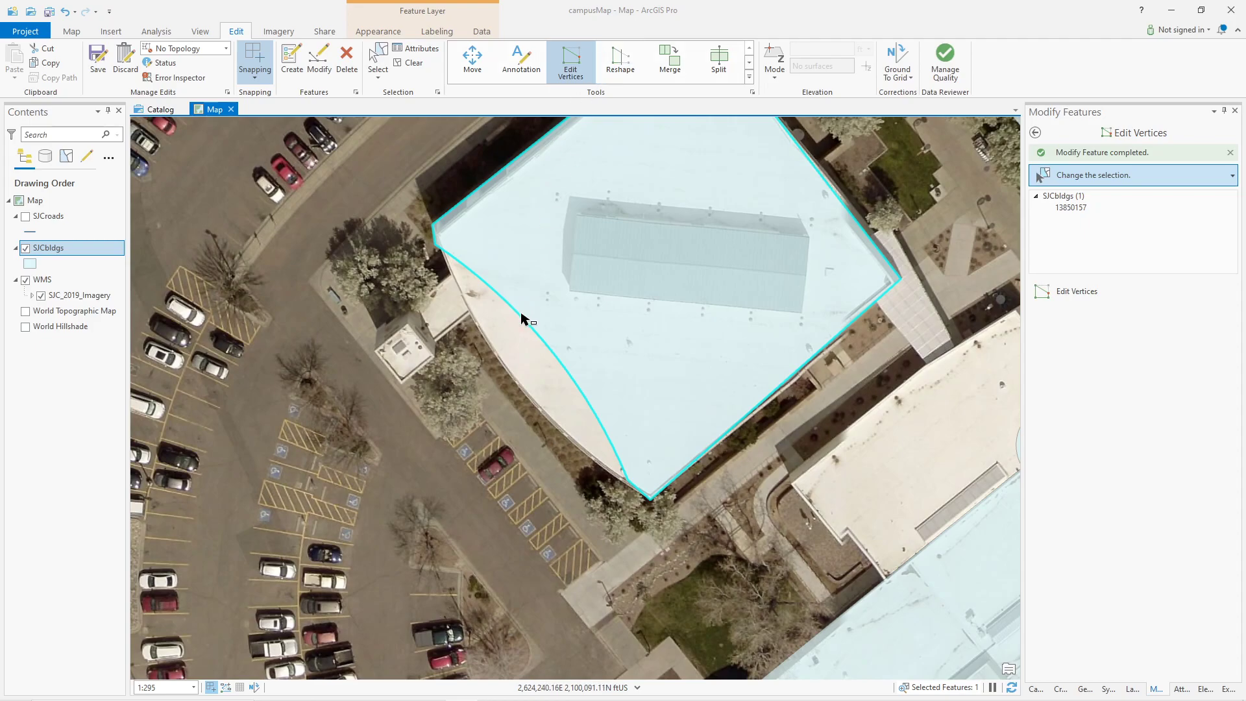
Delete all the intermediate vertices along the square building's inward-curving southwest side, keeping its four corner vertices.
left_click(574, 61)
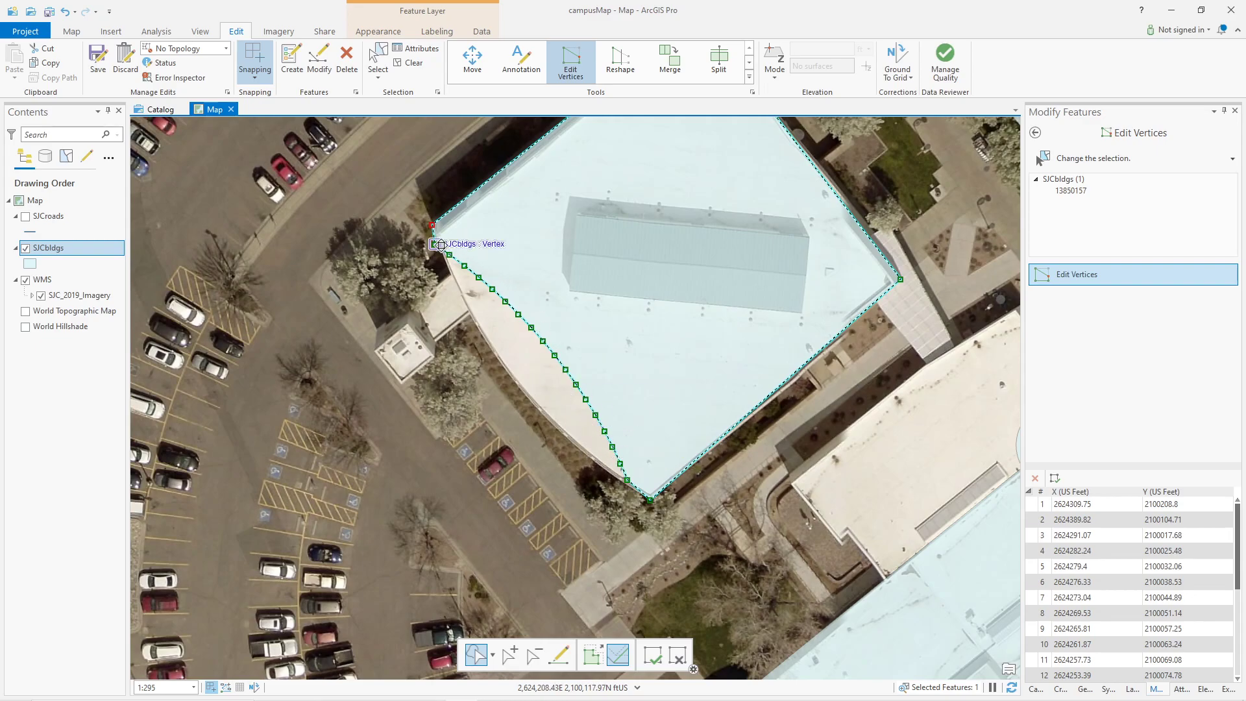
mouse_move(417, 245)
left_mouse_down()
mouse_move(451, 258)
mouse_move(527, 394)
mouse_move(581, 456)
mouse_move(645, 495)
mouse_move(556, 271)
mouse_move(454, 237)
left_mouse_up()
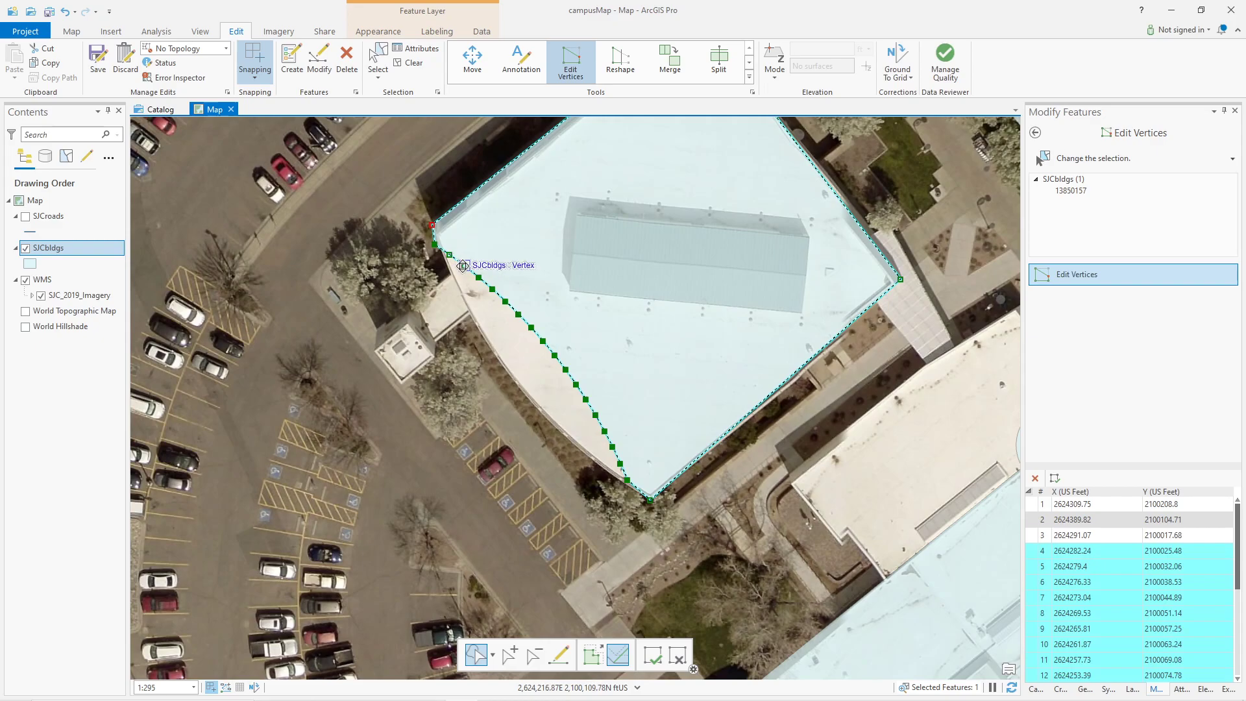
left_click(462, 266)
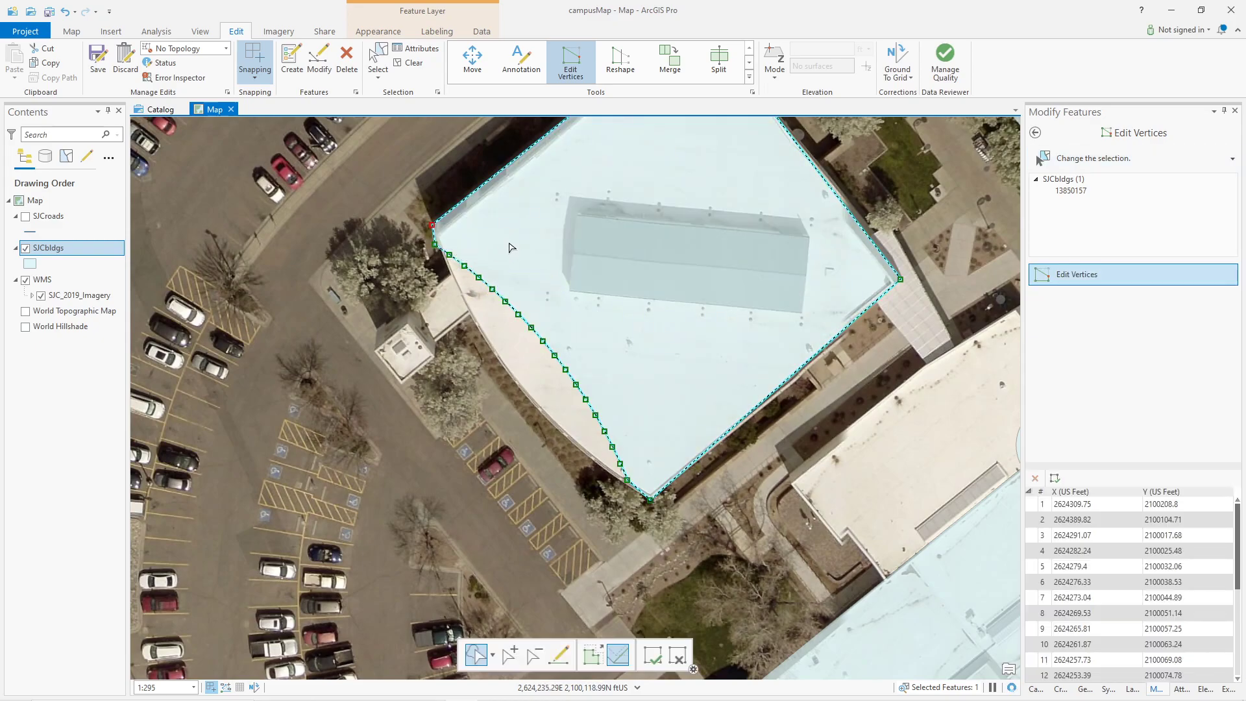
mouse_move(421, 241)
left_mouse_down()
mouse_move(483, 256)
mouse_move(526, 296)
mouse_move(646, 476)
mouse_move(627, 497)
mouse_move(549, 497)
mouse_move(430, 290)
left_mouse_up()
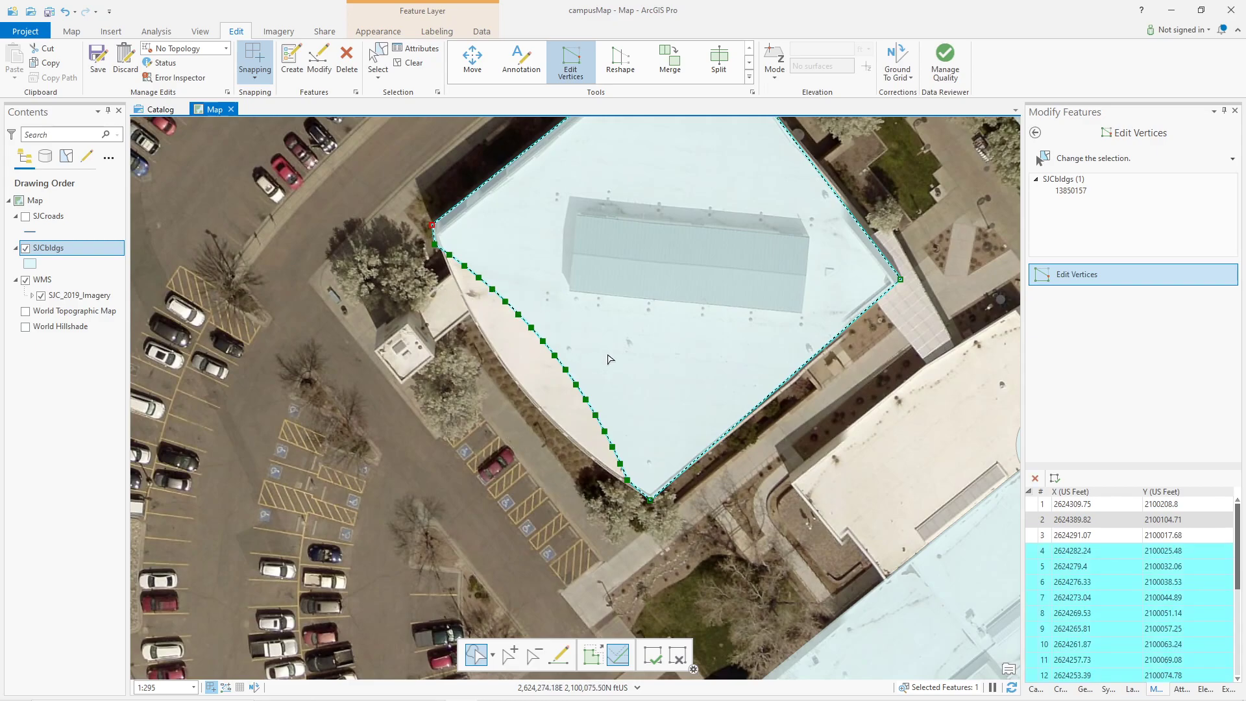
key("Delete")
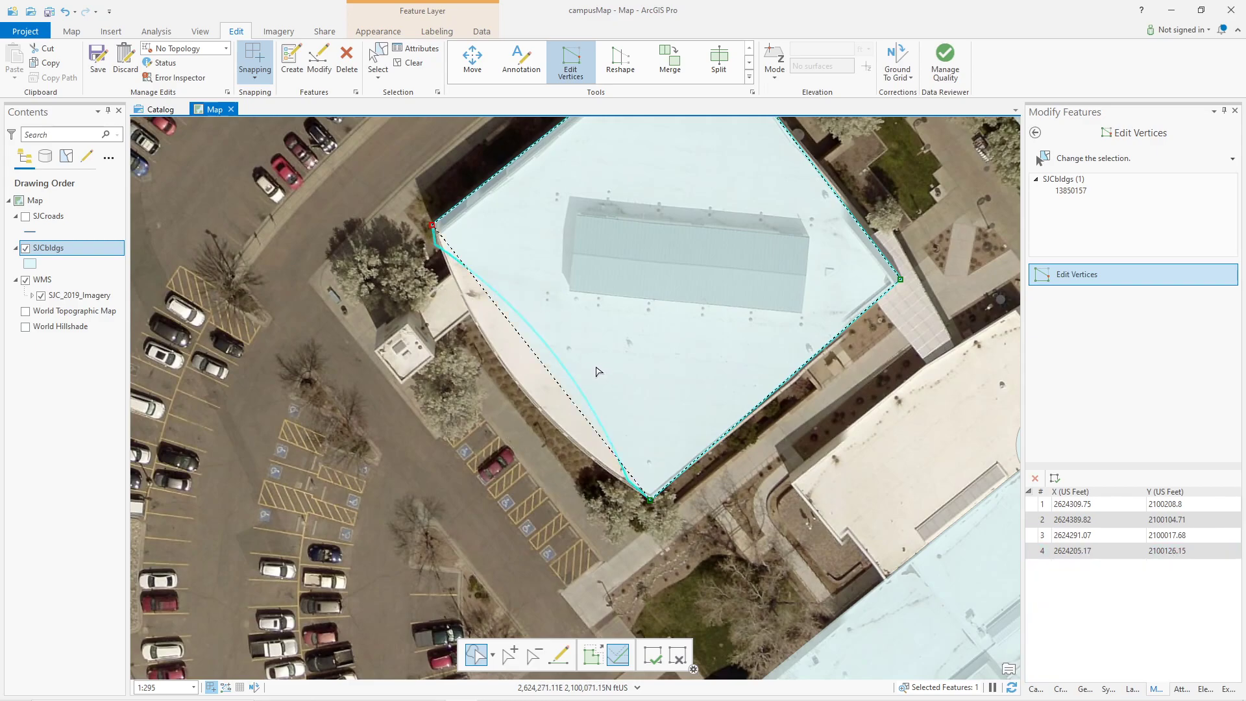
Change the square building's southwest segment to a circular arc bulging outward along the roof edge and finish the edit.
right_click(547, 371)
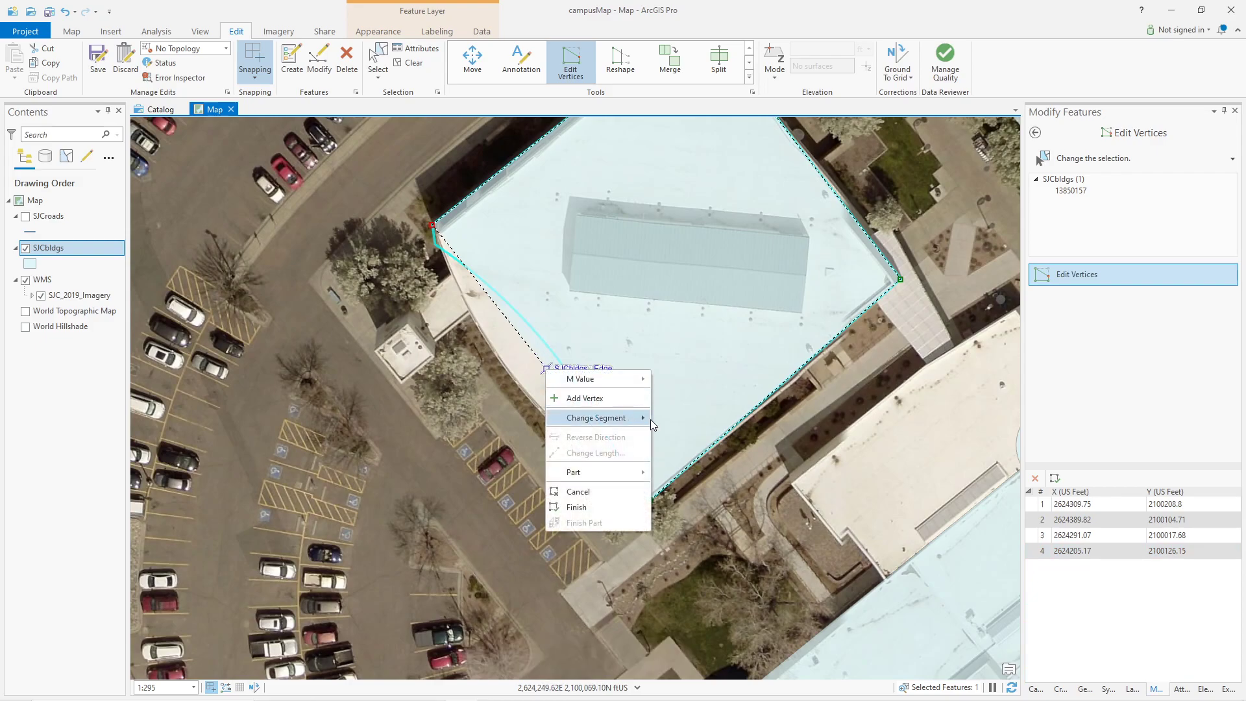
mouse_move(647, 422)
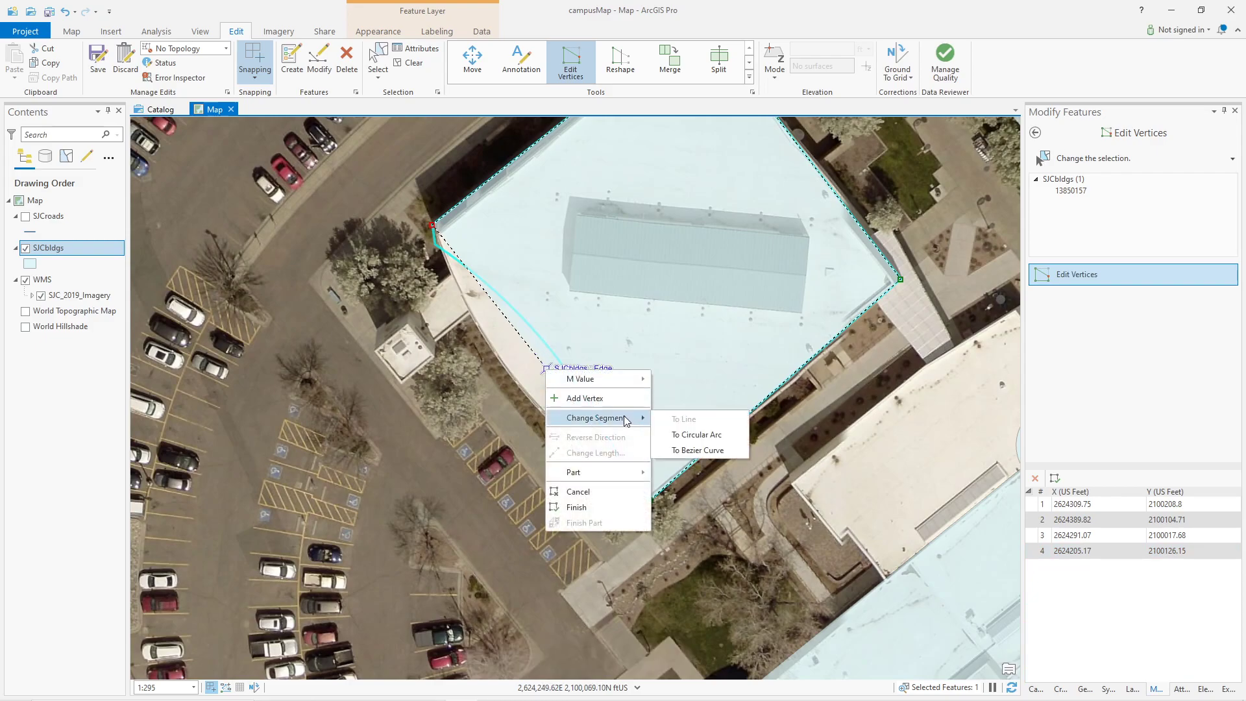
left_click(691, 437)
left_click_drag(660, 296, 529, 406)
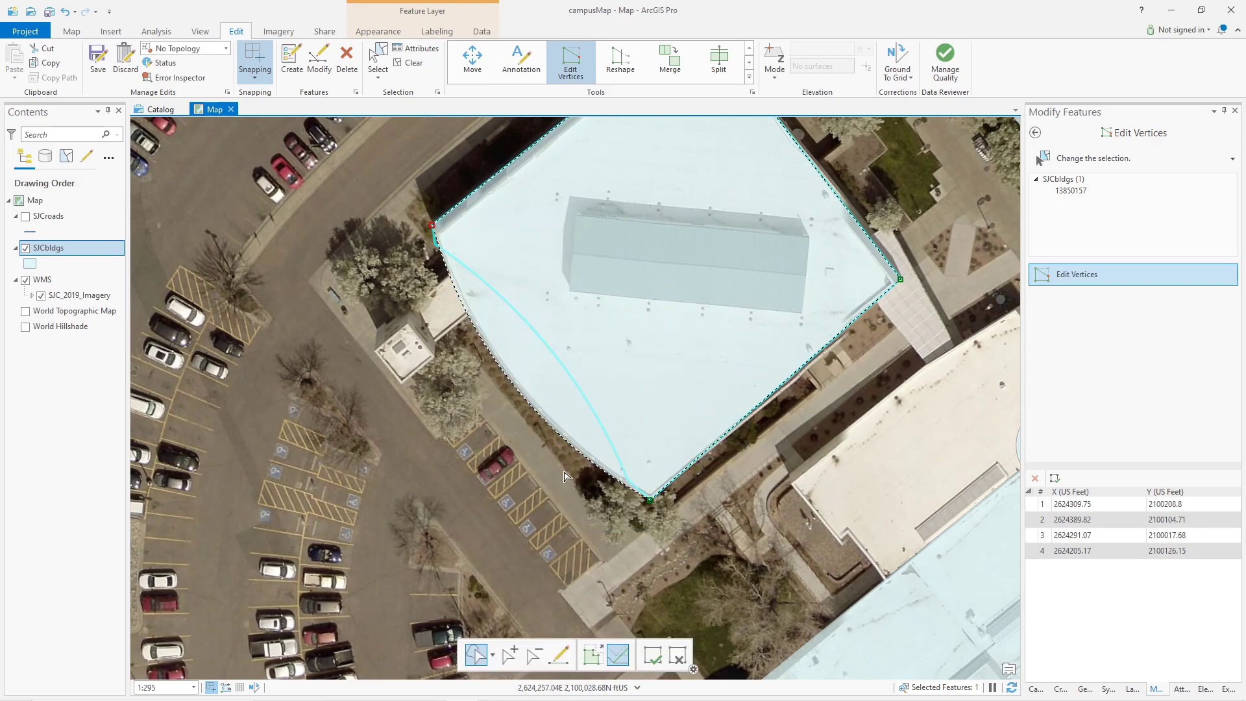
key("F2")
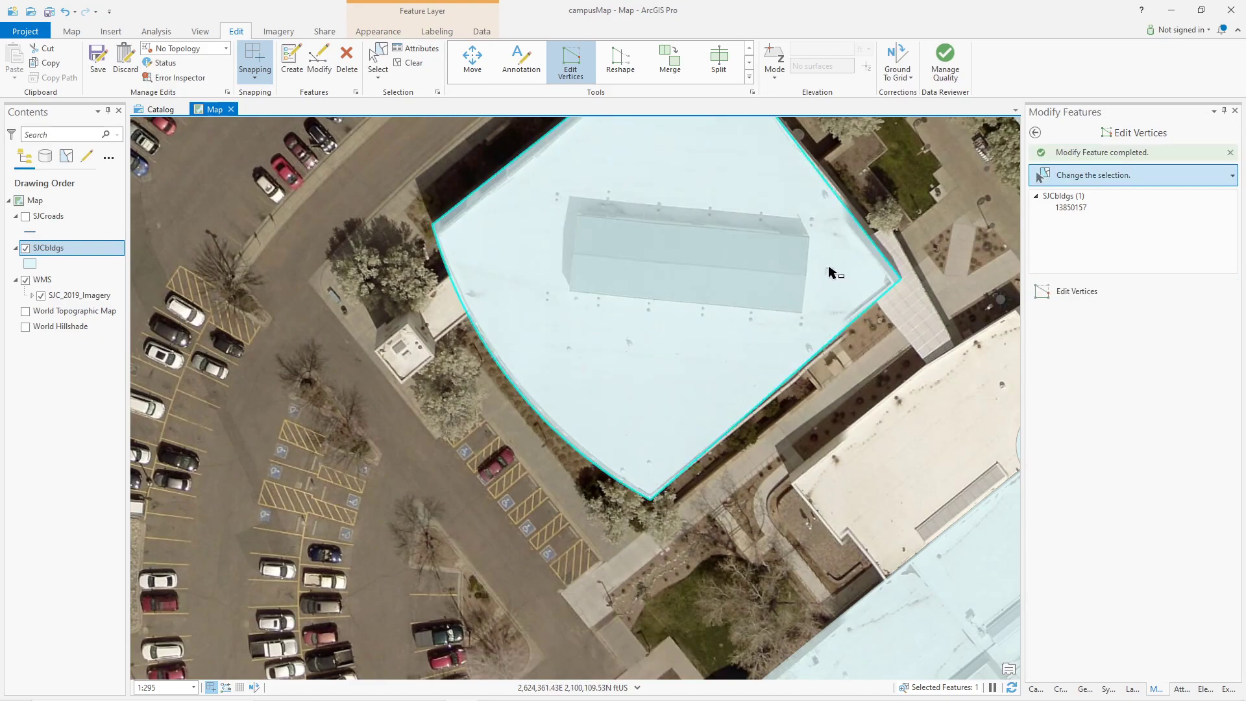
Select the large interconnected building and split off its long northeast wing with a line across the narrow connecting corridor.
left_click_drag(938, 412, 650, 342)
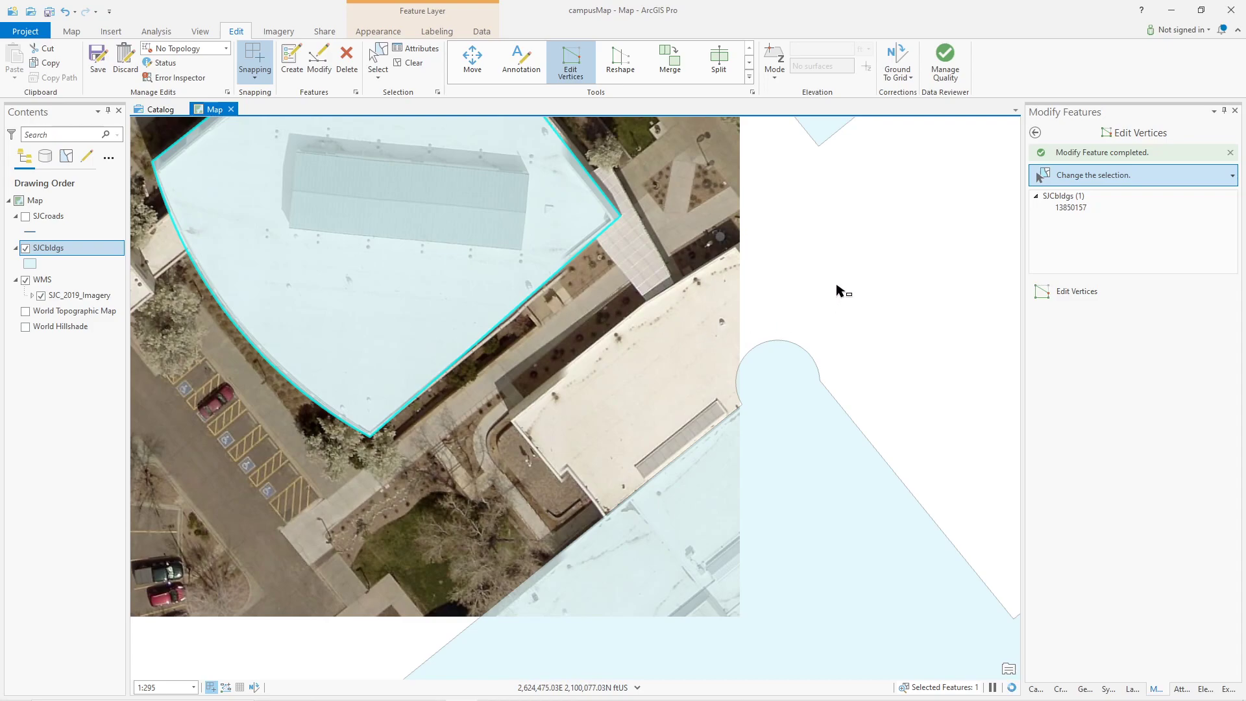
scroll(840, 292, "down", 5)
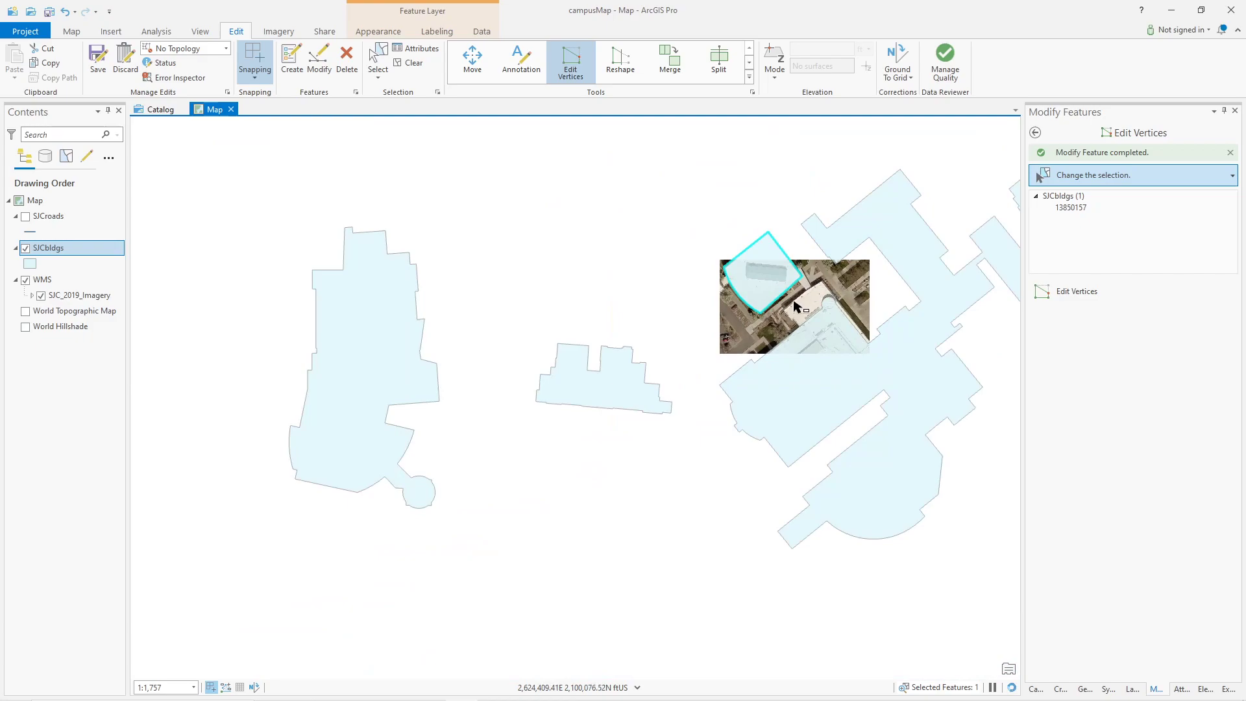
left_click_drag(811, 342, 594, 379)
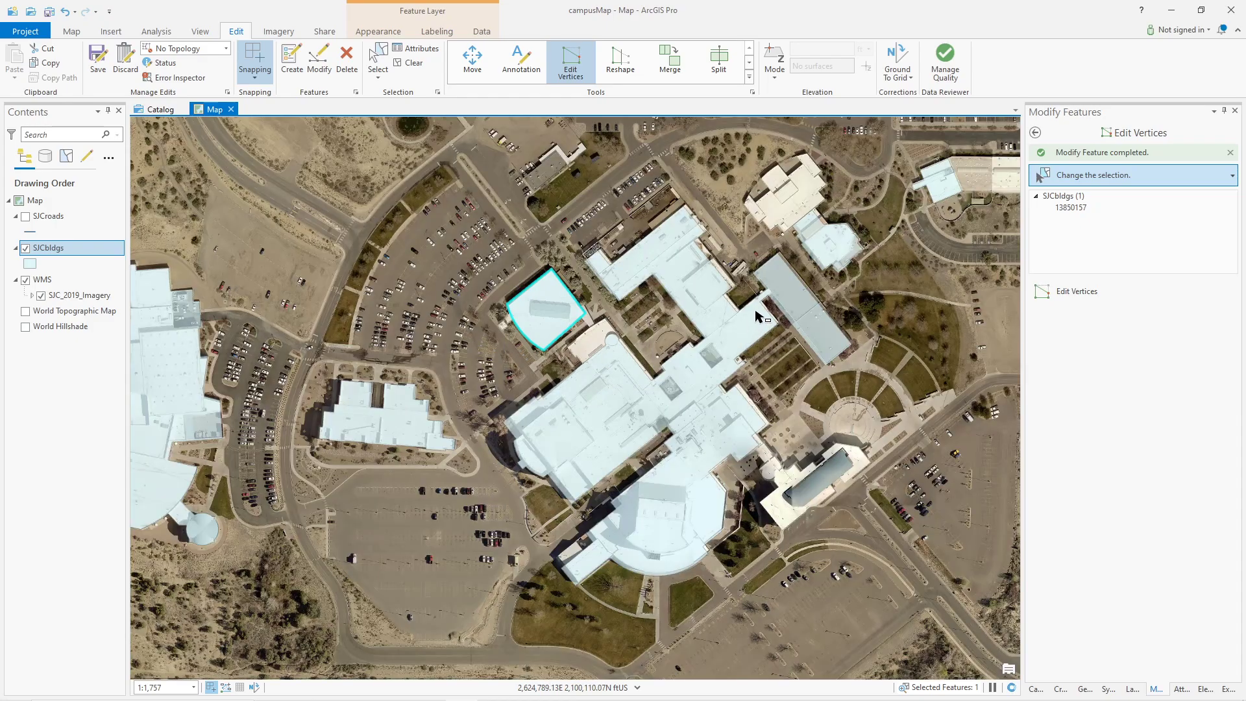
left_click(378, 62)
left_click(702, 379)
left_click(718, 62)
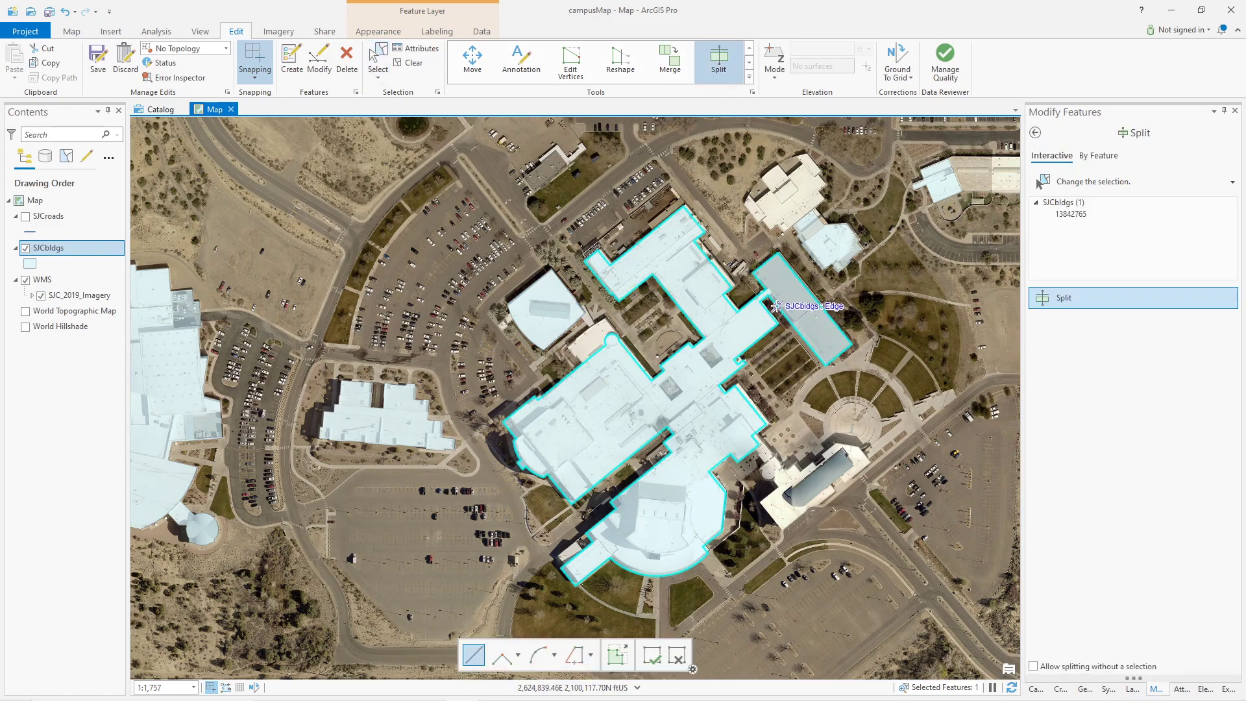
scroll(780, 298, "up", 4)
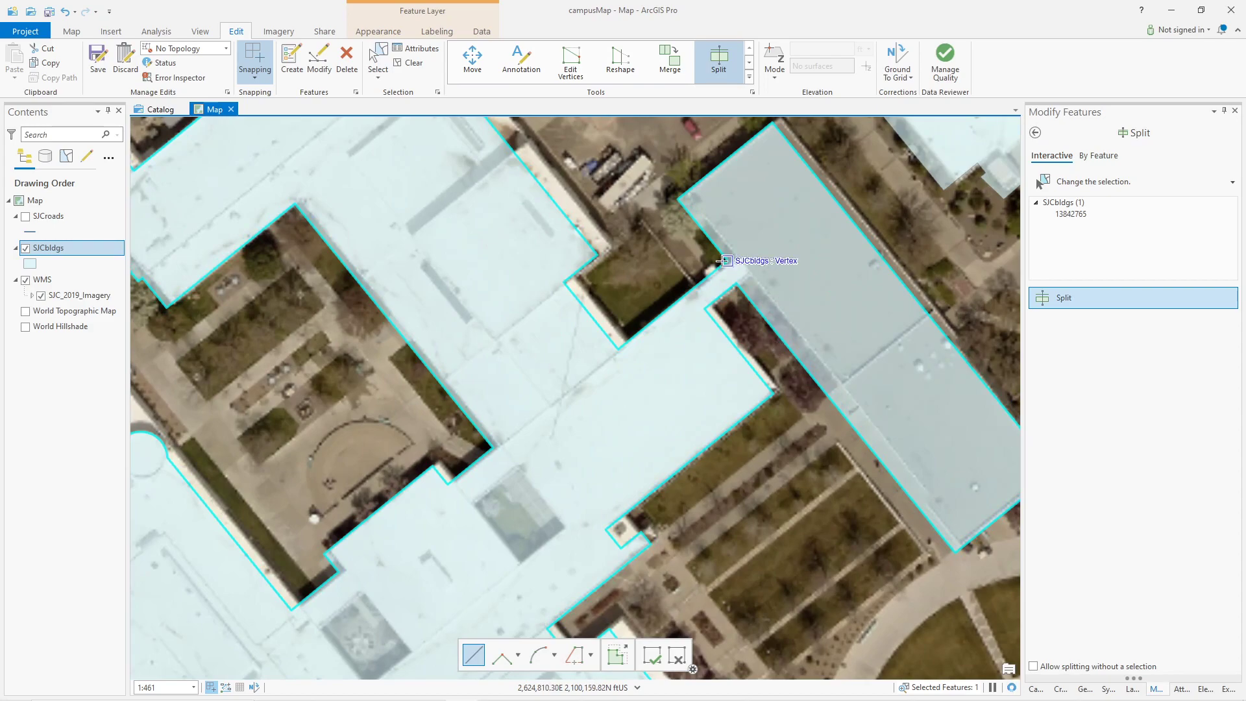
scroll(725, 262, "up", 5)
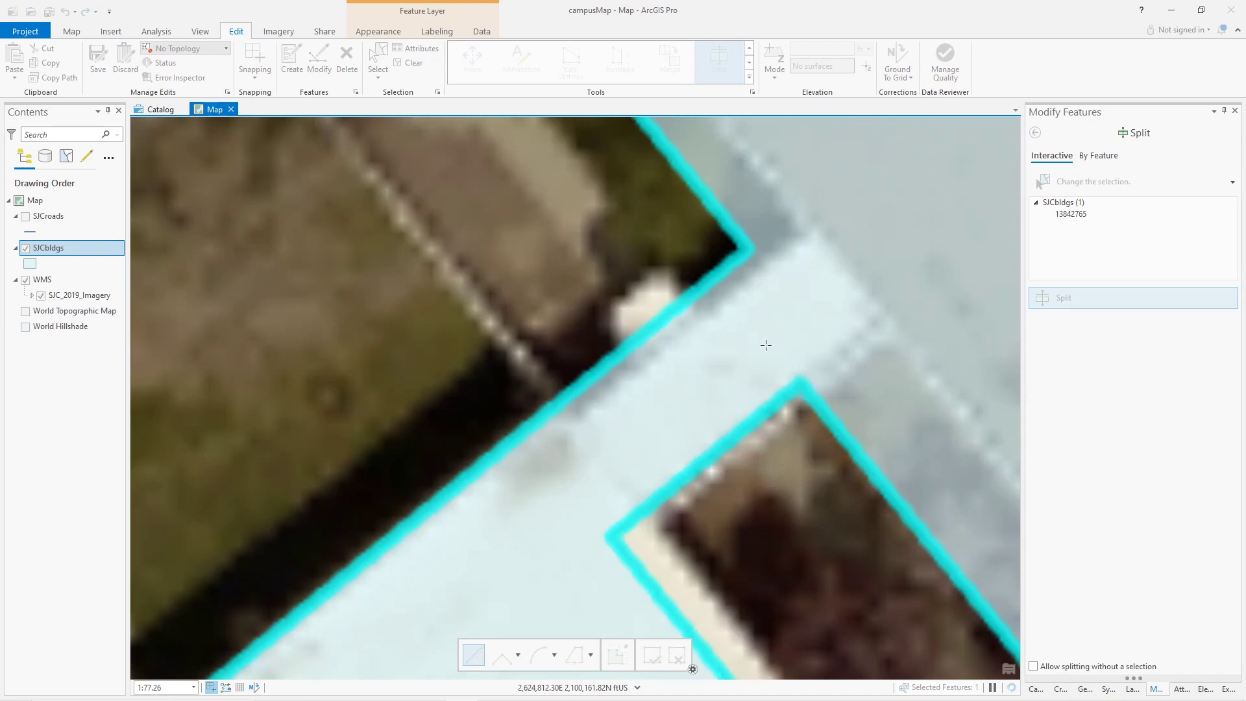
left_click(800, 383)
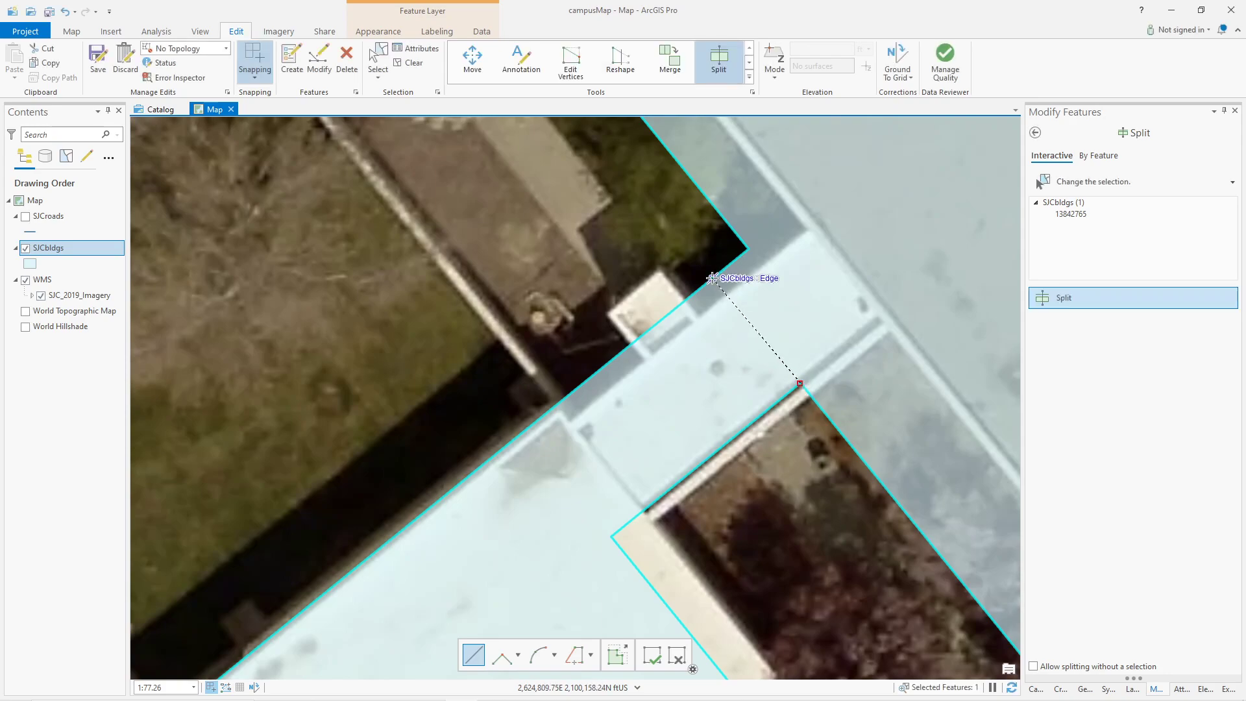
left_click(714, 275)
double_click(658, 216)
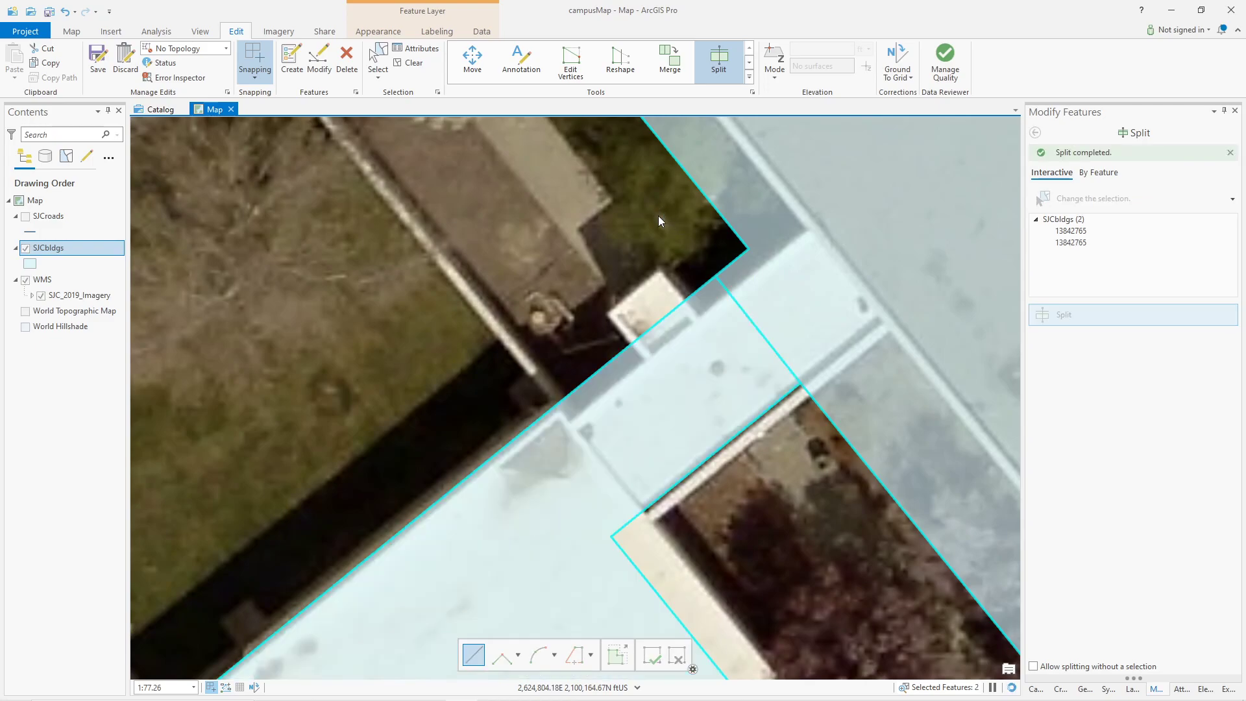
Split the northern wing from the central building with a line from the courtyard's inner corner to the opposite southeast edge.
scroll(721, 386, "down", 5)
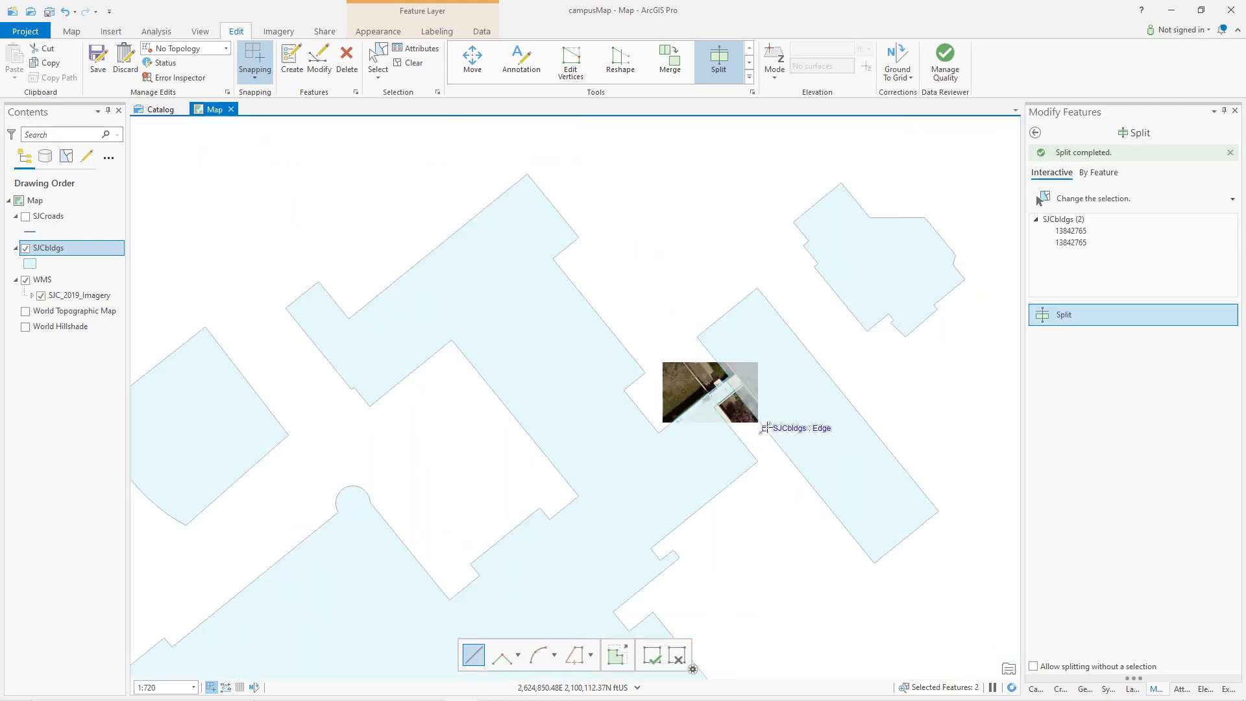
left_click_drag(702, 485, 726, 336)
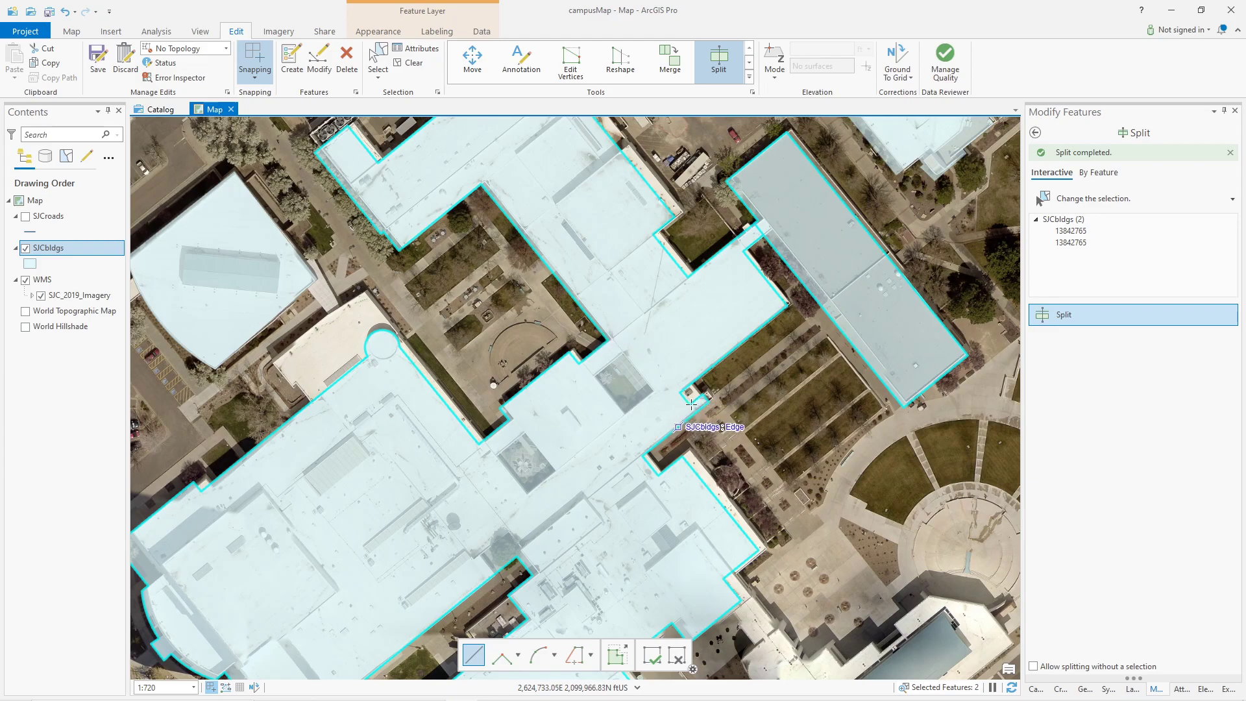
left_click(606, 339)
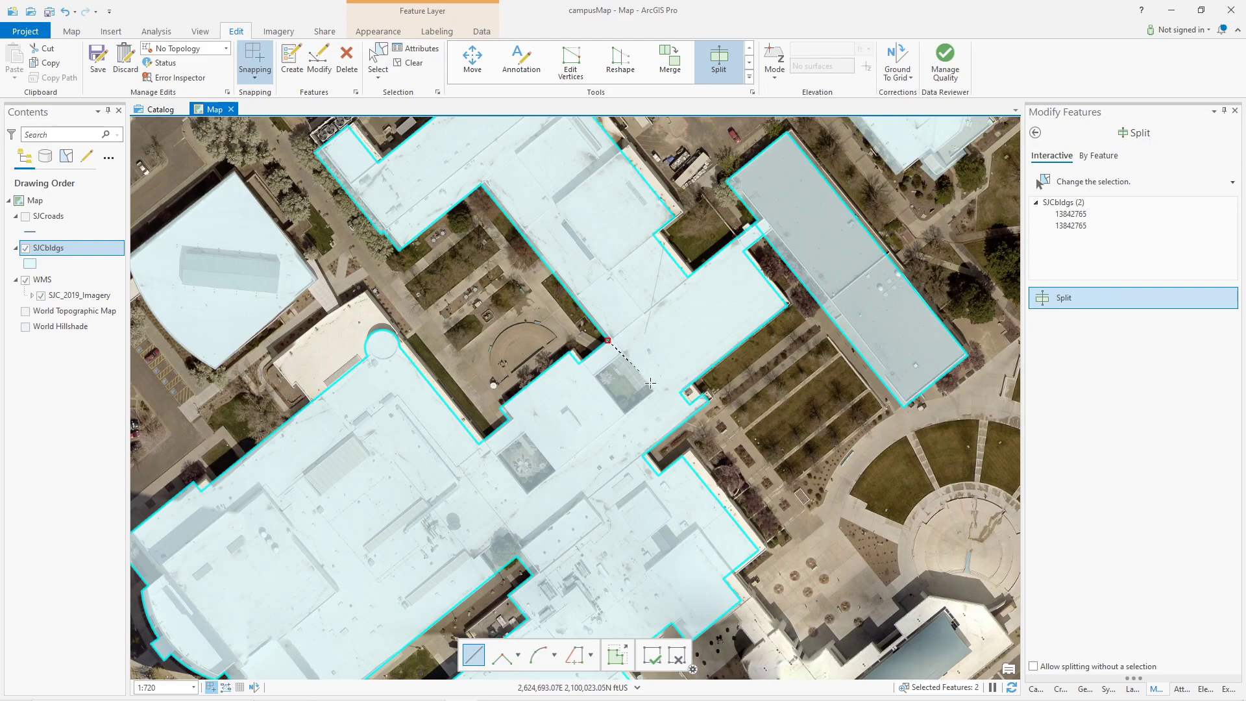
left_click(681, 426)
double_click(726, 432)
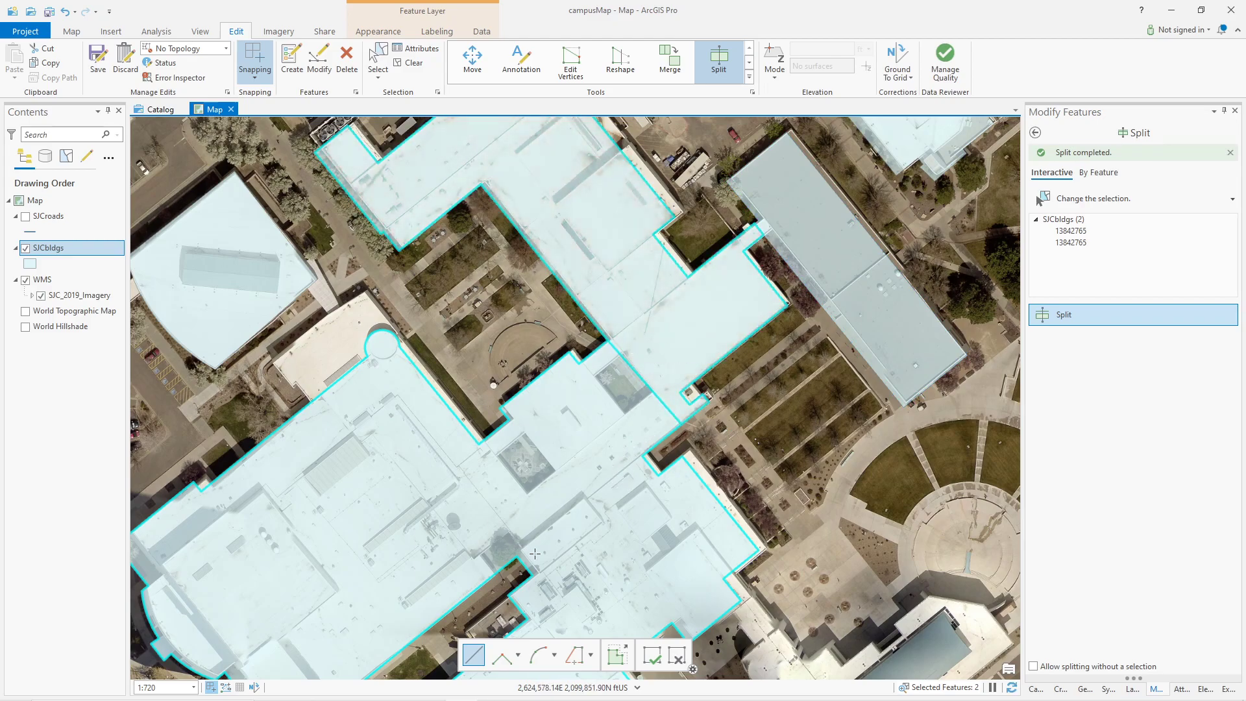
Split off the large western wing with a line from the northern courtyard corner along the roof seam to the southern notch.
left_click_drag(582, 557, 660, 375)
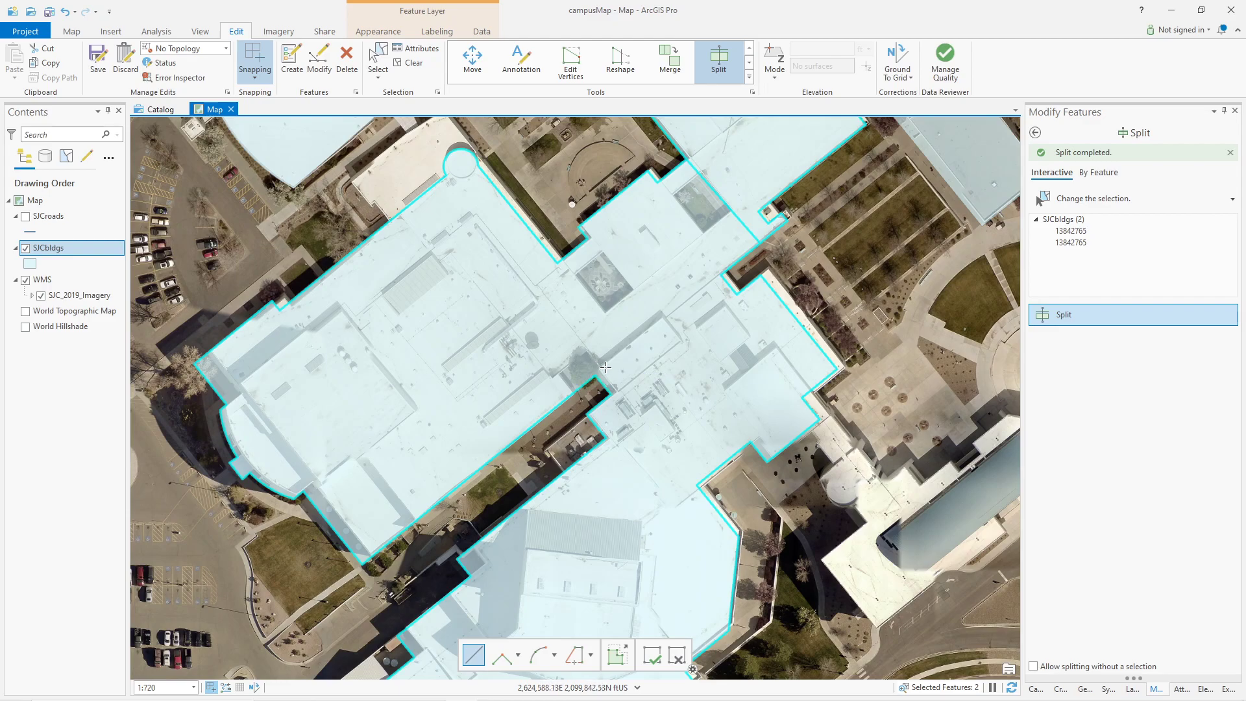
left_click(556, 263)
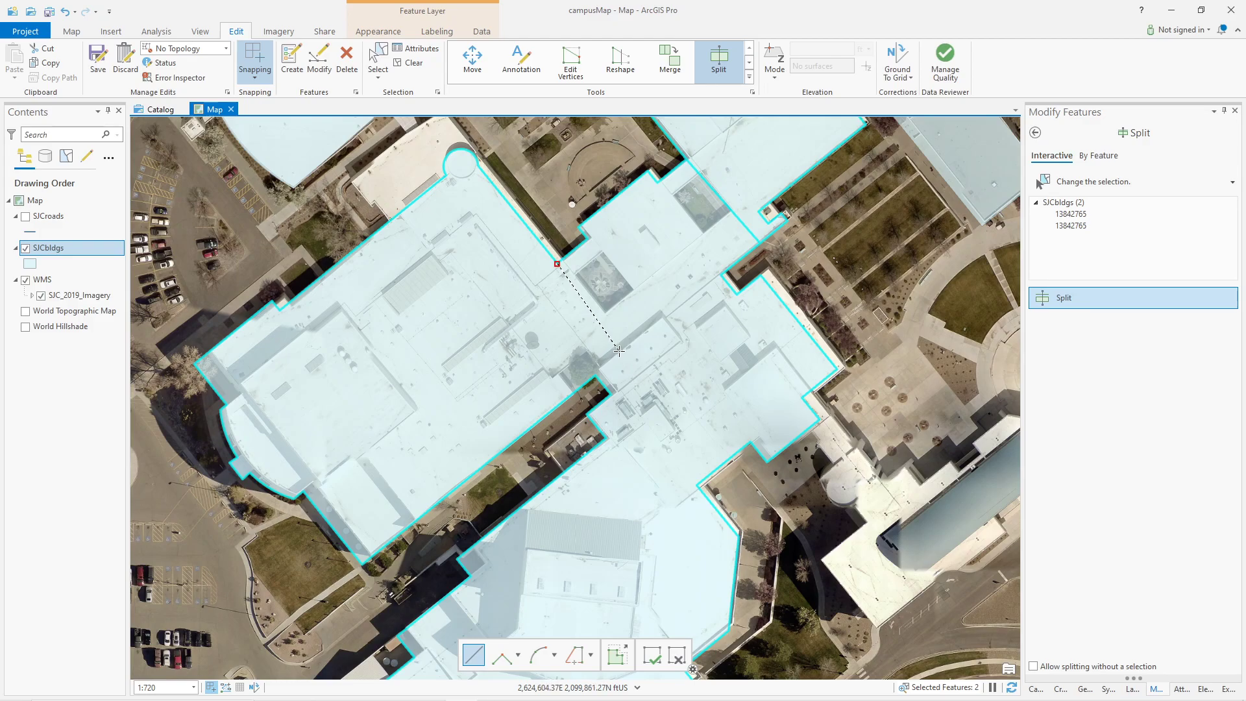
left_click(623, 350)
left_click(595, 375)
double_click(612, 394)
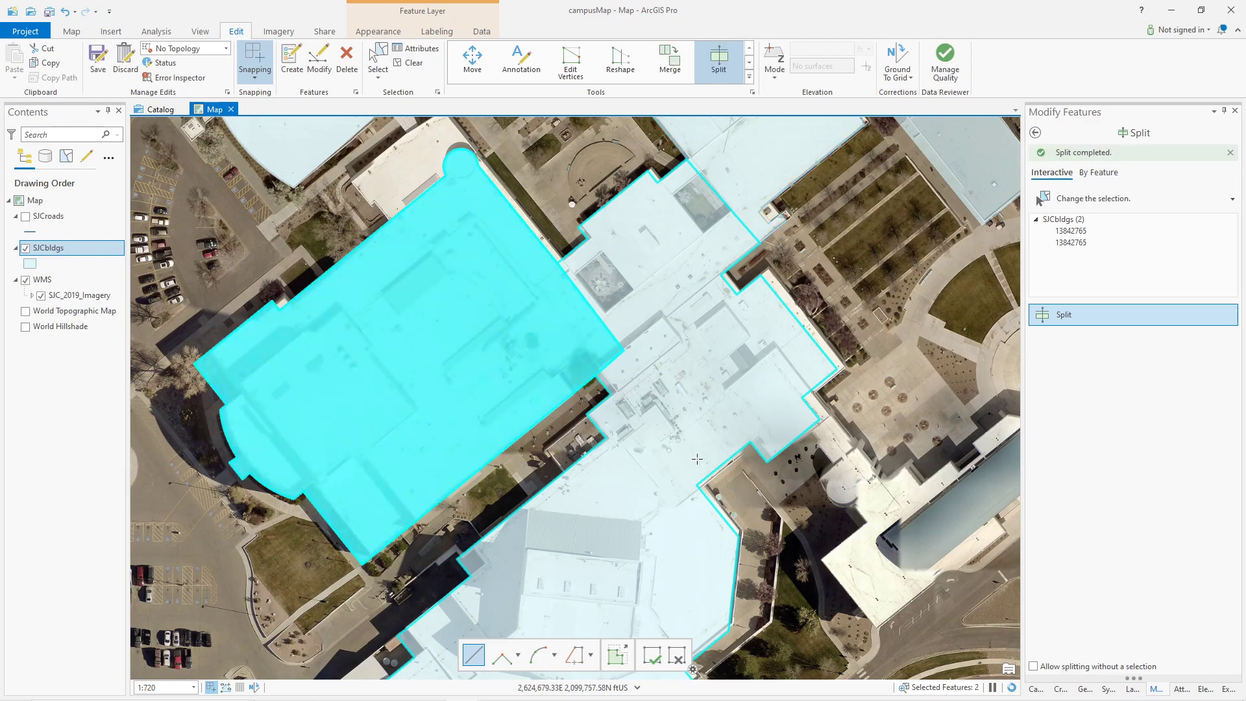
scroll(718, 341, "down", 3)
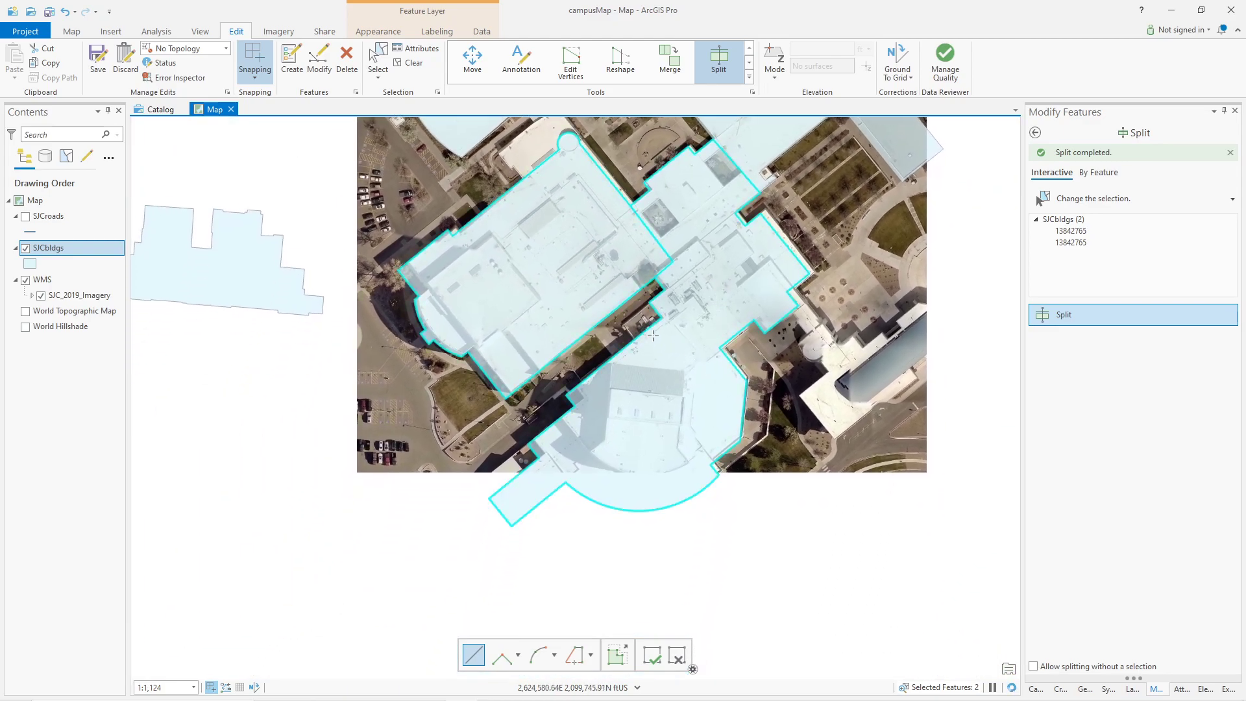
scroll(655, 321, "up", 2)
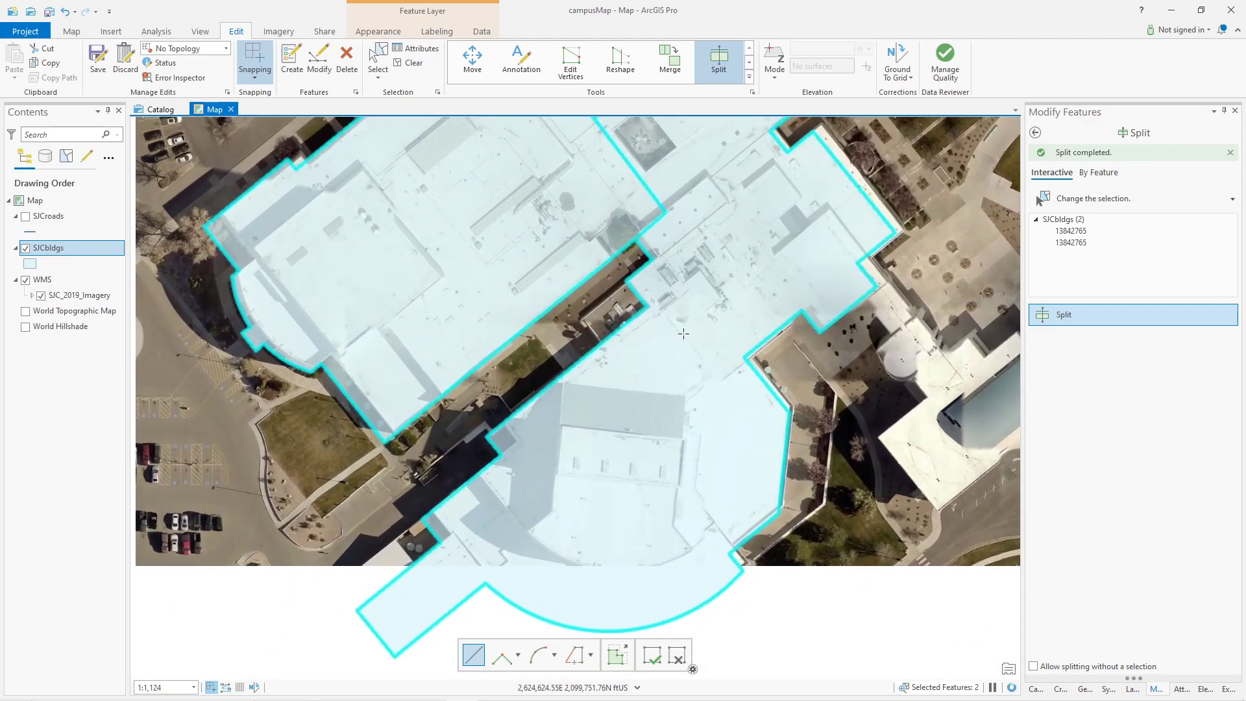
left_click(628, 294)
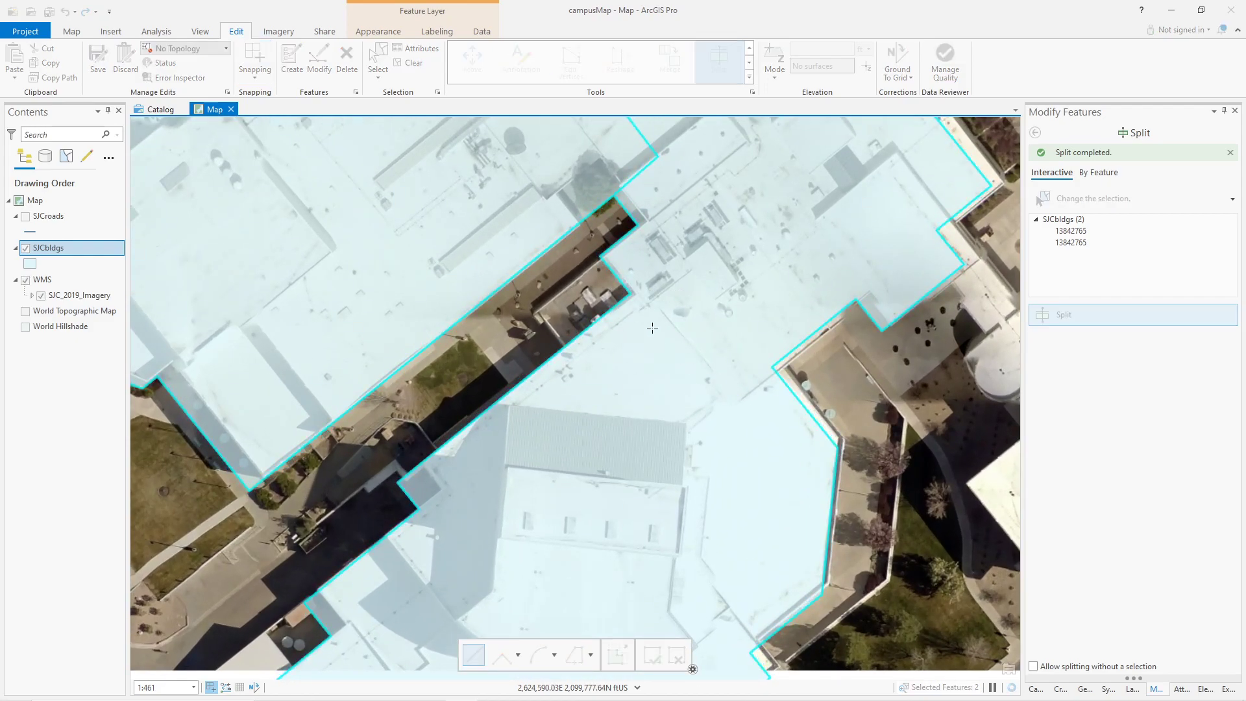
left_click(639, 302)
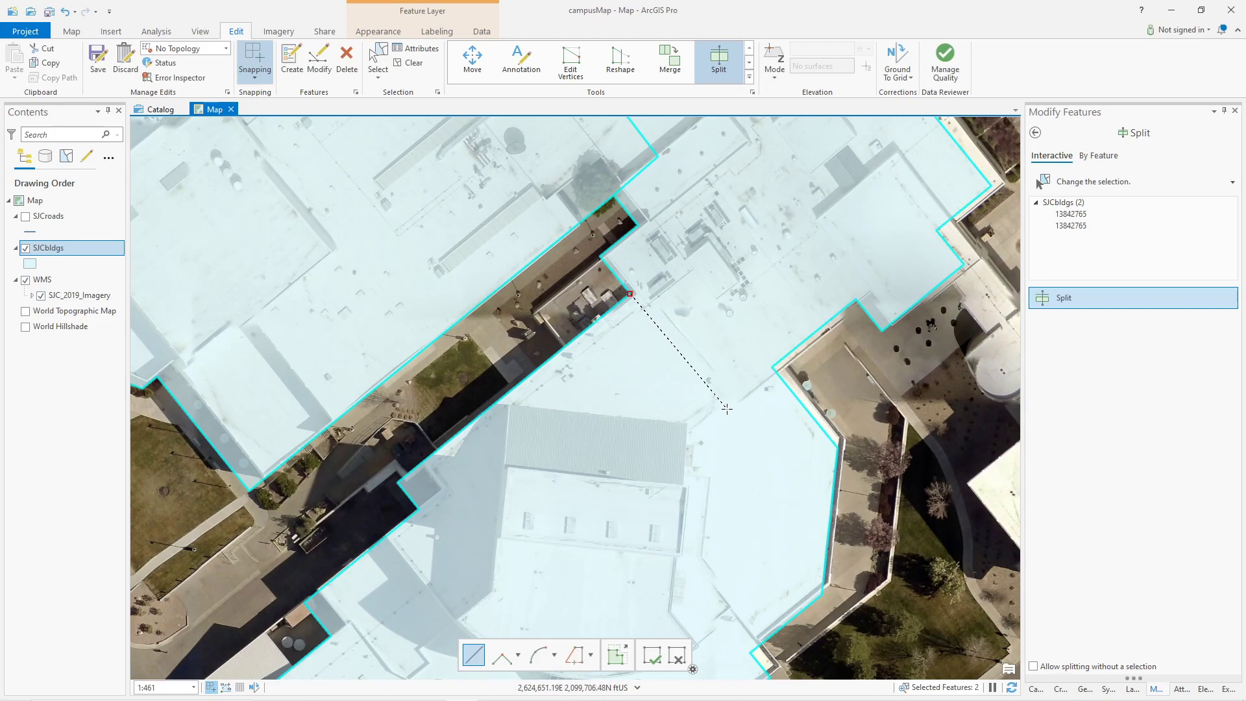
left_click(771, 367)
scroll(730, 418, "up", 5)
scroll(742, 367, "down", 2)
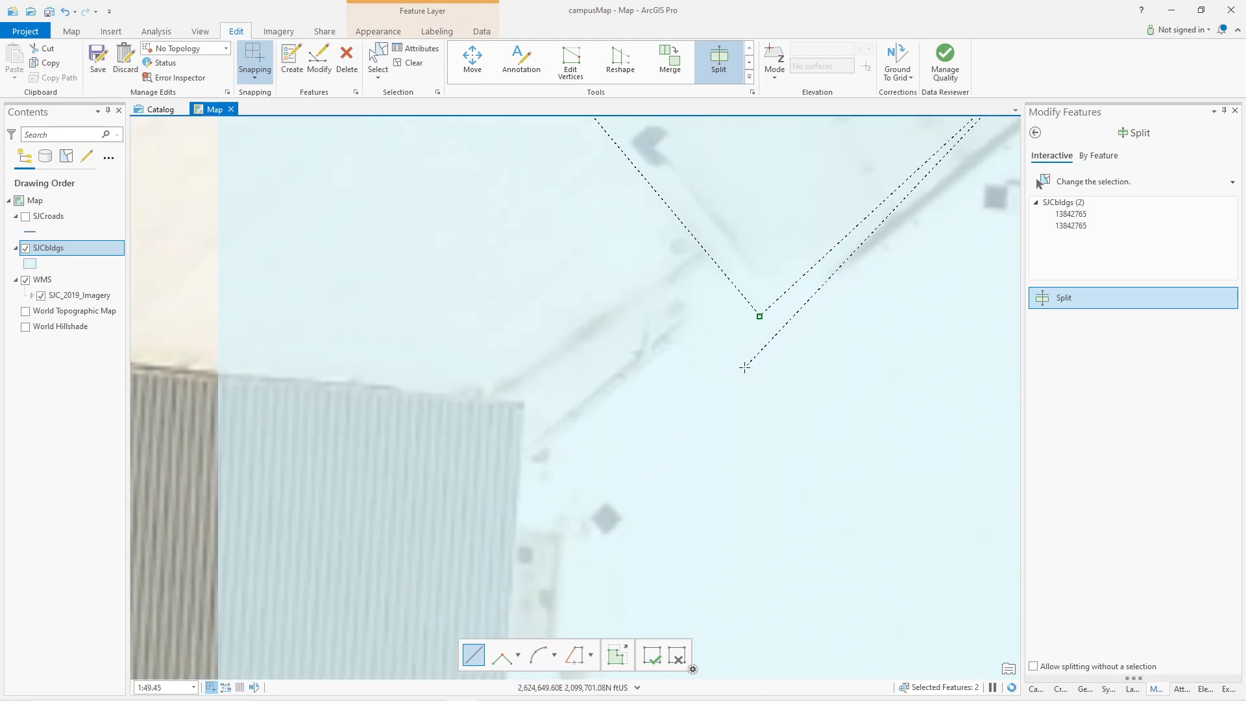
mouse_move(746, 370)
left_mouse_down()
mouse_move(745, 450)
mouse_move(696, 612)
left_mouse_up()
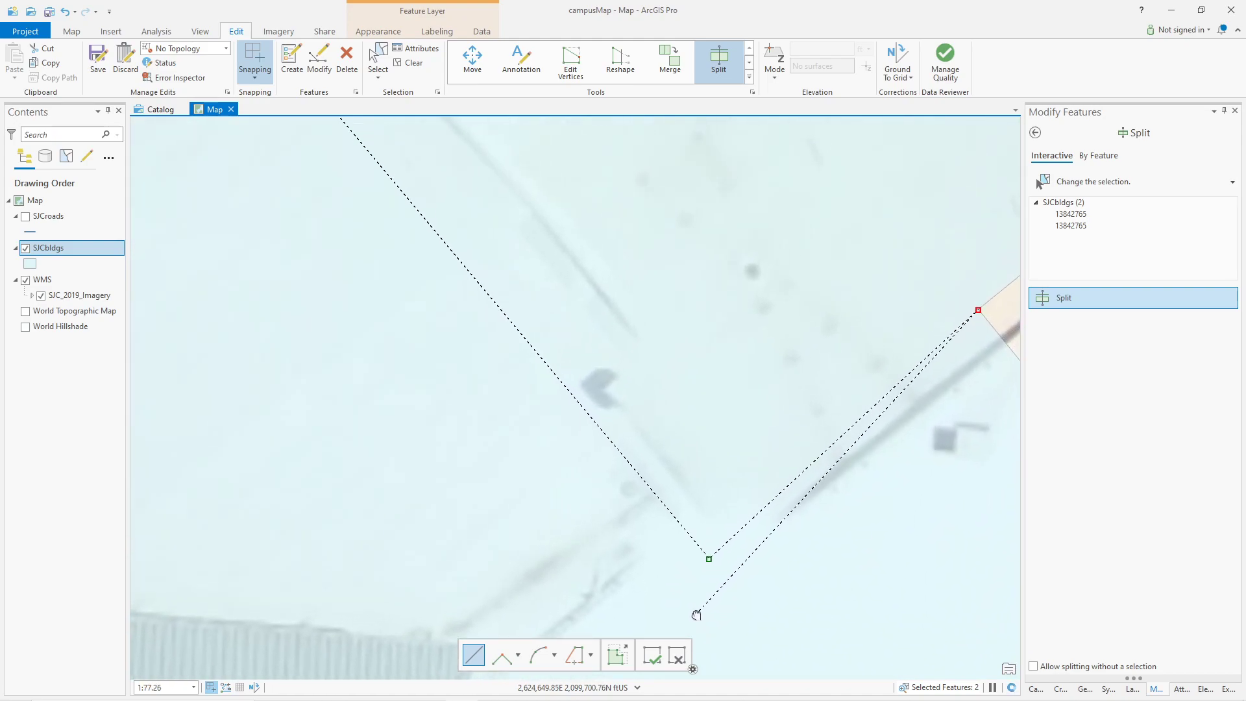
scroll(698, 612, "up", 2)
scroll(712, 578, "down", 2)
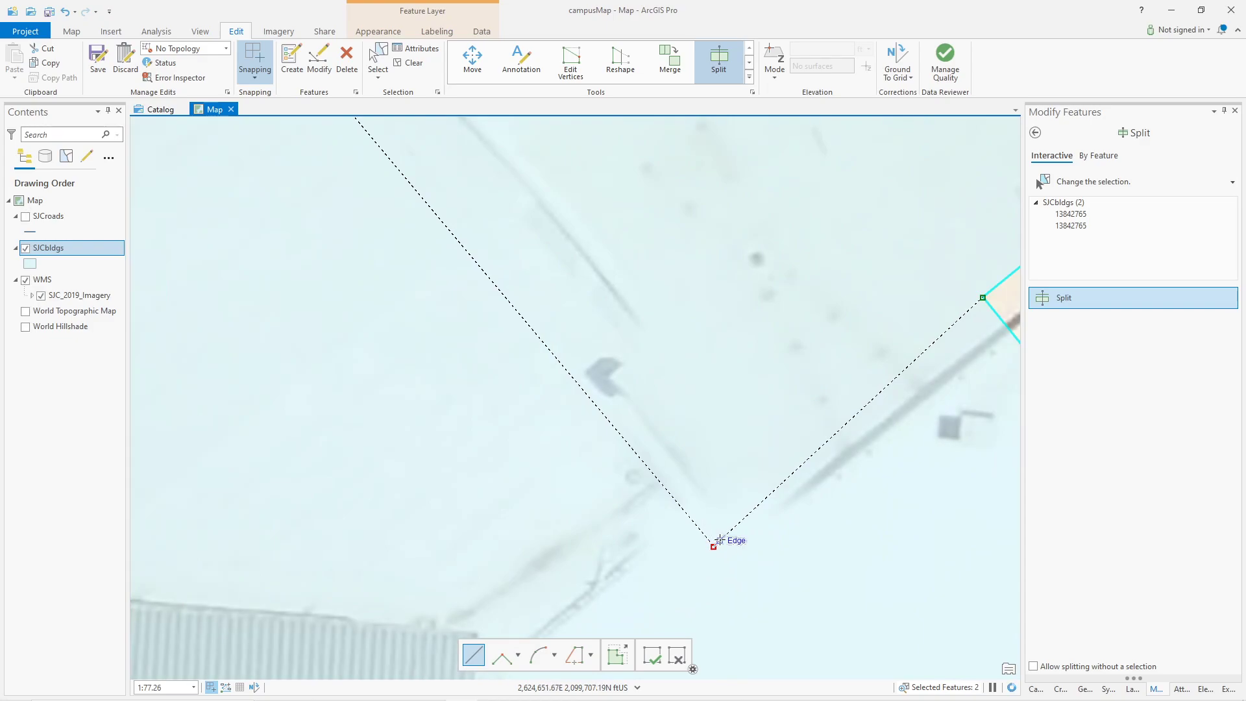
right_click(775, 558)
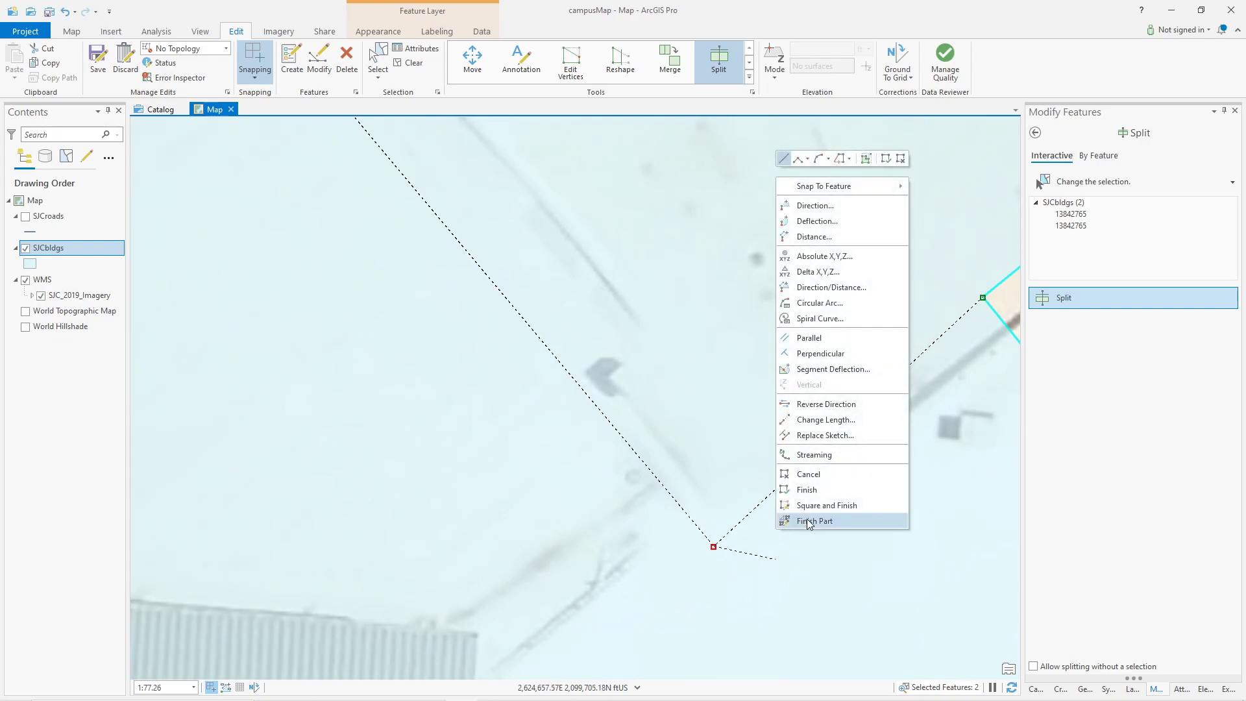
left_click(817, 475)
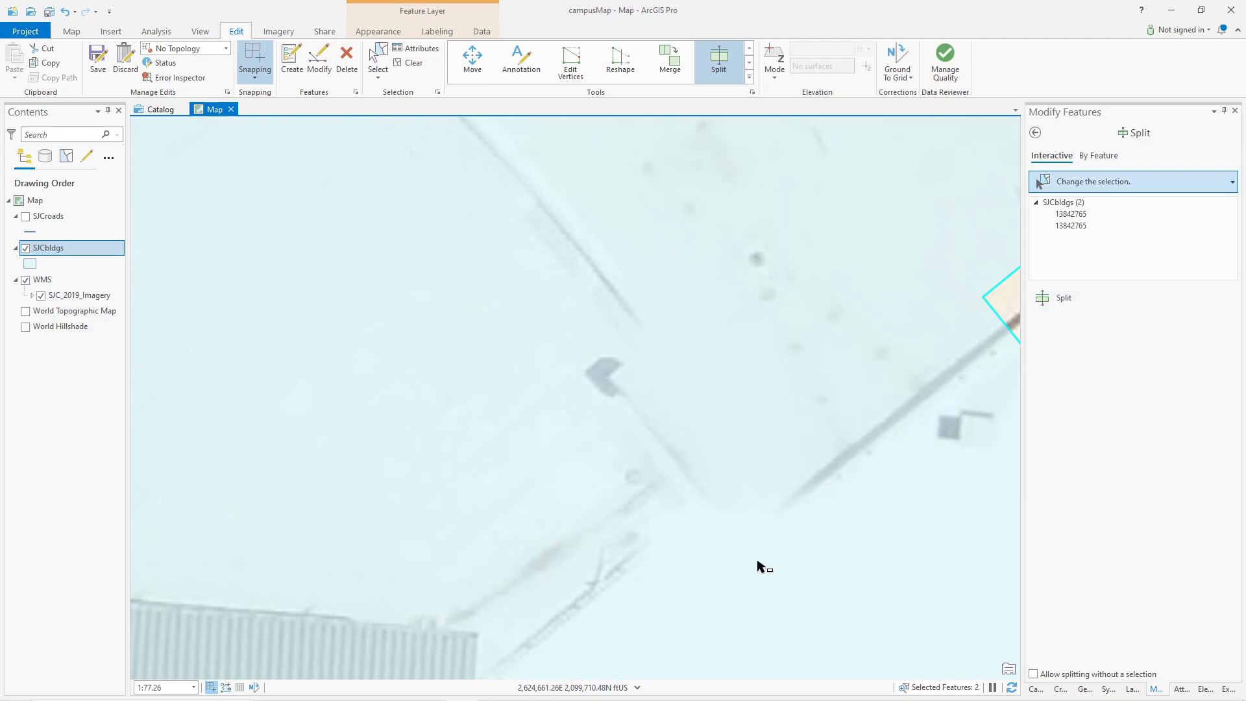
Split the central building from the southern one with a bent line between the two facing courtyard corners, passing through the roof's southern corner.
scroll(719, 505, "down", 4)
scroll(720, 503, "up", 2)
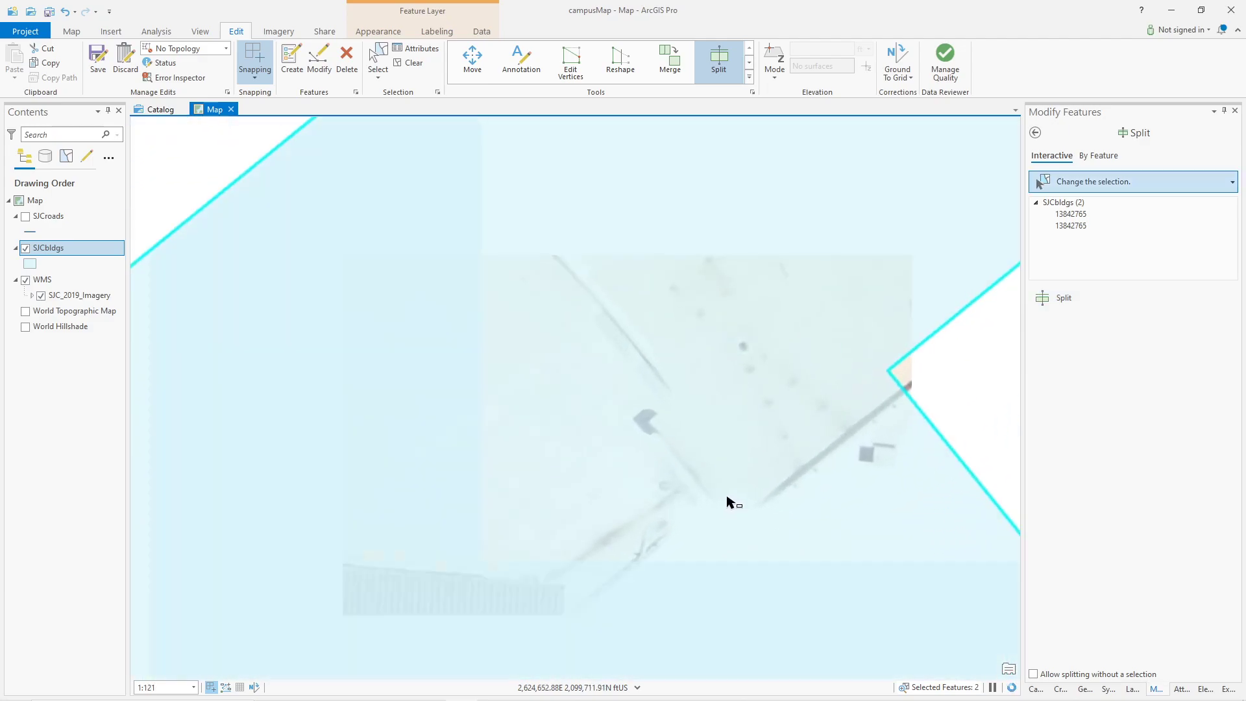
scroll(721, 520, "up", 2)
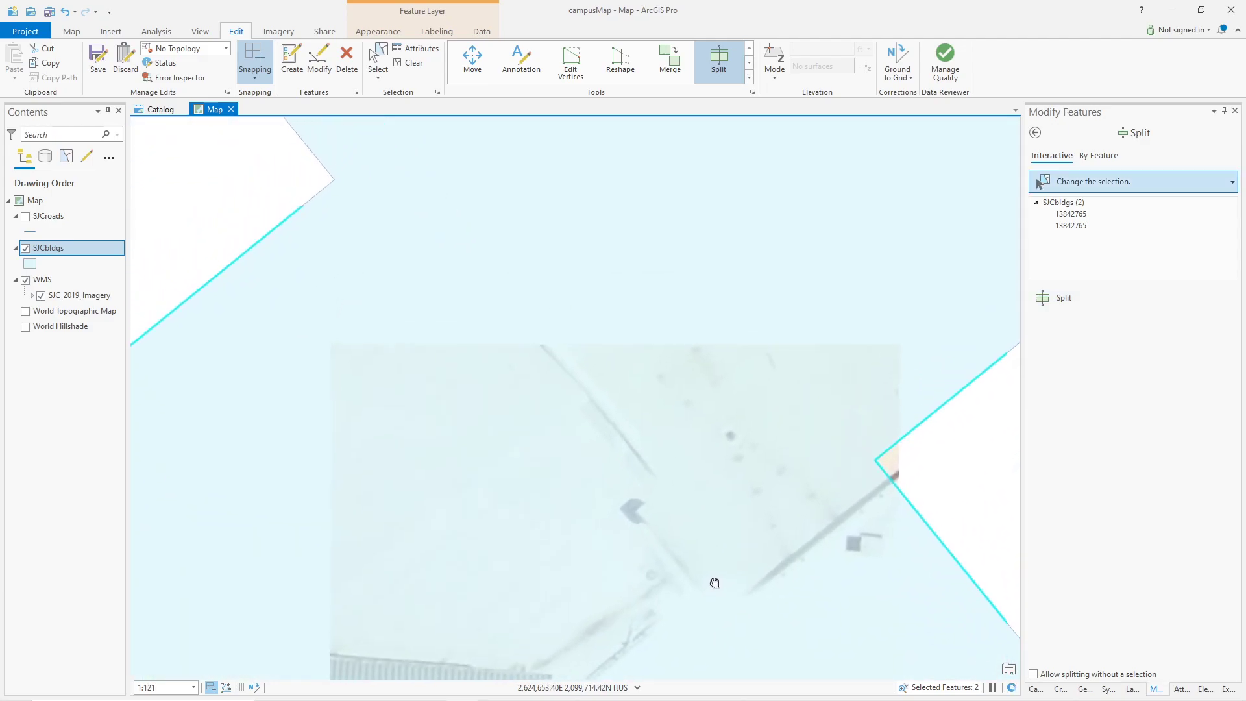
scroll(562, 429, "down", 3)
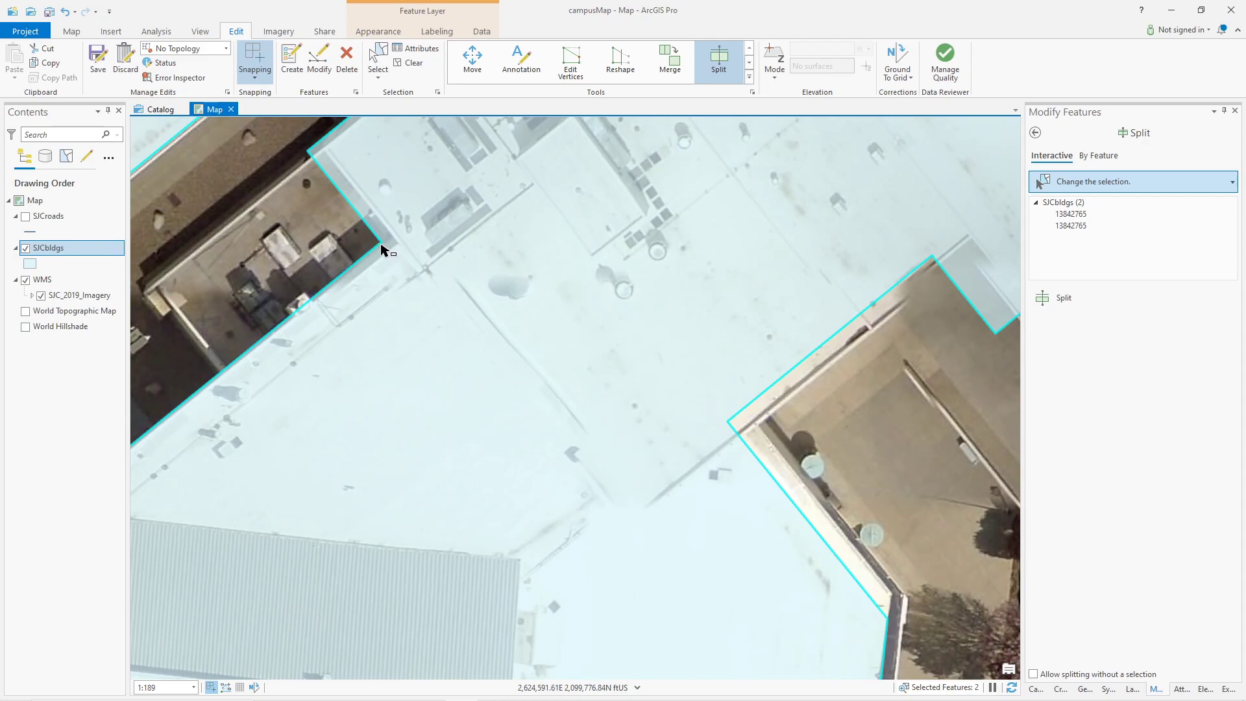
left_click(383, 246)
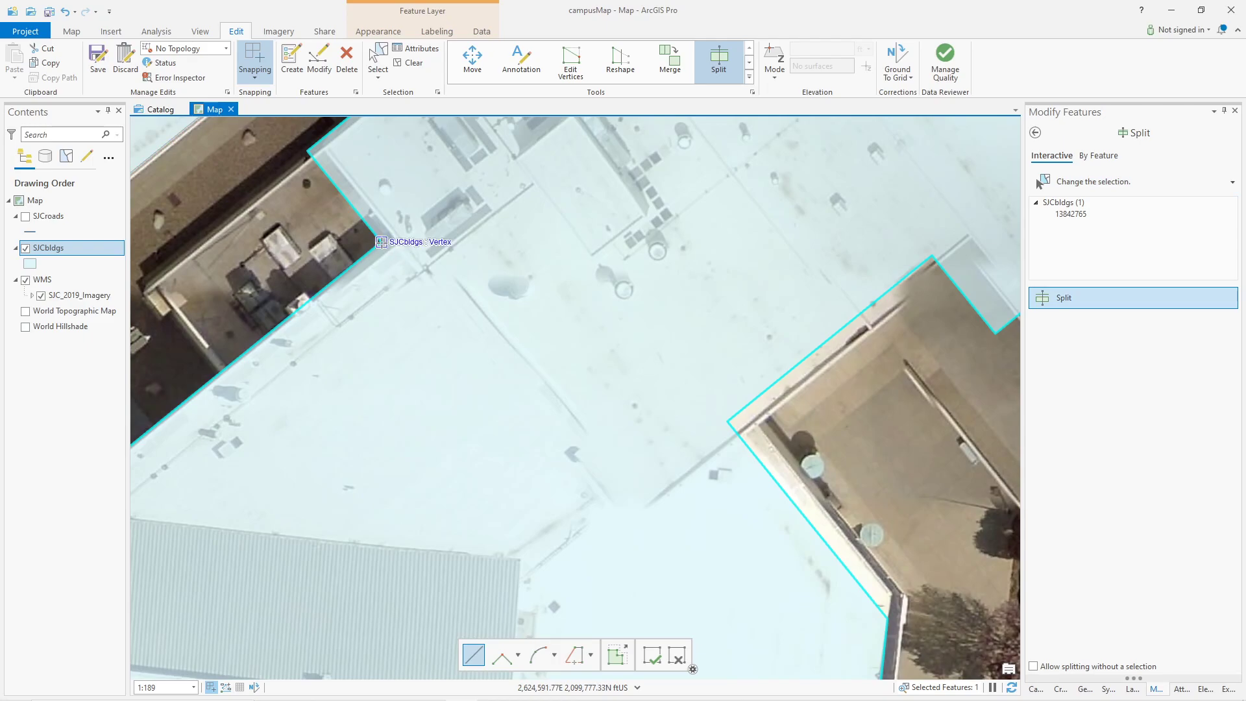
left_click(382, 247)
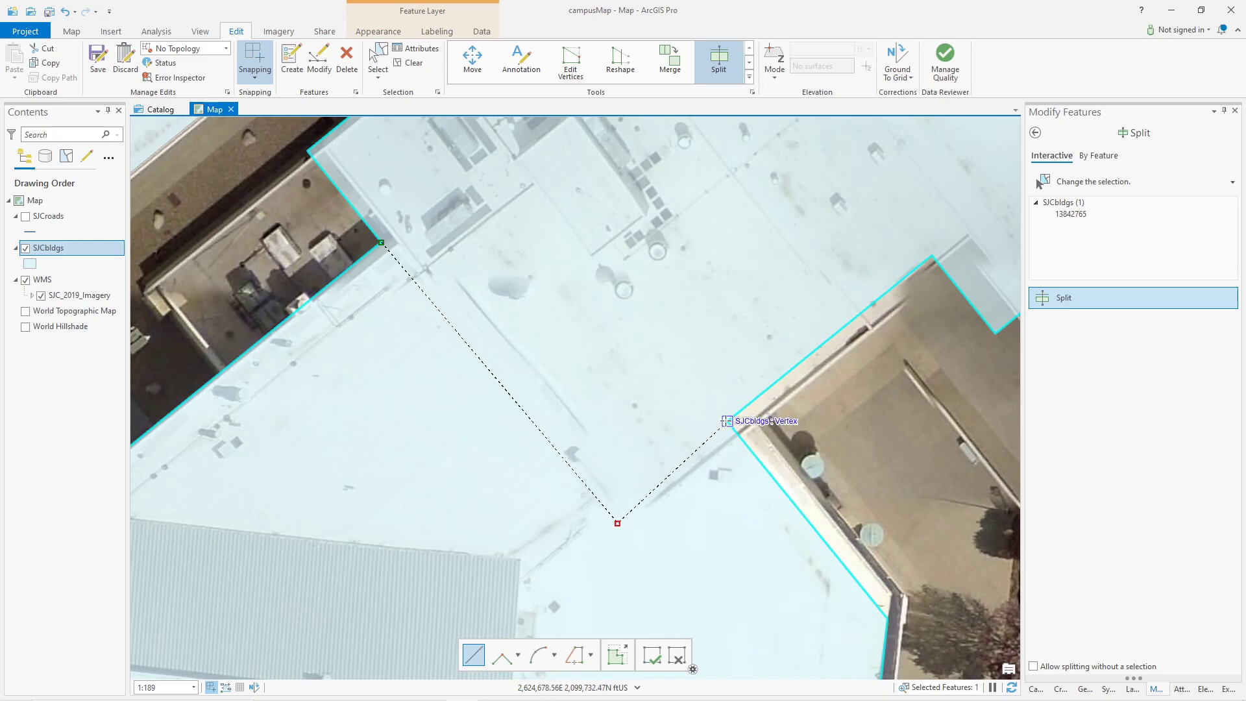
left_click(726, 421)
left_click_drag(618, 516, 613, 519)
key("F2")
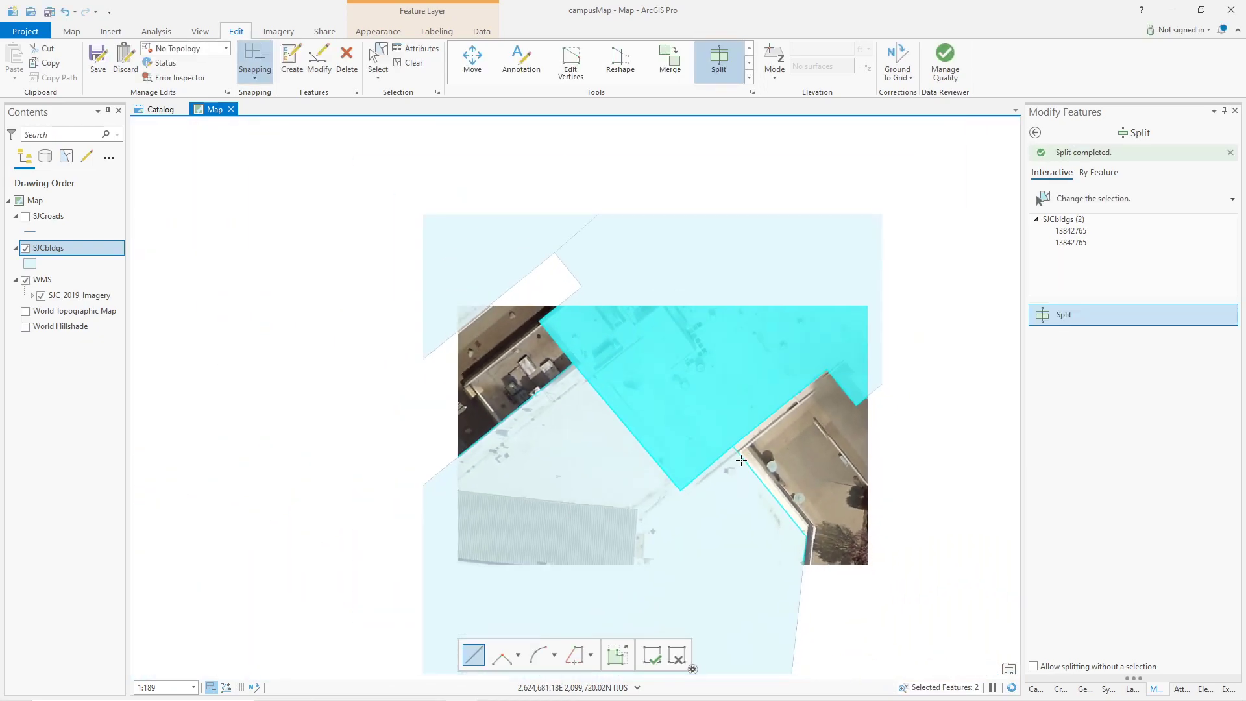
scroll(741, 461, "down", 5)
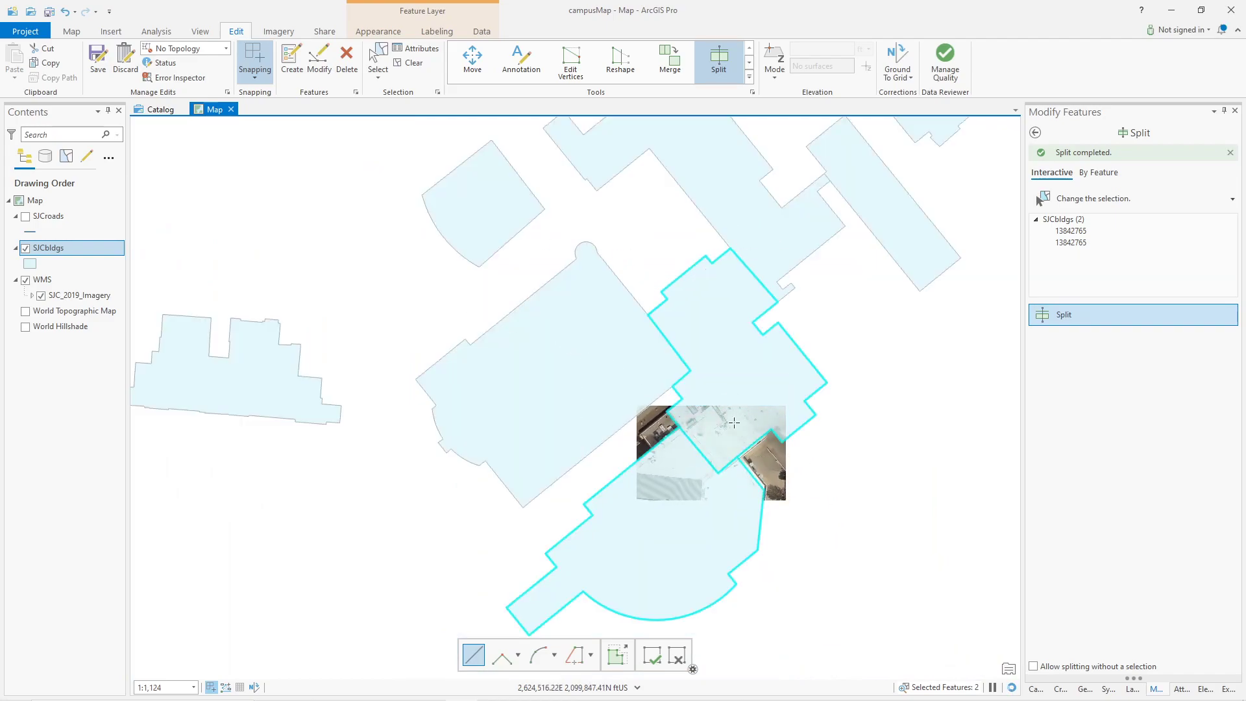
Turn on the SJCroads layer and hide the SJC_2019_Imagery layer.
left_click(377, 58)
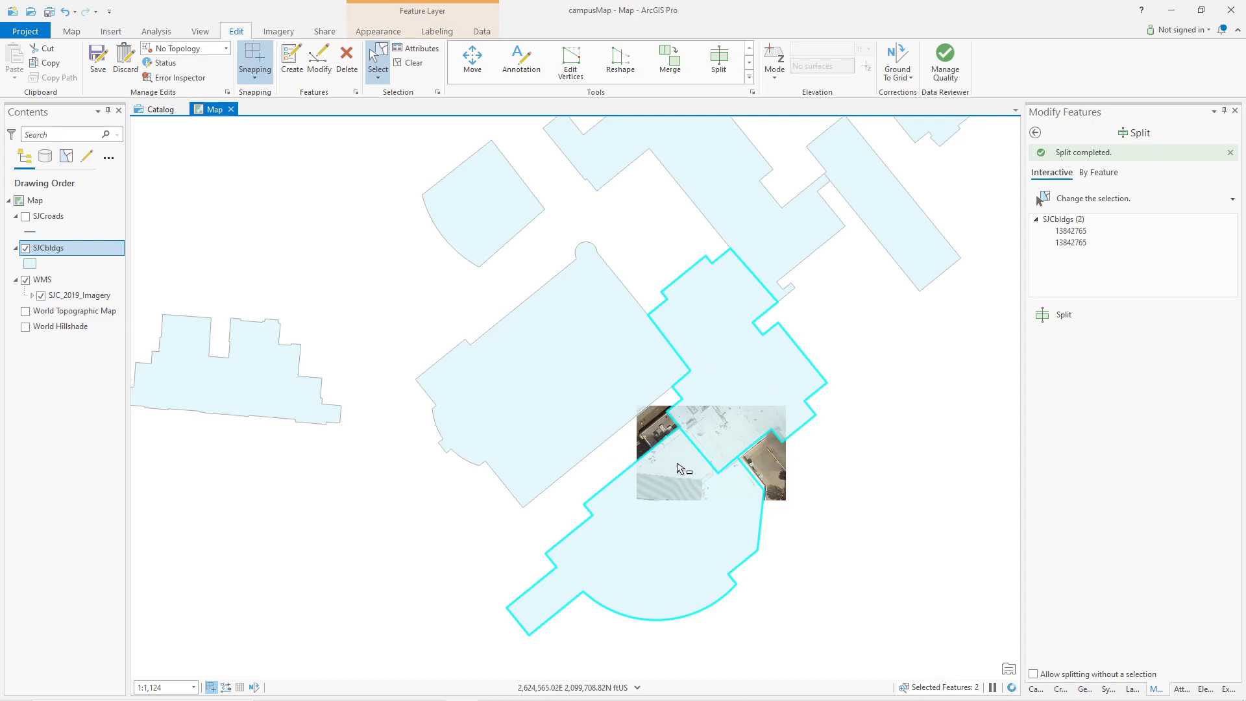
scroll(718, 389, "down", 4)
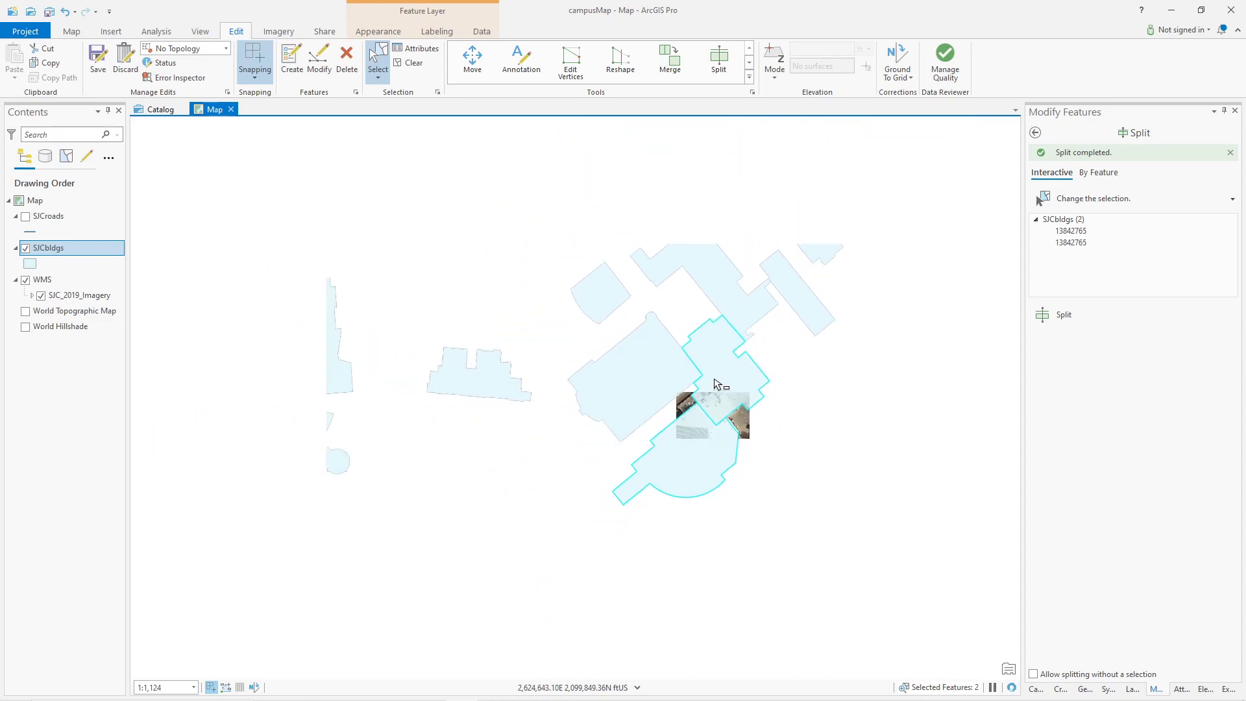
scroll(811, 477, "up", 2)
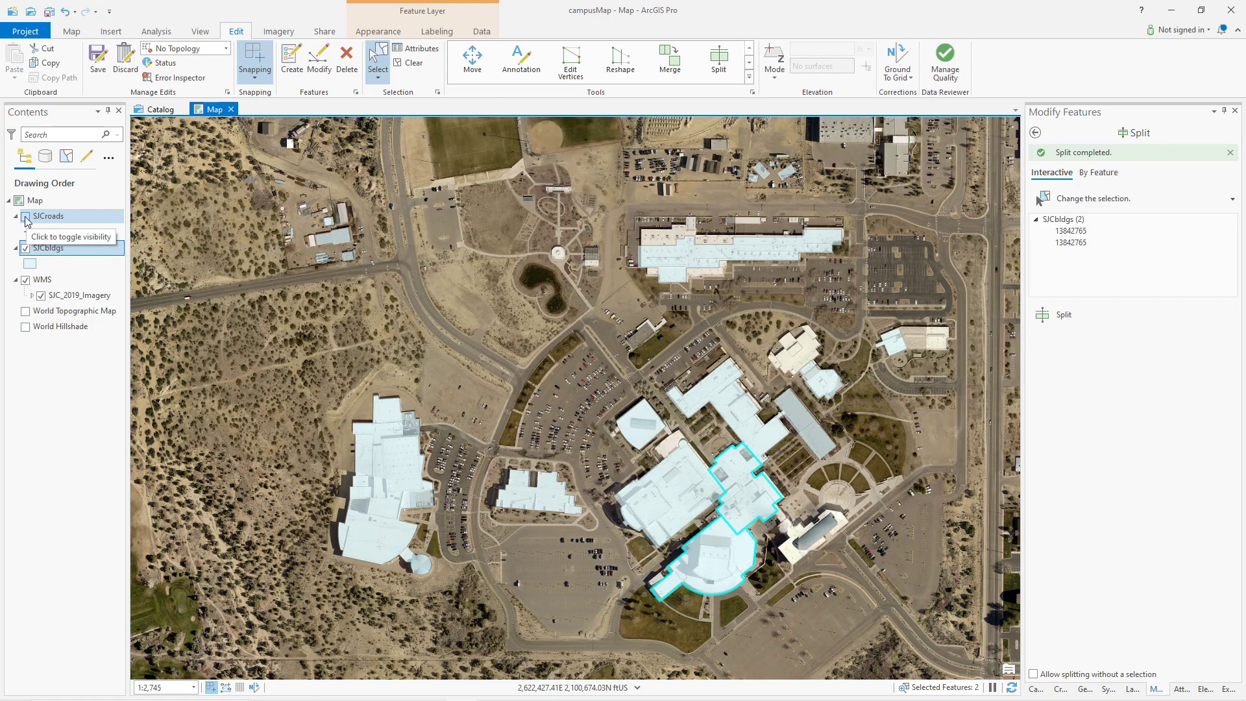
left_click(26, 218)
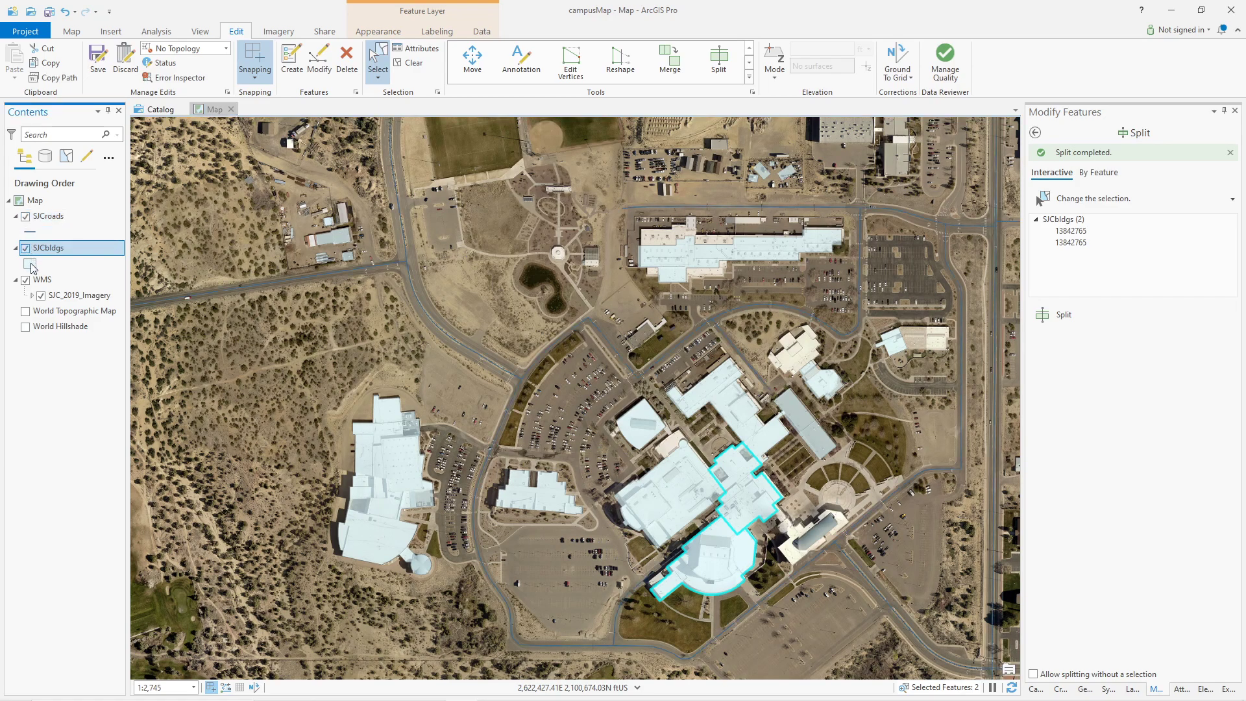
left_click(41, 295)
scroll(651, 456, "down", 2)
scroll(651, 456, "down", 3)
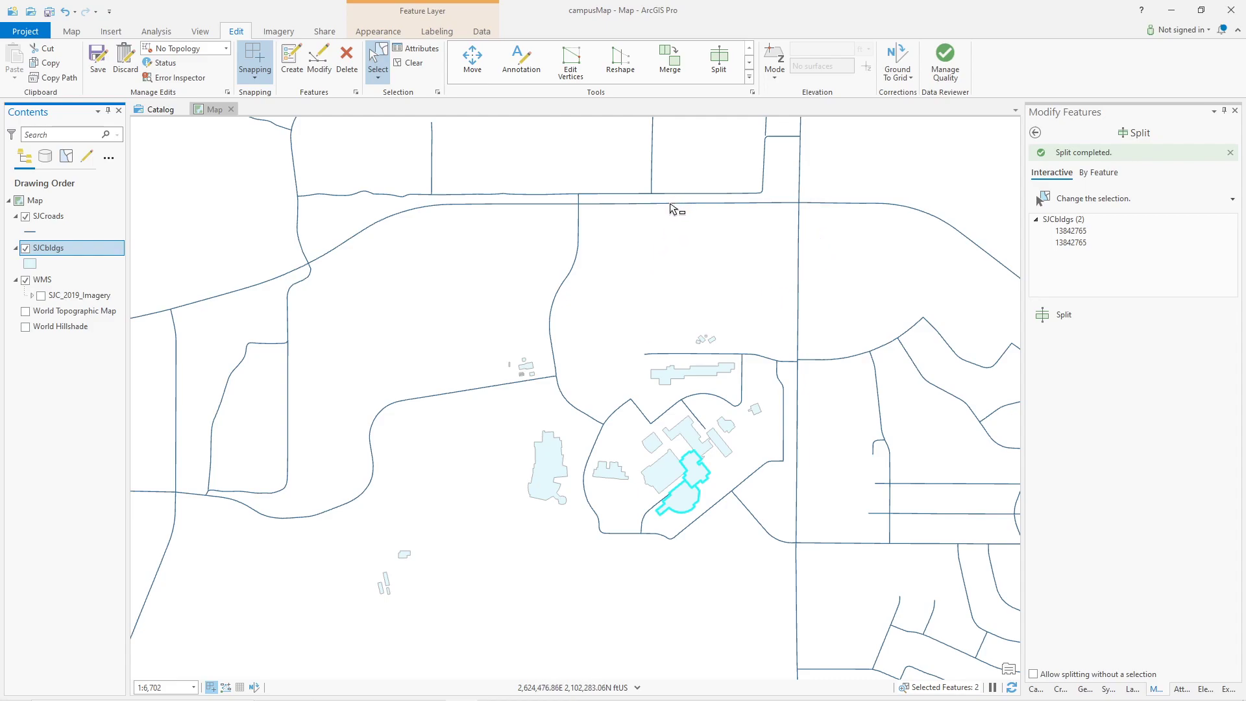
Clear the mixed selection of roads and buildings and make SJCroads the only selectable layer.
left_click_drag(594, 301, 342, 621)
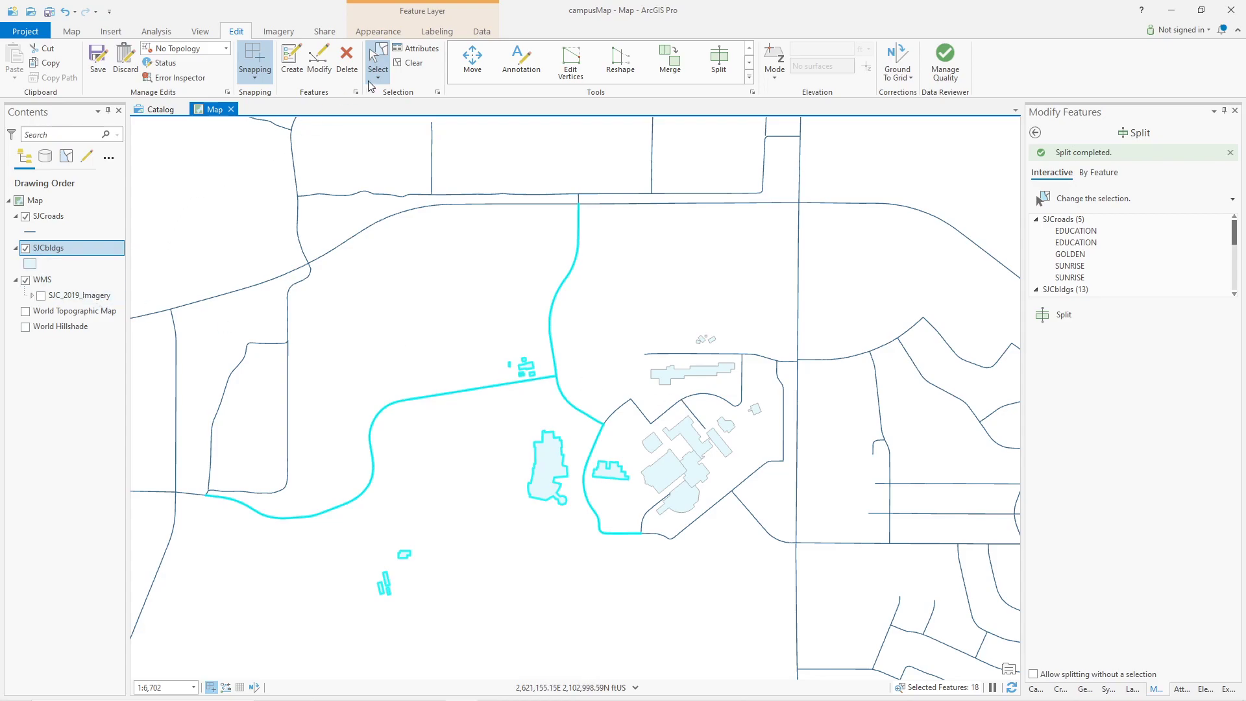
left_click(412, 63)
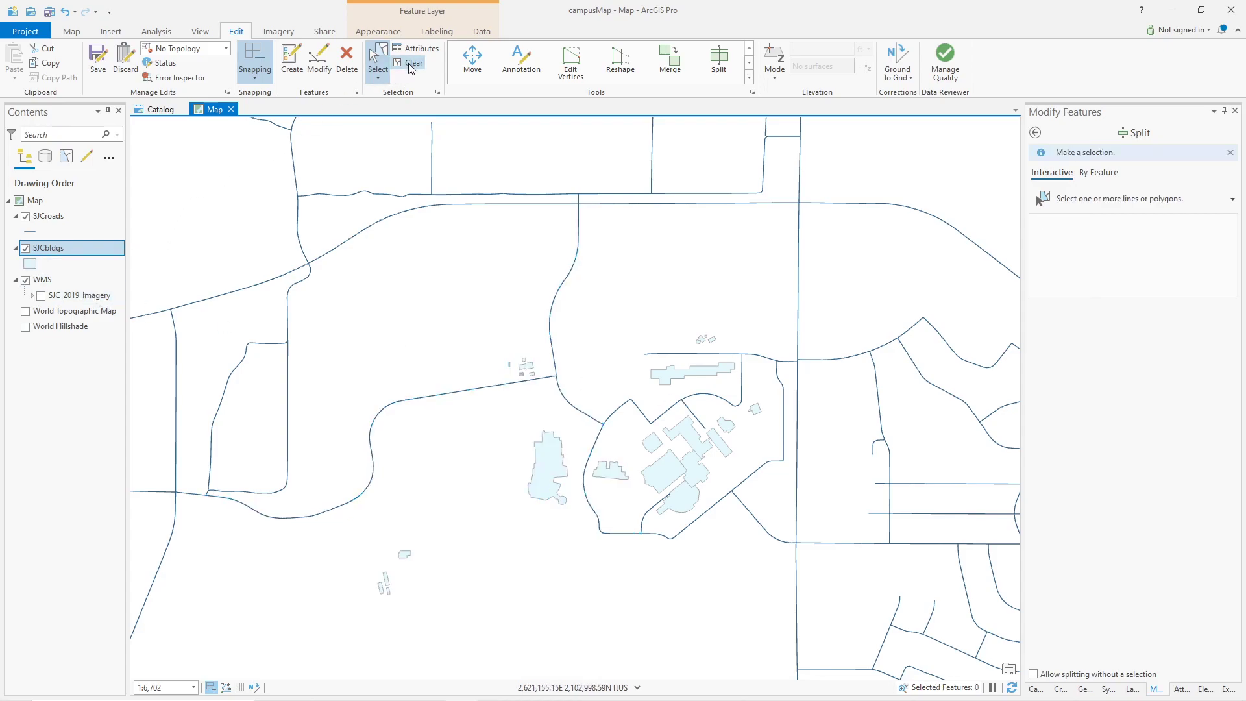
right_click(55, 214)
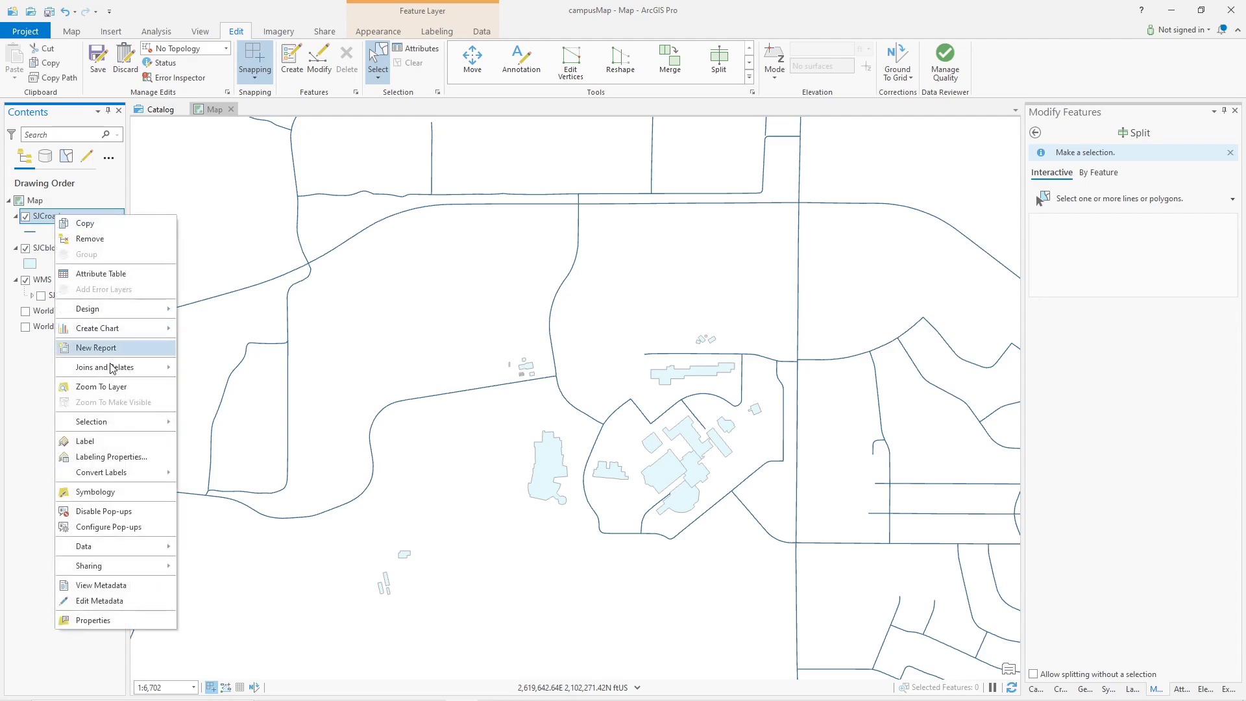
mouse_move(129, 428)
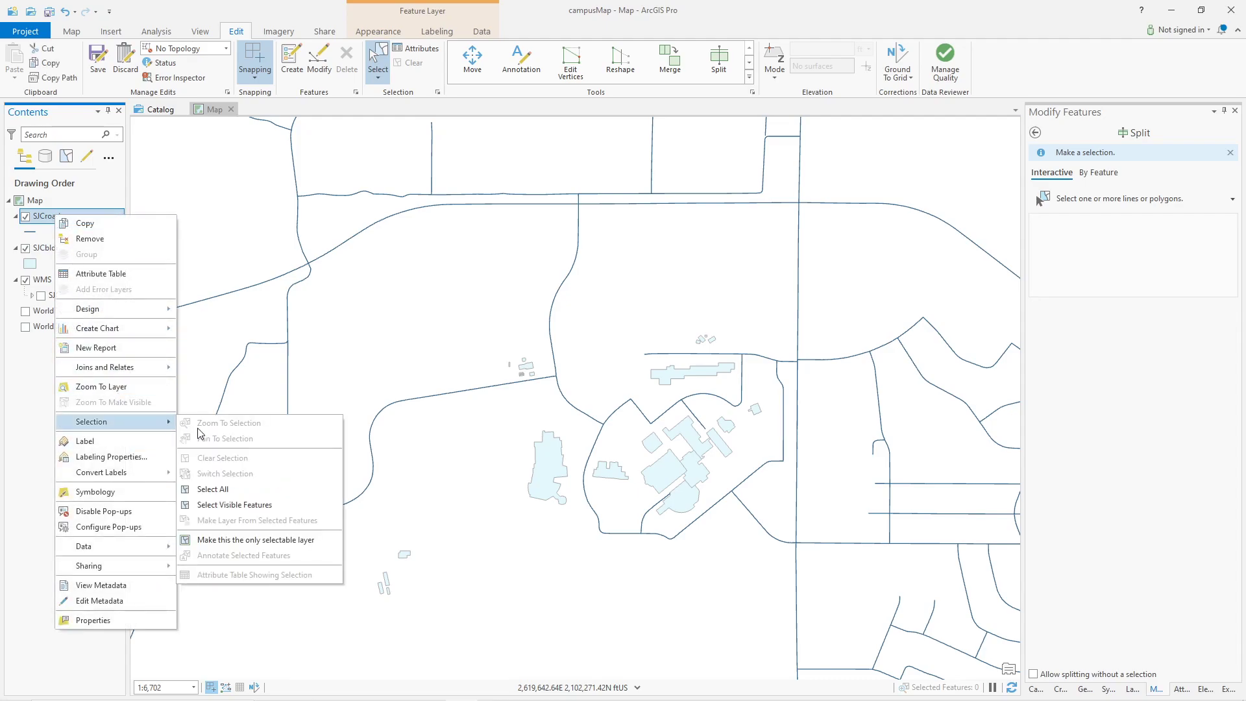
left_click(268, 541)
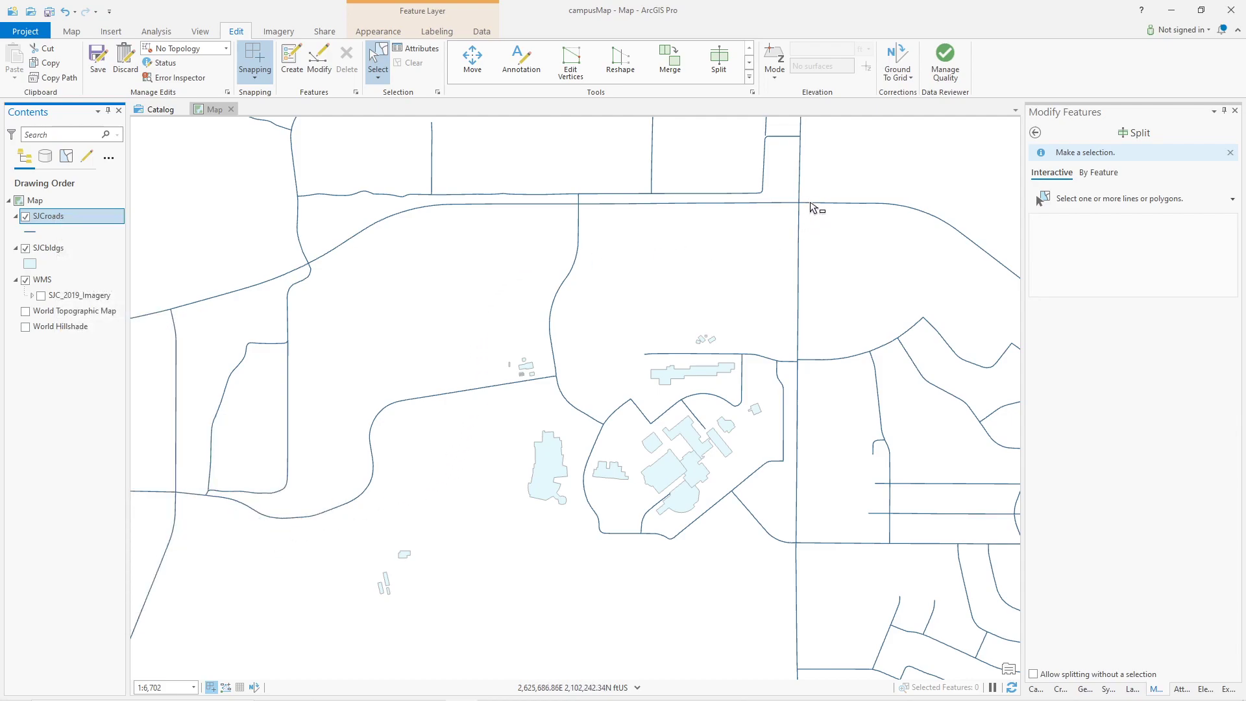
Select the roads on and immediately around the campus with a selection box.
left_click_drag(814, 194, 357, 623)
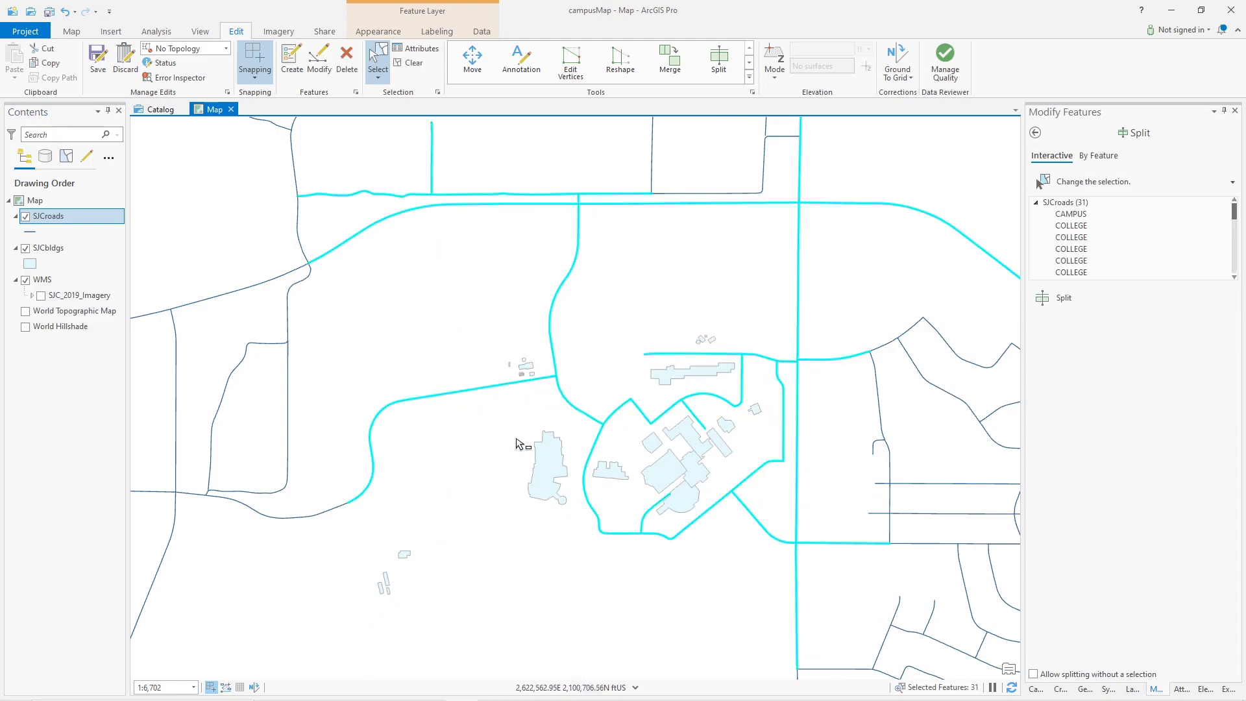
scroll(669, 361, "down", 5)
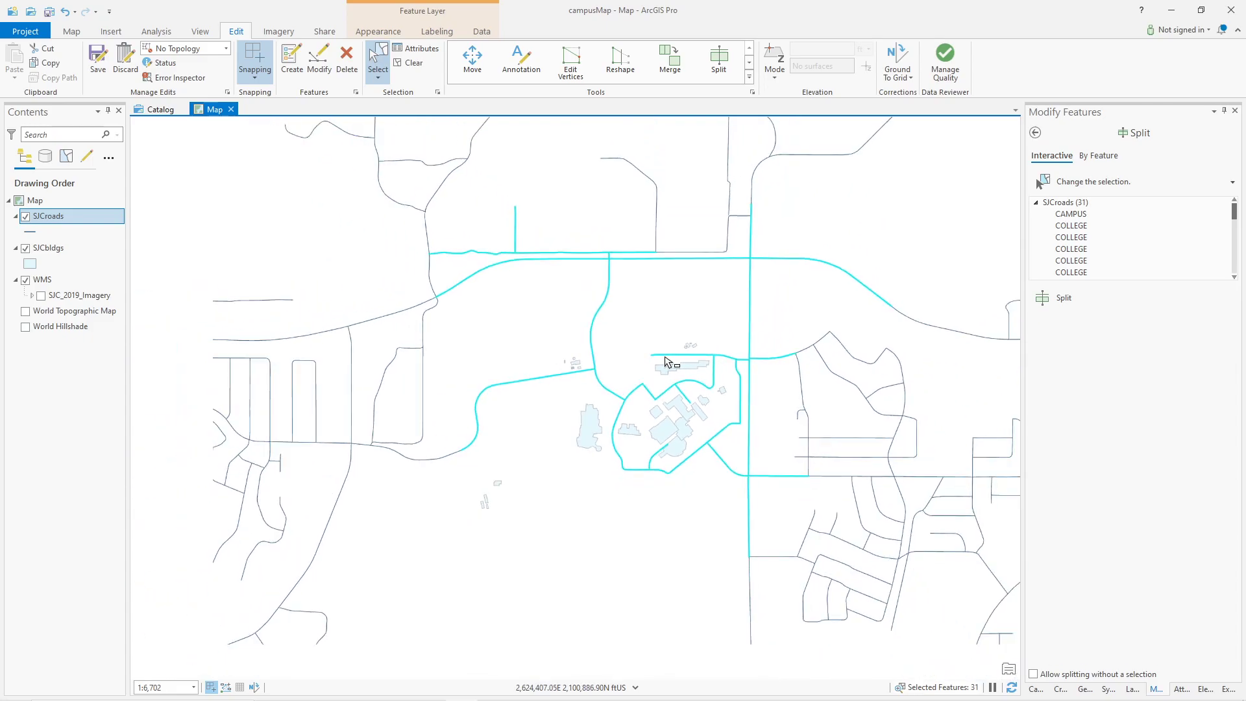
scroll(666, 359, "up", 5)
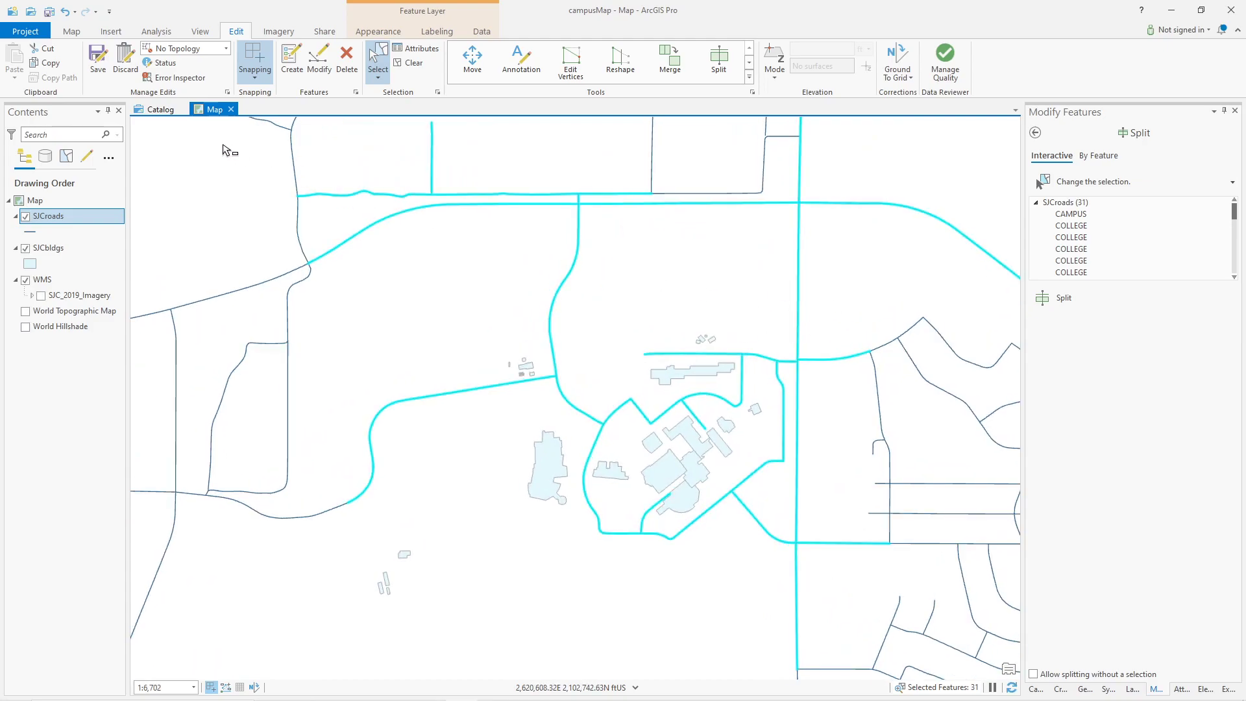
Invert the selection in the SJCroads attribute table and delete all the roads away from the campus.
right_click(57, 221)
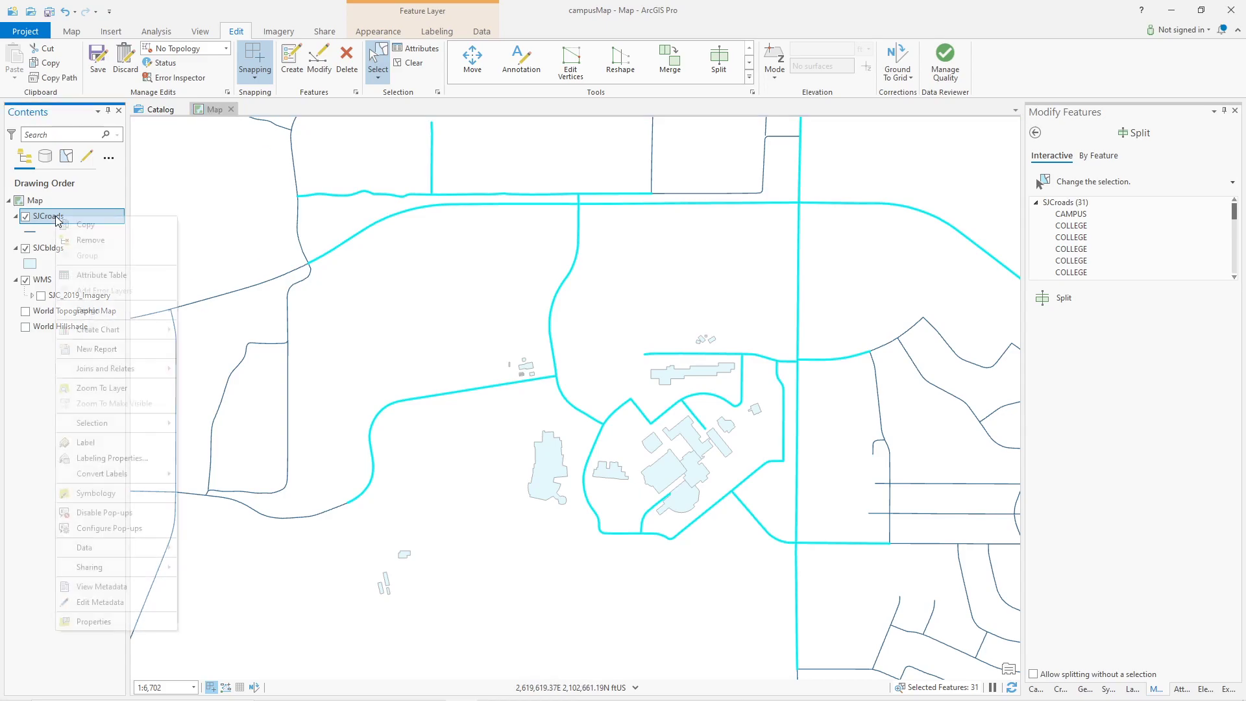
left_click(104, 276)
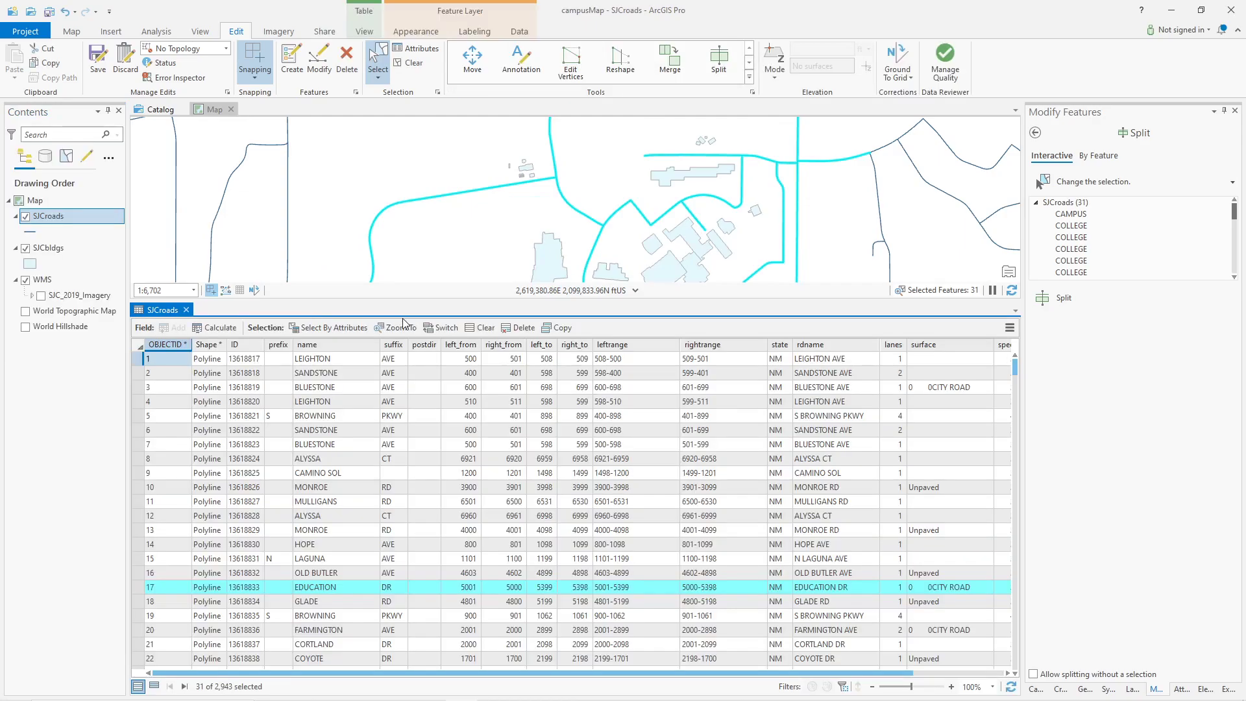
left_click(446, 329)
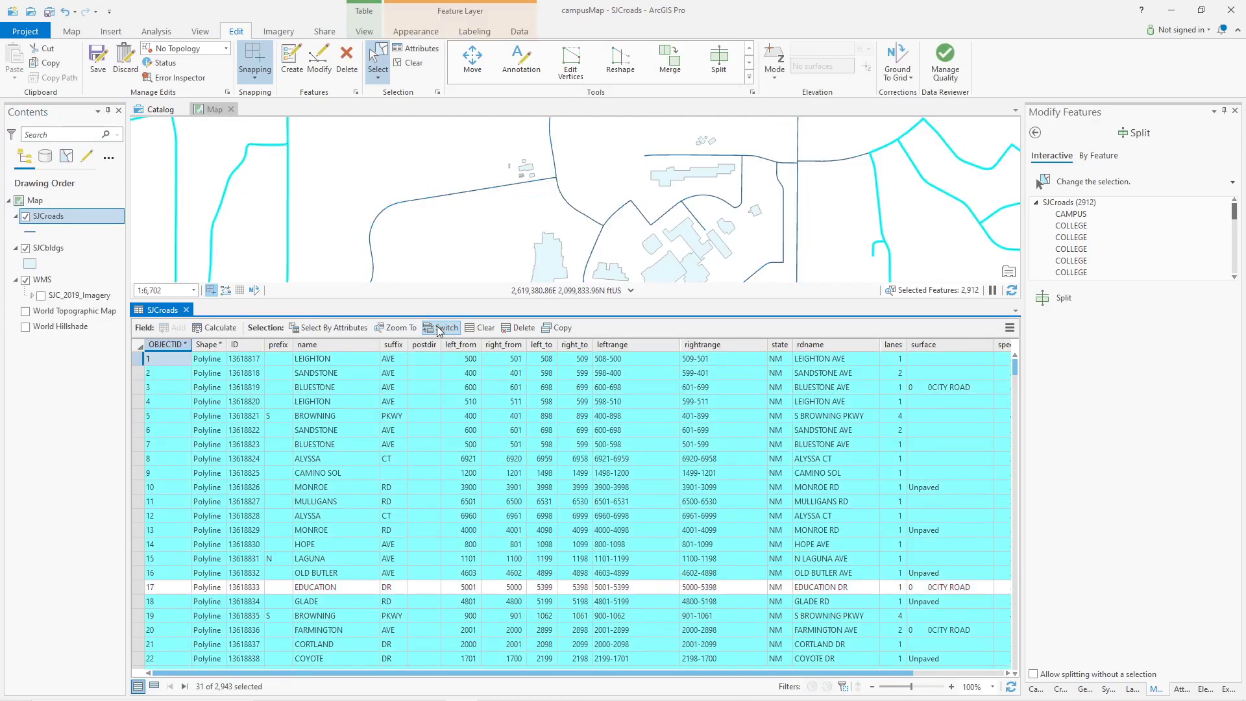
left_click(523, 328)
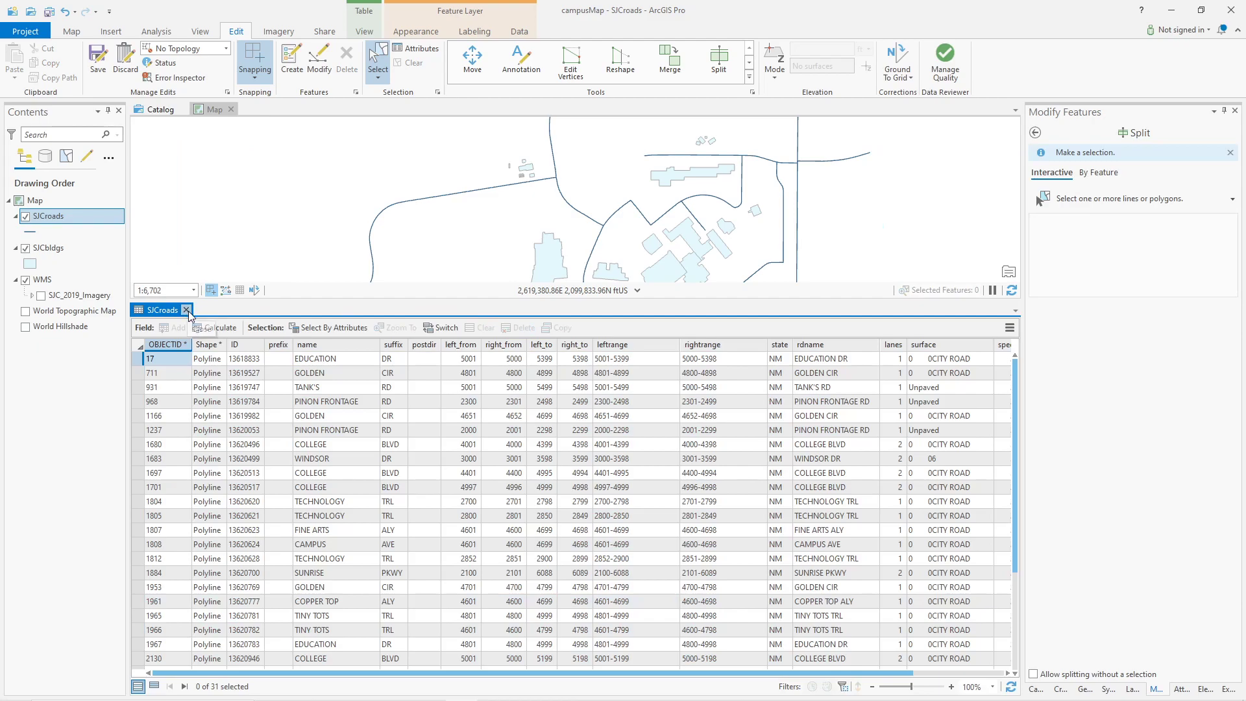
left_click(185, 309)
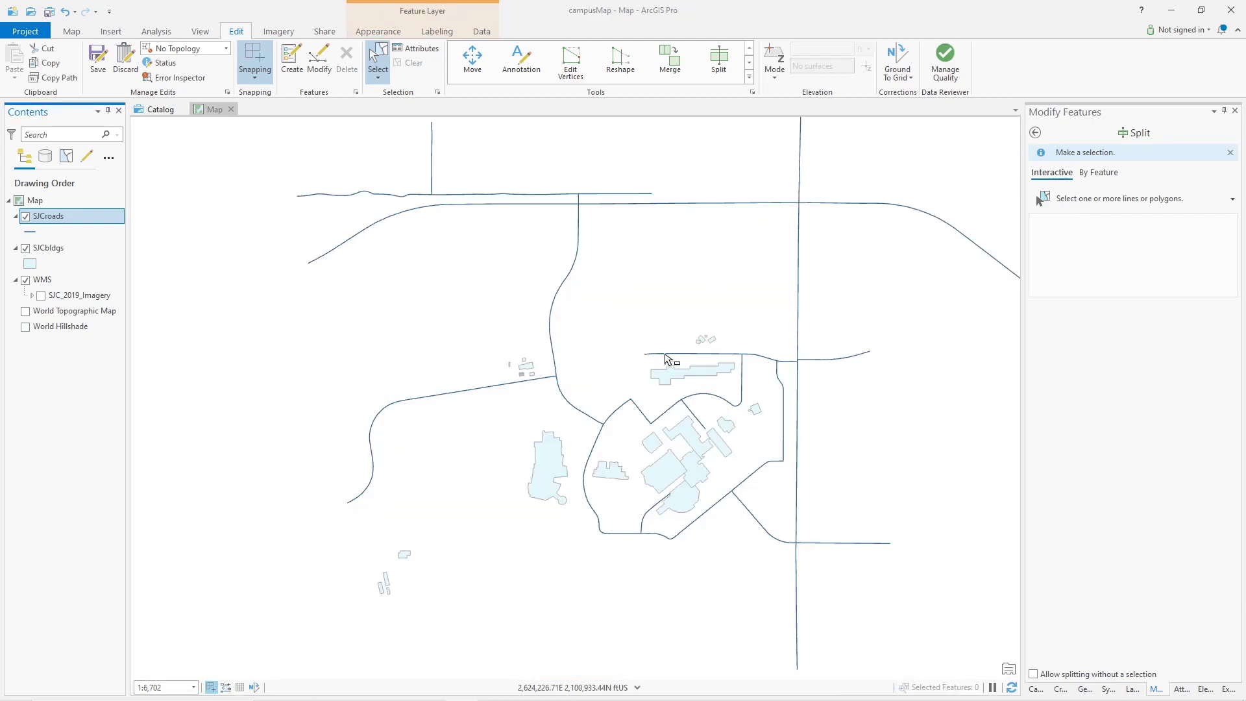
Make the SJCbldgs layer selectable again alongside SJCroads and return to the drawing order list.
scroll(659, 354, "down", 5)
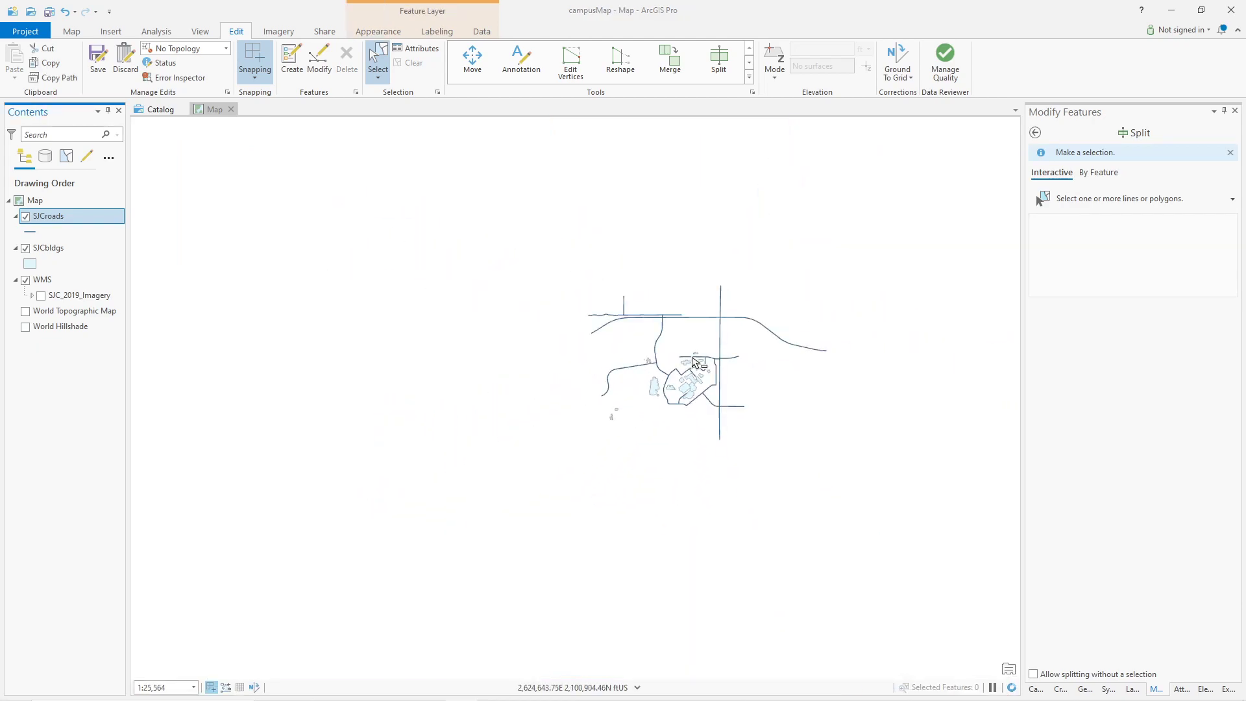
scroll(694, 359, "up", 5)
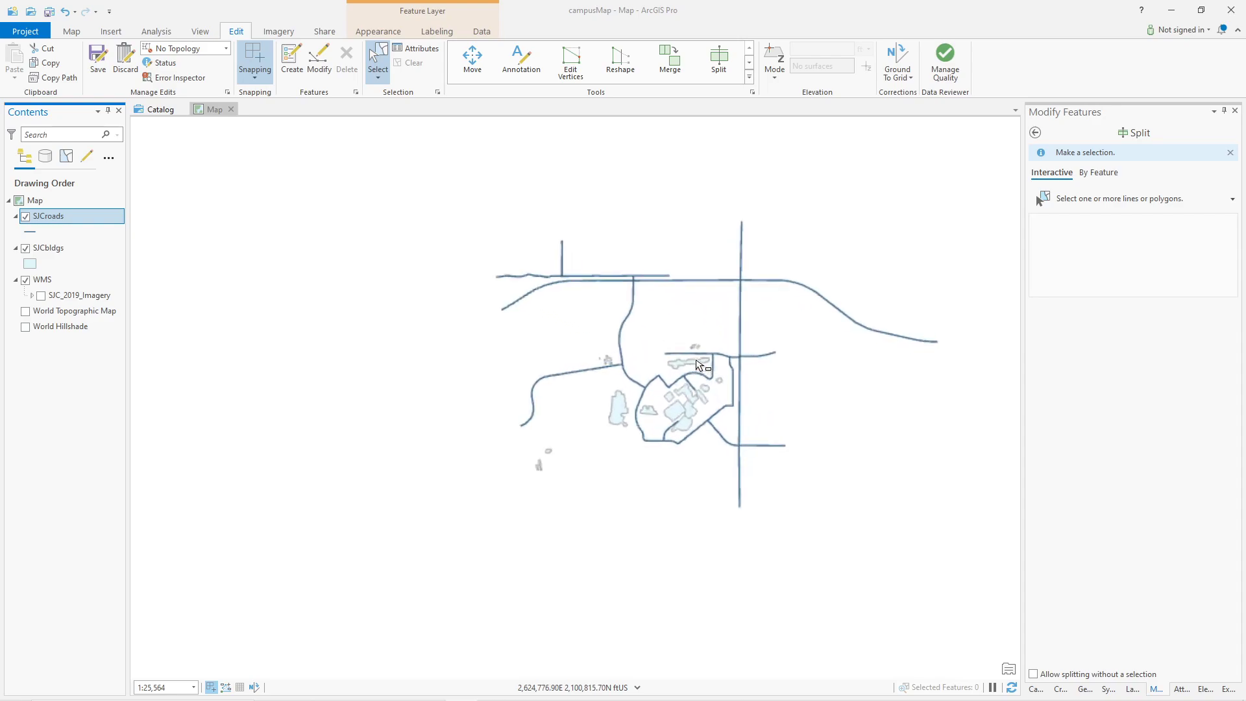
scroll(696, 364, "up", 5)
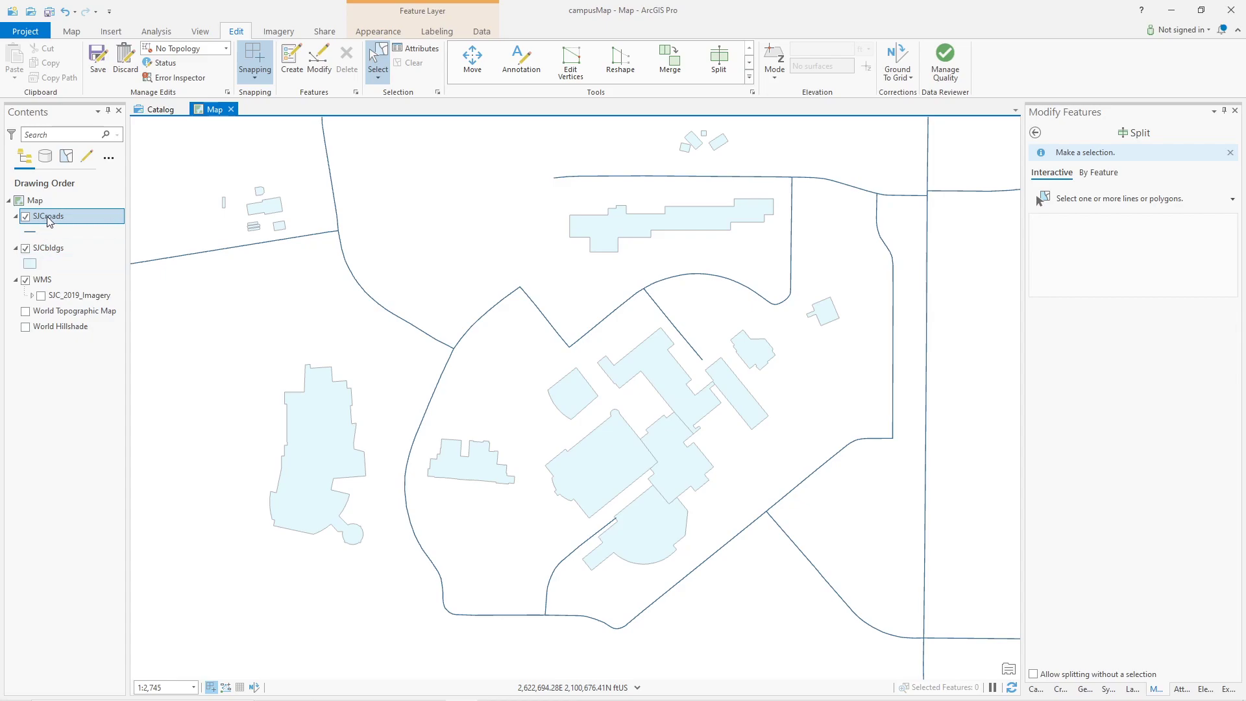
left_click(67, 157)
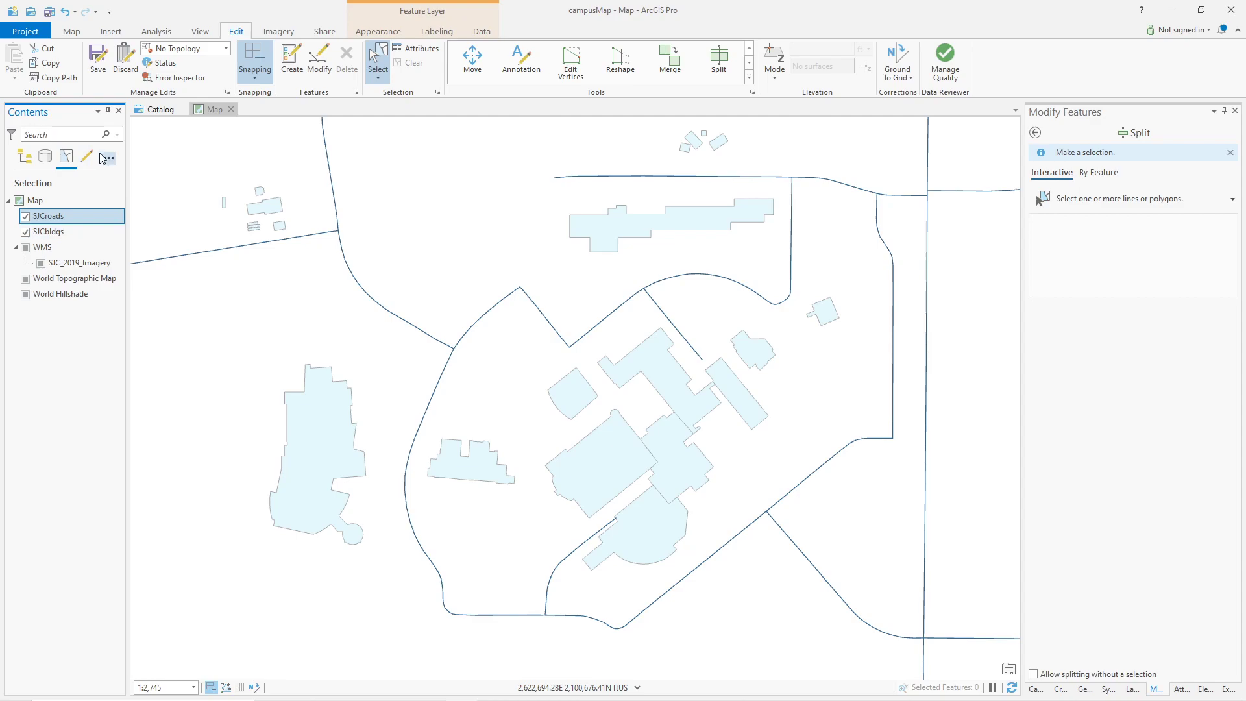
left_click(27, 158)
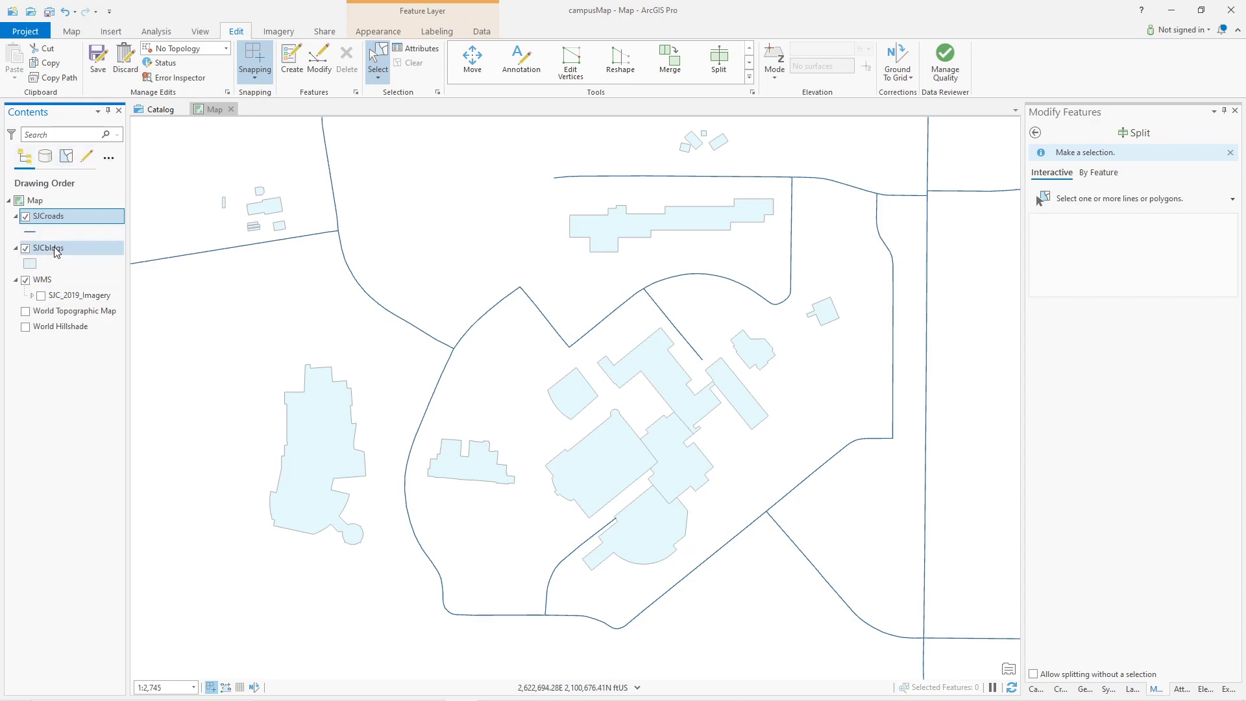
Select the notched building just inside the western loop road and examine its ID, HEIGHT, LAYER and sqft attribute fields.
left_click(562, 399)
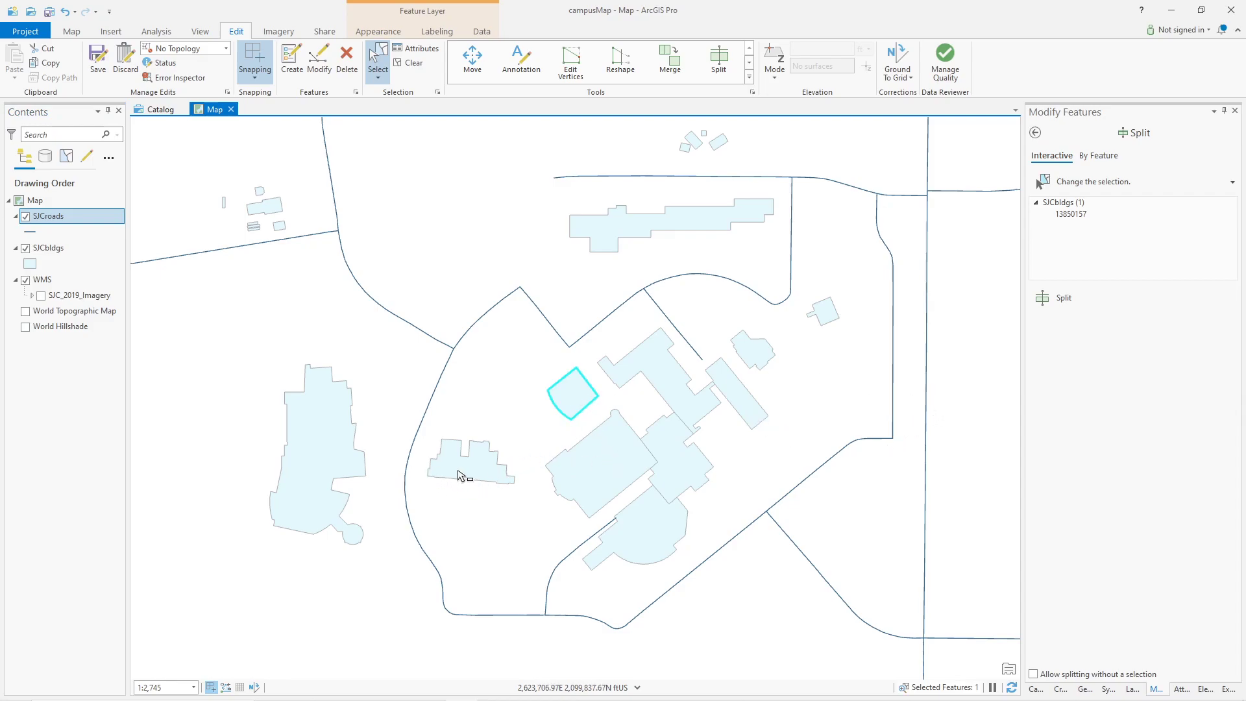
left_click(479, 471)
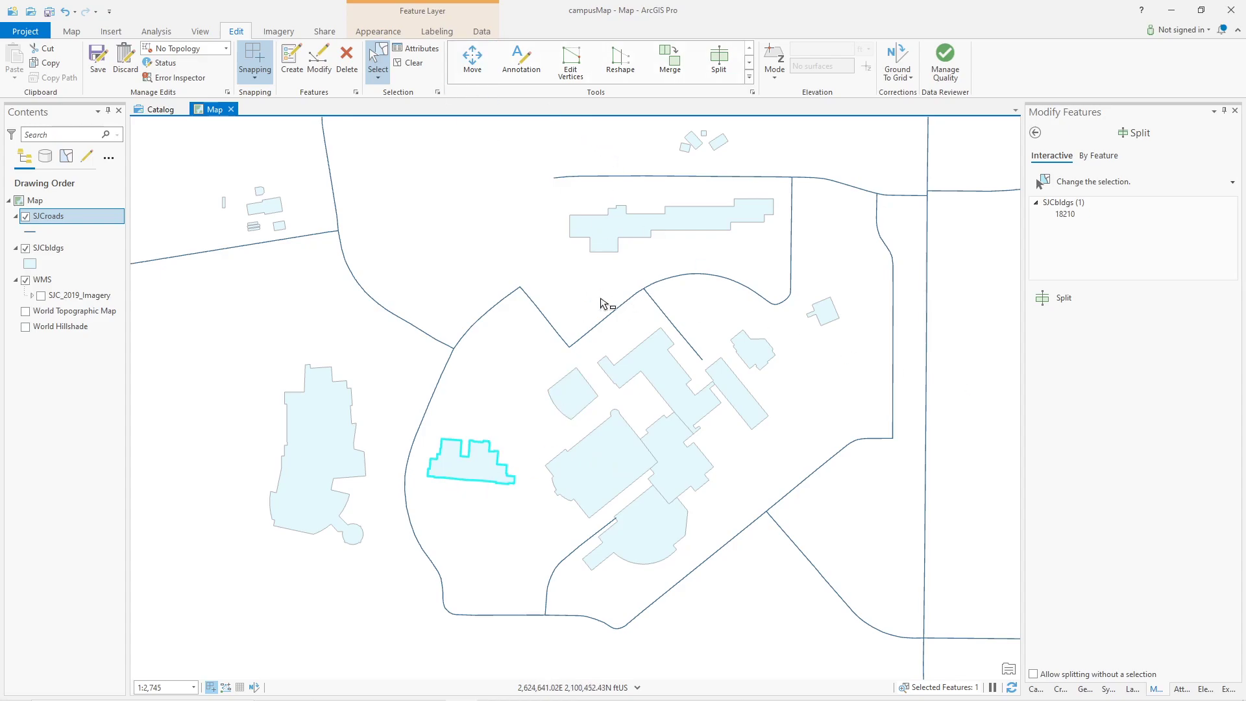
left_click(417, 54)
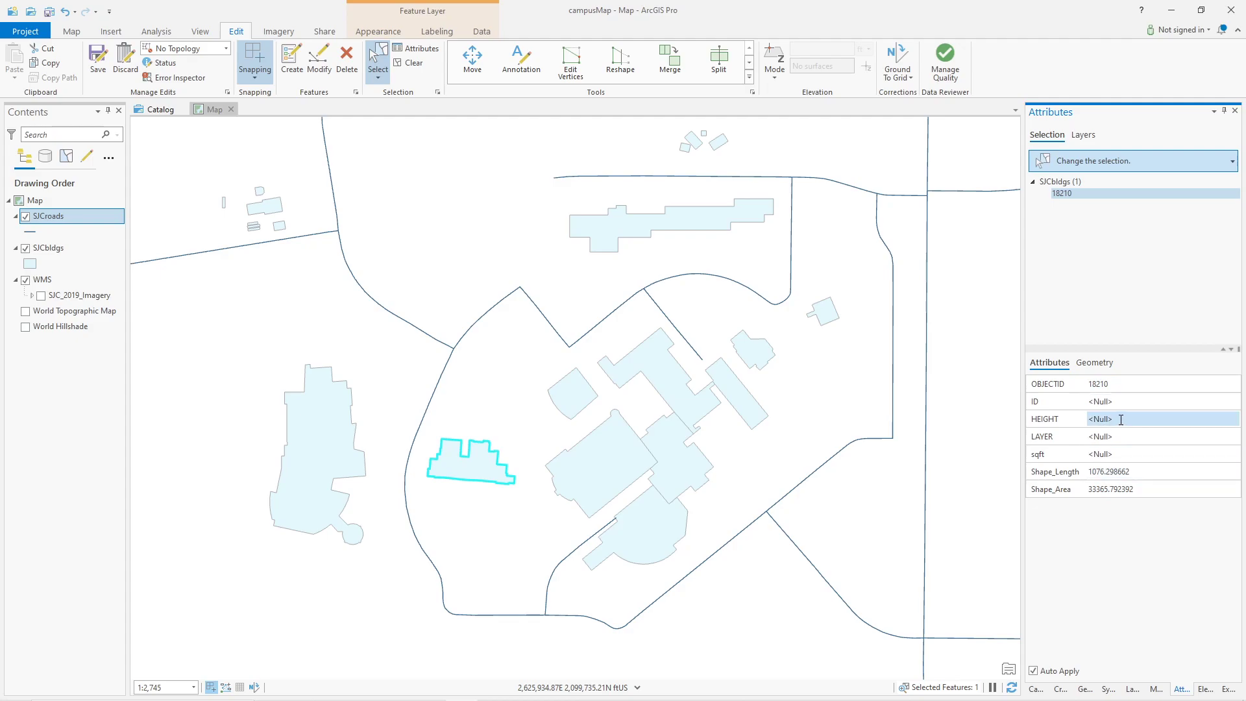
mouse_move(1052, 421)
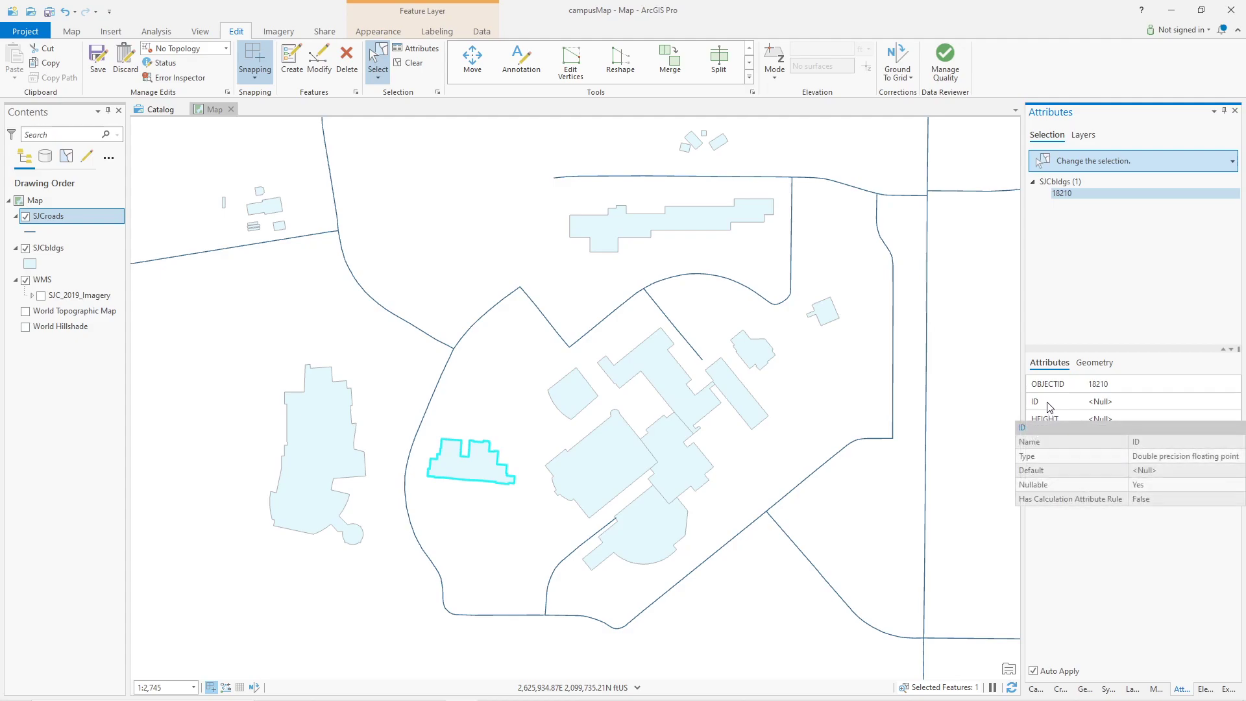
mouse_move(1048, 455)
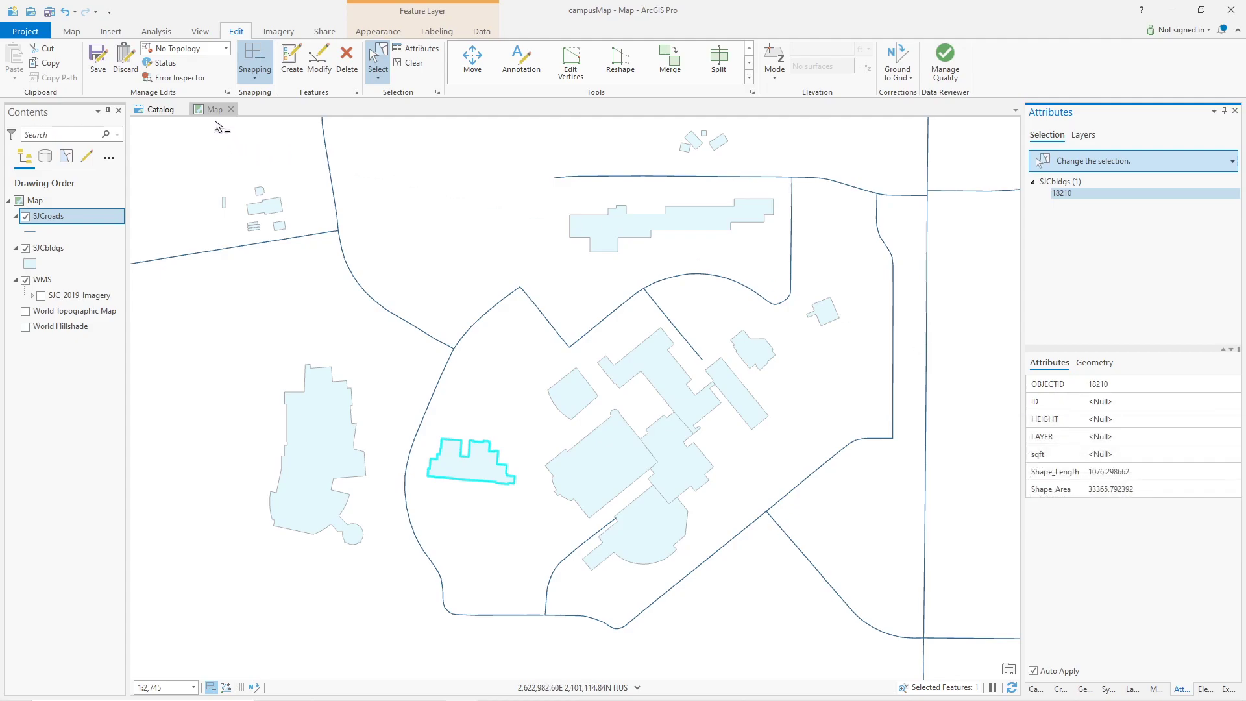
Save all pending edits made to the campus roads and building footprints.
left_click(98, 56)
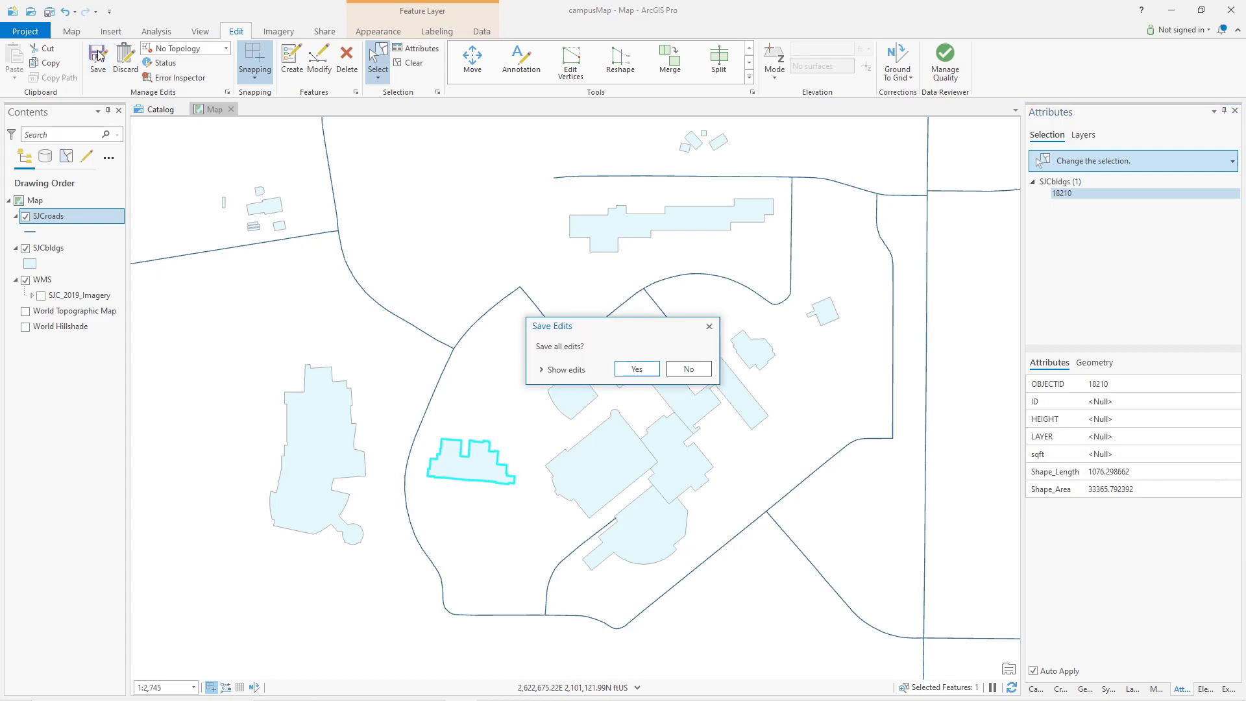
left_click(637, 369)
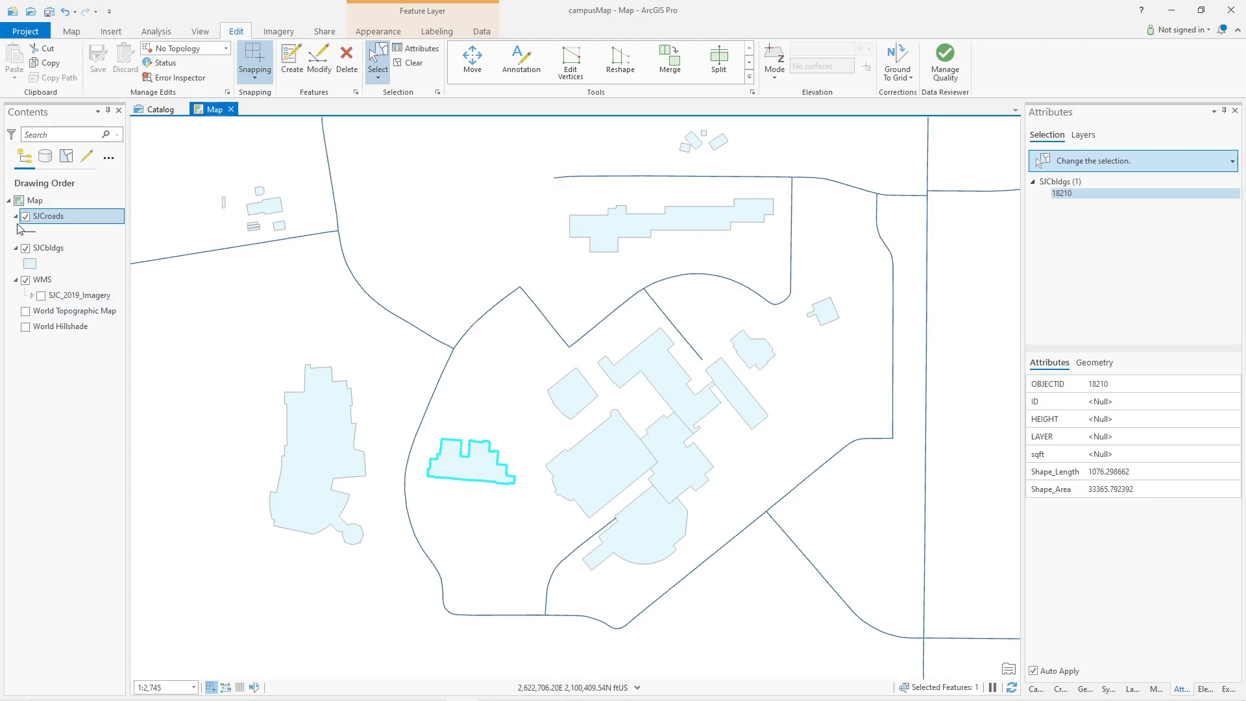
Open the SJCbldgs attribute table as a full-size view alongside the map and clear the building selection.
double_click(50, 249, "ctrl")
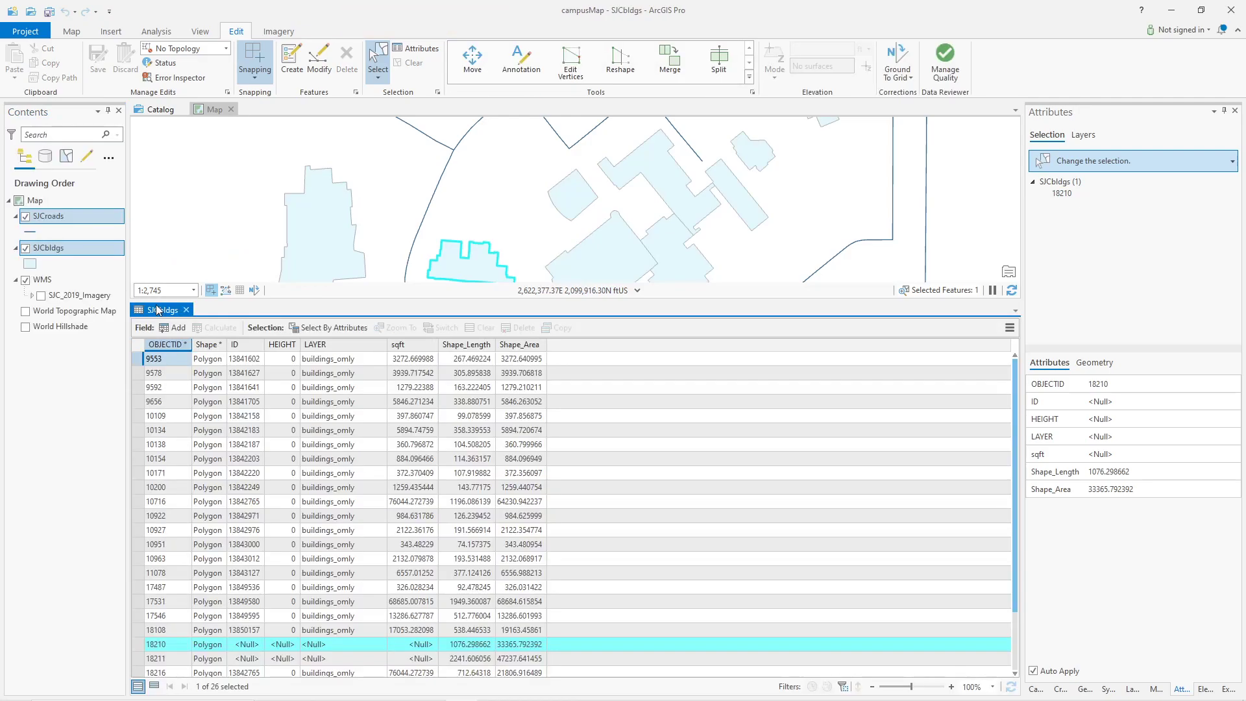
left_click_drag(159, 313, 270, 112)
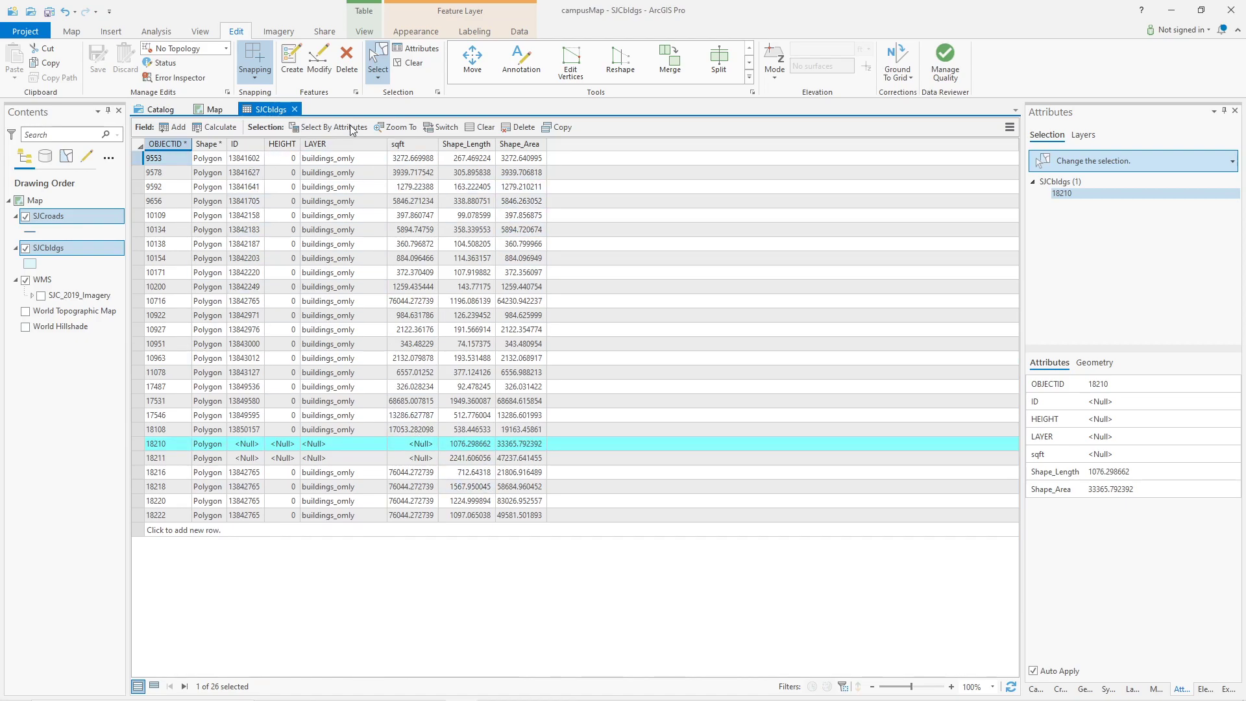
left_click(483, 127)
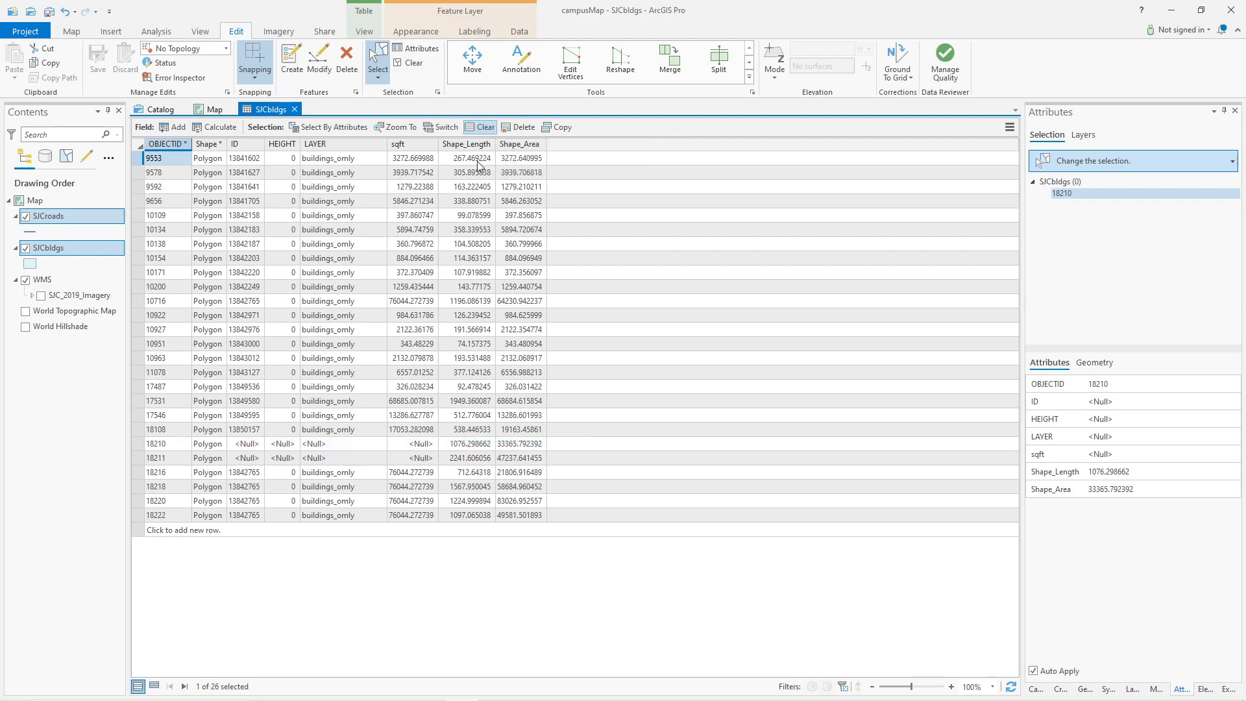
Add a field called Name to SJCbldgs with the Text data type and a length of 50.
left_click(179, 129)
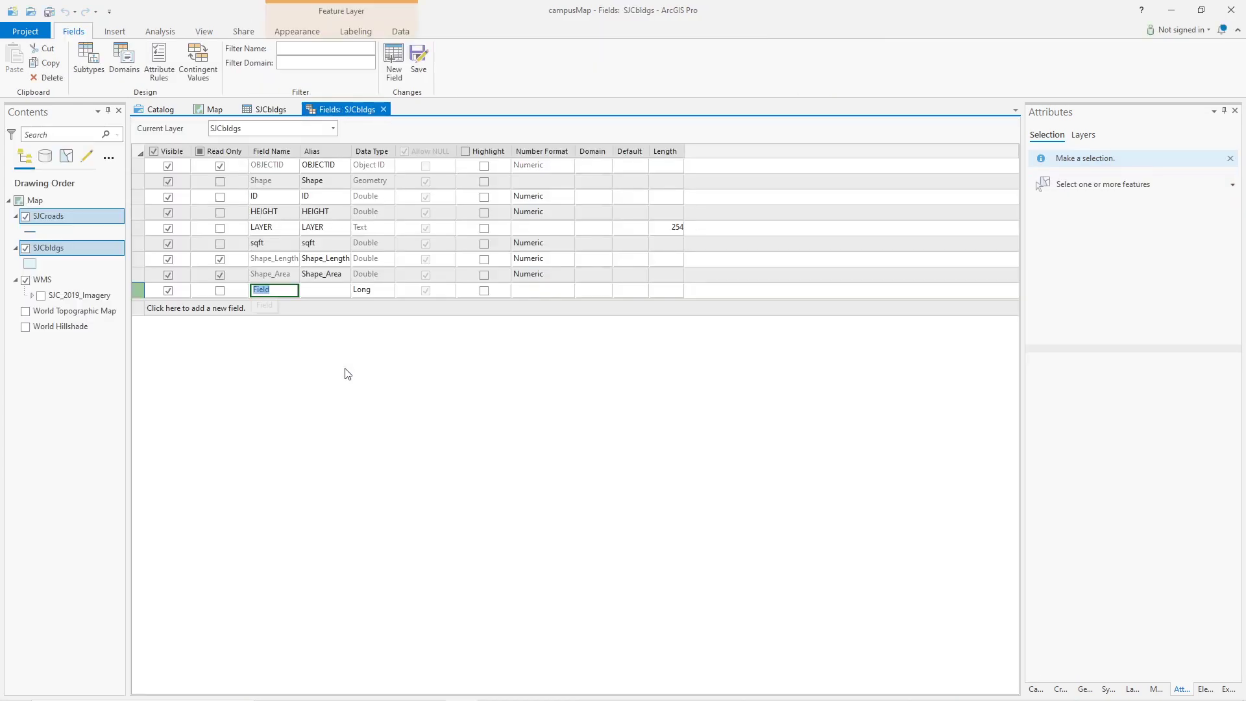
type("Na")
key("Tab")
key("Tab")
key("Down")
key("Down")
key("Down")
key("Down")
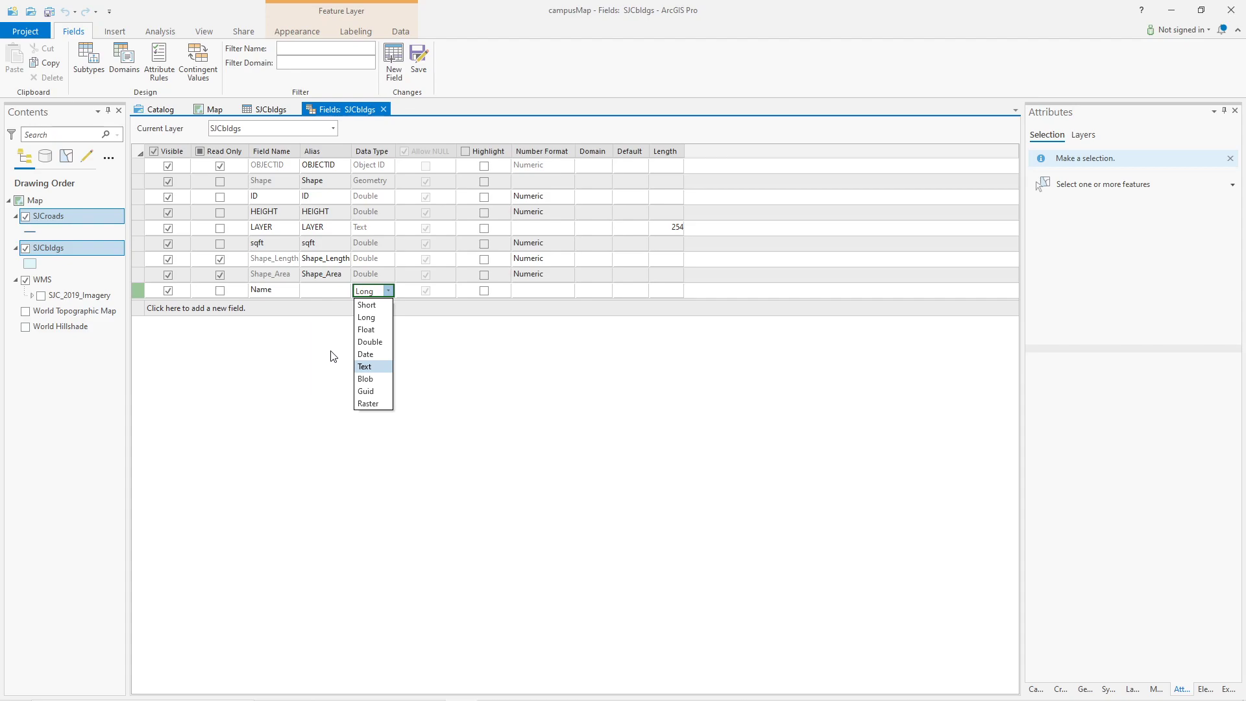
key("Return")
key("Tab")
key("Tab")
key("Tab")
key("Tab")
key("Tab")
key("Tab")
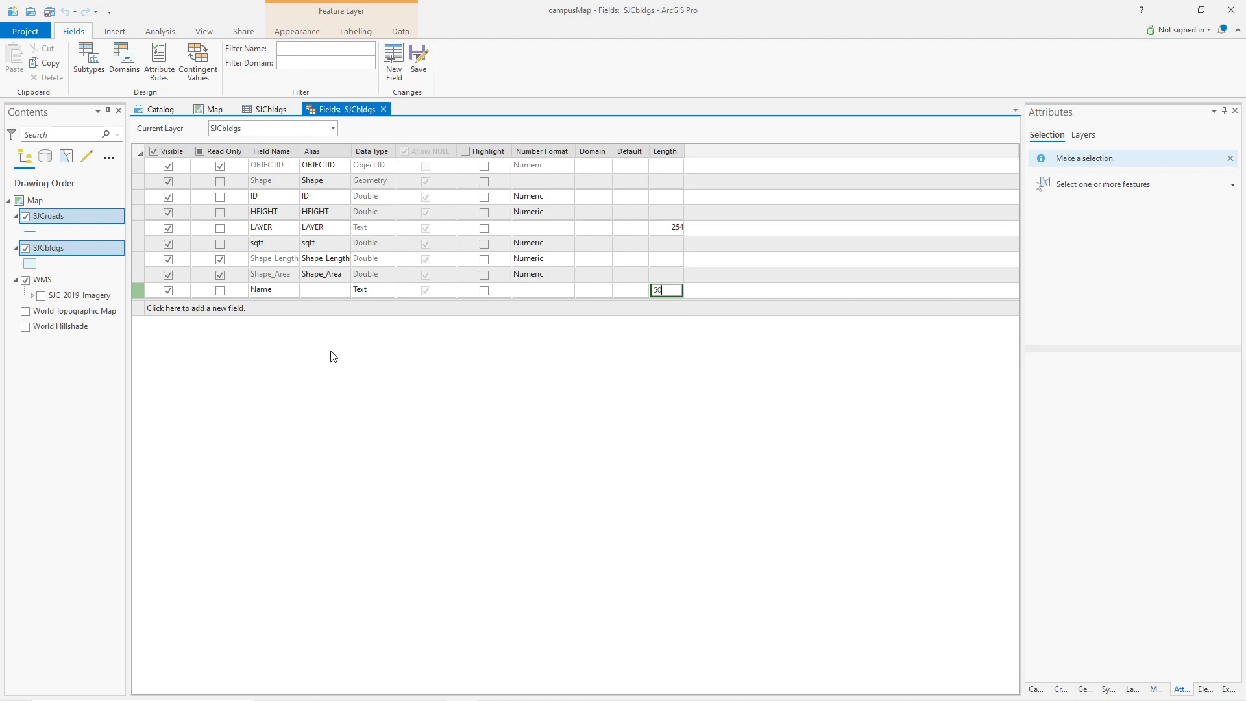
Save the SJCbldgs field changes and close both the field design view and the attribute table.
left_click(419, 57)
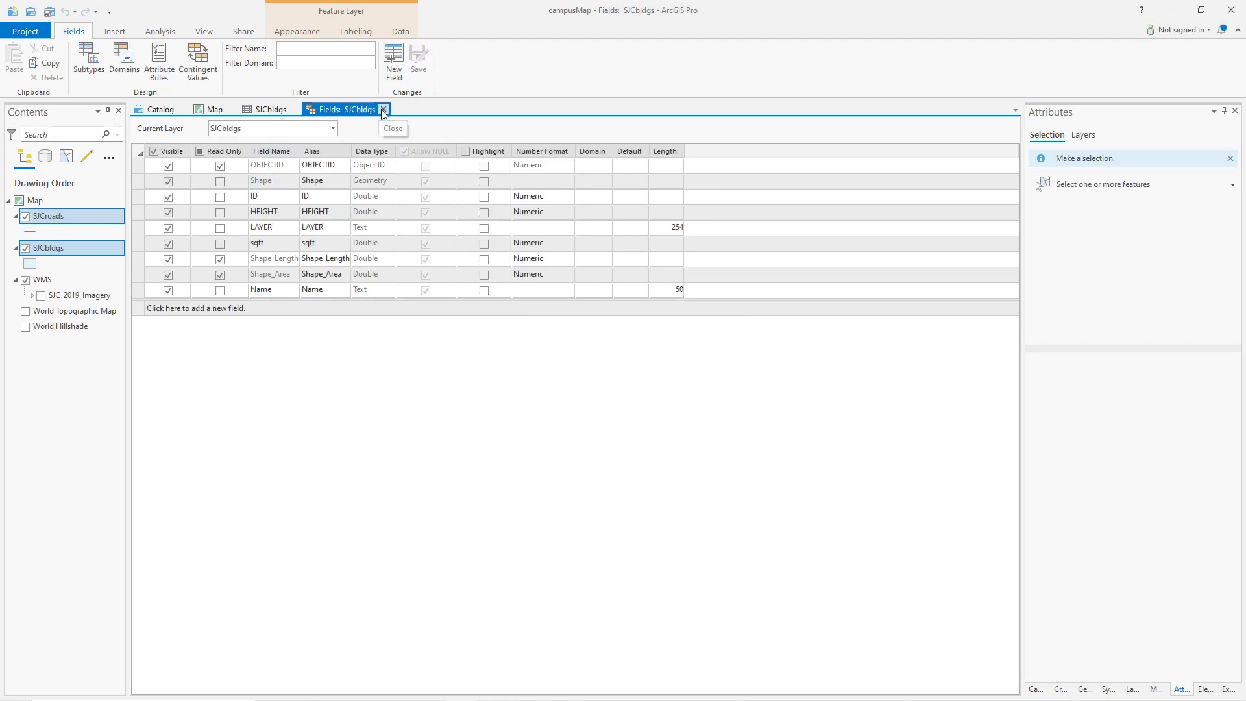
left_click(384, 109)
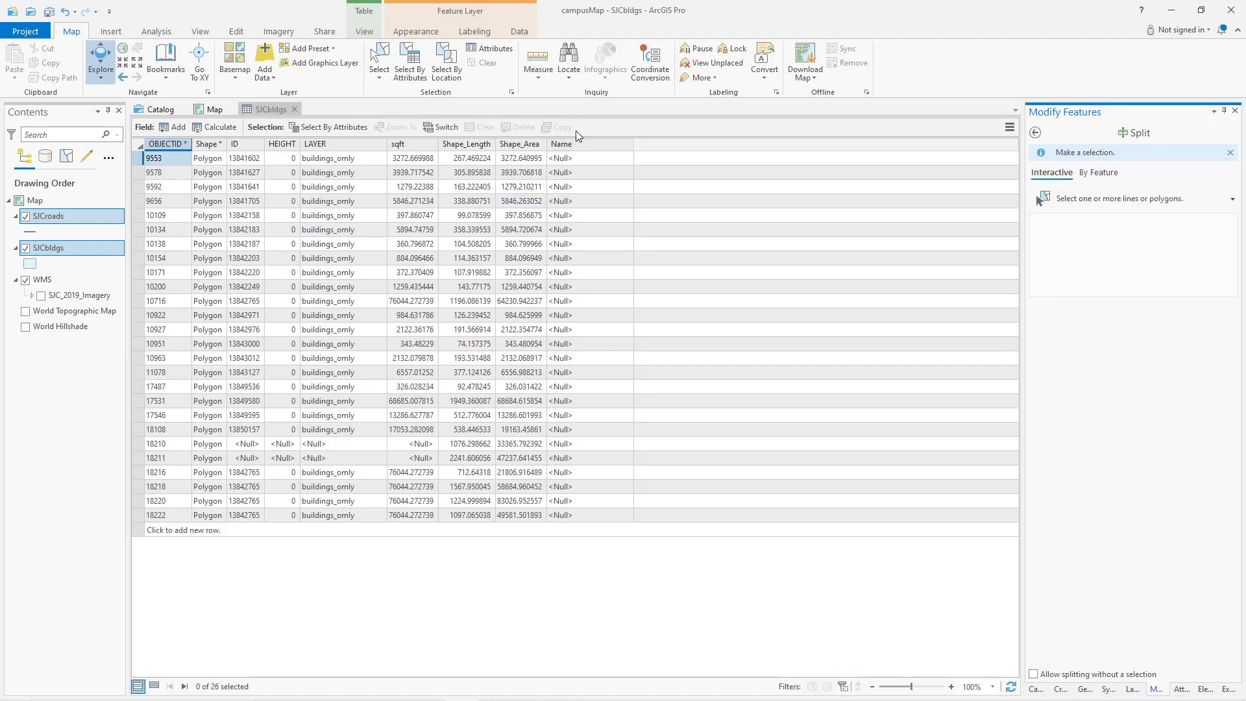
left_click(295, 109)
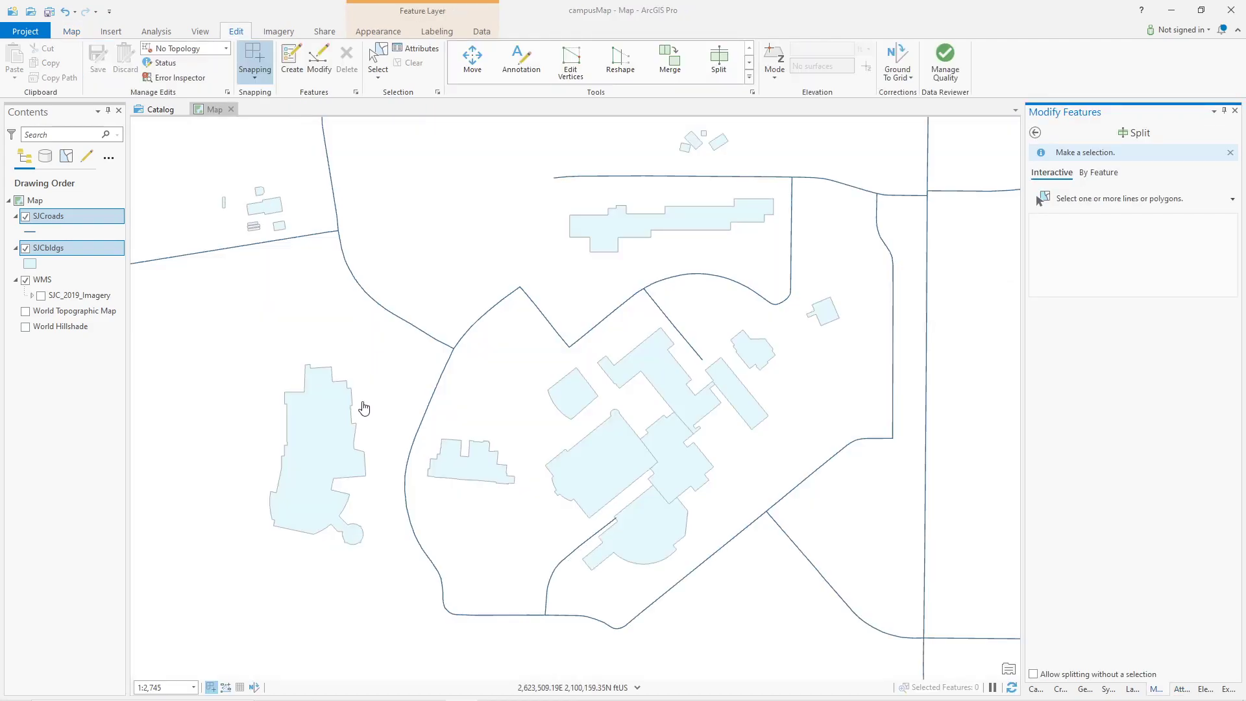
Select the notched building just inside the western loop road and set its Name attribute to Health Sciences.
left_click(377, 60)
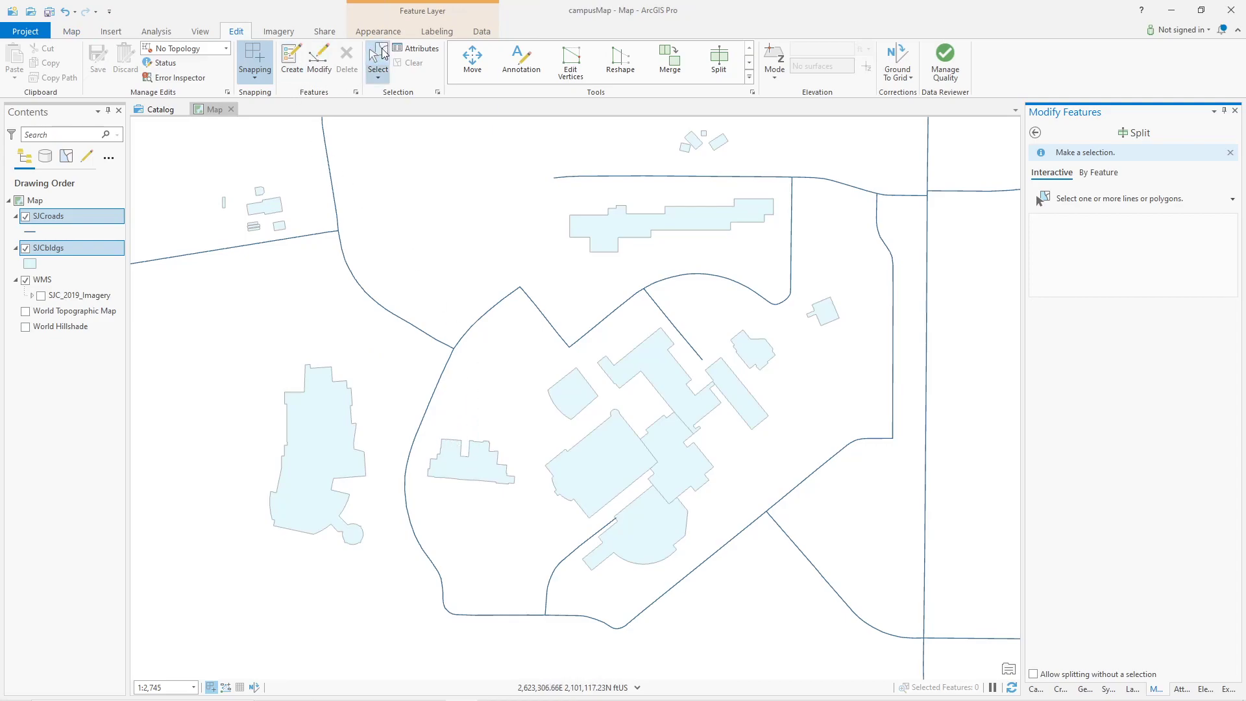
left_click(468, 475)
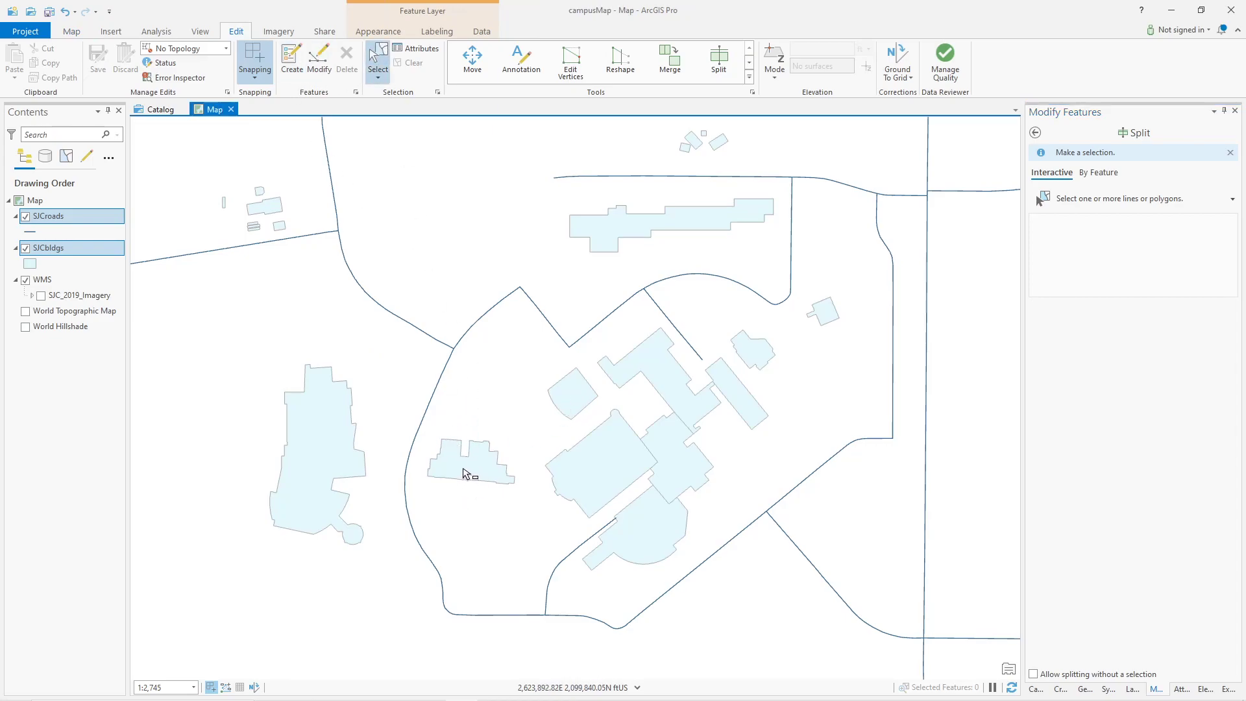
left_click(422, 52)
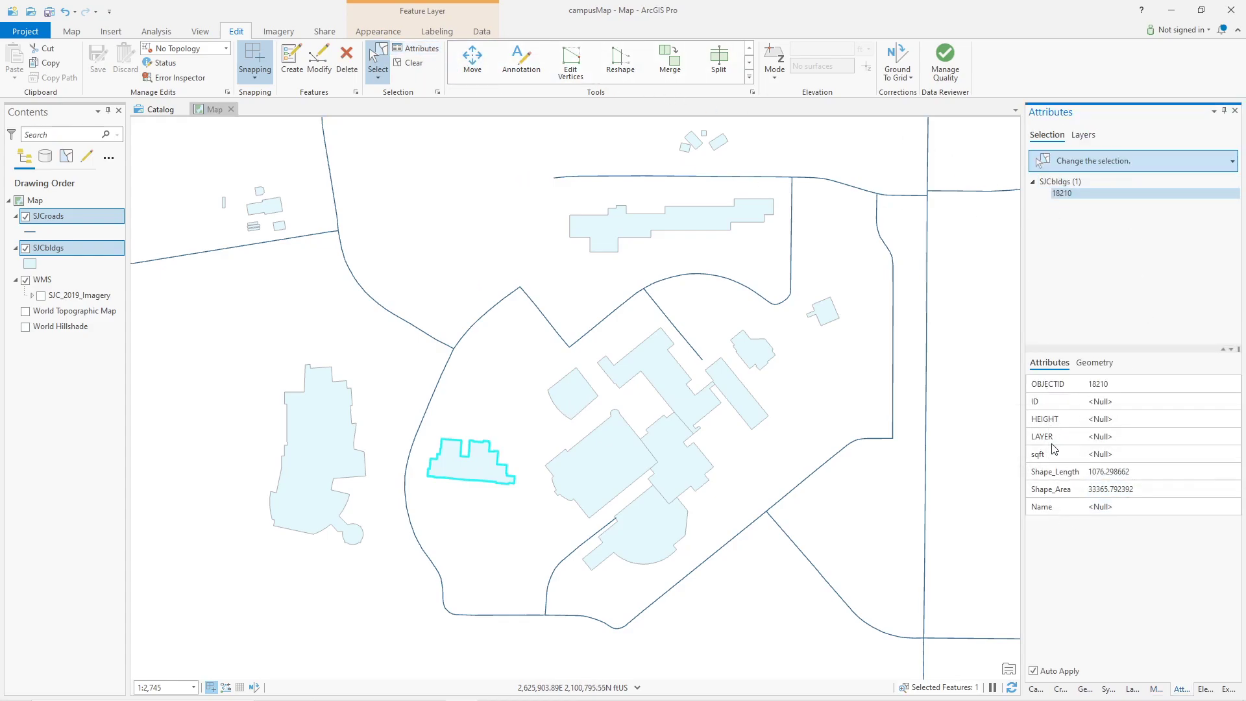
mouse_move(1059, 511)
left_click(1111, 509)
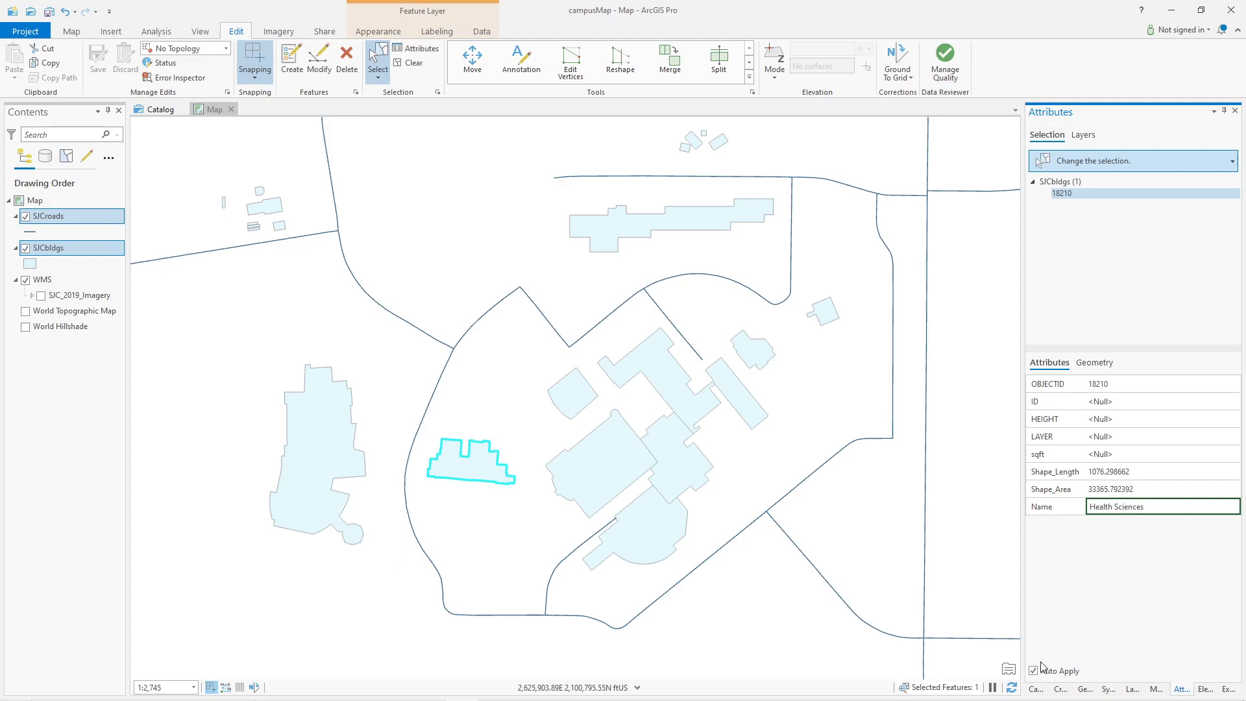
key("Return")
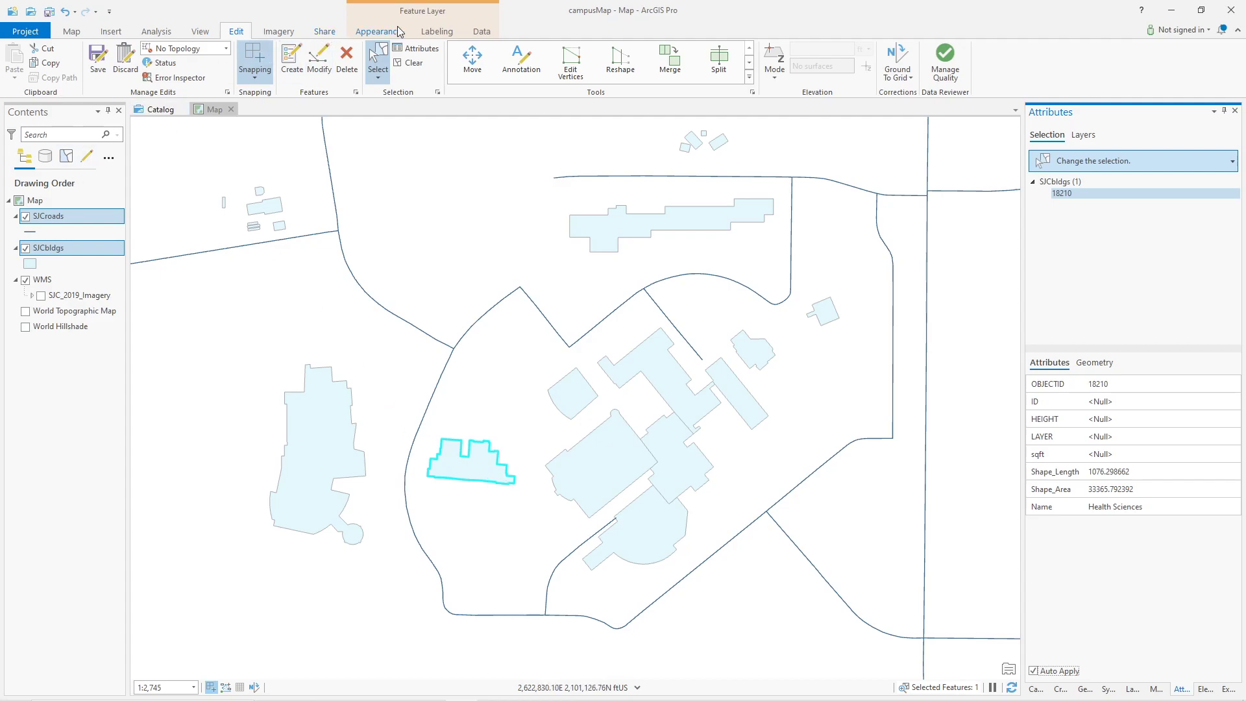
Save the name edit made to the Health Sciences building.
left_click(431, 32)
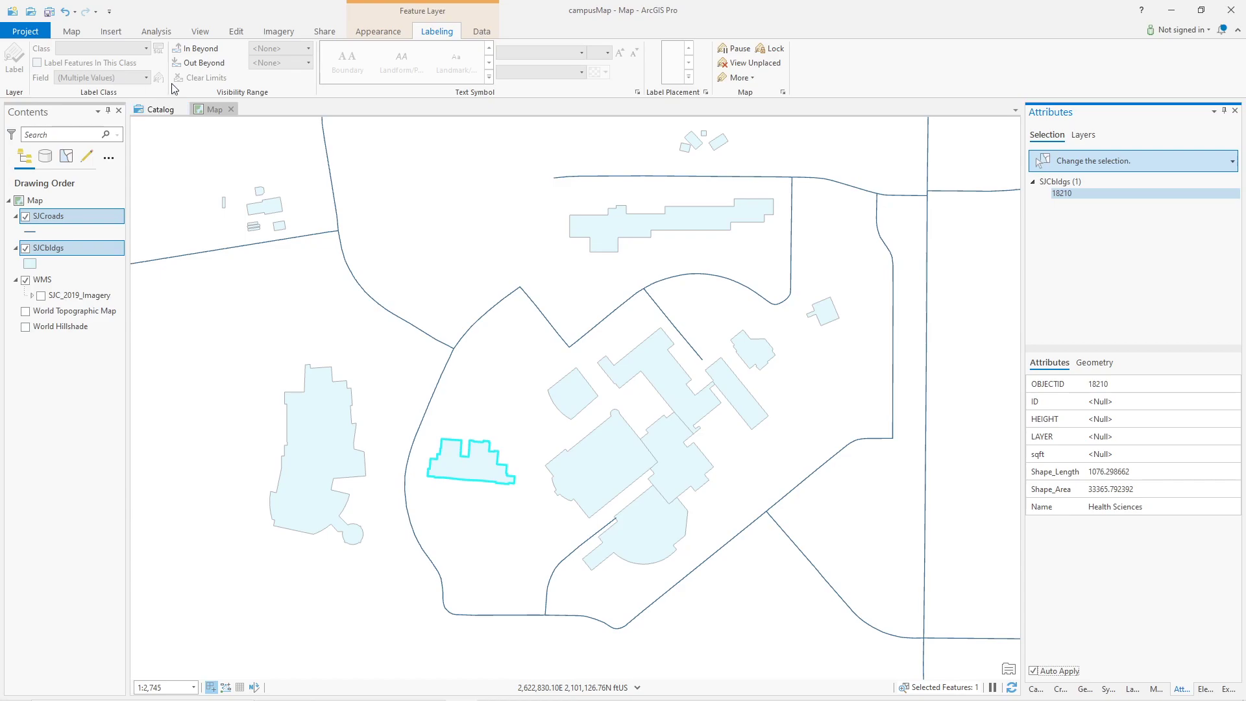
left_click(236, 33)
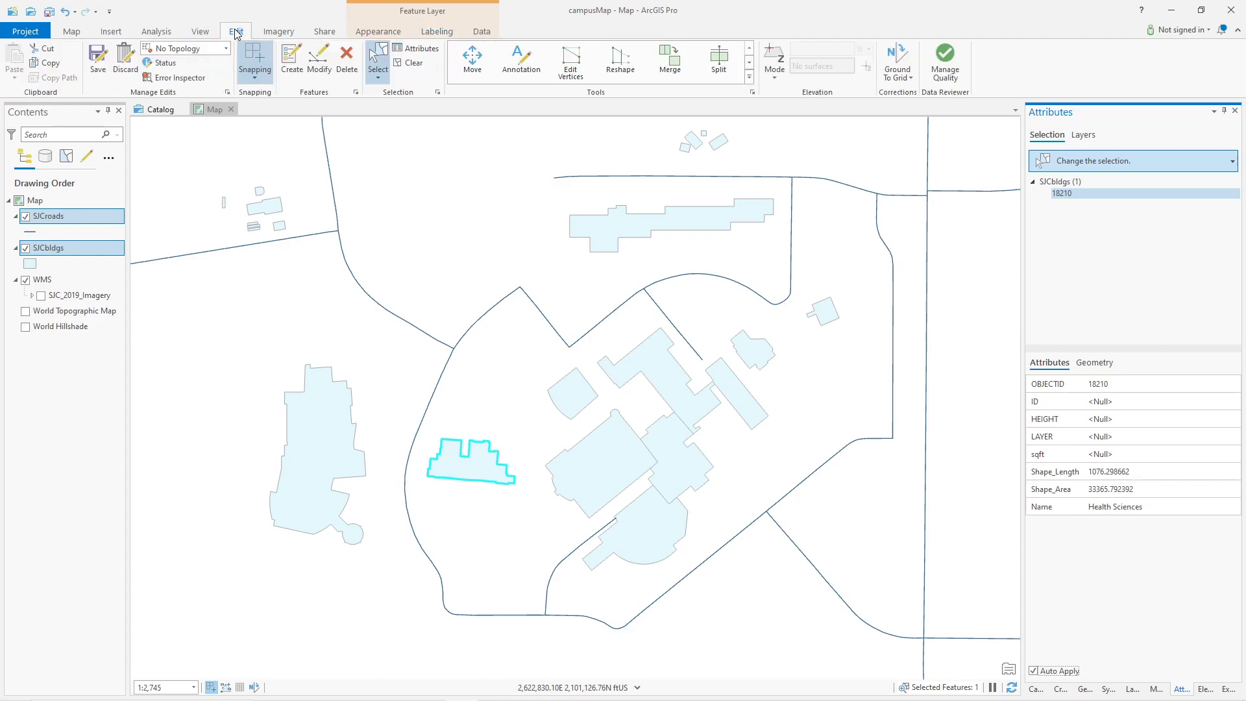
left_click(98, 61)
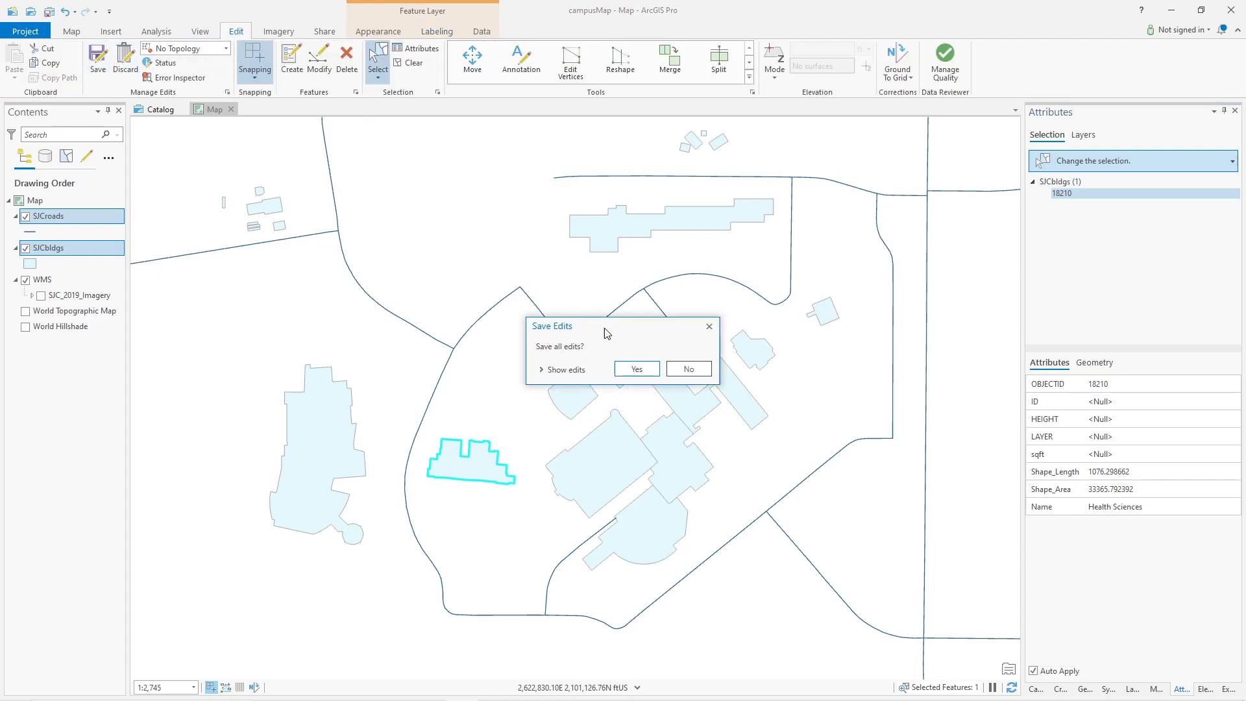
left_click(636, 369)
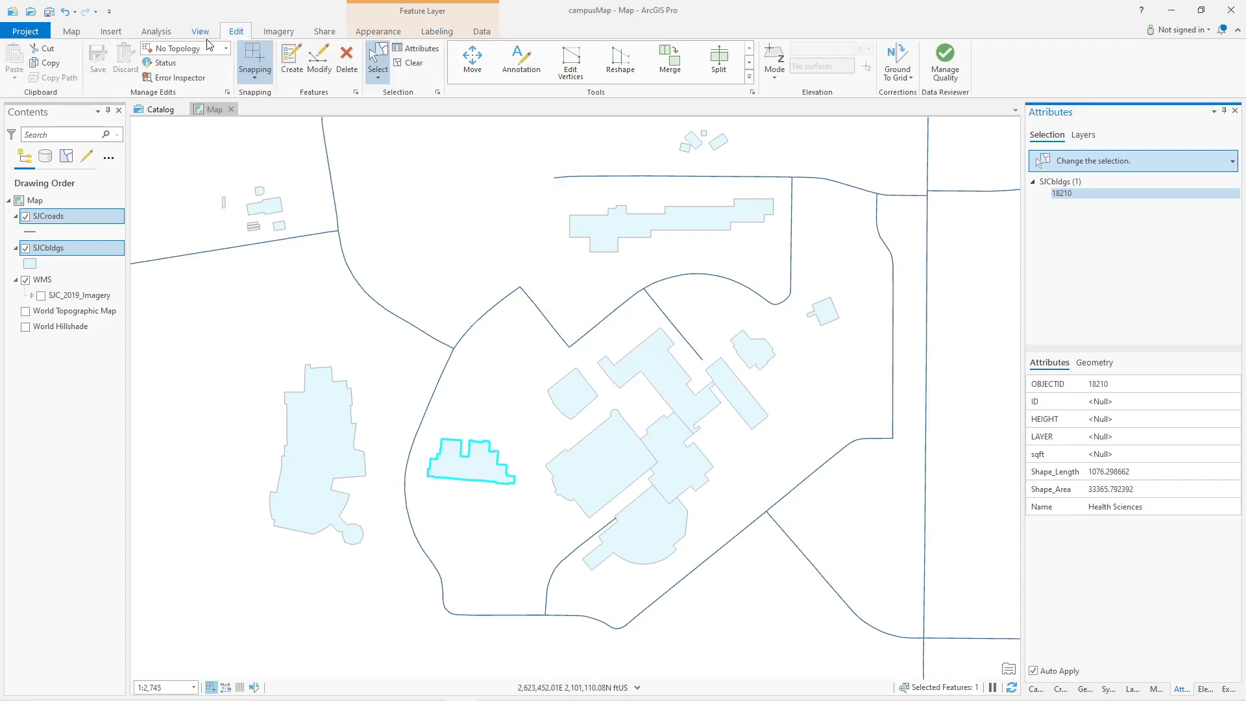
Turn on labels for the SJCbldgs layer only and use the Name field as the label text.
left_click(62, 249)
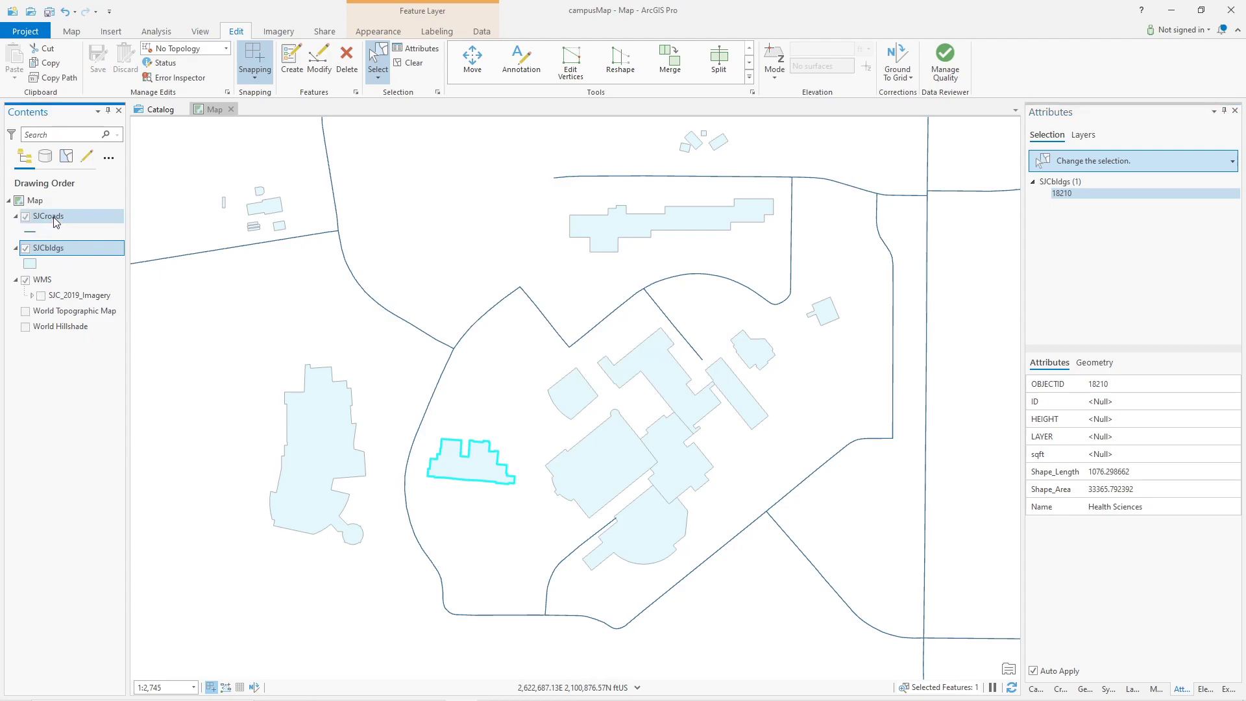
left_click(432, 30)
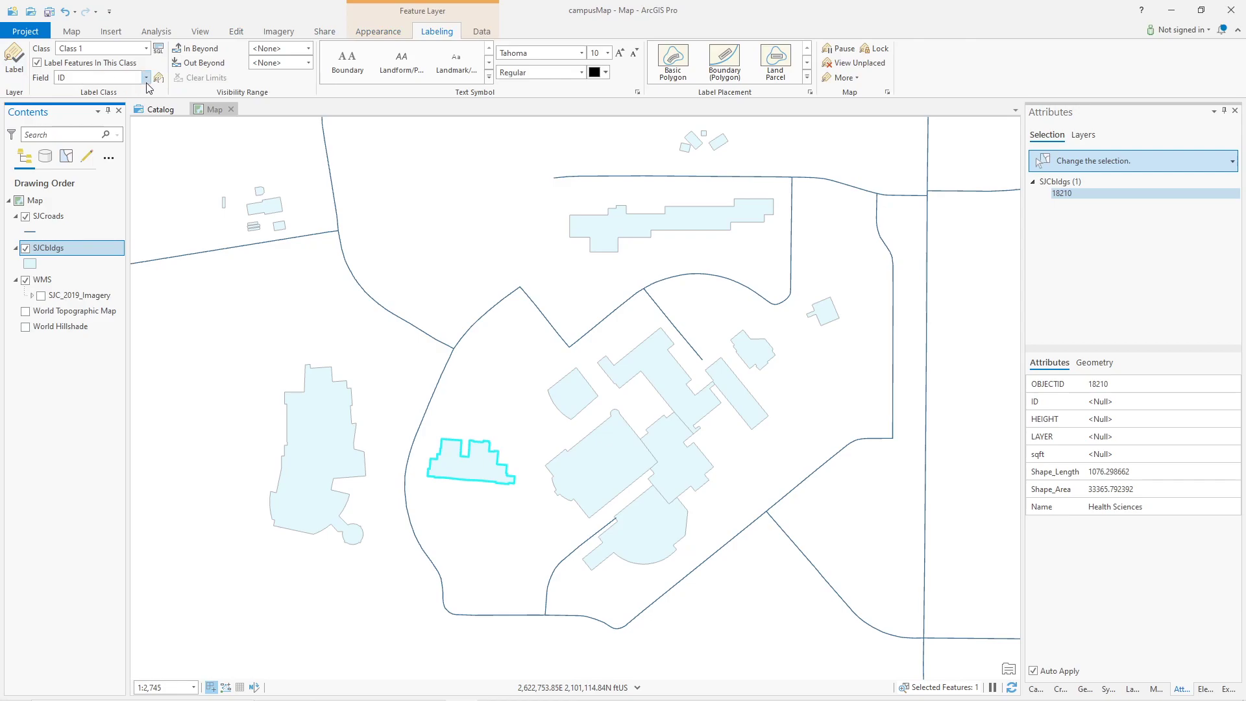
left_click(14, 59)
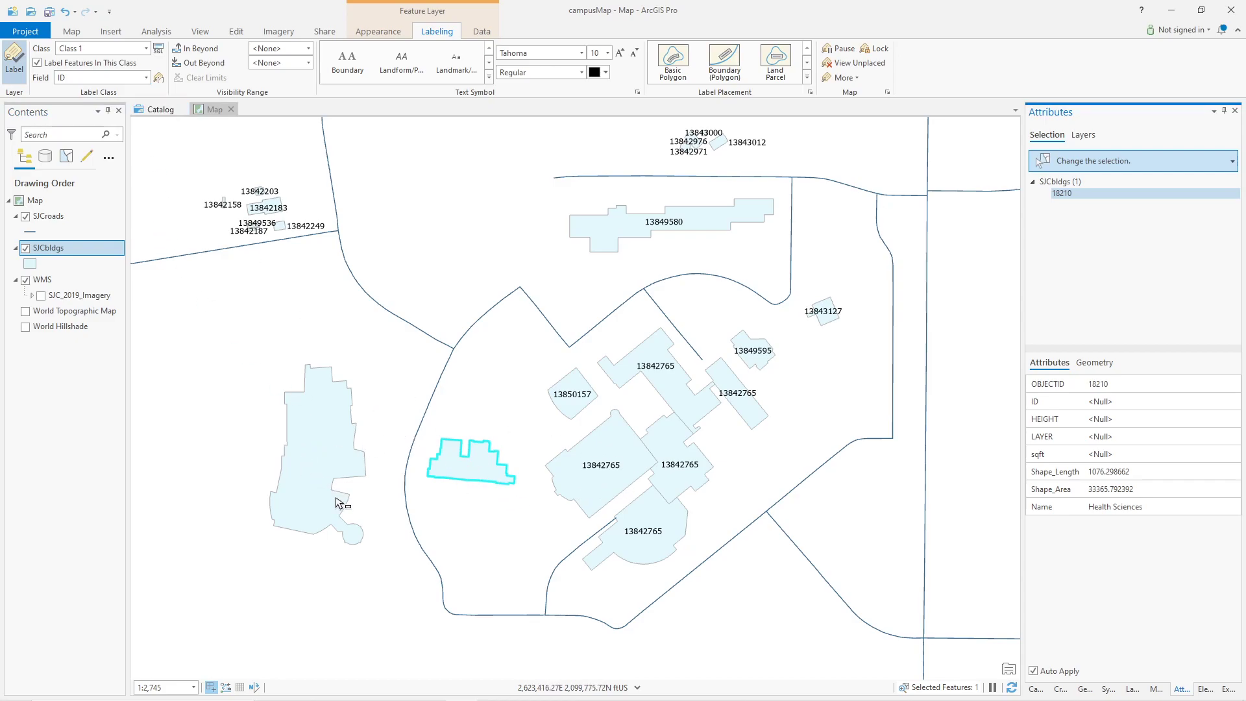
left_click(146, 78)
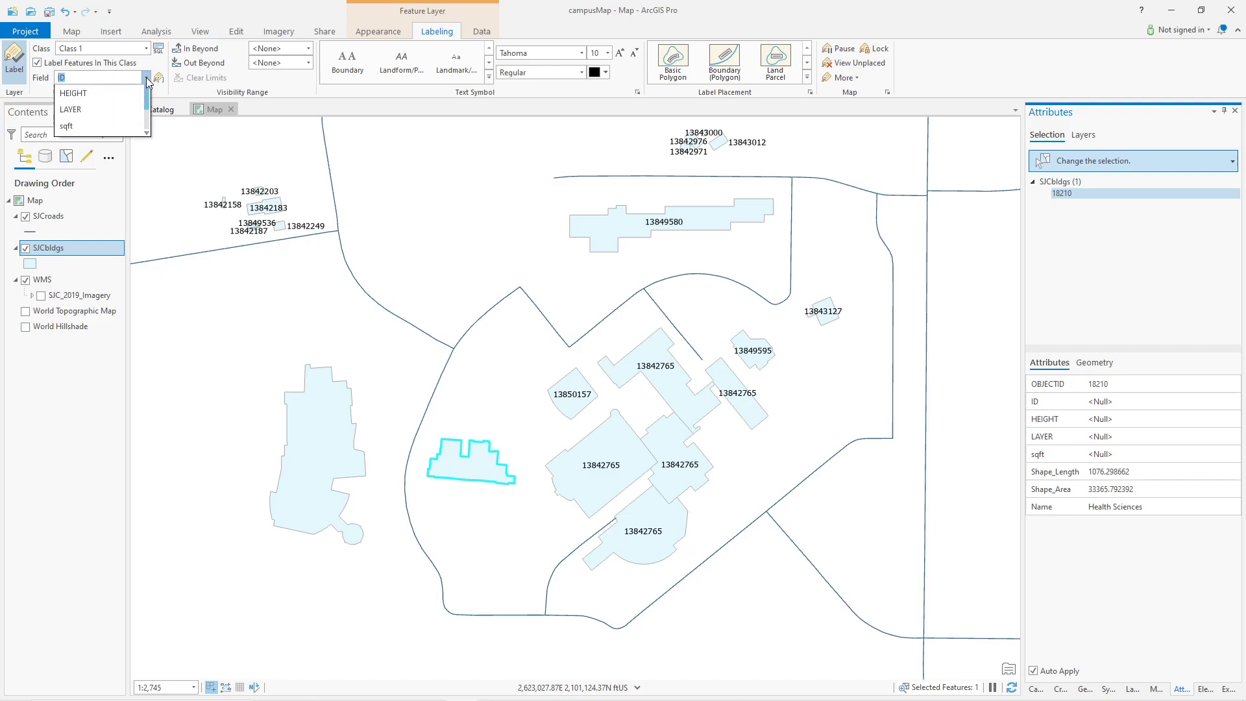
scroll(98, 137, "down", 1)
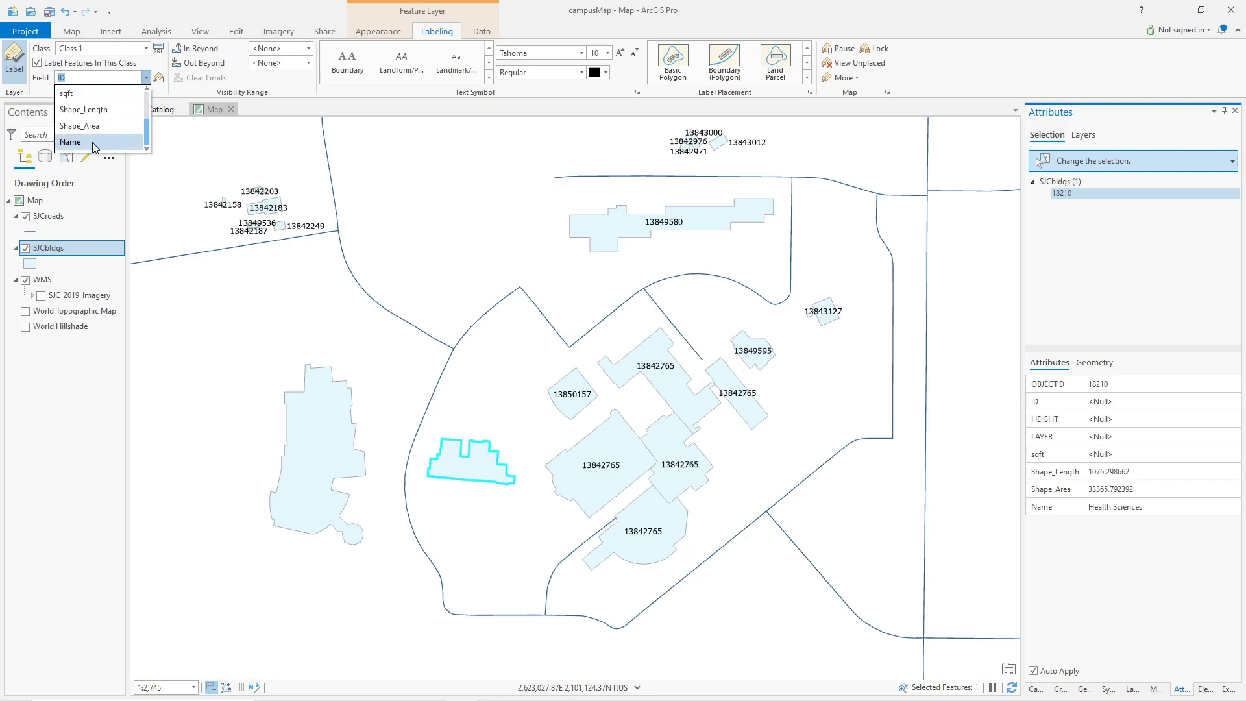
left_click(99, 142)
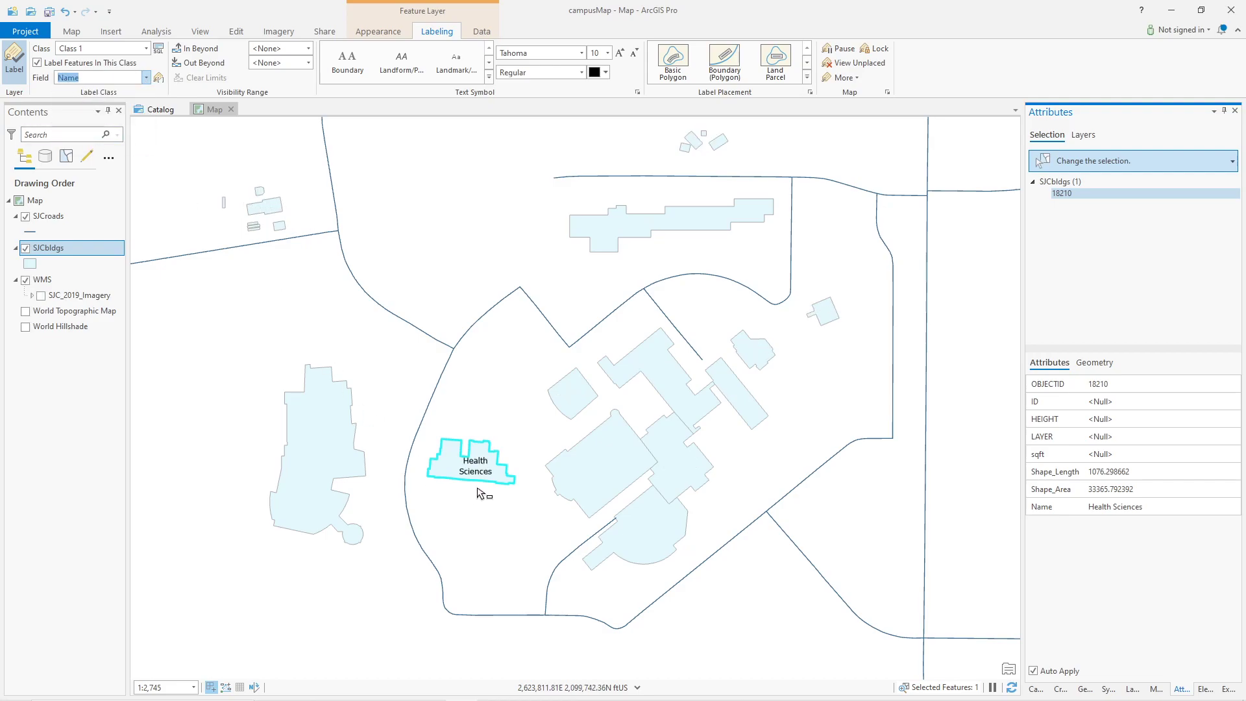
Select the large building west of the loop road and set its Name attribute to HHPC.
left_click(334, 441)
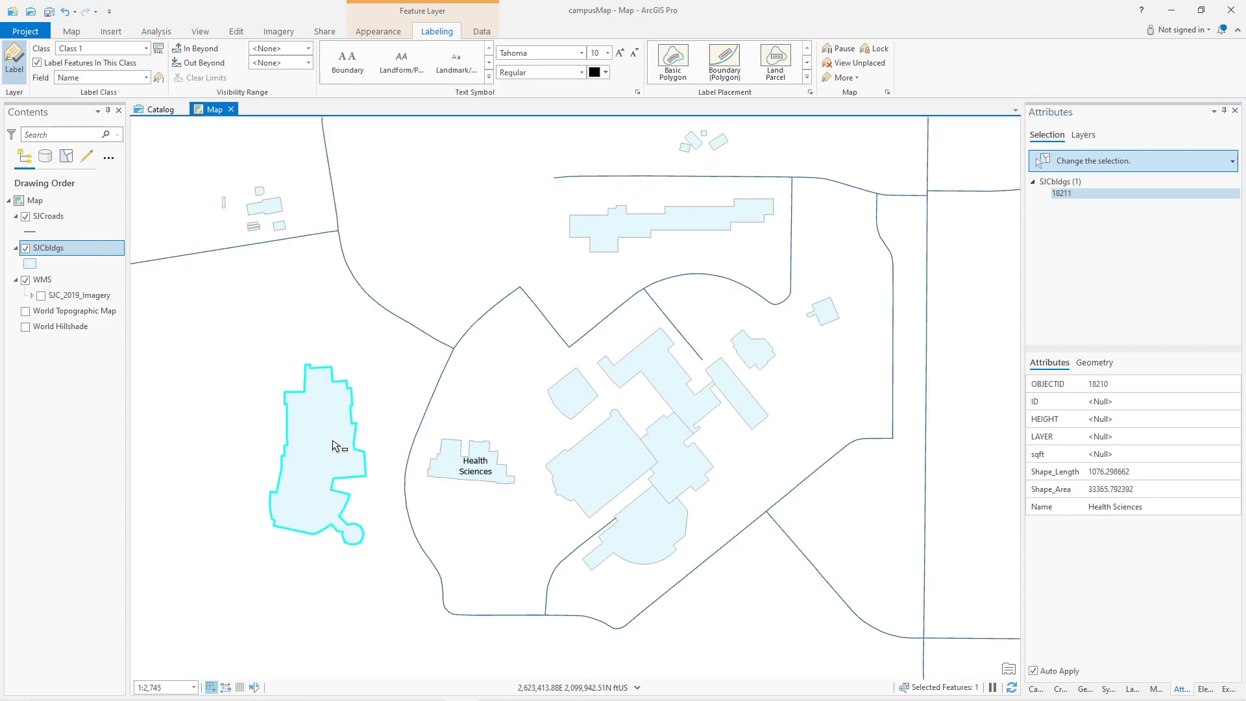
left_click(1113, 506)
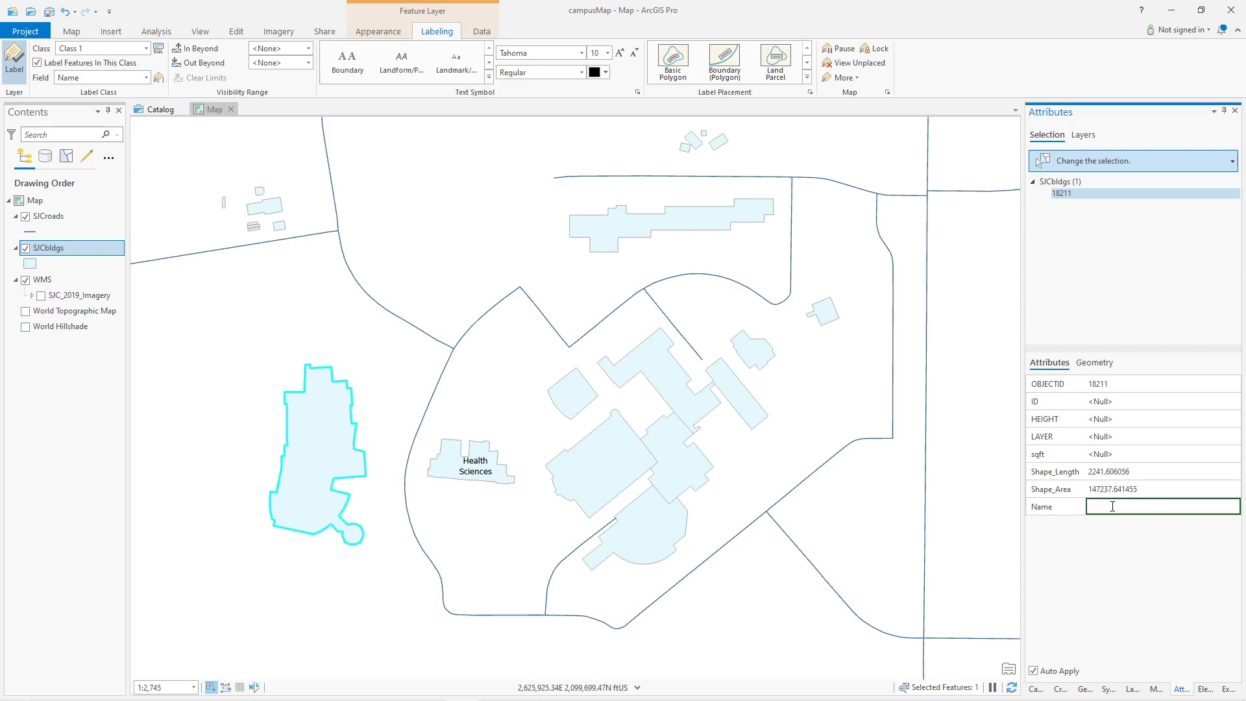
key("Return")
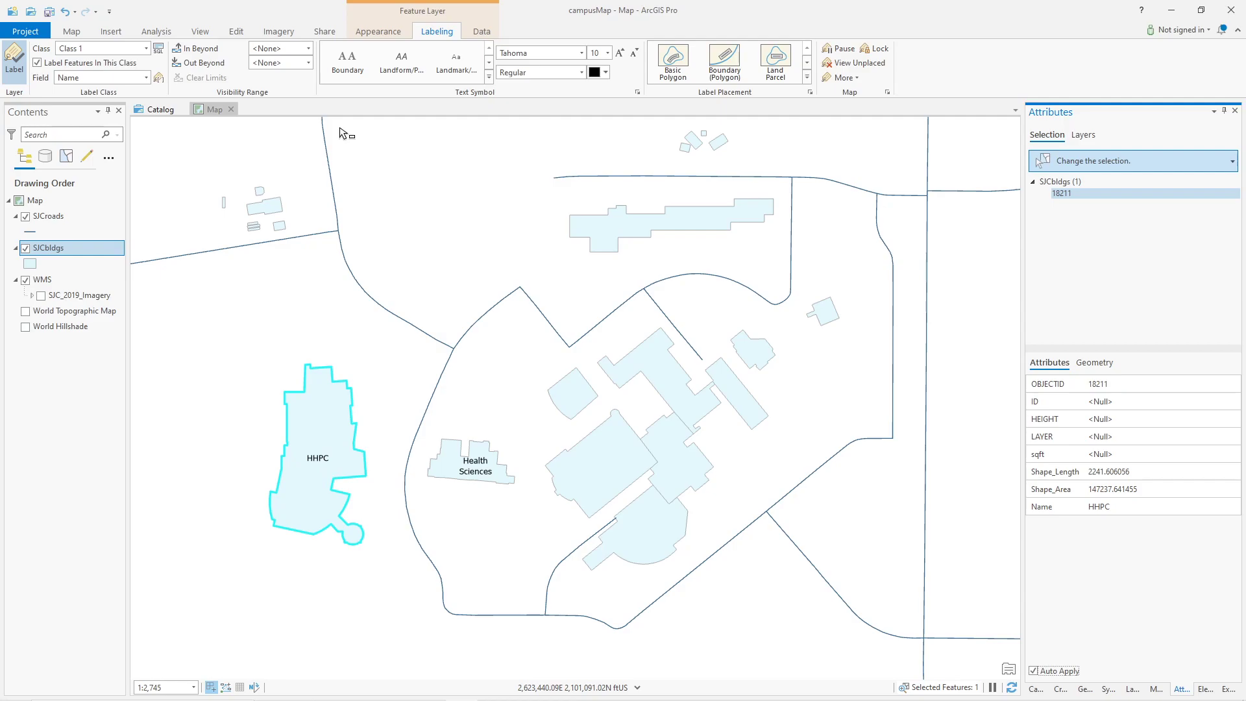
Select the small curved-sided building northeast of Health Sciences and set its Name attribute to Educational Services.
left_click(581, 399)
left_click(1117, 505)
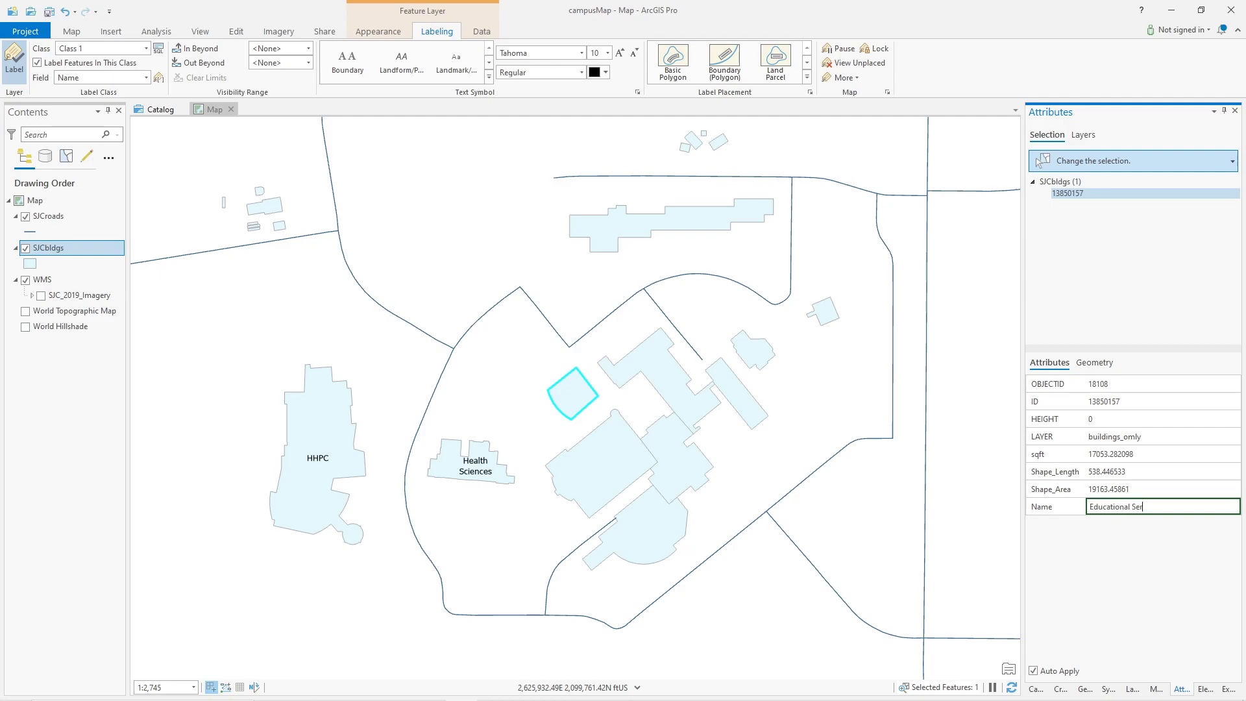
key("Return")
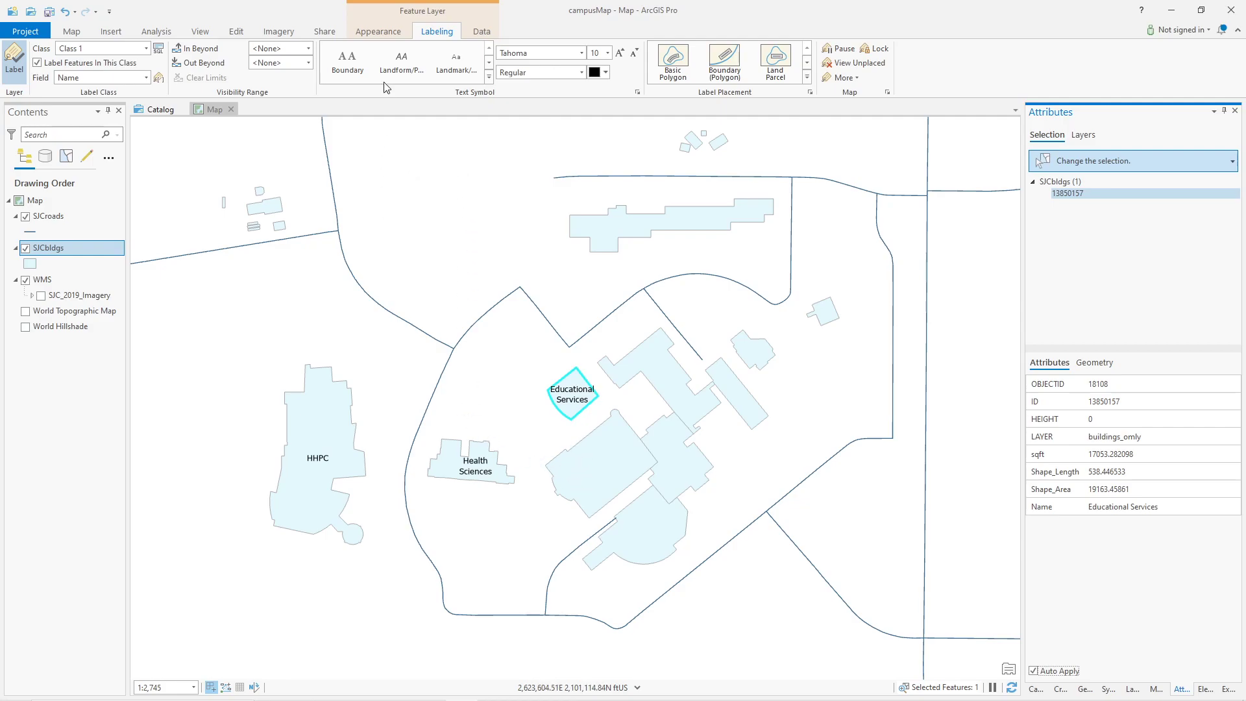
Save the name edits made to the HHPC and Educational Services buildings.
left_click(236, 32)
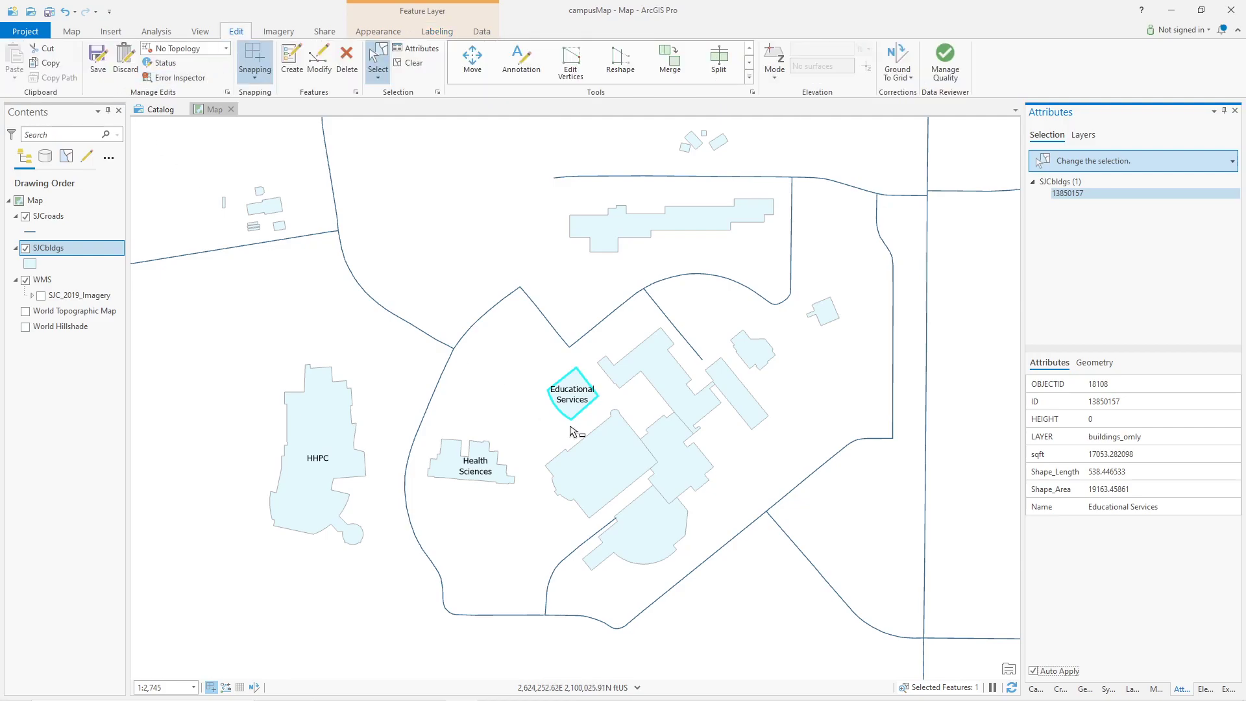
left_click(1152, 508)
left_click(98, 62)
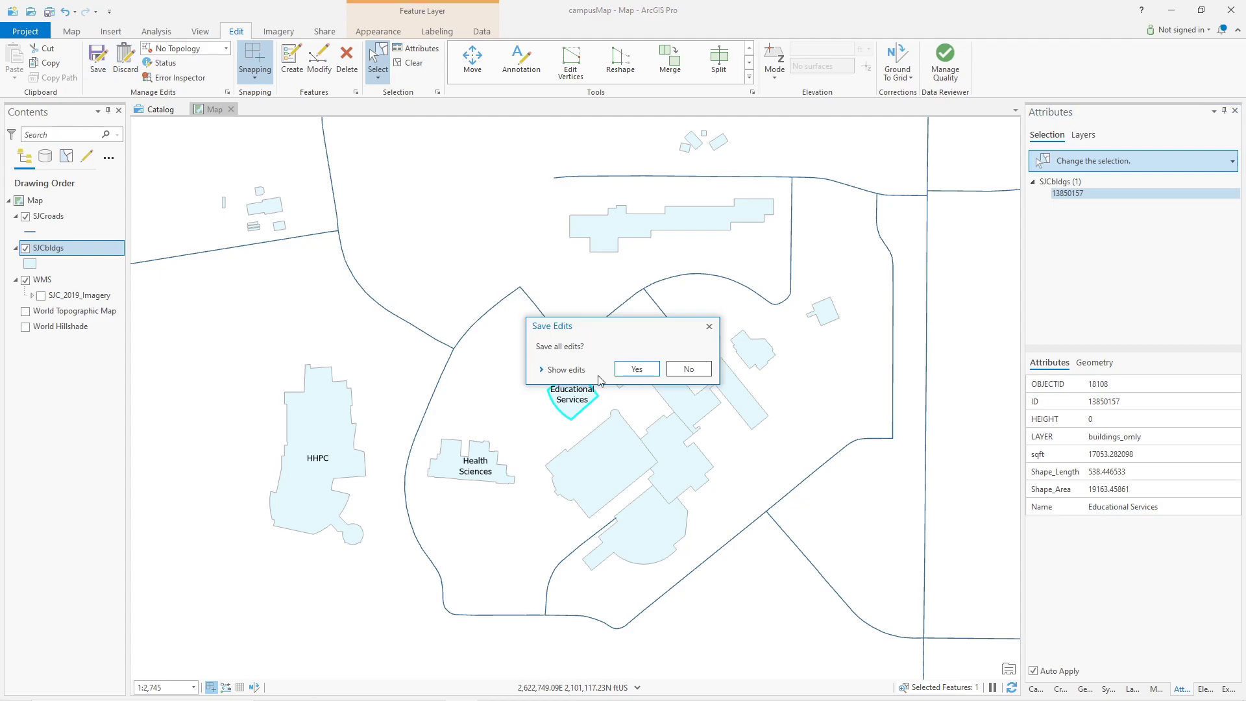
left_click(641, 368)
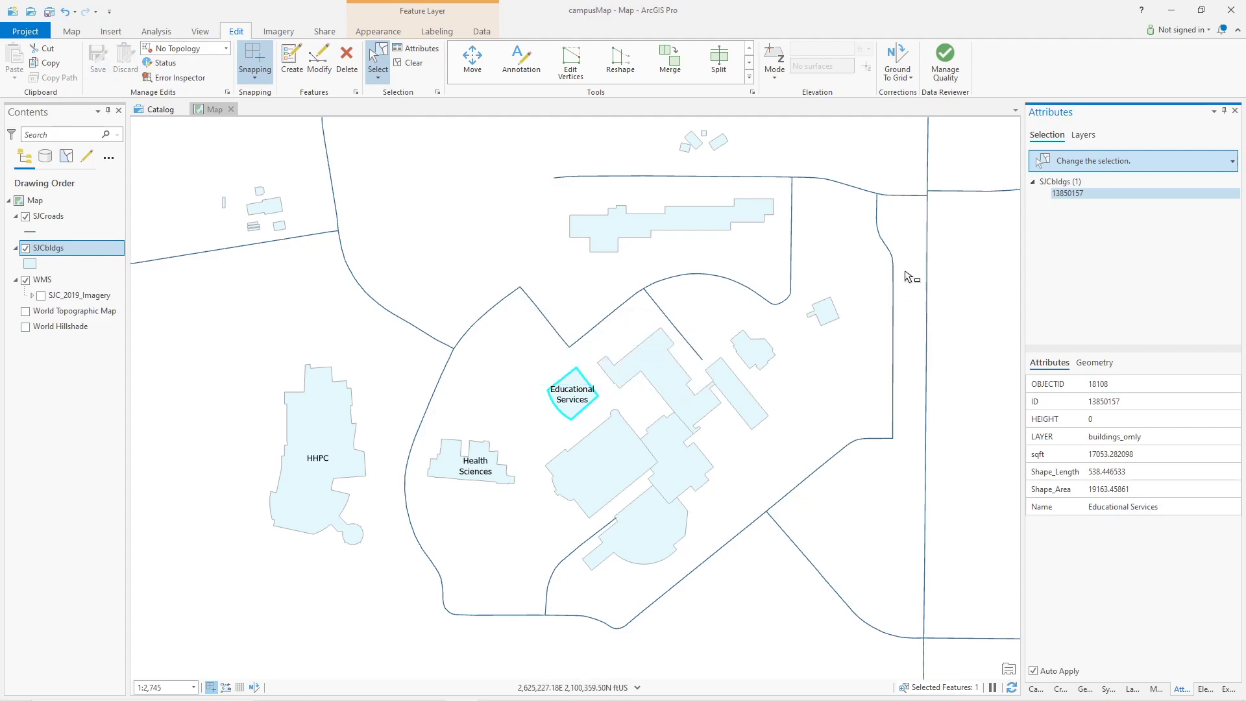
Add the SJC_Bldgs feature class from fmtnMap.gdb in the fmtnMap project folder to the map and hide the SJCbldgs layer.
left_click(1036, 689)
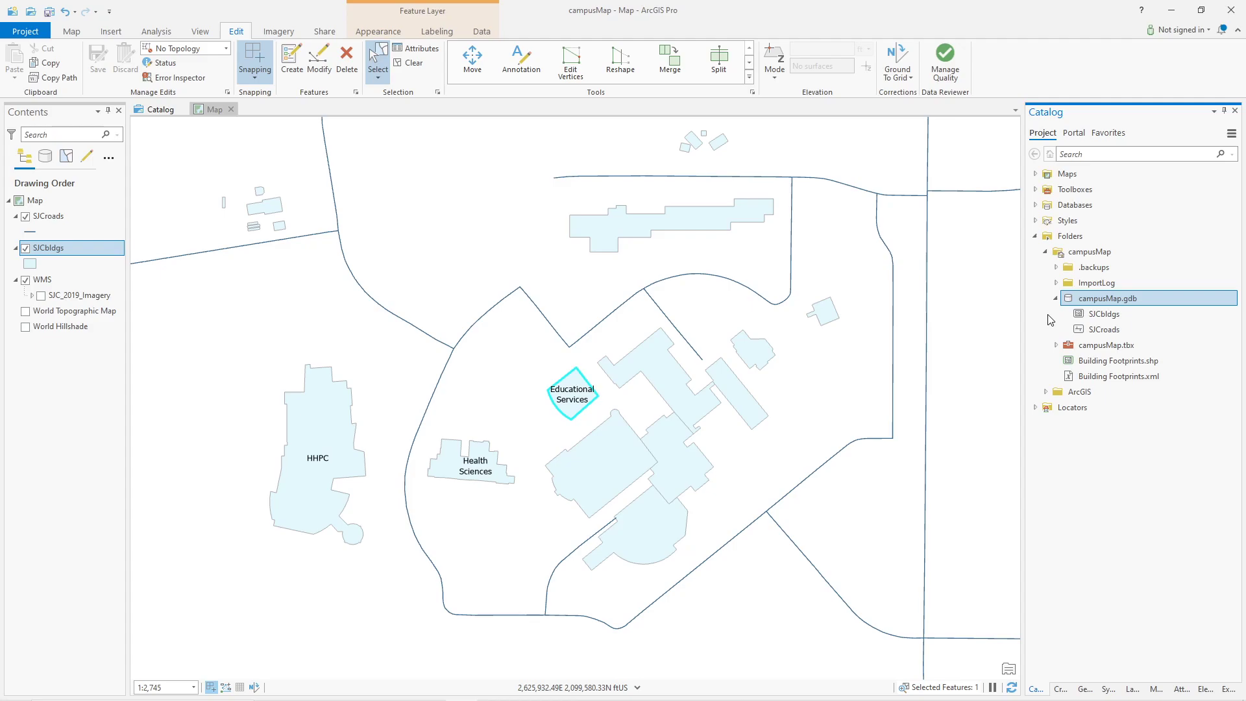
left_click(1055, 299)
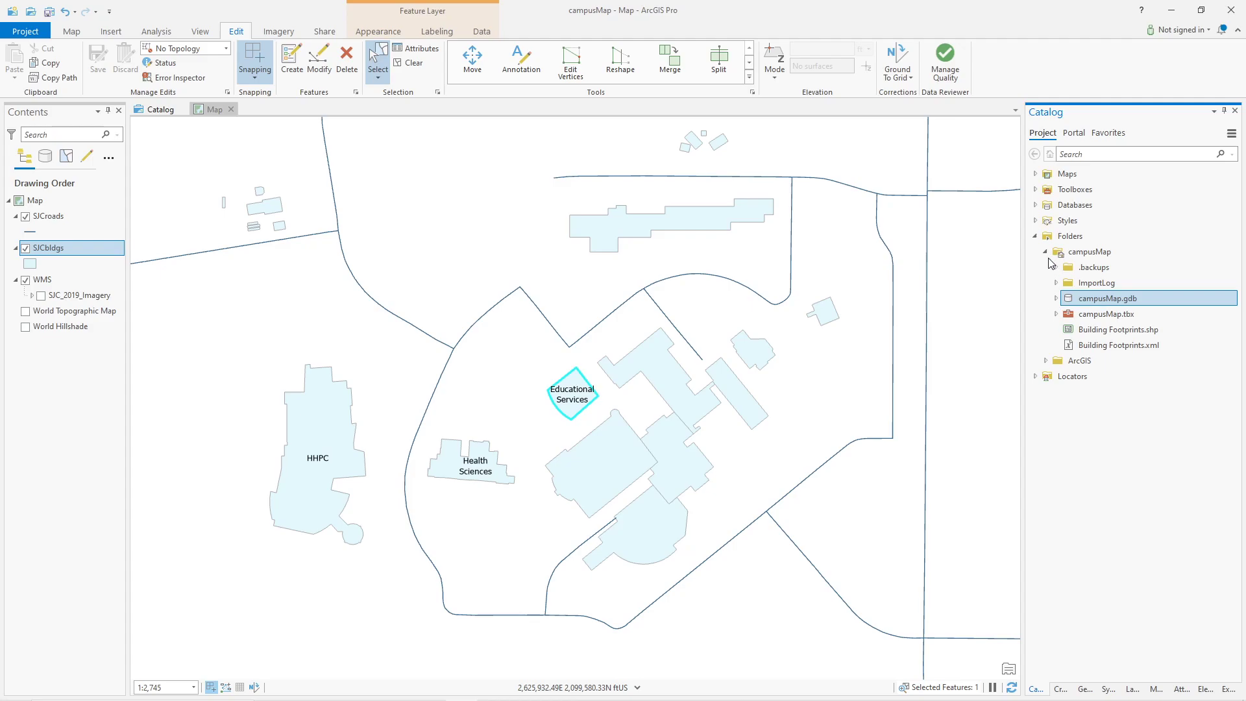
left_click(1045, 360)
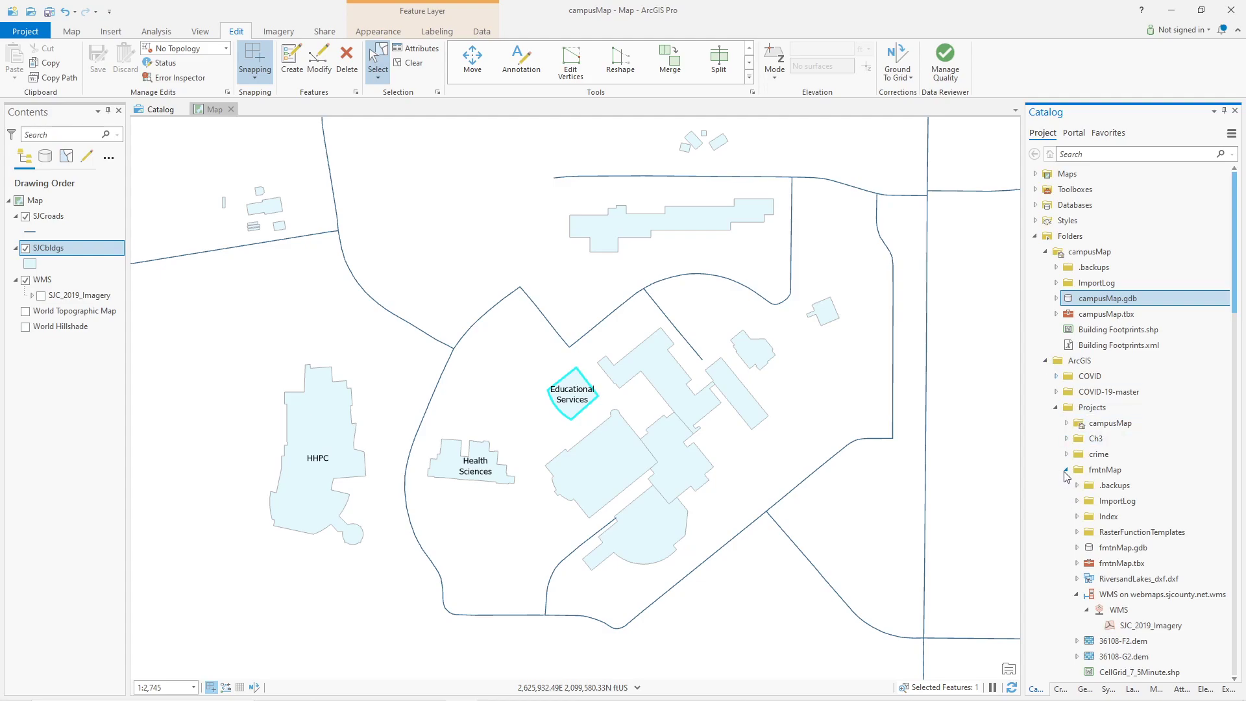
left_click(1077, 548)
scroll(1064, 493, "down", 5)
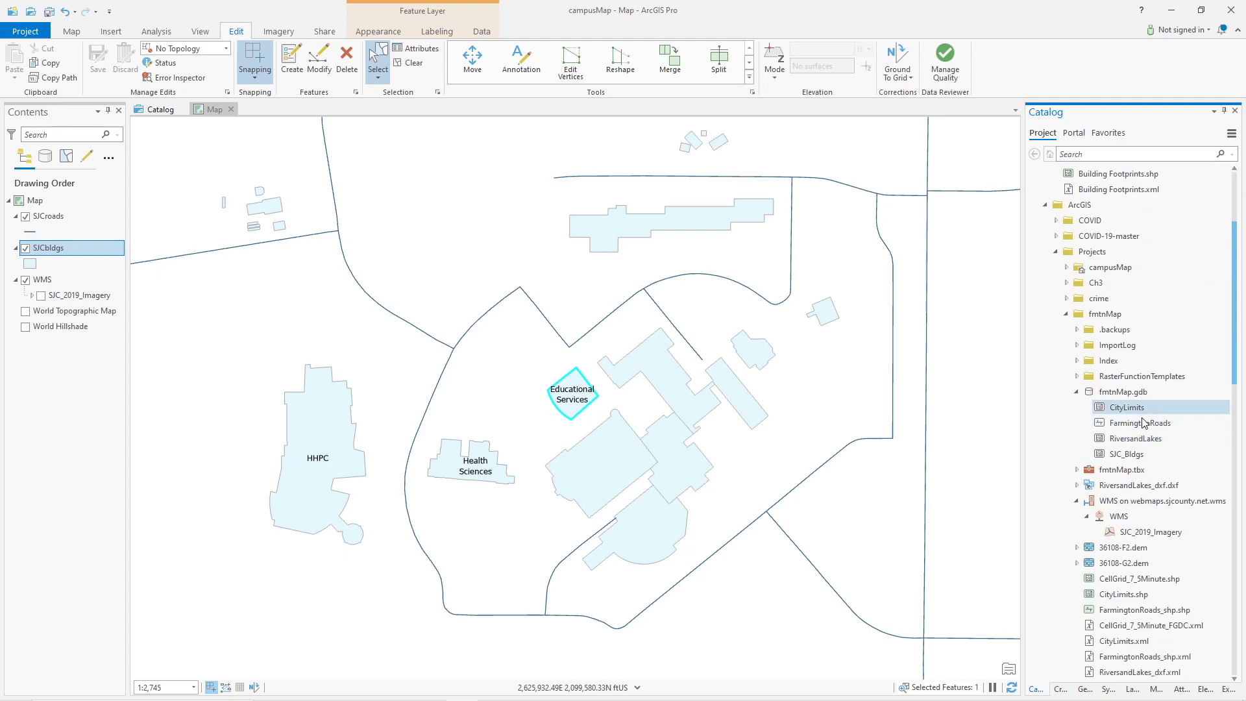
left_click(1127, 455)
left_click_drag(1127, 455, 849, 389)
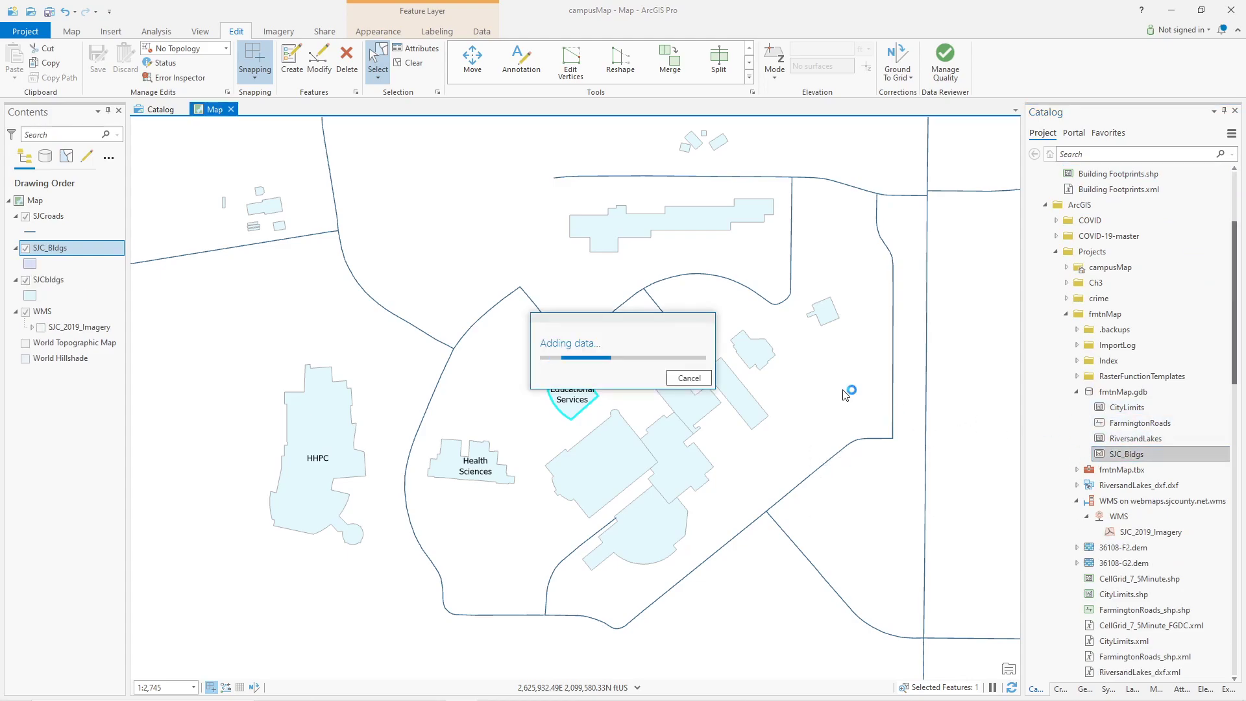
left_click(26, 280)
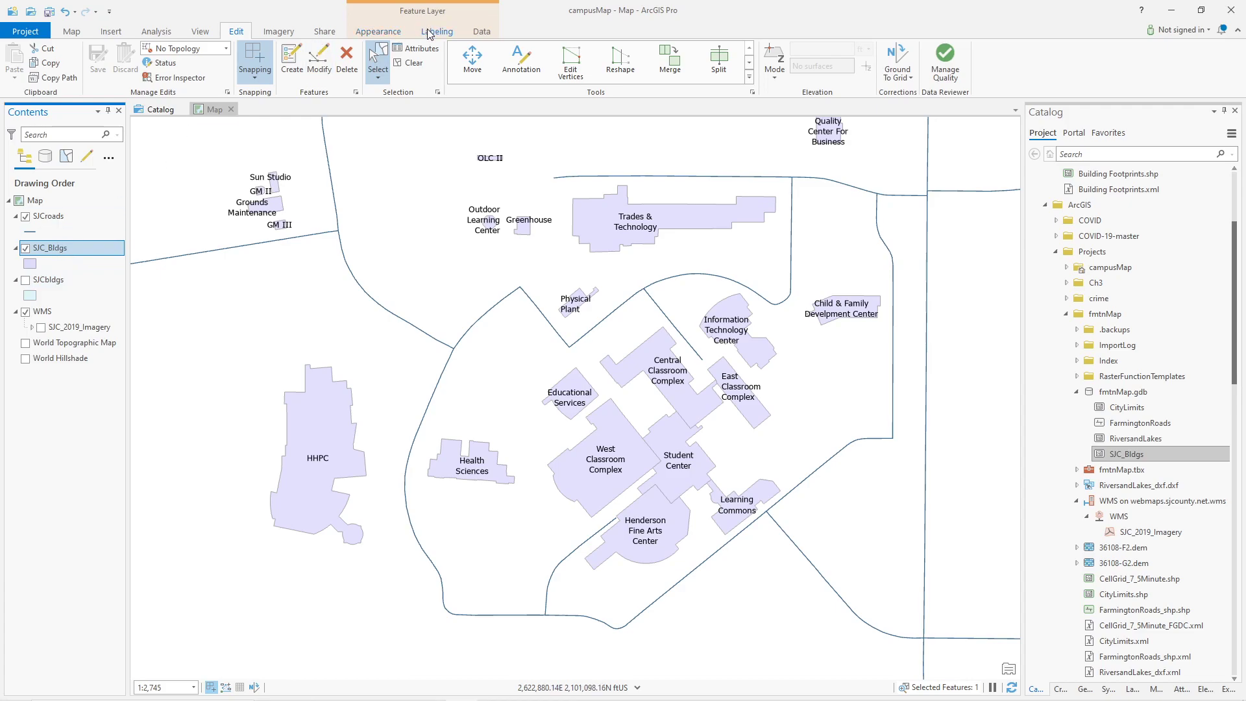
Symbolize SJC_Bldgs by unique values of the Name field and apply a bolder, more saturated multicolour scheme.
left_click(383, 32)
left_click(291, 73)
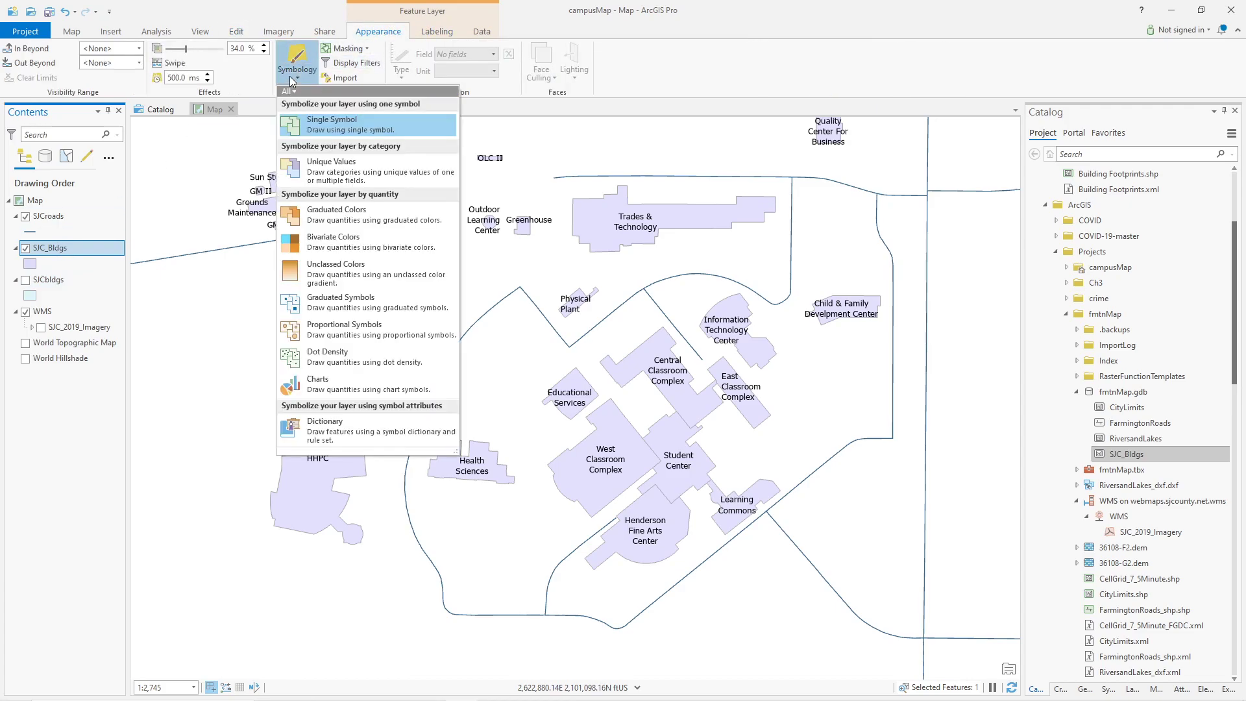
left_click(327, 172)
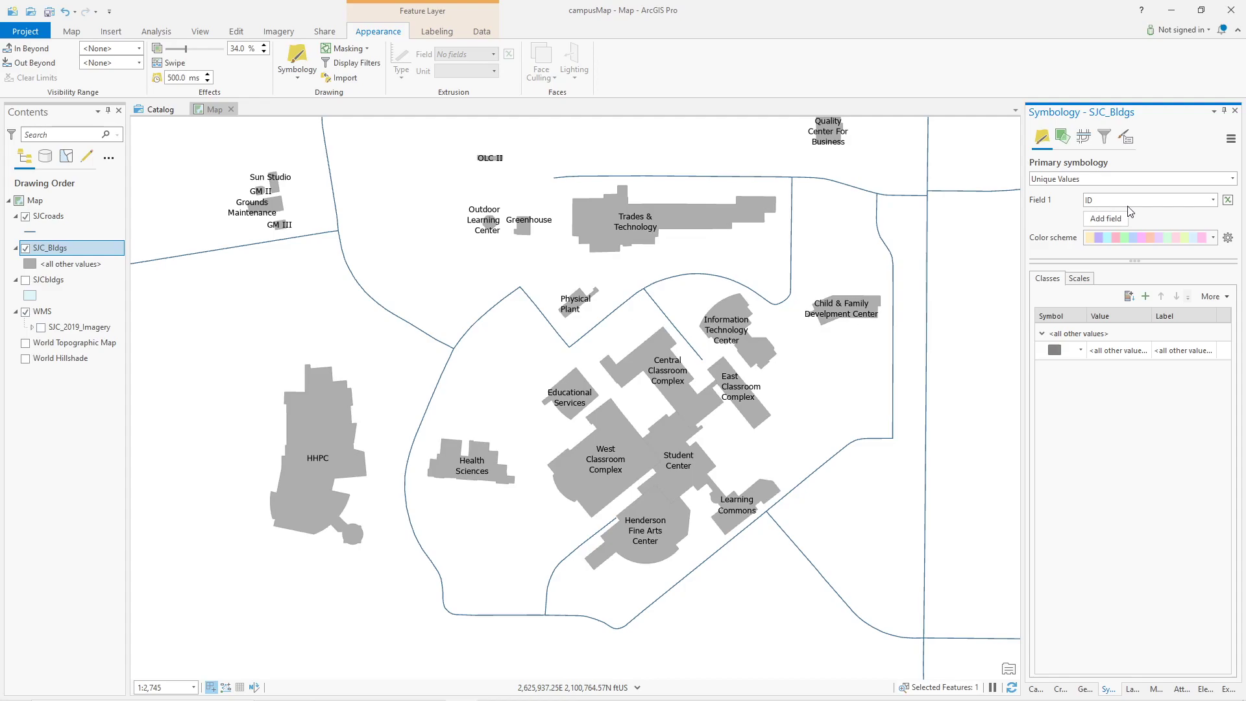
left_click(1213, 200)
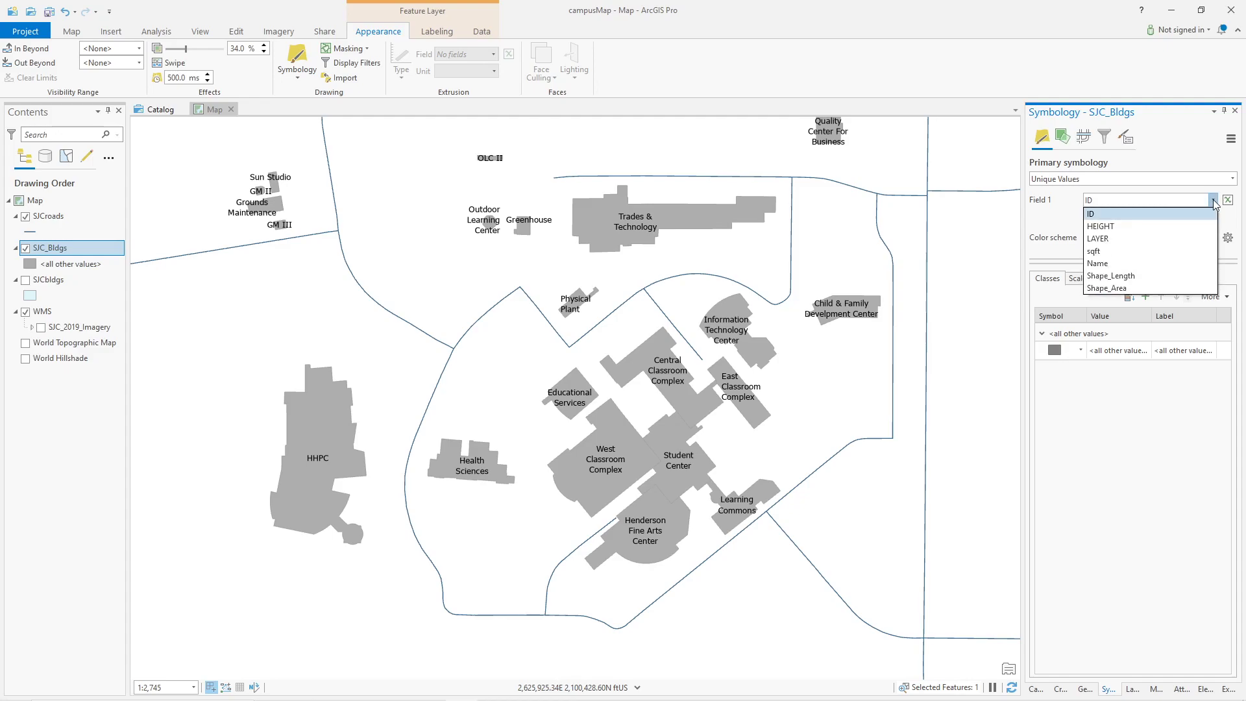
left_click(1110, 262)
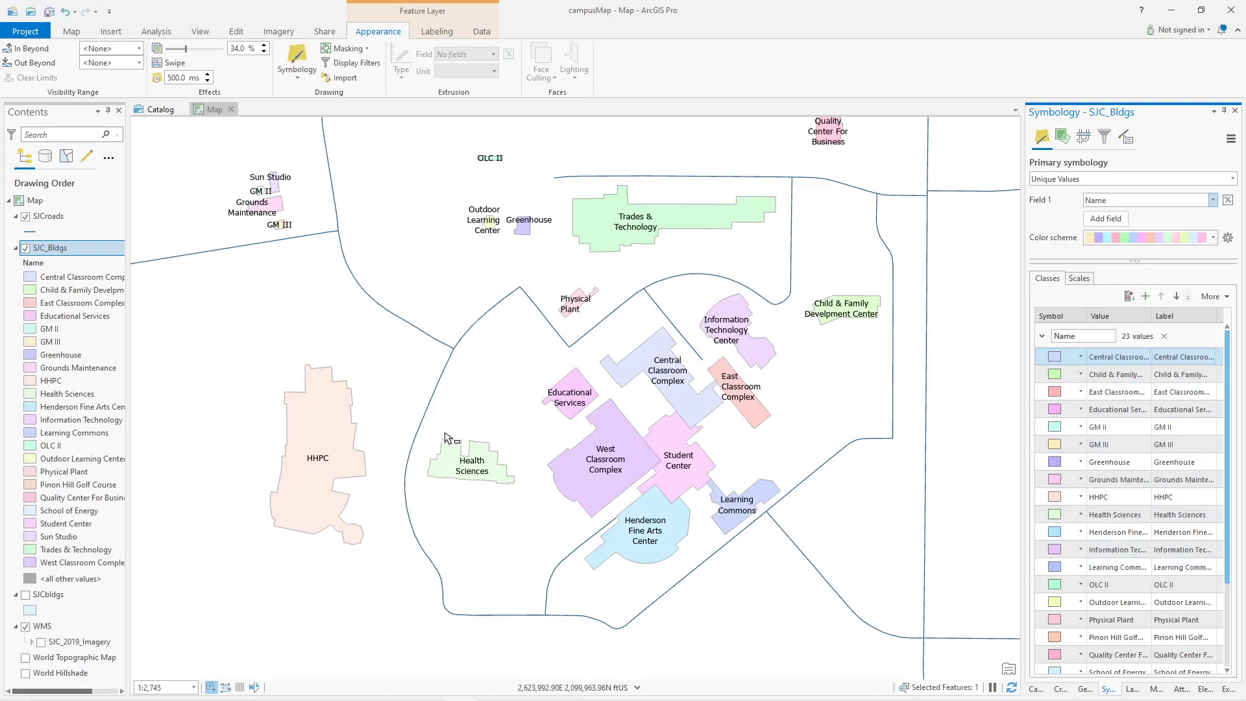
left_click(1213, 238)
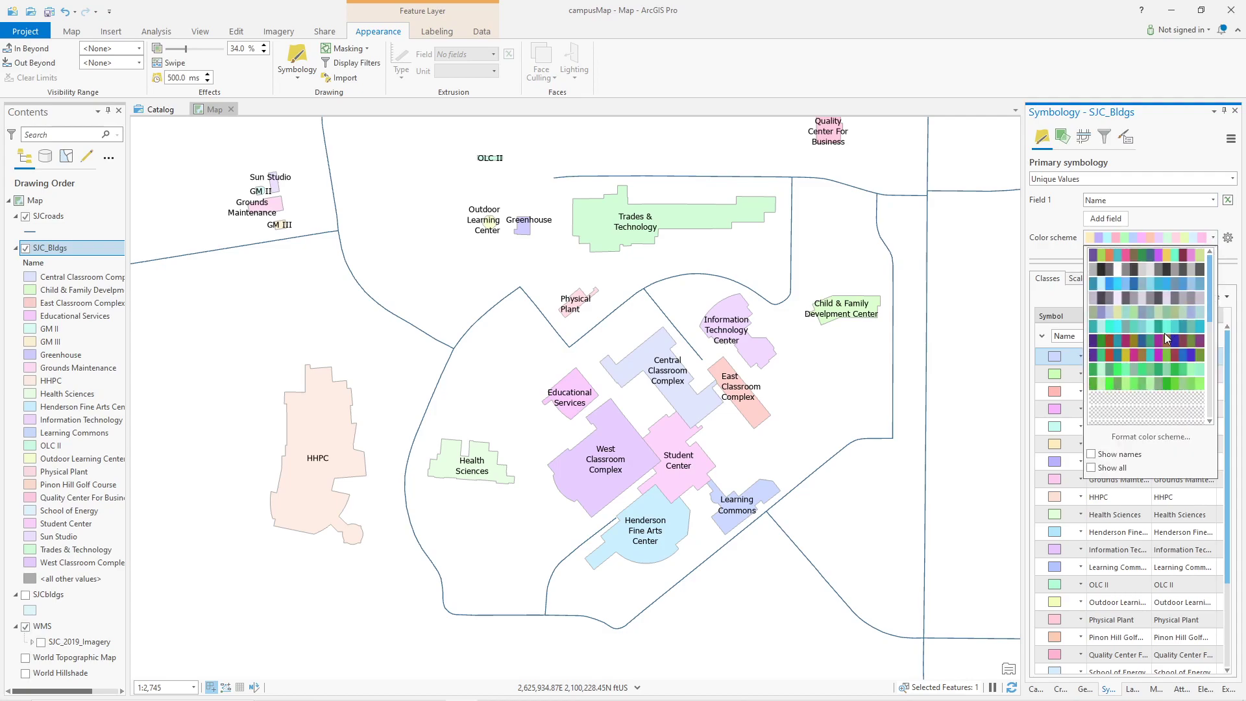
left_click(1142, 342)
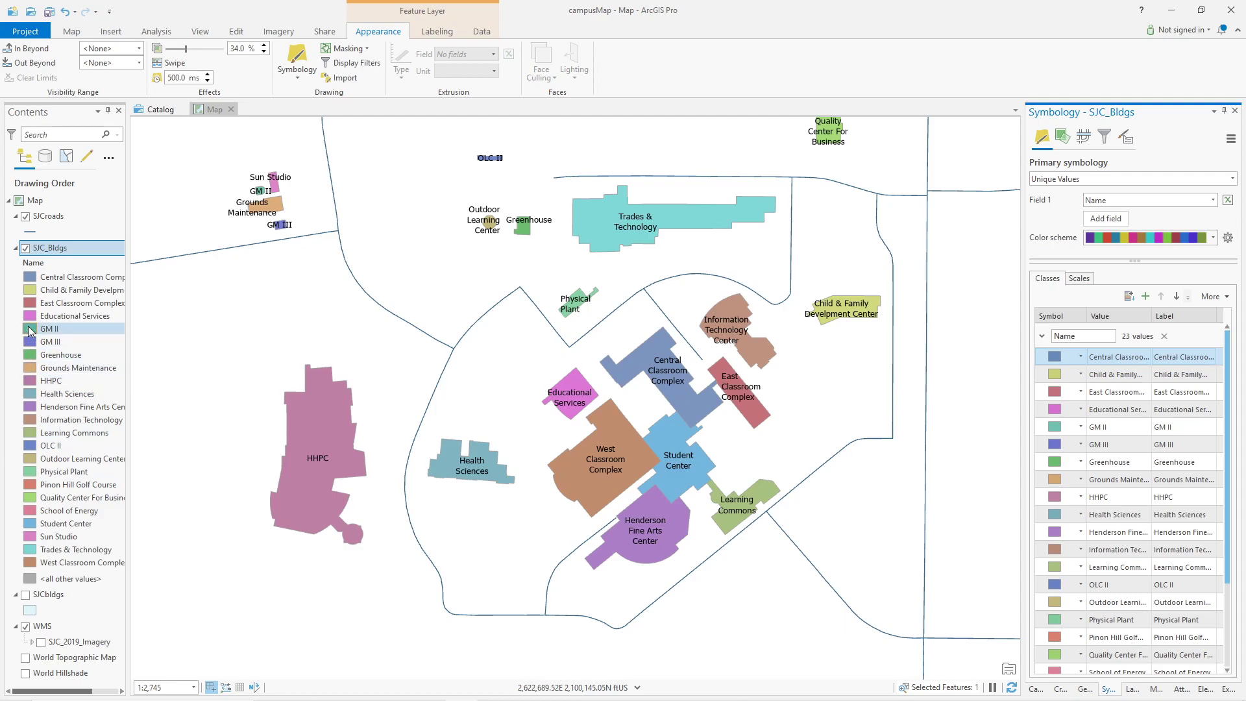
Change the fill colour of the Central Classroom Complex symbol to a slightly darkened yellow and apply it.
left_click(30, 278)
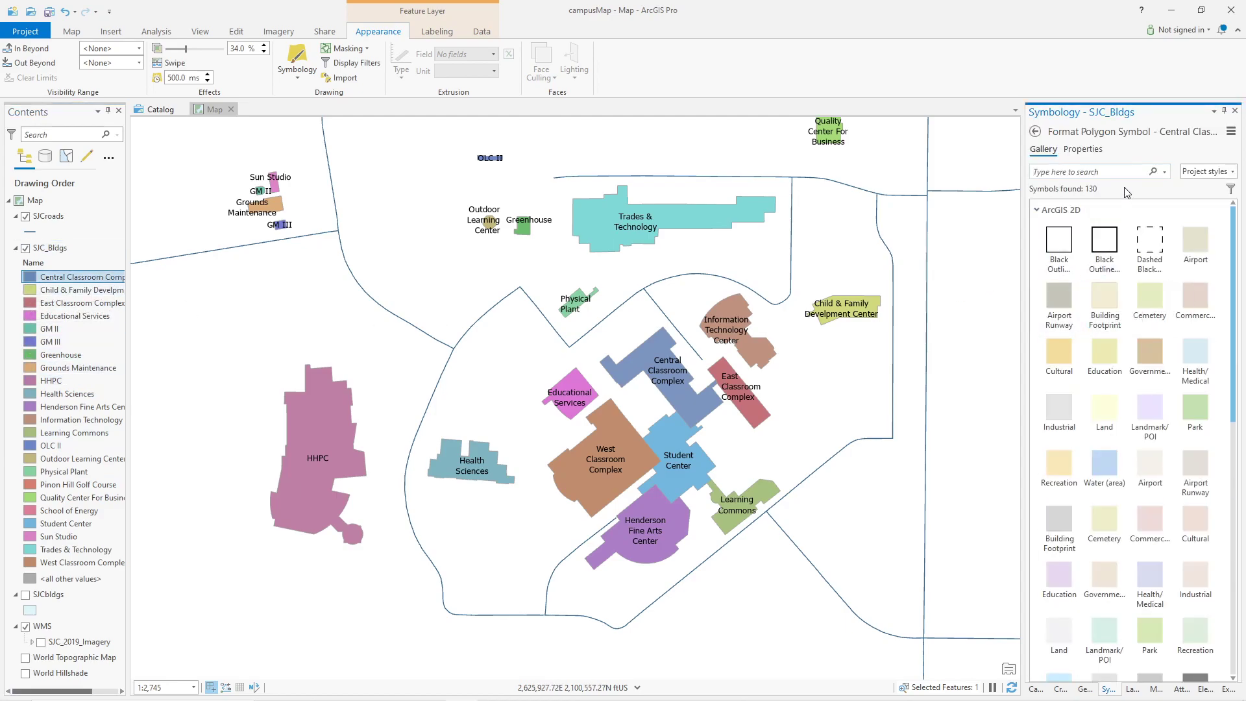
left_click(1091, 153)
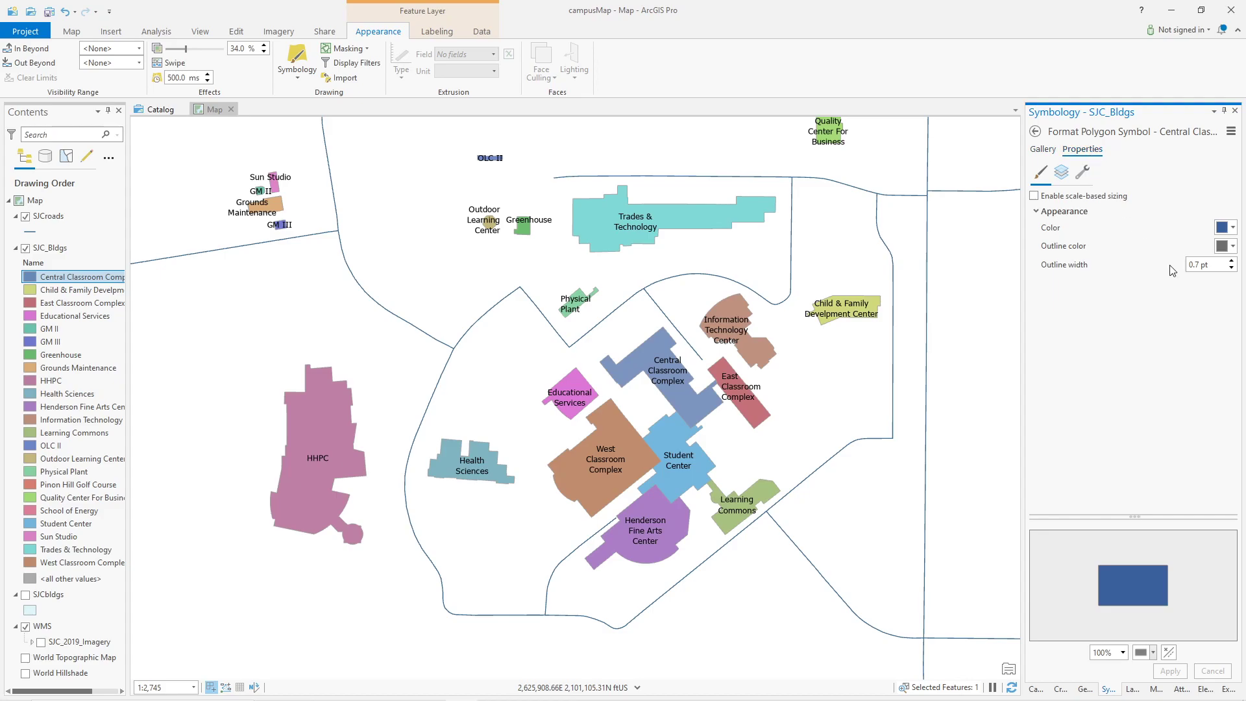
left_click(1233, 228)
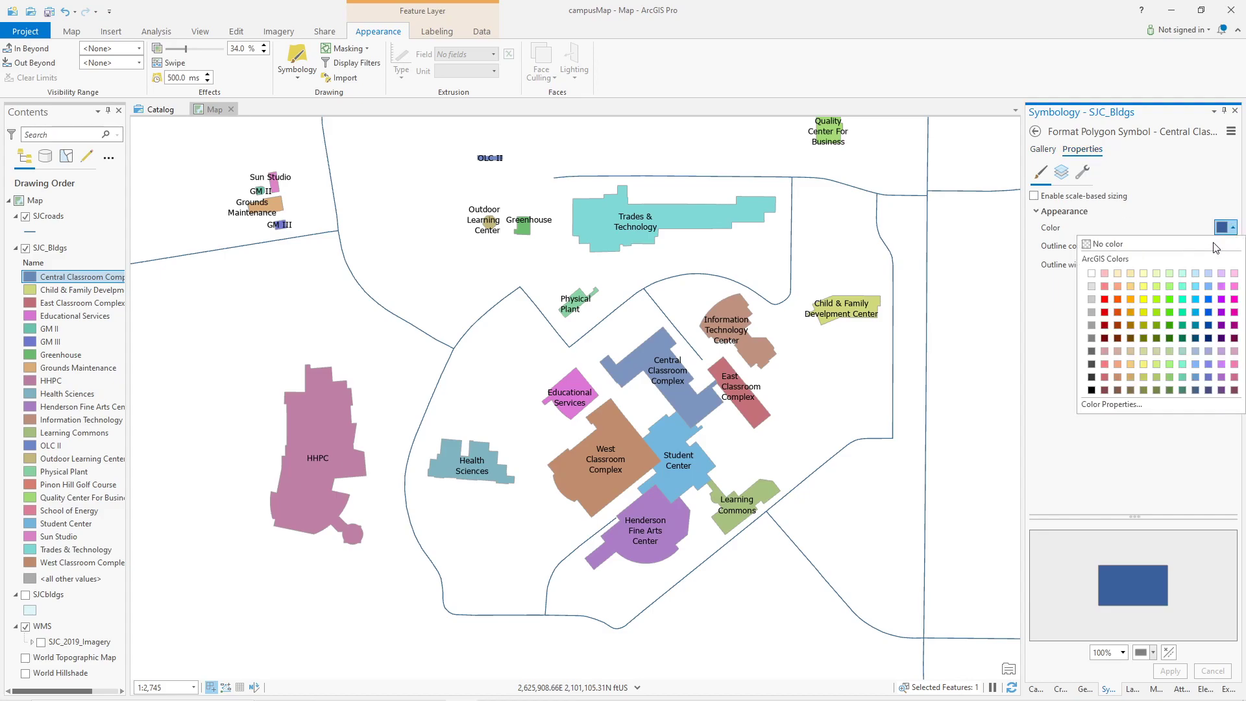
left_click(1144, 299)
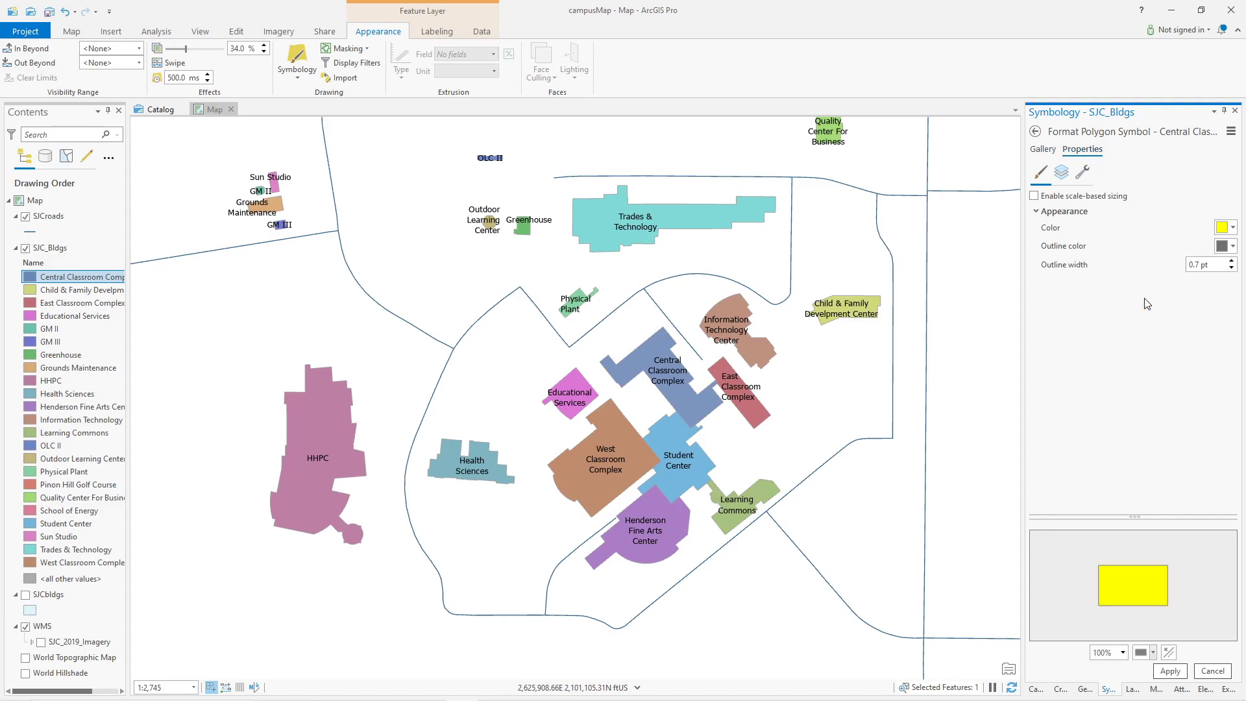
left_click(1233, 229)
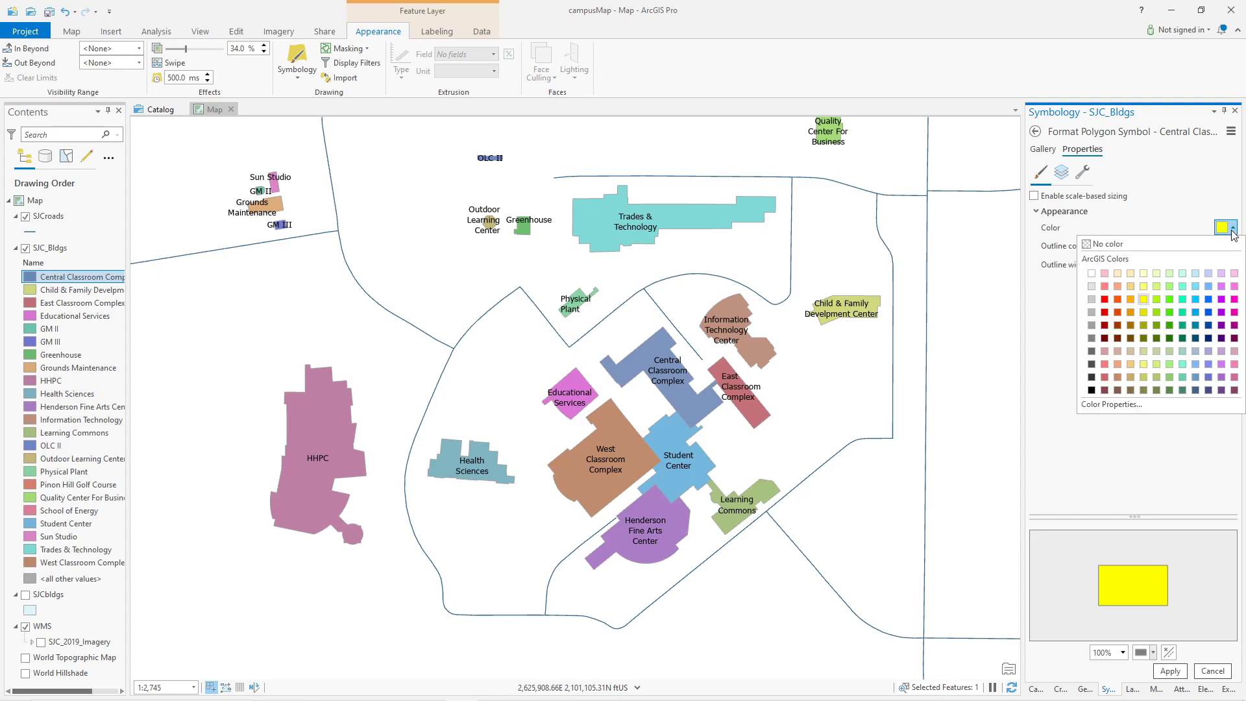
left_click(1144, 316)
left_click(1170, 670)
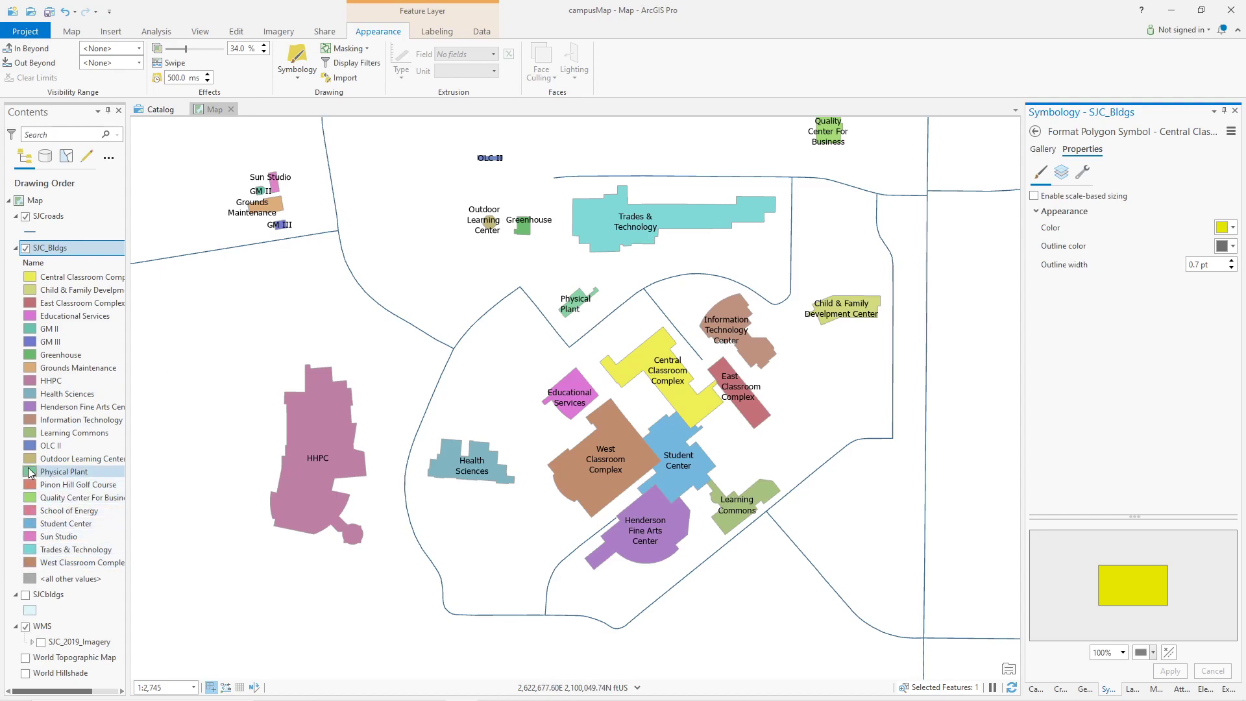
Change the fill colour of the Physical Plant symbol to bright blue and apply it.
left_click(29, 472)
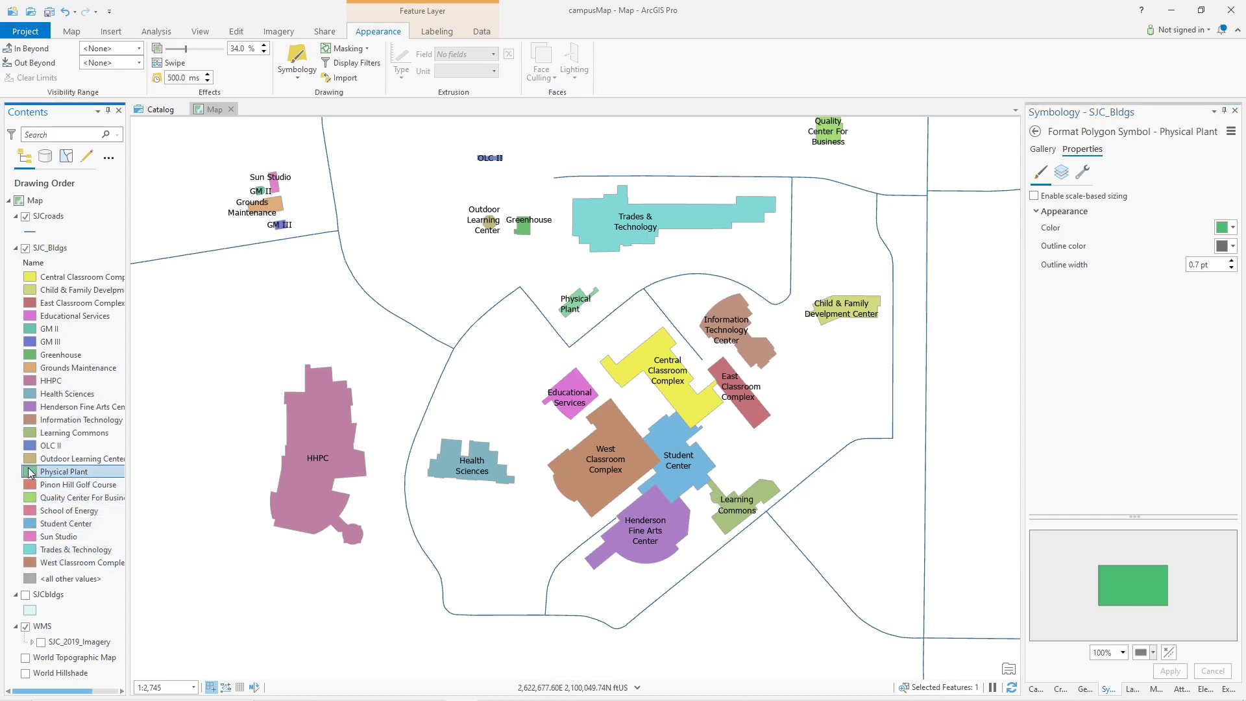
left_click(1232, 229)
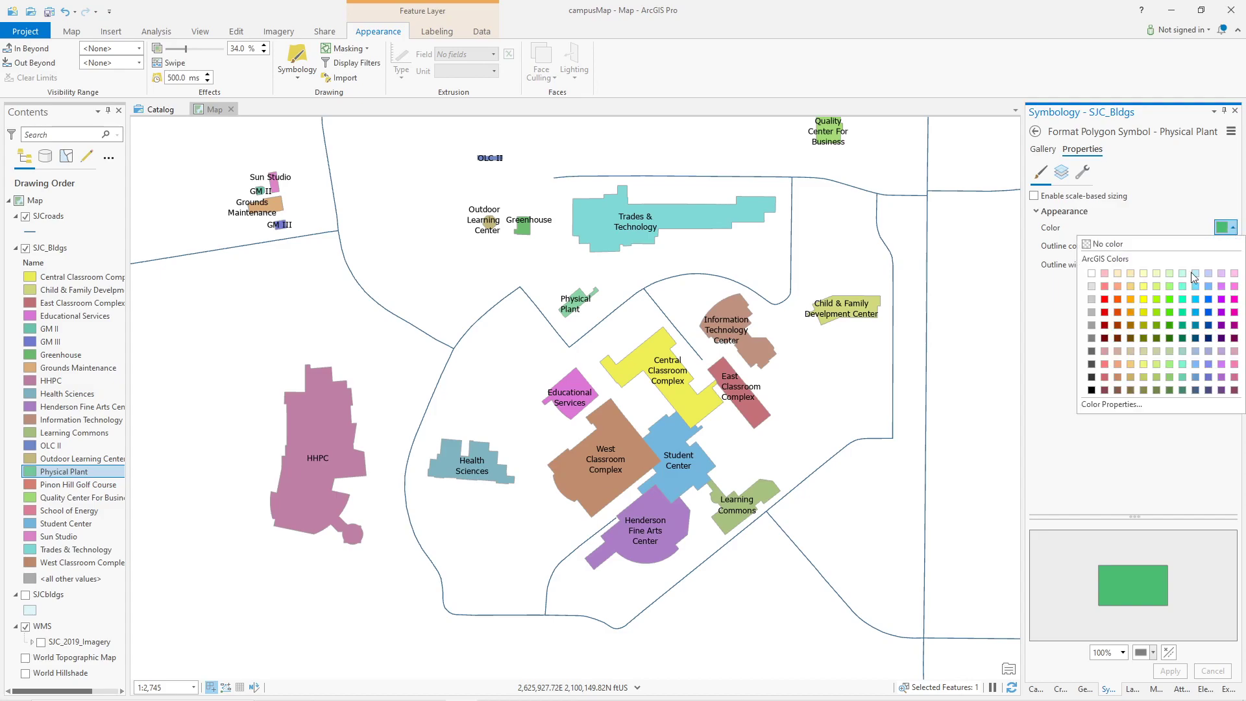
left_click(1209, 313)
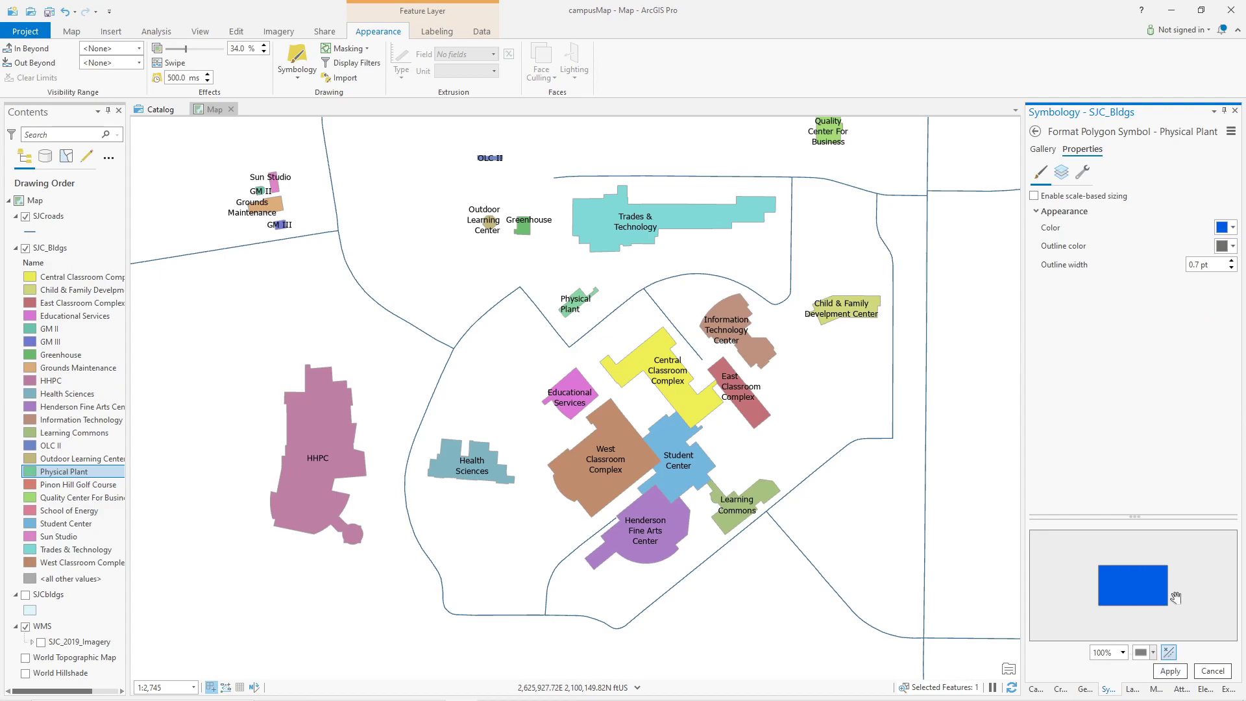
left_click(1233, 229)
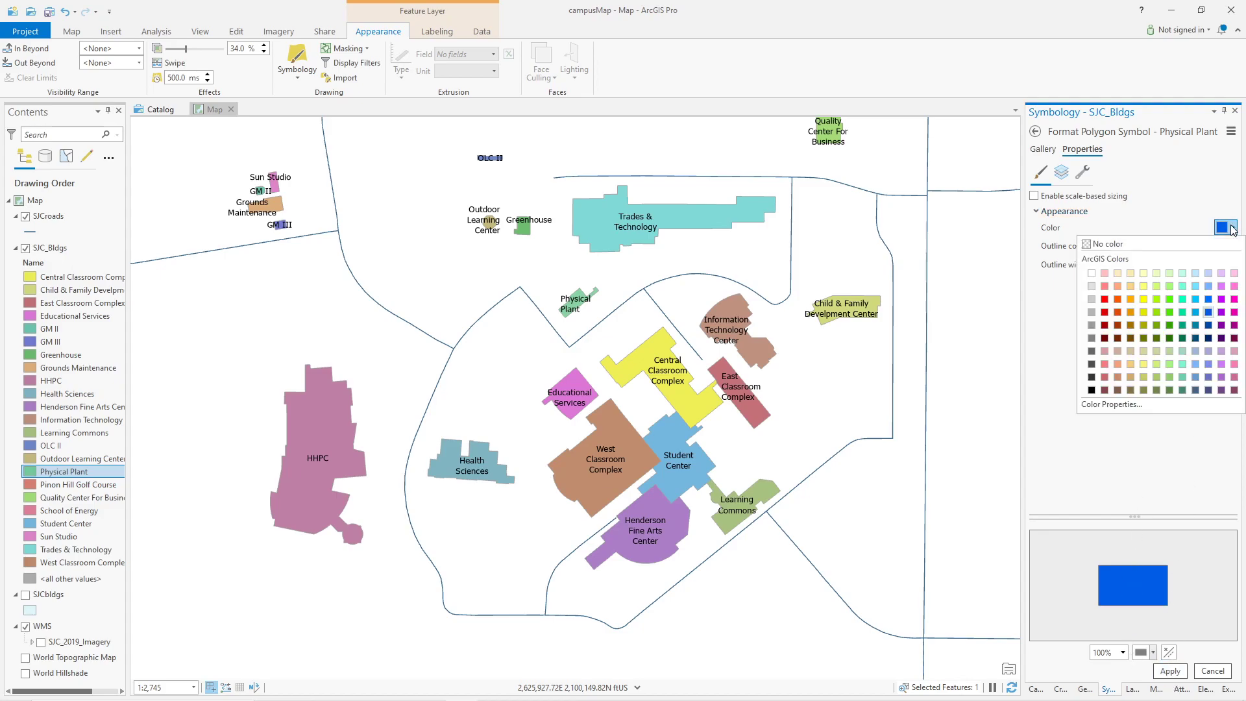
left_click(1209, 300)
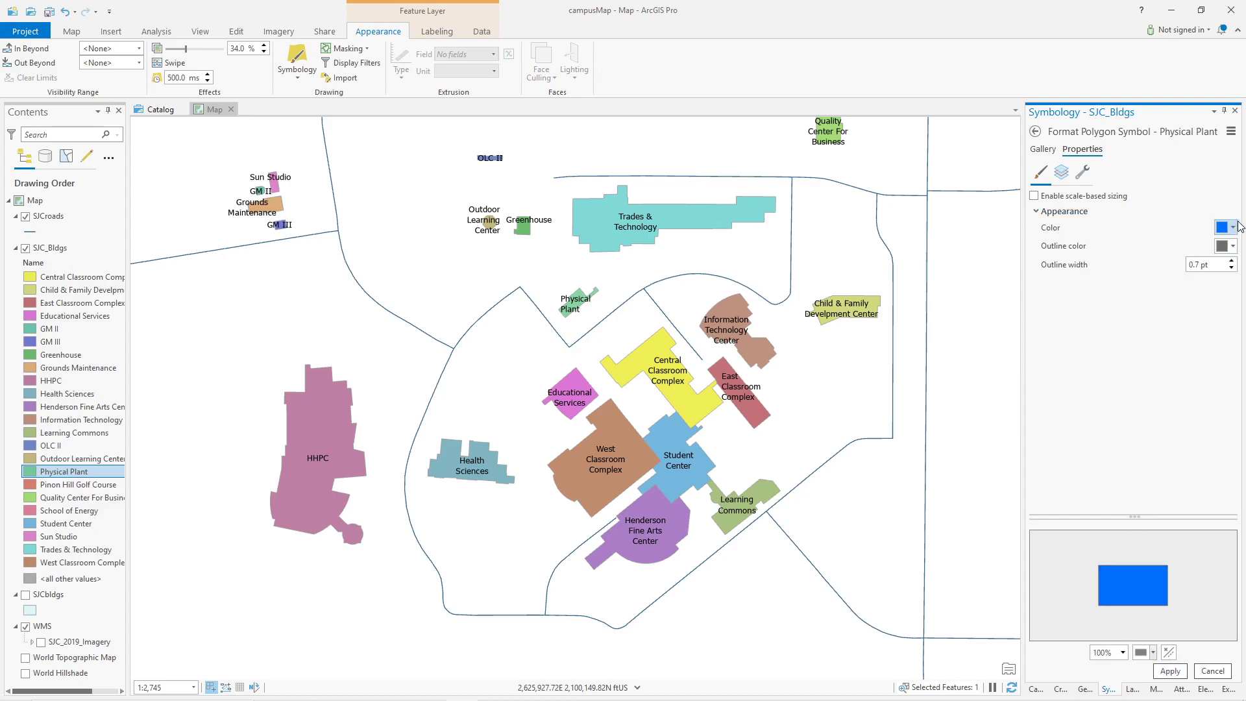
left_click(1170, 671)
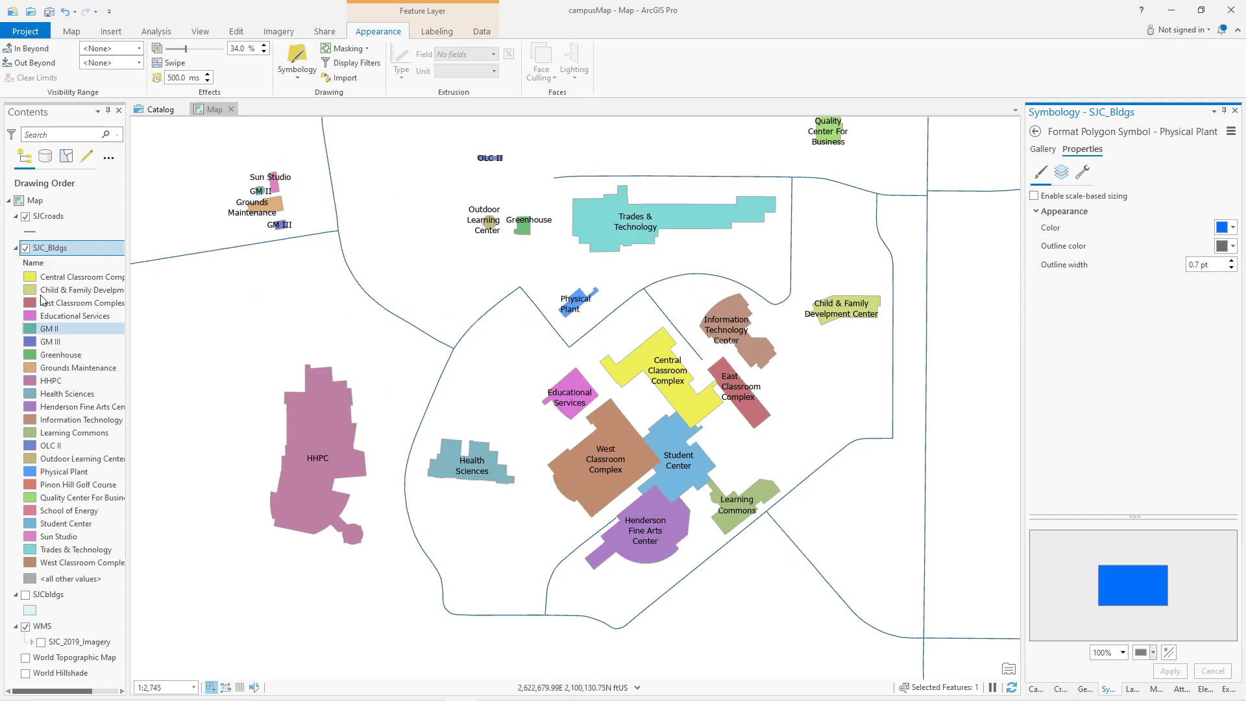
Examine the SJCroads attribute table at full size for a field with complete road names, and close it.
double_click(46, 216, "ctrl")
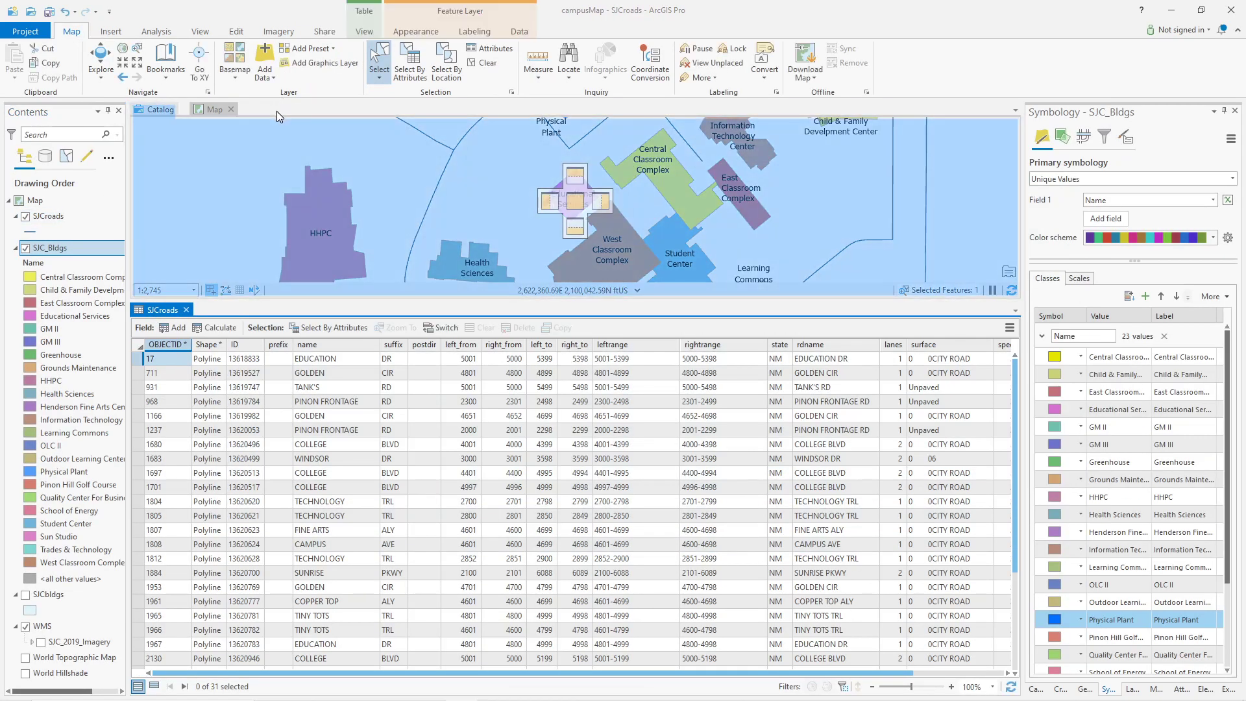
left_click_drag(162, 310, 277, 112)
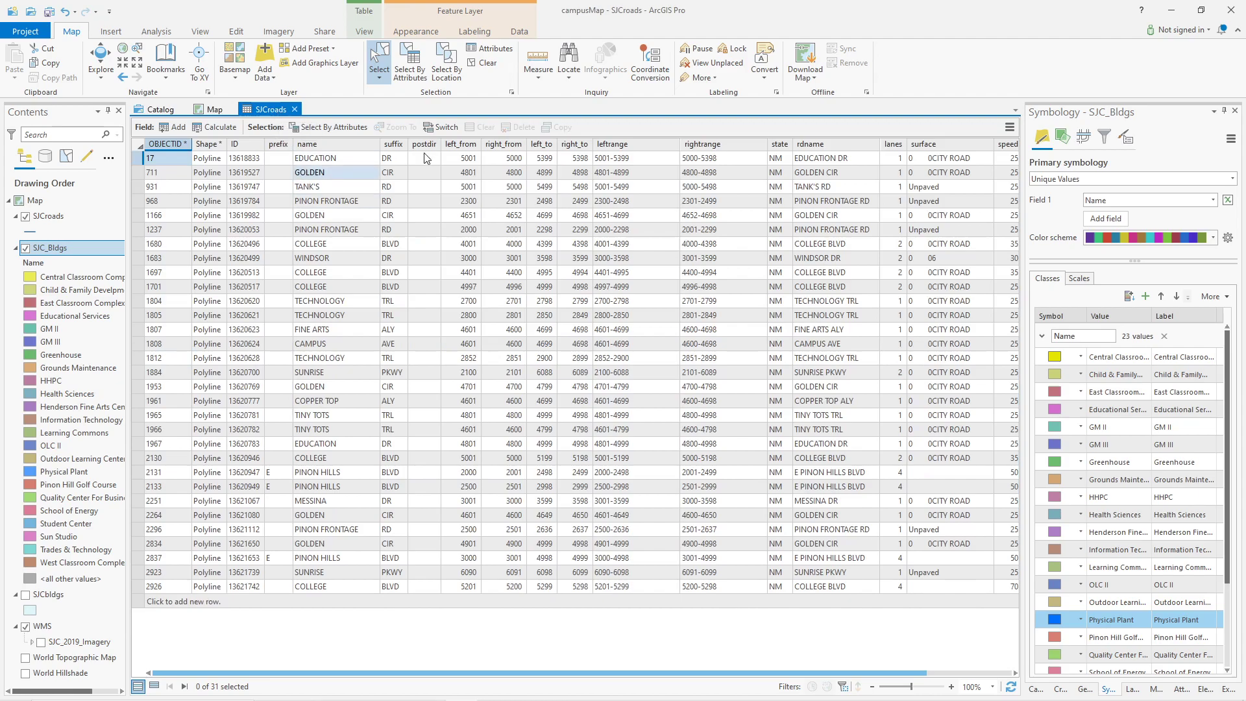
left_click(628, 159)
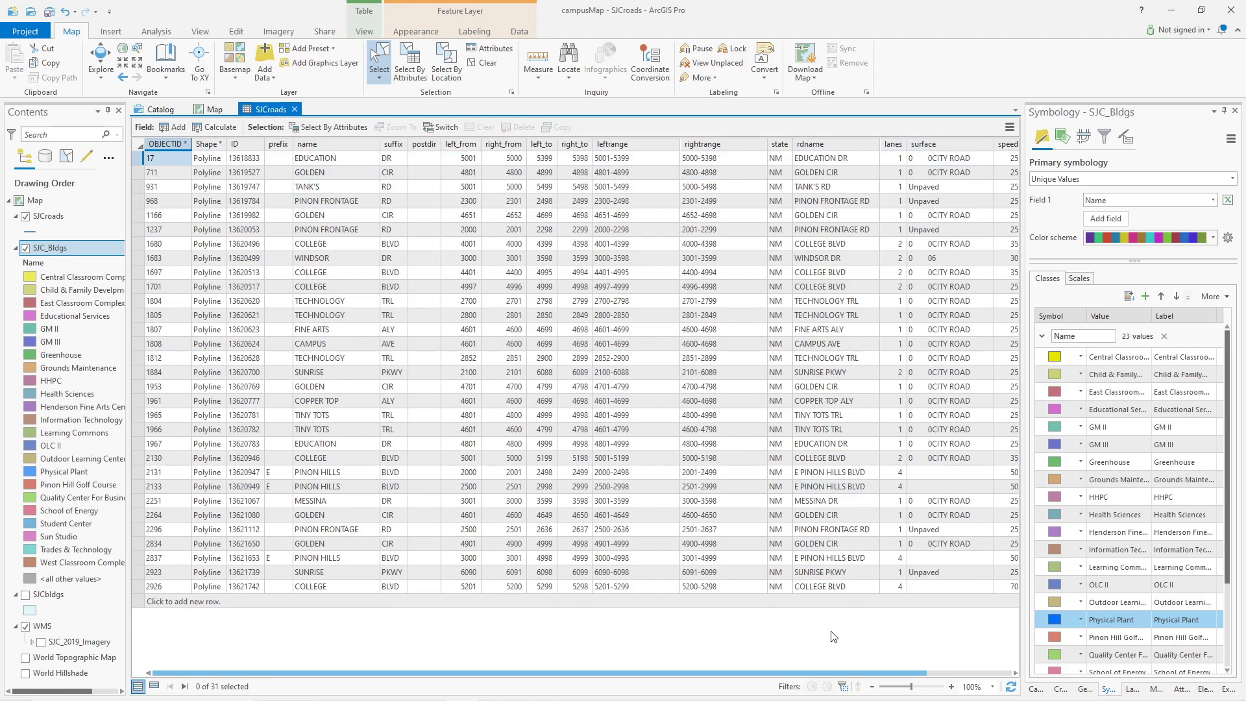
mouse_move(865, 678)
left_mouse_down()
mouse_move(951, 677)
mouse_move(870, 679)
left_mouse_up()
left_click(294, 109)
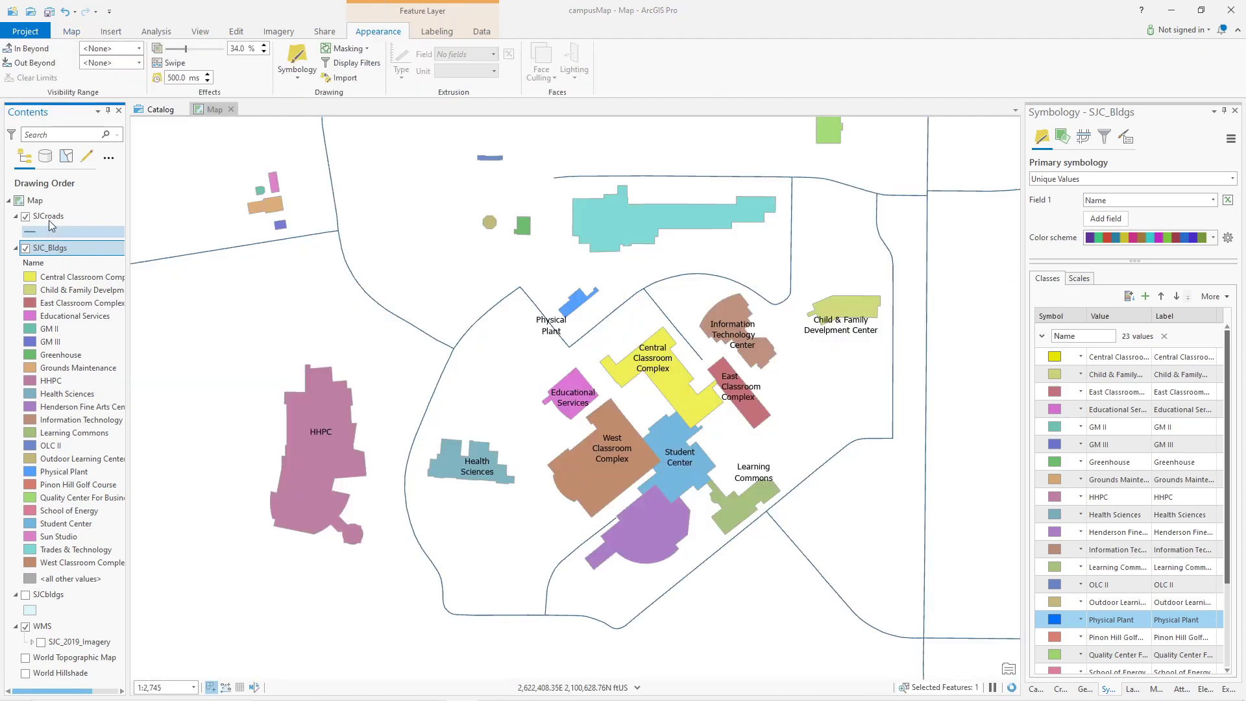
Turn on labels for the SJCroads layer using the rdname field as the label text.
left_click(49, 216)
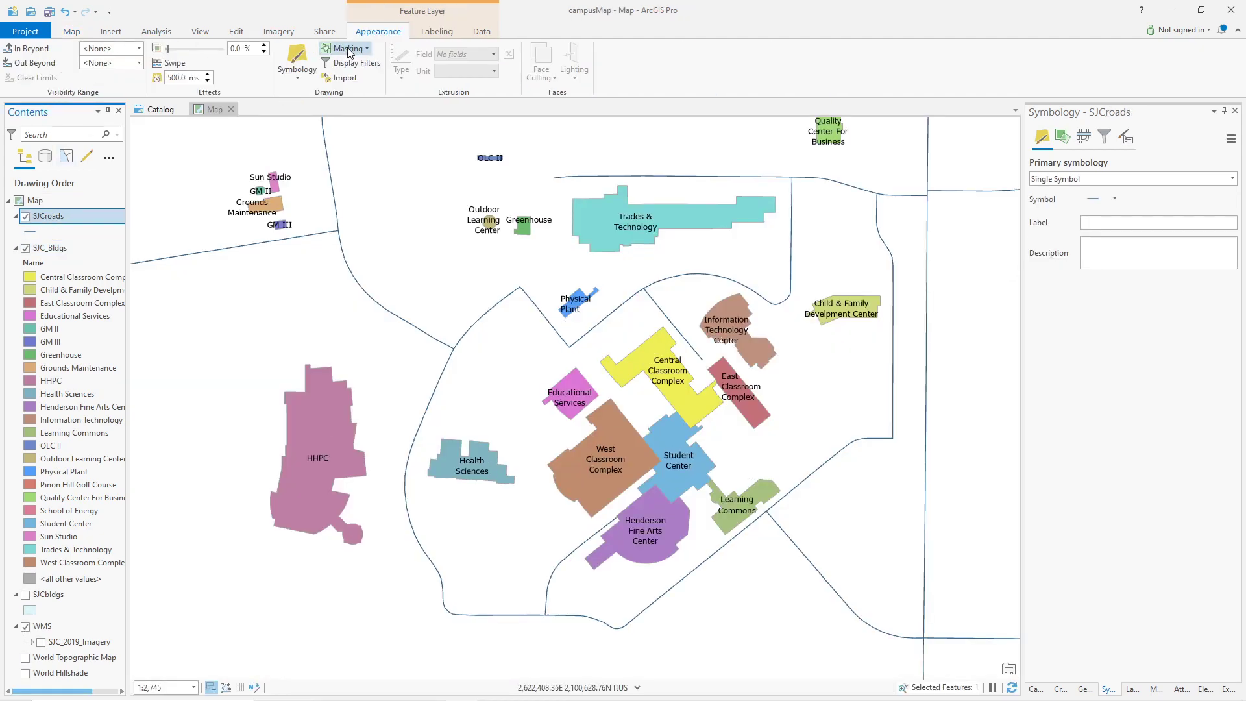
left_click(427, 33)
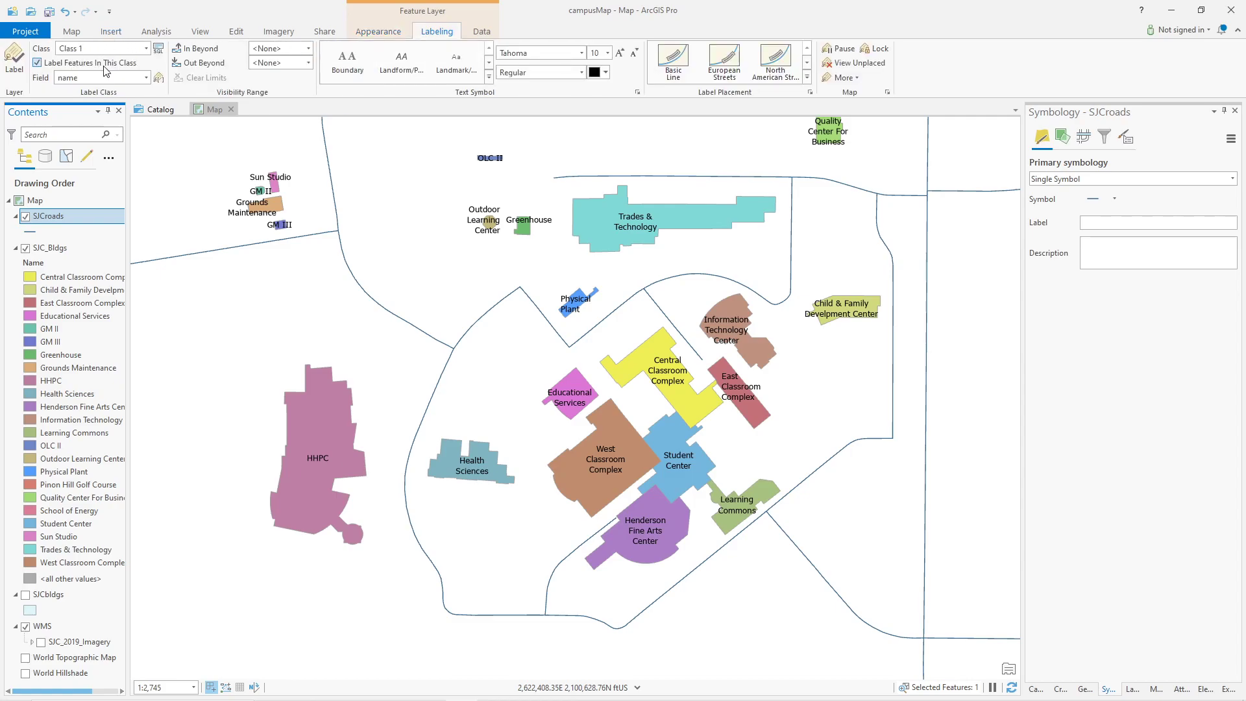
left_click(146, 79)
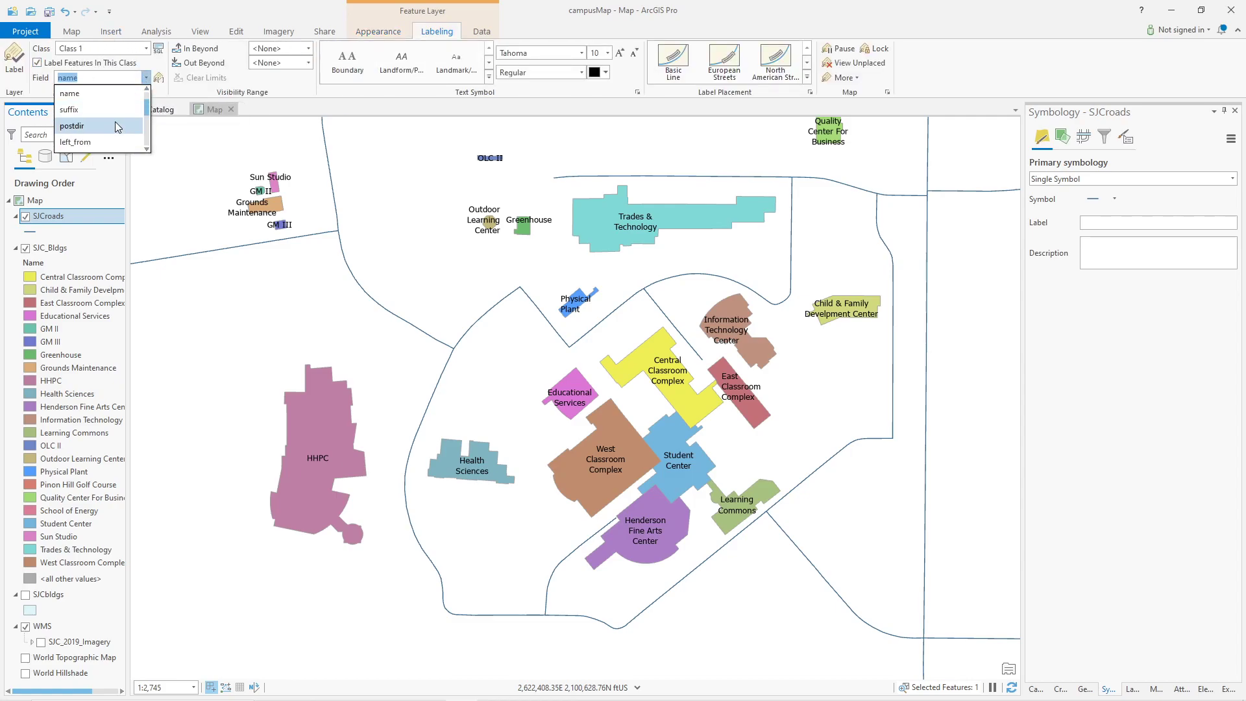
scroll(110, 134, "down", 3)
scroll(101, 118, "up", 1)
left_click(96, 111)
left_click(9, 63)
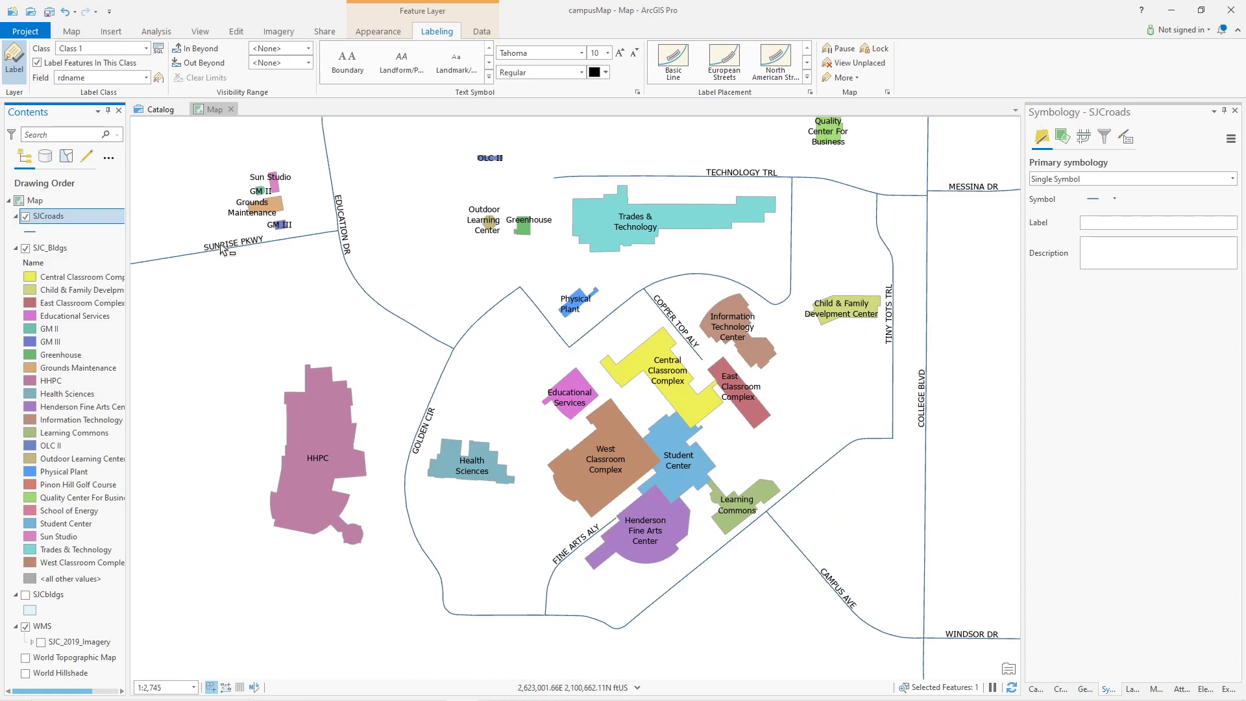
Change the SJCroads line symbol to light grey with a width of 5 pt and apply it.
left_click(31, 231)
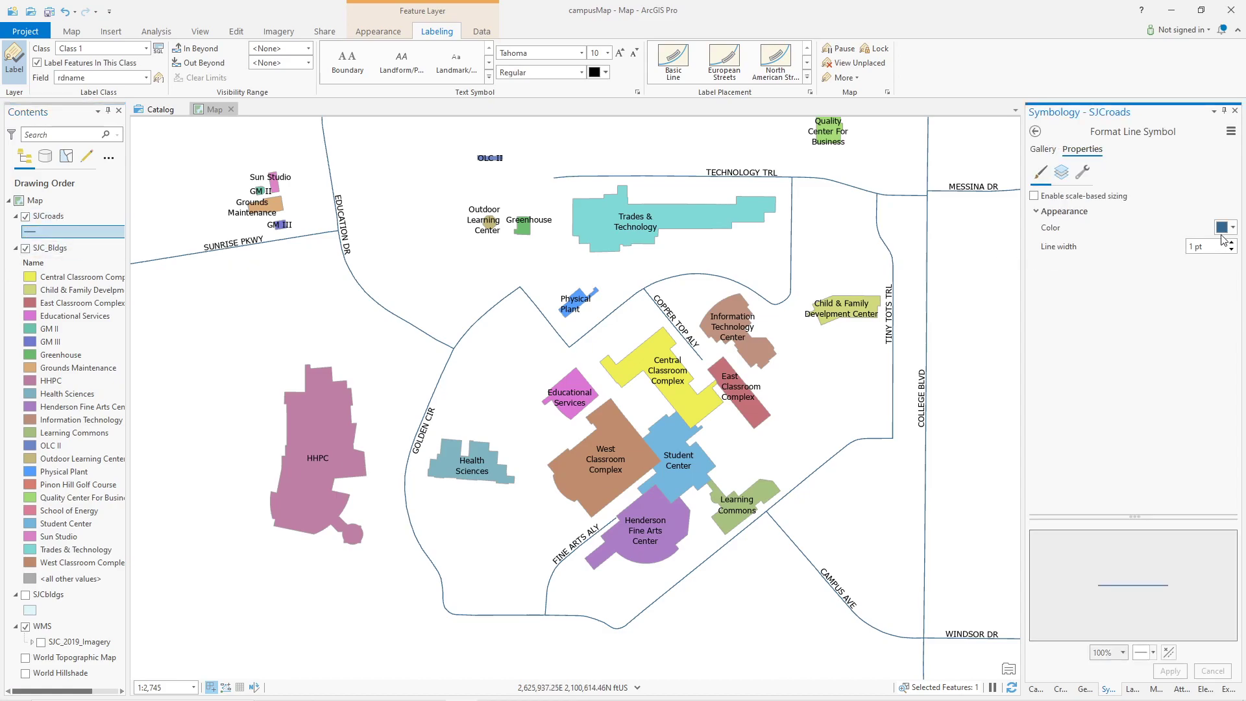
left_click(1234, 228)
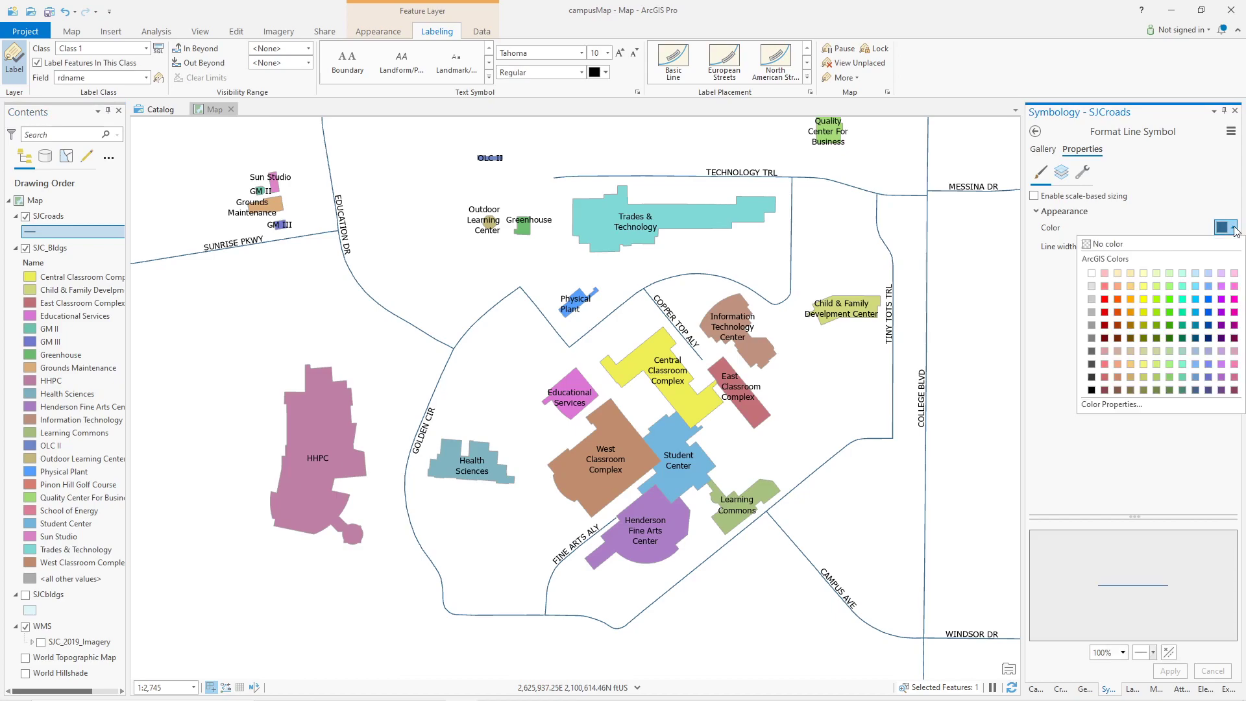
left_click(1092, 286)
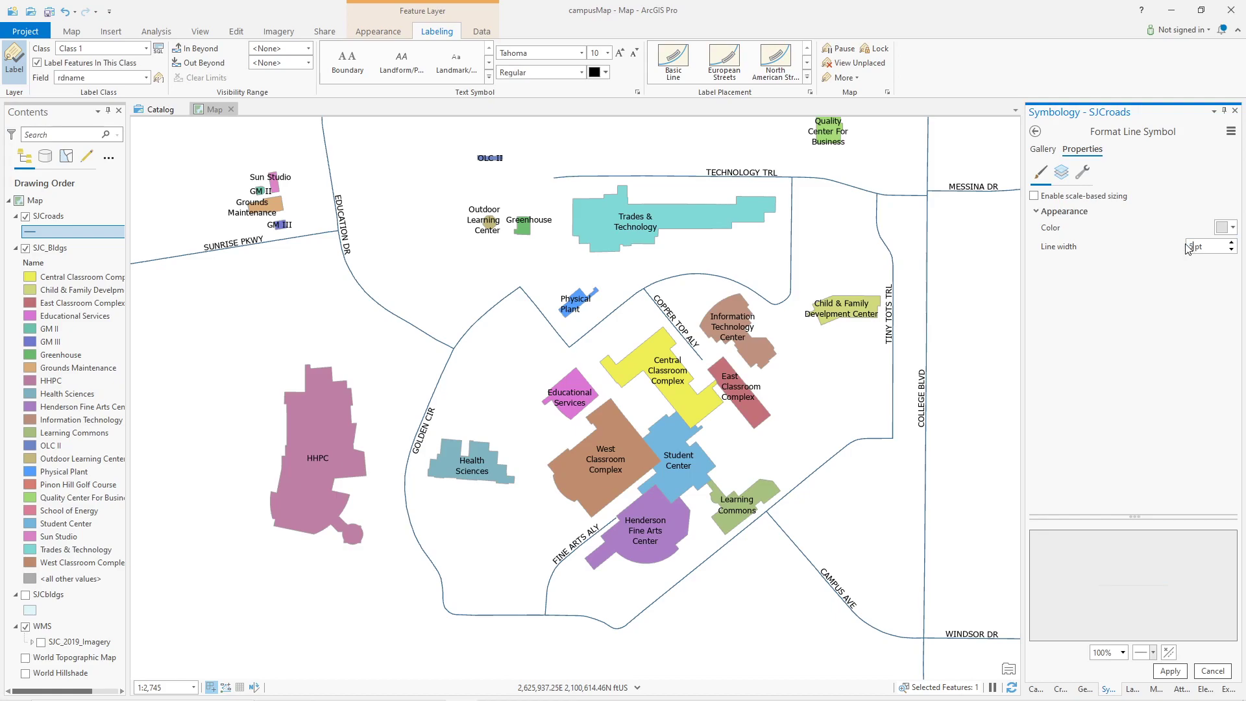
left_click(1175, 669)
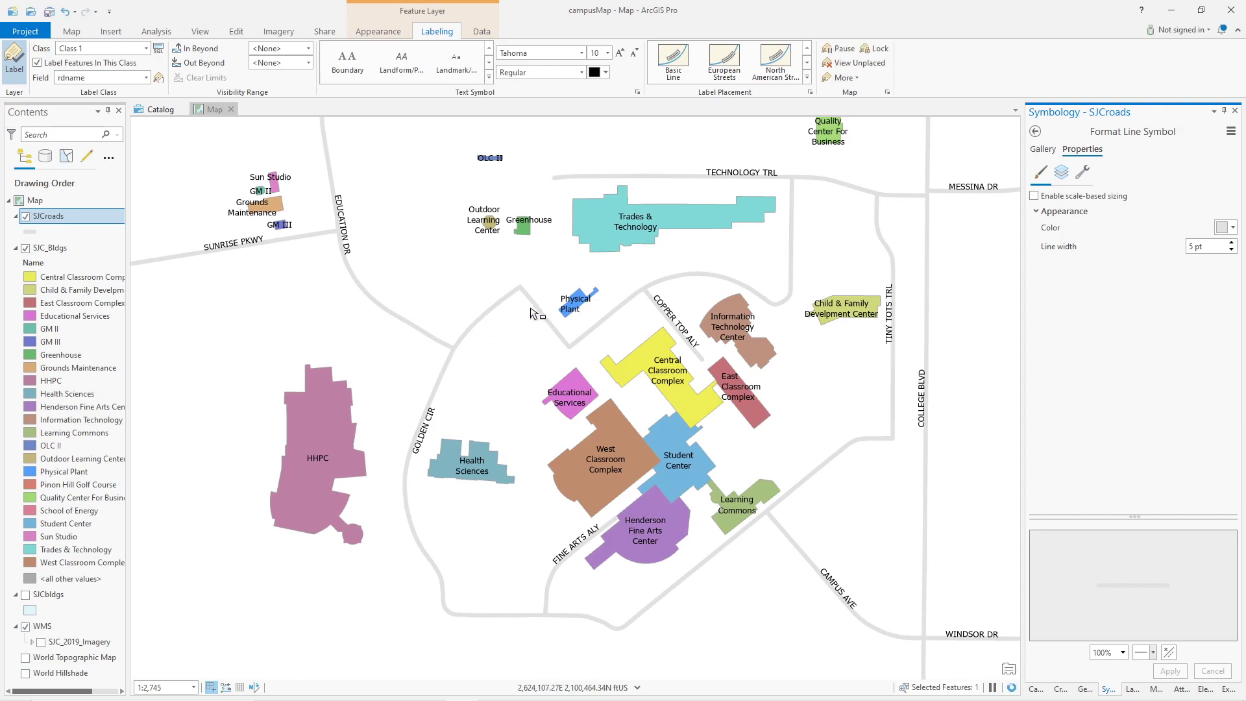
Show the SJC_2019_Imagery layer and apply a semi-transparent white halo to the SJCroads labels.
left_click(41, 643)
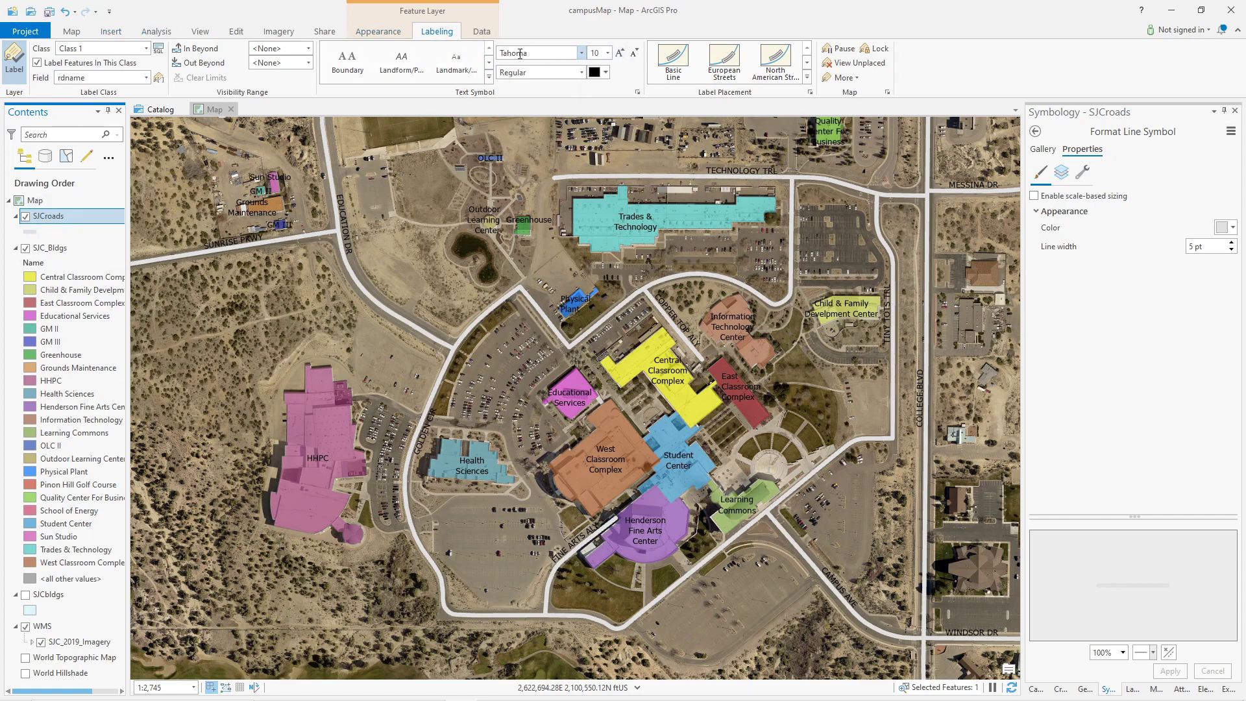
left_click(638, 92)
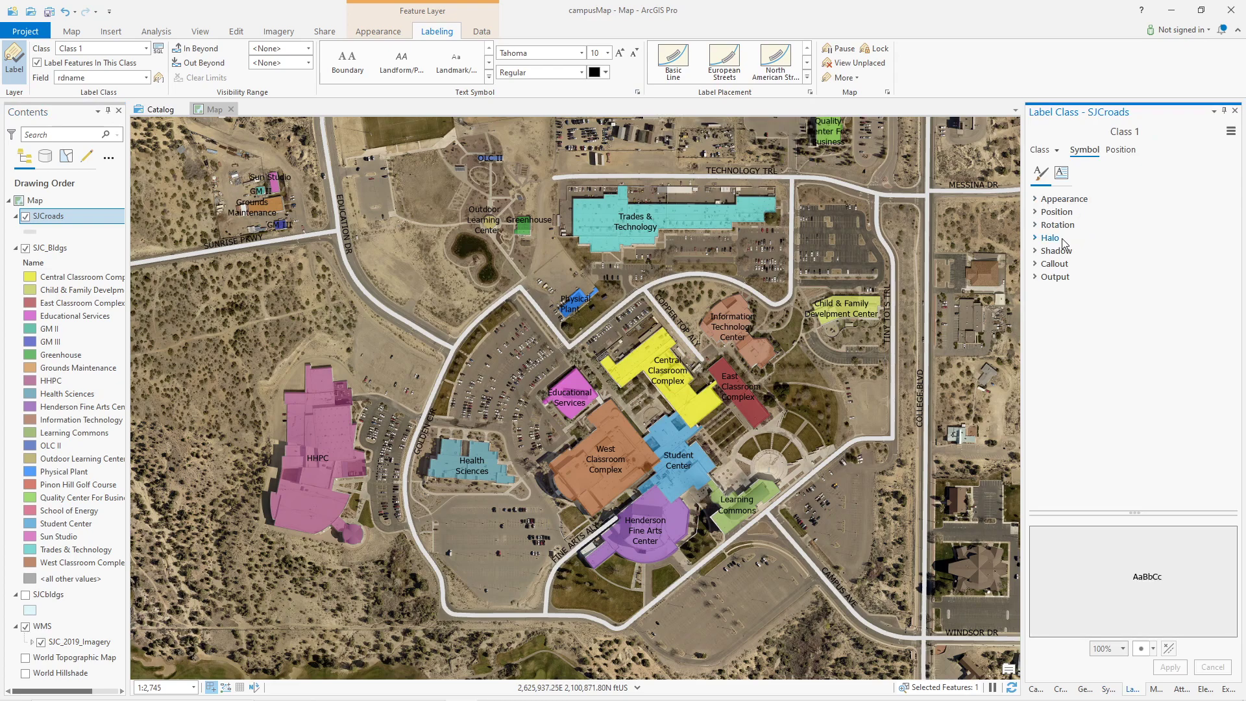
left_click(1037, 238)
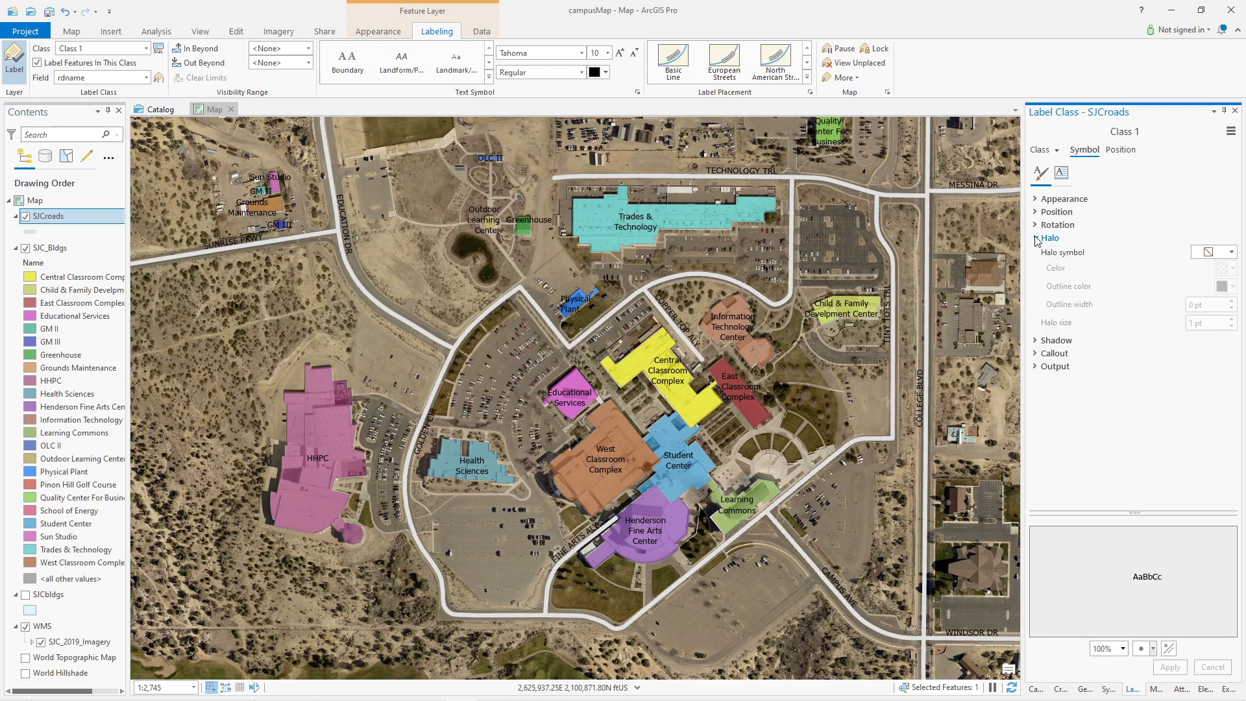
left_click(1233, 252)
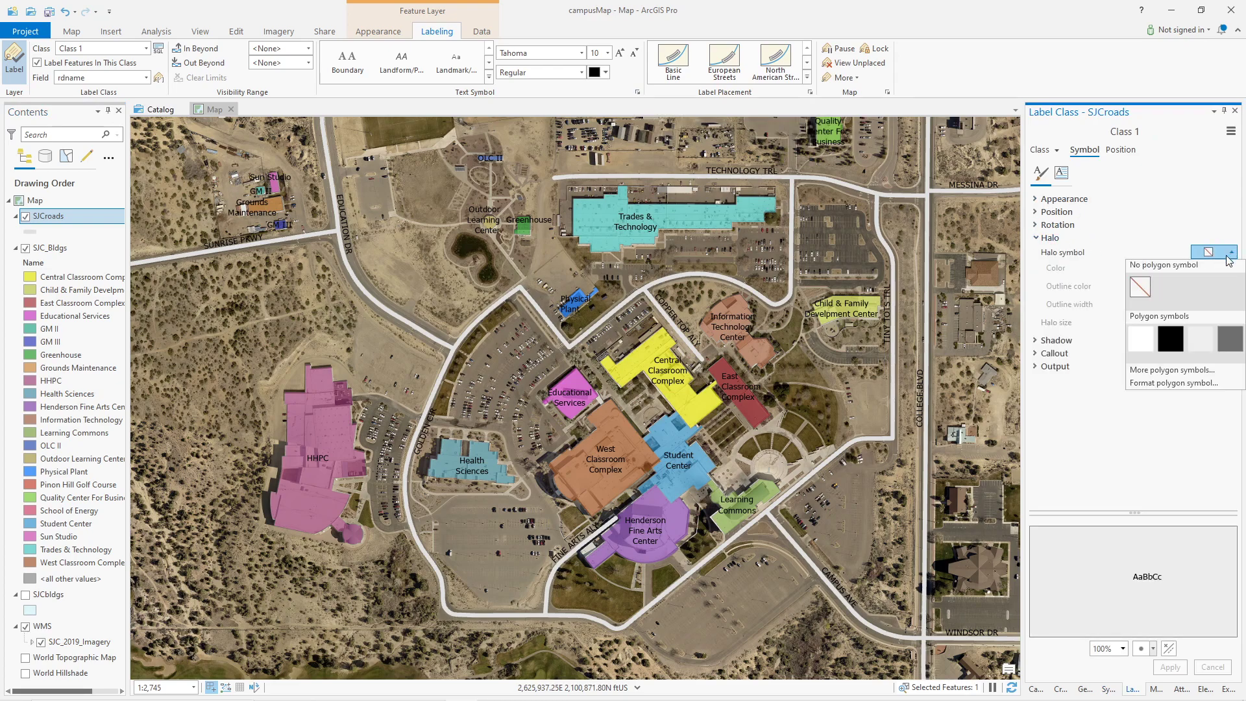
left_click(1199, 339)
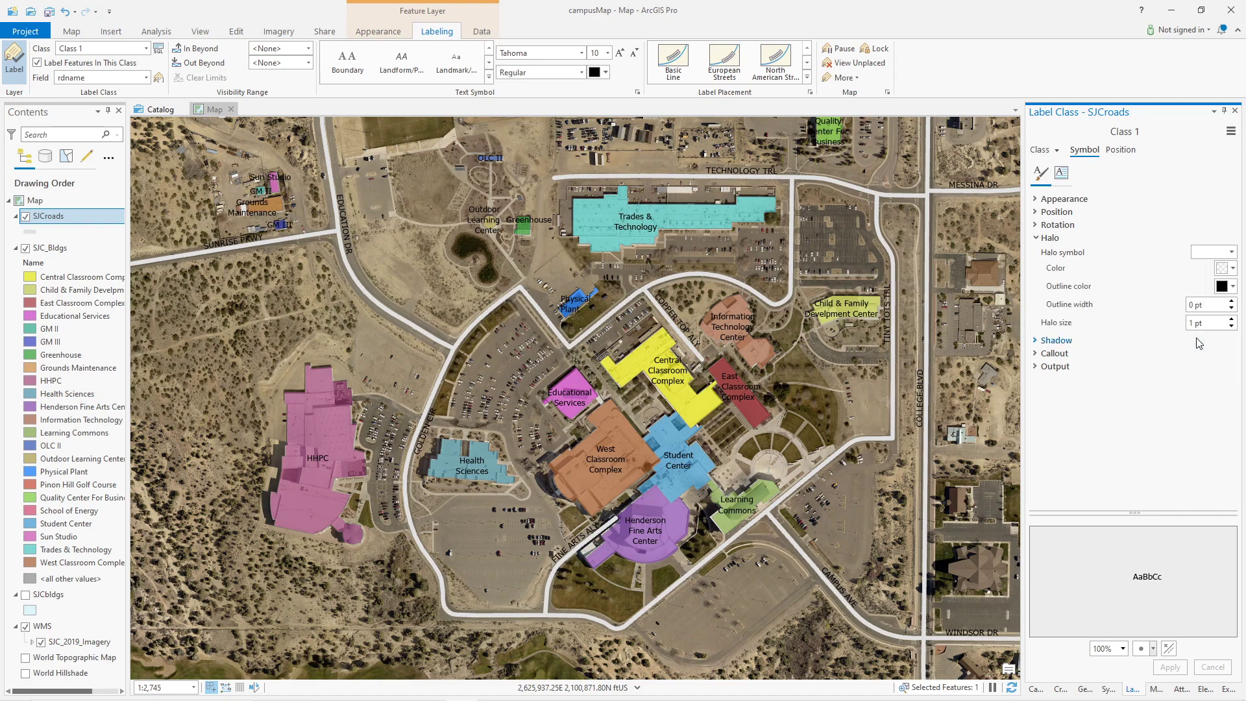
left_click(1170, 667)
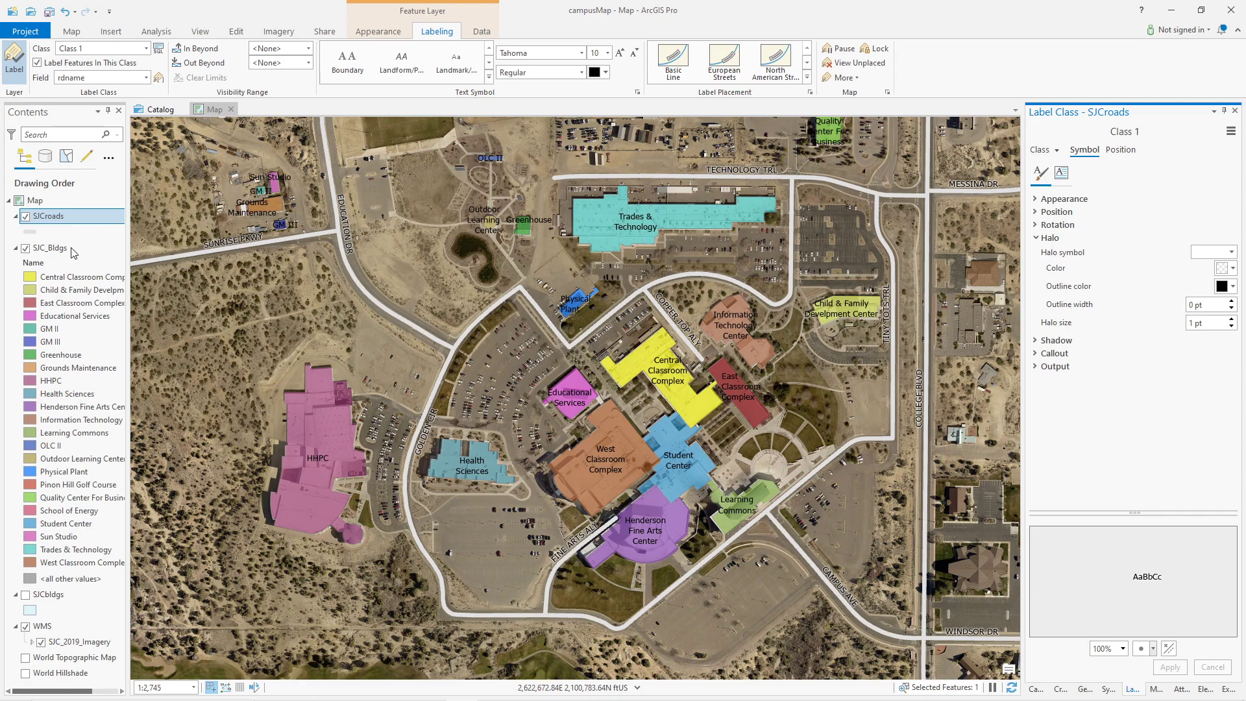
Apply the same semi-transparent white halo to the SJC_Bldgs labels.
left_click(53, 248)
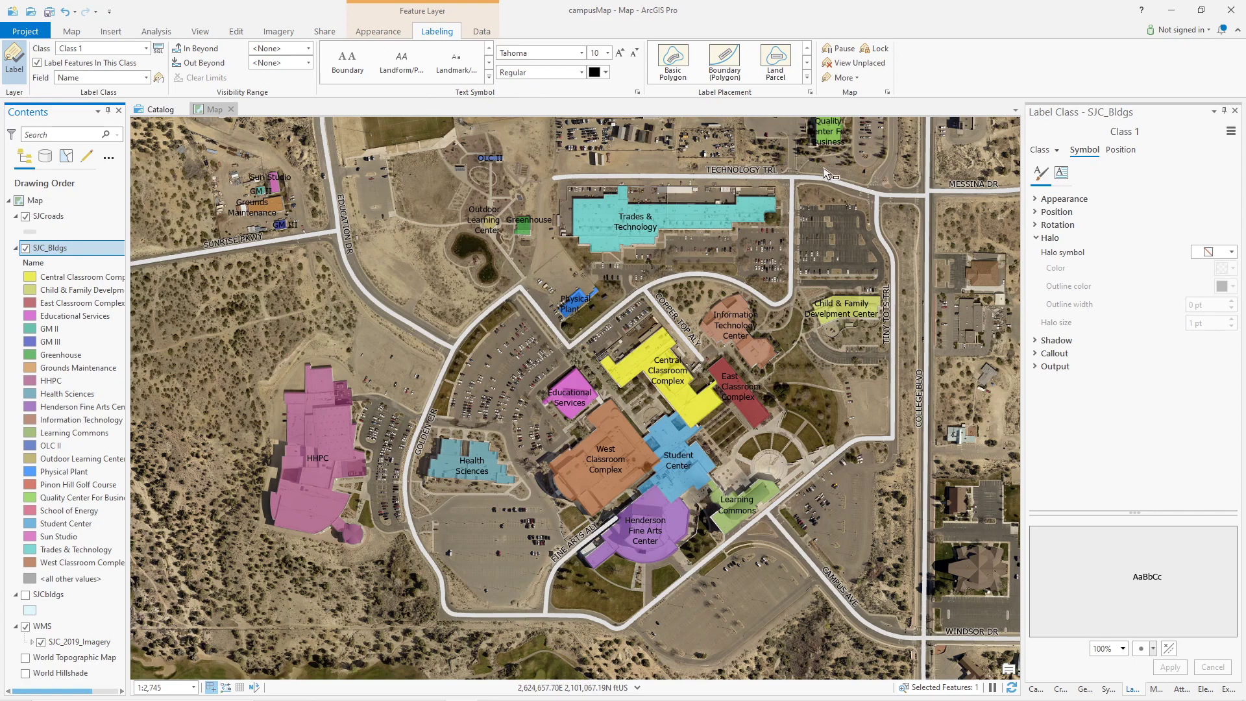
left_click(1232, 253)
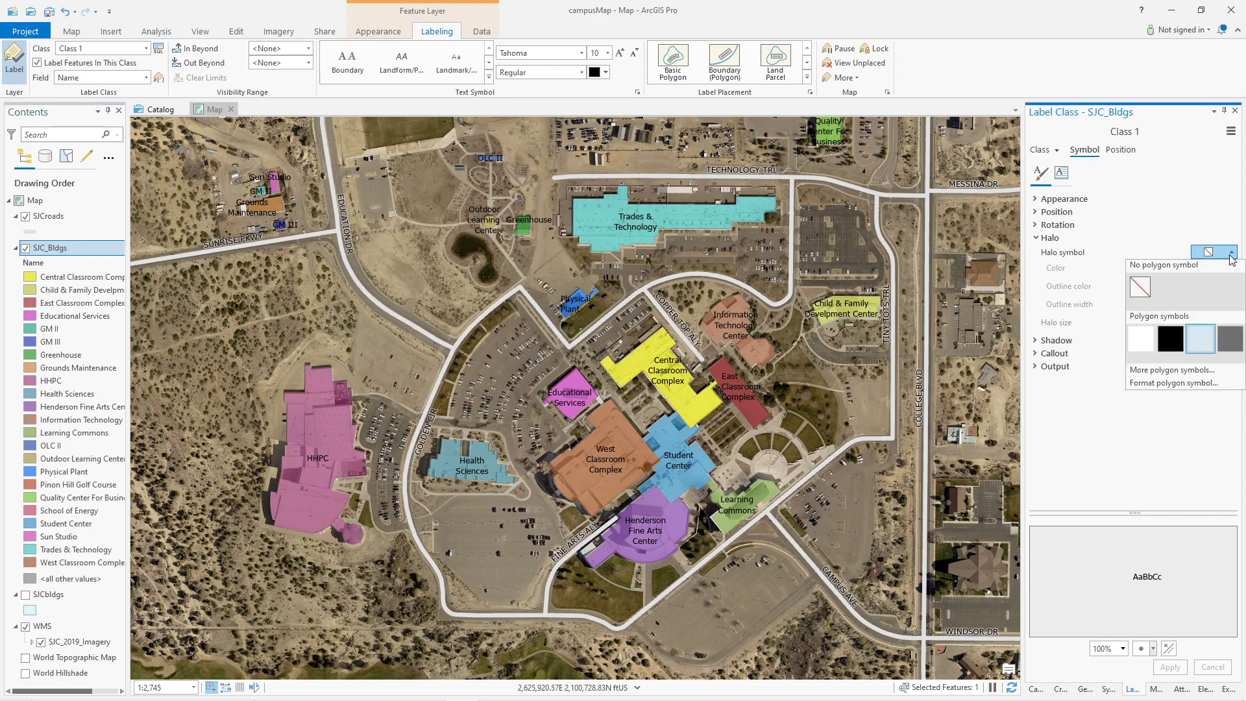
left_click(1200, 340)
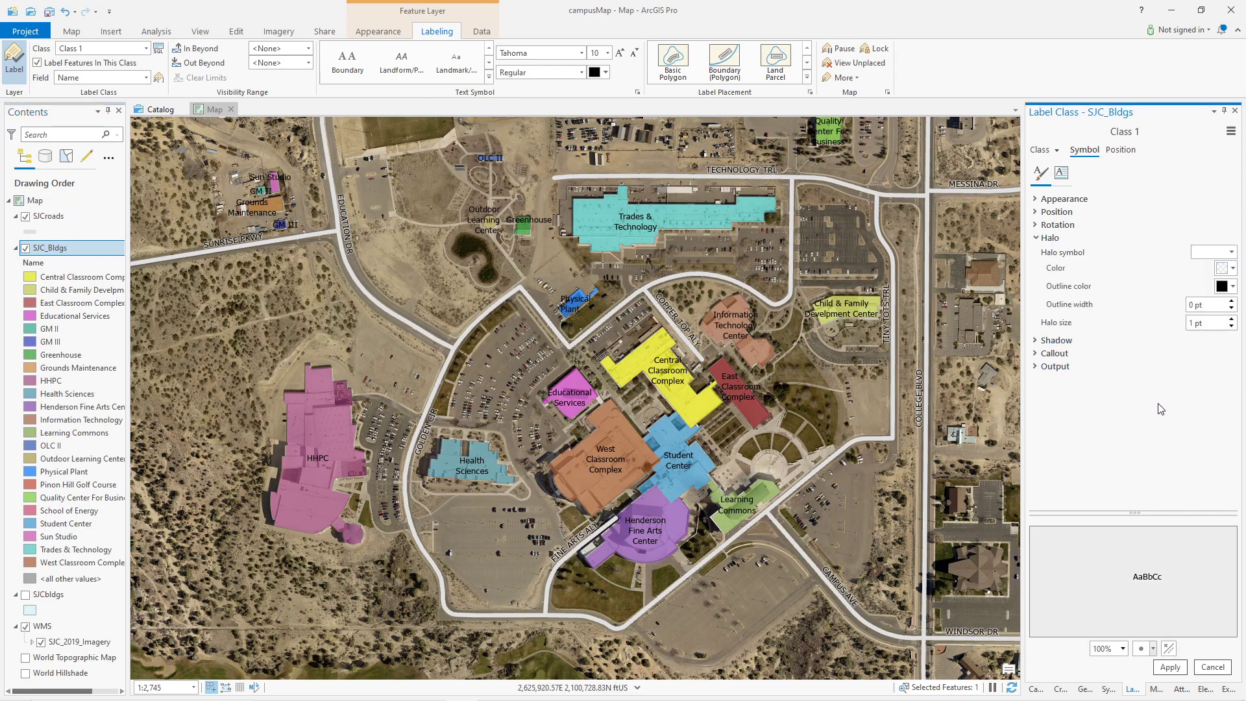
left_click(1174, 667)
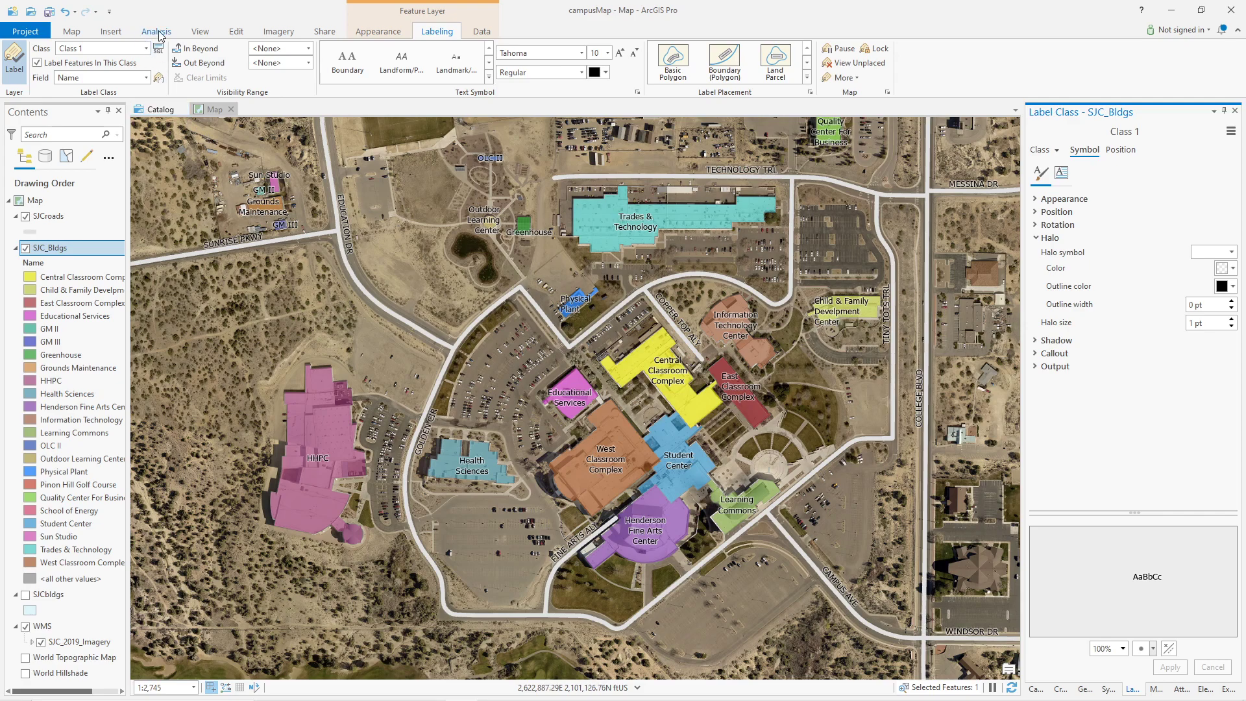
Create a new layout with an ANSI portrait Letter page, 8.5 × 11 in.
left_click(235, 32)
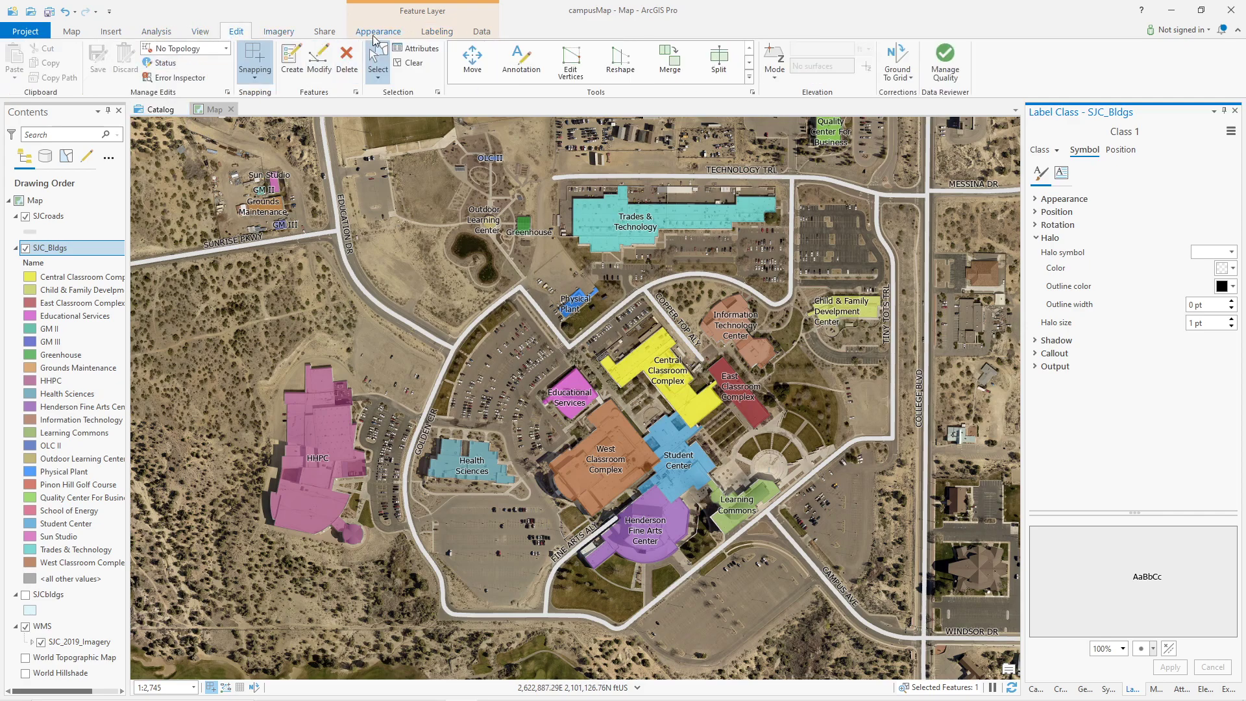
left_click(110, 33)
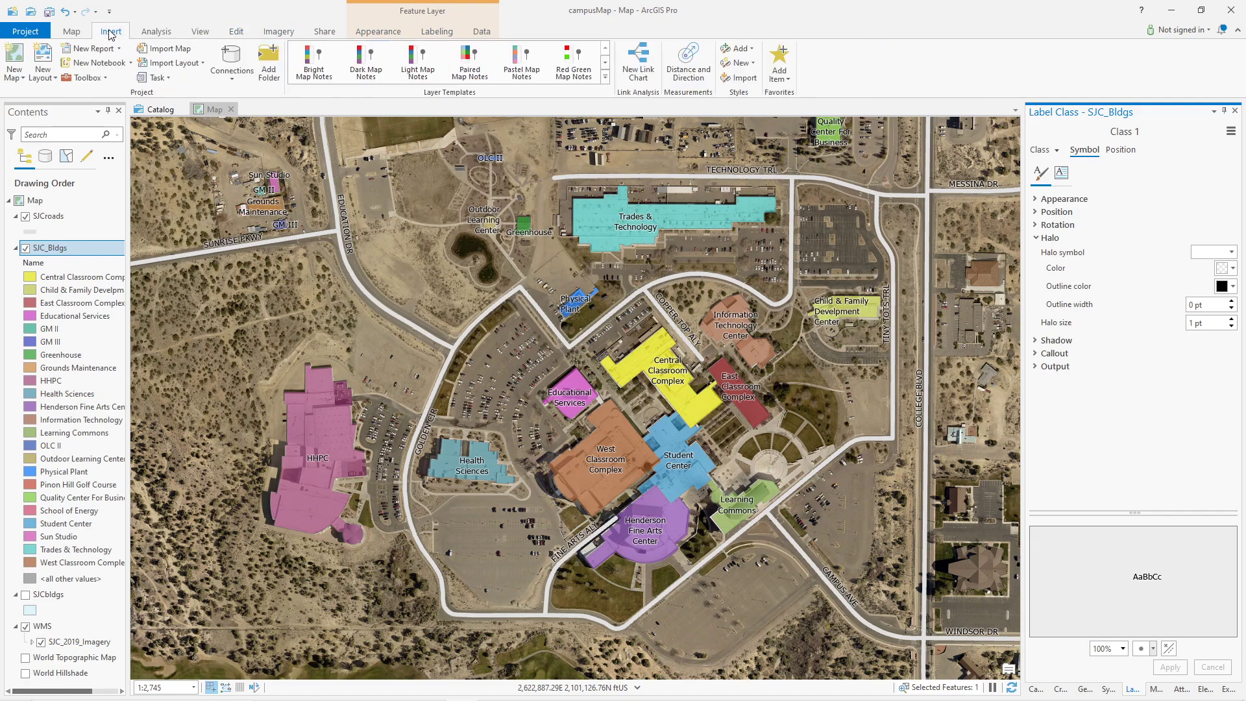
left_click(42, 58)
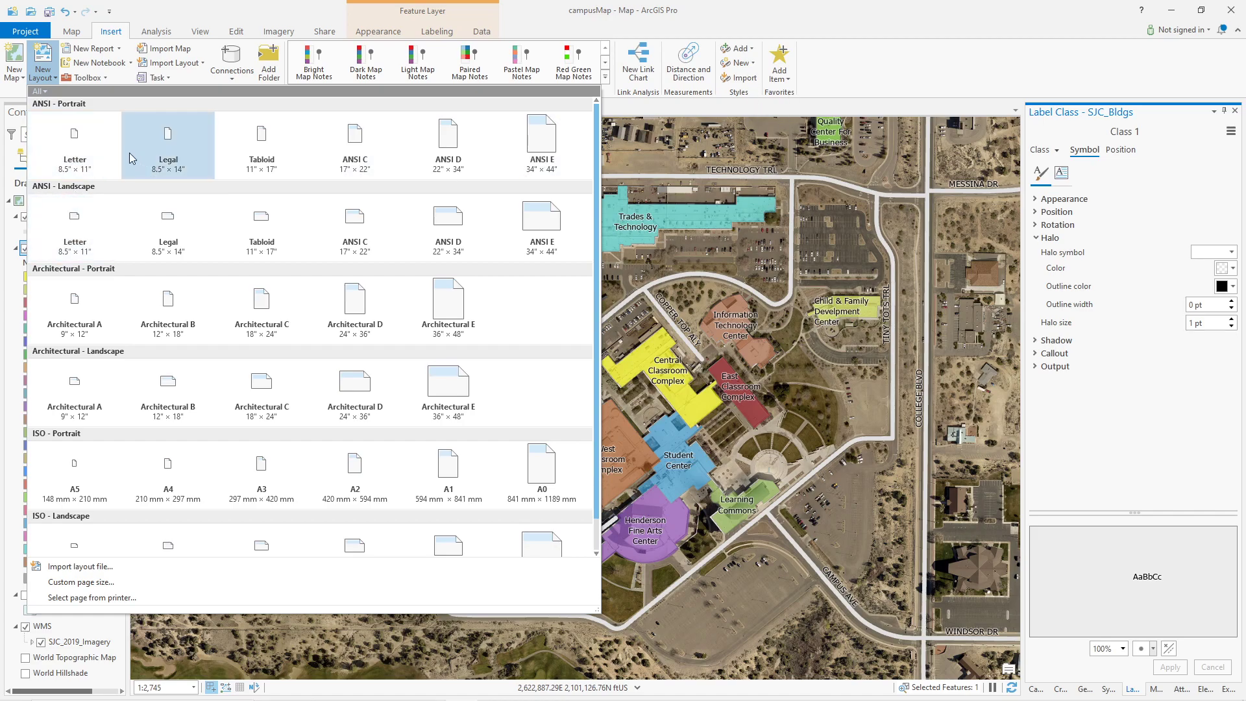
left_click(71, 138)
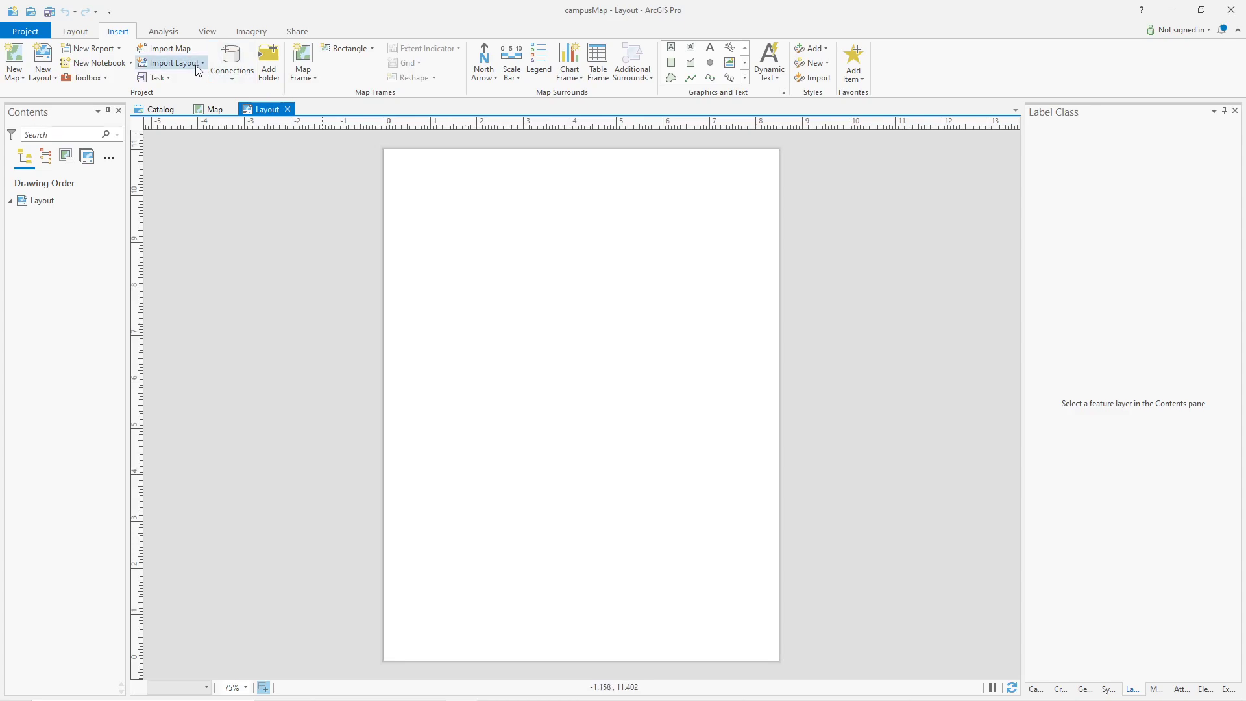
Insert a map frame with the current 1:2,745 map view, about 8.14 × 10.62 in, nearly filling the page.
left_click(302, 68)
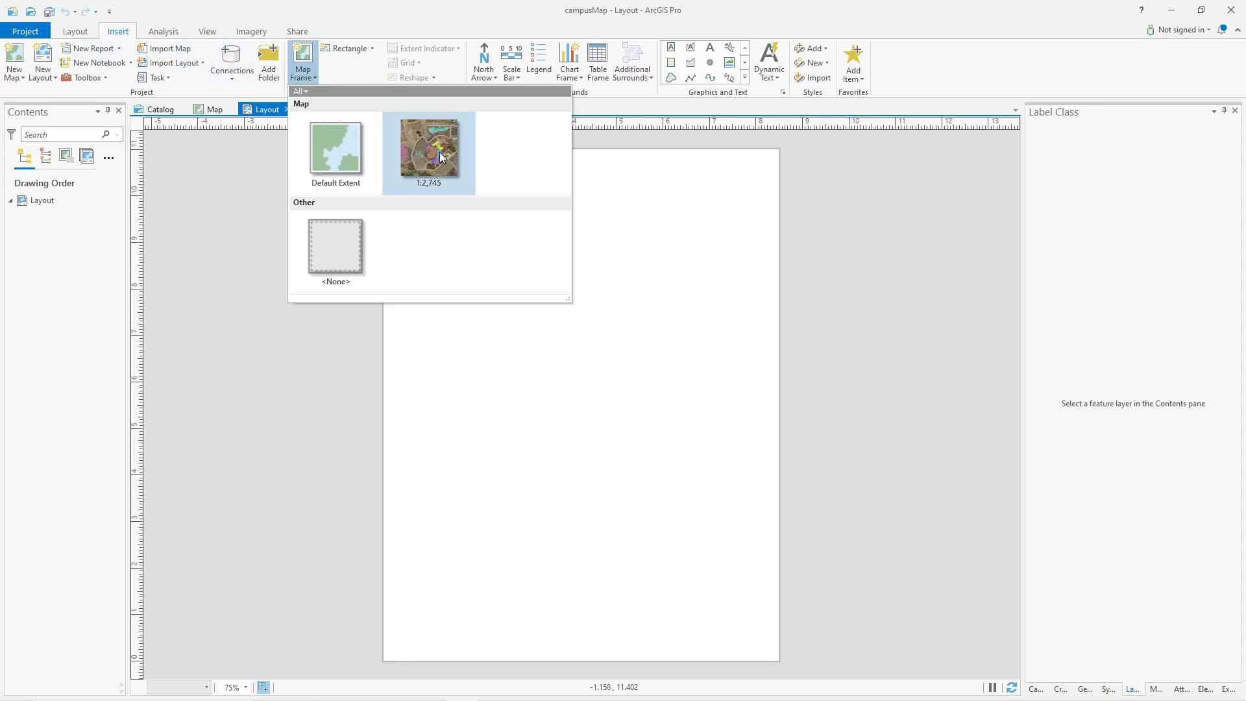
left_click(440, 157)
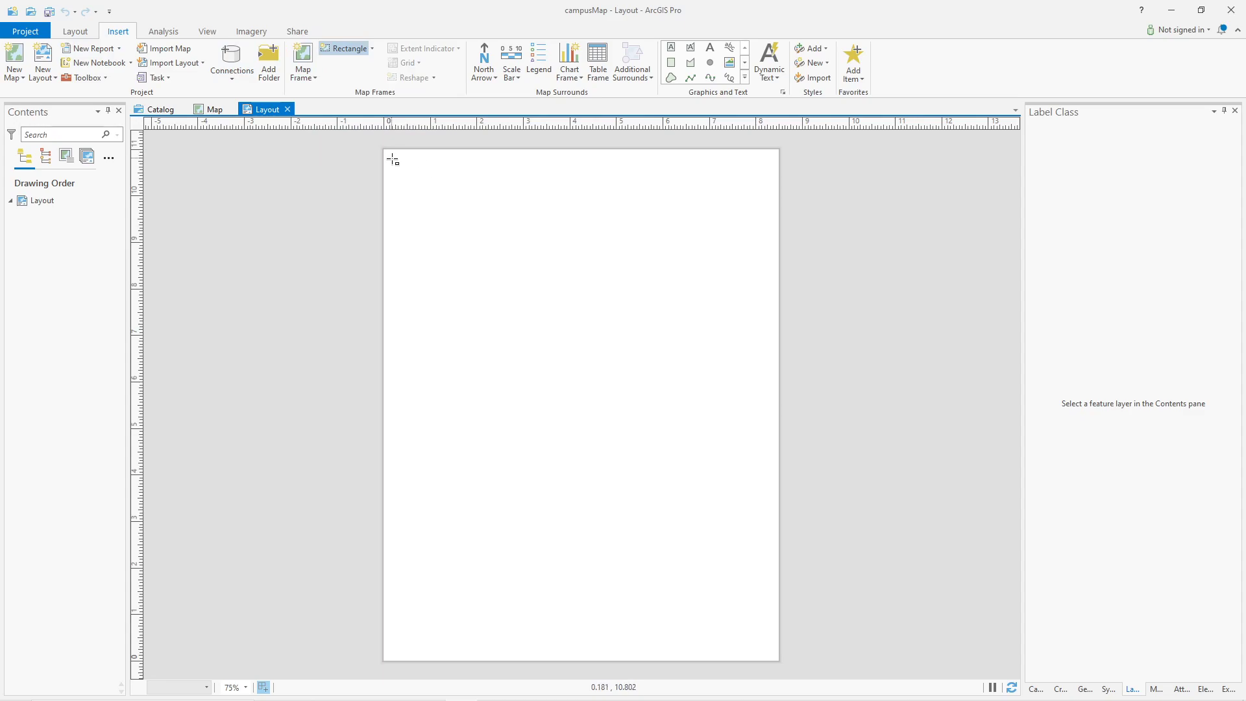
left_click_drag(393, 159, 771, 653)
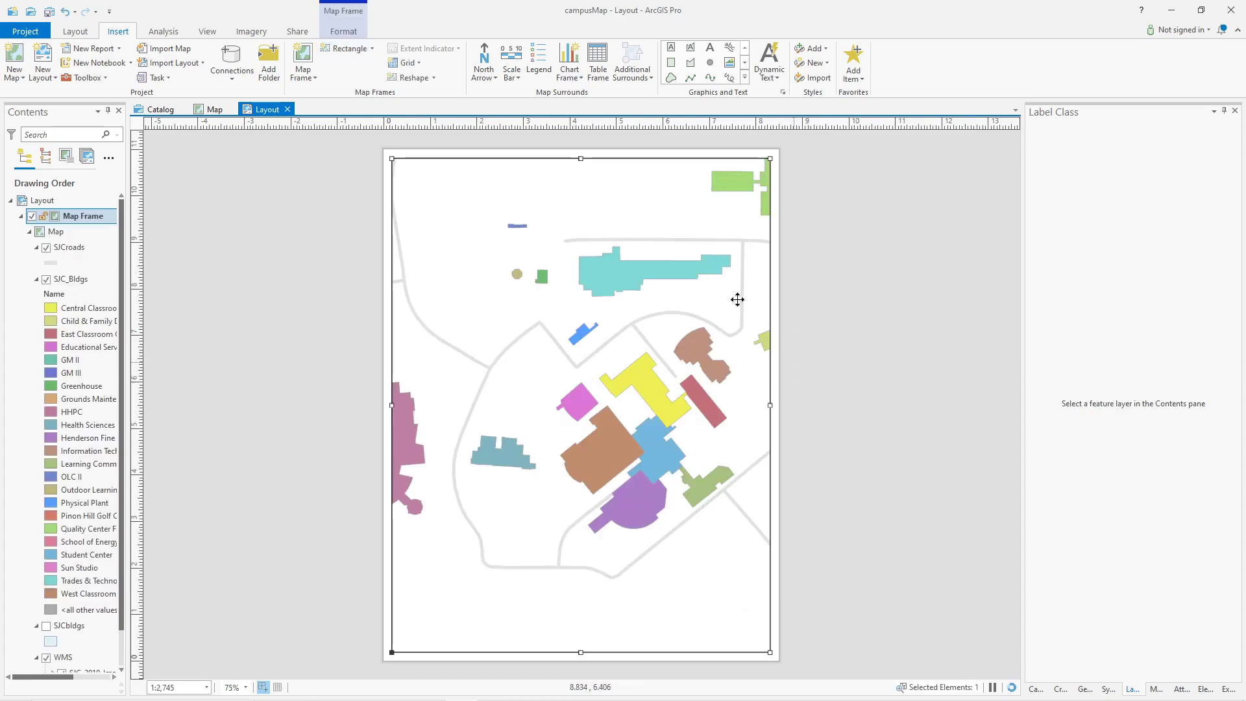
mouse_move(660, 333)
left_mouse_down()
mouse_move(397, 423)
mouse_move(479, 305)
mouse_move(693, 331)
mouse_move(660, 334)
left_mouse_up()
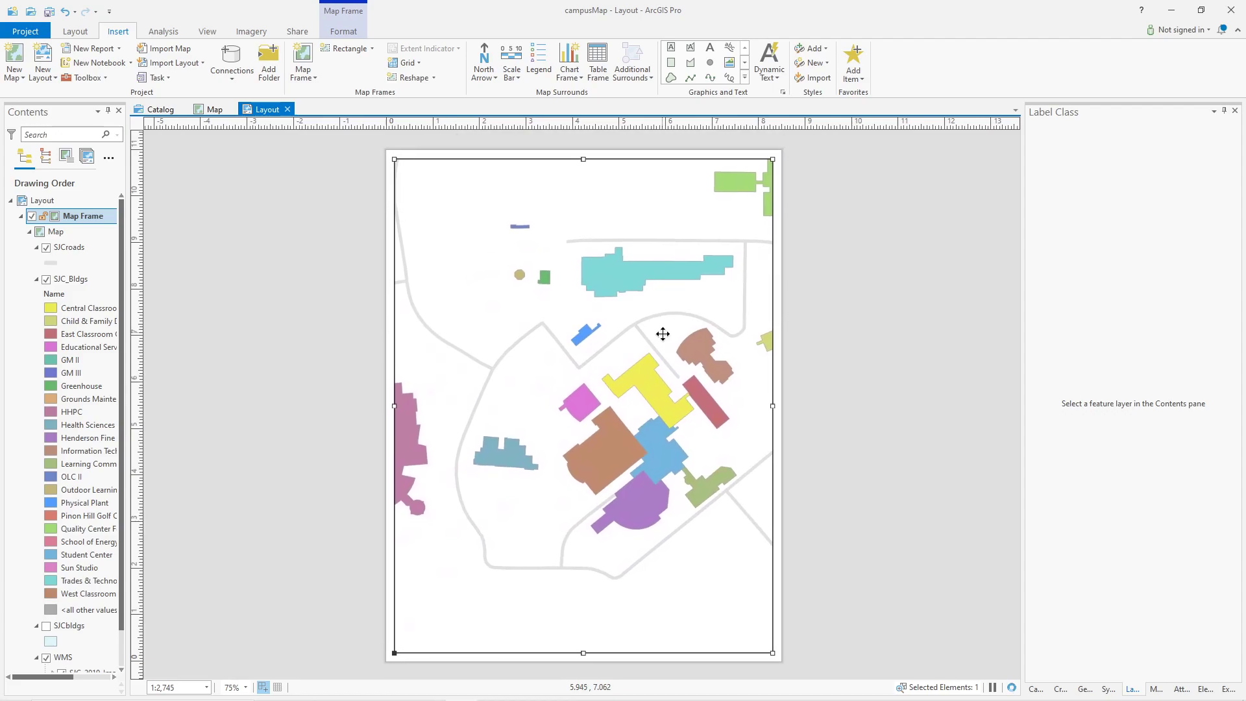
Activate the map frame, hide the SJC_2019_Imagery layer, reframe the whole campus at 1:6,702, and return to the layout.
right_click(623, 194)
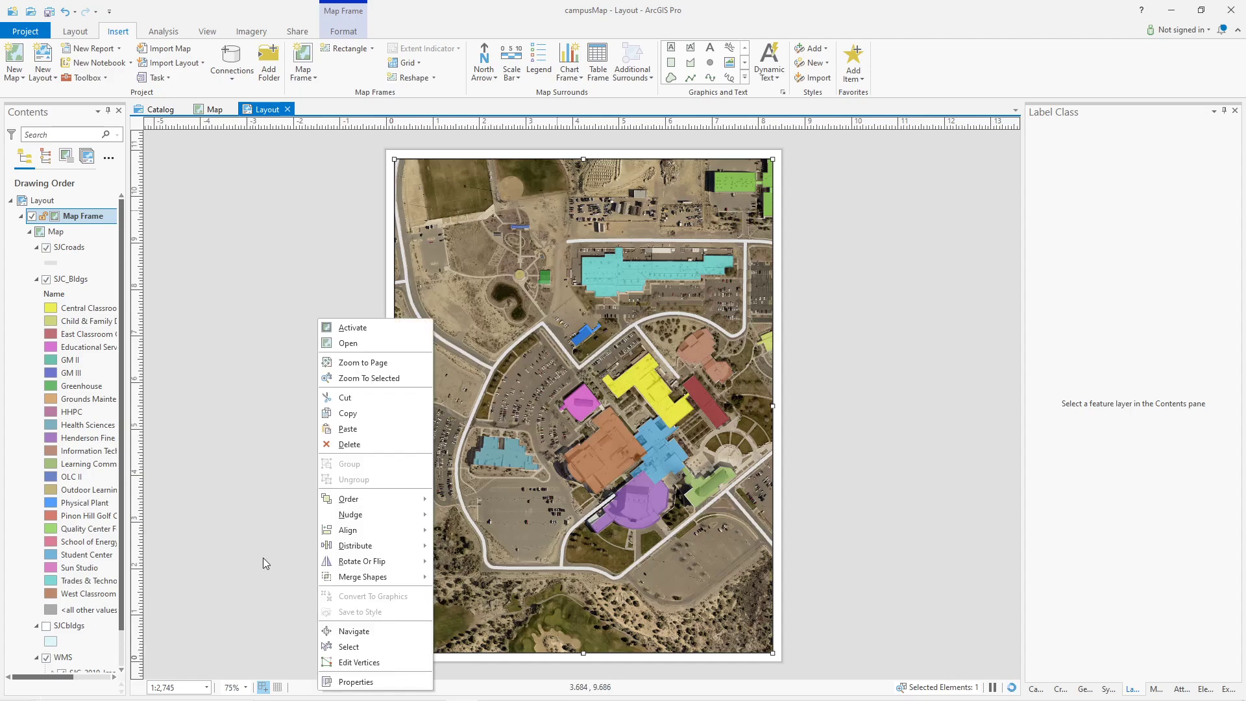
left_click(352, 328)
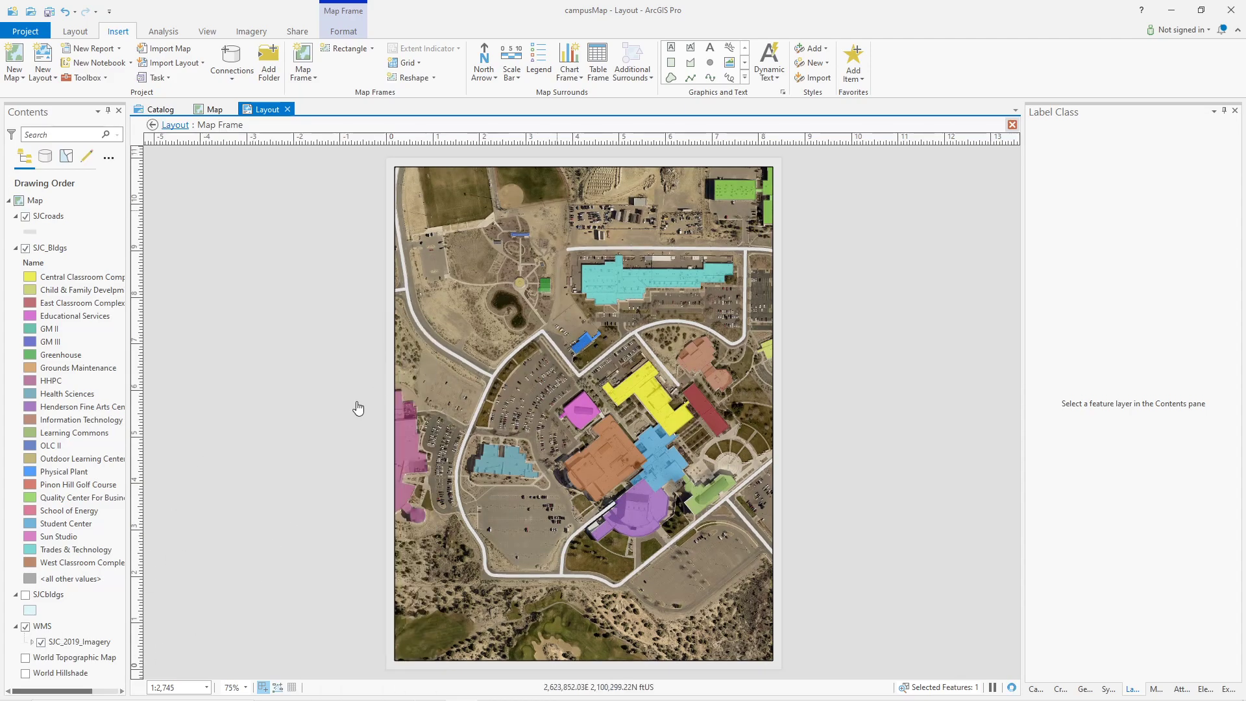
left_click(41, 643)
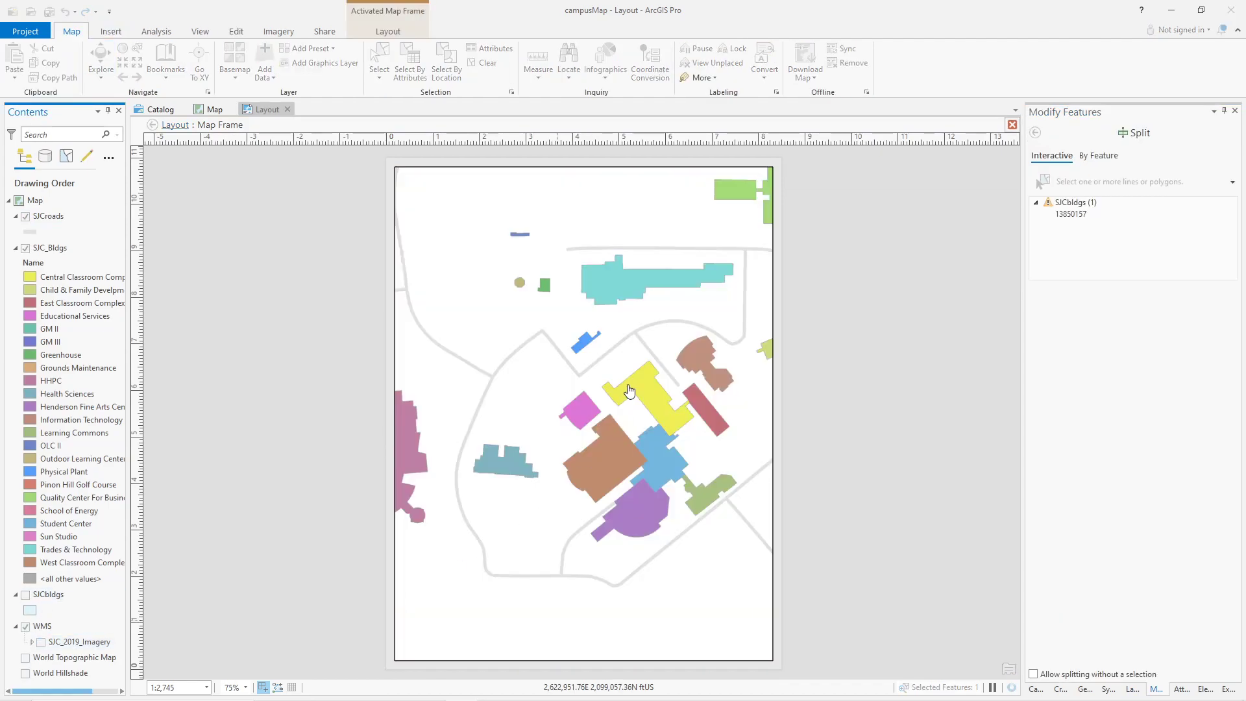
scroll(631, 390, "down", 4)
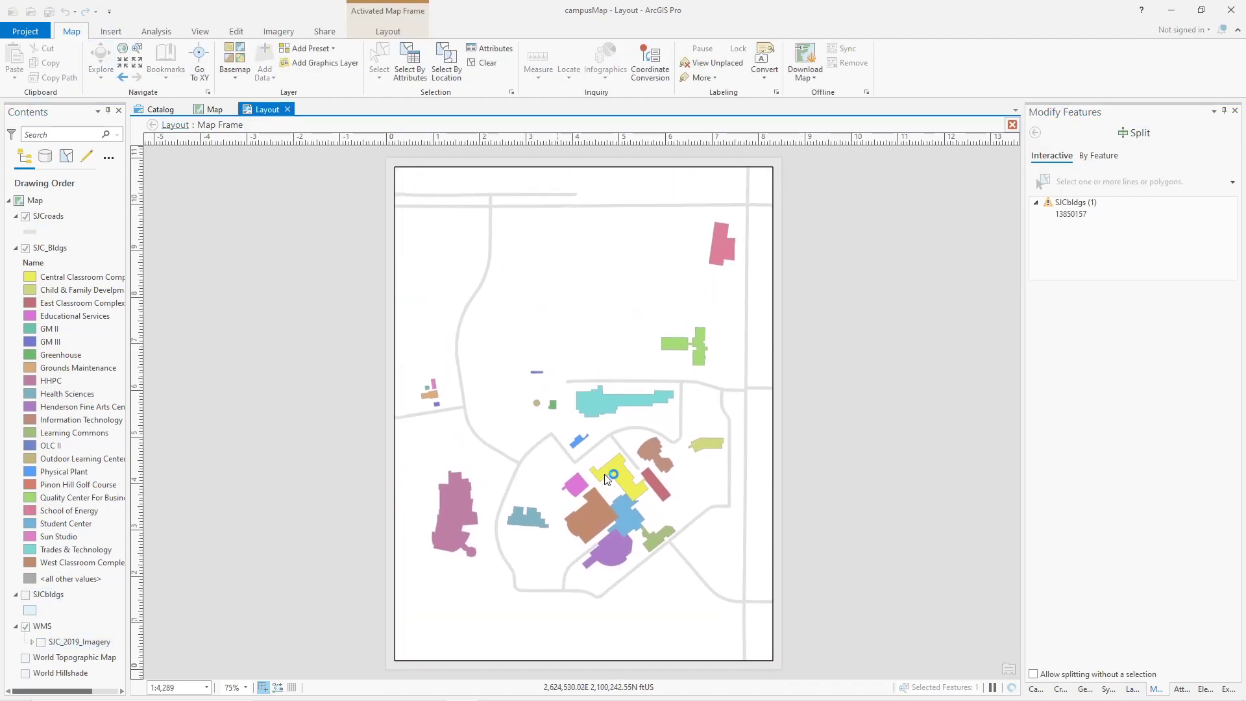
left_click_drag(608, 485, 629, 426)
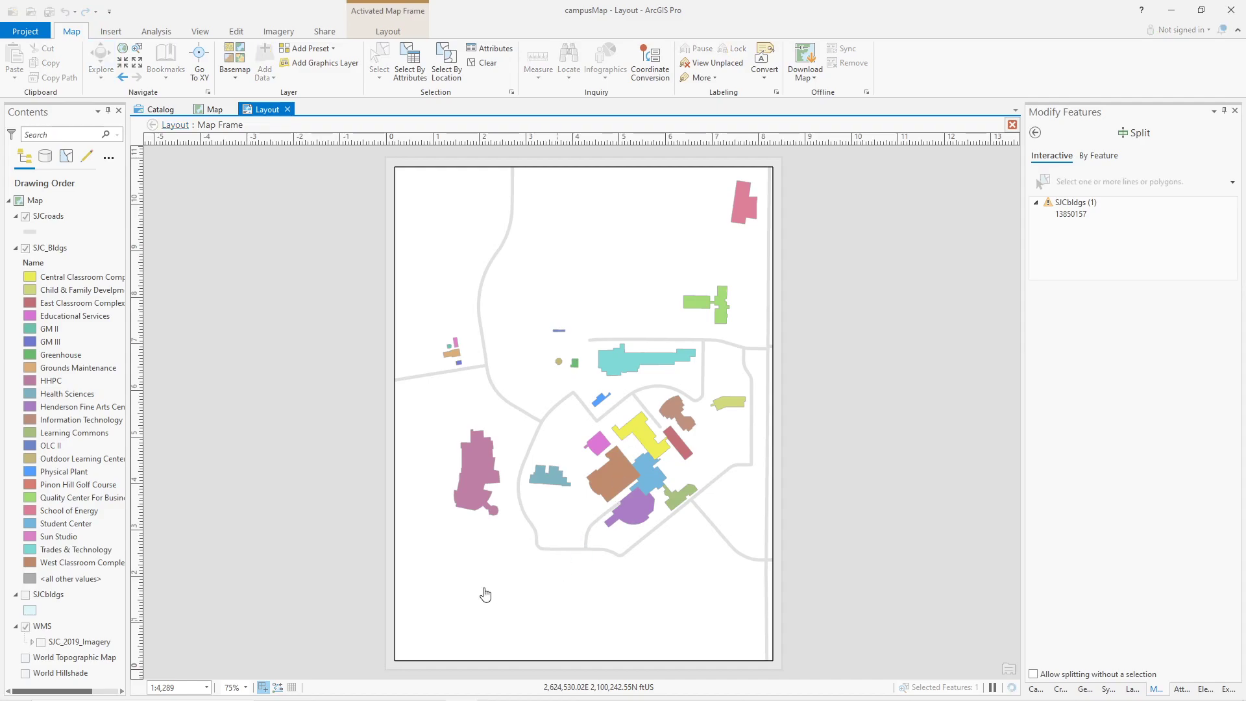
scroll(581, 510, "down", 2)
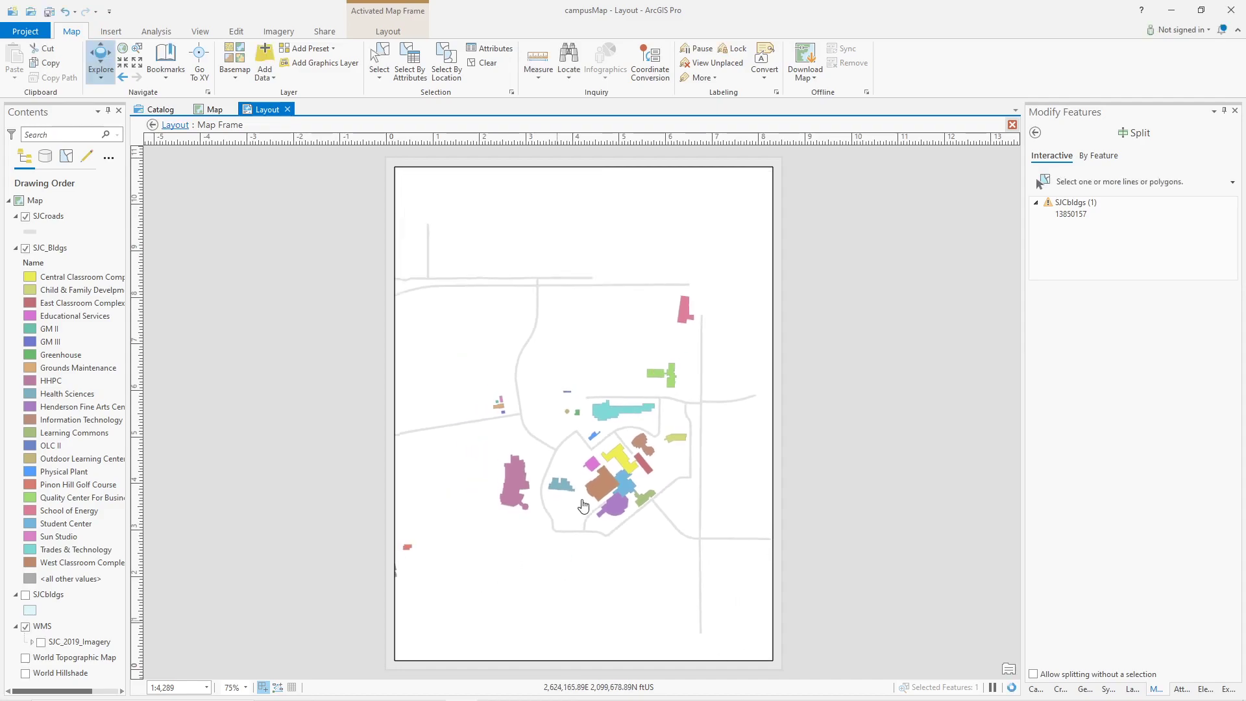
left_click_drag(569, 525, 623, 468)
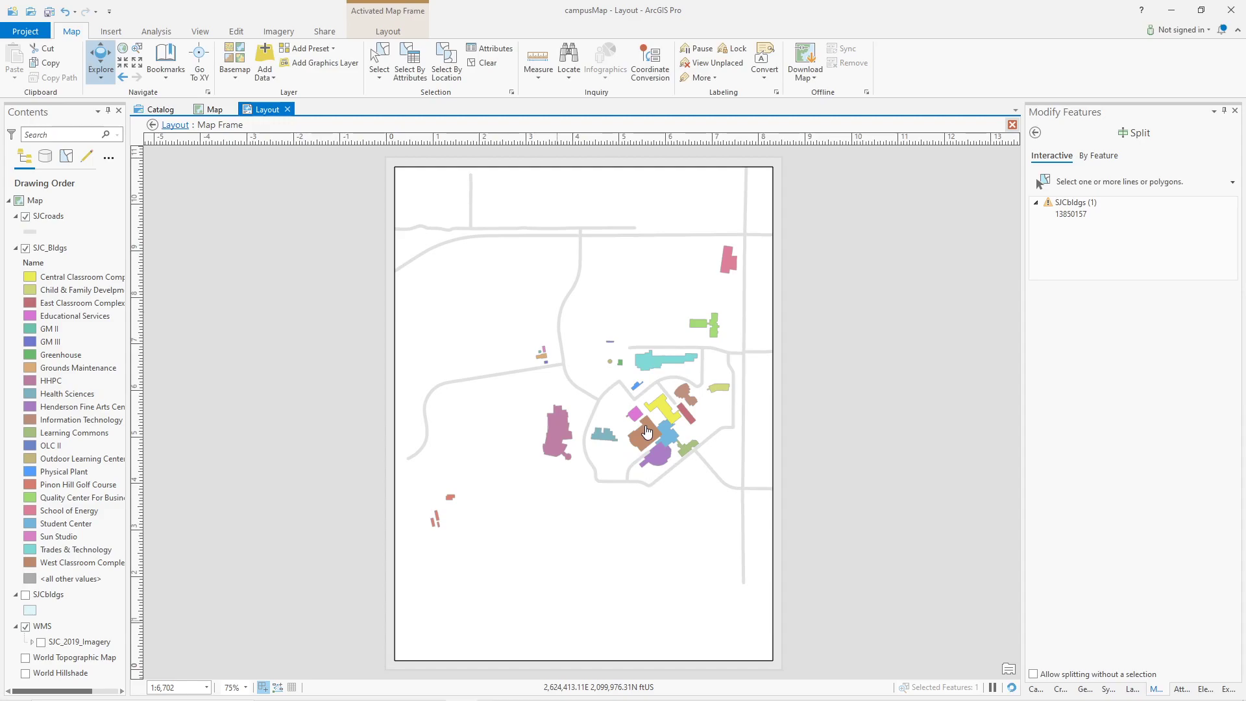
left_click(172, 127)
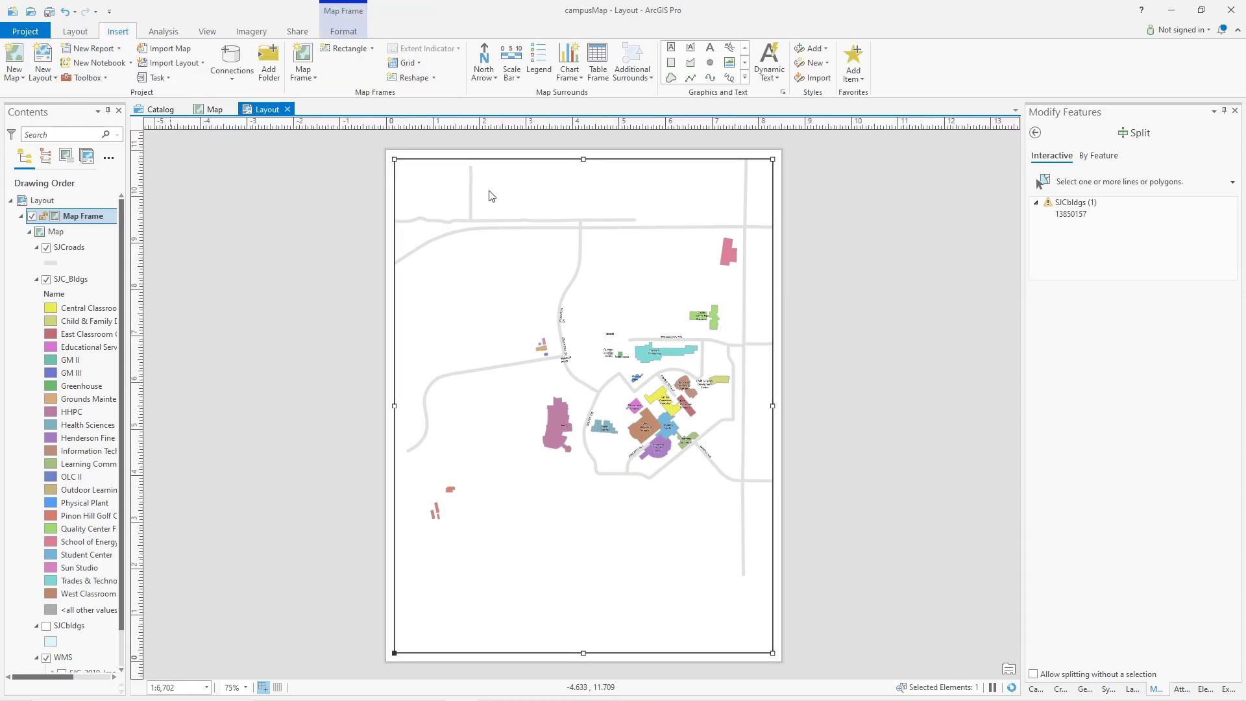
Examine the map frame's placement, display and general options in its properties.
right_click(667, 174)
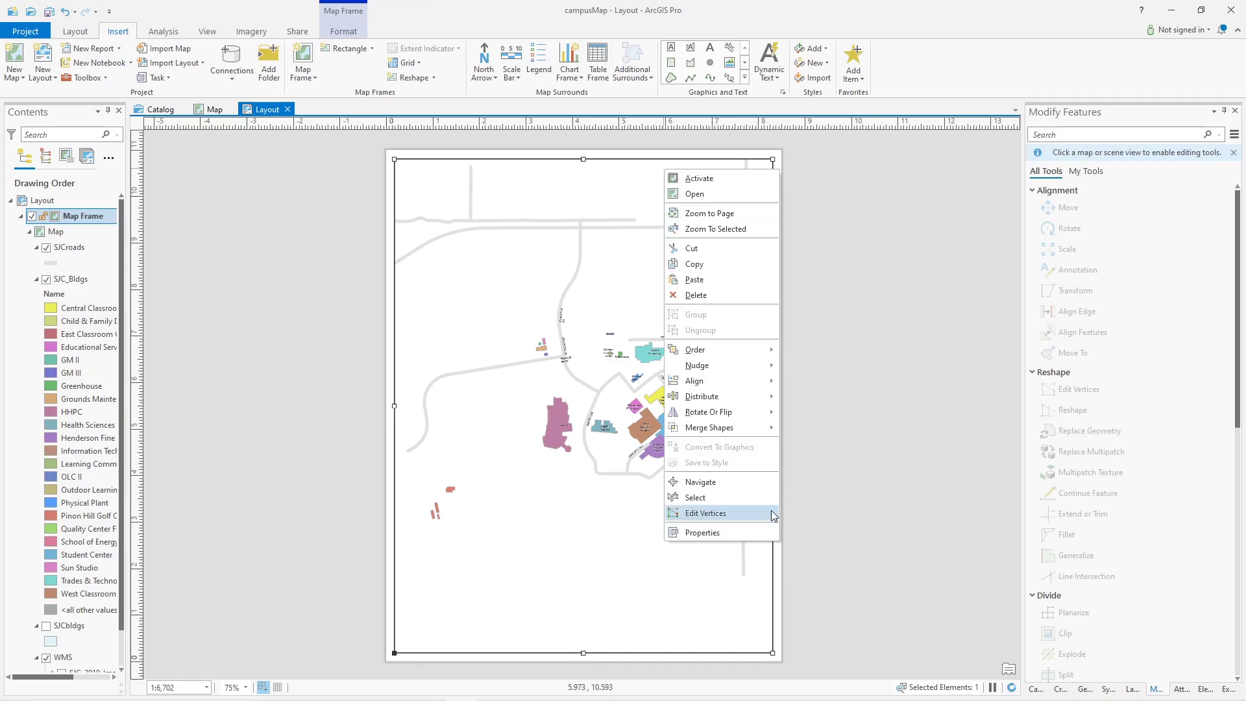
left_click(730, 534)
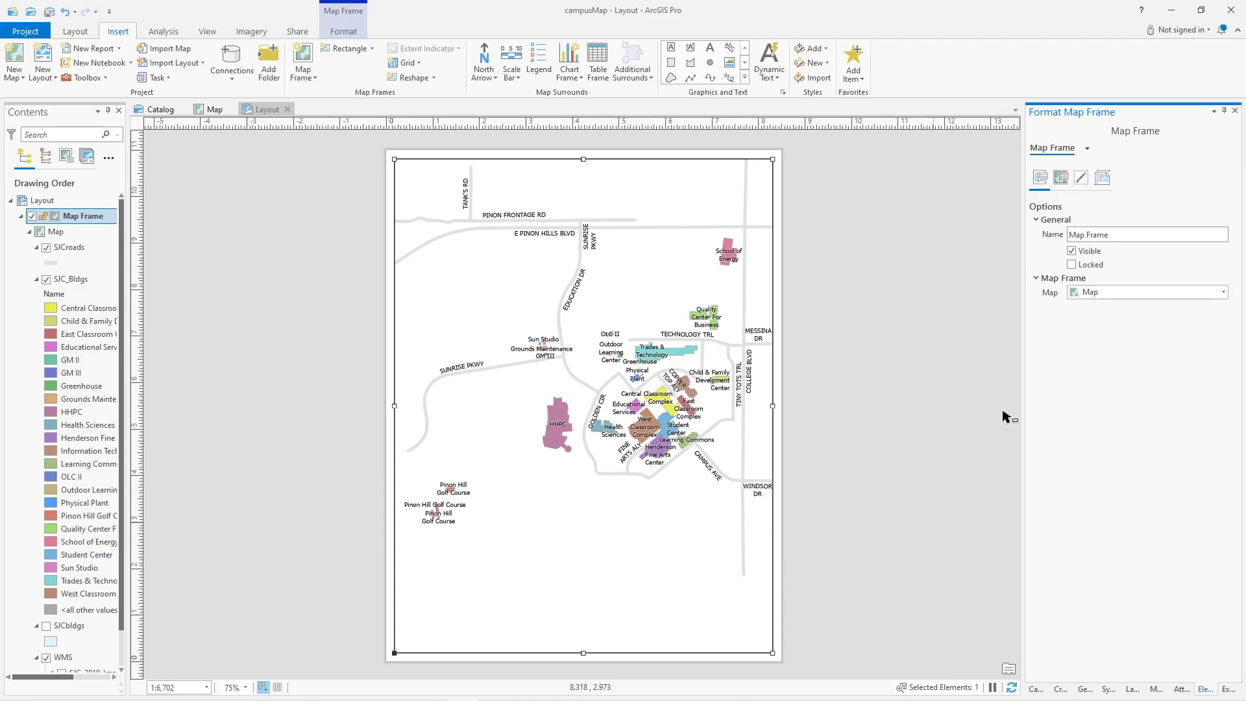
left_click(1101, 179)
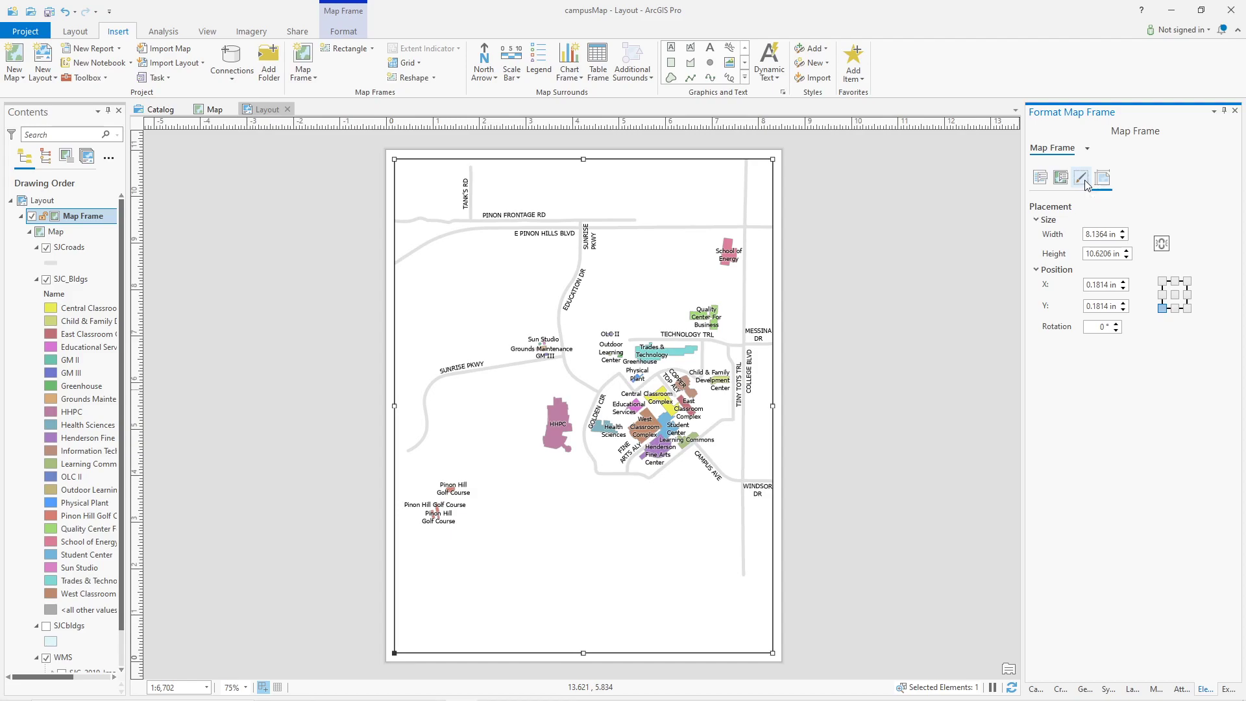
left_click(1084, 182)
left_click(1063, 180)
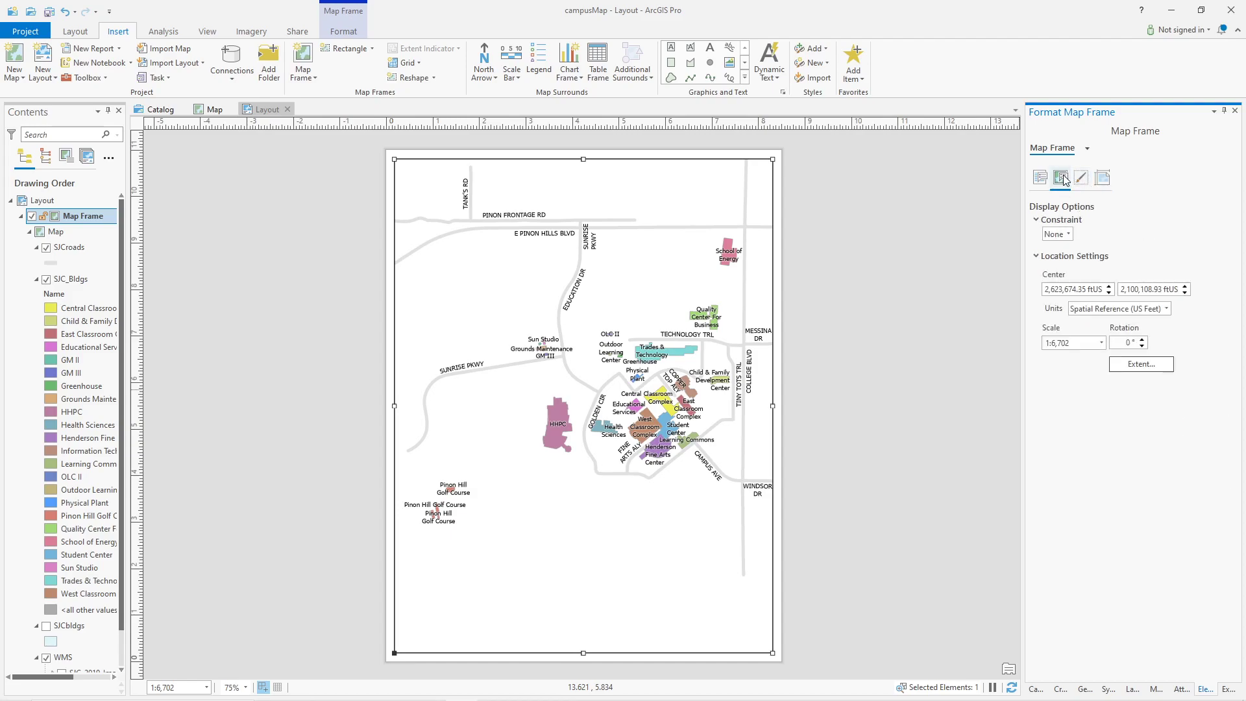
left_click(1039, 181)
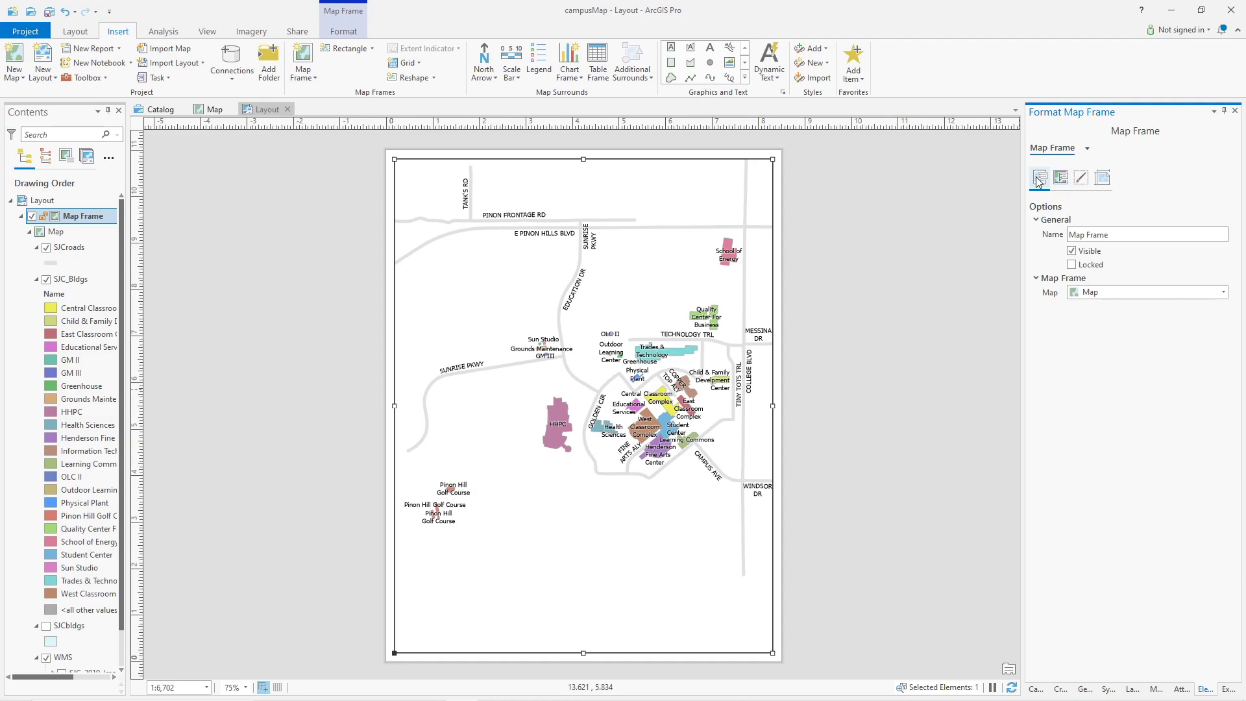
left_click(1062, 181)
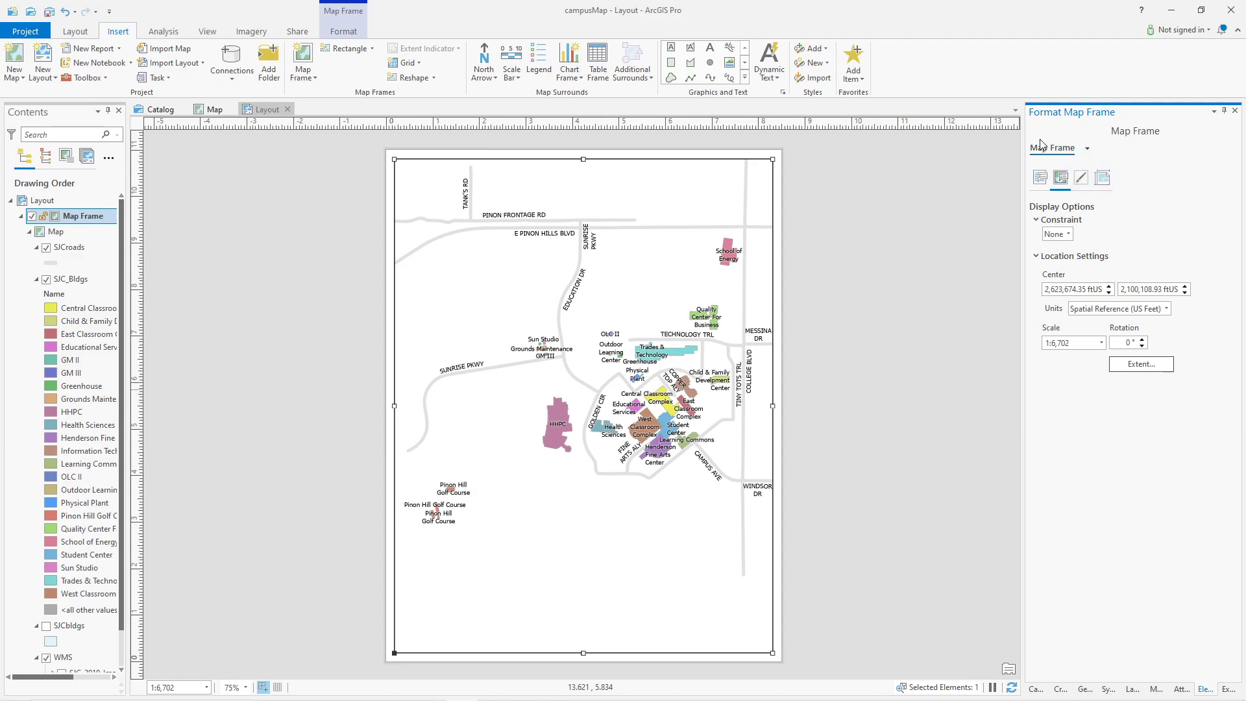
left_click(865, 185)
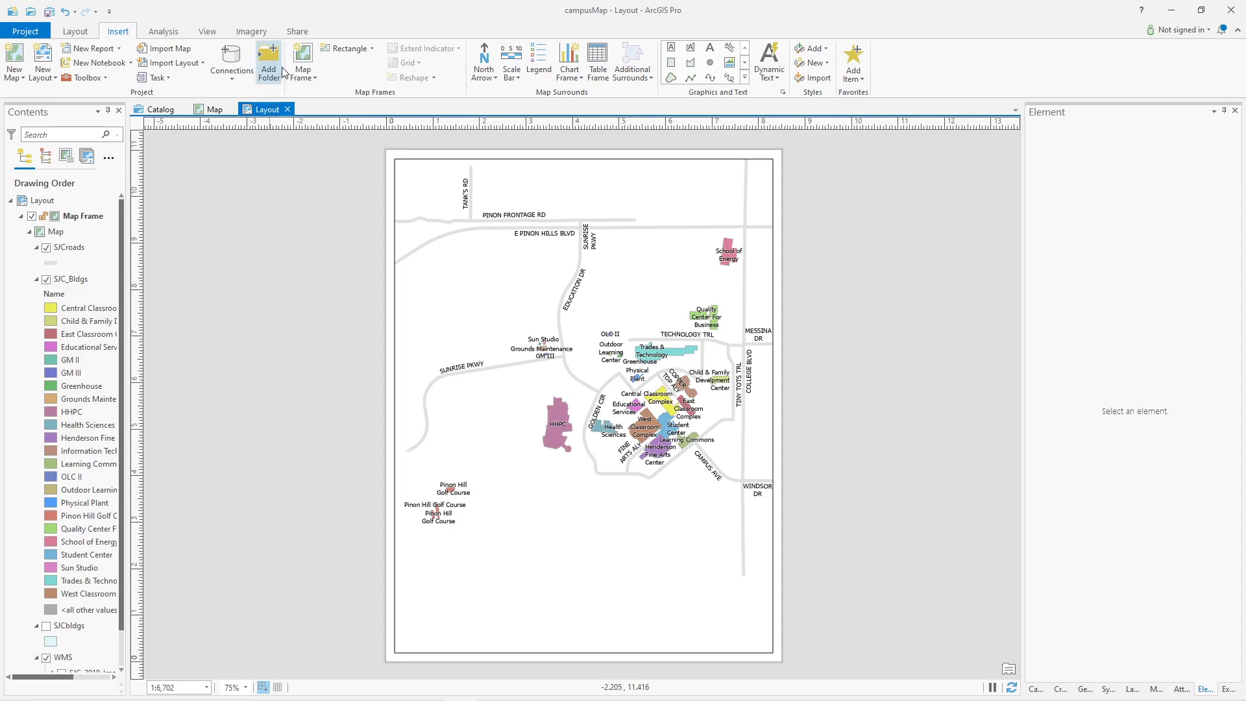
right_click(264, 113)
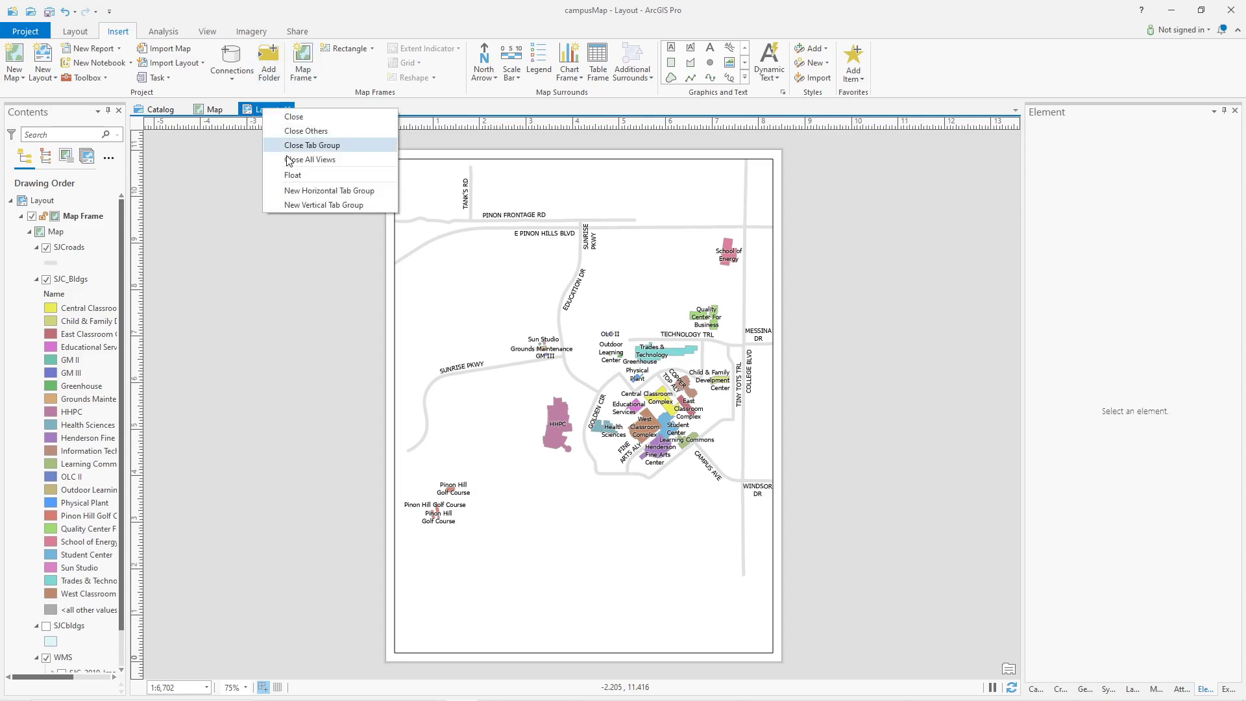
left_click(239, 194)
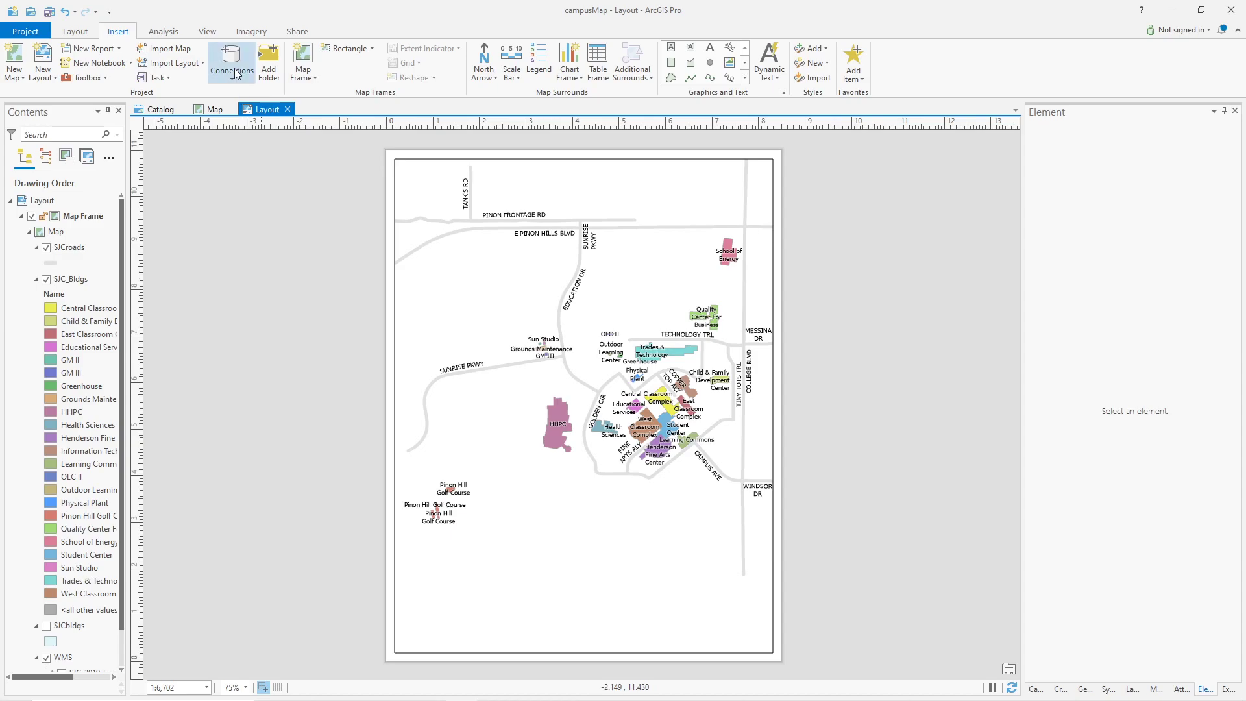
left_click(206, 32)
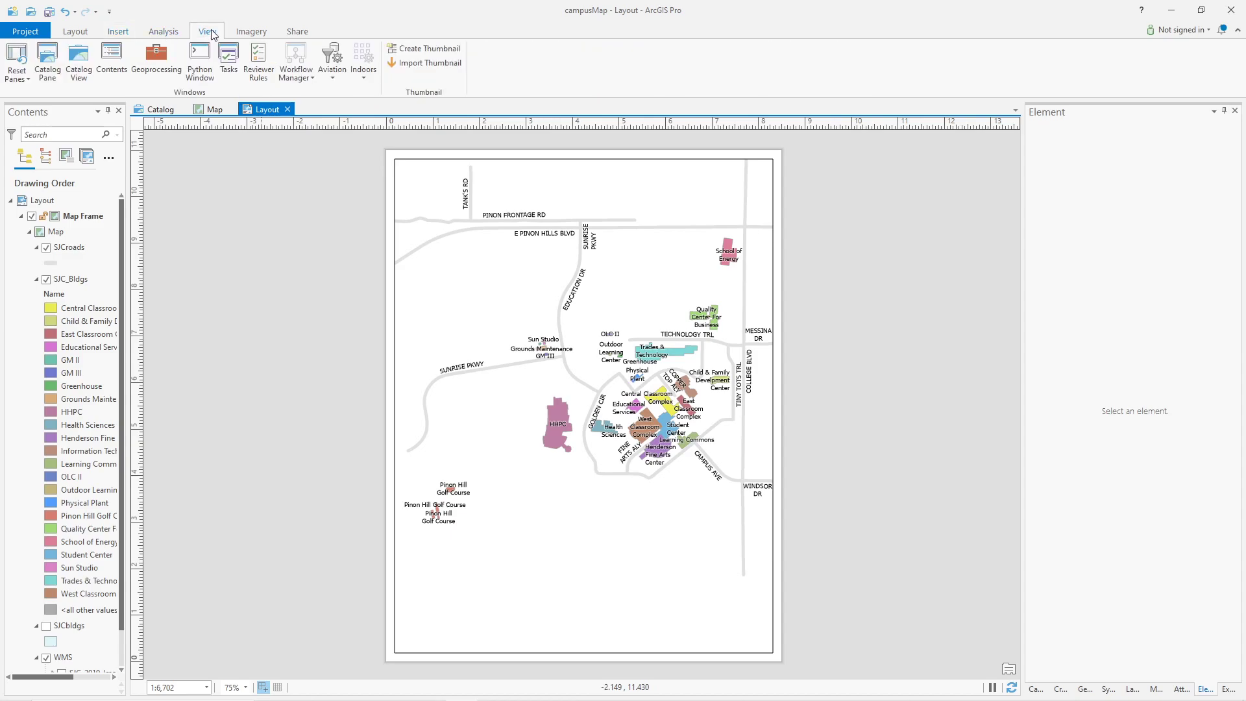
left_click(118, 33)
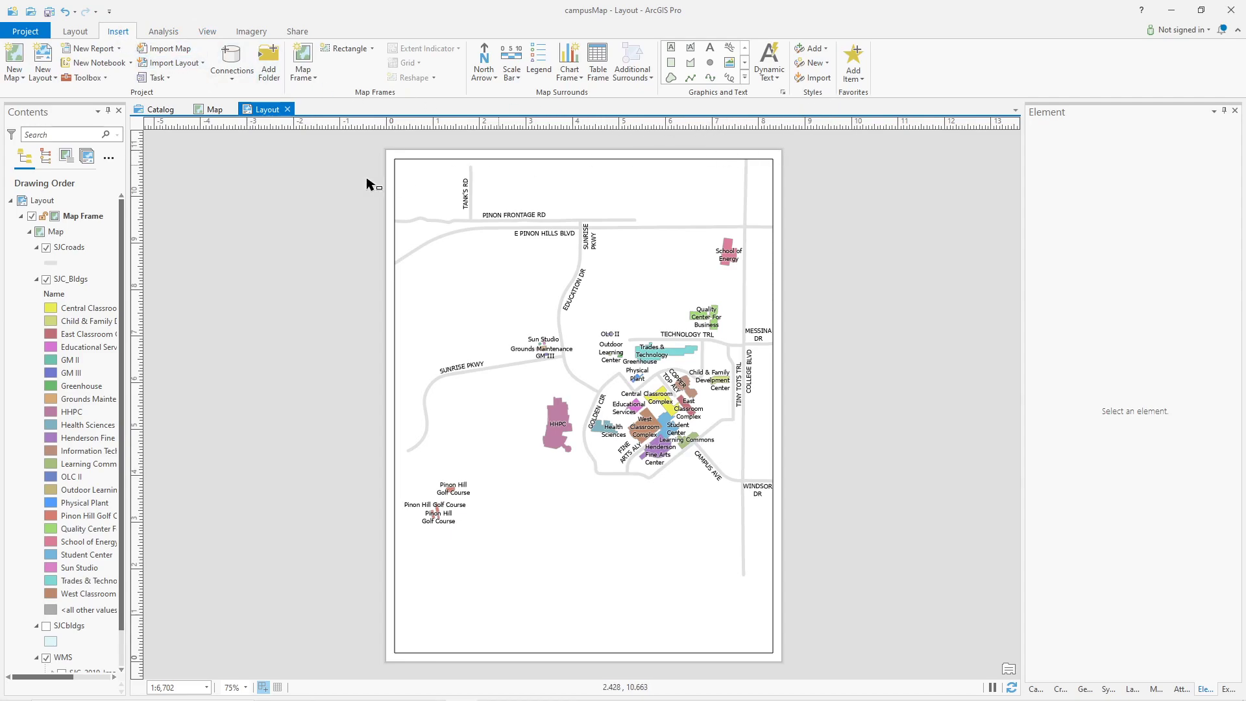
Change the layout's page setup to landscape orientation, keeping the Letter size at 11 in wide and 8.5 in high.
right_click(39, 204)
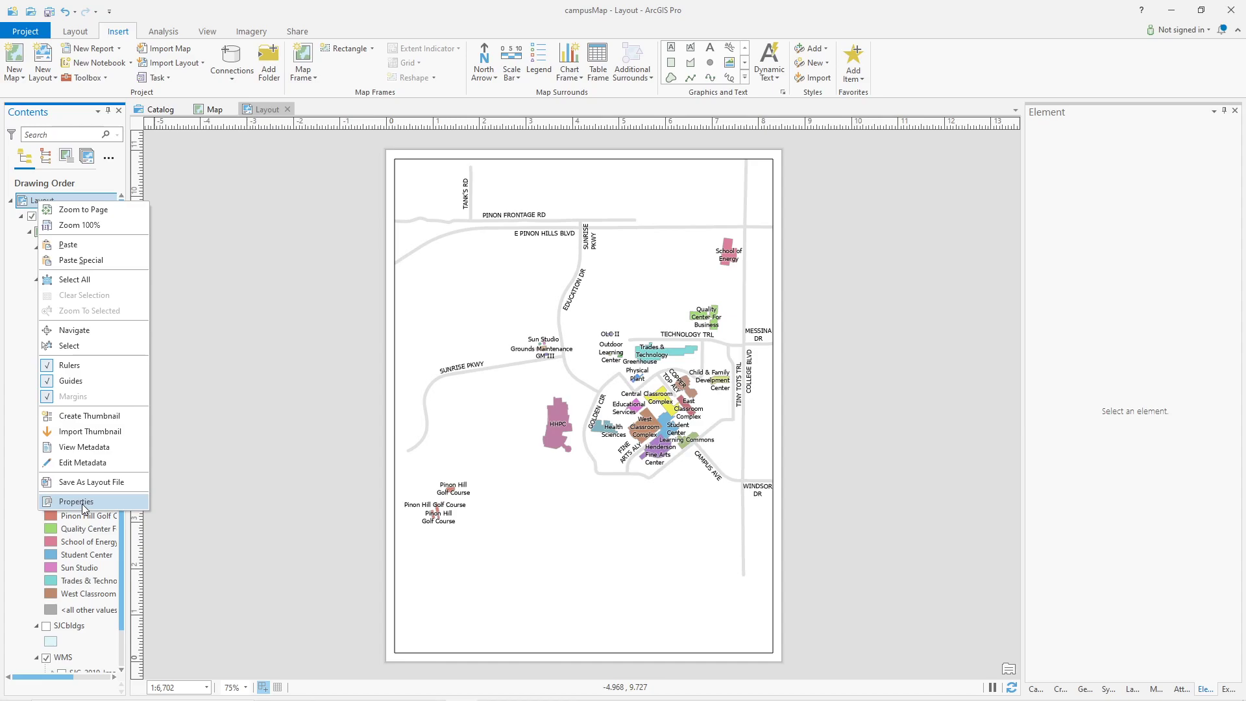
left_click(76, 501)
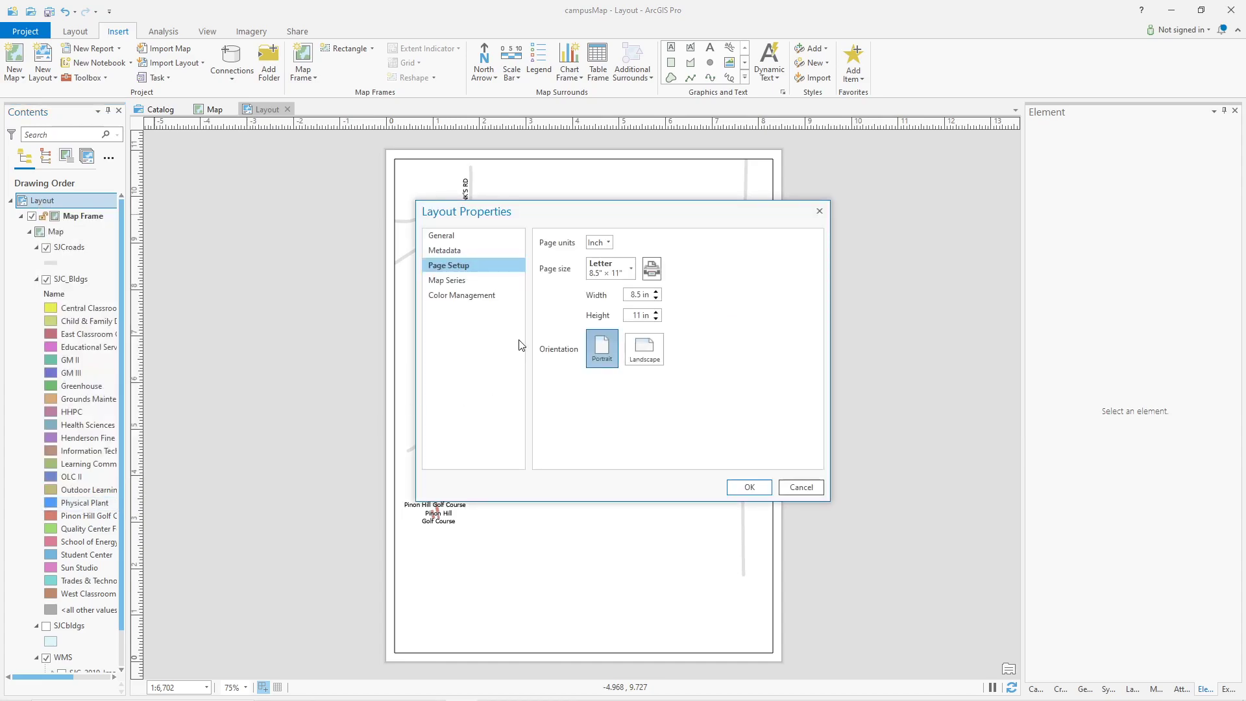
left_click_drag(536, 212, 707, 165)
left_click(809, 302)
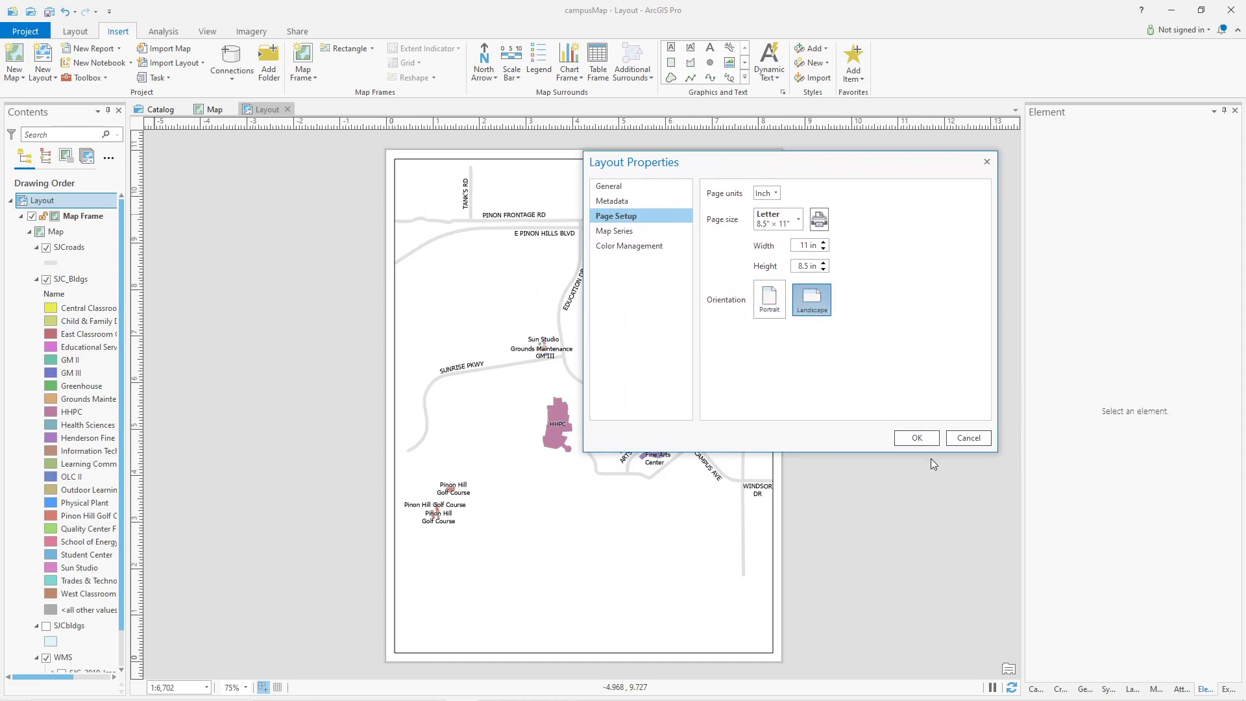
left_click(922, 438)
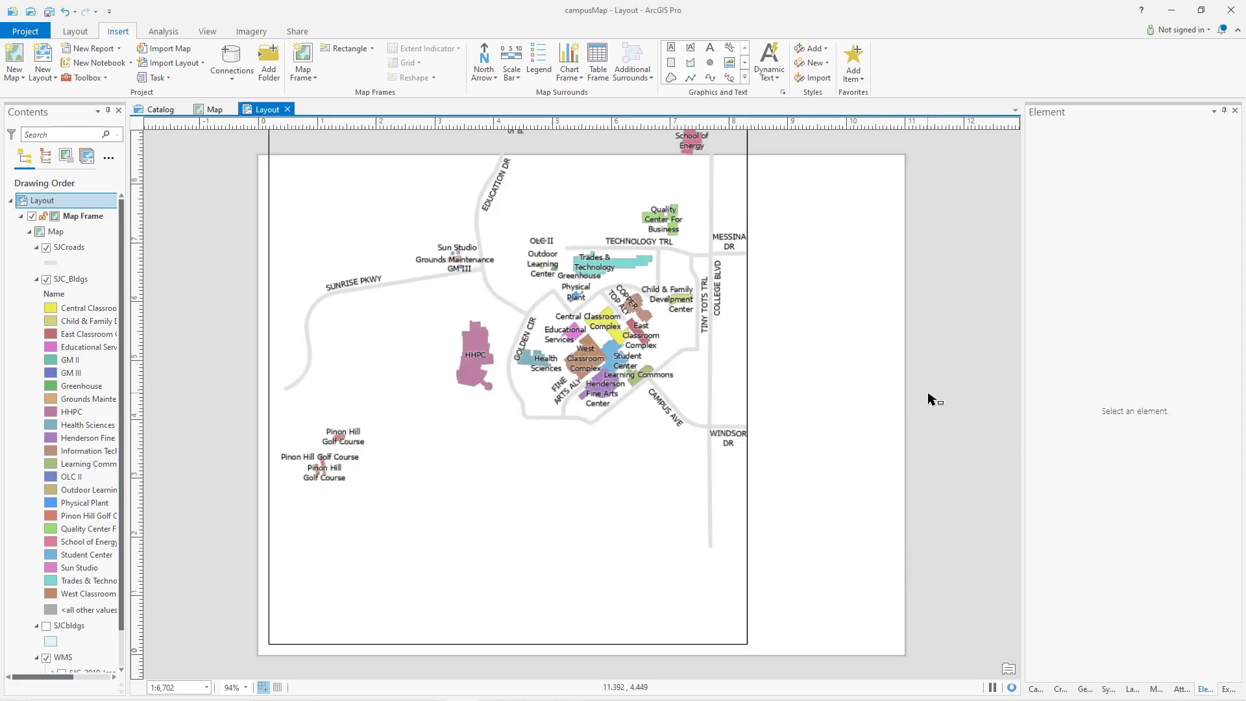
Resize the map frame to fit the landscape page, nearly filling it with a narrow margin on all sides.
left_click_drag(593, 459, 506, 563)
left_click(608, 186)
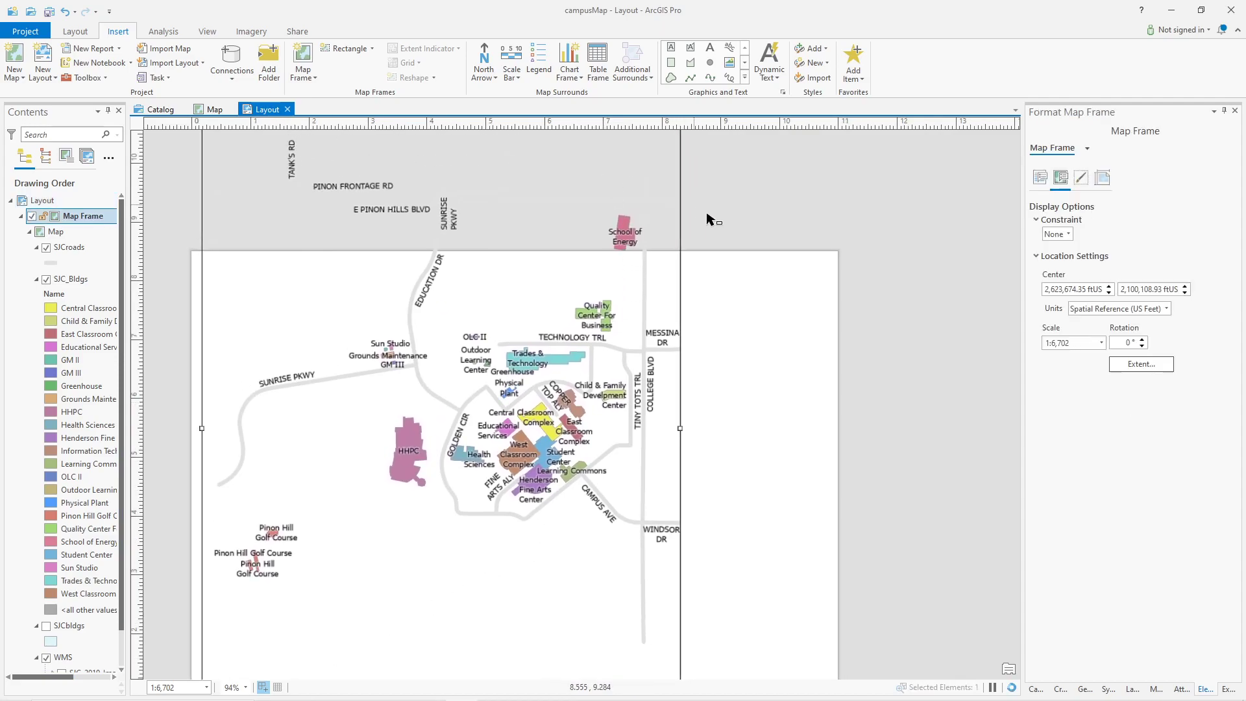
scroll(714, 220, "down", 4)
left_click_drag(706, 181, 793, 183)
scroll(768, 249, "up", 8)
scroll(729, 351, "down", 10)
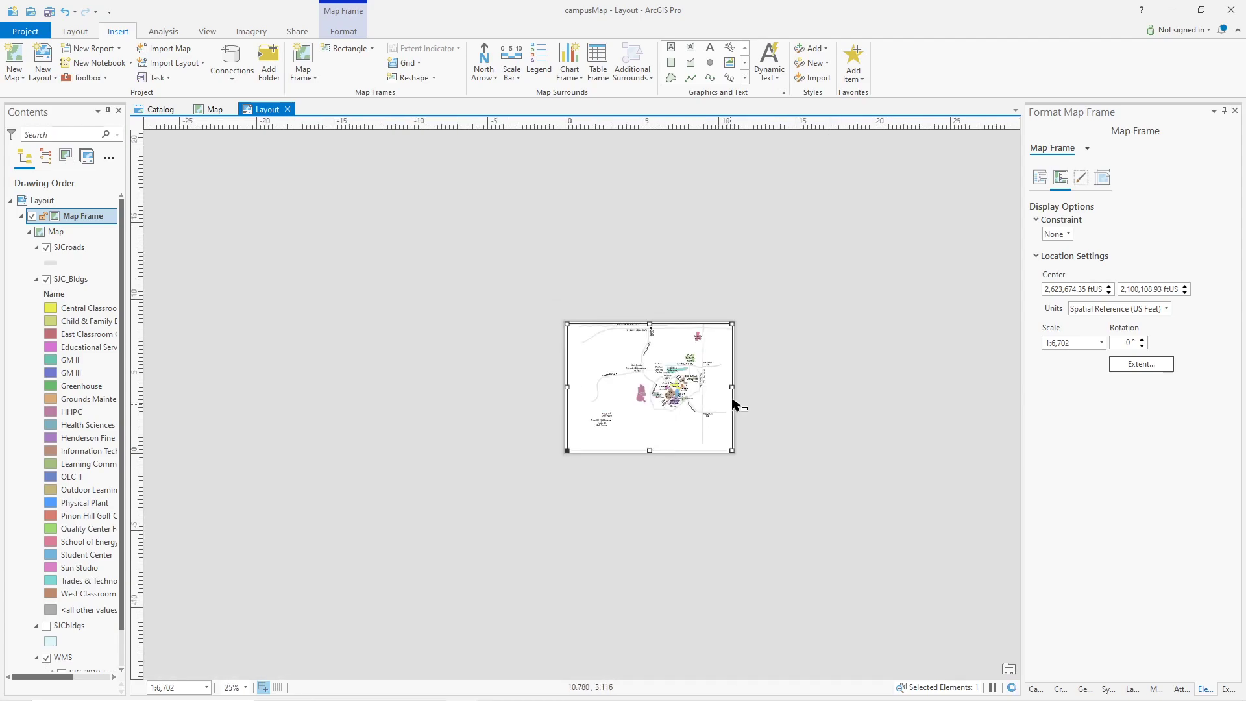
scroll(676, 390, "up", 3)
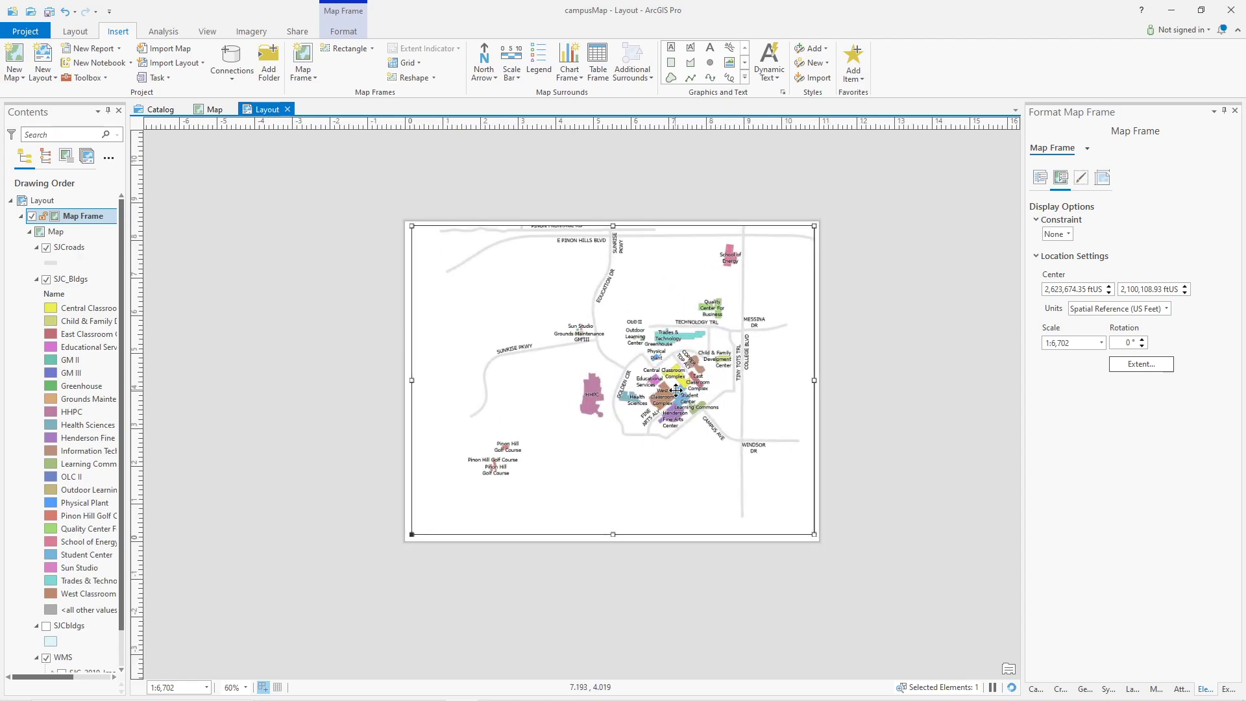
Activate the map frame, shift the map down so the Pinon Frontage Rd area fits inside at 1:6,702, and return to the layout.
right_click(647, 353)
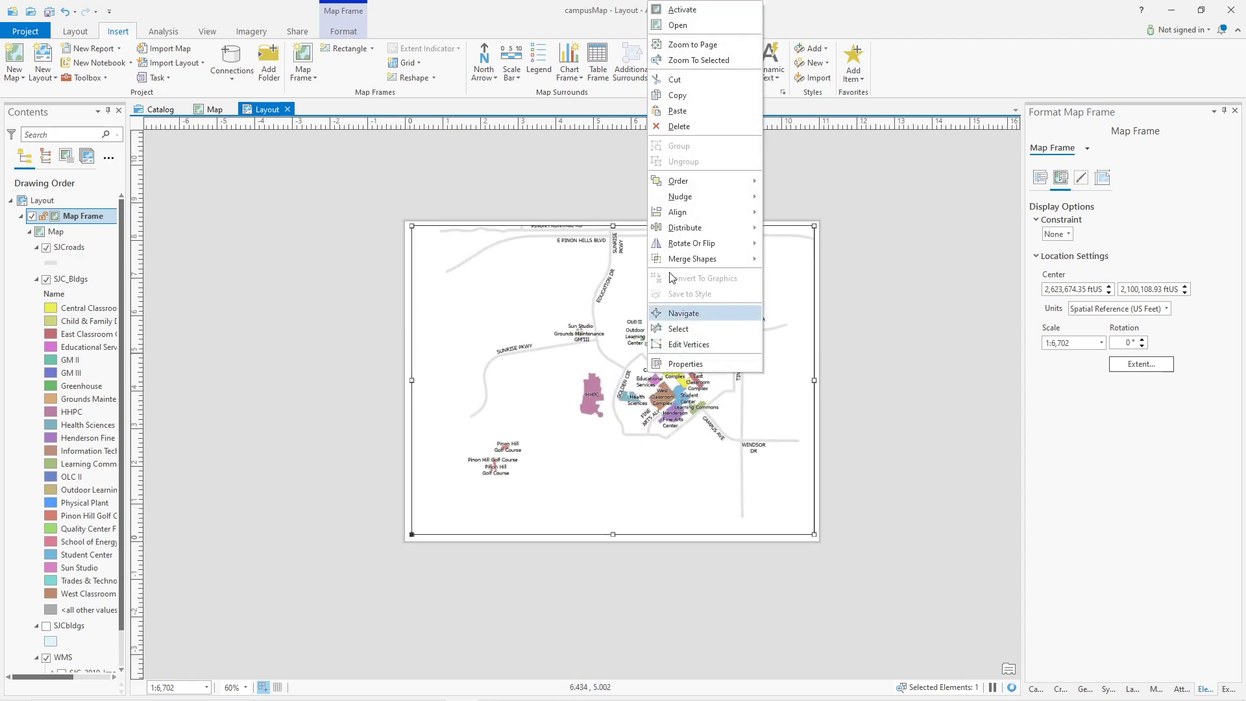
left_click(684, 9)
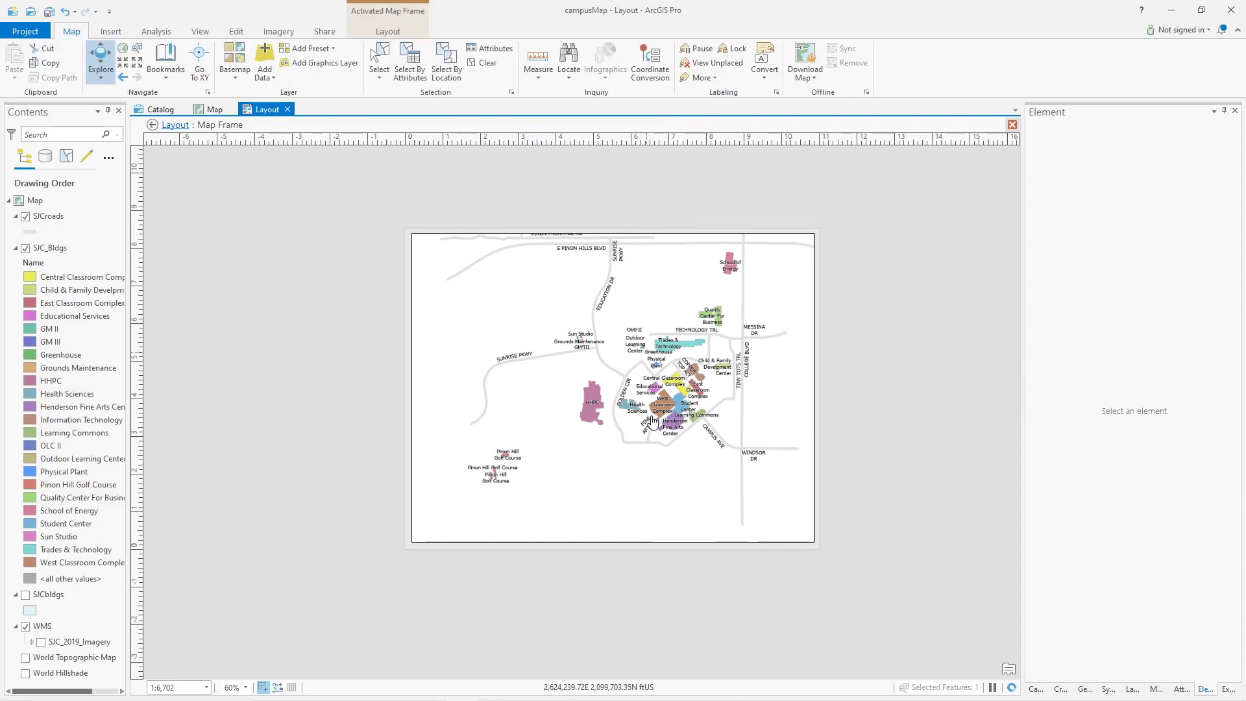
left_click_drag(623, 435, 643, 435)
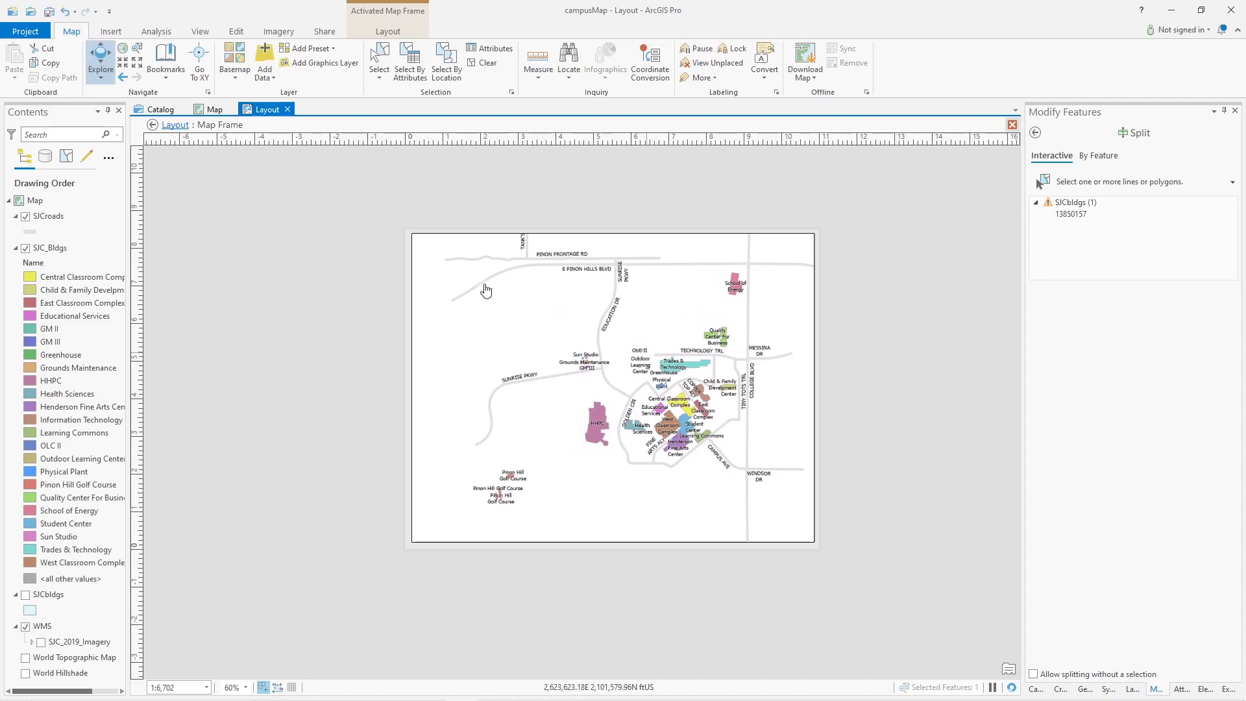
left_click(173, 126)
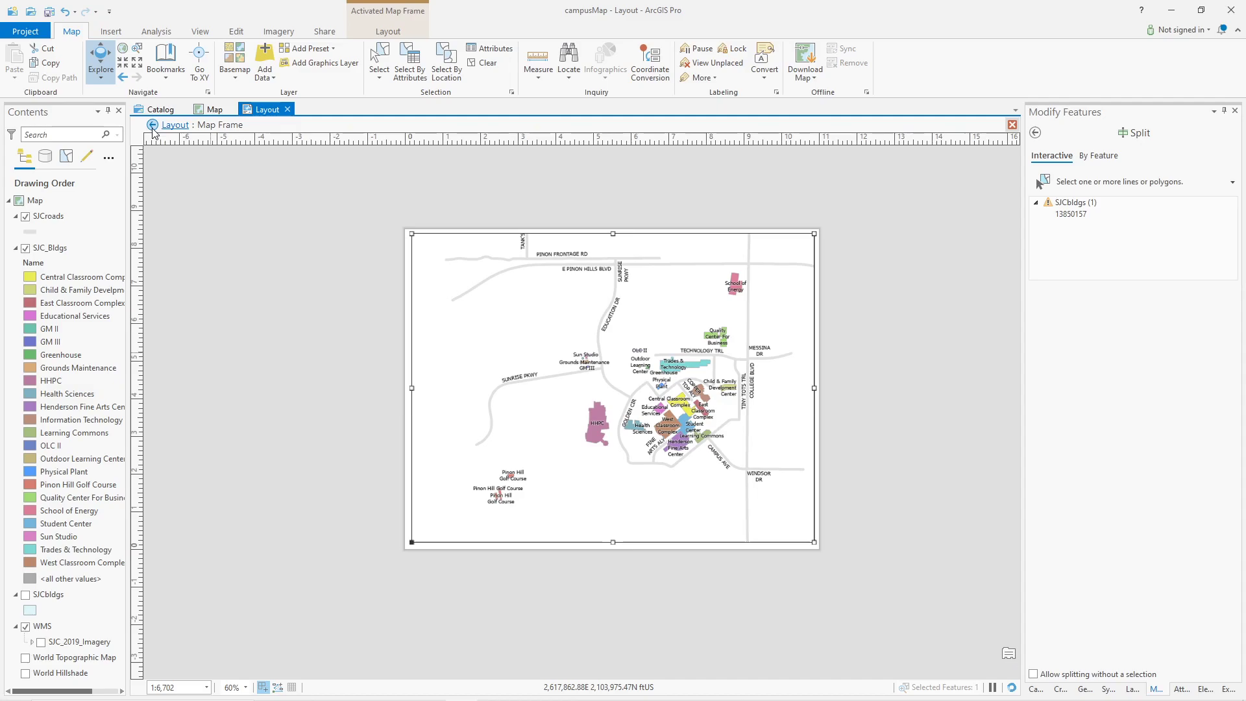